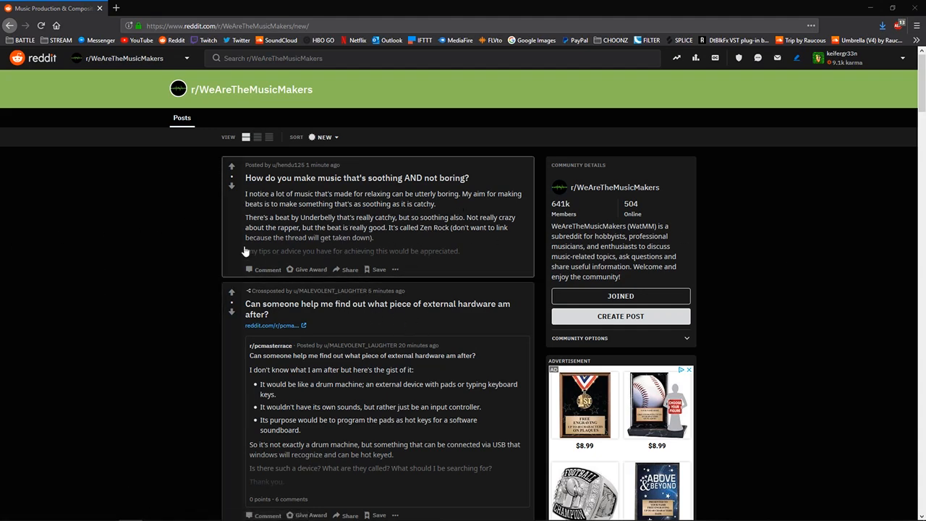
# Open the post "How do you make music that's soothing AND not boring?" in r/WeAreTheMusicMakers.
pyautogui.scroll(-3, 163, 254)
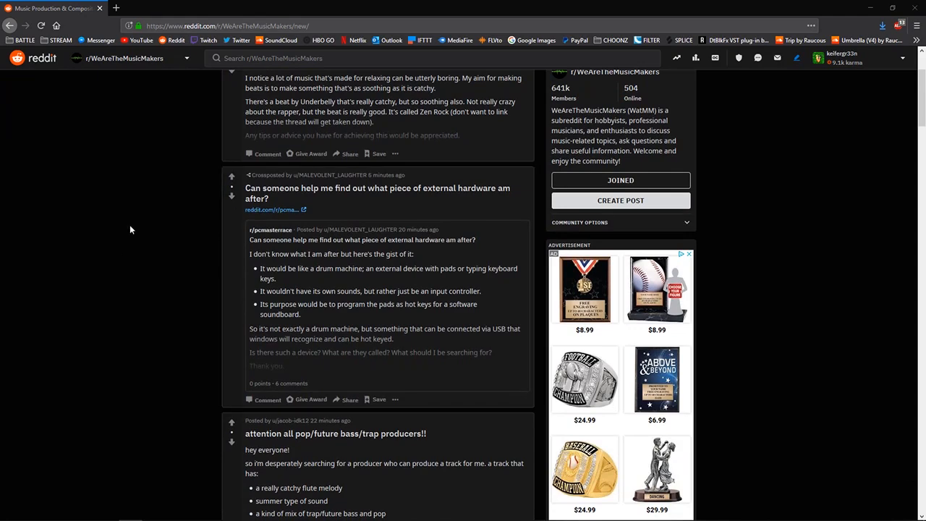
pyautogui.scroll(3, 212, 242)
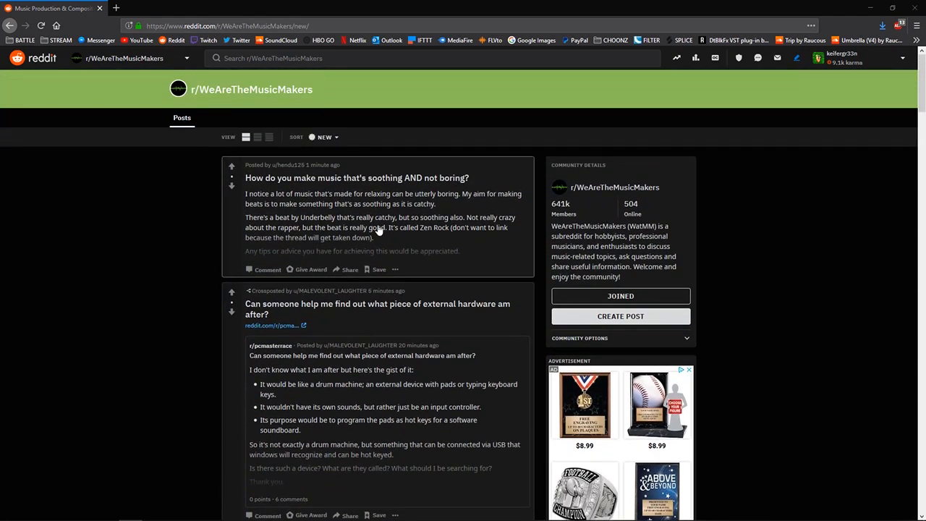
pyautogui.click(379, 230)
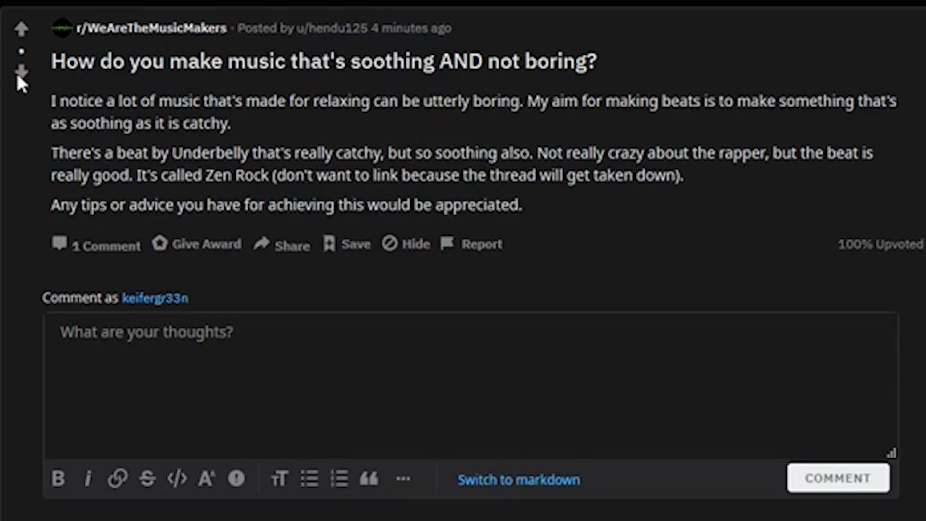
# Read through the post, highlighting its title, the closing words "not boring?" and the word "catchy" in the first paragraph.
pyautogui.moveTo(63, 61); pyautogui.dragTo(560, 75)
pyautogui.click(485, 80)
pyautogui.moveTo(498, 62); pyautogui.dragTo(605, 66)
pyautogui.click(221, 122)
pyautogui.moveTo(235, 123); pyautogui.dragTo(203, 123)
pyautogui.click(204, 123)
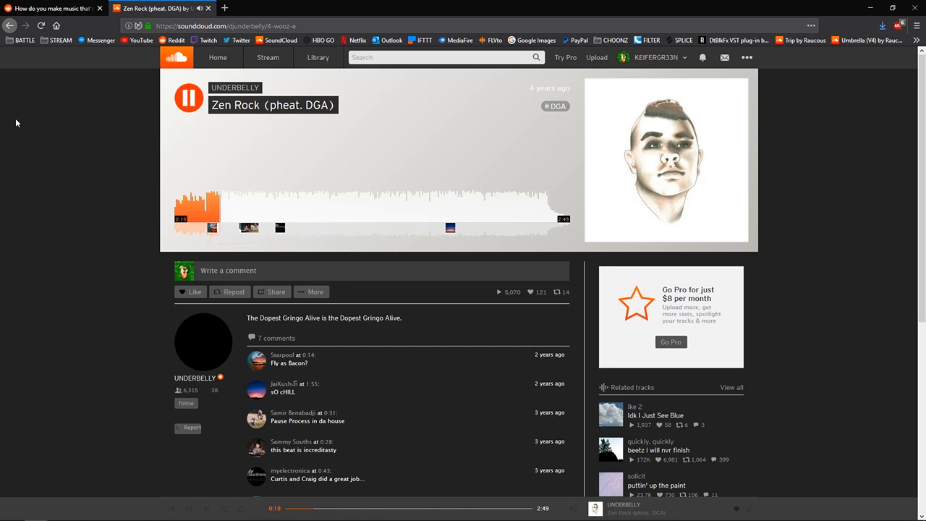
# Listen to Zen Rock (pheat. DGA) on SoundCloud, skipping to about 0:58 and 1:19, and return to the Reddit post.
pyautogui.click(83, 7)
pyautogui.click(139, 6)
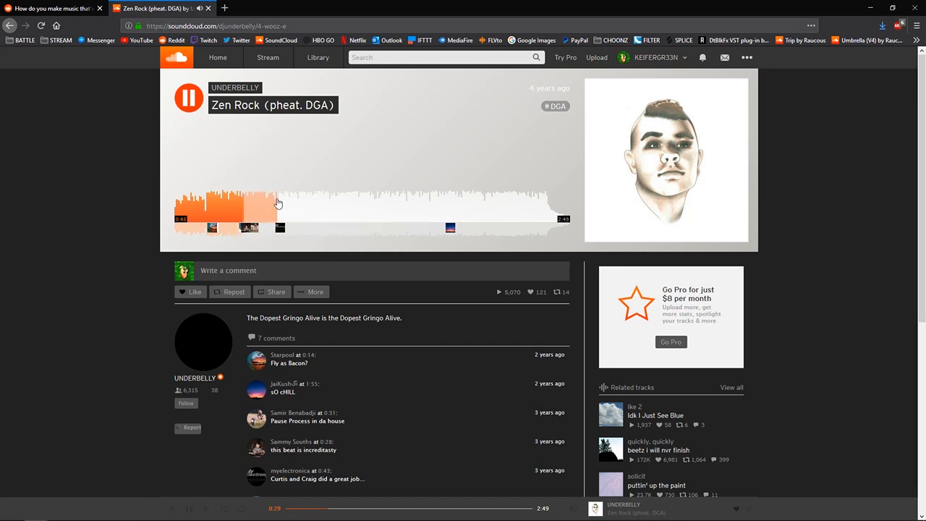
pyautogui.click(311, 214)
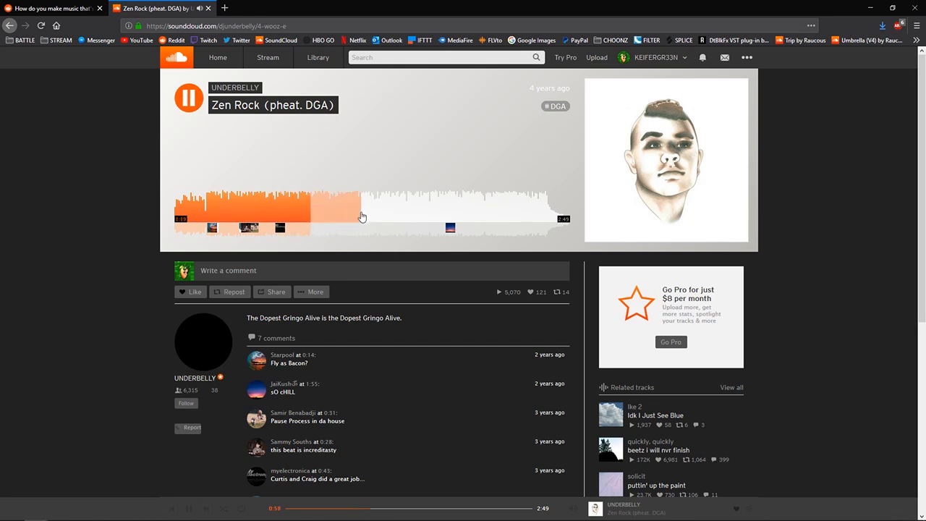
pyautogui.click(362, 217)
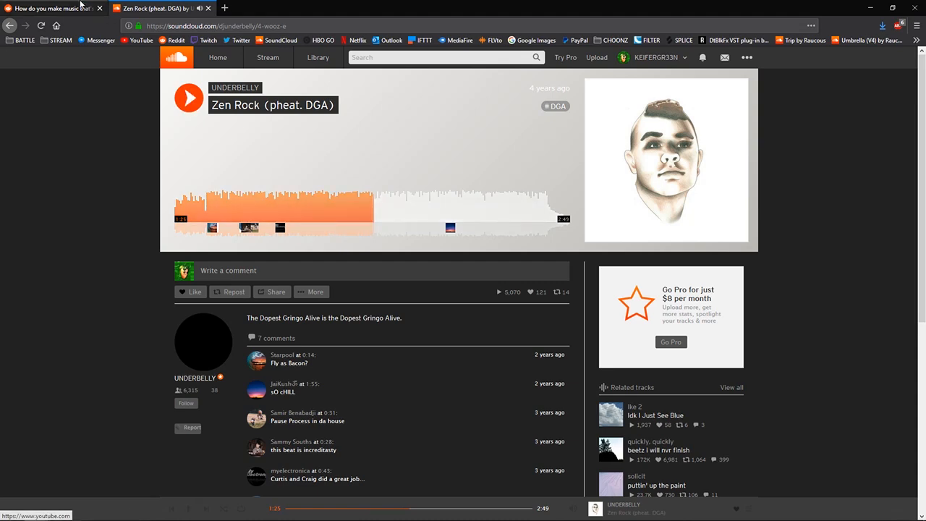
pyautogui.click(51, 8)
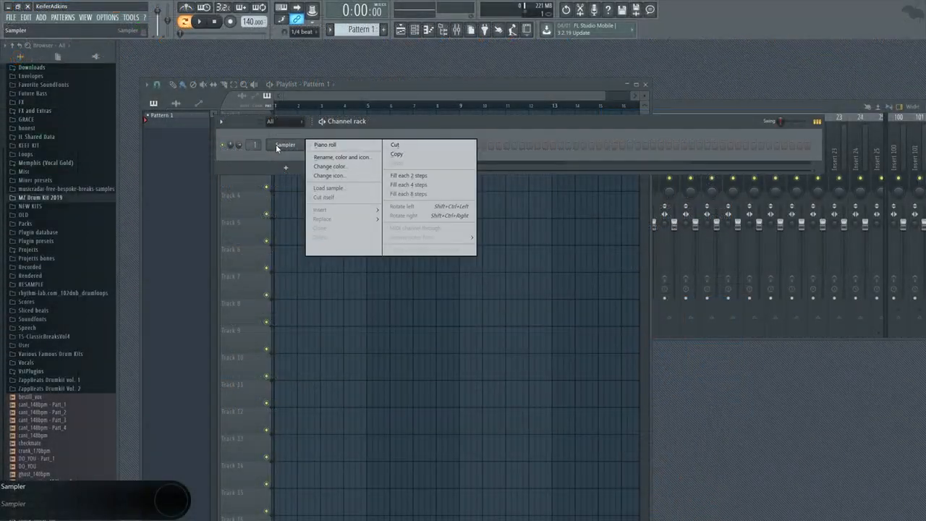
# Replace the Sampler channel with the lazysnake plugin in FL Studio and move its window up.
pyautogui.moveTo(345, 218)
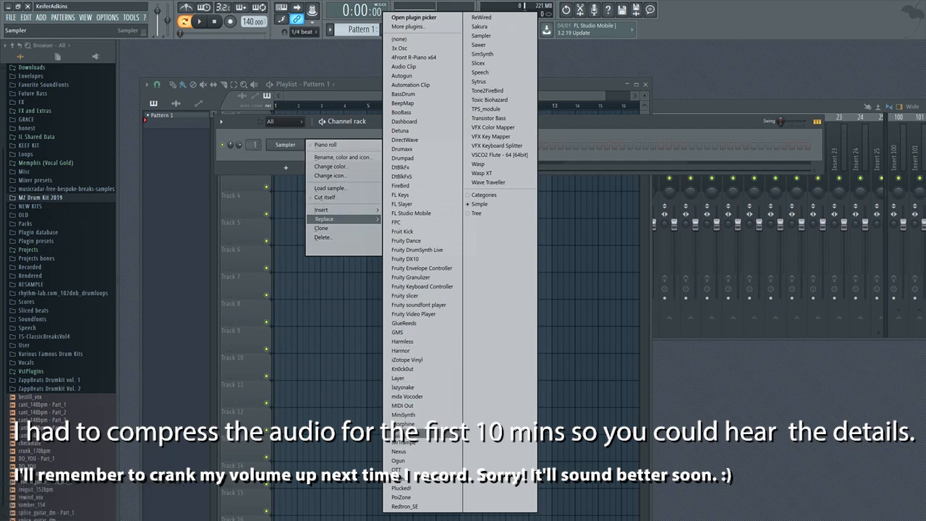
pyautogui.click(423, 387)
pyautogui.moveTo(284, 164); pyautogui.dragTo(355, 90)
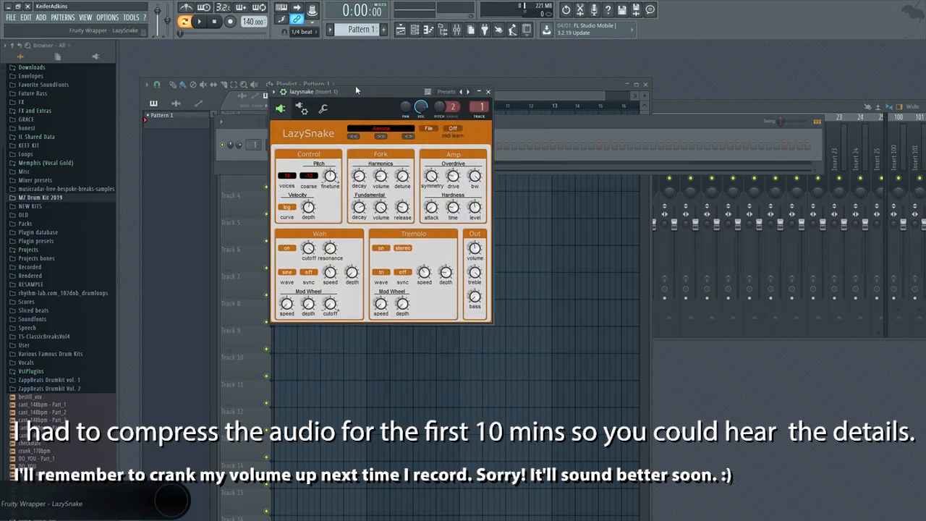
# Reopen the lazysnake channel's plugin window beside the channel name and load the ePiano2 preset.
pyautogui.click(271, 96)
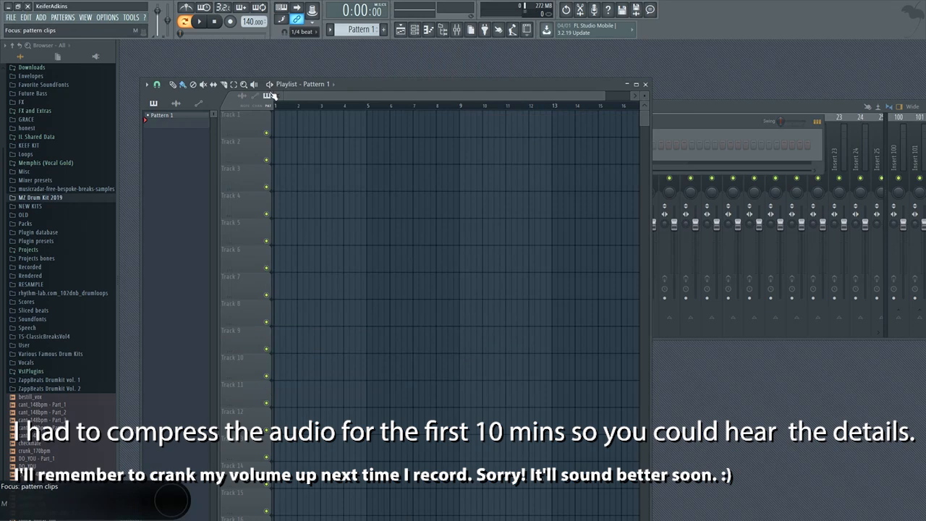
pyautogui.click(415, 29)
pyautogui.click(289, 146)
pyautogui.moveTo(293, 118); pyautogui.dragTo(424, 119)
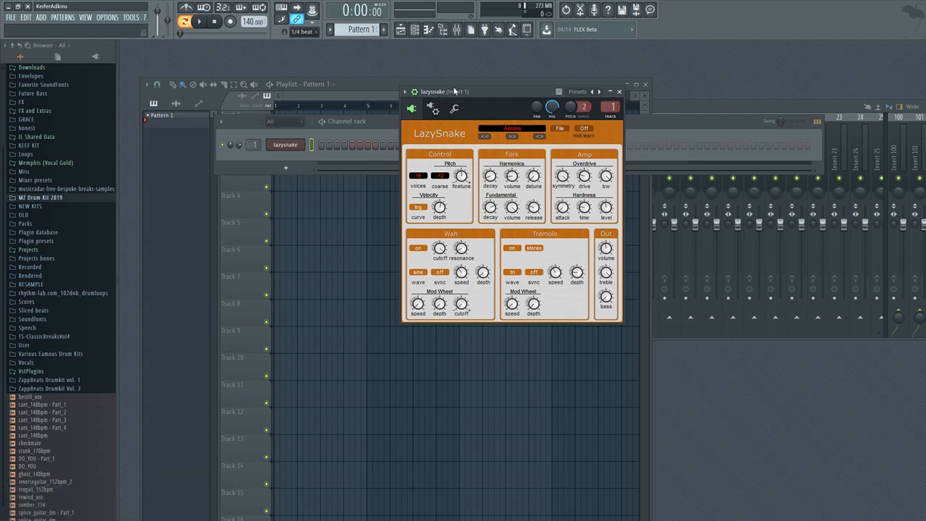
pyautogui.moveTo(463, 91); pyautogui.dragTo(434, 91)
pyautogui.click(512, 136)
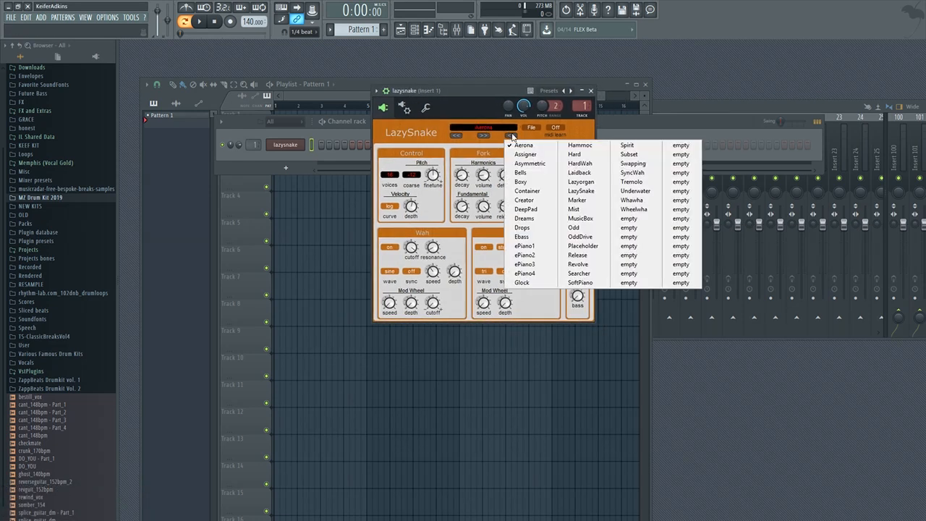
pyautogui.click(529, 254)
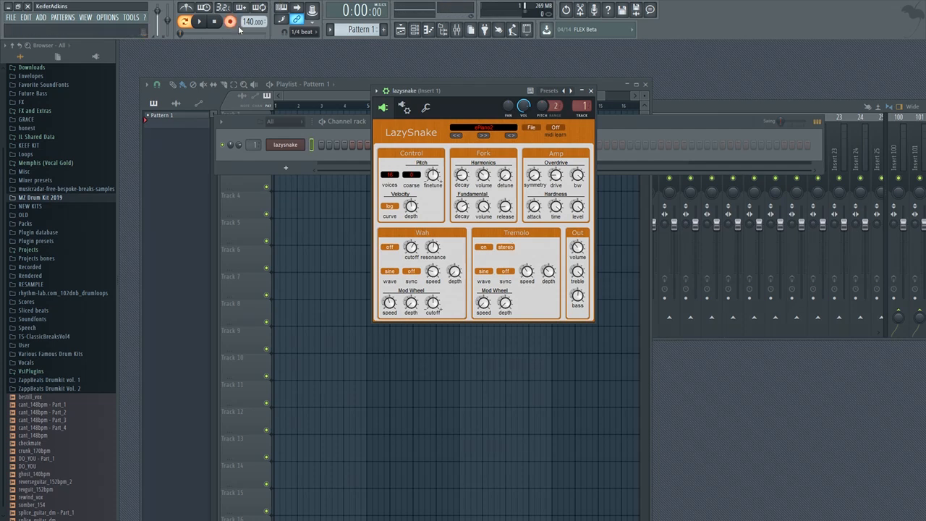
# Record a chord performance into Pattern 1 and place its clip at bar 1 of Track 1 in the playlist.
pyautogui.click(200, 22)
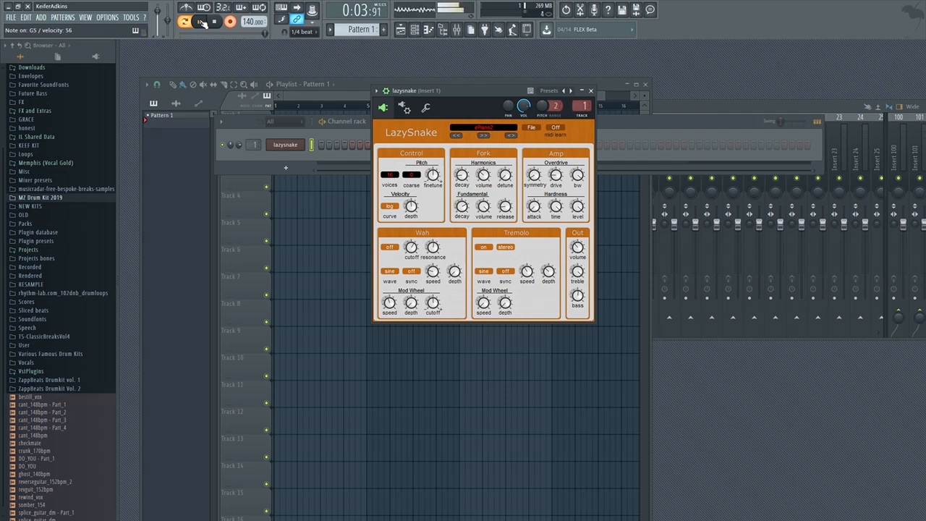
pyautogui.click(507, 97)
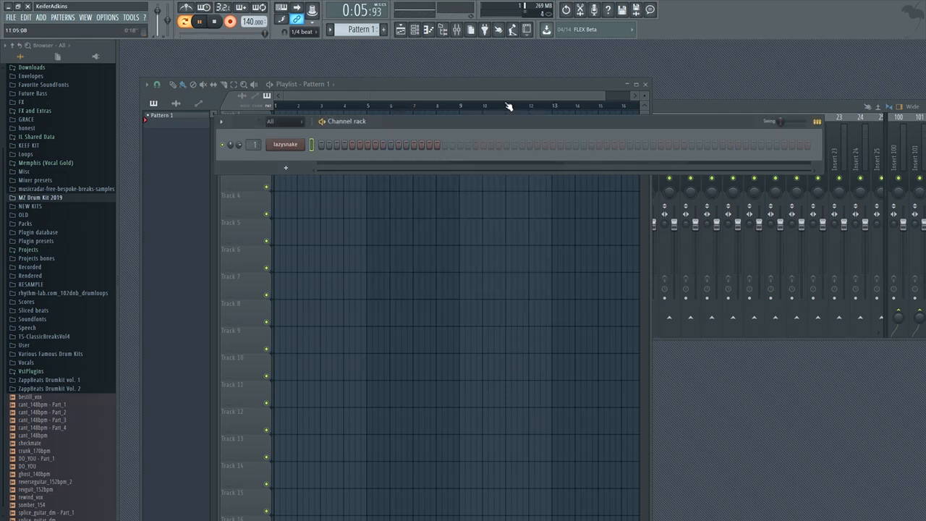
pyautogui.click(370, 185)
pyautogui.moveTo(370, 190); pyautogui.dragTo(278, 116)
pyautogui.press('space')
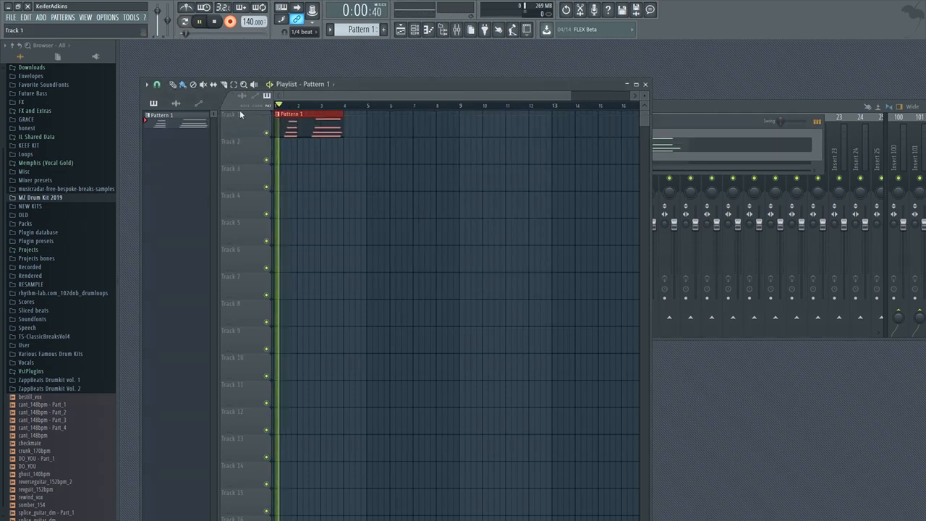
# Open Pattern 1's piano roll, remove the first short chord and move the longer chord to the start of bar 1.
pyautogui.doubleClick(307, 118)
pyautogui.press('space')
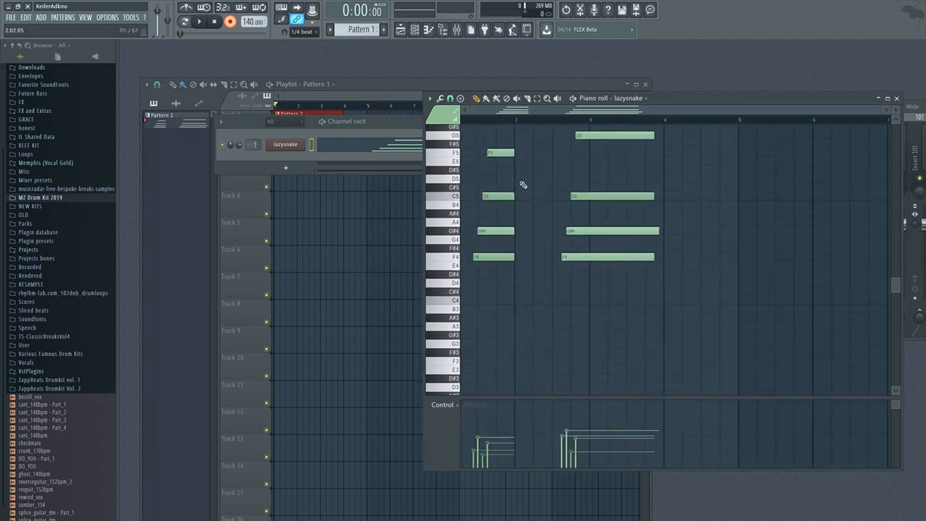
pyautogui.press('space')
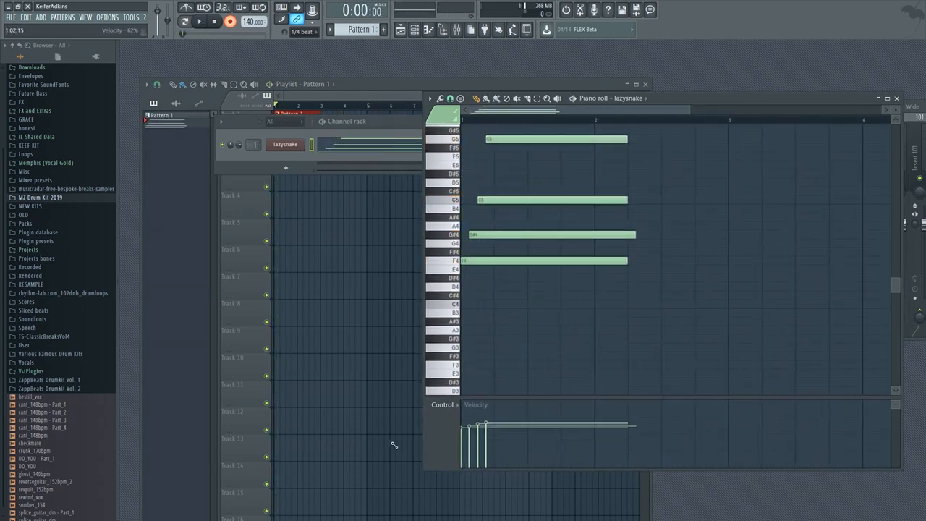
# Shrink the whole chord in time so it ends at bar 2, with the snap set to 1/3 step.
pyautogui.hotkey('ctrl', 'a')
pyautogui.moveTo(651, 201); pyautogui.dragTo(619, 202)
pyautogui.hotkey('ctrl', 'q')
pyautogui.hotkey('ctrl', 'z')
pyautogui.click(450, 98)
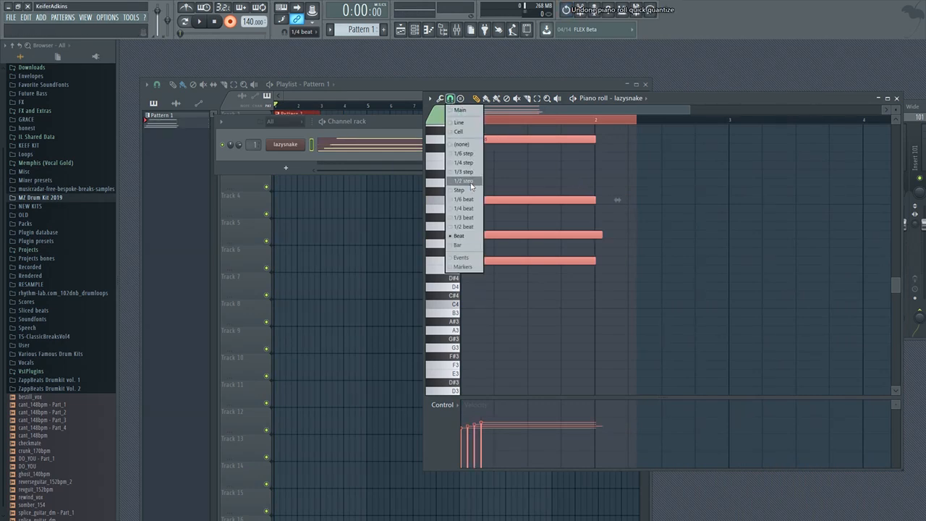
pyautogui.click(468, 174)
pyautogui.moveTo(617, 201); pyautogui.dragTo(610, 200)
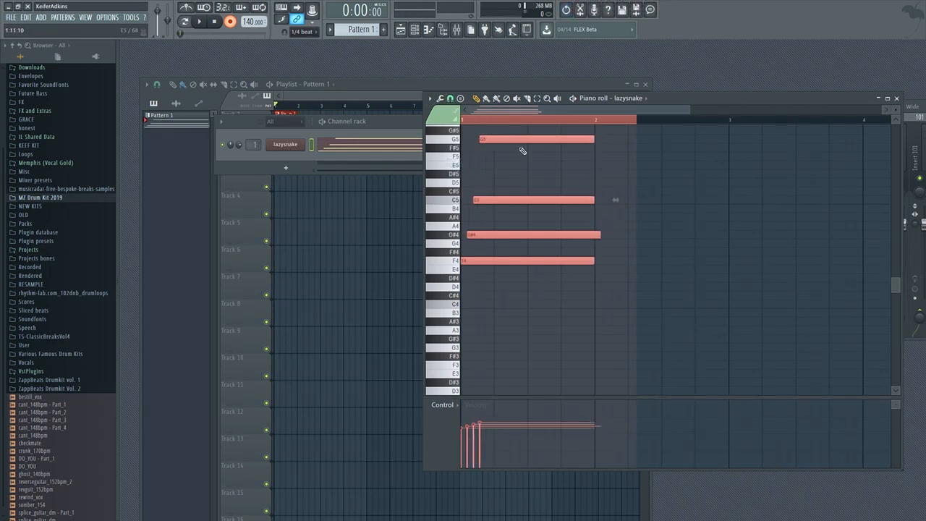
# Slice off the G#4 note's overhang past the start of bar 2 and play the chord back.
pyautogui.hotkey('ctrl', 'd')
pyautogui.click(536, 98)
pyautogui.moveTo(612, 341); pyautogui.dragTo(664, 162)
pyautogui.press('space')
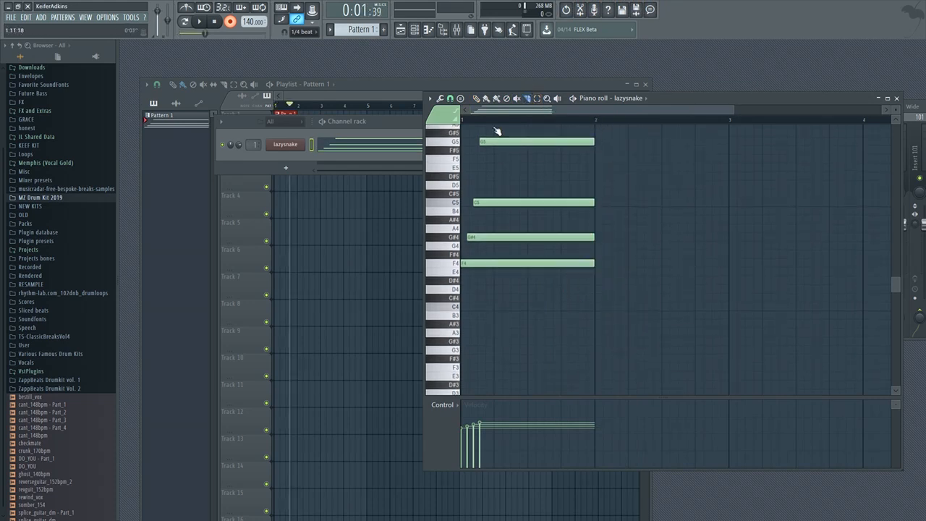
pyautogui.press('space')
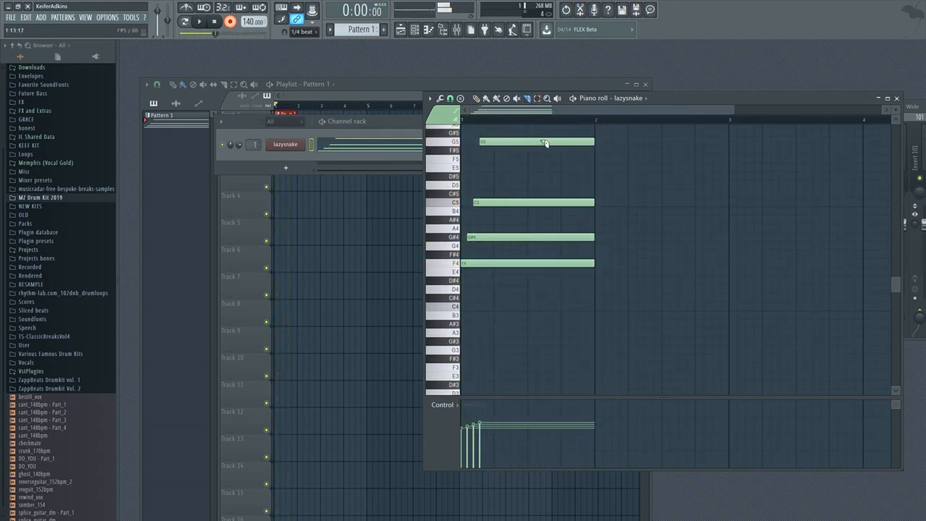
# Lengthen all four chord notes to the middle of bar 2 and deselect them.
pyautogui.hotkey('ctrl', 'a')
pyautogui.moveTo(593, 141); pyautogui.dragTo(661, 149)
pyautogui.hotkey('ctrl', 'd')
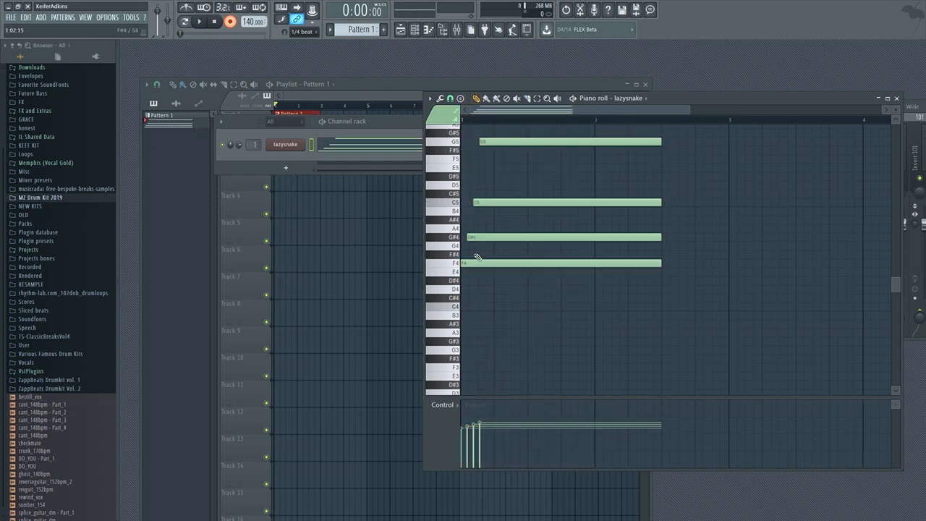
pyautogui.click(460, 98)
pyautogui.click(487, 116)
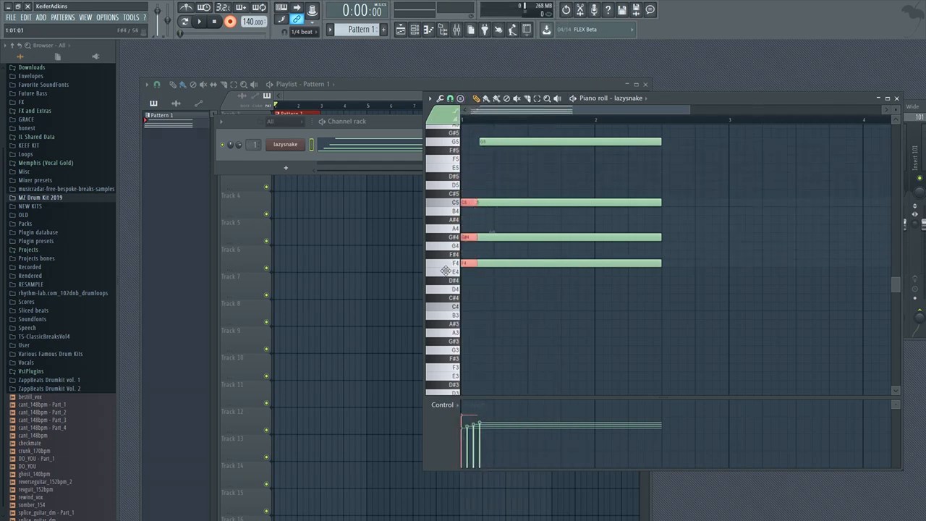
pyautogui.click(464, 104)
pyautogui.click(499, 129)
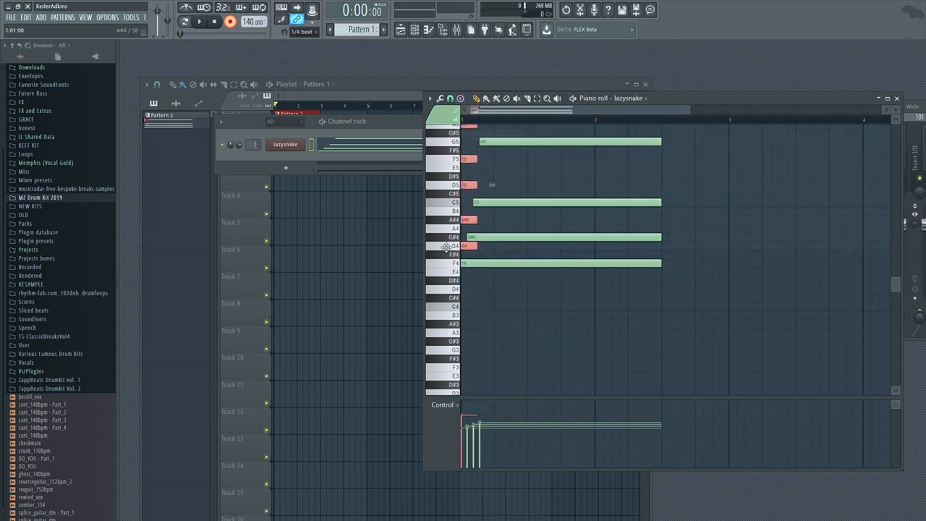
# Stamp a Major 7th chord rooted on D#4 right after the first chord and extend it to the start of bar 3.
pyautogui.scroll(2, 502, 145)
pyautogui.click(474, 99)
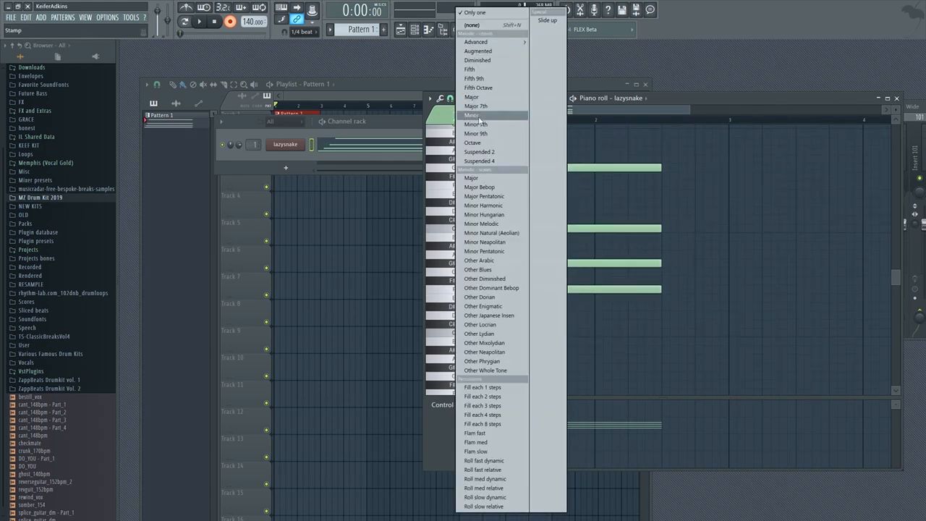
pyautogui.click(480, 106)
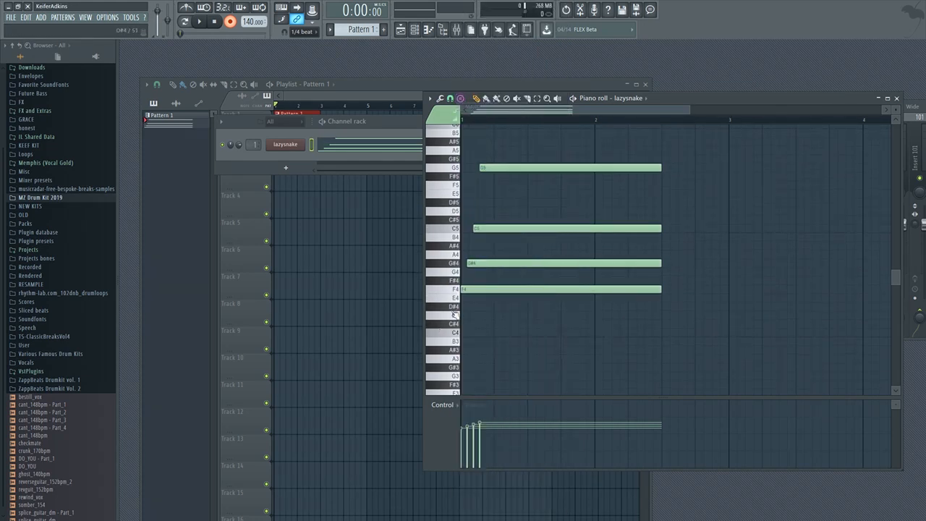
pyautogui.press('space')
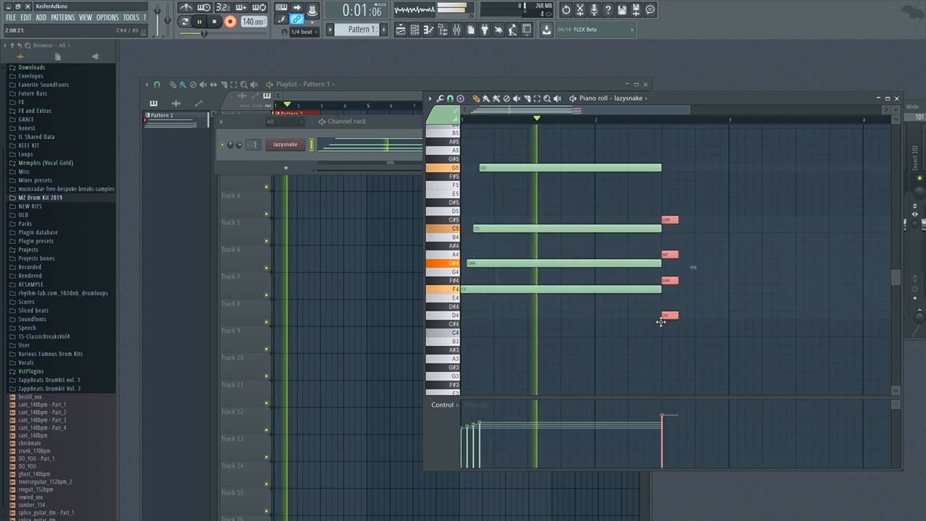
pyautogui.click(659, 307)
pyautogui.press('space')
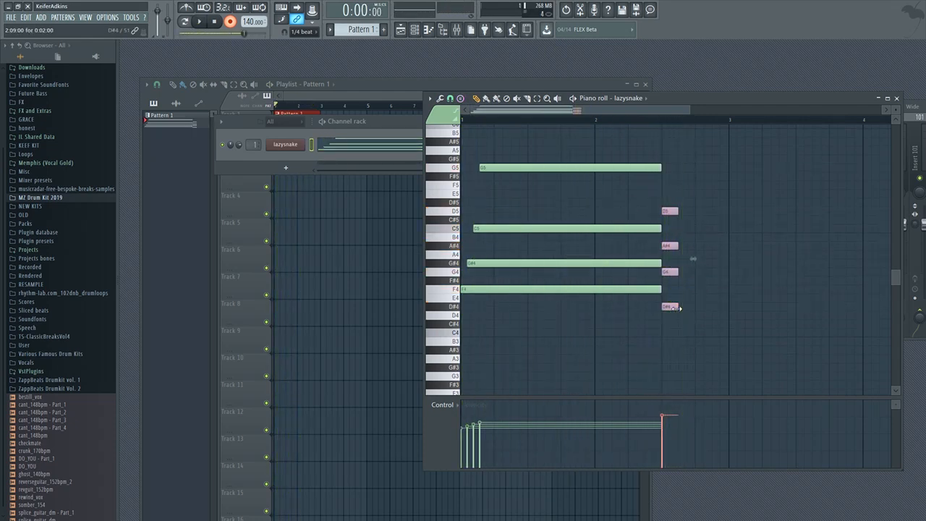
pyautogui.moveTo(677, 272); pyautogui.dragTo(728, 317)
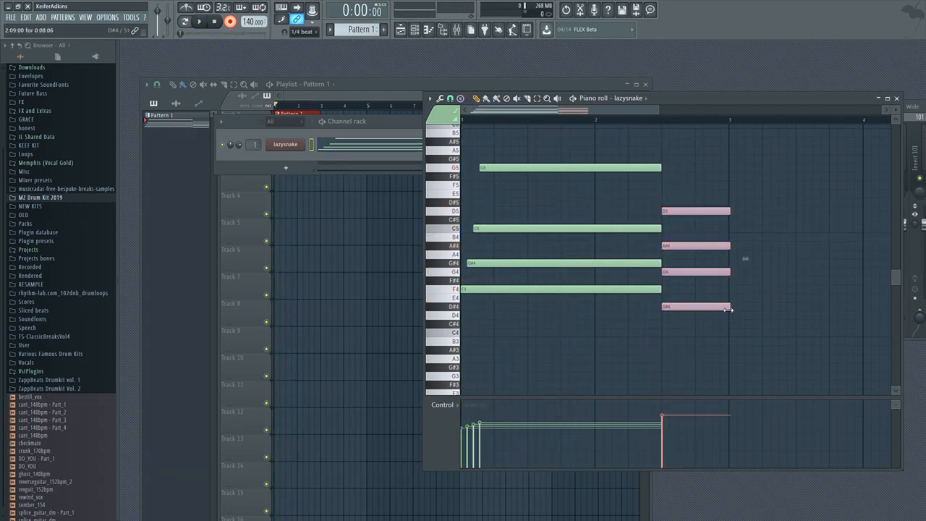
# Lower the second chord's note velocity to about 55% and strum its notes with the Strumizer.
pyautogui.scroll(-2, 729, 340)
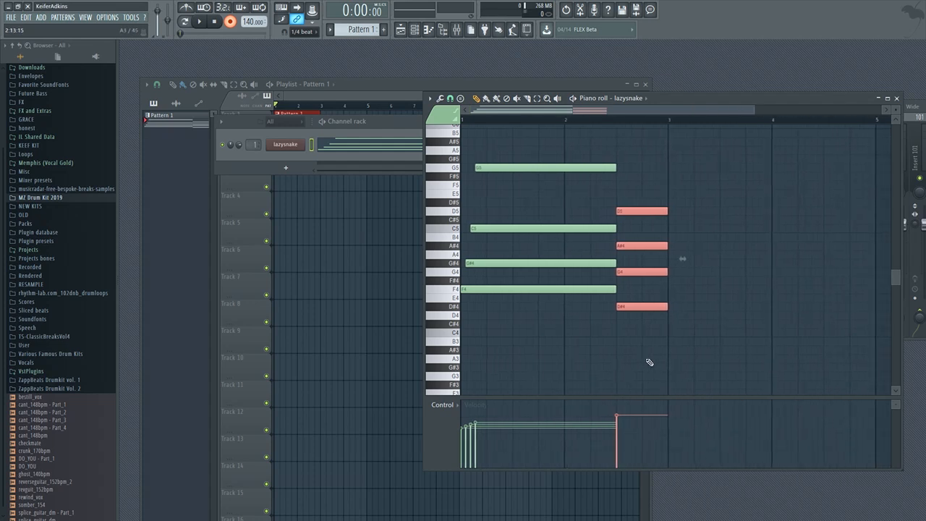
pyautogui.hotkey('alt', 's')
pyautogui.press('Escape')
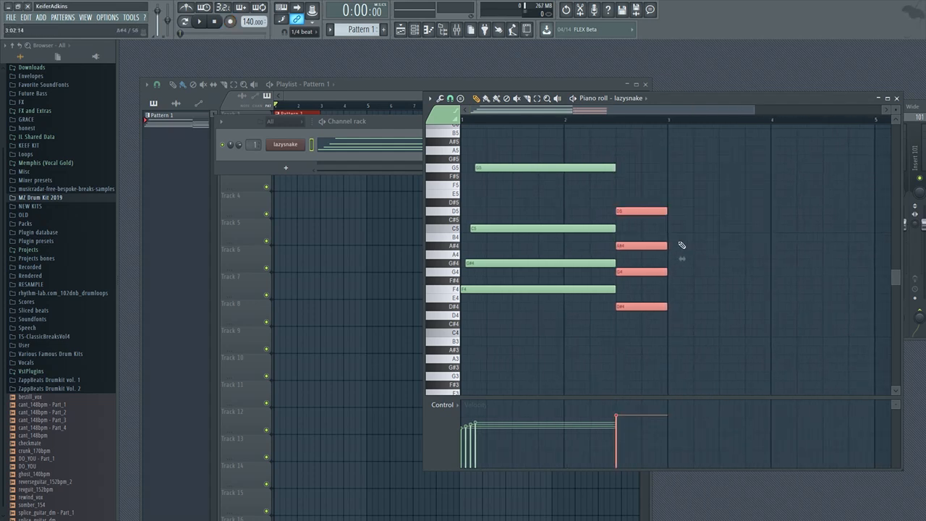
pyautogui.hotkey('alt', 's')
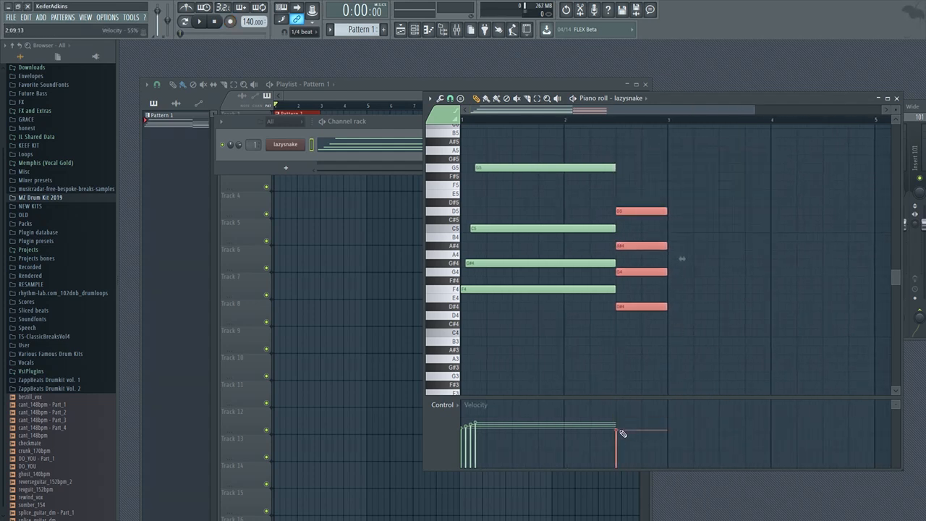
pyautogui.hotkey('alt', 's')
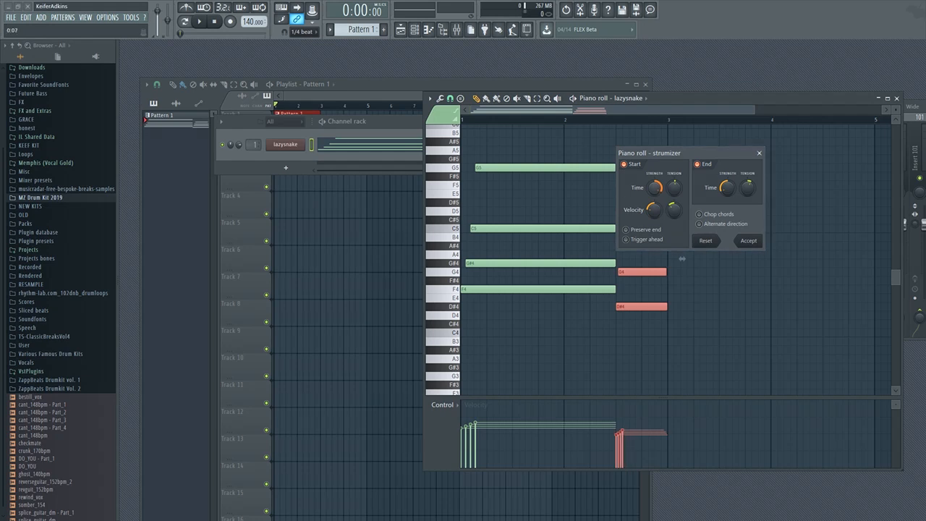
pyautogui.click(707, 240)
pyautogui.click(749, 240)
# Set the project tempo to 93 BPM and play the two chords back.
pyautogui.press('space')
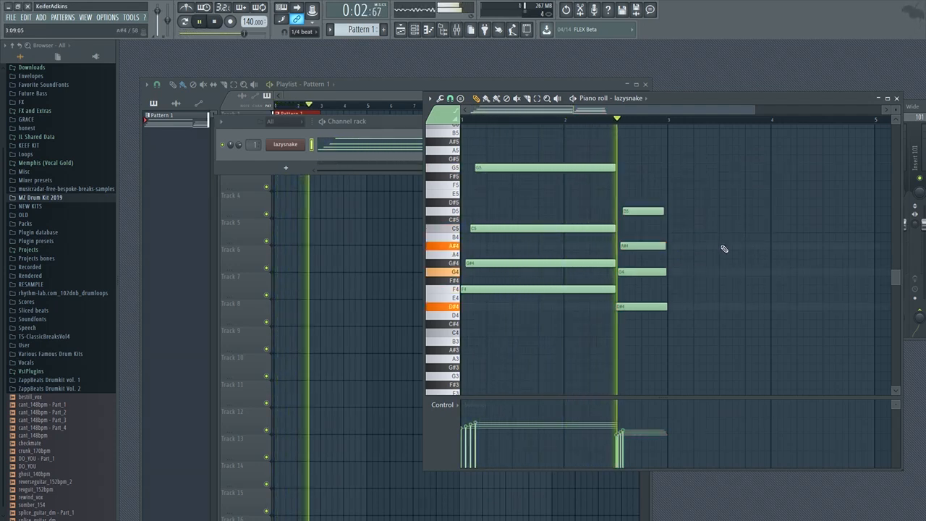
pyautogui.press('space')
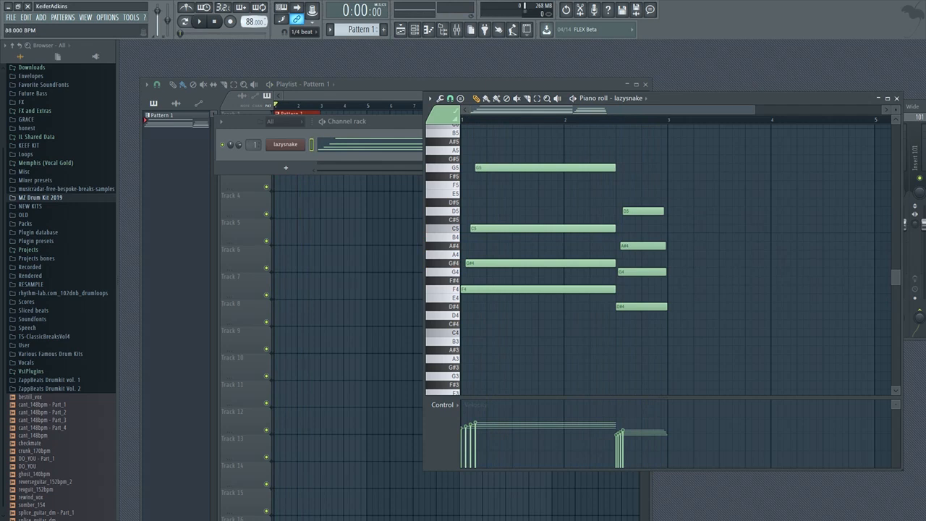
pyautogui.press('space')
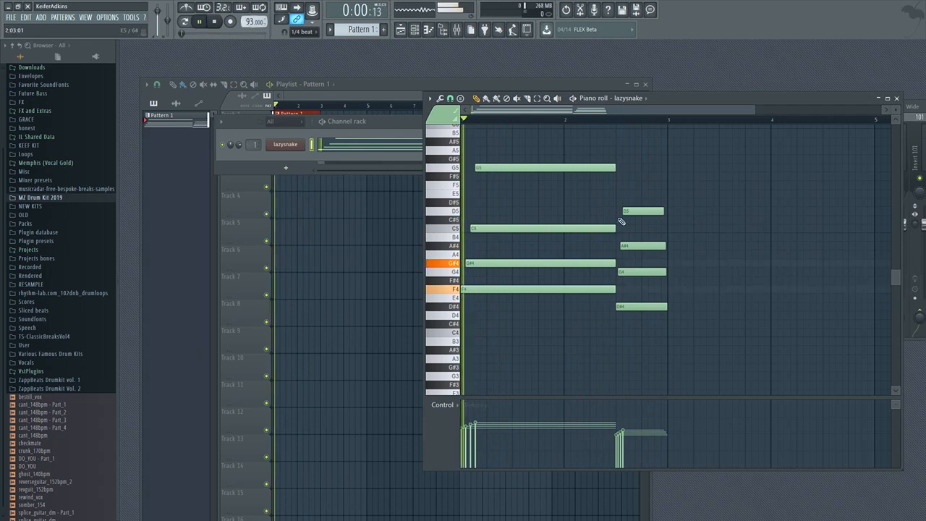
pyautogui.press('space')
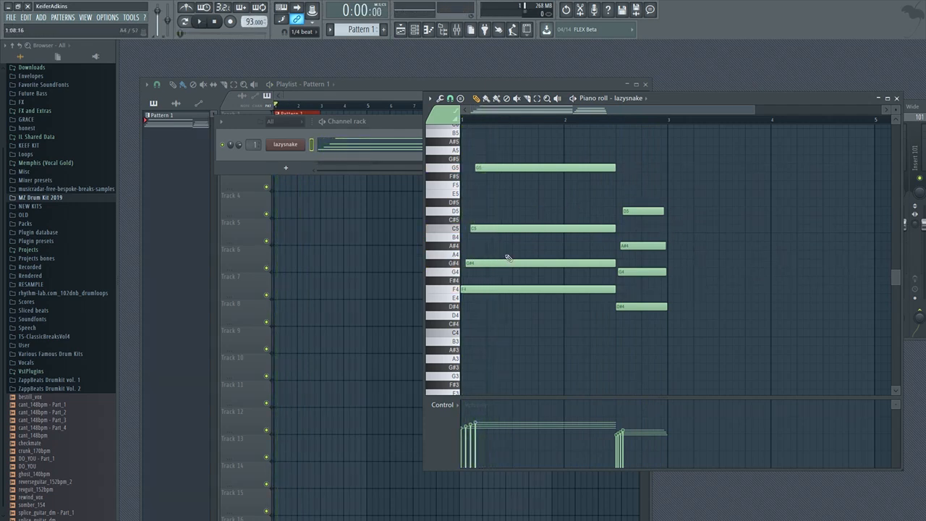
# Tighten the first chord's strum by moving its G#4, C5 and G5 notes slightly earlier.
pyautogui.scroll(5, 509, 258)
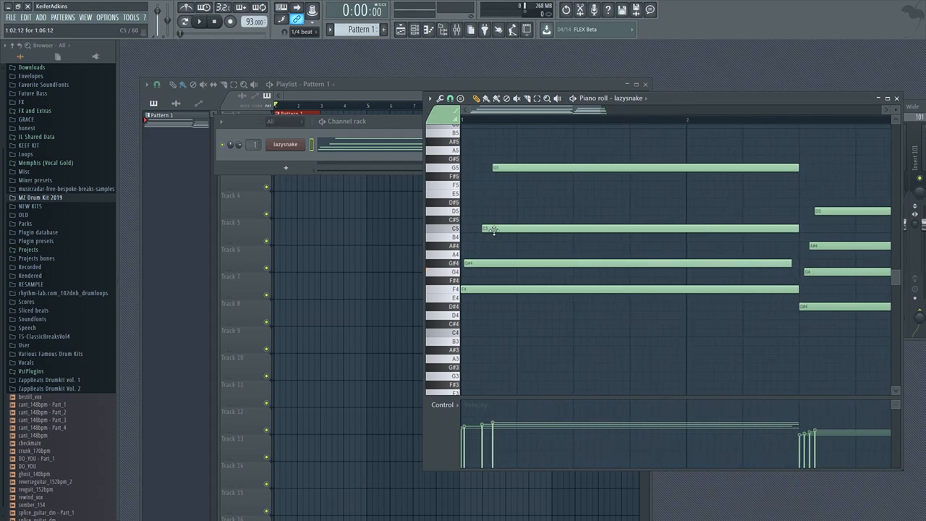
pyautogui.moveTo(494, 230); pyautogui.dragTo(476, 230)
pyautogui.moveTo(502, 167); pyautogui.dragTo(484, 170)
pyautogui.moveTo(698, 167); pyautogui.dragTo(692, 168)
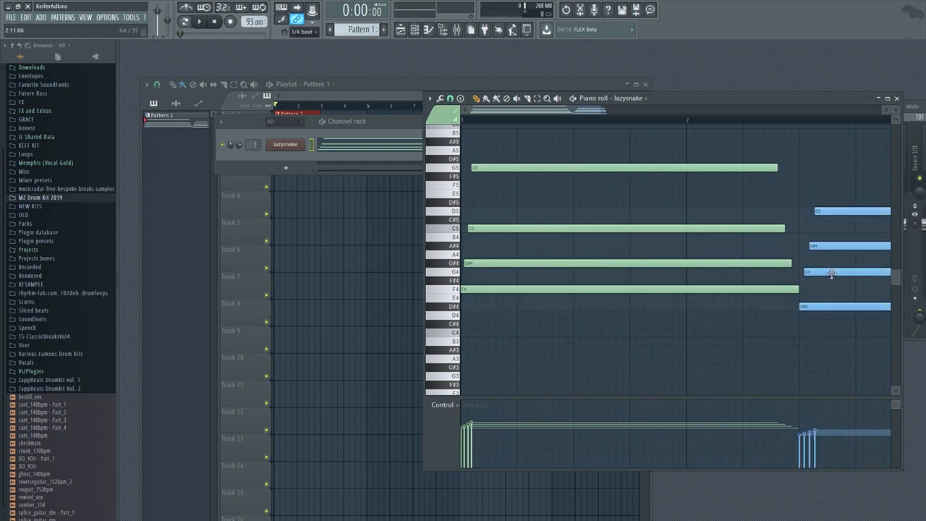
pyautogui.hotkey('ctrl', 'a')
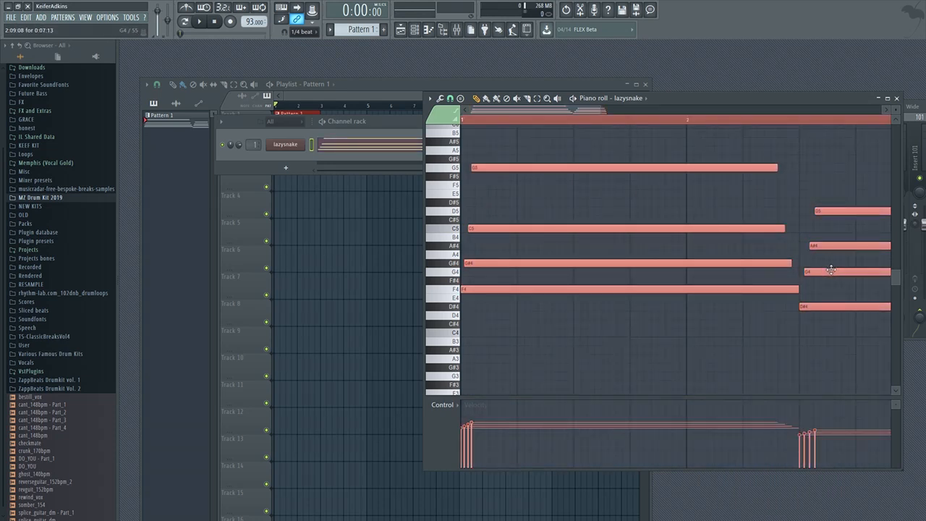
pyautogui.click(826, 272)
pyautogui.hotkey('ctrl', 'z')
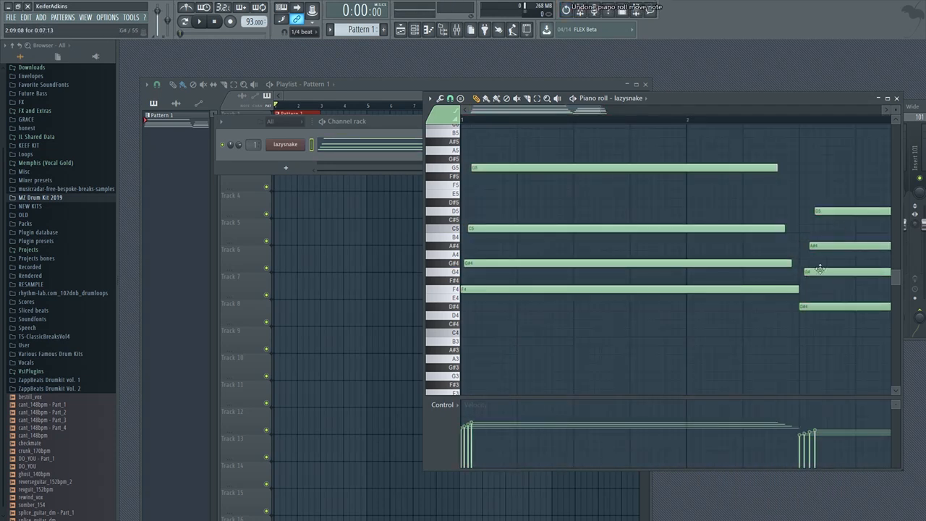
# Tighten the second chord's strum by moving its G4, A#4 and D5 notes slightly earlier, and play the result.
pyautogui.moveTo(818, 271); pyautogui.dragTo(813, 246)
pyautogui.moveTo(821, 210); pyautogui.dragTo(809, 212)
pyautogui.press('space')
pyautogui.scroll(-1, 724, 317)
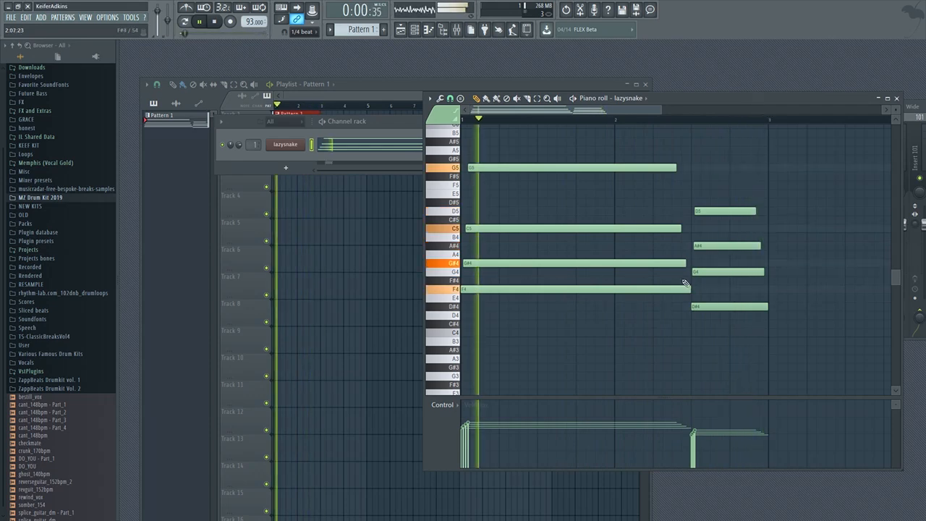
pyautogui.press('space')
# Close the piano roll and bring up the LazySnake instrument's settings window.
pyautogui.hotkey('ctrl', 'a')
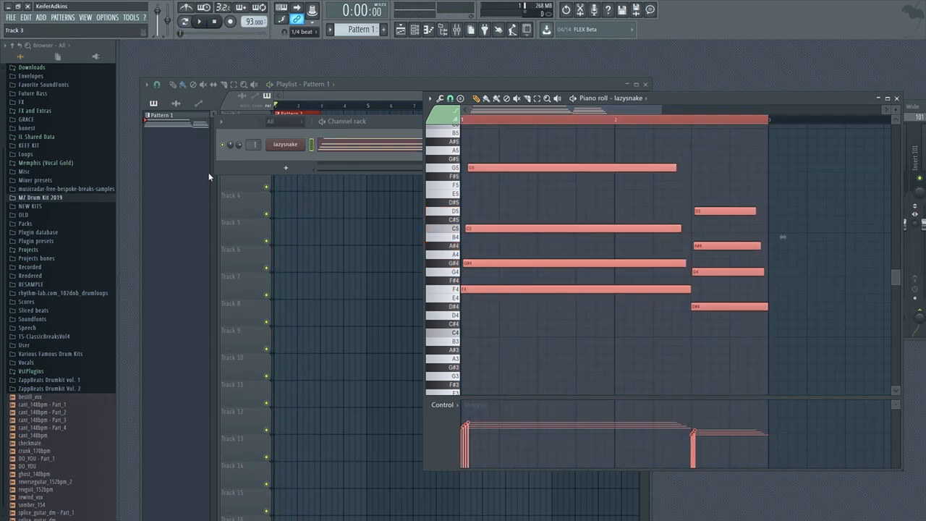
pyautogui.press('F7')
pyautogui.click(290, 145)
pyautogui.moveTo(496, 95); pyautogui.dragTo(464, 125)
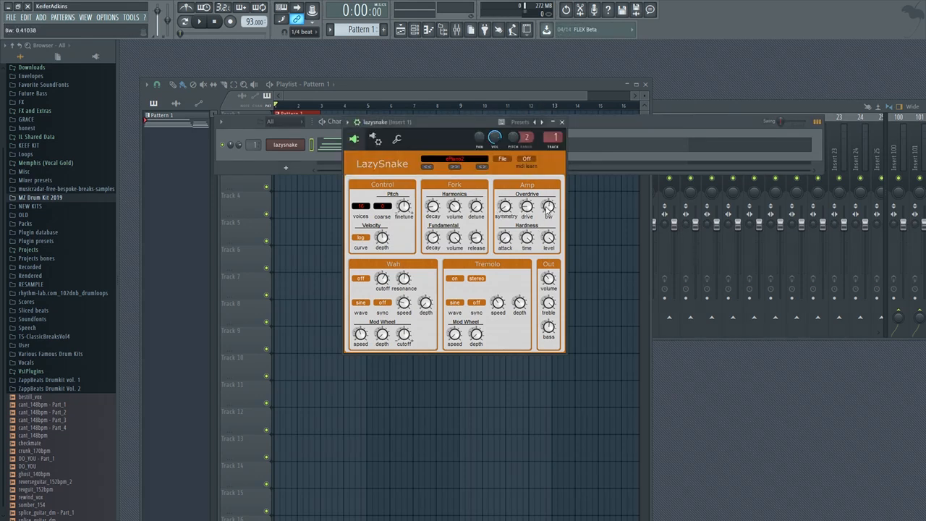
# Lower the overdrive bw in LazySnake's Amp section to about 0.15 while the chords play.
pyautogui.press('space')
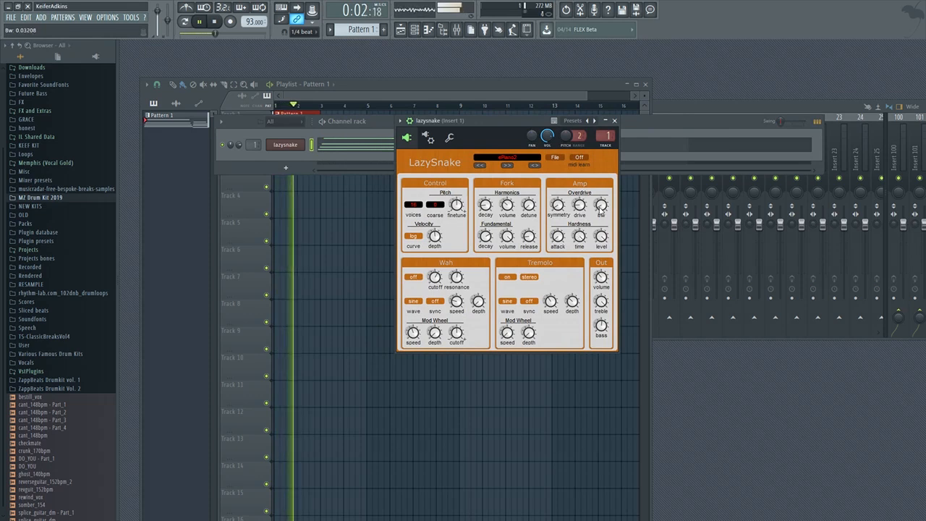
pyautogui.moveTo(600, 209); pyautogui.dragTo(590, 209)
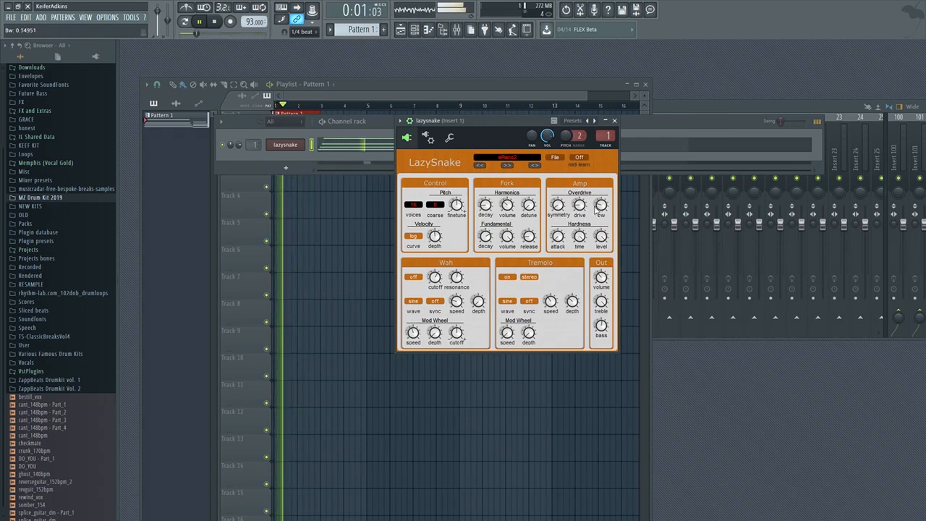
pyautogui.press('space')
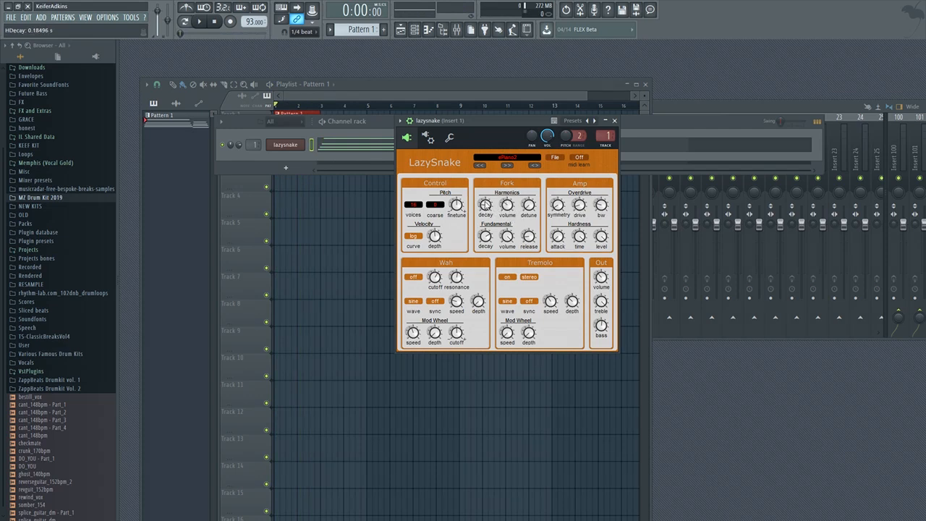
# Set the Fork harmonics decay to about 0.21 s and the harmonics volume to about 0.04, listening to the chords.
pyautogui.press('space')
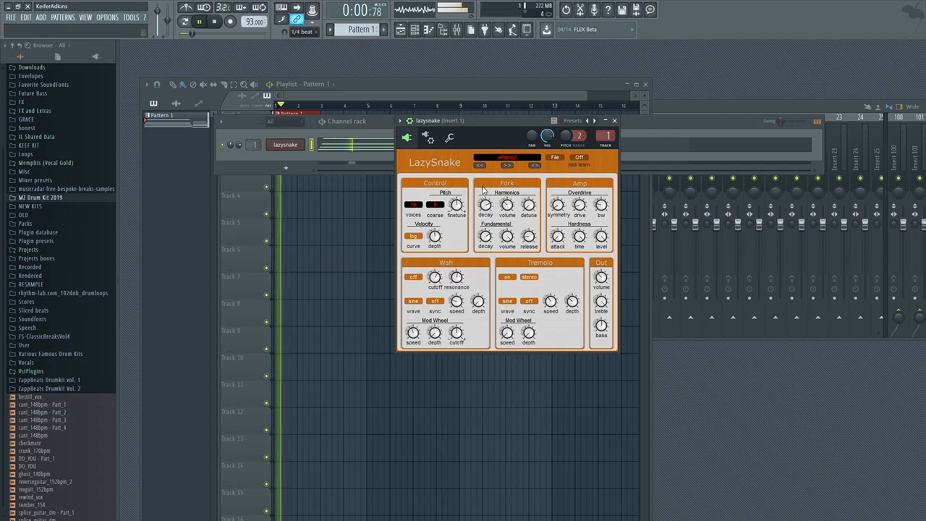
pyautogui.press('space')
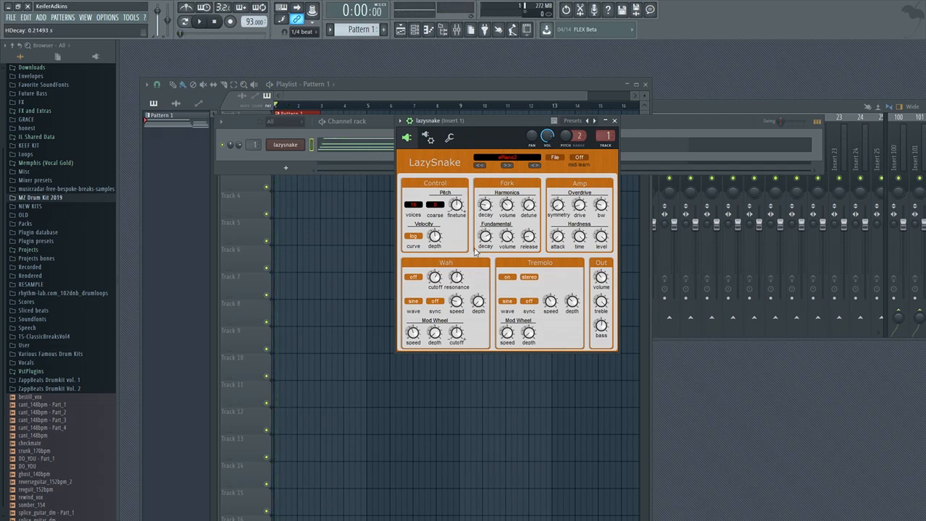
pyautogui.press('space')
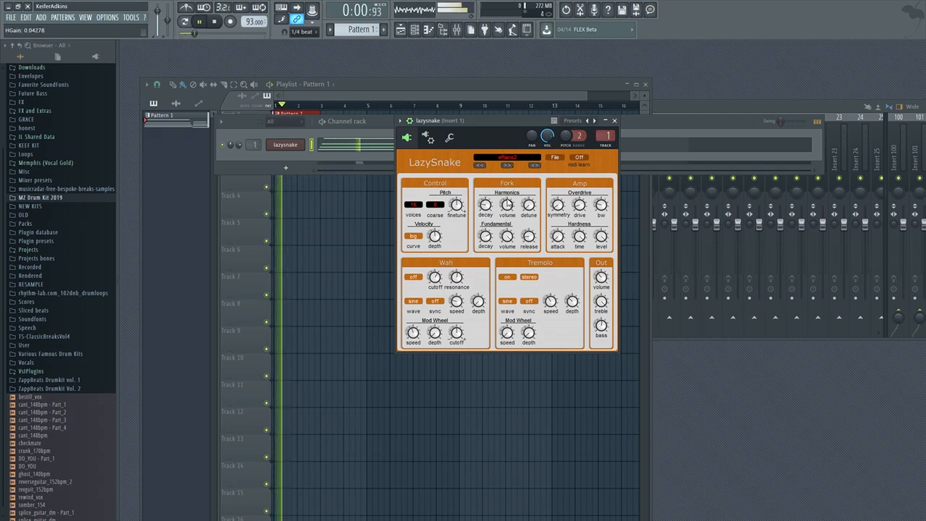
pyautogui.press('space')
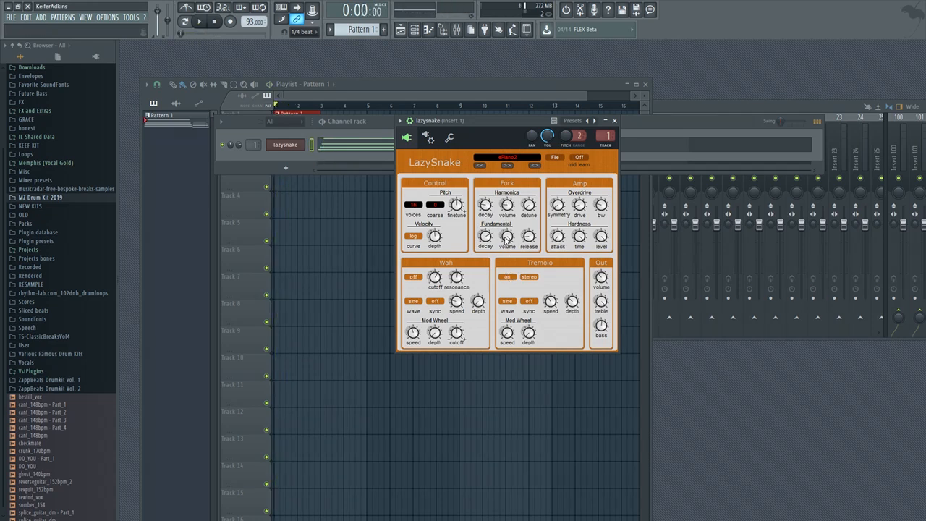
# Set the Fork fundamental decay to about 3.69 s while auditioning the chords.
pyautogui.press('space')
pyautogui.press('space')
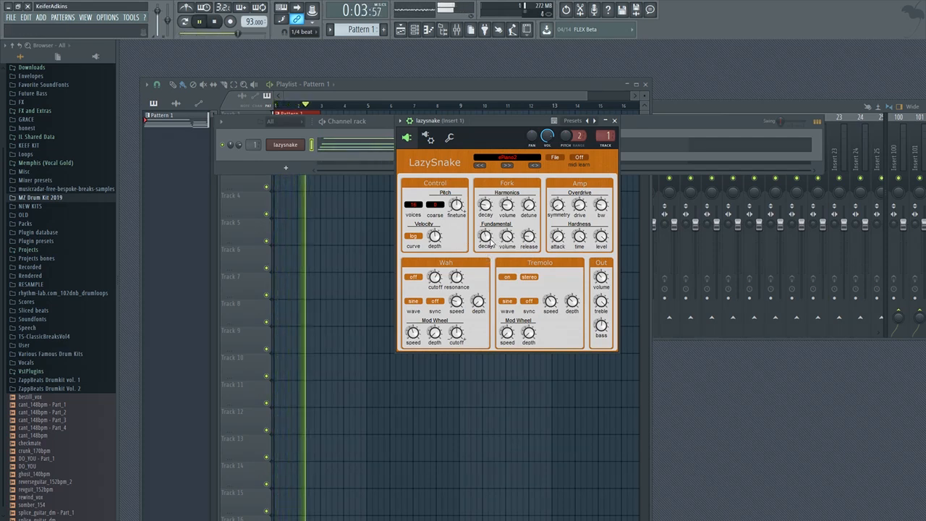
pyautogui.press('space')
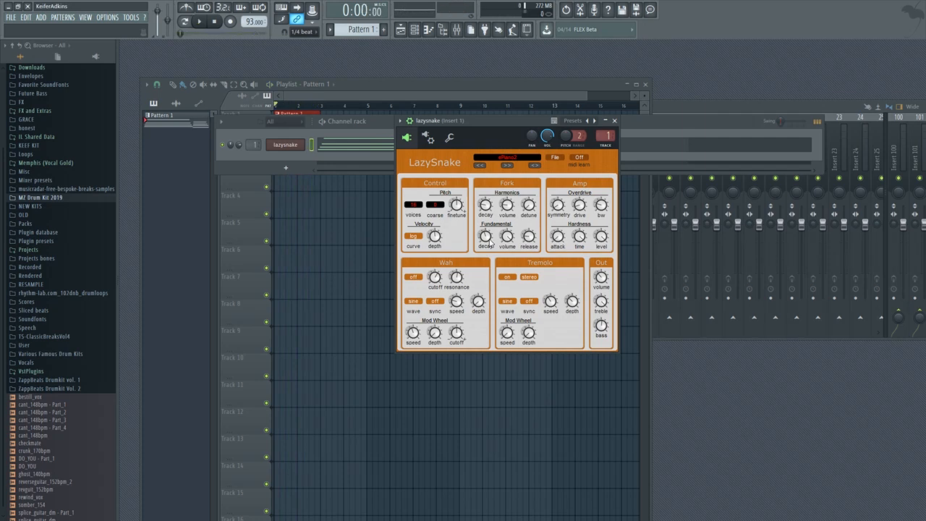
pyautogui.press('space')
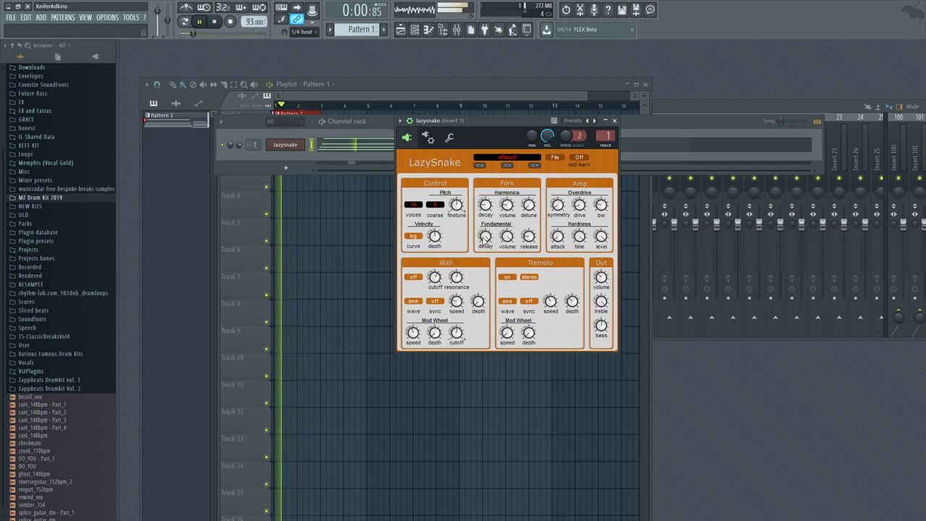
pyautogui.press('space')
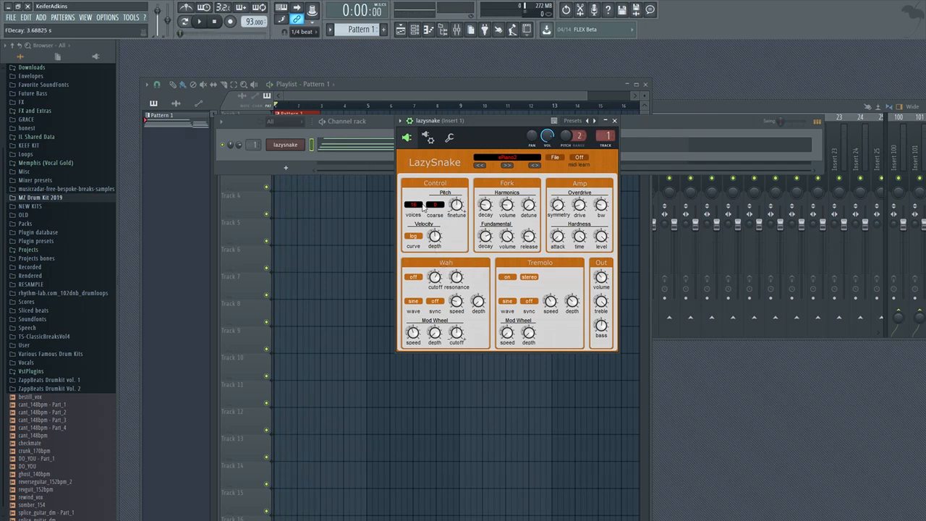
# Save the project as relax in the Projects folder.
pyautogui.hotkey('ctrl', 's')
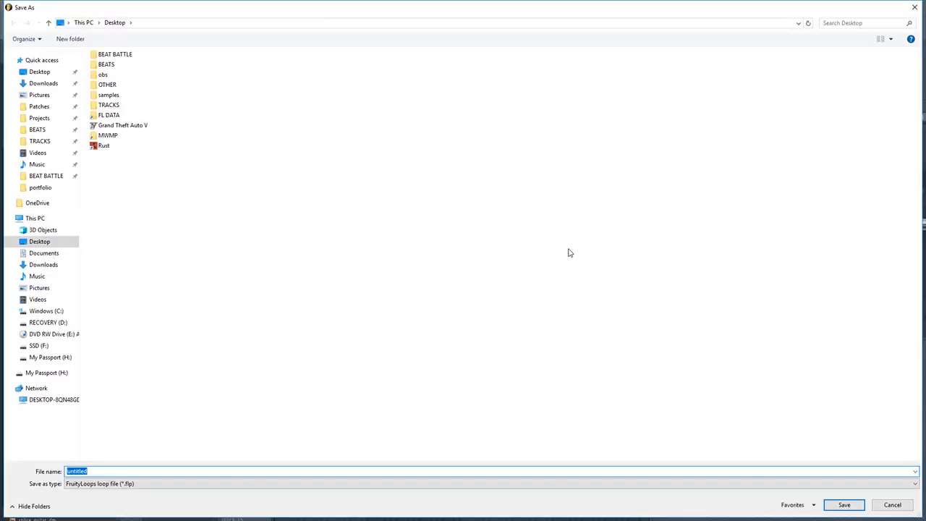
pyautogui.click(37, 119)
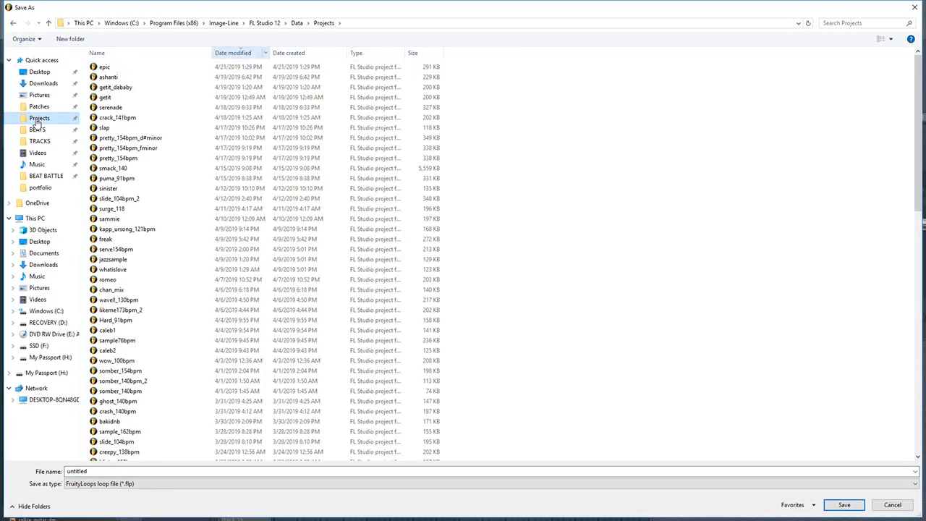
pyautogui.write('relax')
pyautogui.press('Return')
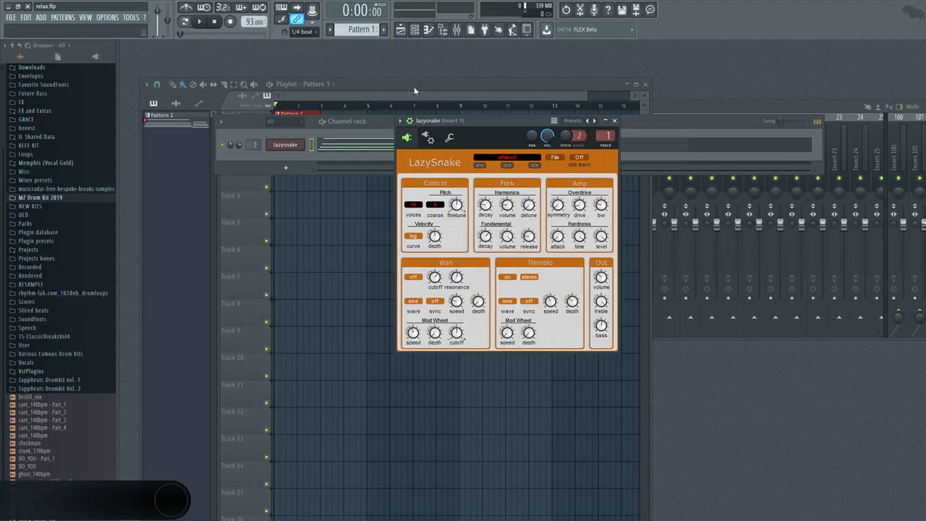
# Sync LazySnake's tremolo to 1/4 and listen to the chords with it.
pyautogui.press('space')
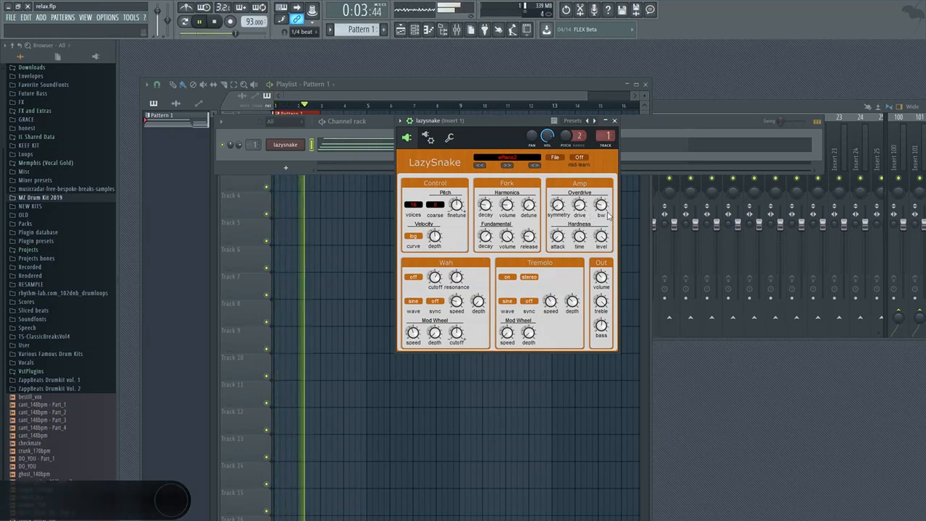
pyautogui.press('space')
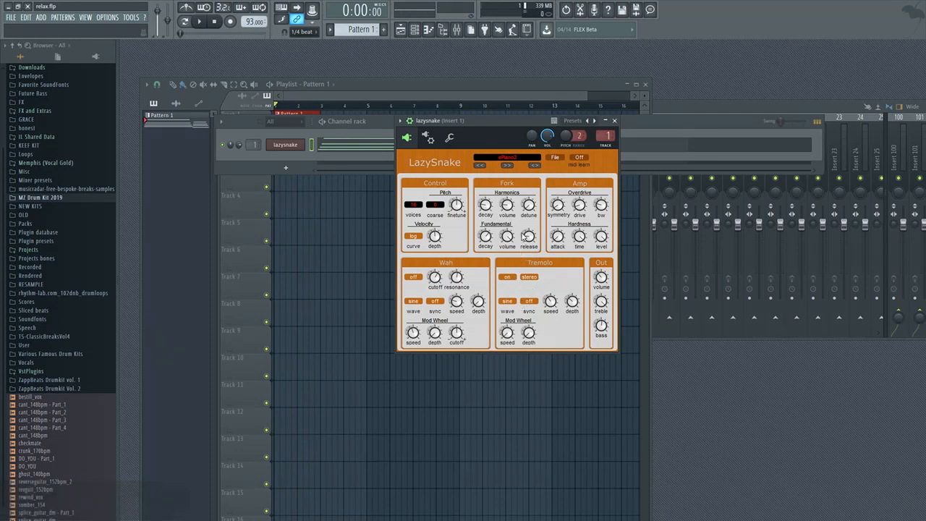
pyautogui.click(526, 301)
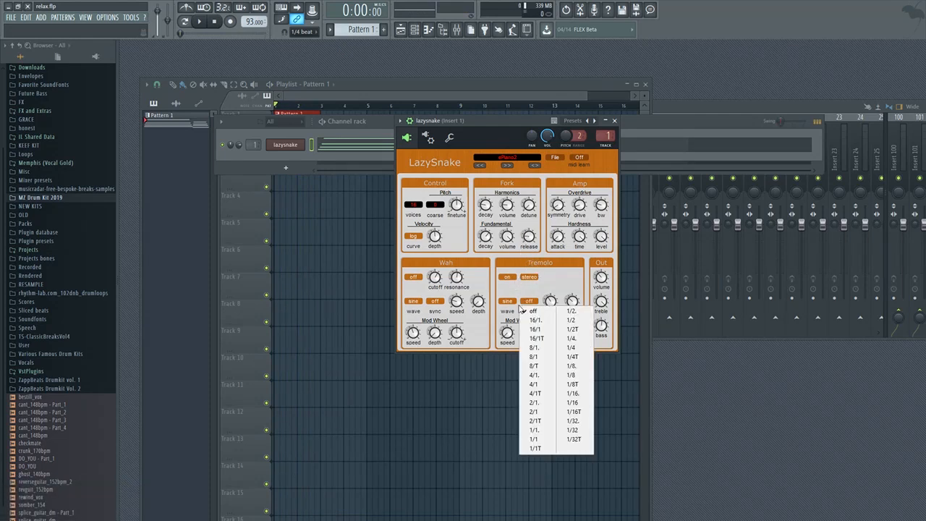
pyautogui.click(582, 347)
pyautogui.press('space')
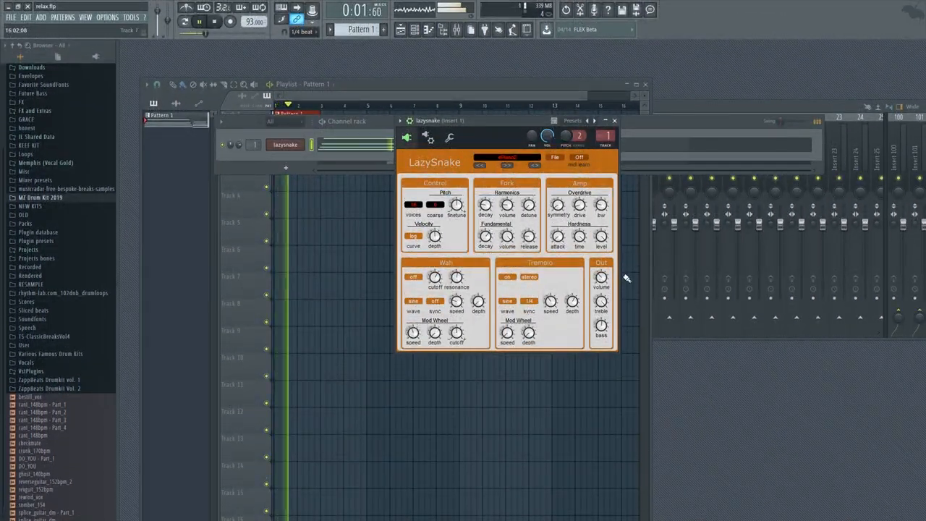
pyautogui.press('space')
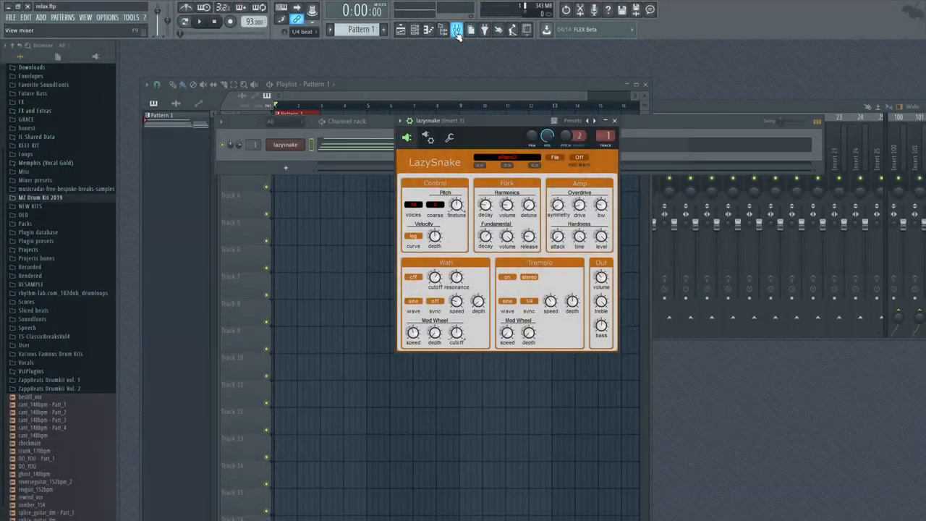
# Link the lazysnake channel to mixer insert 1, check its level during playback, and lower that track's fader.
pyautogui.press('F9')
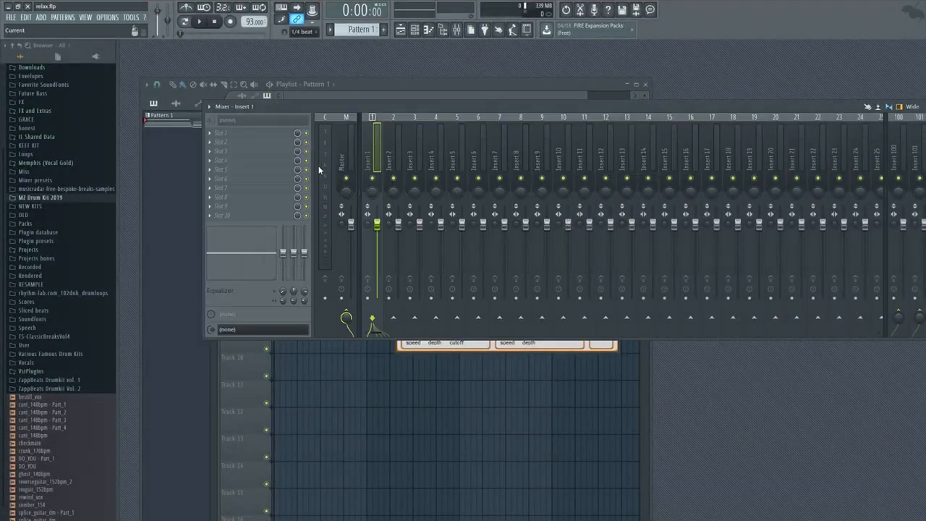
pyautogui.hotkey('ctrl', 'l')
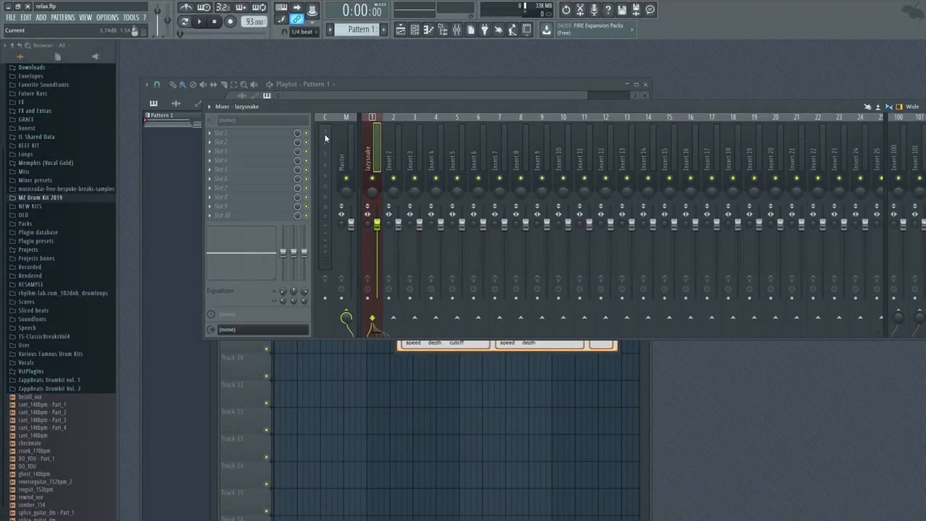
pyautogui.press('space')
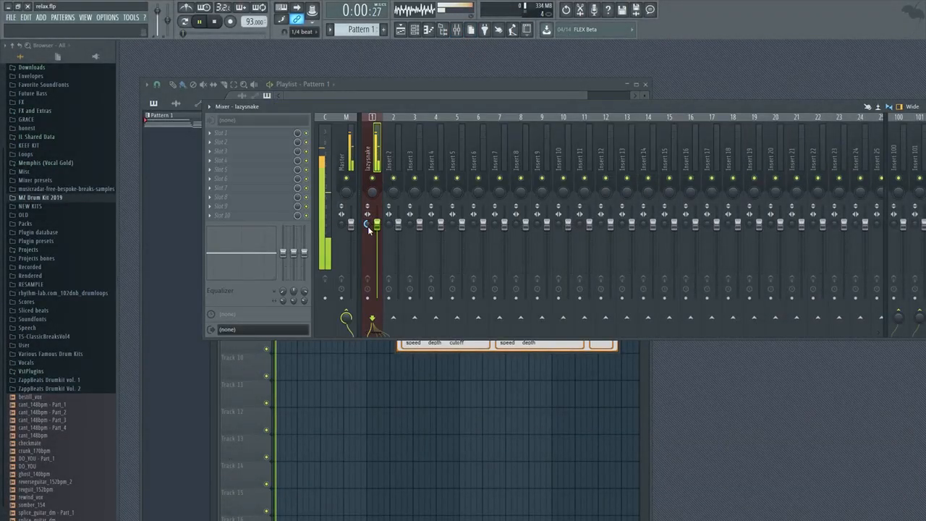
pyautogui.press('space')
pyautogui.moveTo(377, 223); pyautogui.dragTo(377, 242)
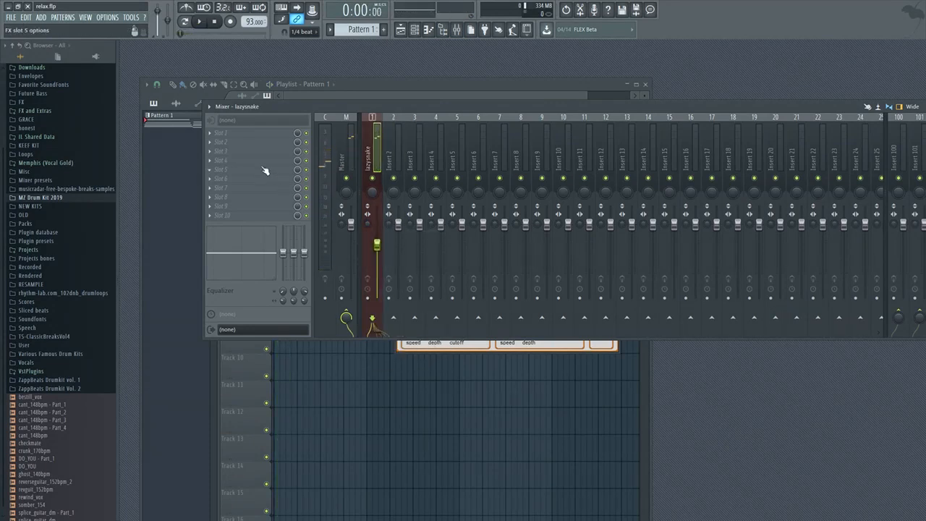
# Load iZotope Vinyl into slot 5 of the lazysnake mixer track and apply the Keys preset.
pyautogui.click(210, 169)
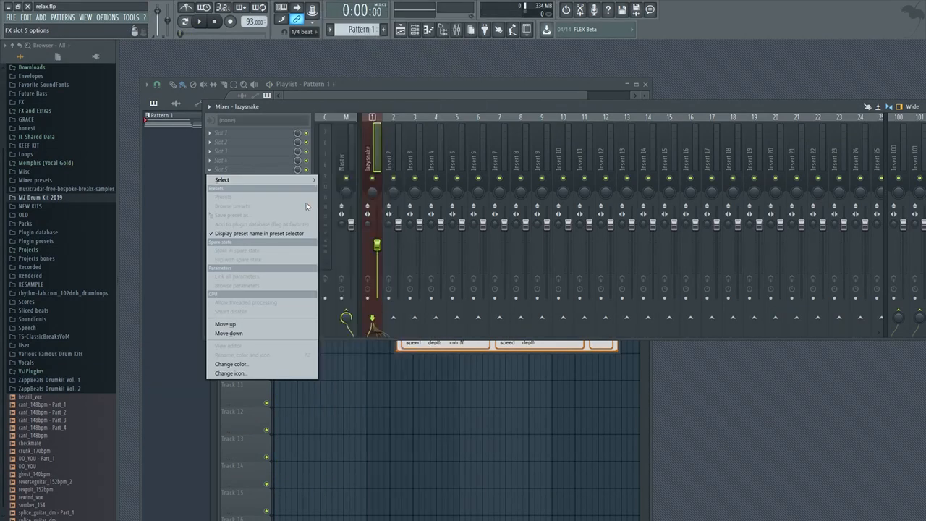
pyautogui.moveTo(296, 180)
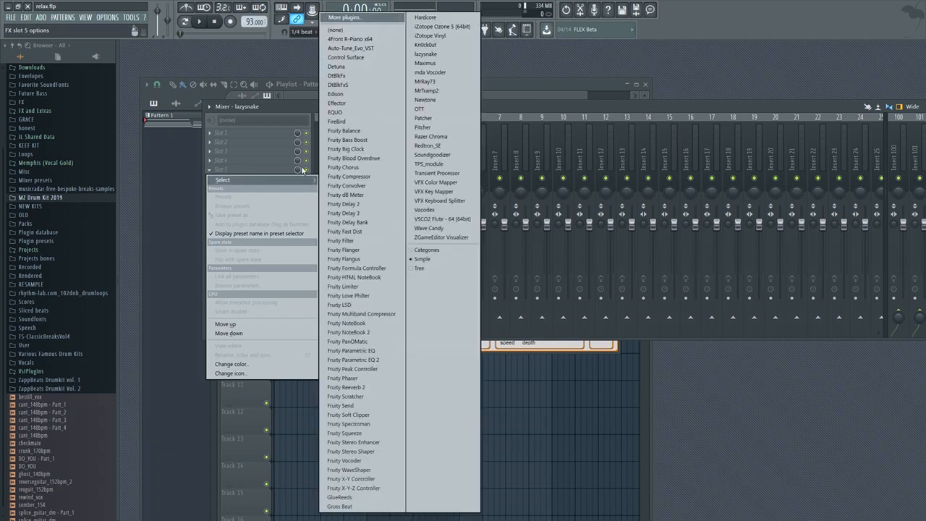
pyautogui.click(420, 35)
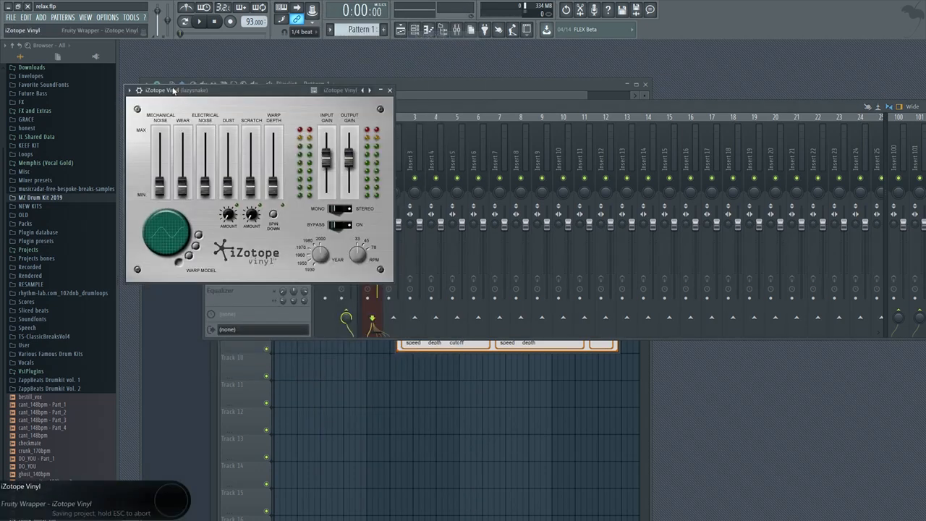
pyautogui.moveTo(163, 90); pyautogui.dragTo(257, 86)
pyautogui.click(222, 85)
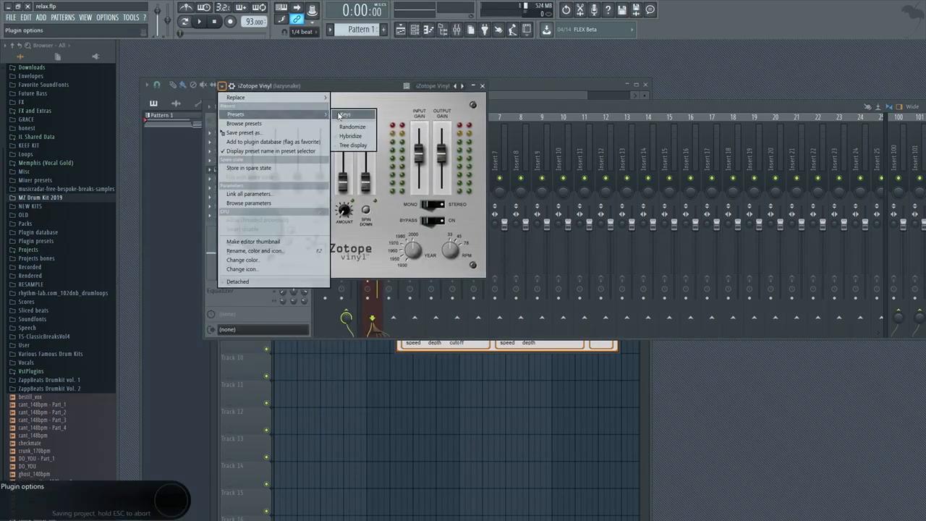
pyautogui.click(340, 115)
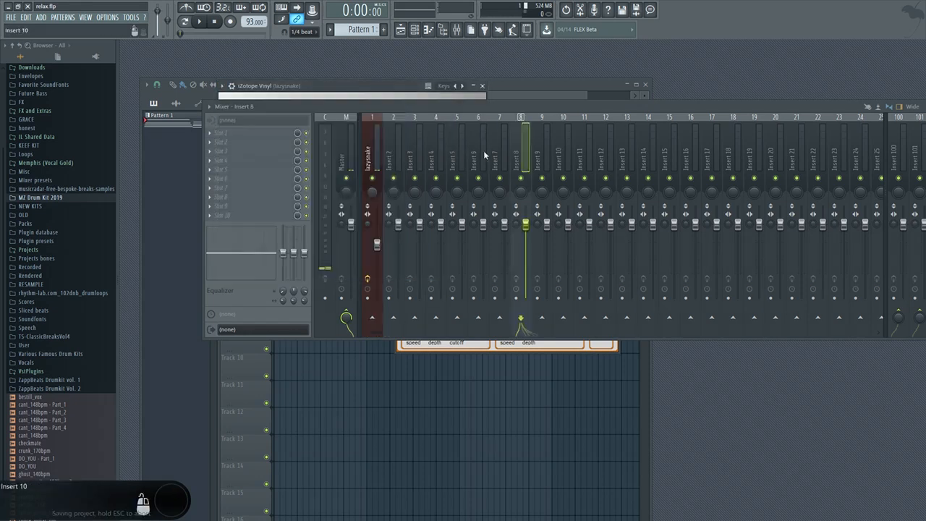
pyautogui.click(393, 156)
pyautogui.click(382, 205)
# Lower Vinyl's Dust level and fine-tune Wear and Warp Depth while the chords play.
pyautogui.press('space')
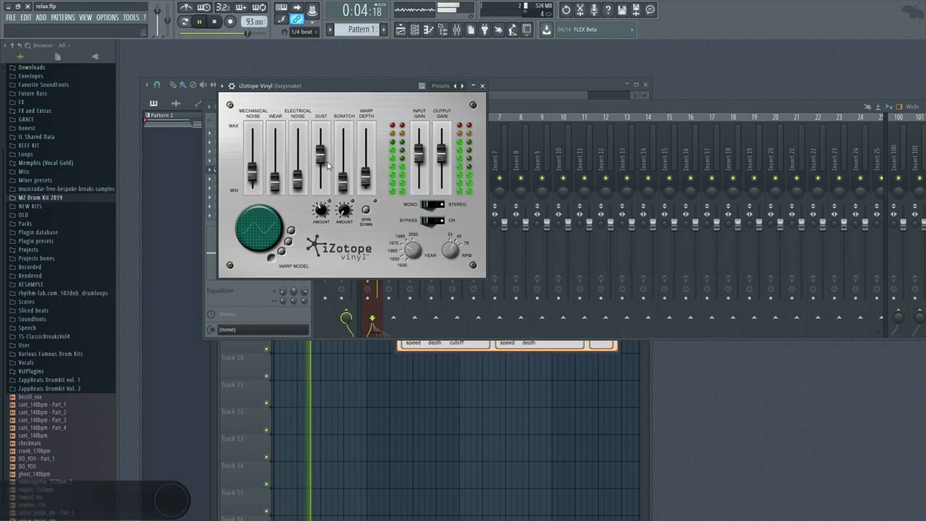
pyautogui.moveTo(320, 157); pyautogui.dragTo(273, 181)
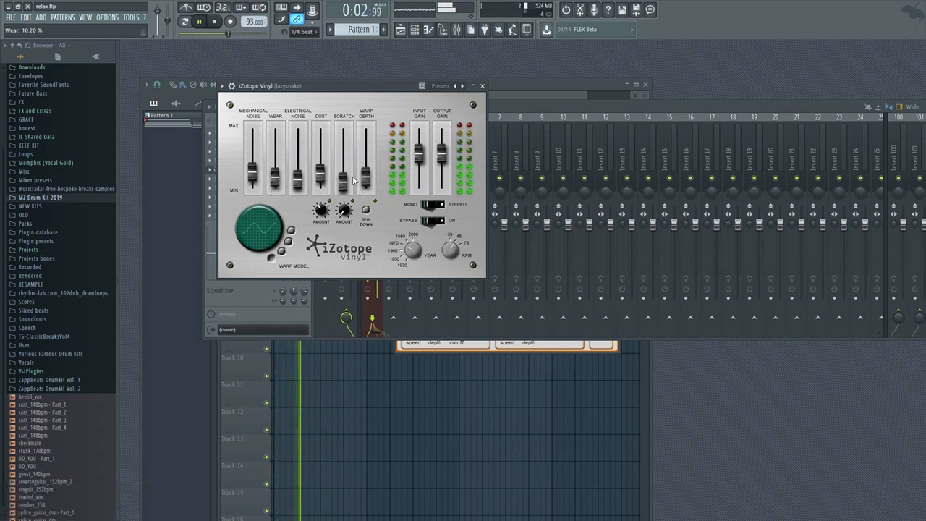
pyautogui.moveTo(366, 179); pyautogui.dragTo(365, 182)
pyautogui.moveTo(275, 176); pyautogui.dragTo(281, 180)
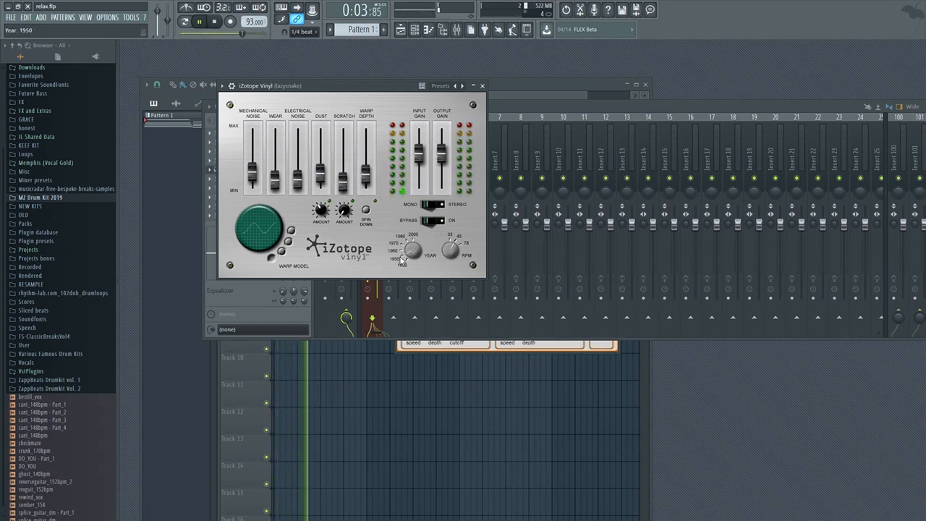
# Set Vinyl's year to 1970 and raise Warp Depth slightly while listening to the chords.
pyautogui.moveTo(397, 253); pyautogui.dragTo(394, 258)
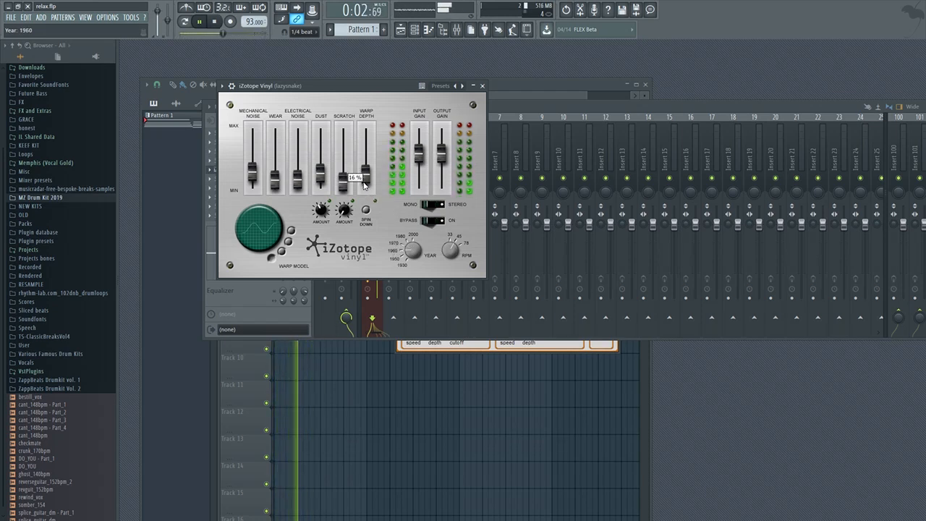
pyautogui.press('Escape')
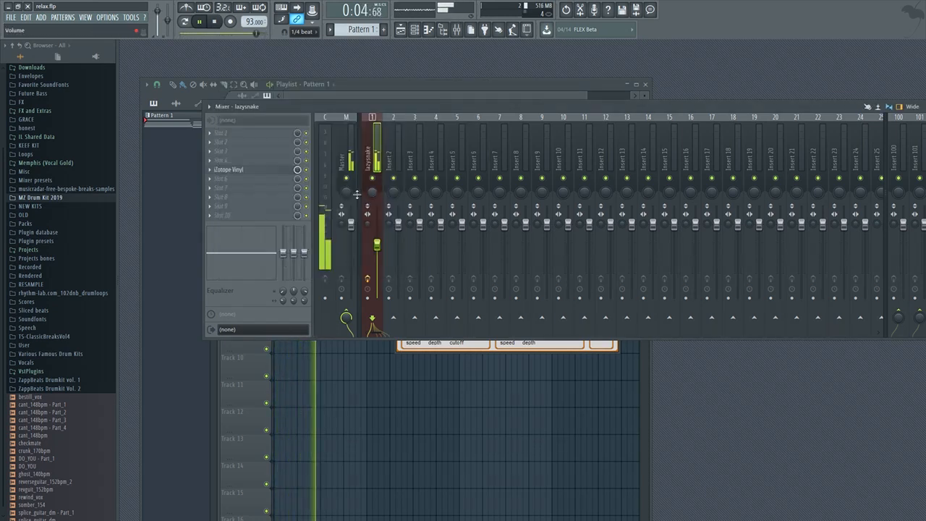
pyautogui.click(250, 170)
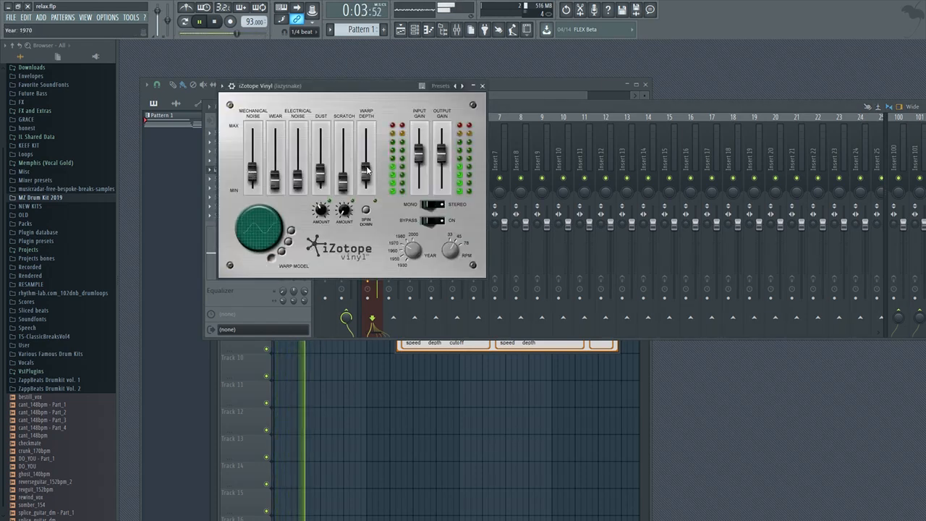
pyautogui.moveTo(366, 173); pyautogui.dragTo(366, 168)
pyautogui.press('Escape')
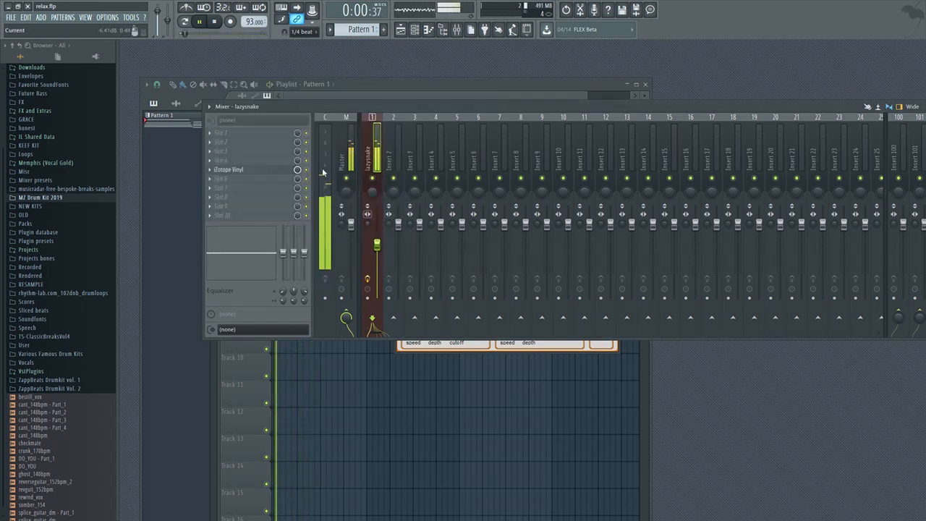
# Load Fruity Reeverb 2 into slot 6 of the lazysnake track and lower its dry and early reflection levels.
pyautogui.click(236, 180)
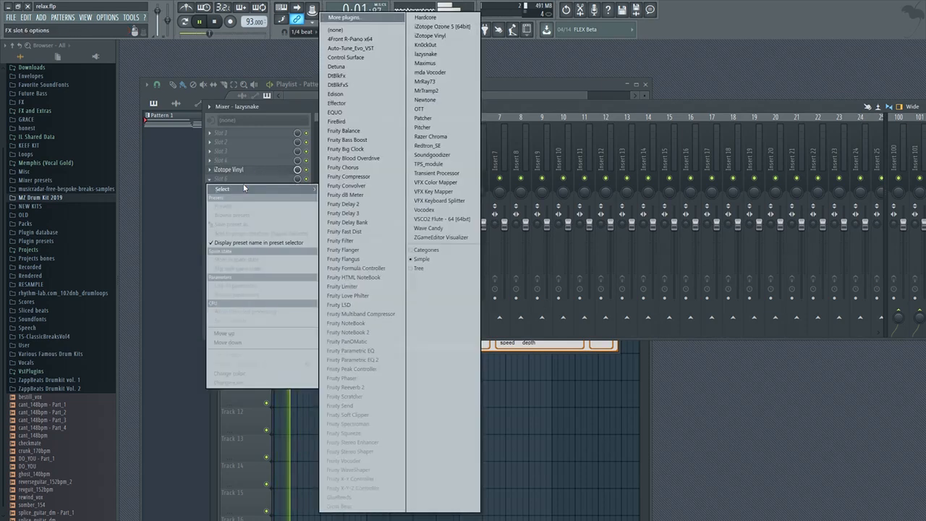
pyautogui.click(381, 389)
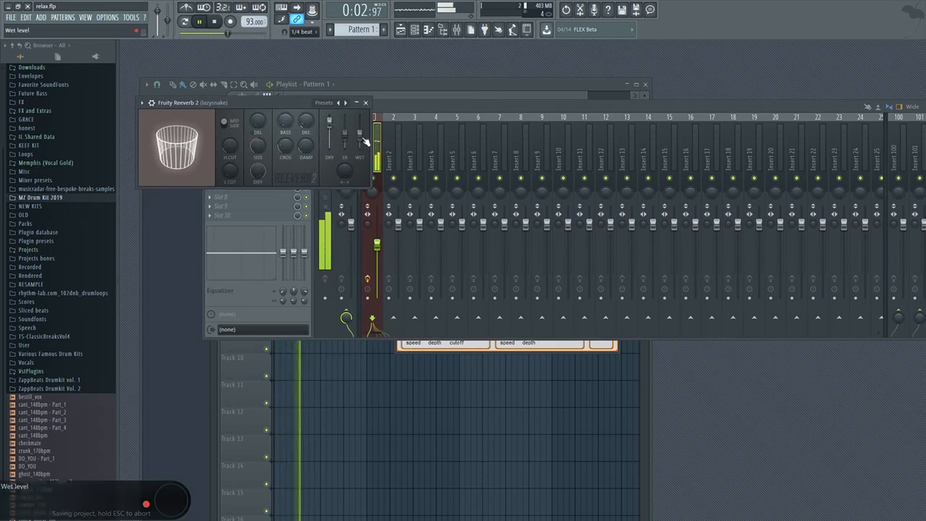
pyautogui.moveTo(330, 123); pyautogui.dragTo(344, 138)
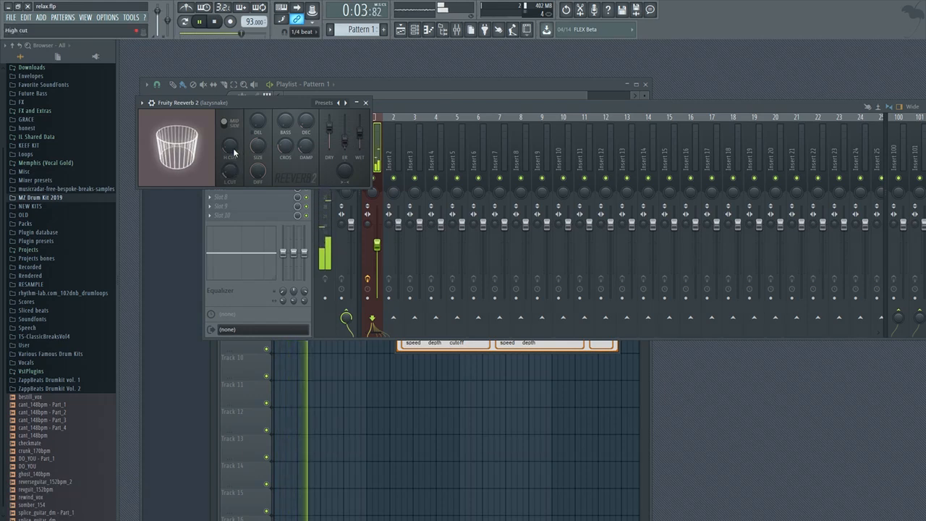
# Fine-tune the reverb's high cut, room size, stereo separation and dry level while auditioning the chords.
pyautogui.moveTo(233, 149); pyautogui.dragTo(232, 147)
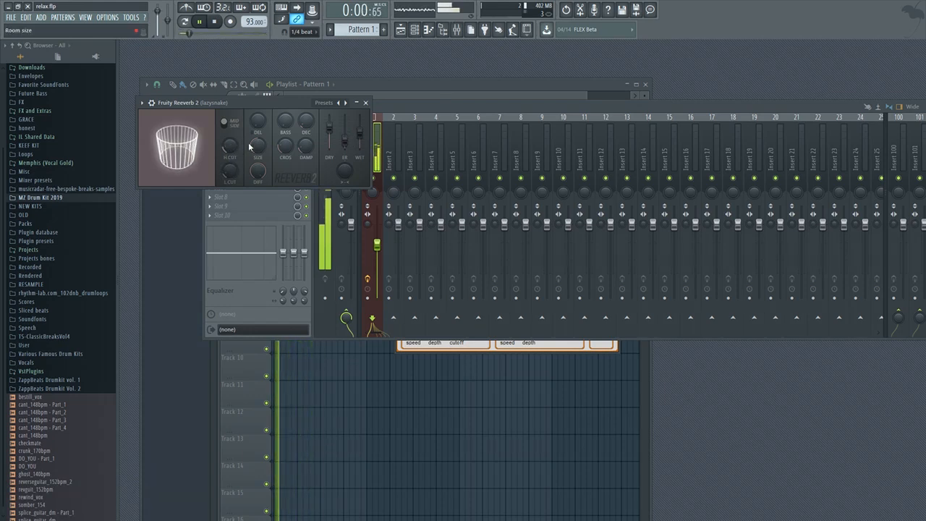
pyautogui.moveTo(268, 150)
pyautogui.mouseDown()
pyautogui.moveTo(268, 141)
pyautogui.moveTo(263, 149)
pyautogui.mouseUp()
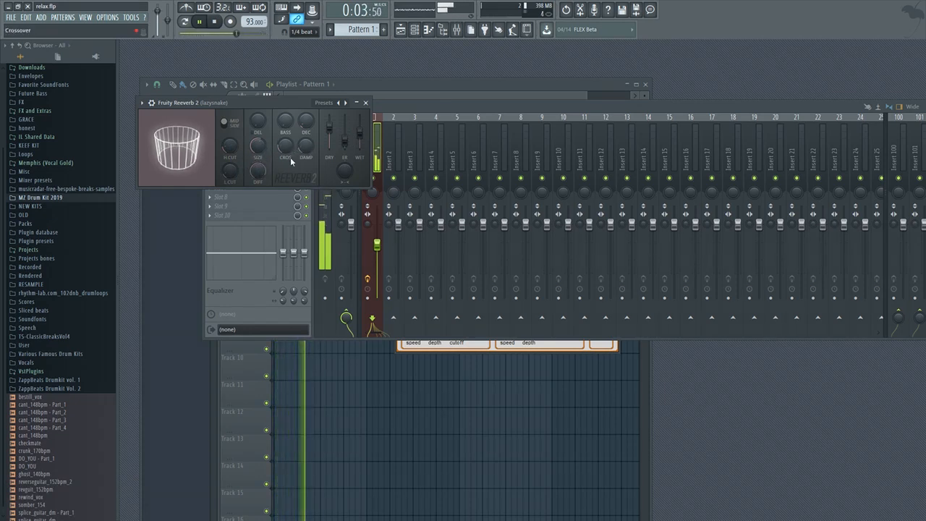
pyautogui.press('space')
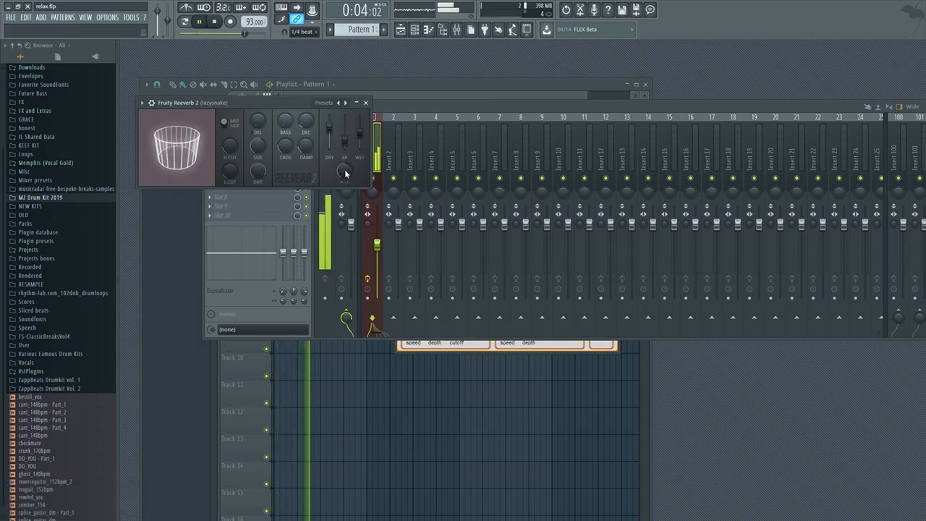
pyautogui.moveTo(344, 169); pyautogui.dragTo(346, 172)
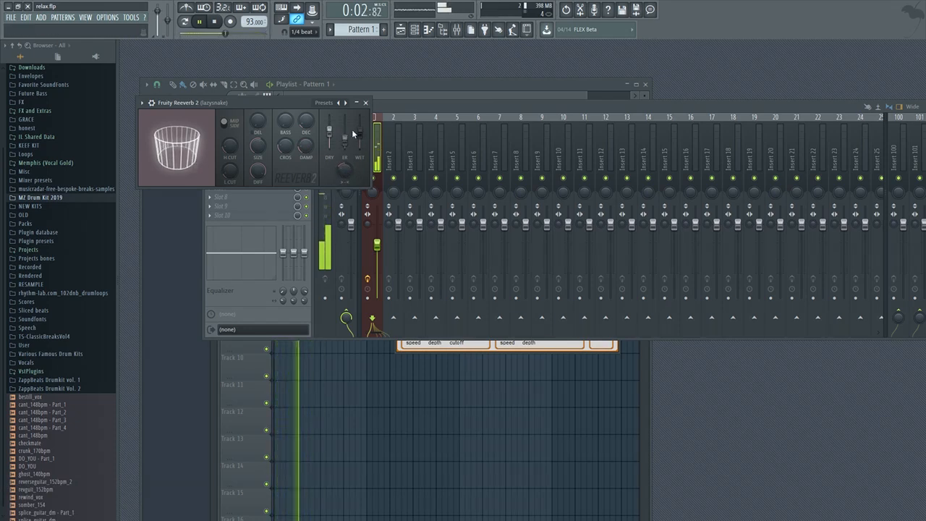
pyautogui.moveTo(353, 134); pyautogui.dragTo(329, 131)
# Raise Vinyl's mechanical noise and set its electrical noise to about -22.3 dB, closing the effect windows and stopping playback.
pyautogui.click(412, 153)
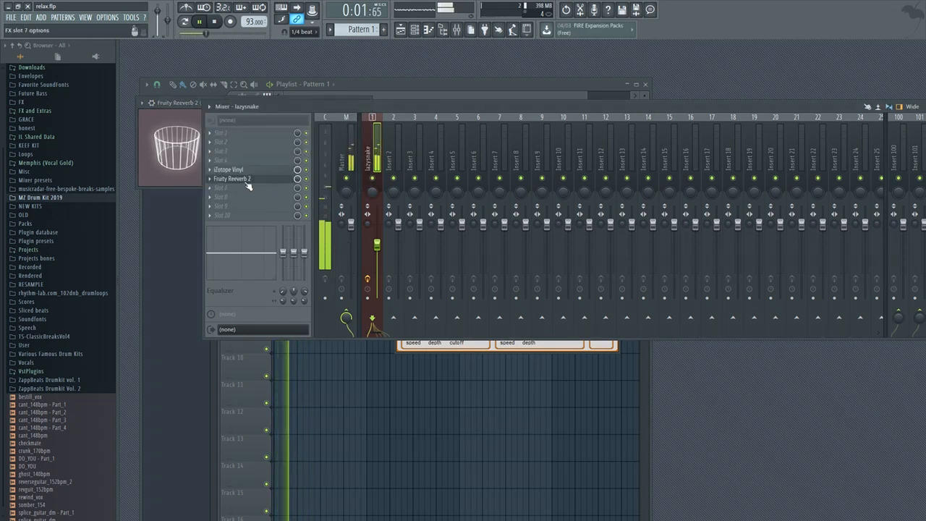
pyautogui.click(239, 174)
pyautogui.moveTo(252, 155); pyautogui.dragTo(297, 179)
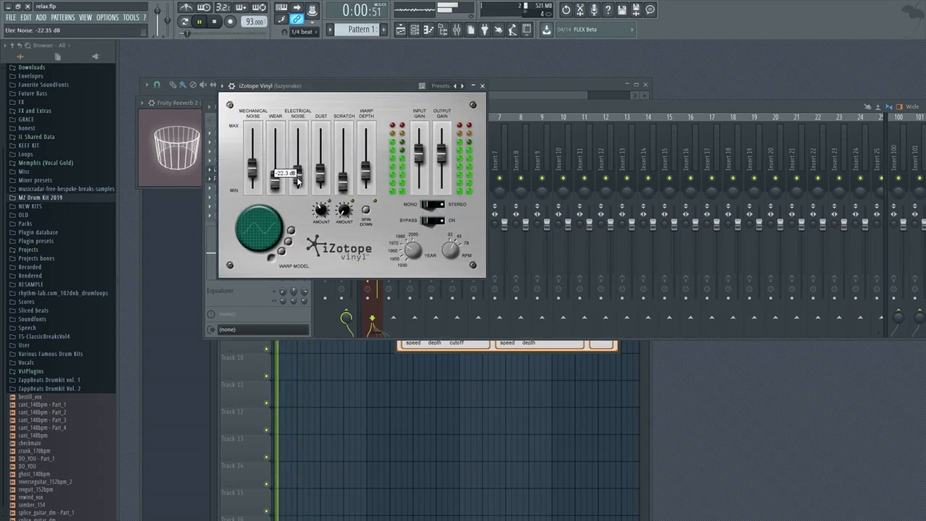
pyautogui.press('Escape')
pyautogui.press('Escape')
pyautogui.press('Escape')
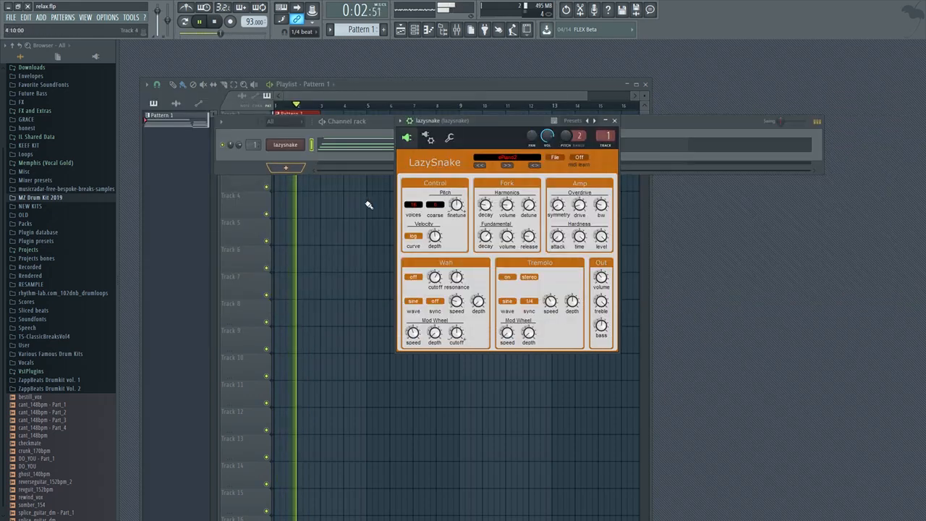
pyautogui.press('space')
# Load Fruity Parametric EQ 2 into slot 7 of the lazysnake mixer track.
pyautogui.click(336, 147)
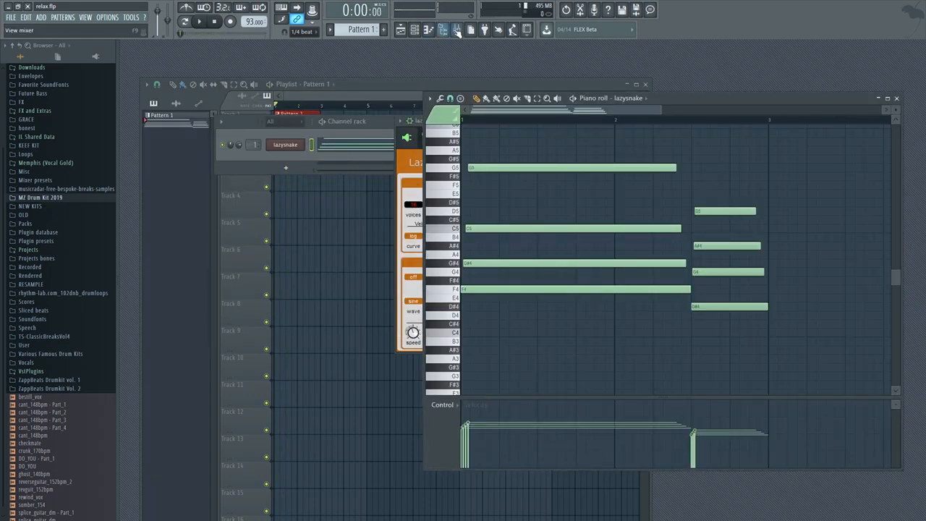
pyautogui.click(461, 31)
pyautogui.click(224, 188)
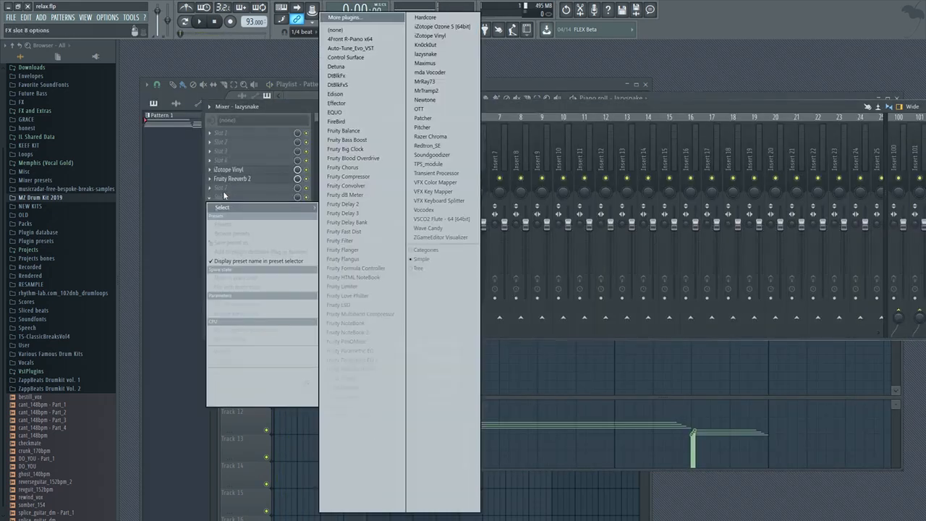
pyautogui.click(224, 188)
pyautogui.click(224, 188)
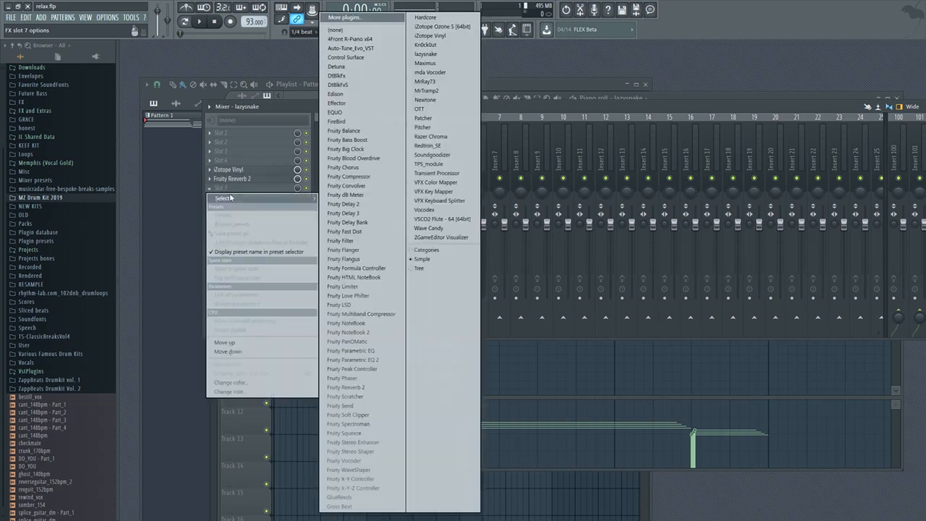
pyautogui.click(369, 359)
# Apply the 20Hz + 18kHz cut preset to the EQ, listen briefly, and return to the lazysnake piano roll.
pyautogui.click(155, 116)
pyautogui.moveTo(189, 143)
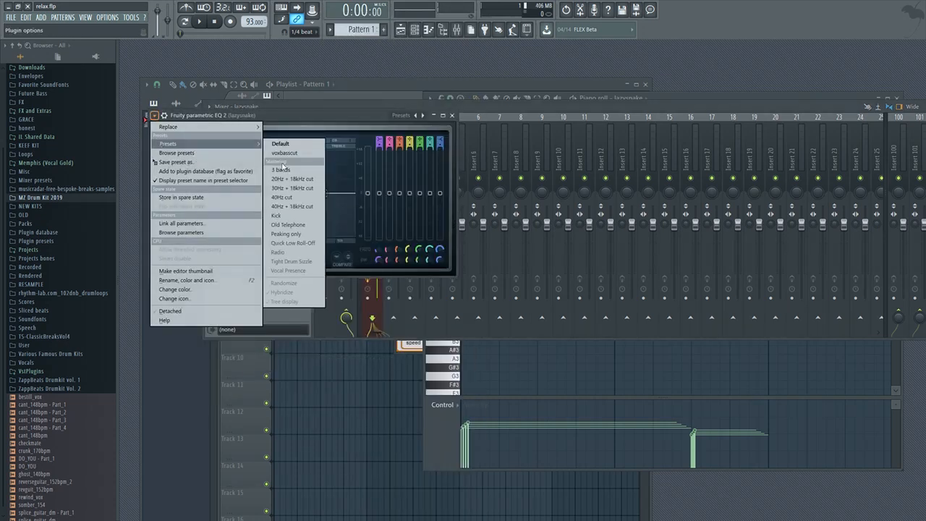
pyautogui.click(289, 179)
pyautogui.press('space')
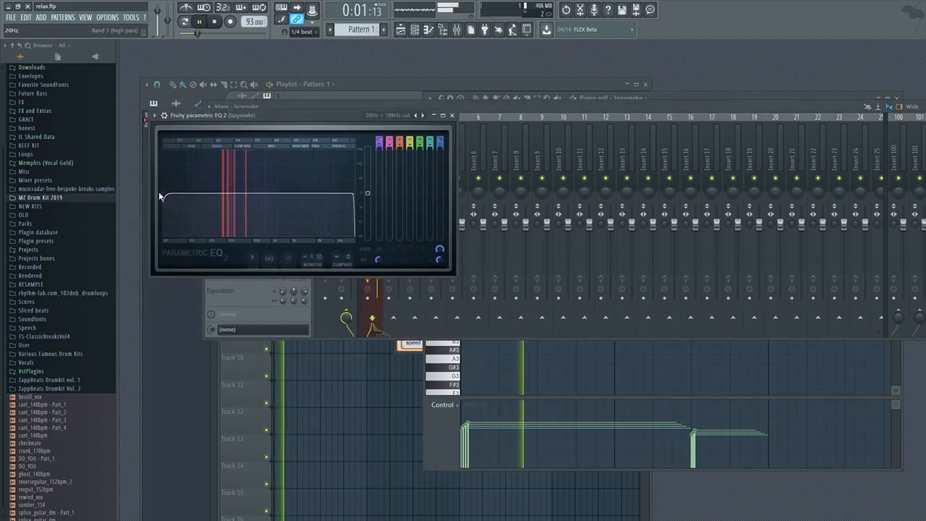
pyautogui.press('Escape')
pyautogui.press('Escape')
pyautogui.press('space')
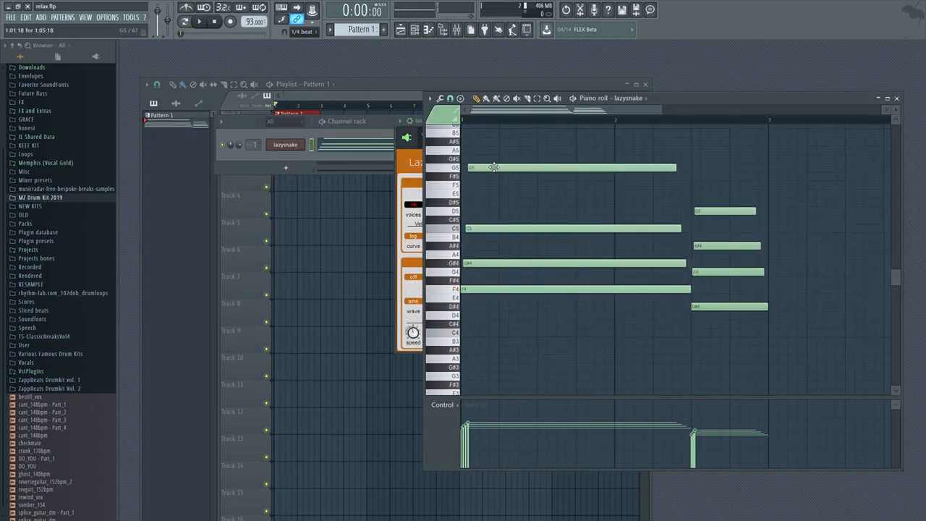
# Duplicate all the lazysnake chord notes so the progression repeats from bar 3, and play it back.
pyautogui.keyDown('ctrl'); pyautogui.scroll(-2, 540, 205); pyautogui.keyUp('ctrl')
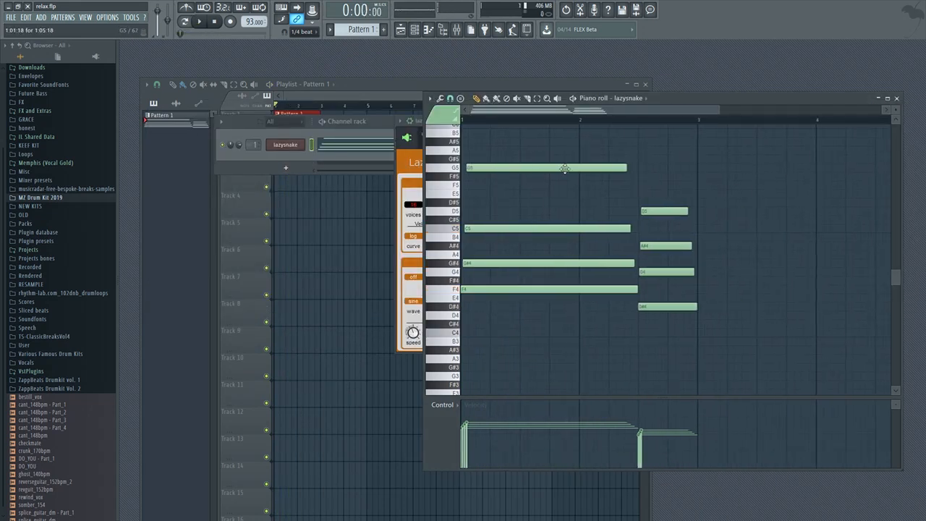
pyautogui.hotkey('ctrl', 'a')
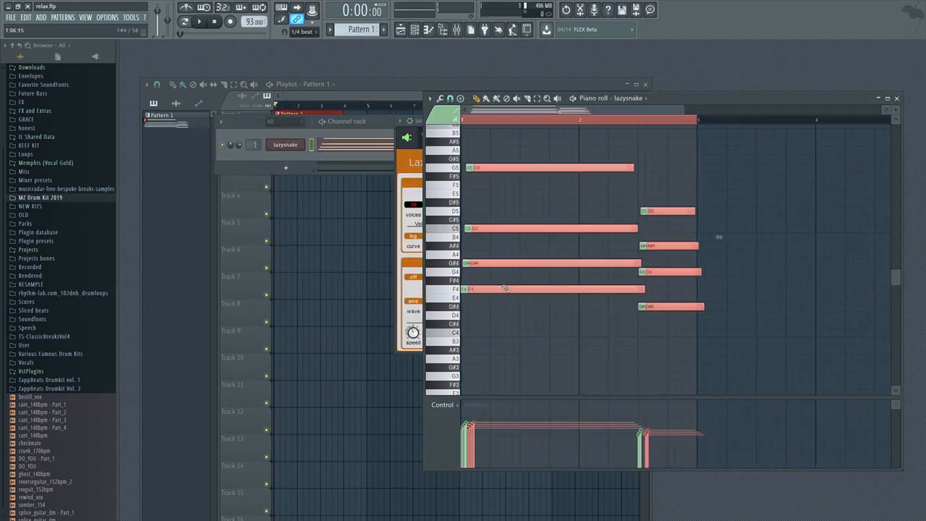
pyautogui.keyDown('shift'); pyautogui.moveTo(667, 292); pyautogui.dragTo(706, 291); pyautogui.keyUp('shift')
pyautogui.press('space')
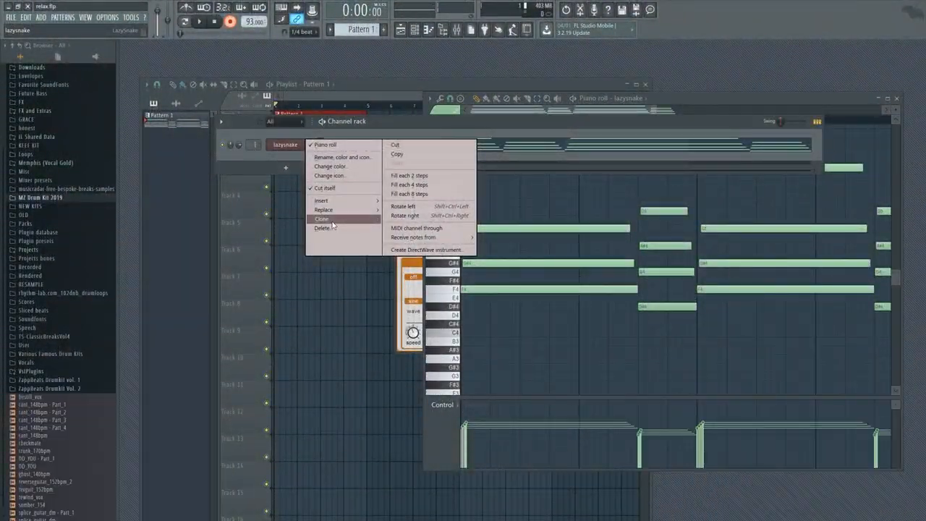
# Clone the lazysnake channel and record a short four-note melody over the chords with the copy.
pyautogui.click(322, 218)
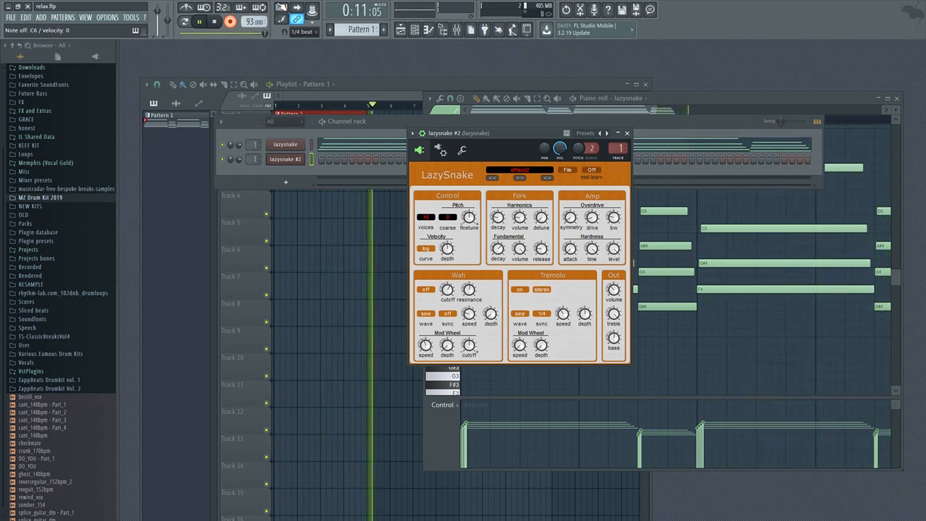
pyautogui.press('space')
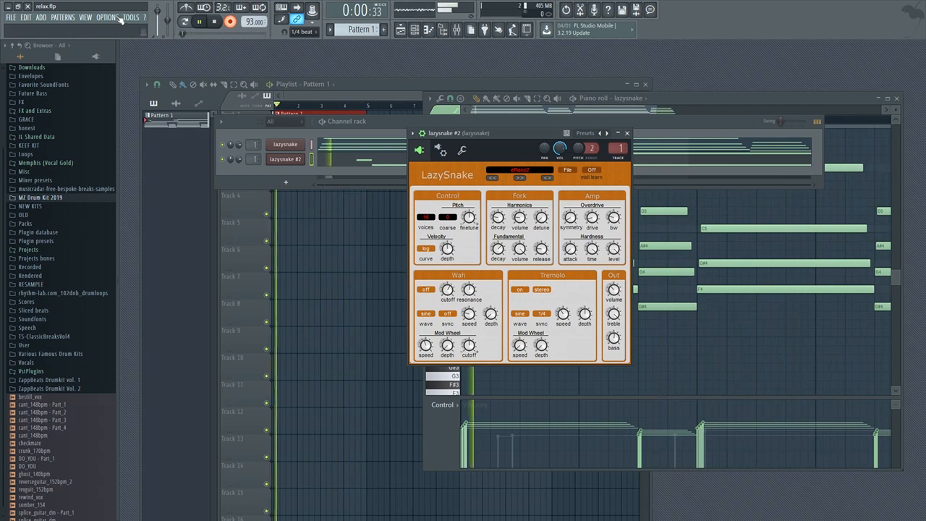
# Trim the lazysnake #2 melody's F6 note to end at bar 3 and shorten the long C6 note to end just before it.
pyautogui.click(844, 107)
pyautogui.scroll(-1, 645, 243)
pyautogui.click(391, 162)
pyautogui.scroll(3, 643, 221)
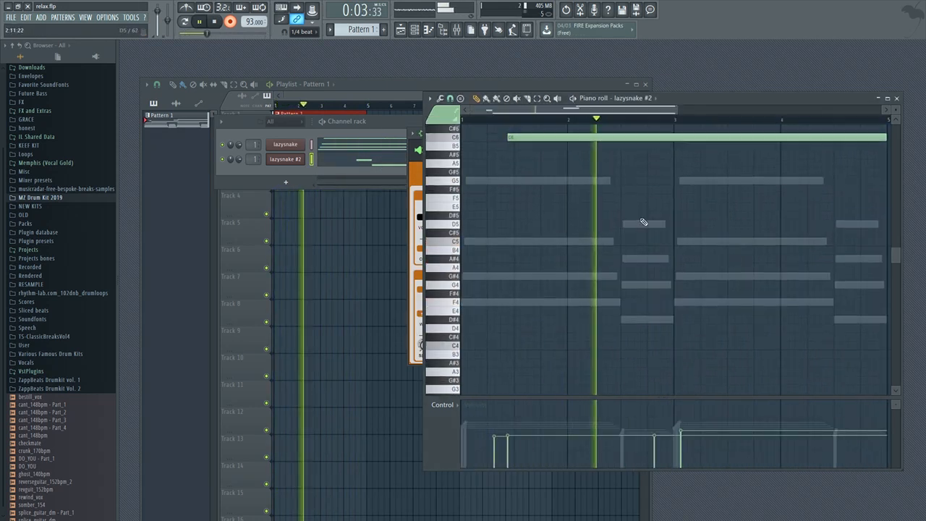
pyautogui.scroll(-2, 617, 277)
pyautogui.scroll(1, 651, 182)
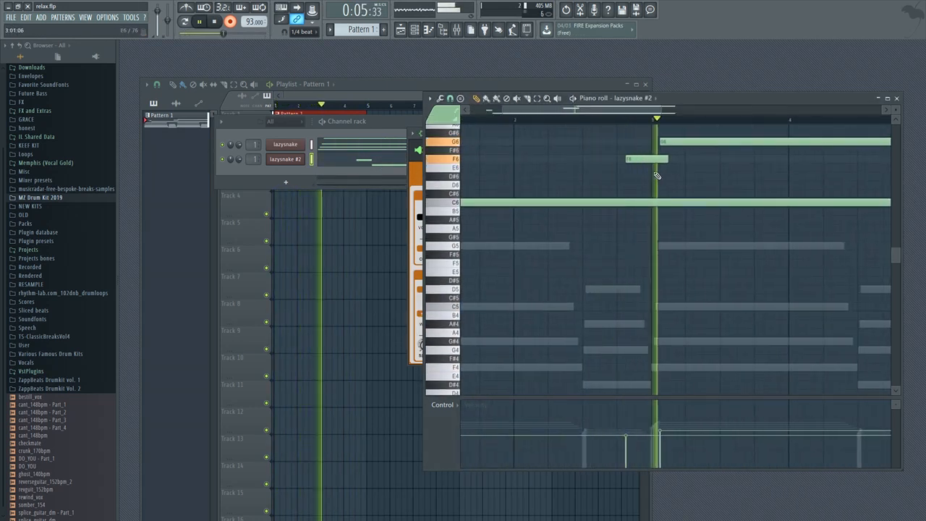
pyautogui.scroll(-1, 669, 162)
pyautogui.scroll(-1, 666, 159)
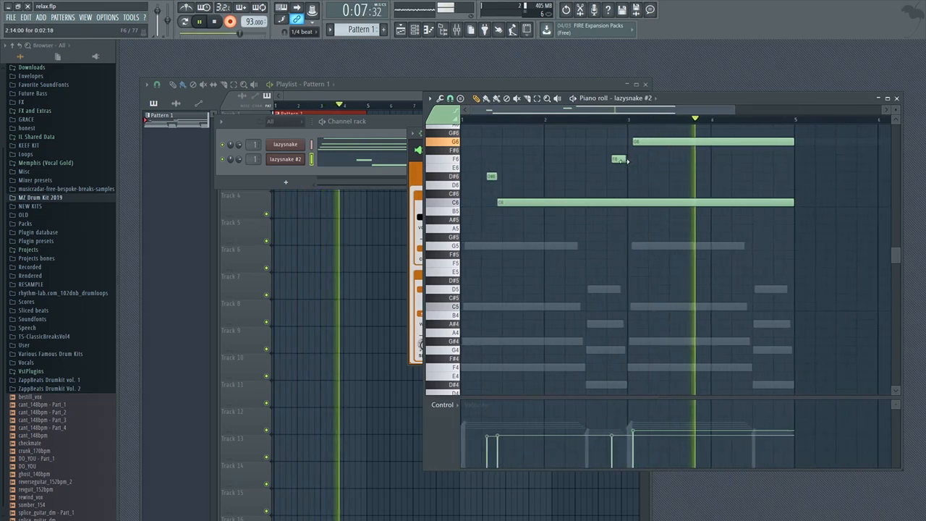
pyautogui.moveTo(793, 203); pyautogui.dragTo(612, 205)
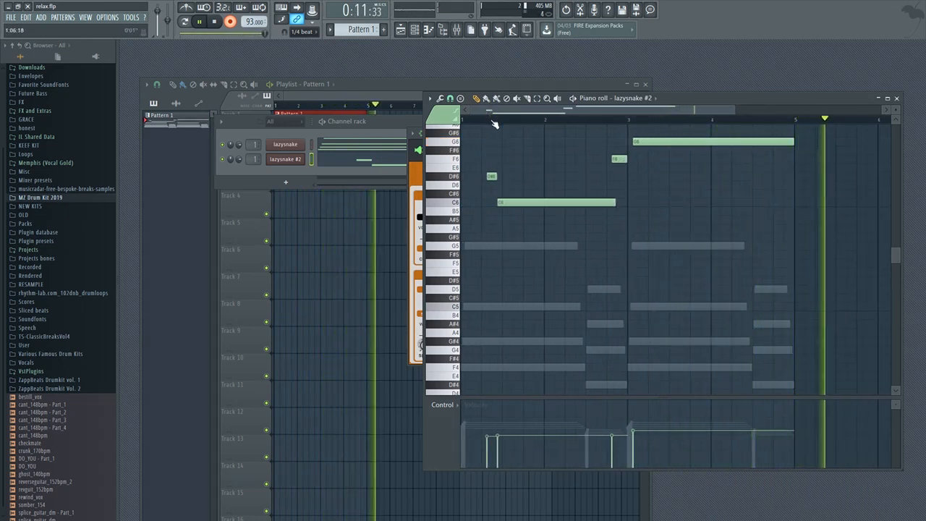
# Open the lazysnake #2 instrument and the mixer, and audition the melody against the chords.
pyautogui.click(287, 160)
pyautogui.click(288, 160)
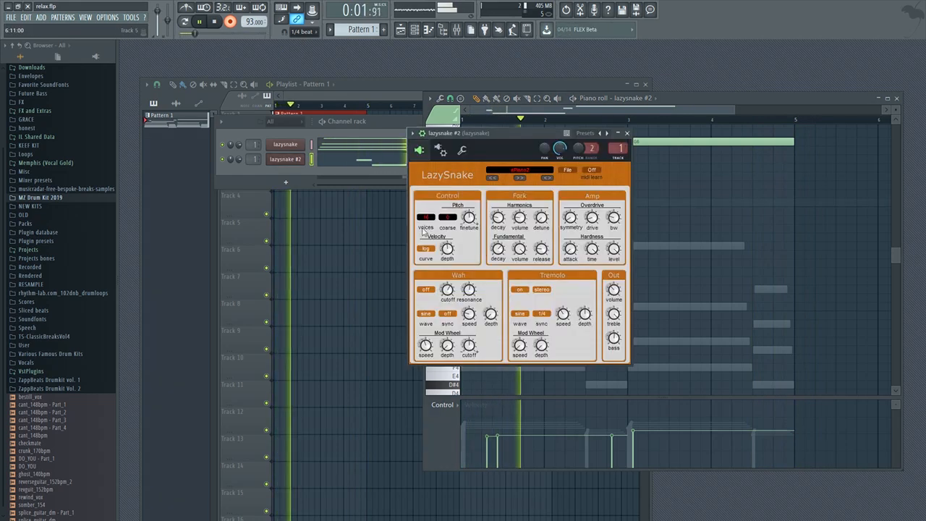
pyautogui.press('space')
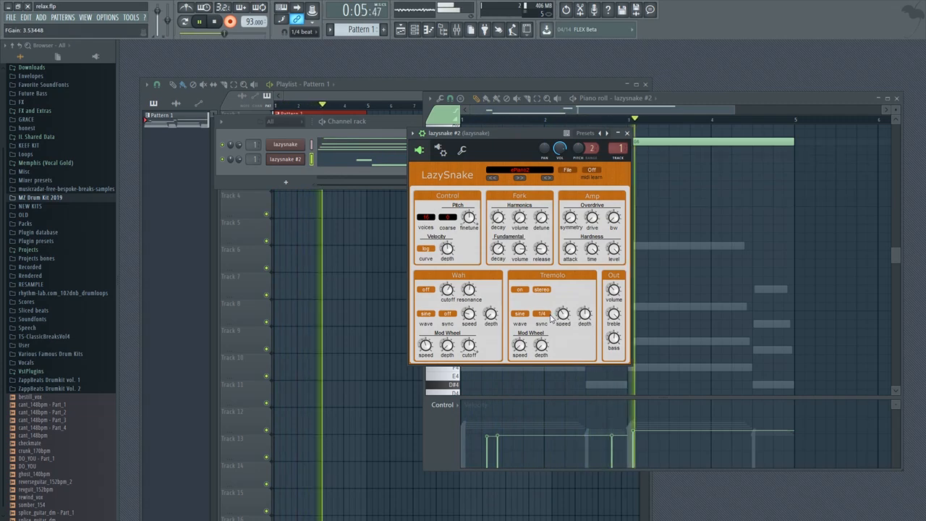
pyautogui.press('F9')
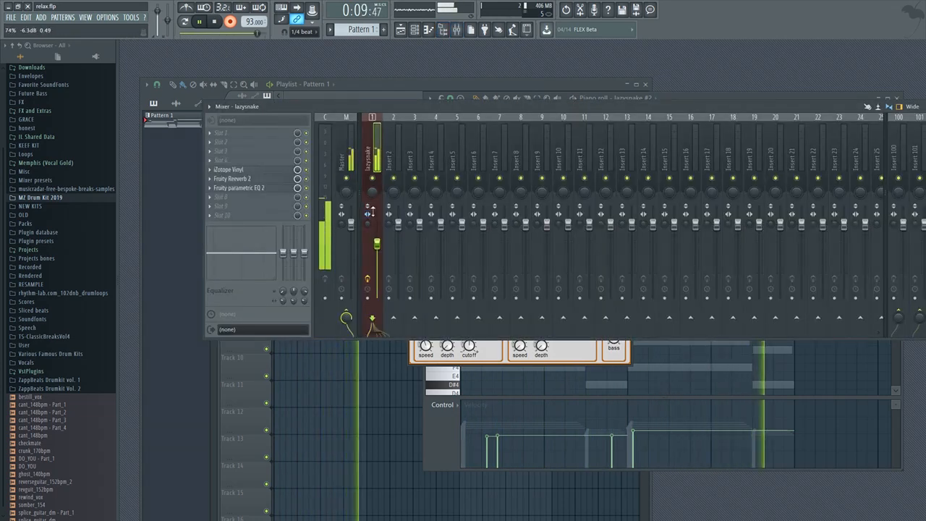
pyautogui.press('space')
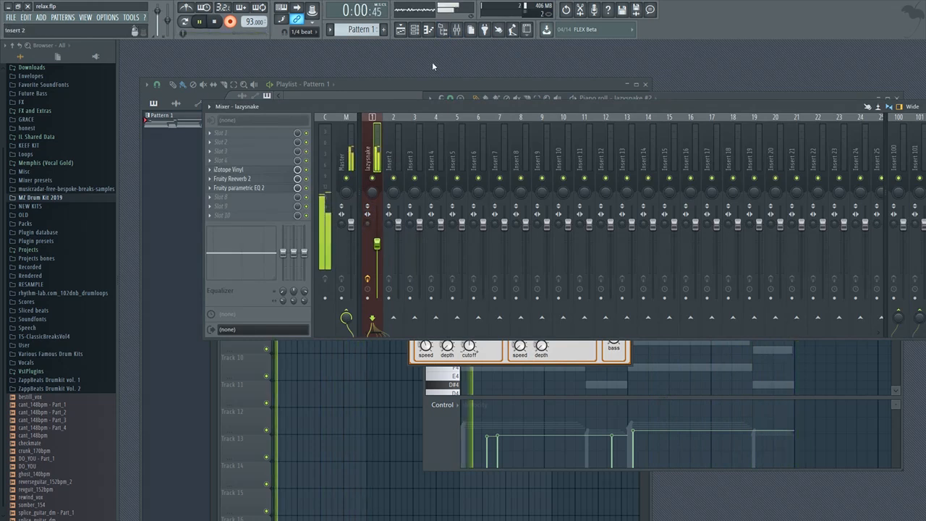
# Select all the lazysnake chord notes, set the piano roll snap to Beat, and quantize the notes with even velocities.
pyautogui.click(461, 85)
pyautogui.doubleClick(356, 128)
pyautogui.press('space')
pyautogui.scroll(-2, 565, 229)
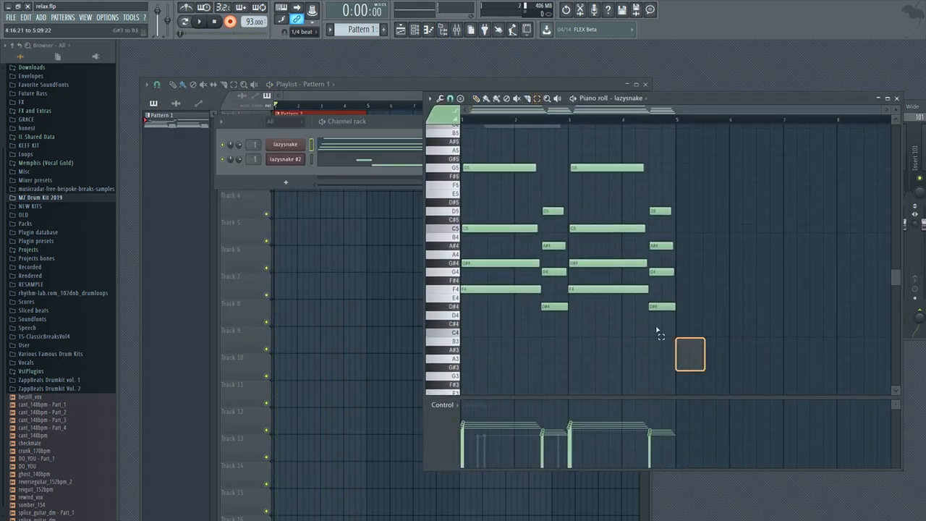
pyautogui.hotkey('ctrl', 'a')
pyautogui.click(450, 98)
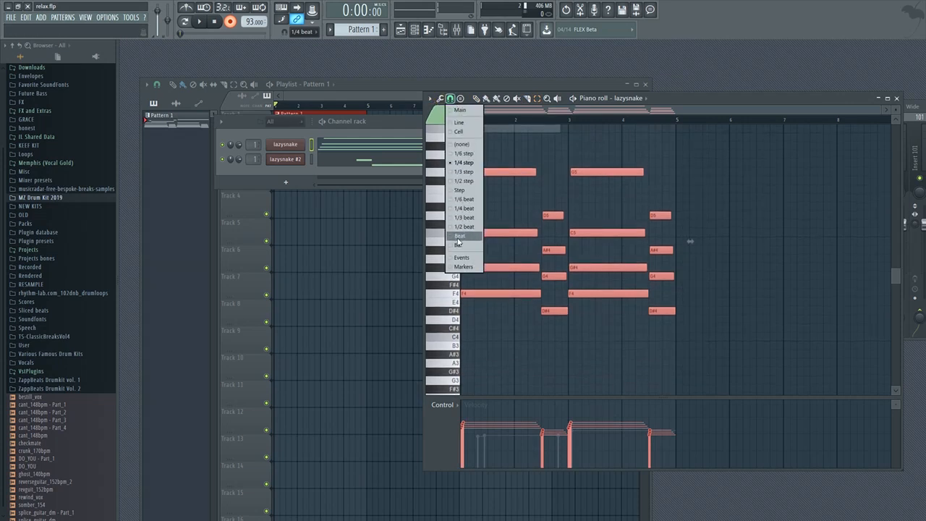
pyautogui.click(457, 239)
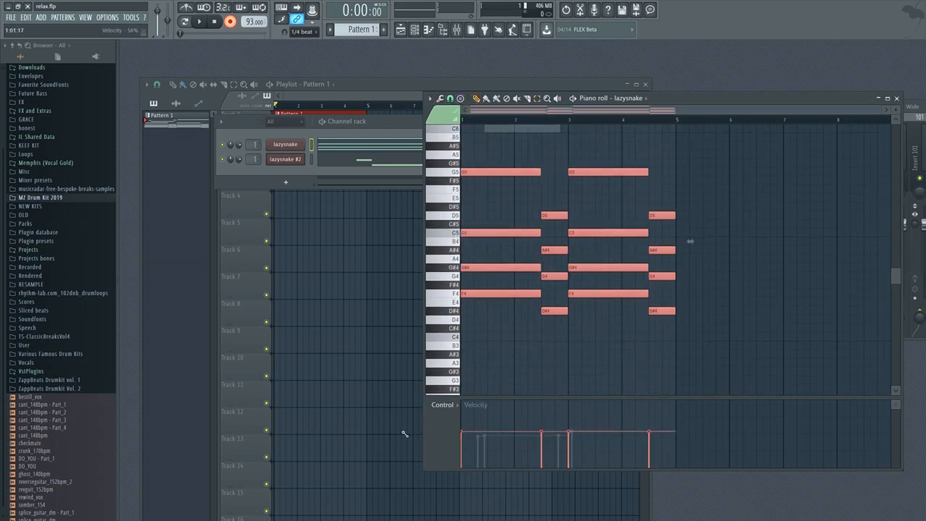
# Strum the quantized lazysnake chords with the Strumizer, adjusting the start time strength while listening.
pyautogui.hotkey('alt', 's')
pyautogui.press('space')
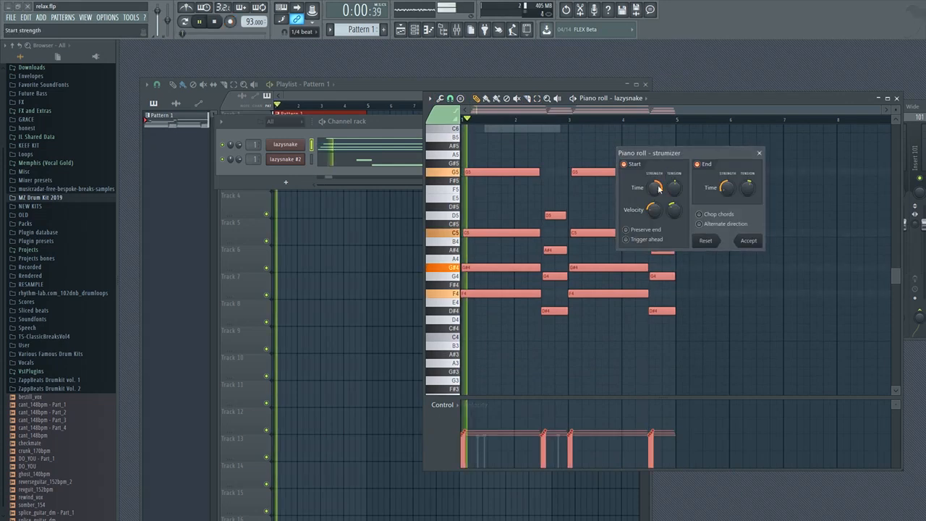
pyautogui.press('space')
pyautogui.moveTo(656, 188); pyautogui.dragTo(656, 184)
pyautogui.press('space')
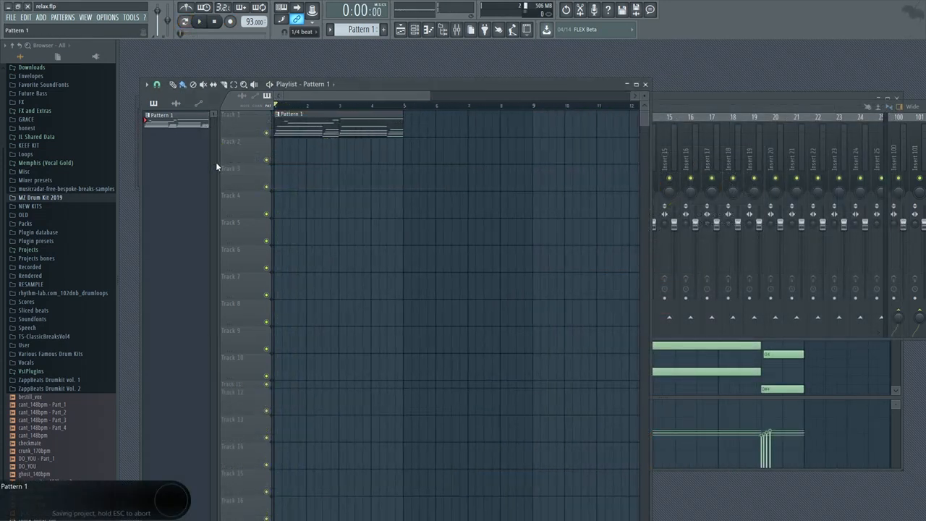
# Play back Pattern 1 and set the project tempo to 94 BPM.
pyautogui.press('space')
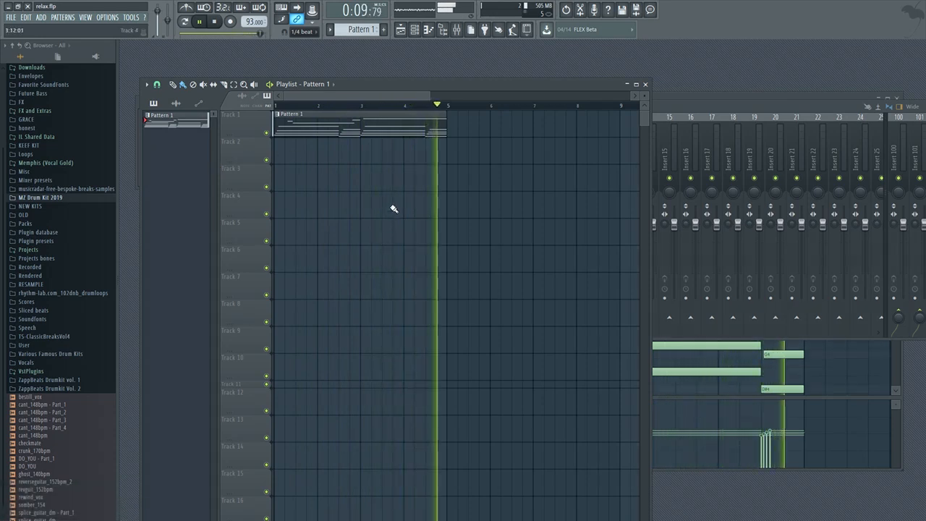
pyautogui.press('space')
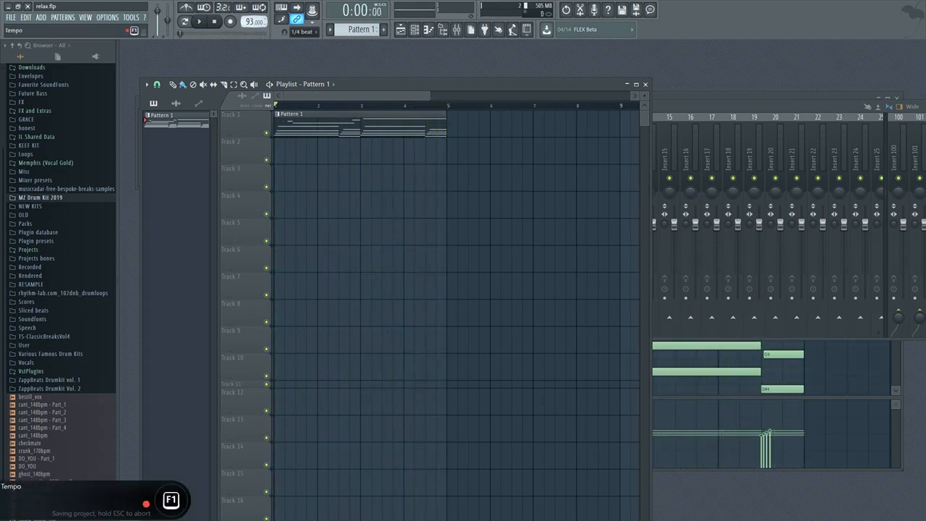
# Transpose all the lazysnake chord notes up one semitone and deselect them.
pyautogui.doubleClick(316, 135)
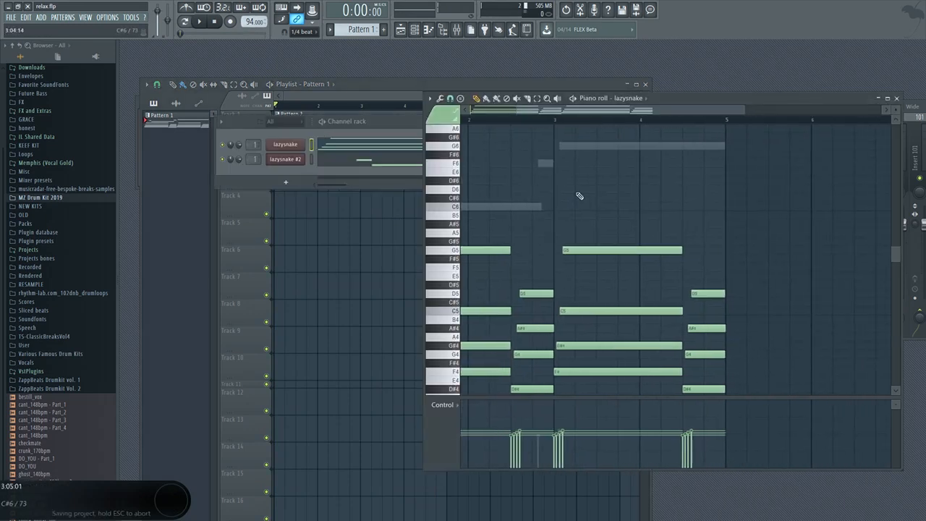
pyautogui.scroll(-3, 599, 177)
pyautogui.hotkey('ctrl', 'a')
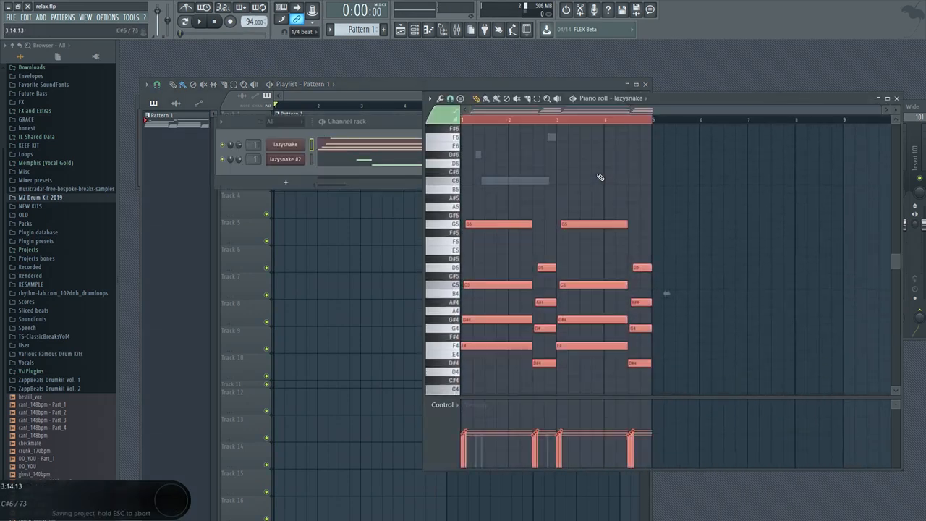
pyautogui.press('Up')
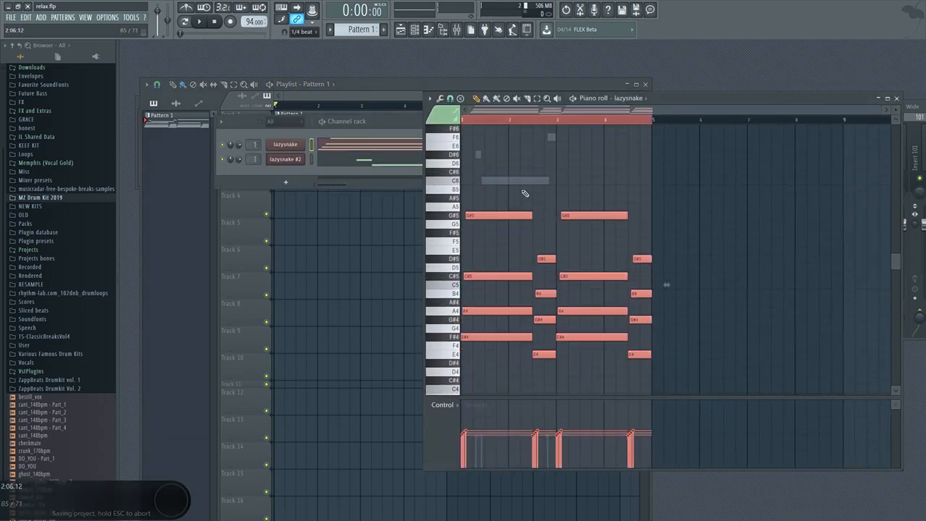
pyautogui.hotkey('ctrl', 'd')
# Transpose all the lazysnake #2 melody notes up one semitone, save the project, and play the pattern.
pyautogui.click(322, 164)
pyautogui.click(323, 164)
pyautogui.hotkey('ctrl', 'a')
pyautogui.hotkey('shift', 'Up')
pyautogui.hotkey('ctrl', 'd')
pyautogui.hotkey('ctrl', 's')
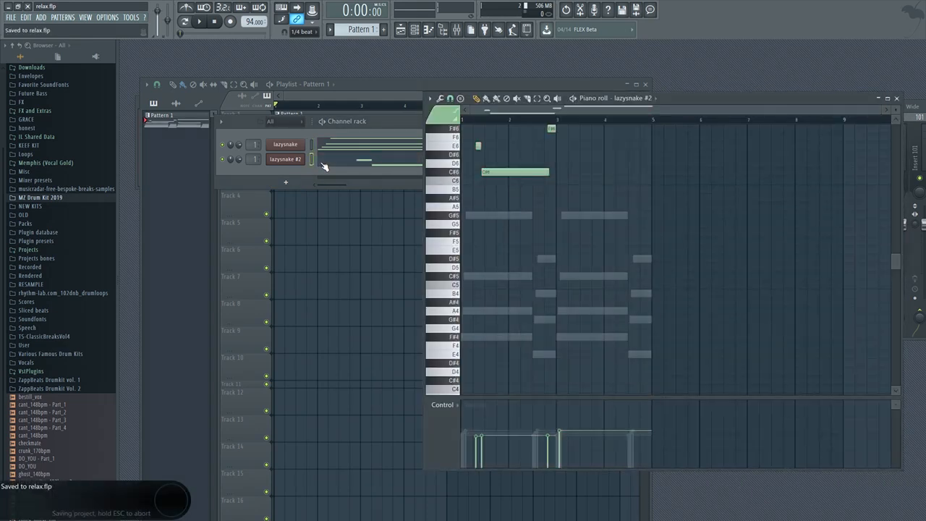
pyautogui.press('space')
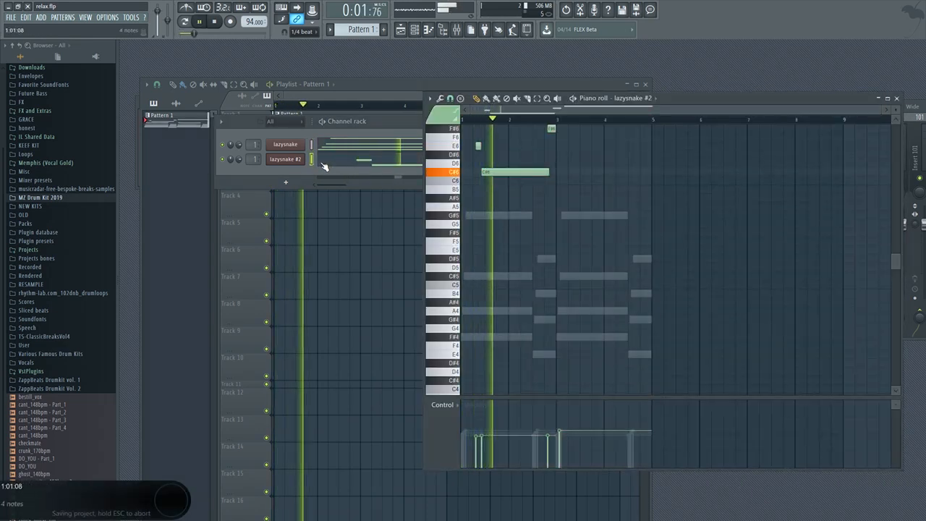
# Try the melody's first short note at F#6 and the following long note at E6, undoing both moves.
pyautogui.scroll(6, 599, 309)
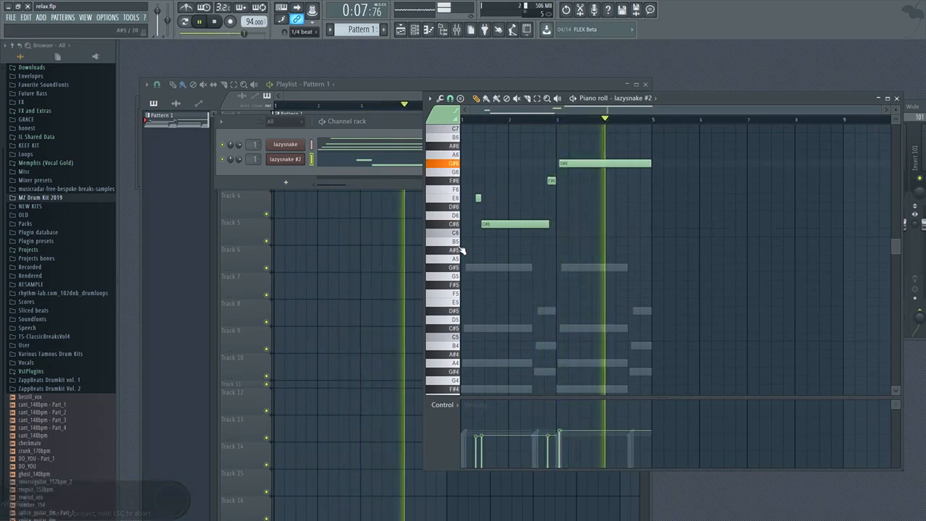
pyautogui.keyDown('ctrl'); pyautogui.scroll(5, 477, 210); pyautogui.keyUp('ctrl')
pyautogui.moveTo(499, 197); pyautogui.dragTo(498, 178)
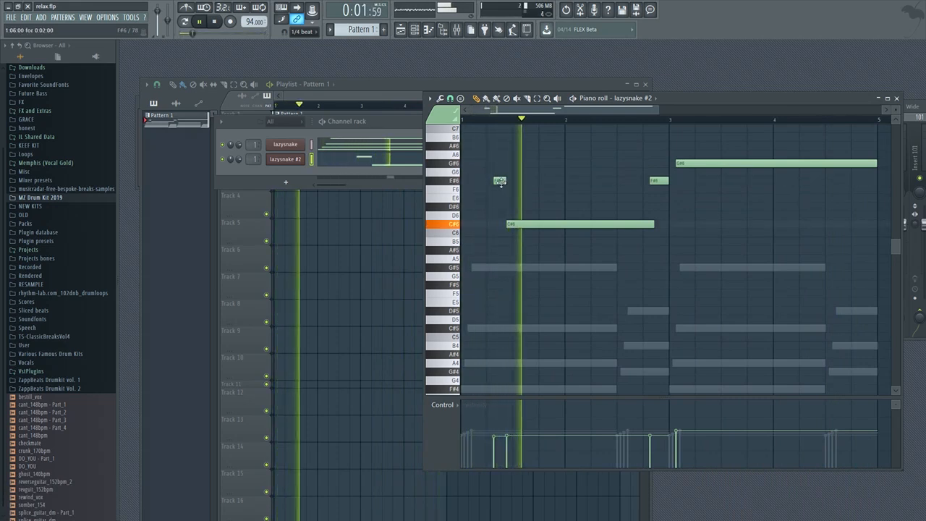
pyautogui.press('space')
pyautogui.moveTo(537, 224); pyautogui.dragTo(535, 198)
pyautogui.press('space')
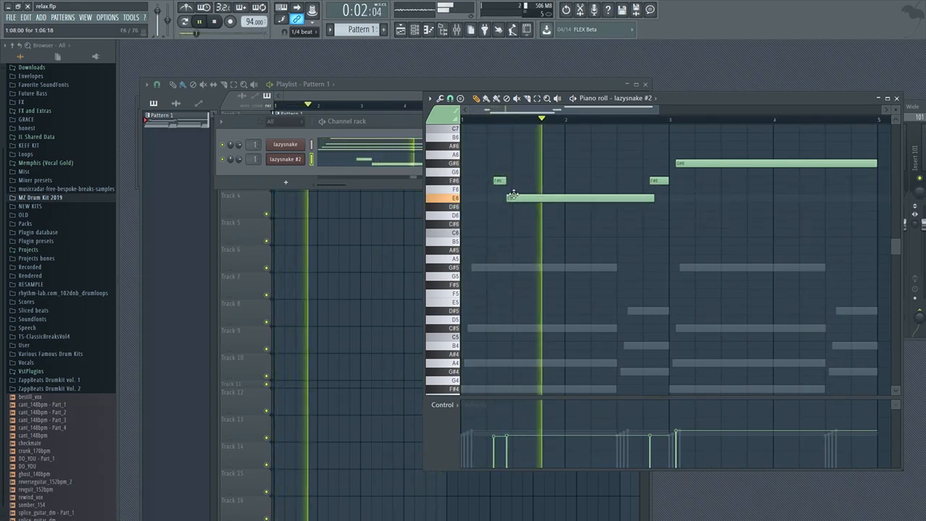
pyautogui.press('space')
pyautogui.hotkey('ctrl', 'alt', 'z')
pyautogui.hotkey('ctrl', 'alt', 'z')
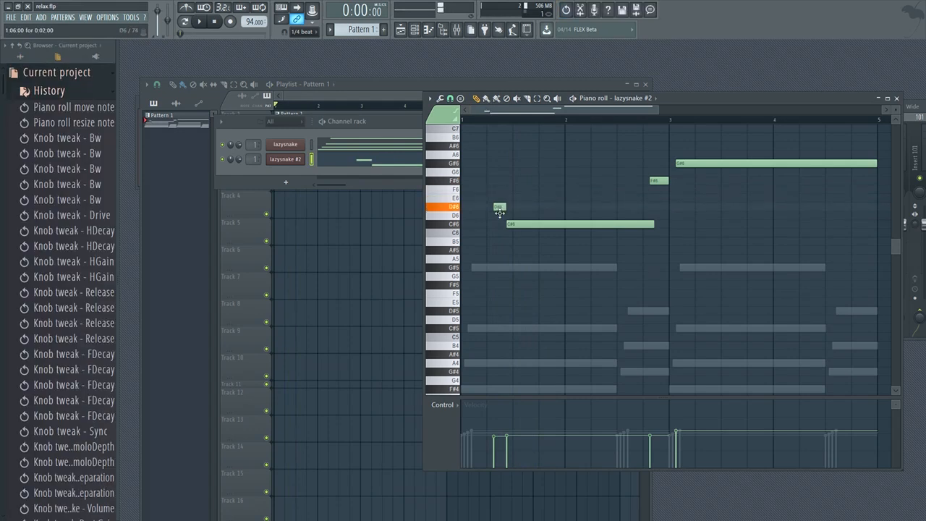
# Try the melody's first short note at D#6 and C6, undoing the moves back to E6.
pyautogui.press('space')
pyautogui.moveTo(499, 213)
pyautogui.mouseDown()
pyautogui.moveTo(500, 248)
pyautogui.moveTo(499, 222)
pyautogui.mouseUp()
pyautogui.press('space')
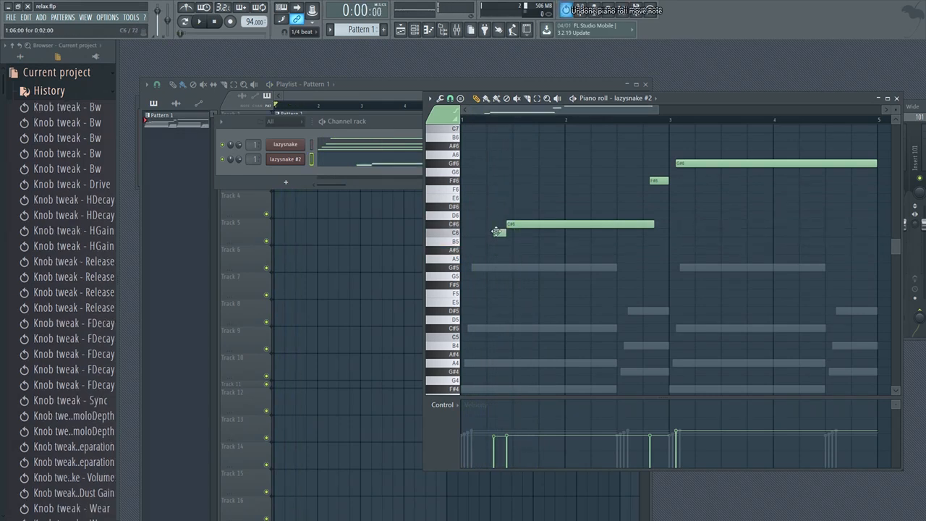
pyautogui.press('space')
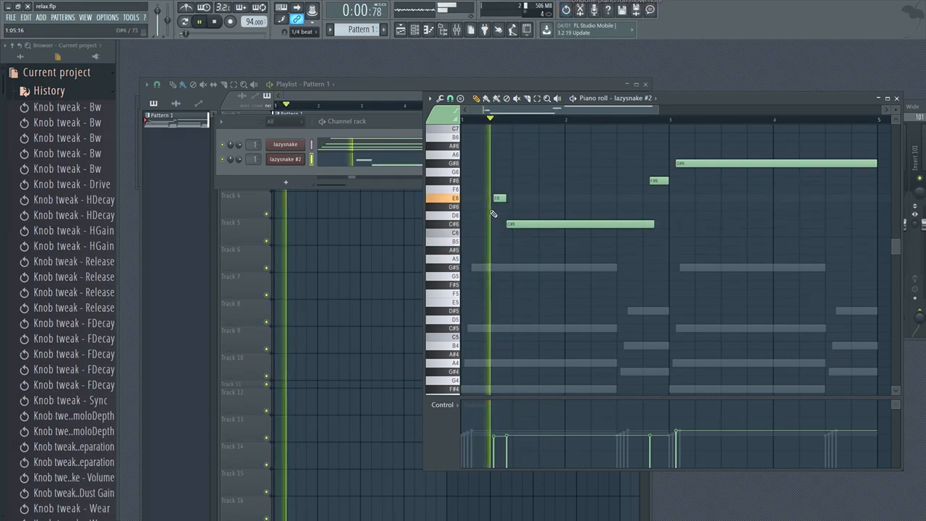
# Raise the lazysnake mixer track's volume to about 85% (-3.5 dB) and initialise the song with this position.
pyautogui.click(245, 257)
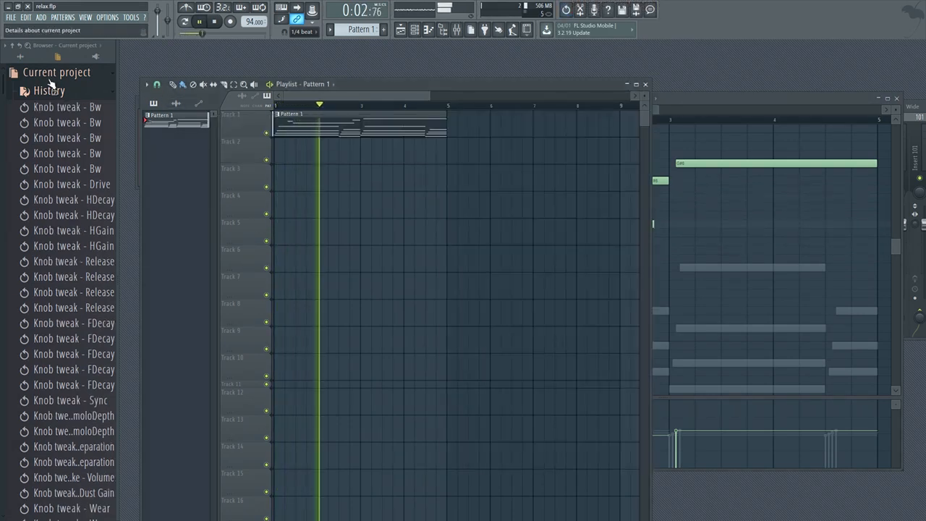
pyautogui.click(55, 76)
pyautogui.click(456, 29)
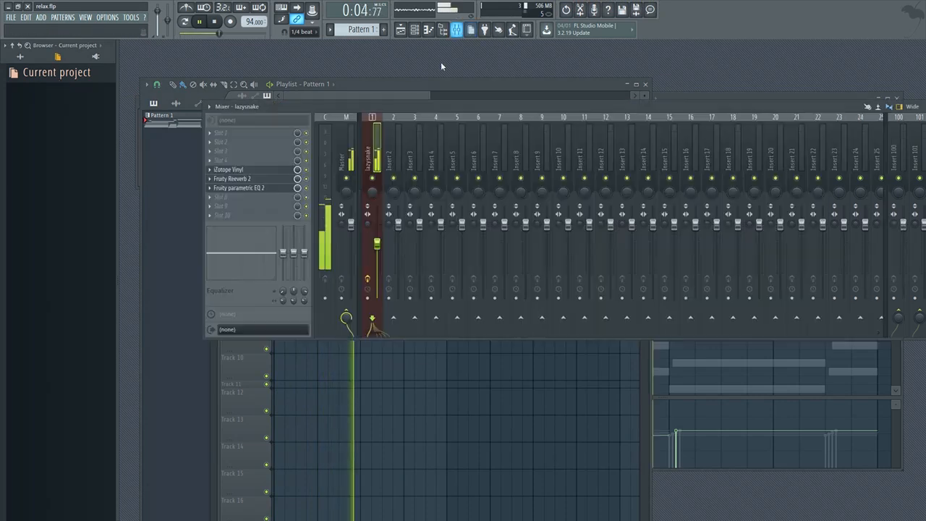
pyautogui.rightClick(377, 233)
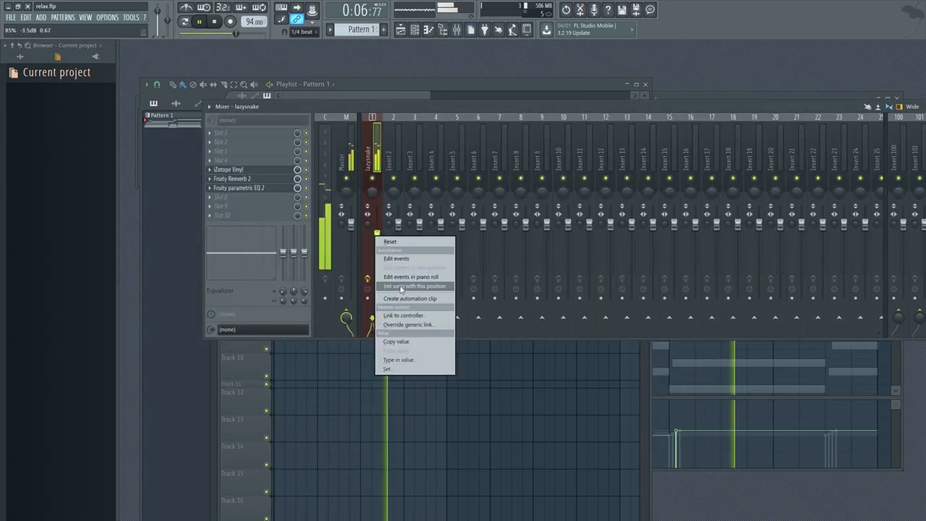
pyautogui.click(400, 286)
pyautogui.click(387, 88)
# Return the browser to its collapsed full folder list, stop playback, and look through the Favorite SoundFonts folder.
pyautogui.click(20, 56)
pyautogui.click(13, 45)
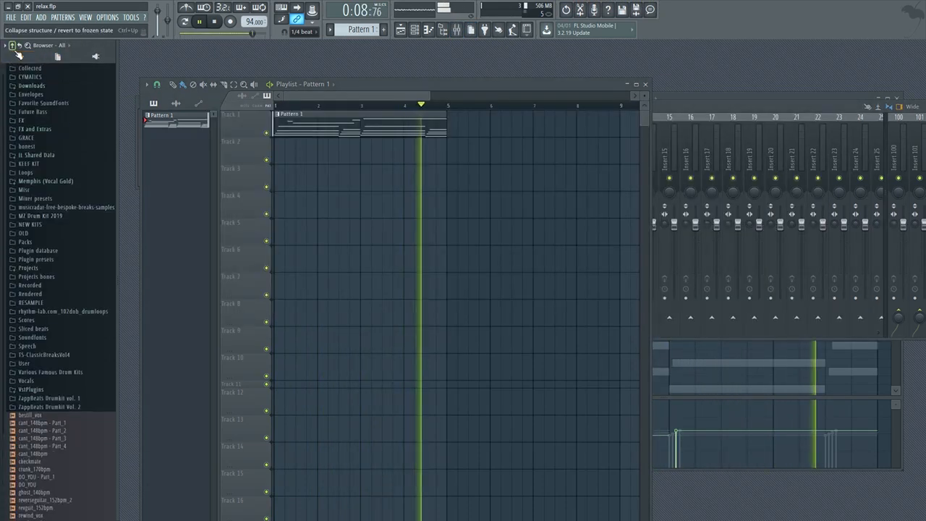
pyautogui.press('space')
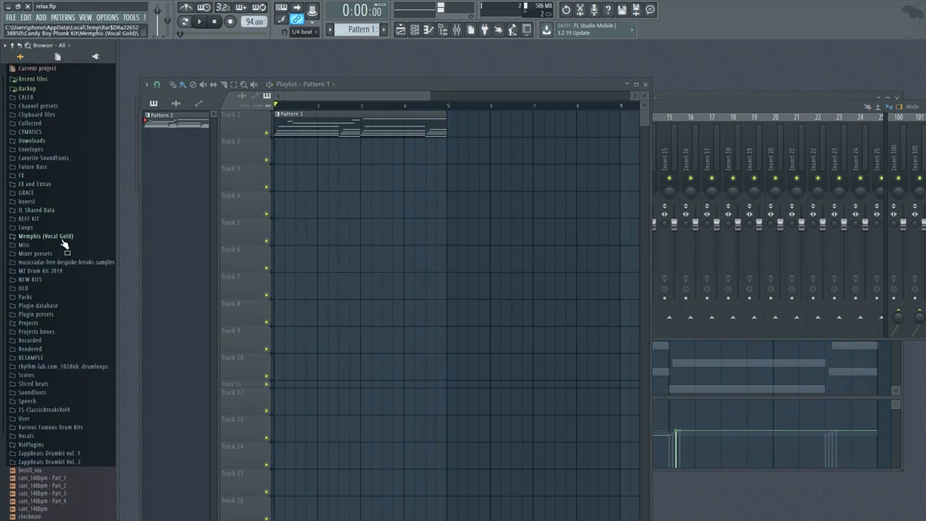
pyautogui.click(43, 157)
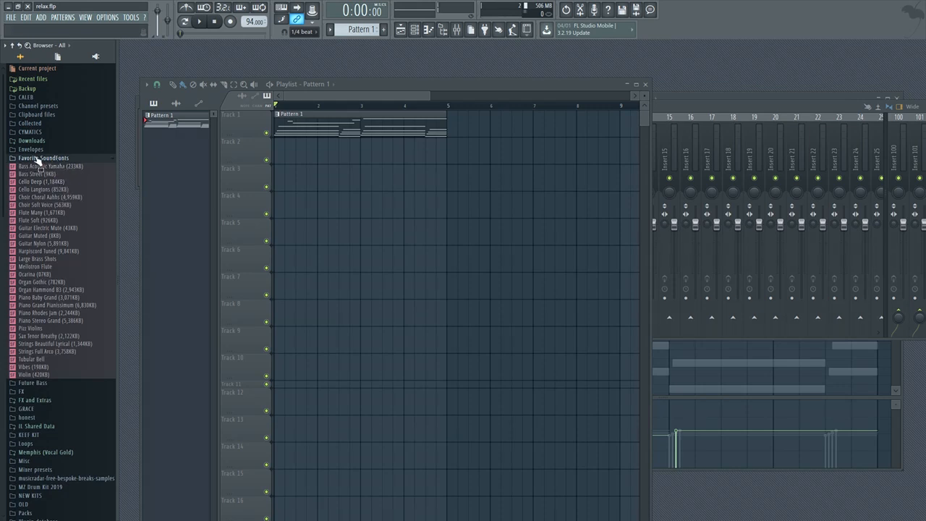
pyautogui.click(37, 158)
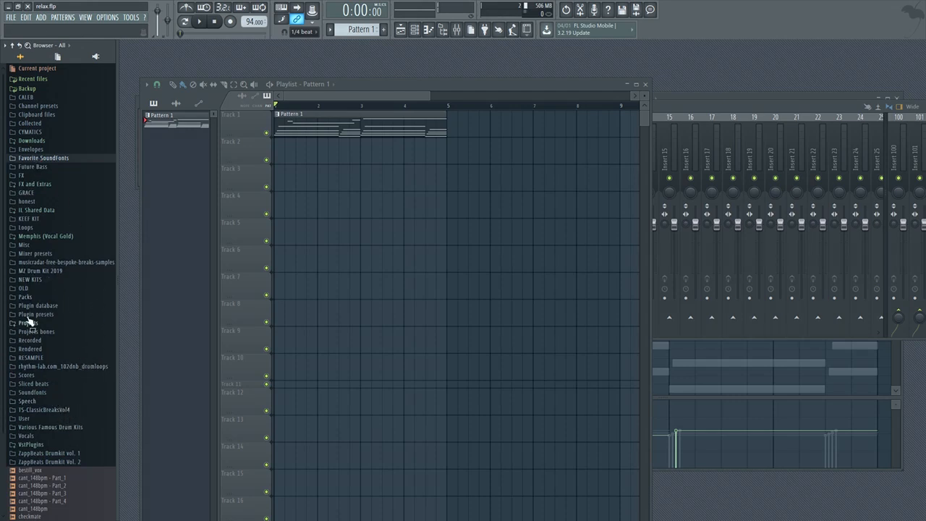
# Load the Sax Tenor Breathy soundfont from the Favorite SoundFonts folder as a new channel above the lazysnake channels.
pyautogui.click(46, 158)
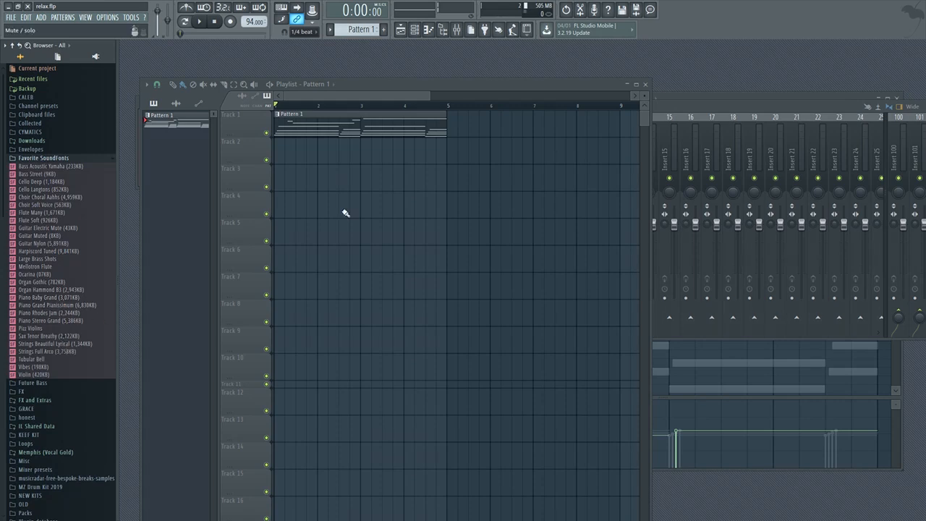
pyautogui.click(414, 29)
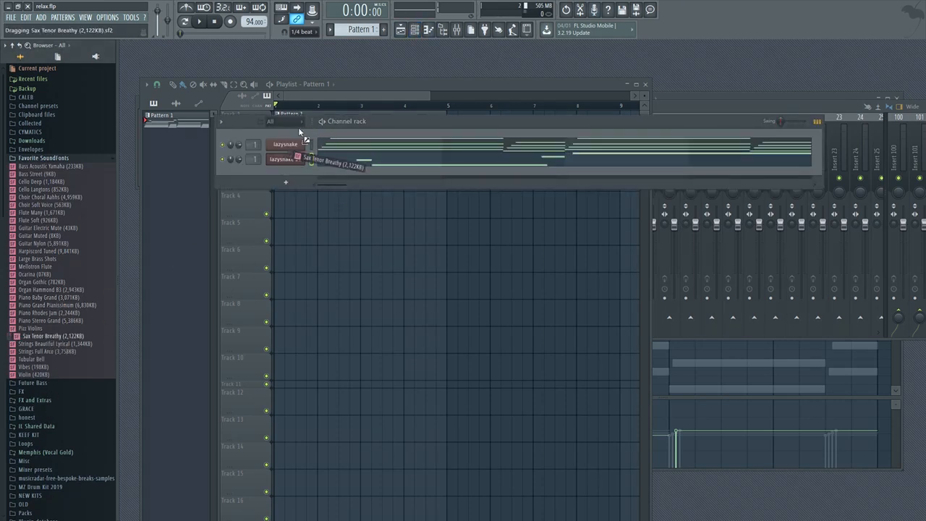
pyautogui.moveTo(299, 131); pyautogui.dragTo(299, 137)
pyautogui.click(302, 87)
pyautogui.rightClick(305, 145)
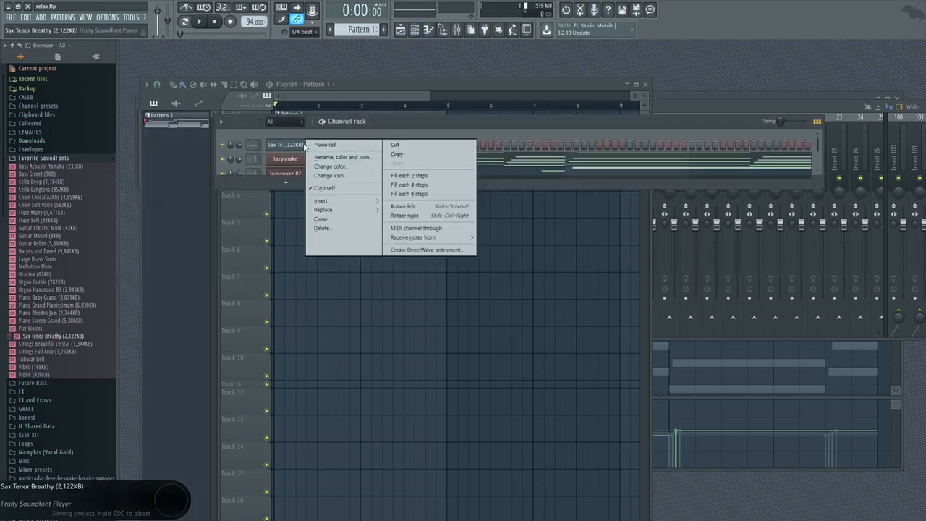
pyautogui.click(286, 147)
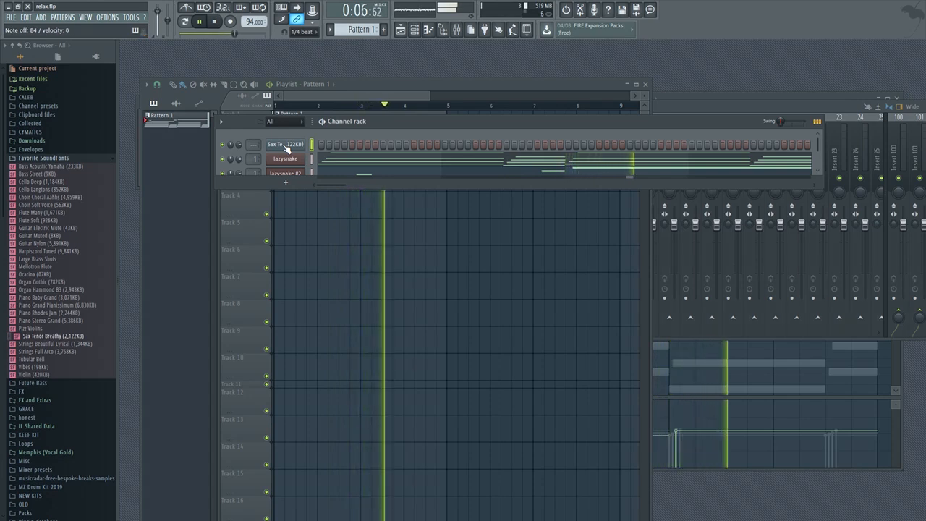
# Arm recording and play a sax melody over Pattern 1, undoing each unsatisfactory take and keeping the last one.
pyautogui.click(230, 21)
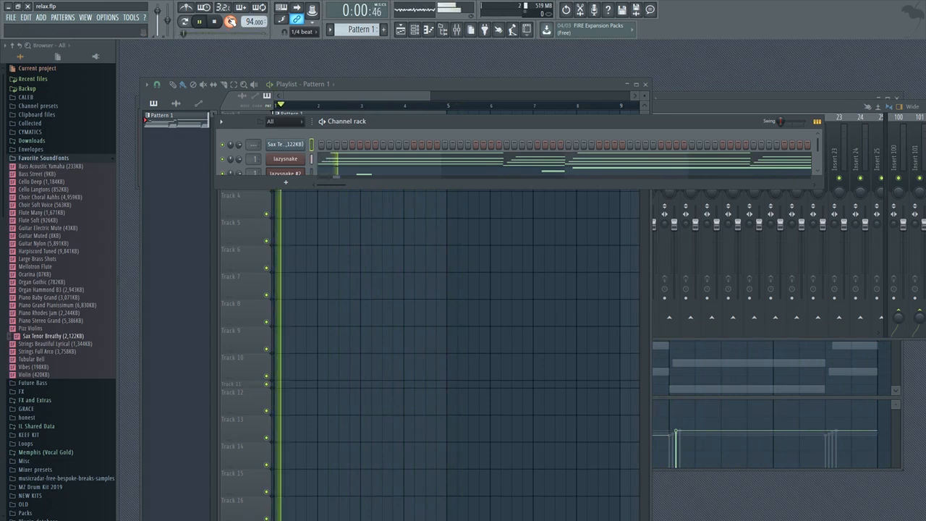
pyautogui.press('space')
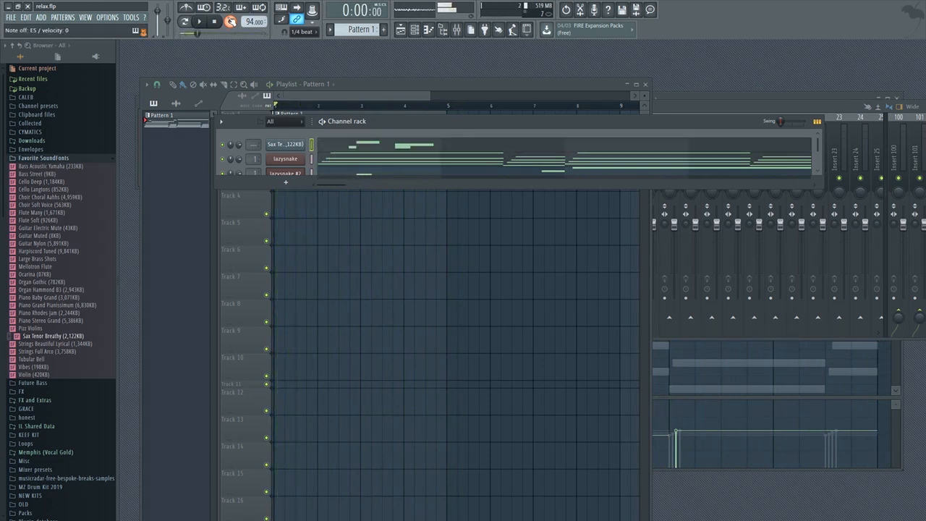
pyautogui.click(566, 10)
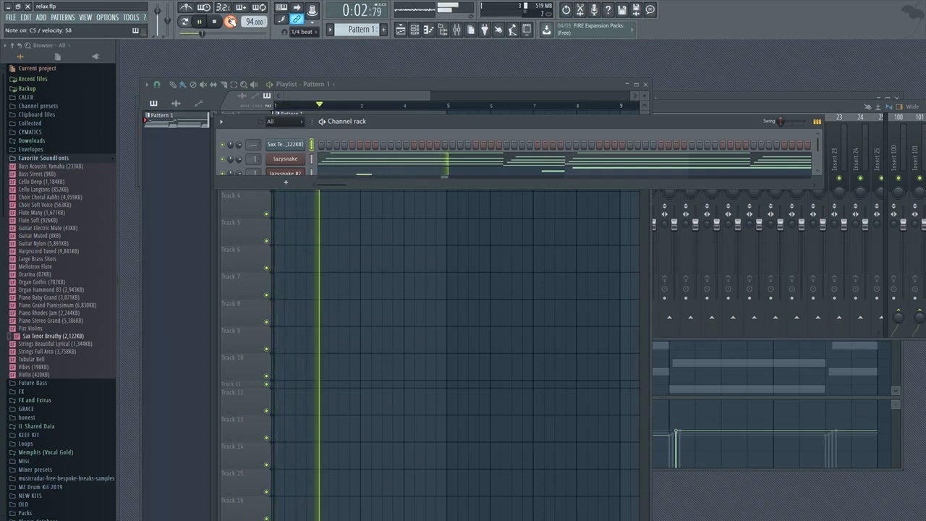
pyautogui.press('space')
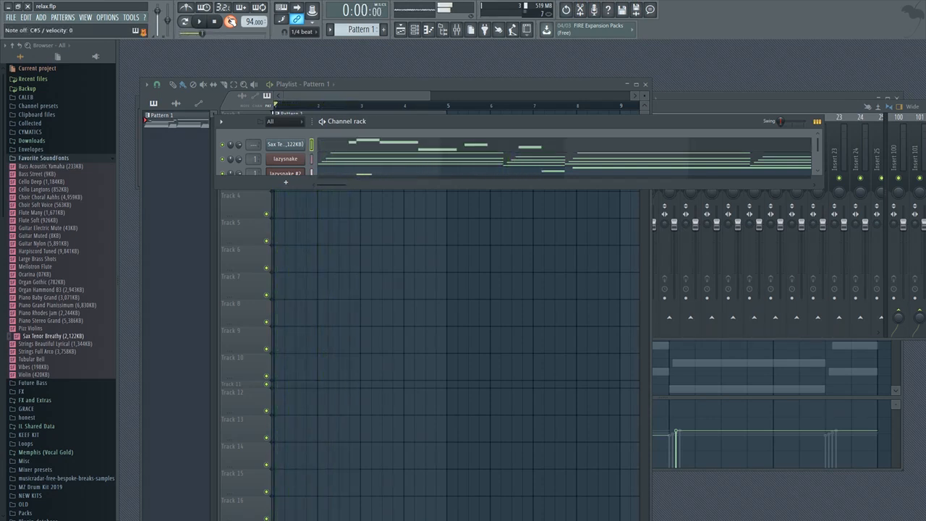
pyautogui.click(566, 9)
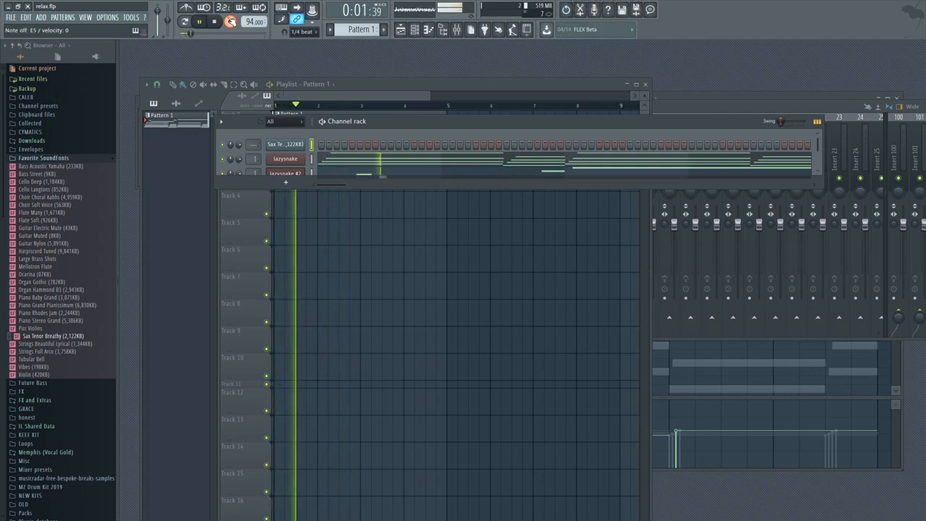
pyautogui.press('space')
pyautogui.click(565, 9)
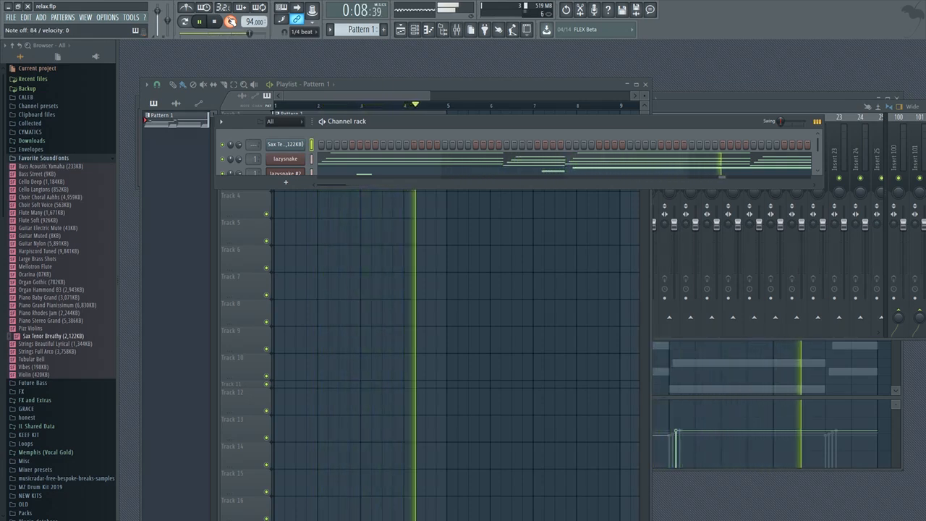
pyautogui.press('space')
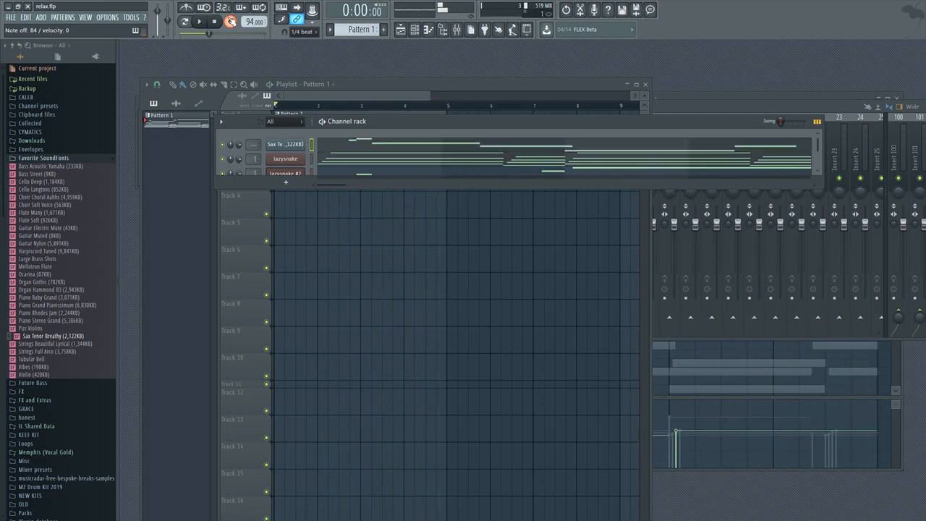
# Open the sax melody for note editing, disarm recording, remove the short D#5 note and extend E5 from 1:05:00 to about four steps.
pyautogui.click(399, 143)
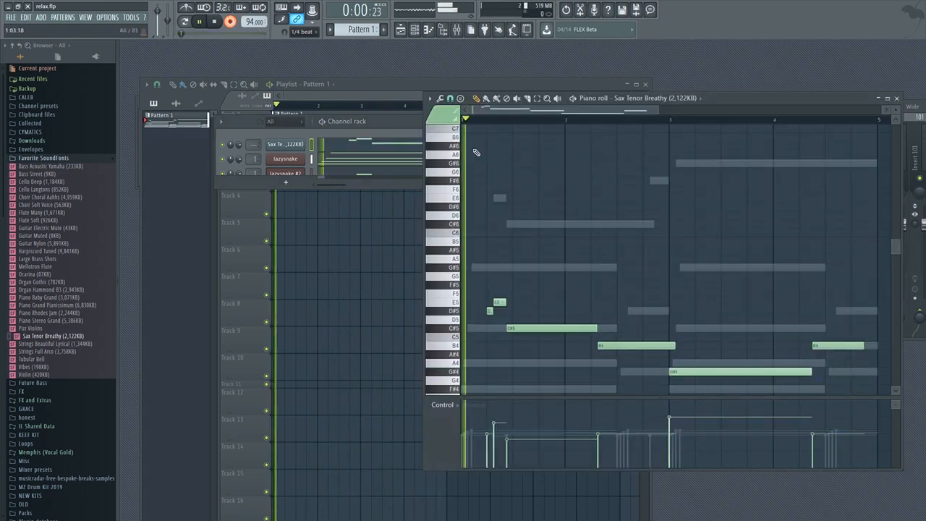
pyautogui.scroll(4, 713, 122)
pyautogui.press('space')
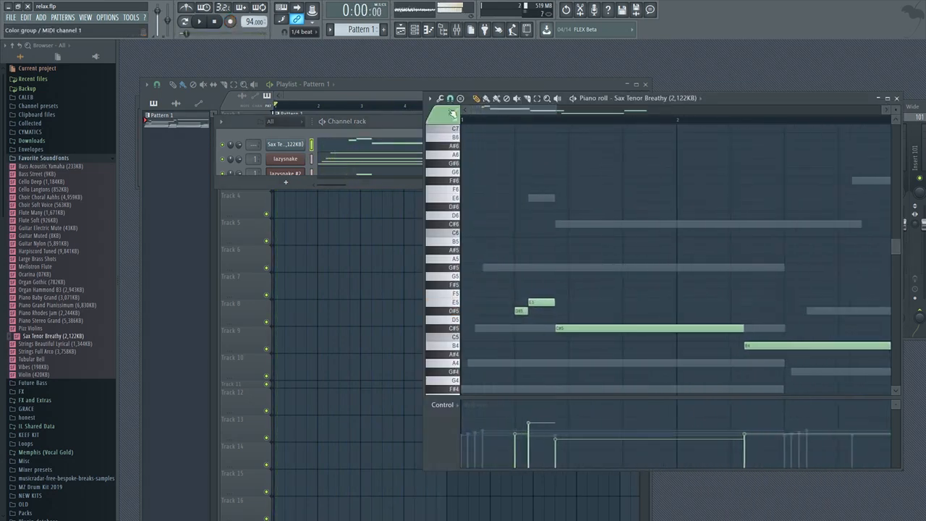
pyautogui.click(452, 114)
pyautogui.click(476, 165)
pyautogui.scroll(2, 532, 309)
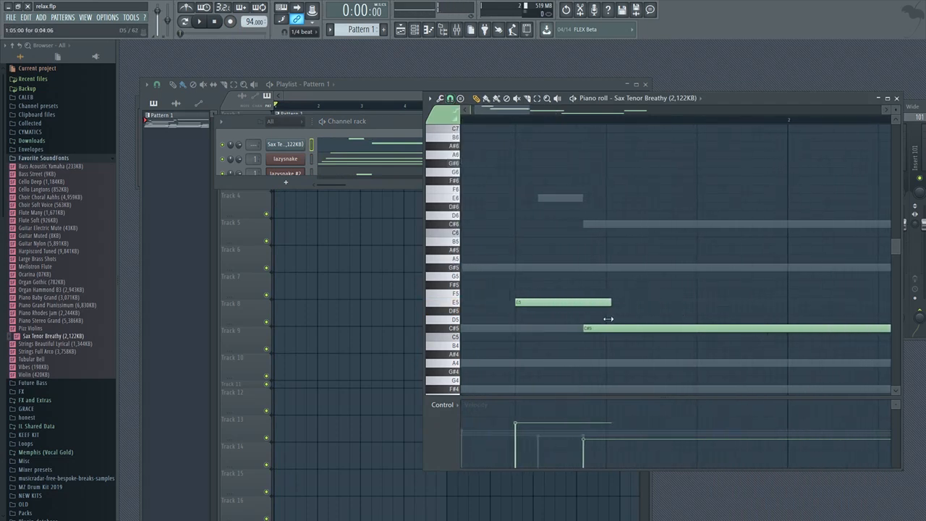
# Lower the opening note to D#5 and add an E5 slide note of about three steps over it.
pyautogui.click(457, 114)
pyautogui.click(474, 161)
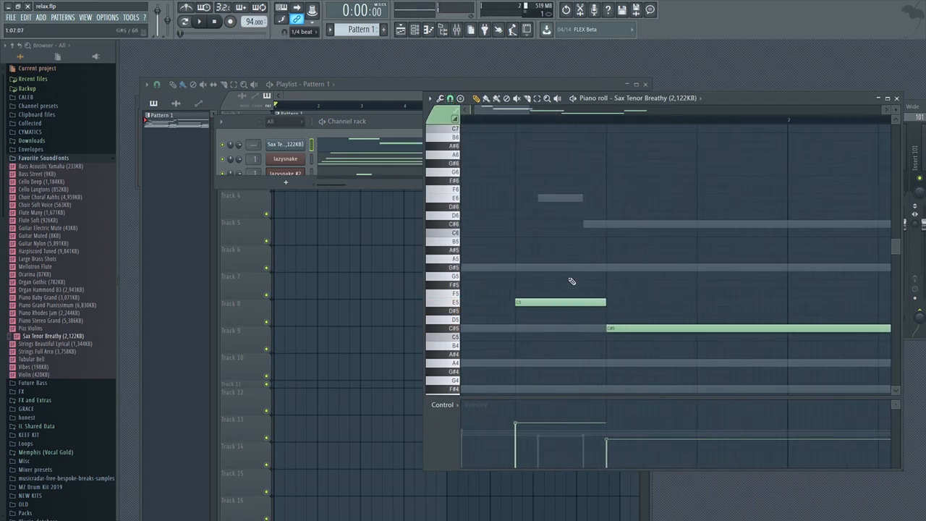
pyautogui.click(525, 295)
pyautogui.rightClick(525, 295)
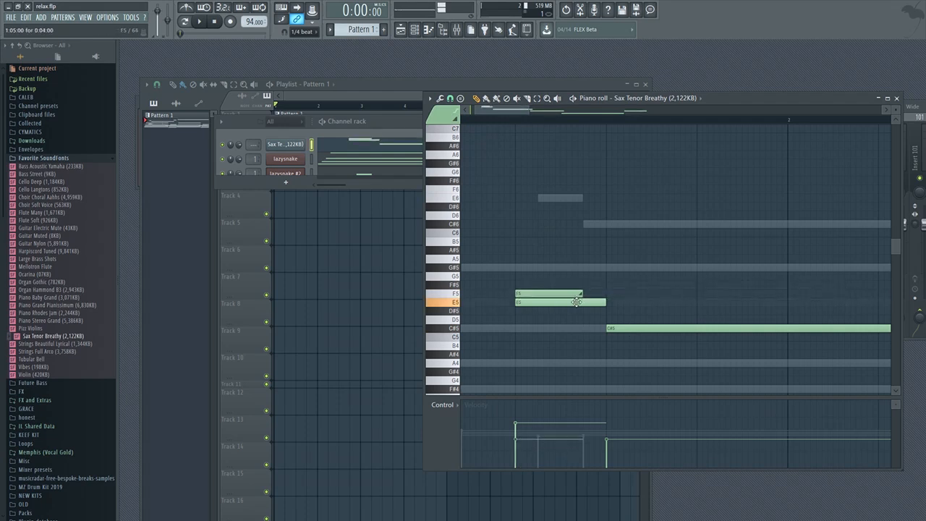
pyautogui.press('space')
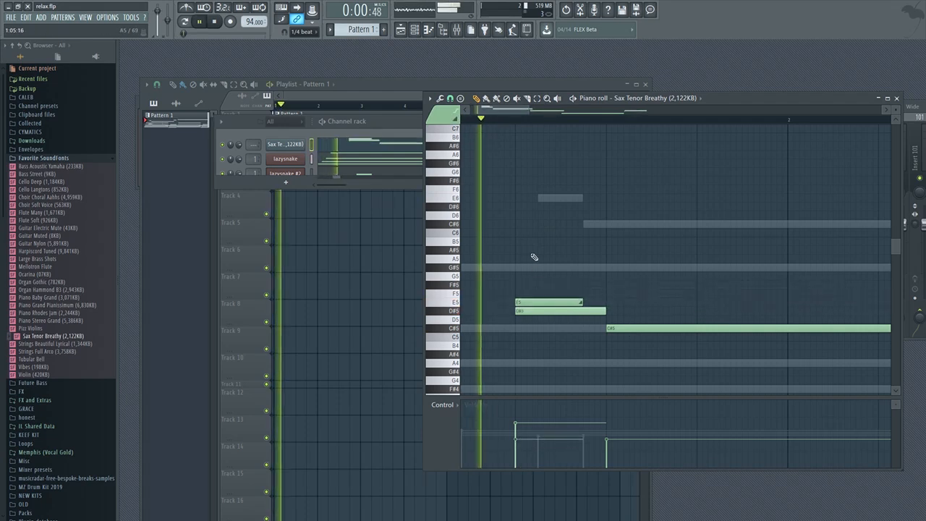
pyautogui.press('space')
# Shorten the E5 slide and opening D#5 notes and start the C#5 note at 1:07:12 with length 0:14:00.
pyautogui.moveTo(582, 302); pyautogui.dragTo(548, 301)
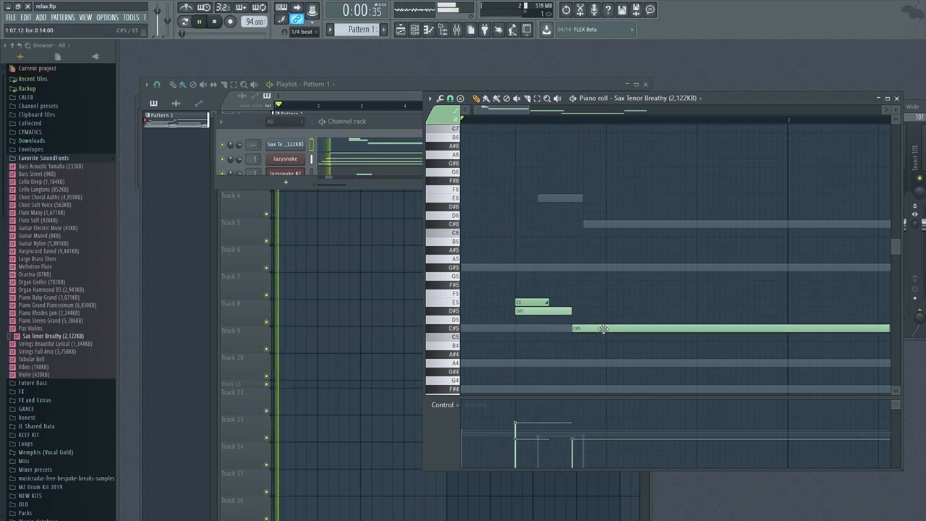
pyautogui.scroll(-5, 603, 328)
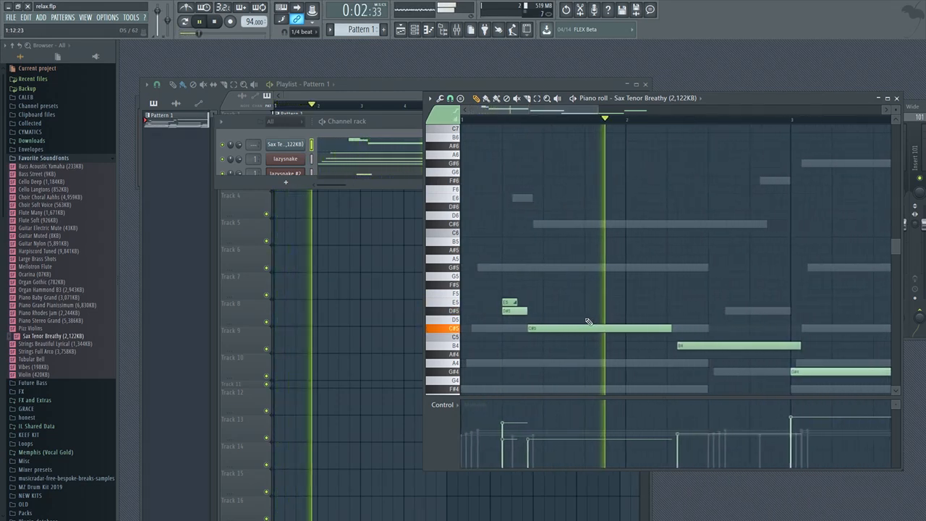
pyautogui.scroll(-1, 622, 325)
pyautogui.click(651, 327)
pyautogui.hotkey('ctrl', 'z')
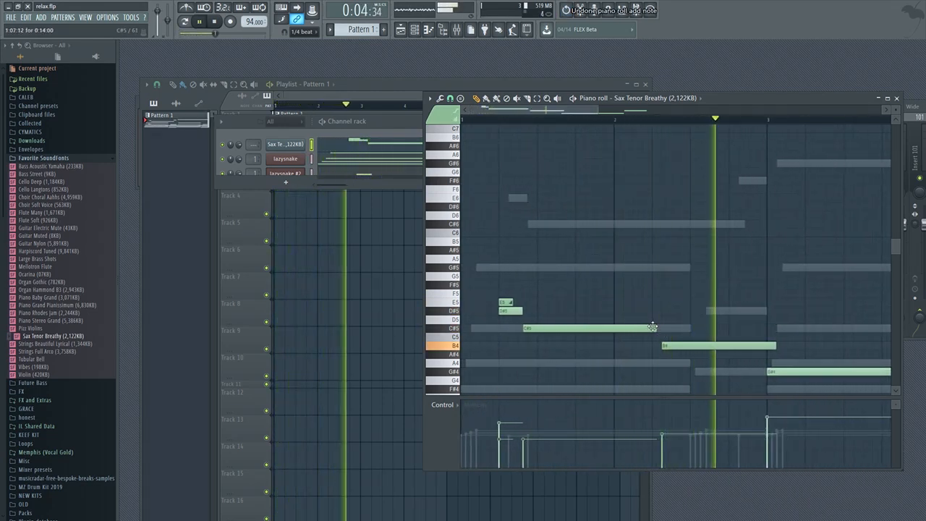
# Trim the B4 note in bar 2 to end at bar 3 and lower the long G#4 note's velocity.
pyautogui.scroll(-1, 724, 340)
pyautogui.press('space')
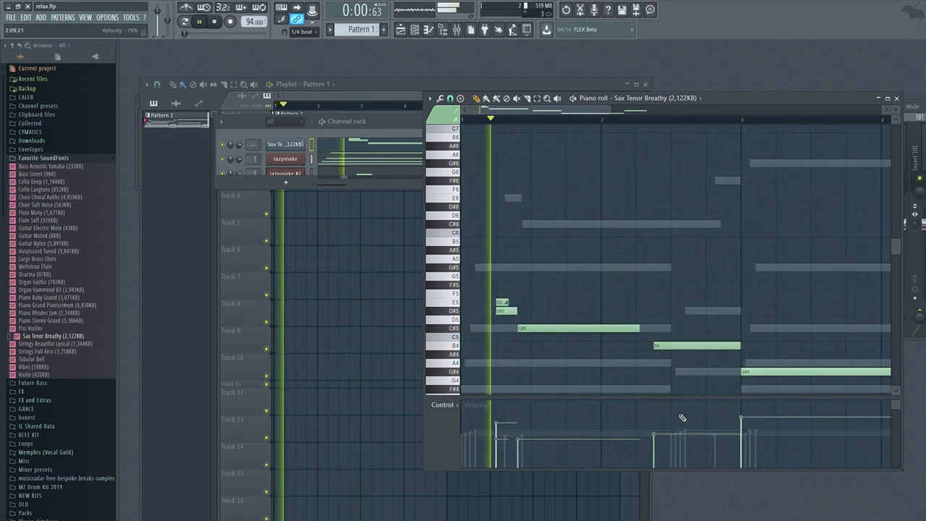
pyautogui.scroll(-2, 687, 427)
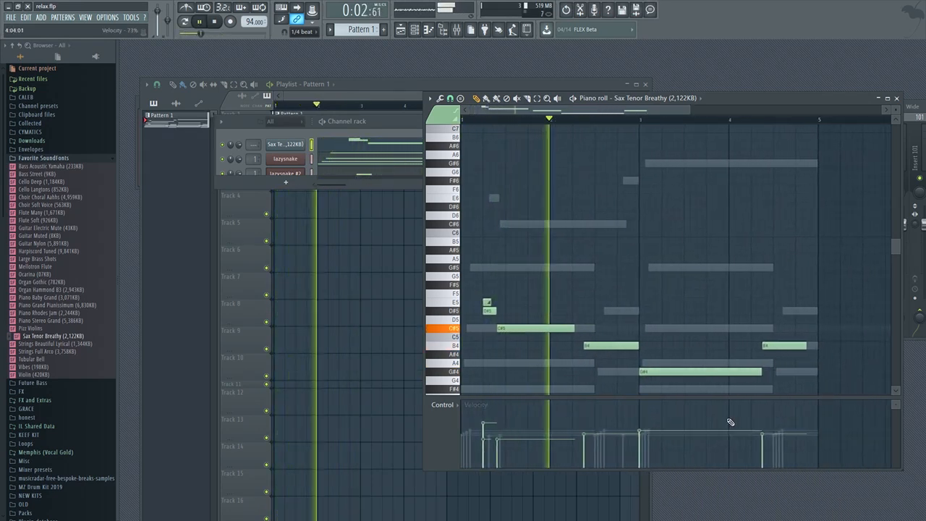
pyautogui.press('space')
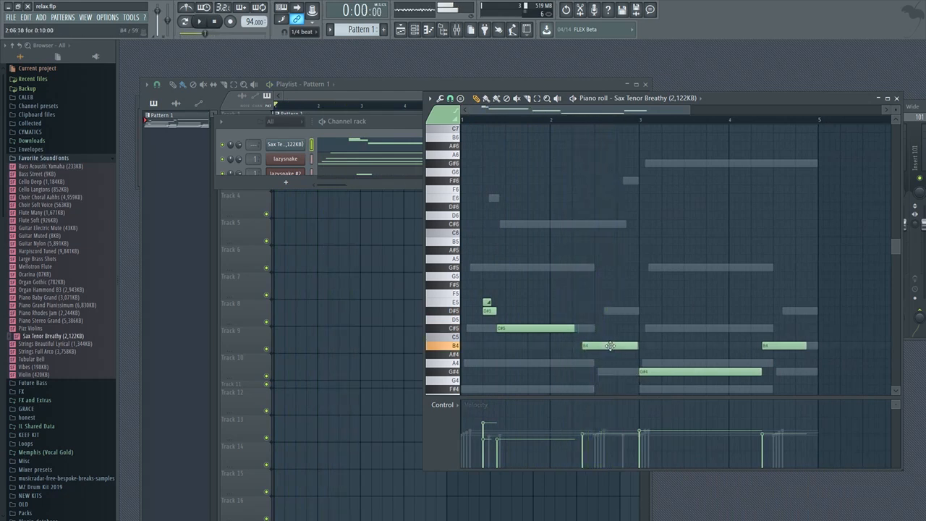
# Try the B4 note in bar 2 at 2:05:00 and listen to the melody.
pyautogui.moveTo(612, 345); pyautogui.dragTo(599, 345)
pyautogui.press('space')
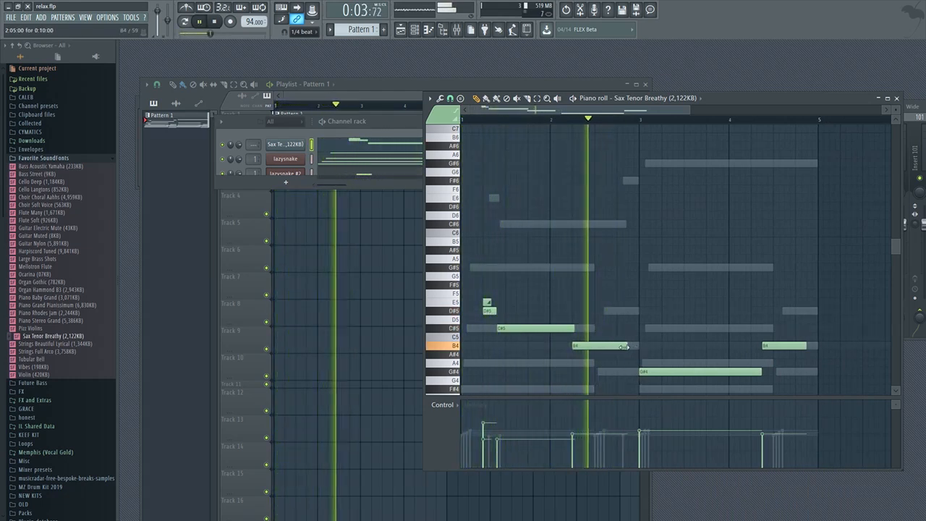
pyautogui.press('space')
# Move the first B4 note to 2:09:06, shorten it and the C#5 note, and save the project.
pyautogui.moveTo(609, 345); pyautogui.dragTo(631, 345)
pyautogui.press('space')
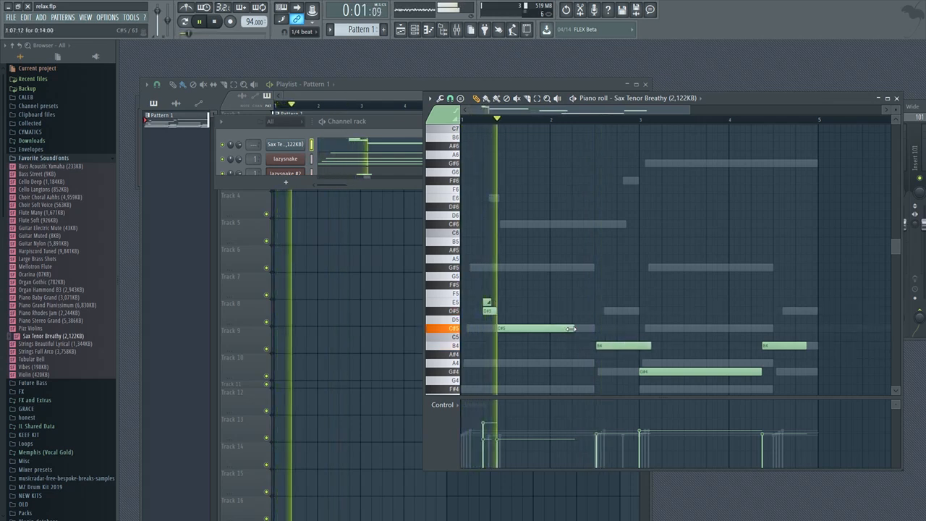
pyautogui.press('space')
pyautogui.scroll(1, 564, 325)
pyautogui.hotkey('ctrl', 's')
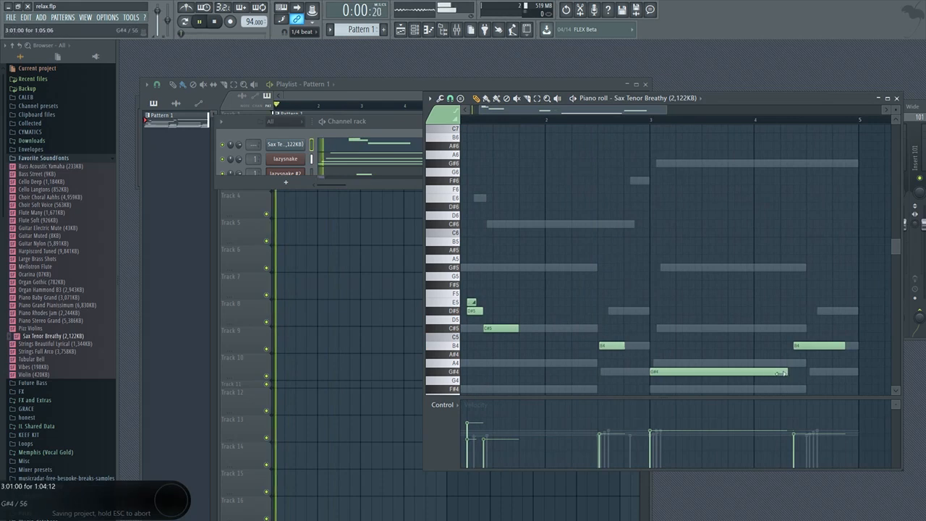
# Shorten the G#4 note to about half a bar and extend the first B4 note to bar 3 and C#5 to bar 2.
pyautogui.moveTo(781, 373); pyautogui.dragTo(752, 372)
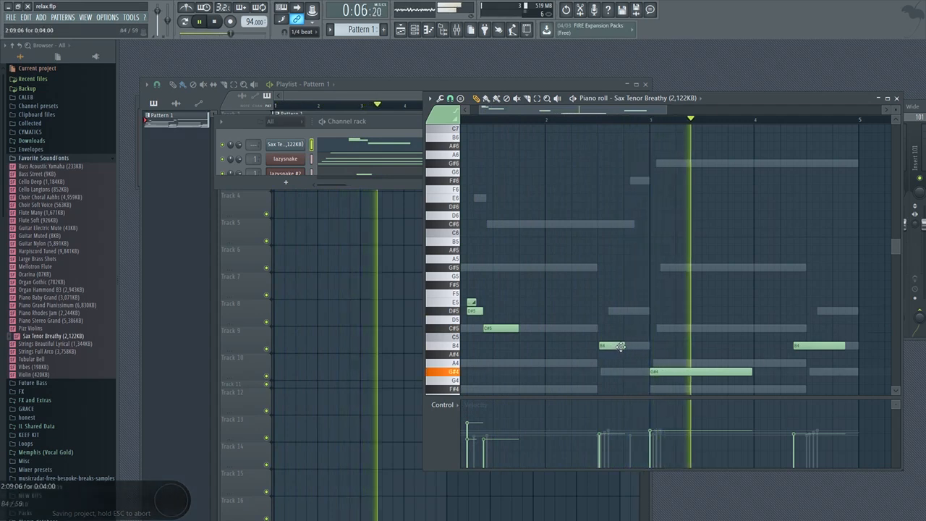
pyautogui.moveTo(620, 346); pyautogui.dragTo(649, 349)
pyautogui.press('space')
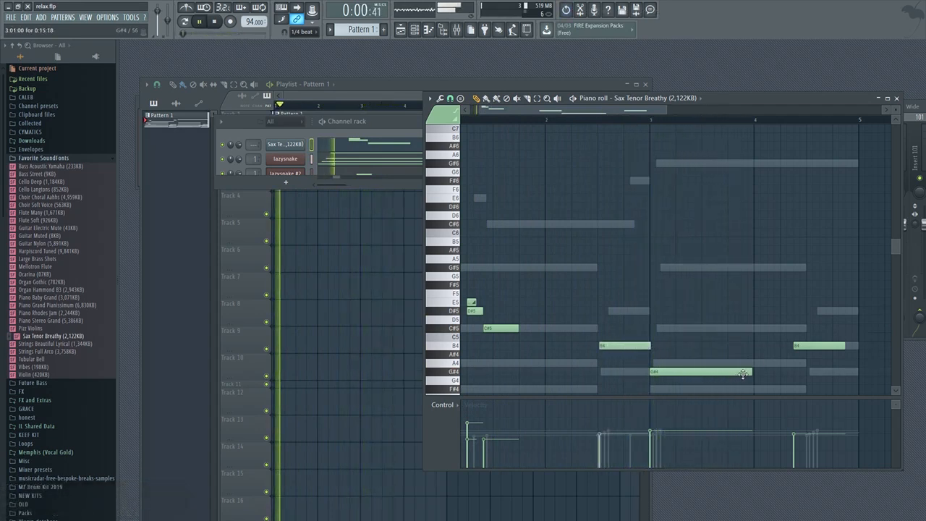
pyautogui.moveTo(742, 373); pyautogui.dragTo(699, 374)
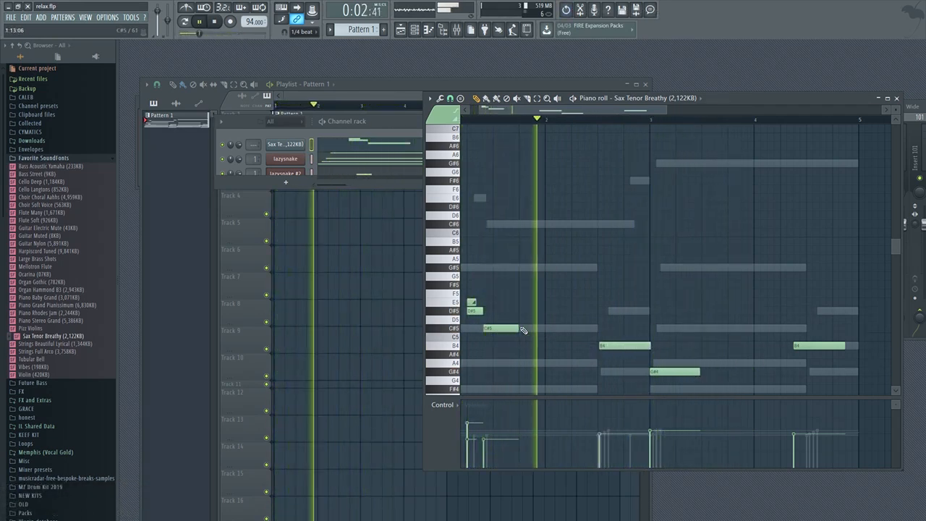
pyautogui.moveTo(523, 330); pyautogui.dragTo(545, 330)
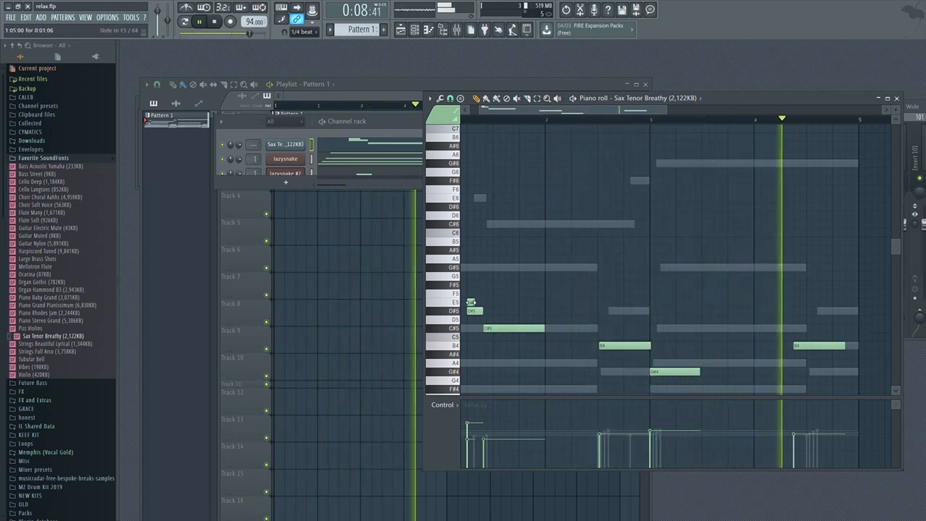
# Shorten the opening E5 slide note to under one step and start it slightly later than the D#5 note.
pyautogui.click(468, 120)
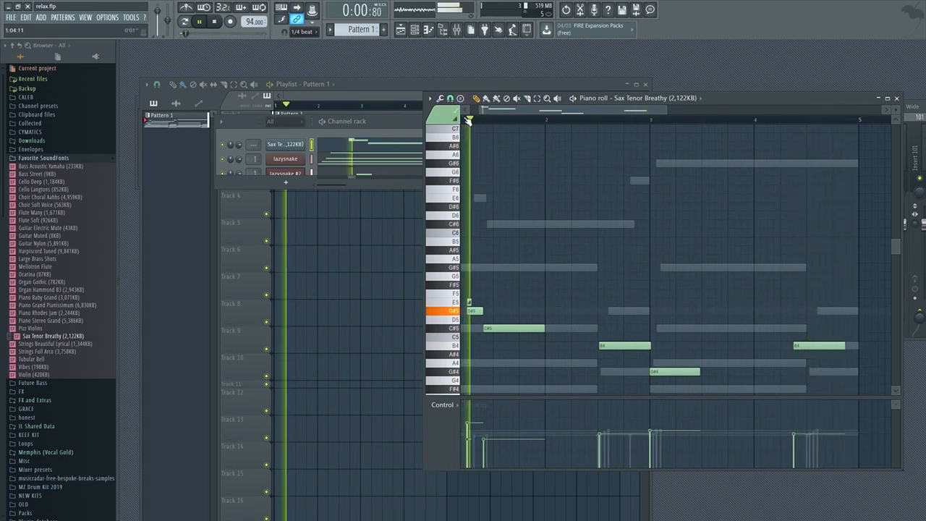
pyautogui.scroll(2, 526, 311)
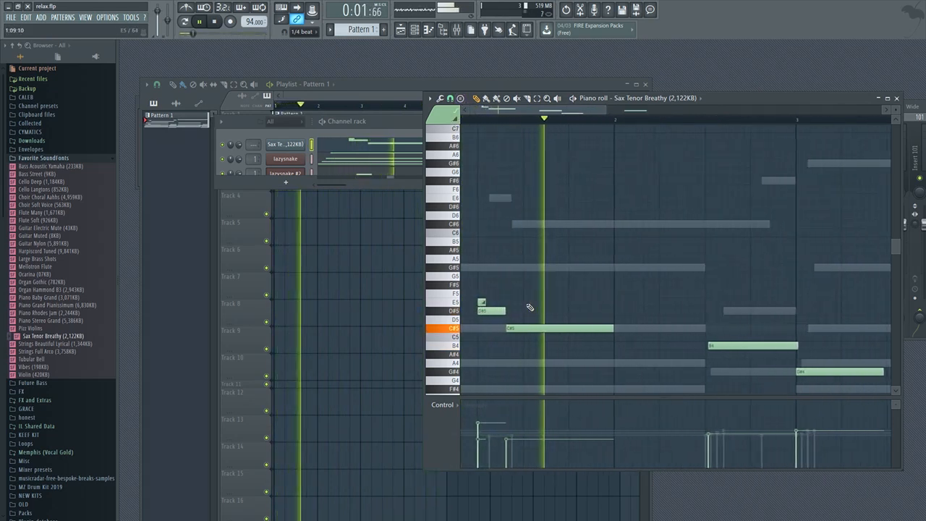
pyautogui.scroll(-3, 530, 307)
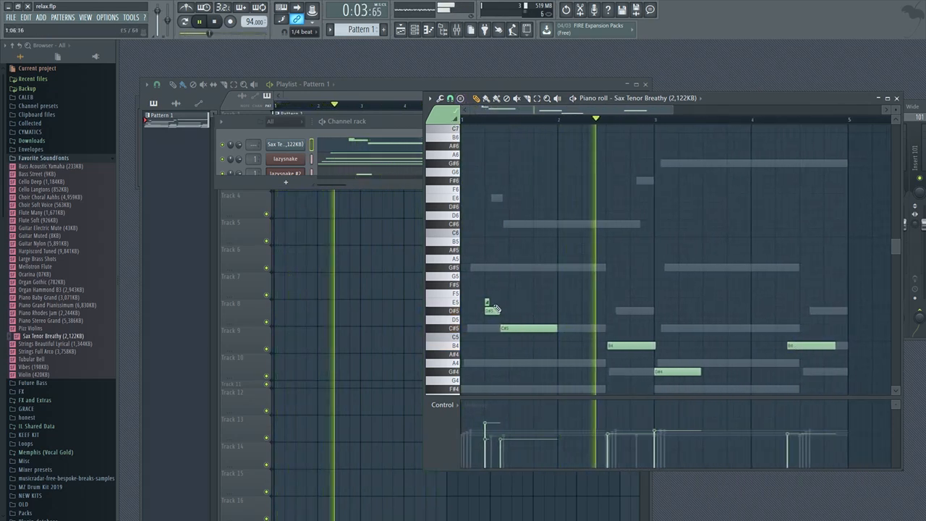
pyautogui.moveTo(485, 303); pyautogui.dragTo(487, 303)
# Change the melody's last note to A#4 near 4:09:00 with length 0:08:00 and add a short slide up to B4.
pyautogui.click(789, 337)
pyautogui.moveTo(791, 347)
pyautogui.mouseDown()
pyautogui.moveTo(802, 350)
pyautogui.moveTo(799, 336)
pyautogui.mouseUp()
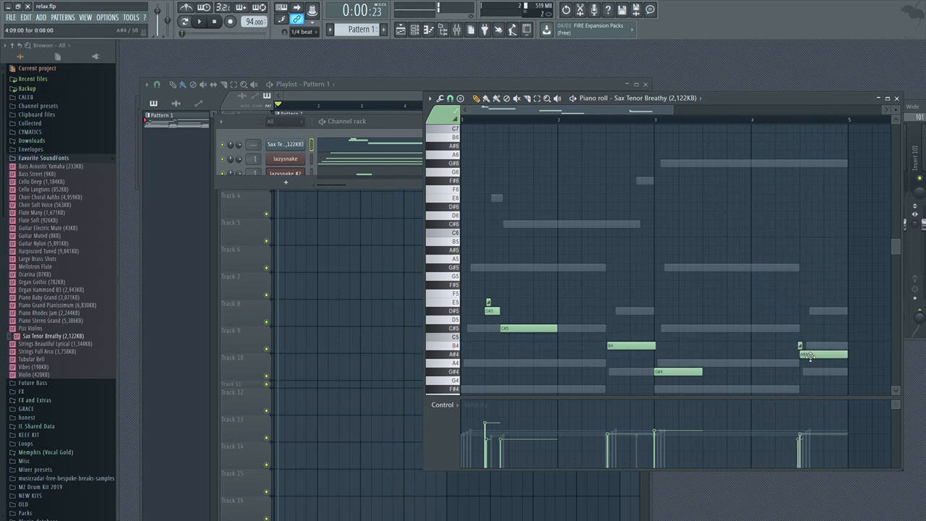
pyautogui.keyDown('ctrl'); pyautogui.scroll(3, 810, 356); pyautogui.keyUp('ctrl')
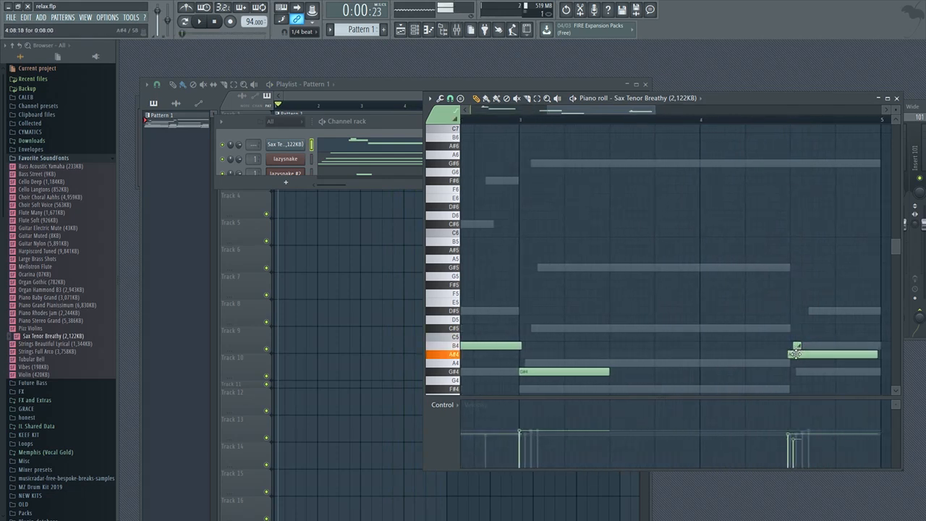
# Shorten the B4 note at 2:09:06 to 0:07:00, slightly lengthen the G#4 note at bar 3, and play back the result.
pyautogui.press('space')
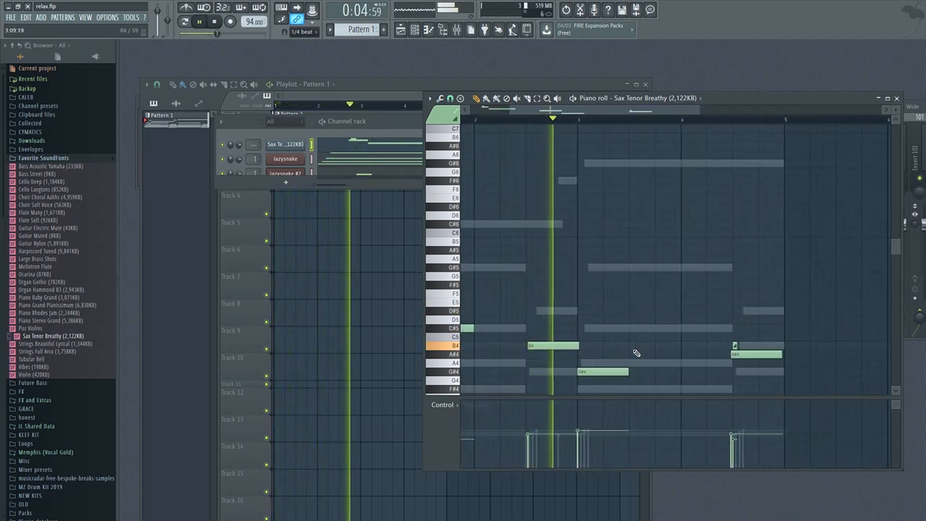
pyautogui.moveTo(578, 349); pyautogui.dragTo(572, 350)
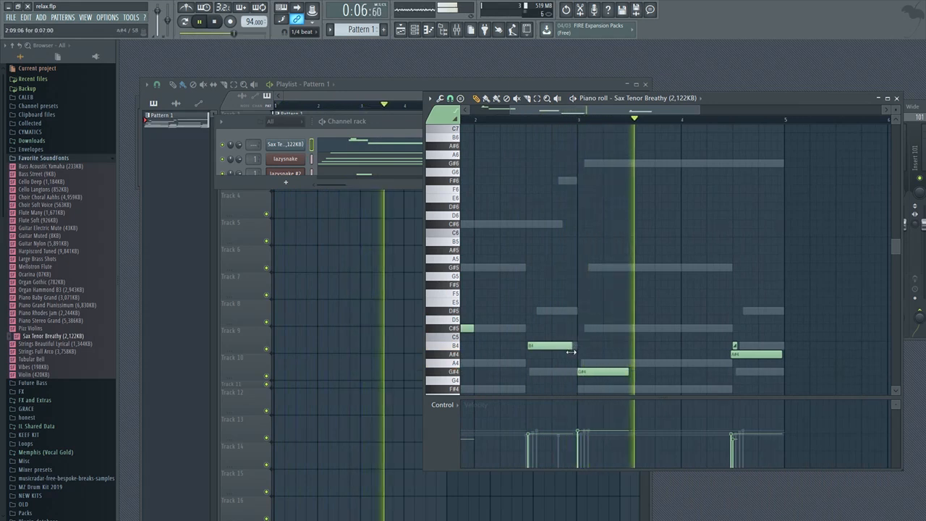
pyautogui.moveTo(627, 375); pyautogui.dragTo(636, 374)
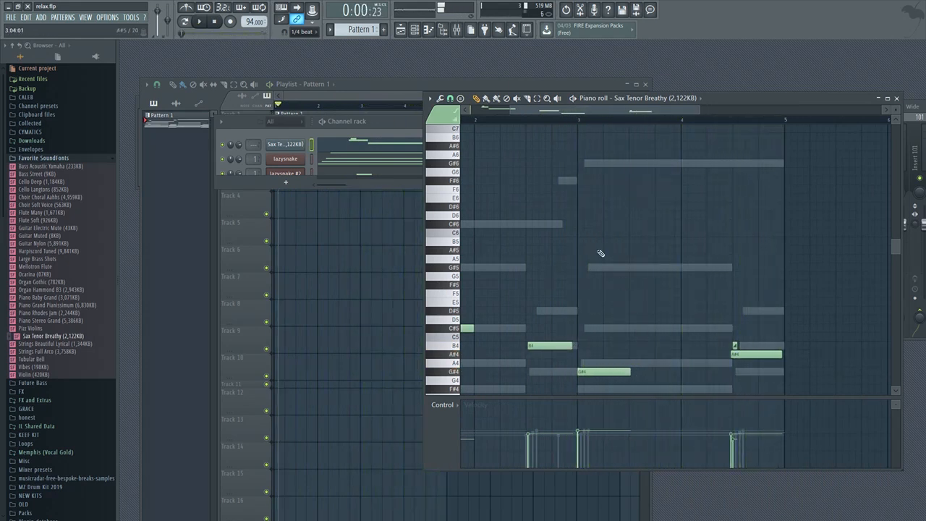
pyautogui.hscroll(-2, 601, 253)
pyautogui.press('space')
pyautogui.click(476, 119)
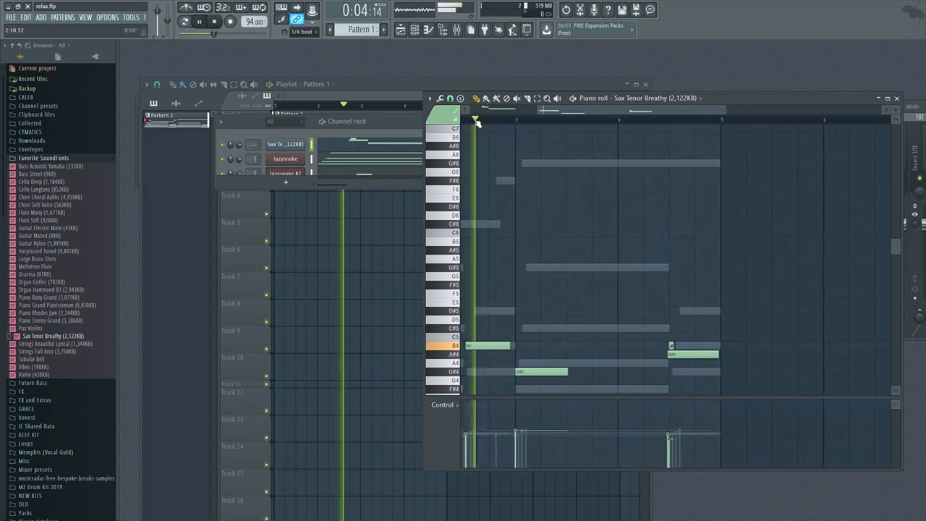
# Change the grid snap and replace the long G#4 note at bar 3 with two short G#4 notes, the second quieter.
pyautogui.press('space')
pyautogui.keyDown('ctrl'); pyautogui.scroll(1, 485, 186); pyautogui.keyUp('ctrl')
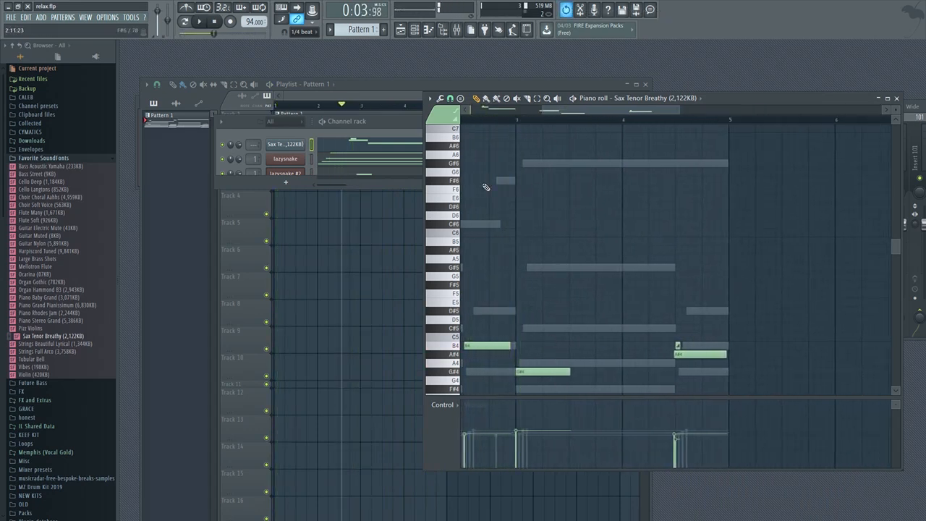
pyautogui.click(450, 97)
pyautogui.click(460, 217)
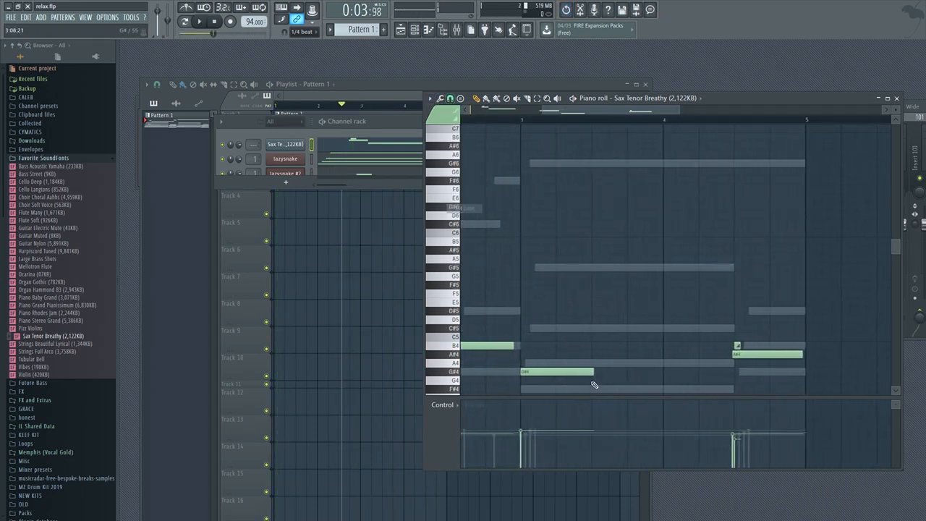
pyautogui.press('space')
pyautogui.click(551, 372)
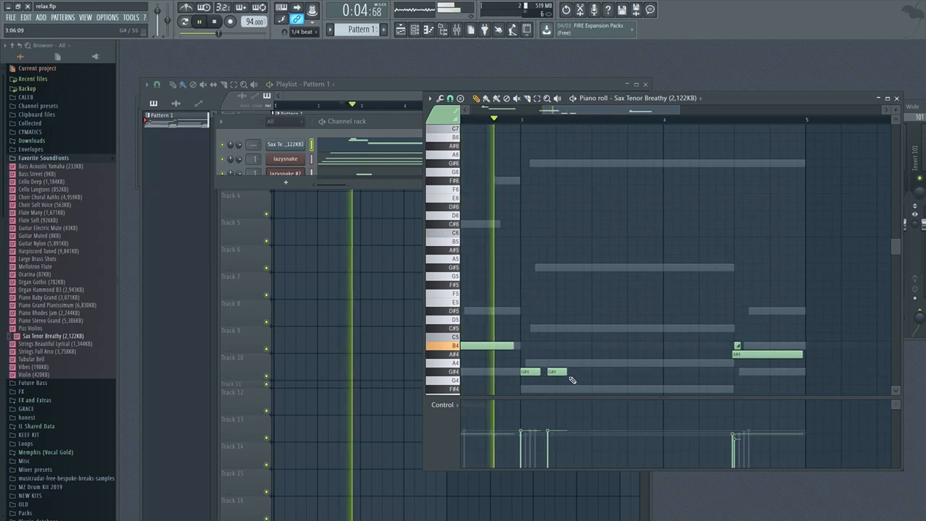
pyautogui.press('space')
pyautogui.moveTo(566, 372); pyautogui.dragTo(557, 372)
pyautogui.press('space')
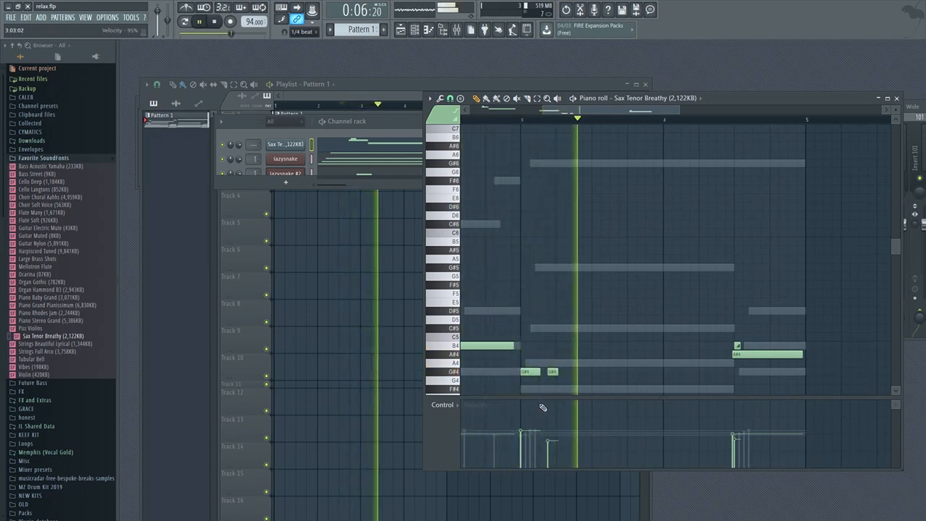
# Try doubling the two short G#4 notes with B4 notes above them and play the result.
pyautogui.scroll(-2, 558, 378)
pyautogui.press('space')
pyautogui.scroll(2, 533, 346)
pyautogui.press('space')
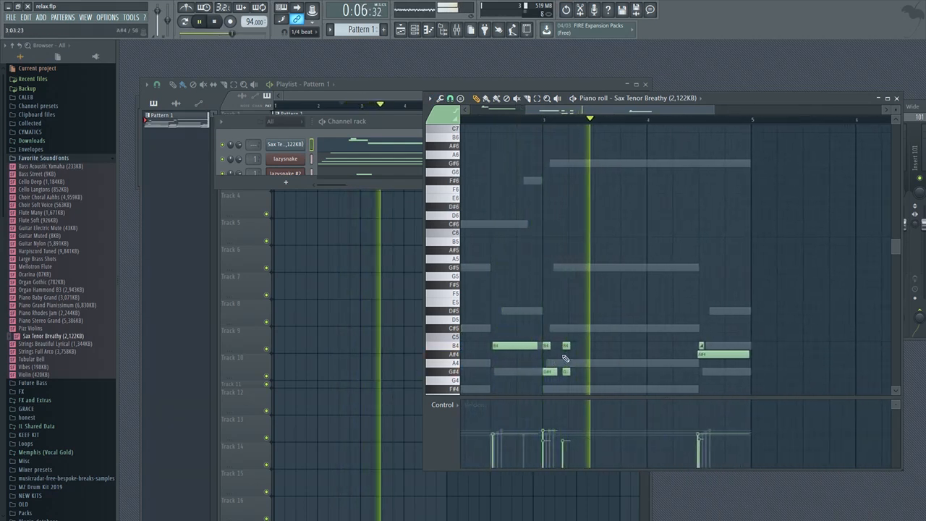
pyautogui.scroll(2, 563, 368)
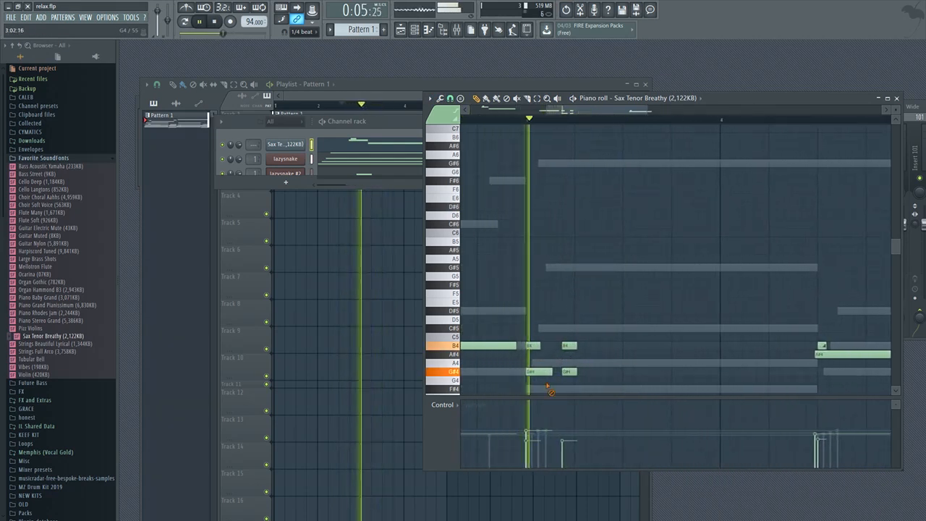
pyautogui.press('space')
pyautogui.scroll(-1, 531, 345)
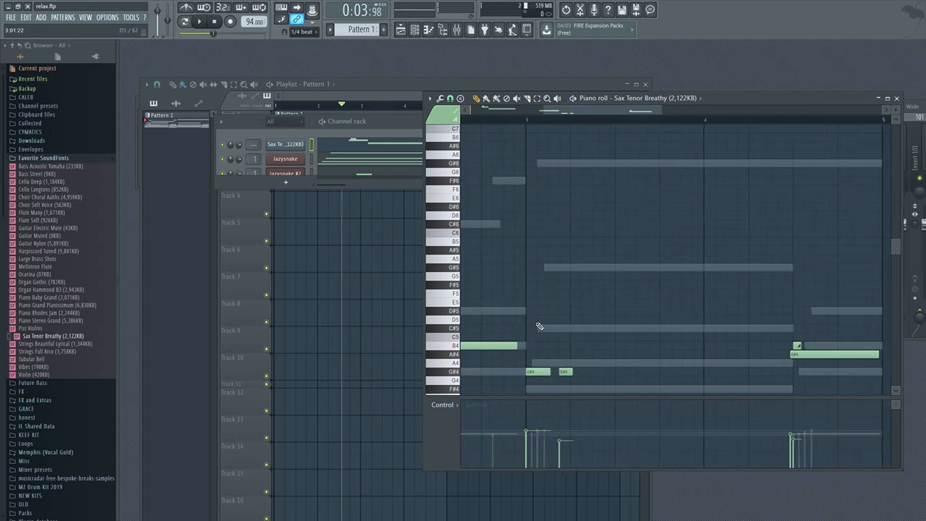
# Try harmonising the two short G#4 notes with E5 notes, and with D#5 notes as an alternative.
pyautogui.moveTo(539, 323); pyautogui.dragTo(534, 316)
pyautogui.press('space')
pyautogui.click(558, 303)
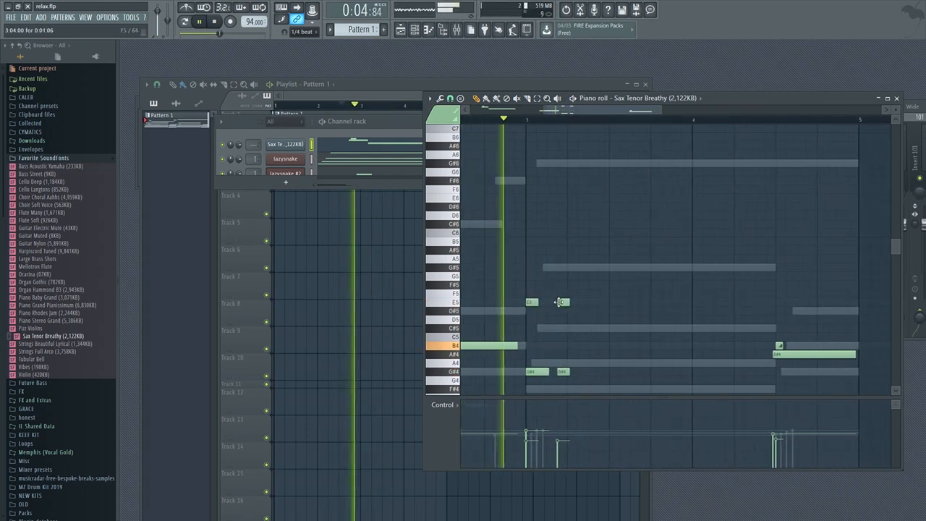
pyautogui.press('space')
pyautogui.rightClick(531, 302)
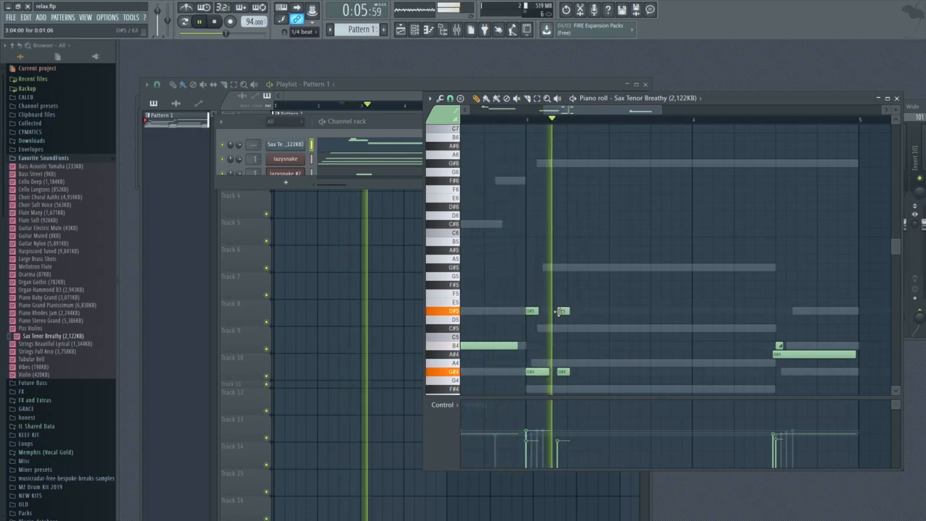
pyautogui.rightClick(532, 311)
pyautogui.press('space')
# Add G#5 notes 0:01:06 long at 3:01:00 and 3:04:00, an octave above the two short G#4 notes.
pyautogui.moveTo(543, 267); pyautogui.dragTo(532, 267)
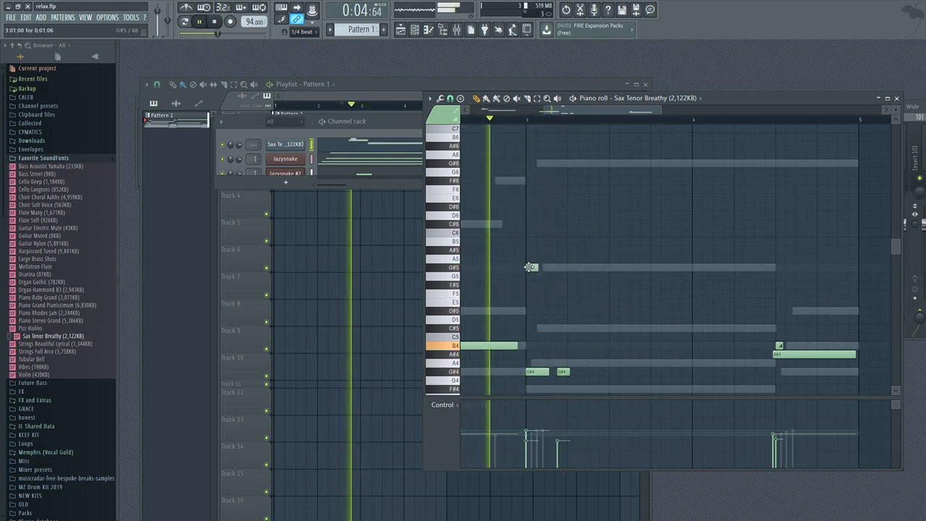
pyautogui.click(563, 267)
pyautogui.press('space')
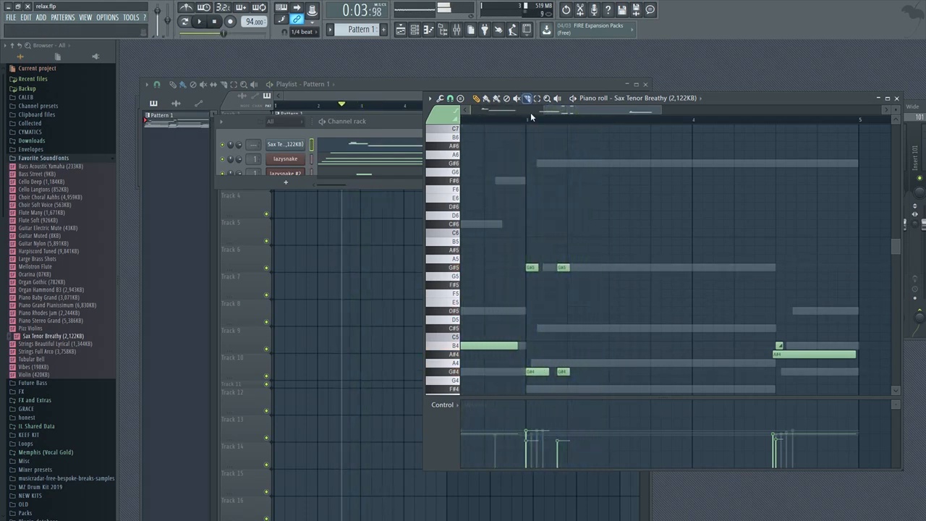
pyautogui.scroll(-5, 544, 145)
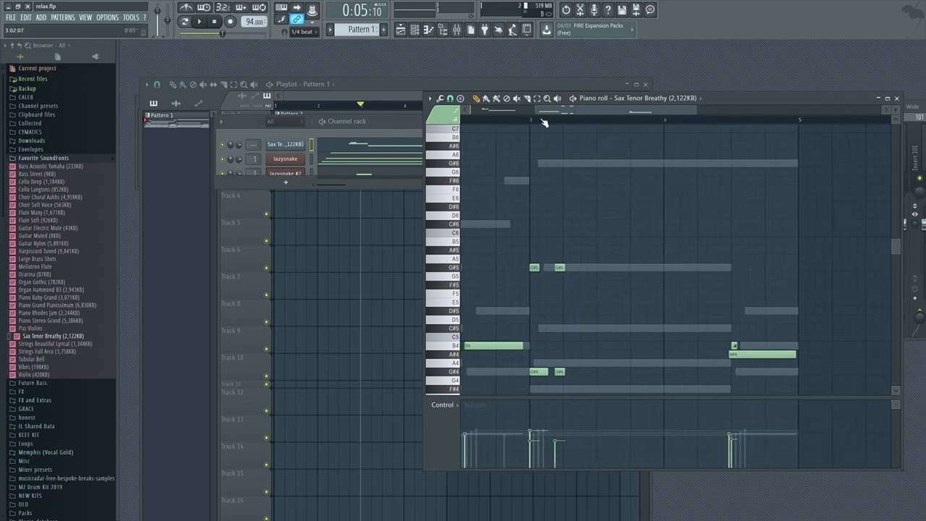
pyautogui.moveTo(543, 121); pyautogui.dragTo(379, 186)
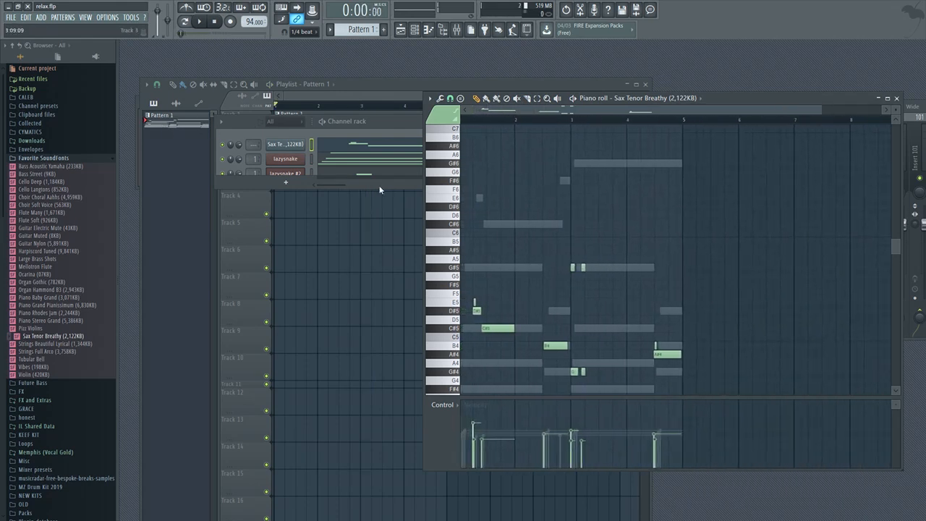
# Try a short D#6 note, and an E6 note instead, above the opening D#5 note at 1:05:00.
pyautogui.scroll(5, 510, 174)
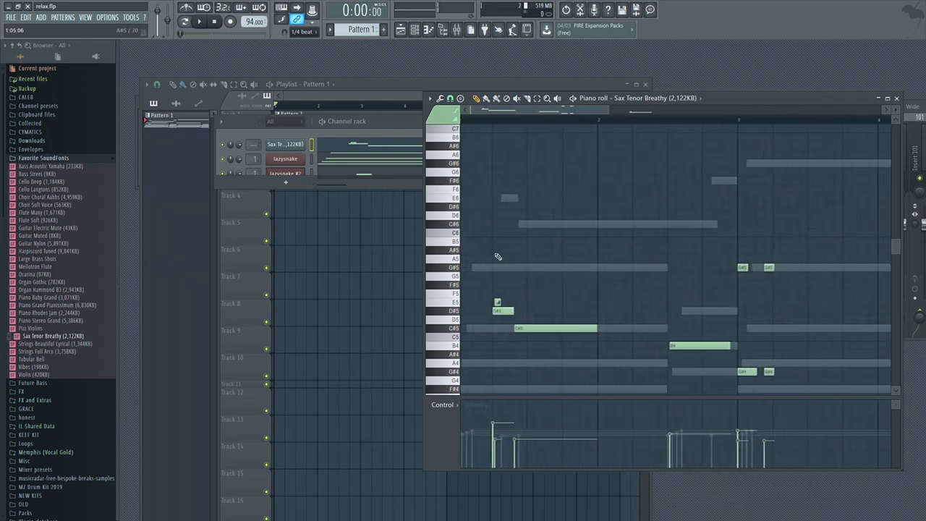
pyautogui.press('space')
pyautogui.press('space')
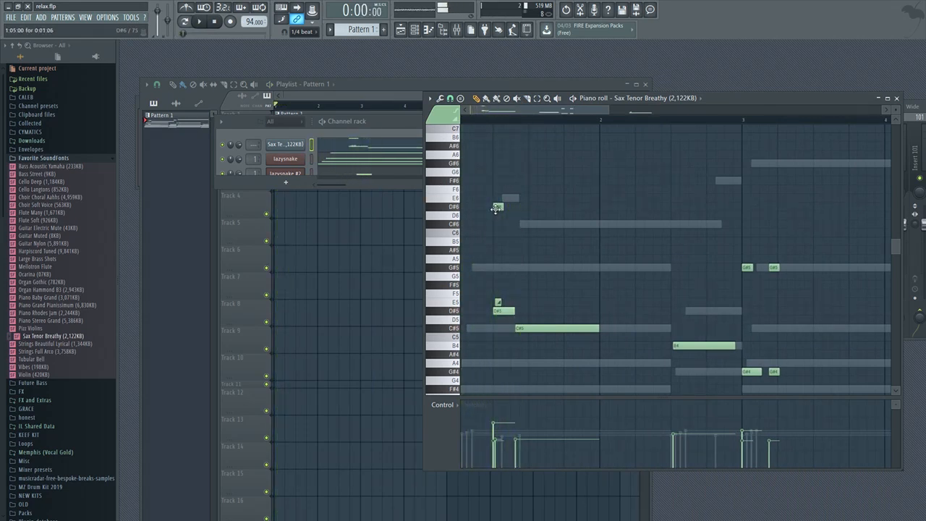
pyautogui.press('space')
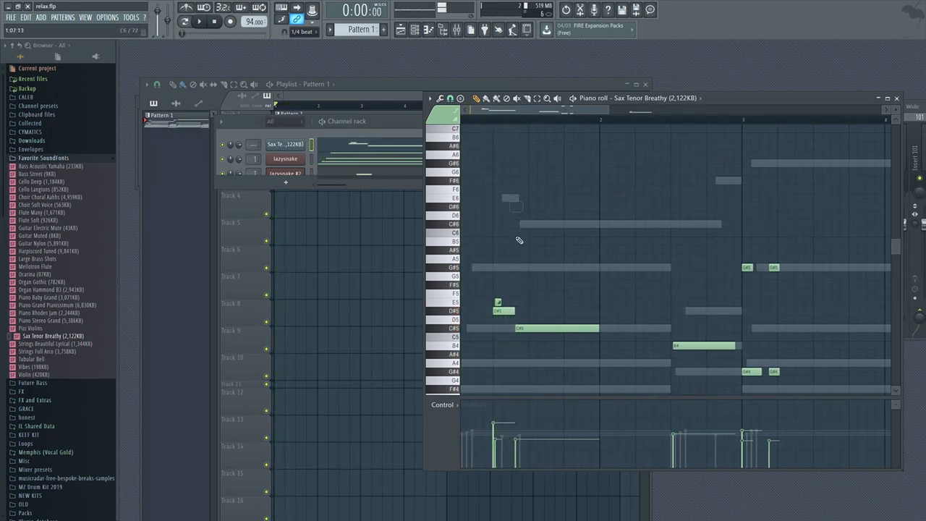
pyautogui.scroll(2, 496, 300)
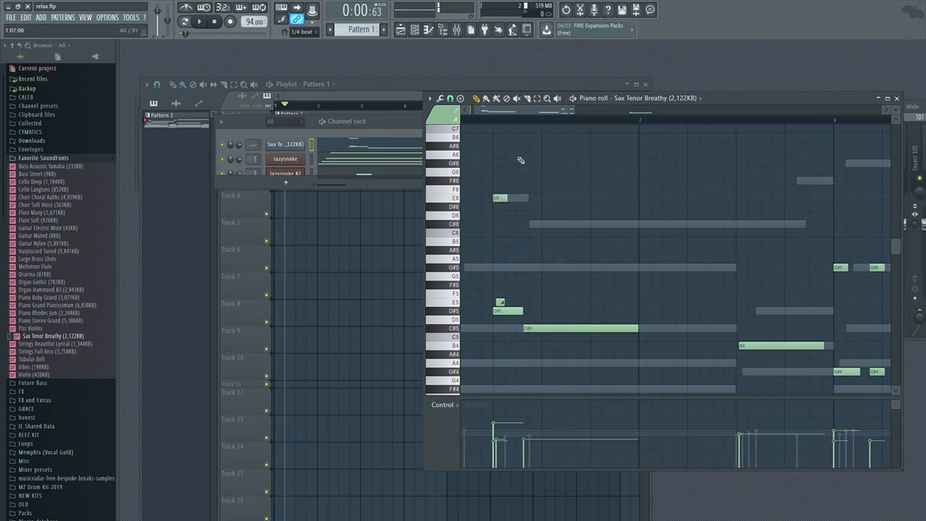
pyautogui.rightClick(500, 197)
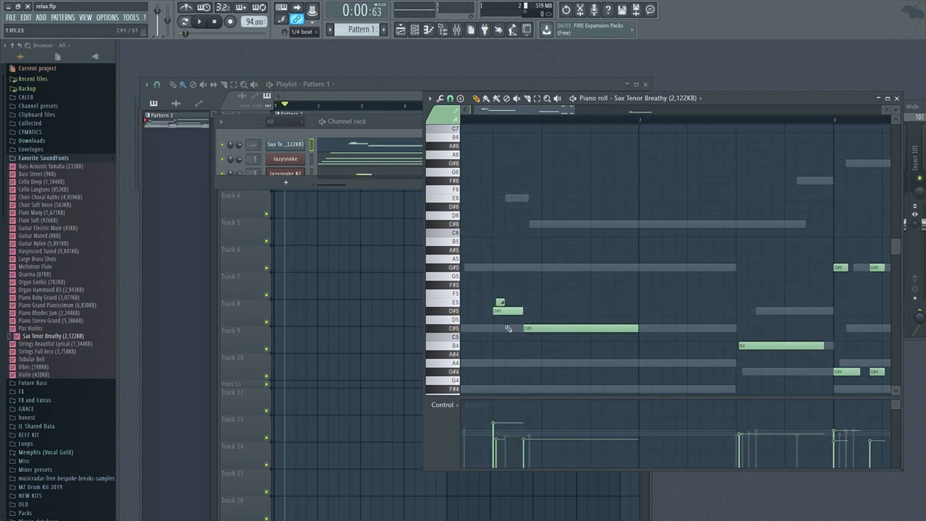
# Try an E6 note in a different note colour at 1:05:00, extended to 0:02:06, above the opening D#5 note.
pyautogui.click(448, 116)
pyautogui.click(461, 150)
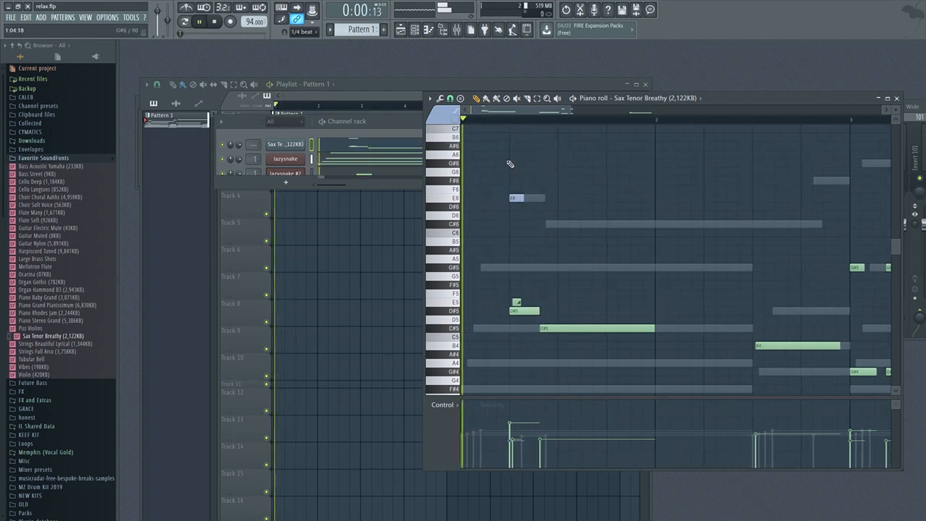
pyautogui.press('space')
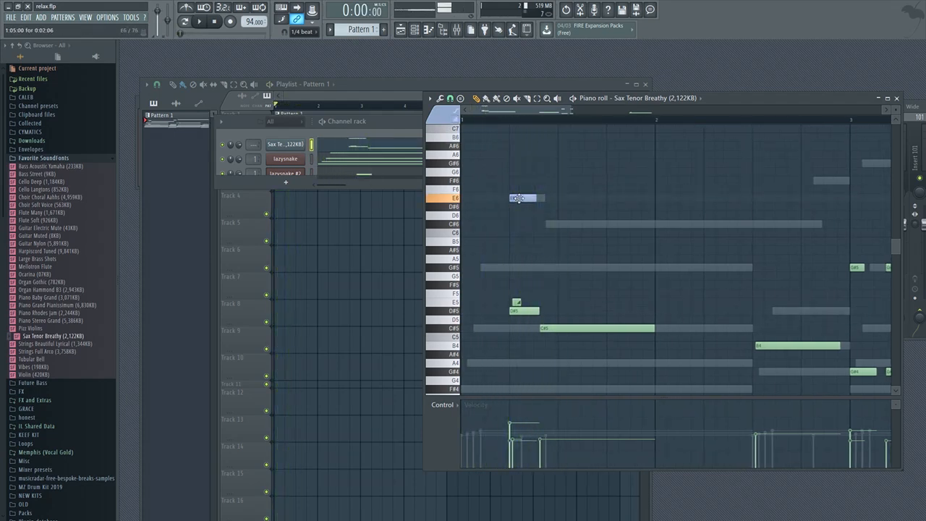
pyautogui.press('space')
pyautogui.press('Delete')
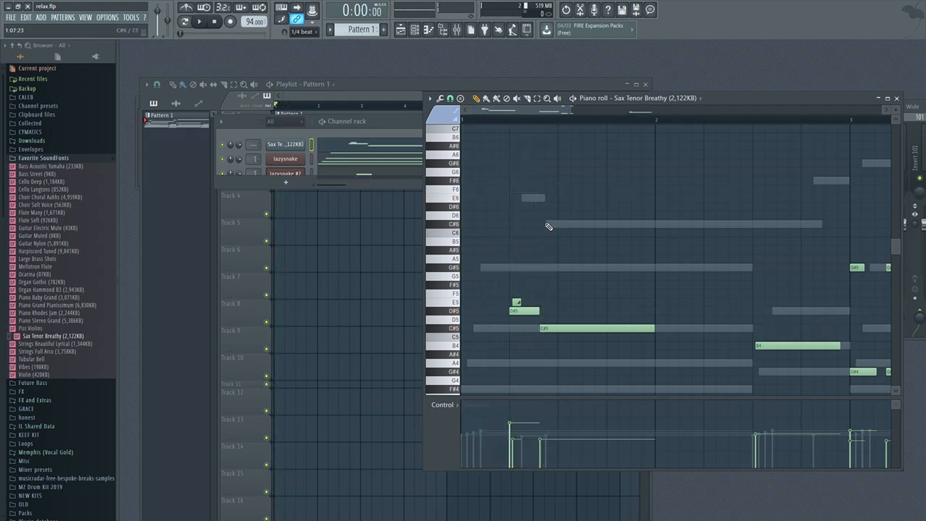
# Try a C#6 note 0:02:06 long above the C#5 note, placing it at 1:11:00.
pyautogui.moveTo(554, 224); pyautogui.dragTo(542, 224)
pyautogui.press('space')
pyautogui.click(590, 224)
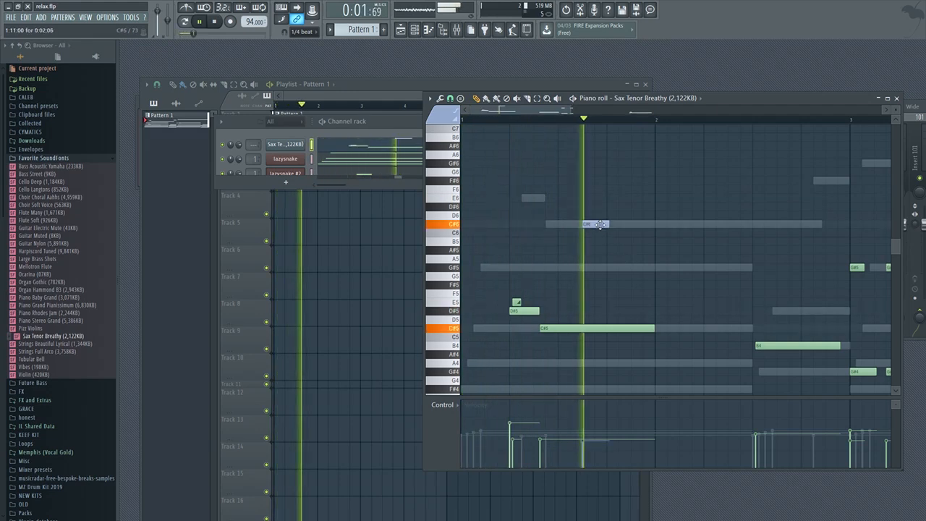
pyautogui.press('space')
pyautogui.scroll(-4, 585, 225)
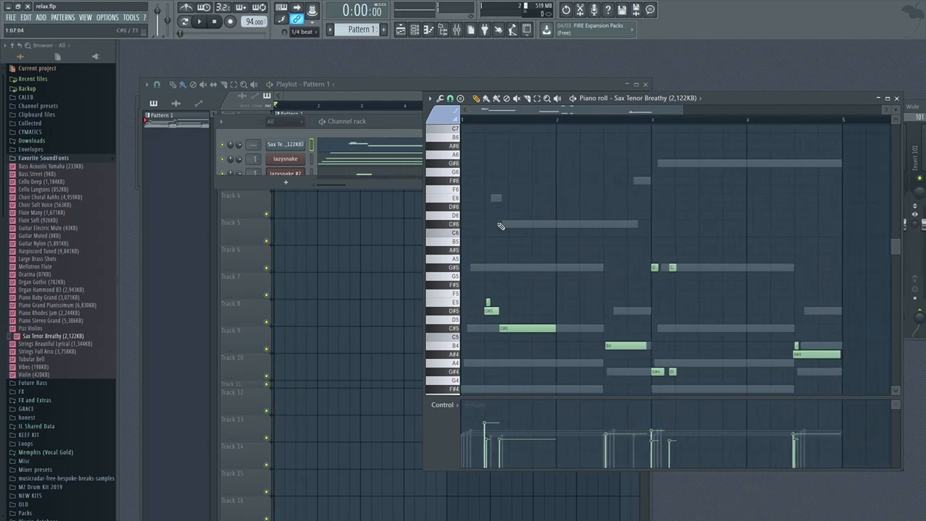
# Save the project and collapse the Favorite SoundFonts folder in the browser.
pyautogui.hotkey('ctrl', 's')
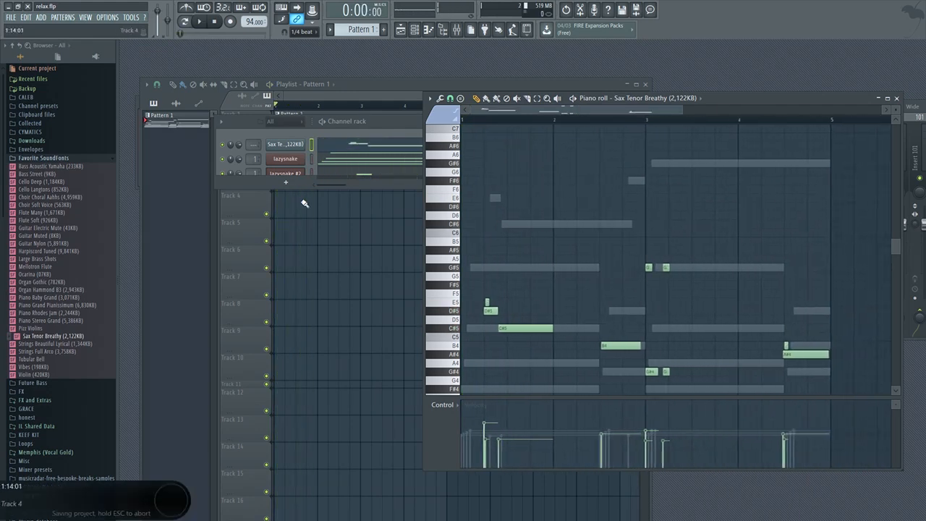
pyautogui.click(78, 158)
pyautogui.scroll(-3, 595, 248)
# Play the pattern from 2:07:22 to review the second half of the sax melody.
pyautogui.click(595, 119)
pyautogui.press('space')
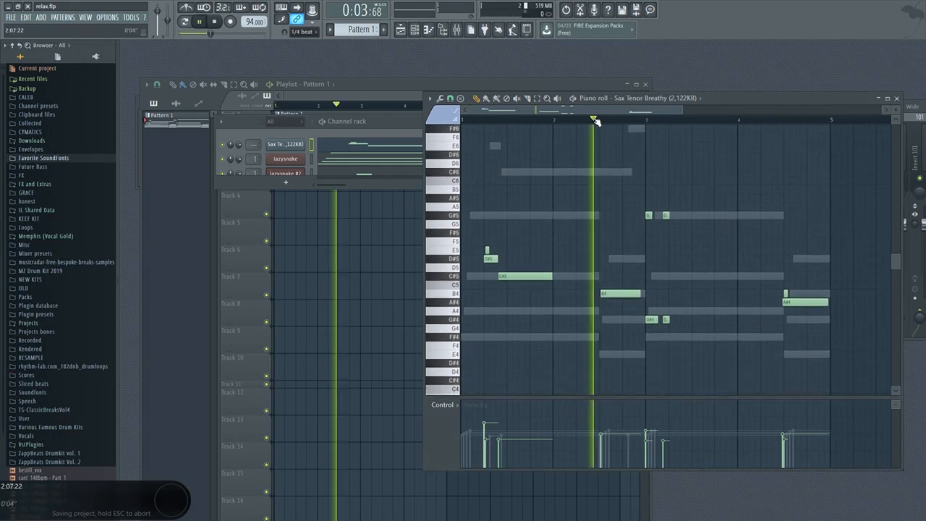
pyautogui.scroll(-1, 626, 299)
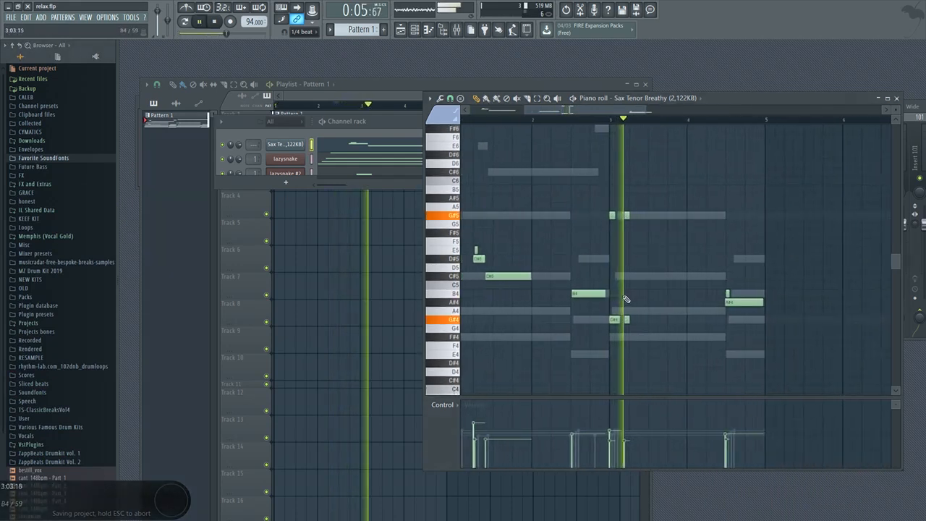
pyautogui.scroll(2, 631, 286)
pyautogui.scroll(-3, 649, 226)
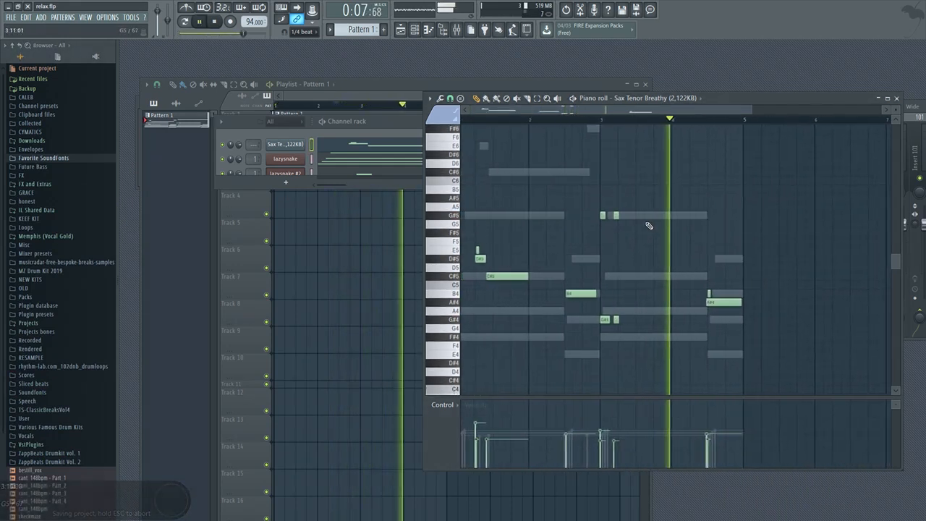
pyautogui.scroll(2, 649, 226)
pyautogui.click(550, 117)
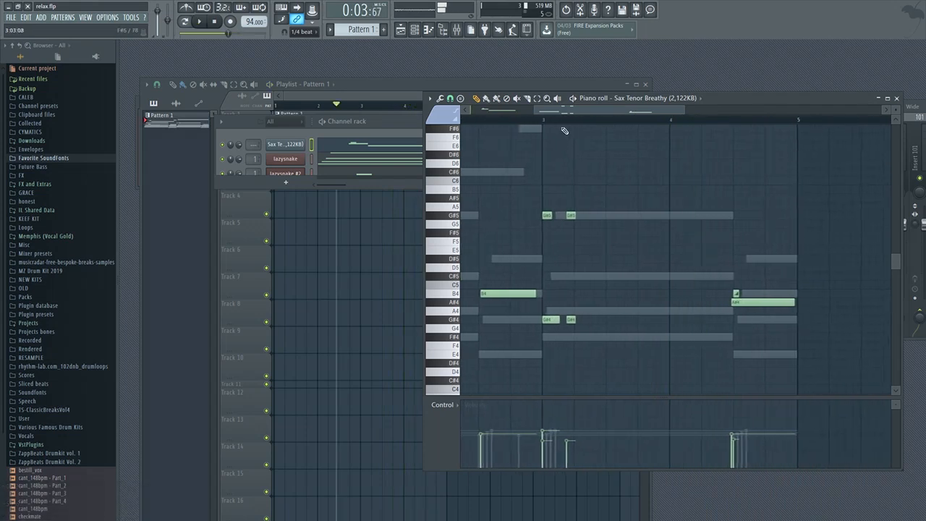
# Try a note 0:02:06 long at 3:09:00 after the short G#4 notes, on A4 and on F#4.
pyautogui.click(610, 311)
pyautogui.press('space')
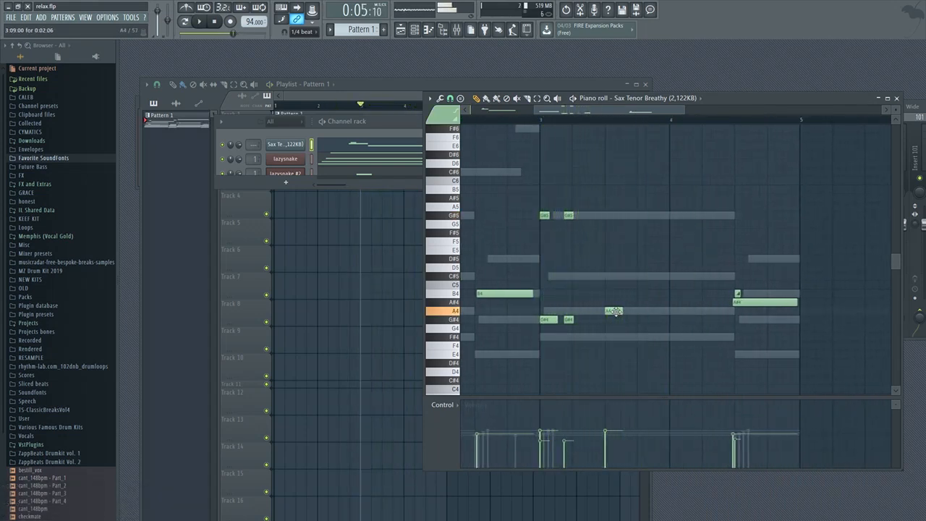
pyautogui.press('space')
pyautogui.moveTo(614, 281); pyautogui.dragTo(622, 336)
pyautogui.scroll(-3, 621, 342)
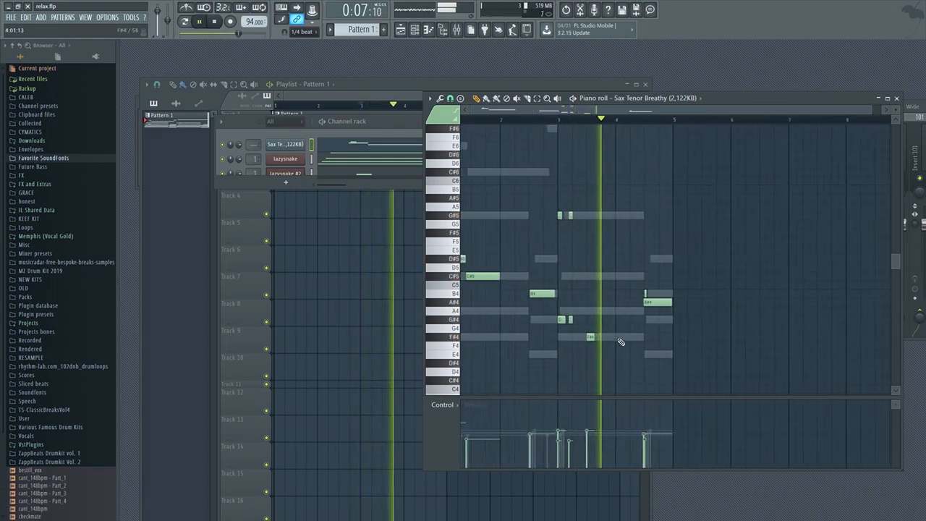
# Replace the F#4 note with an A4 note 0:02:06 long at 3:09:00.
pyautogui.scroll(4, 587, 343)
pyautogui.press('space')
pyautogui.rightClick(628, 363)
pyautogui.press('space')
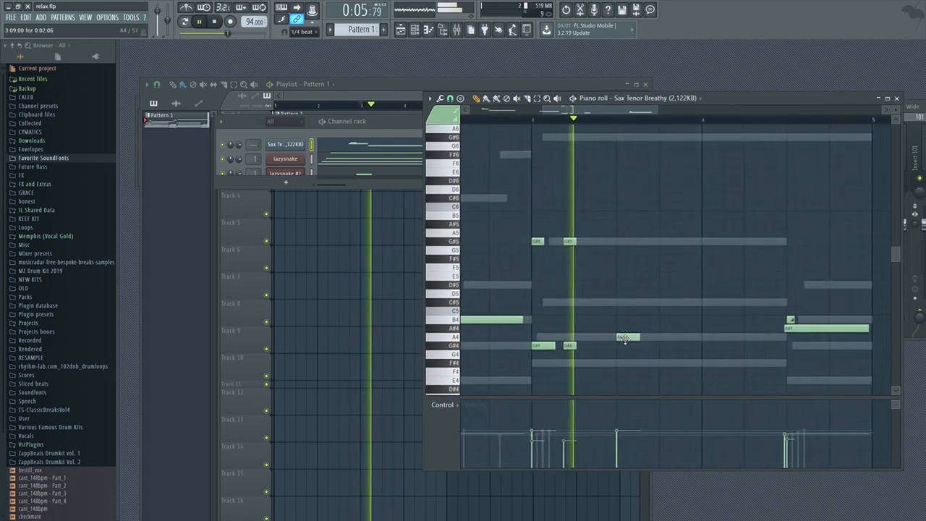
# Replace the A4 note at 3:09:00 with a G#4 note 0:11:06 long and play the pattern.
pyautogui.click(616, 336)
pyautogui.rightClick(723, 337)
pyautogui.press('space')
pyautogui.click(617, 345)
pyautogui.press('space')
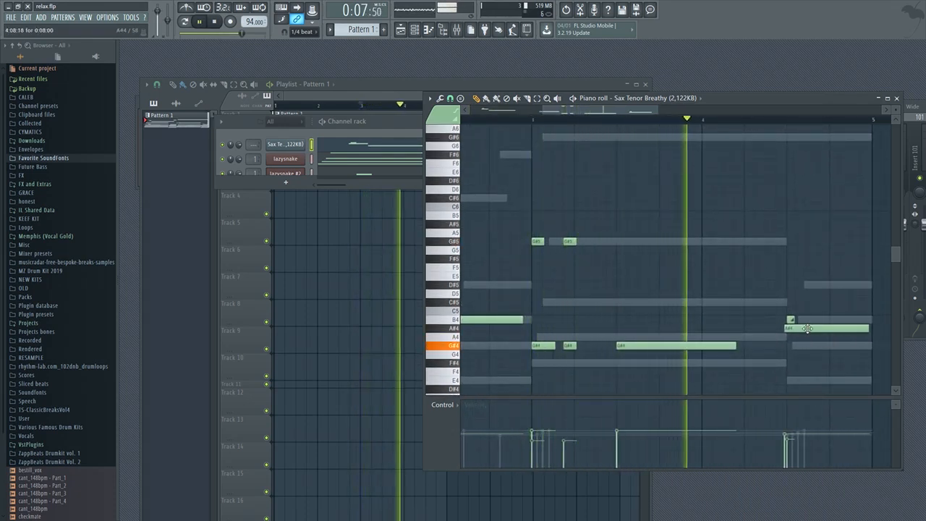
# Shorten the long G#4 note at 3:09:00 to about half a bar and trim the end of the final A#4 note slightly.
pyautogui.press('e')
pyautogui.moveTo(785, 299); pyautogui.dragTo(848, 378)
pyautogui.scroll(-3, 696, 289)
pyautogui.click(478, 98)
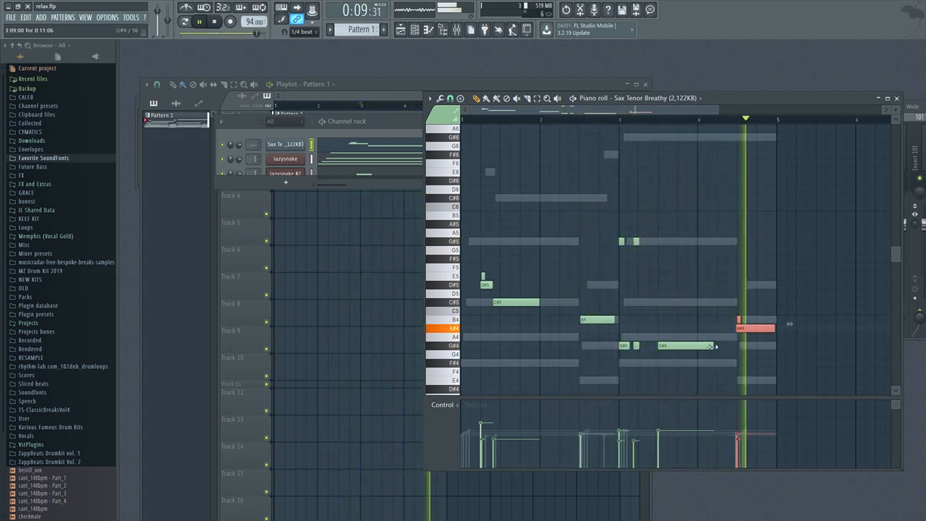
pyautogui.moveTo(712, 346); pyautogui.dragTo(696, 356)
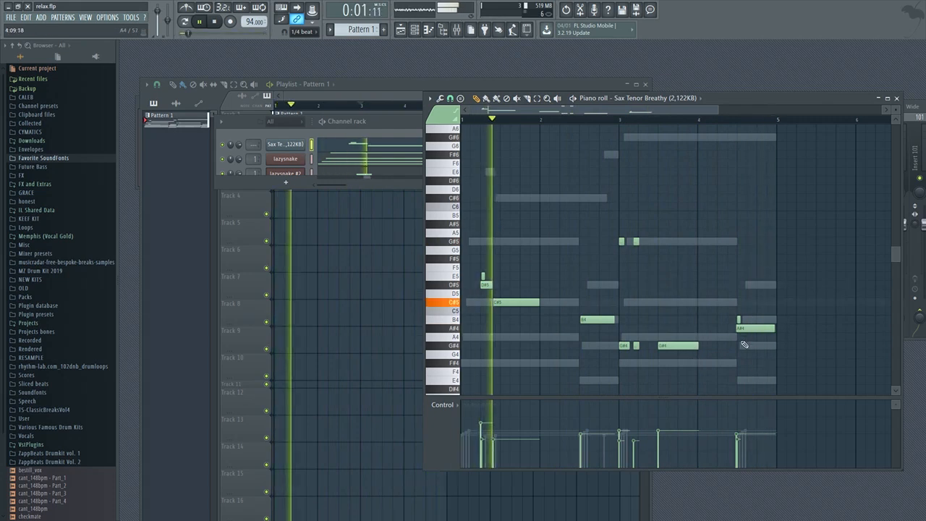
pyautogui.press('space')
pyautogui.moveTo(774, 329); pyautogui.dragTo(768, 330)
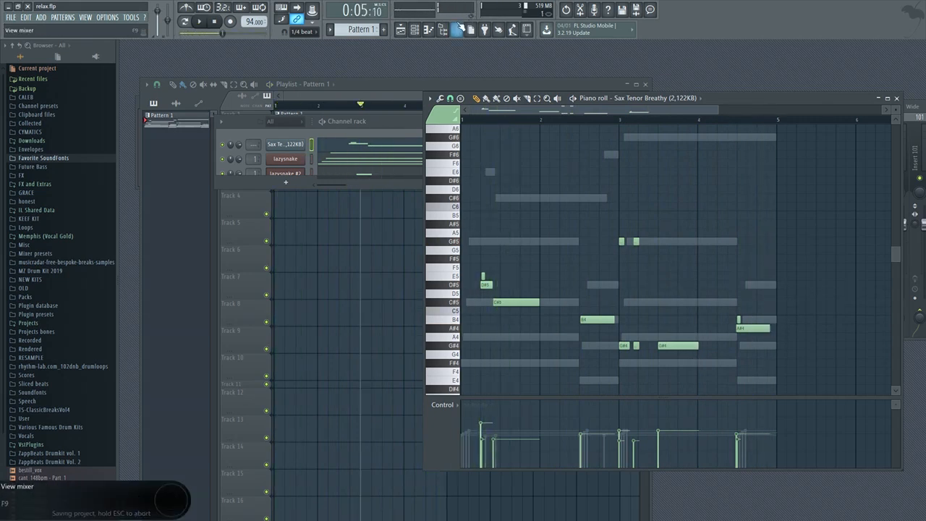
# Open the mixer, route the Sax Tenor Breathy channel to insert 2 and play the pattern.
pyautogui.click(457, 29)
pyautogui.click(396, 164)
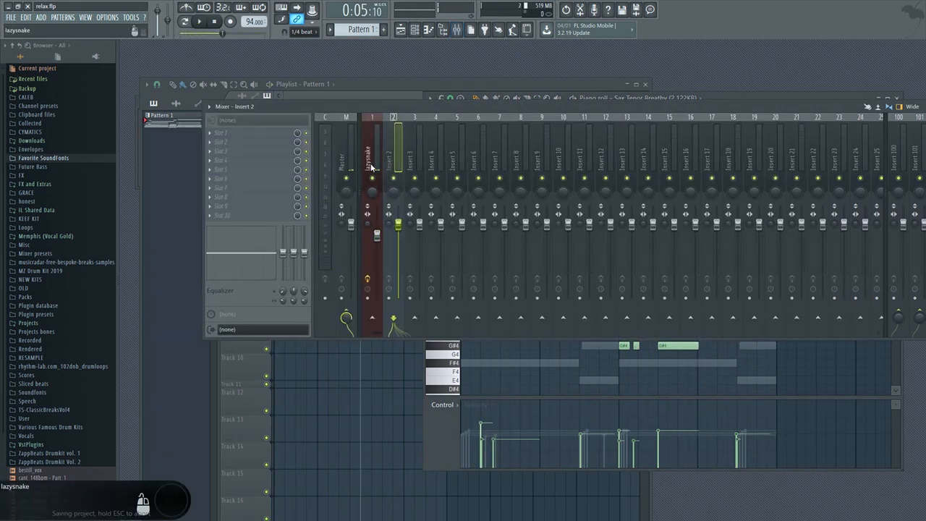
pyautogui.click(371, 166)
pyautogui.click(399, 169)
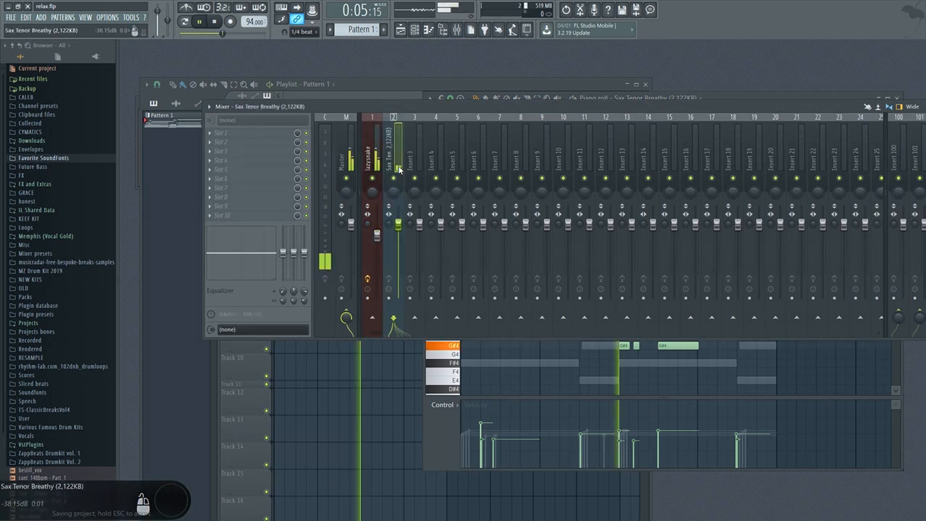
# Copy the iZotope Vinyl effect with its settings from the lazysnake mixer track to the Sax Tenor Breathy track.
pyautogui.click(376, 177)
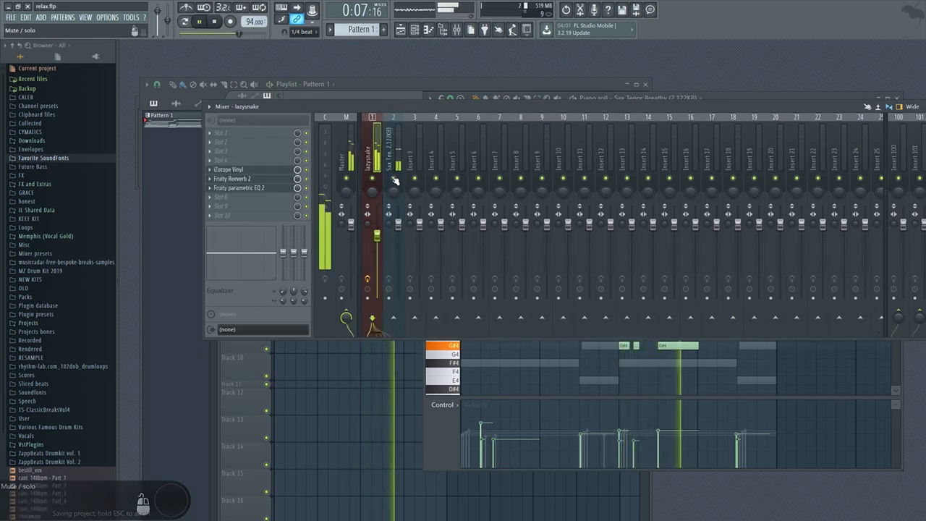
pyautogui.click(213, 170)
pyautogui.moveTo(228, 169); pyautogui.dragTo(390, 158)
pyautogui.click(372, 150)
pyautogui.click(210, 169)
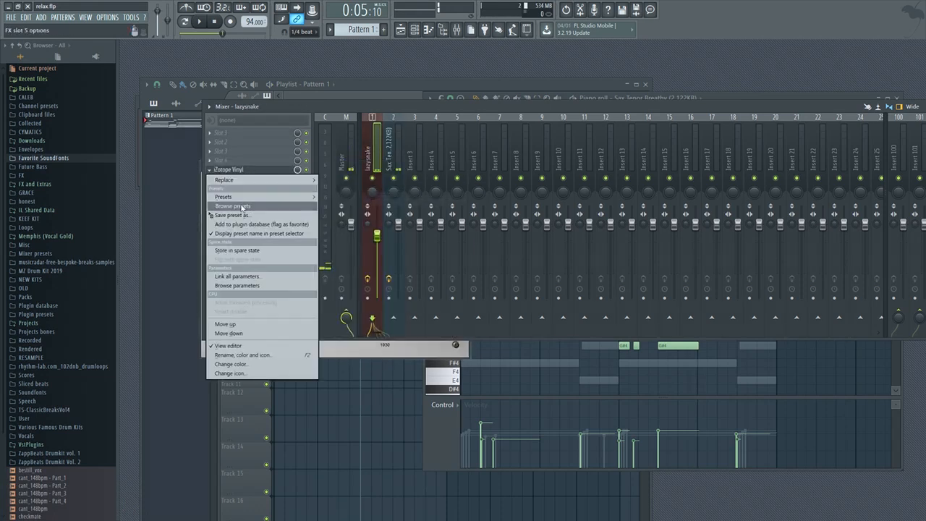
pyautogui.moveTo(228, 170); pyautogui.dragTo(394, 239)
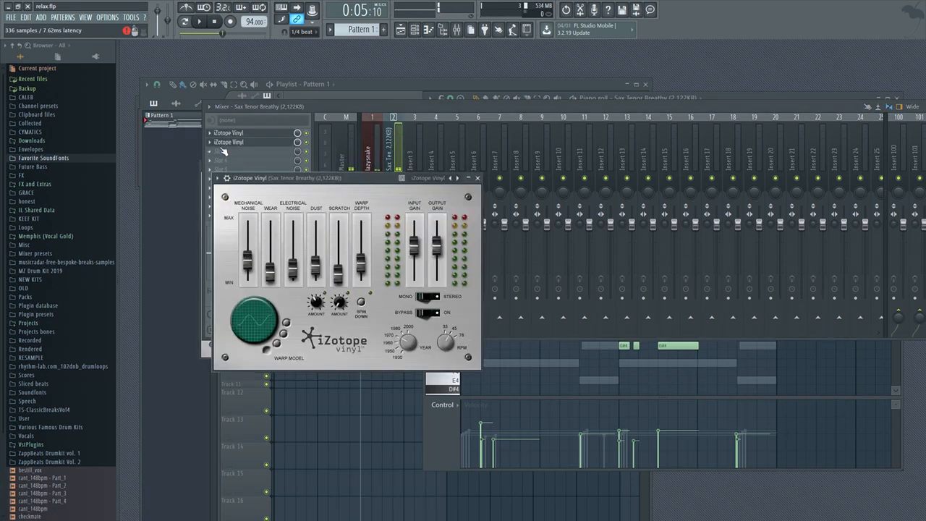
# Remove the duplicate iZotope Vinyl from effect slot 2 of the sax track and solo that track.
pyautogui.click(211, 142)
pyautogui.moveTo(221, 153)
pyautogui.click(347, 32)
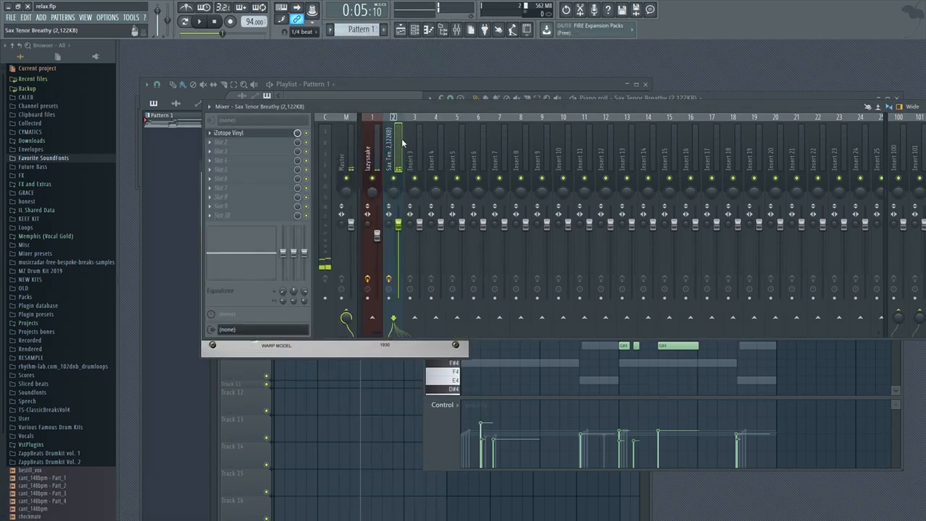
pyautogui.click(394, 177)
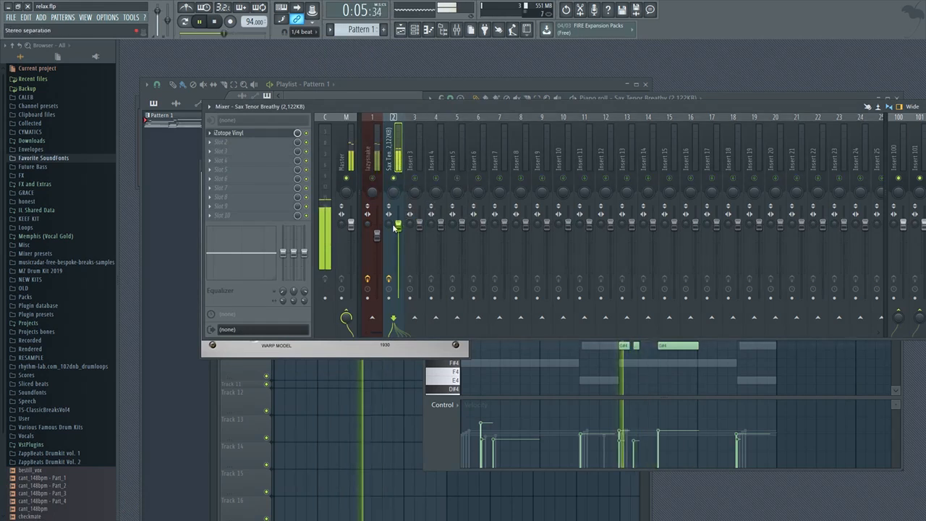
# Load Fruity Reeverb 2 into effect slot 2 of the sax track and raise its wet level to about 49%.
pyautogui.click(211, 144)
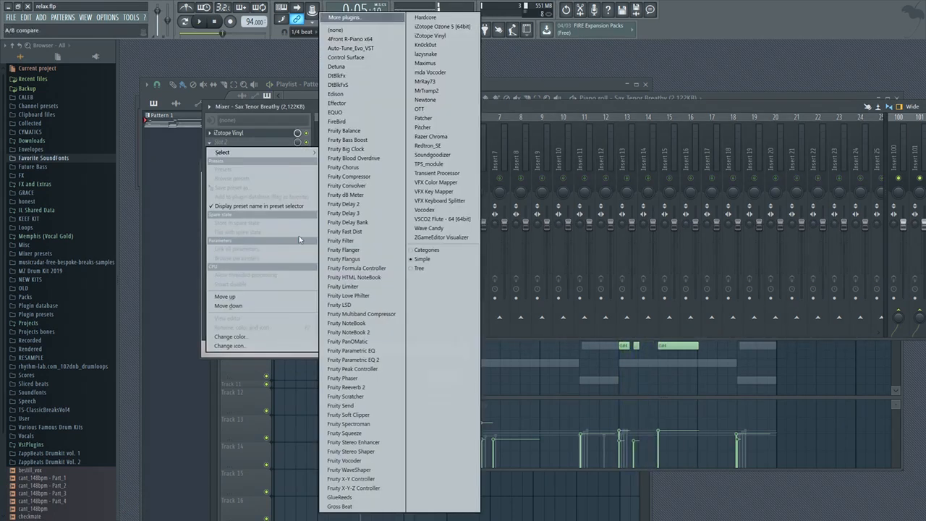
pyautogui.click(396, 390)
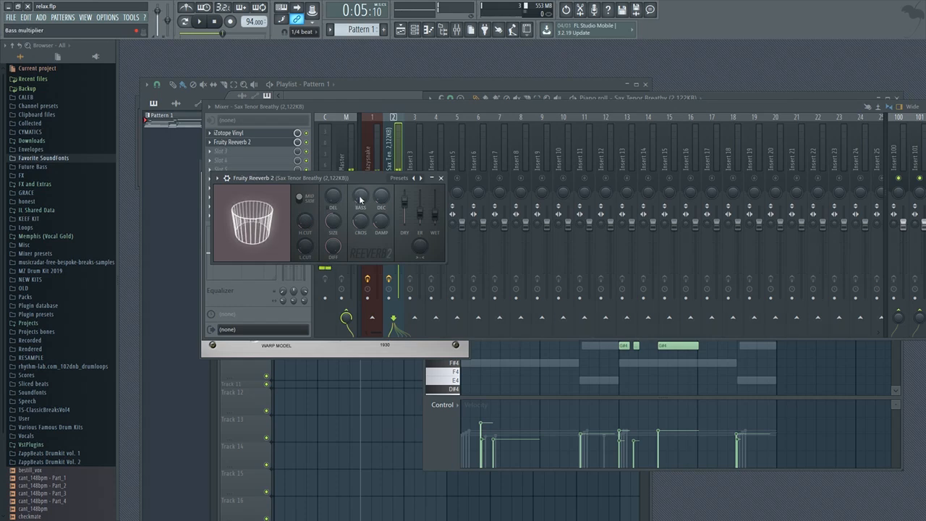
pyautogui.press('Escape')
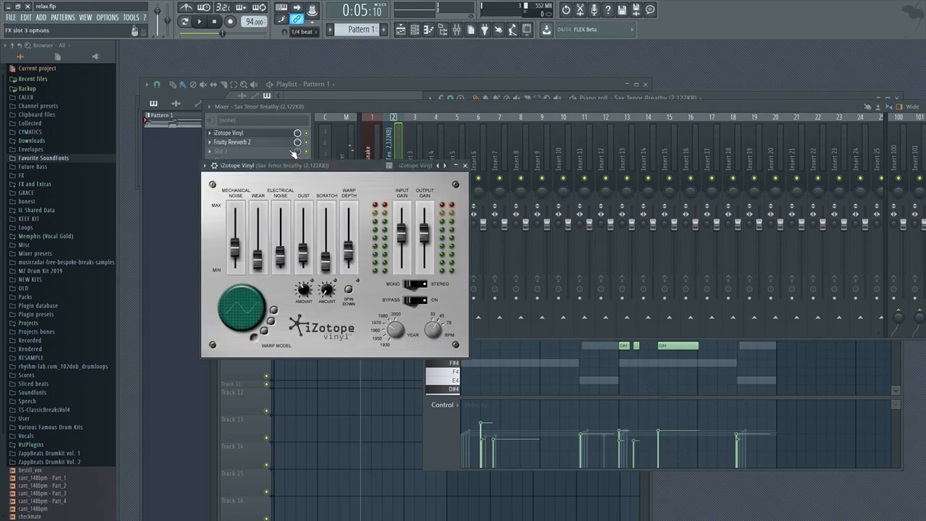
pyautogui.click(246, 142)
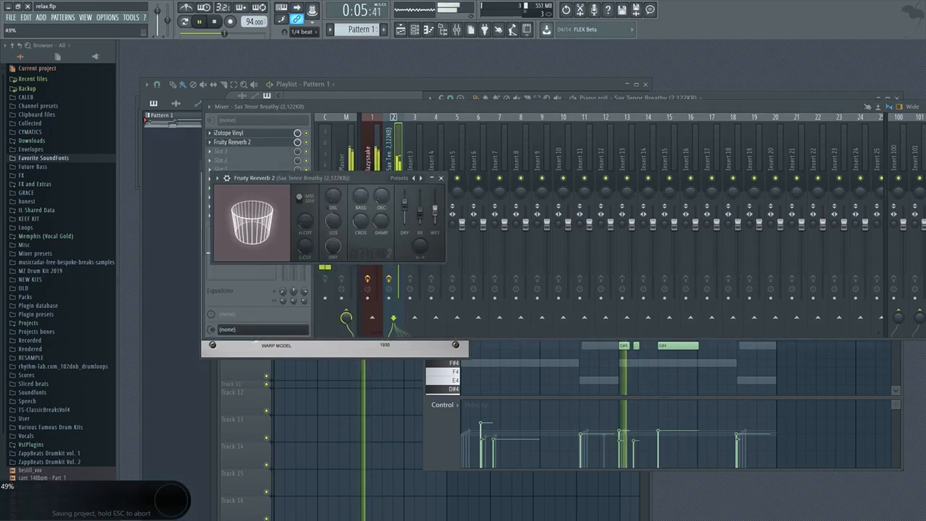
# Lower the sax track's volume slightly and adjust its stereo separation while listening to the pattern.
pyautogui.press('F6')
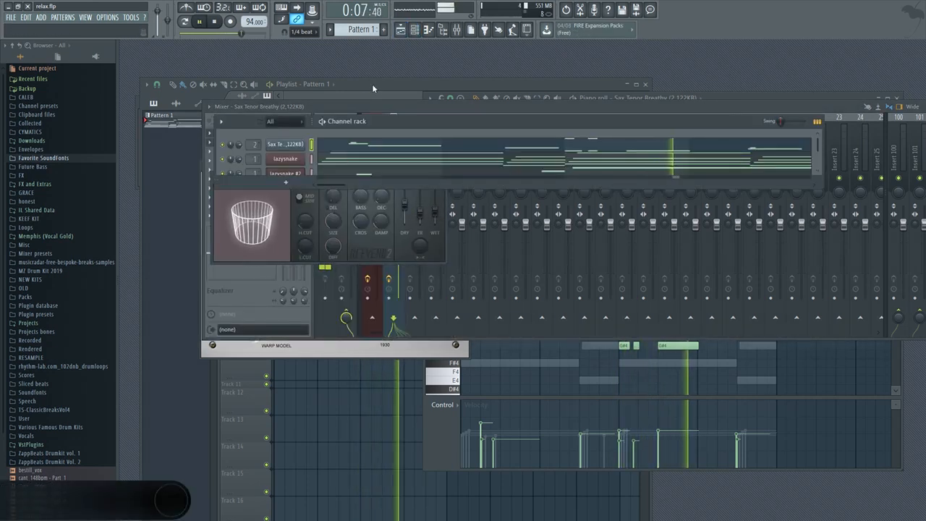
pyautogui.click(401, 30)
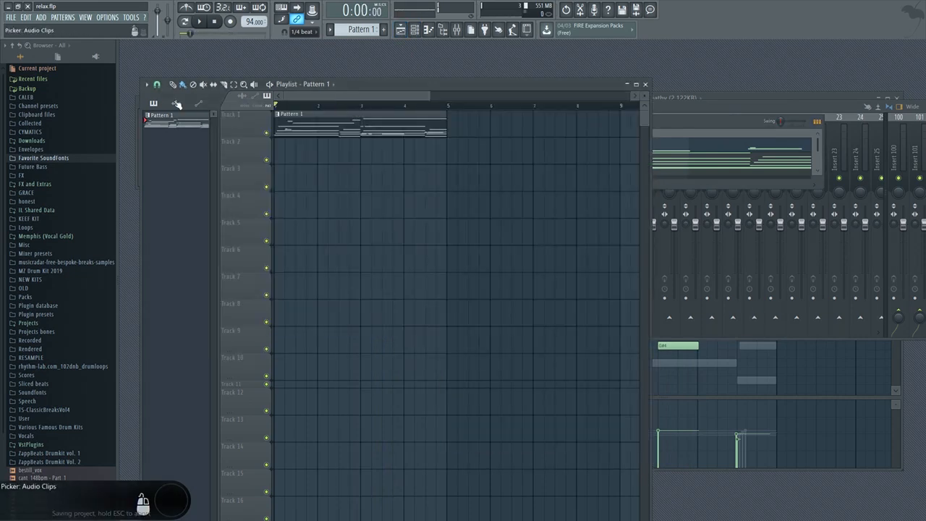
pyautogui.click(805, 121)
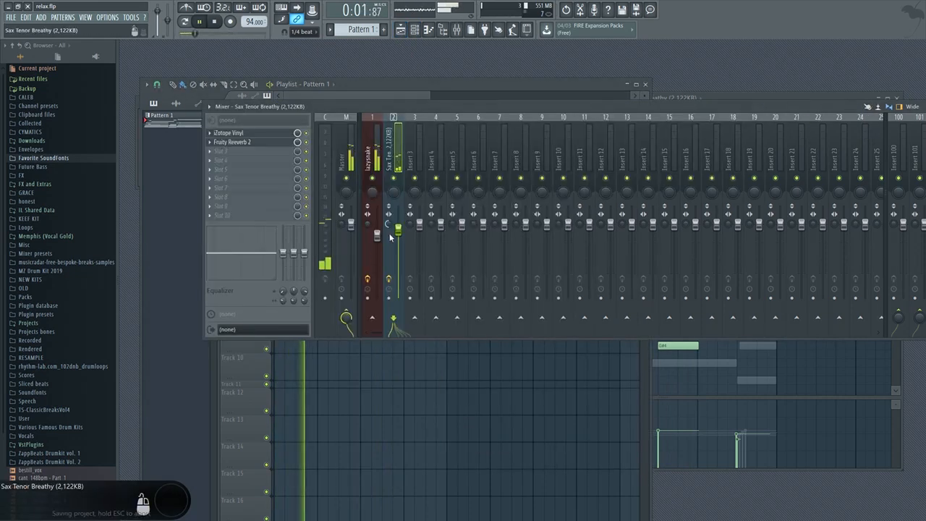
pyautogui.click(239, 133)
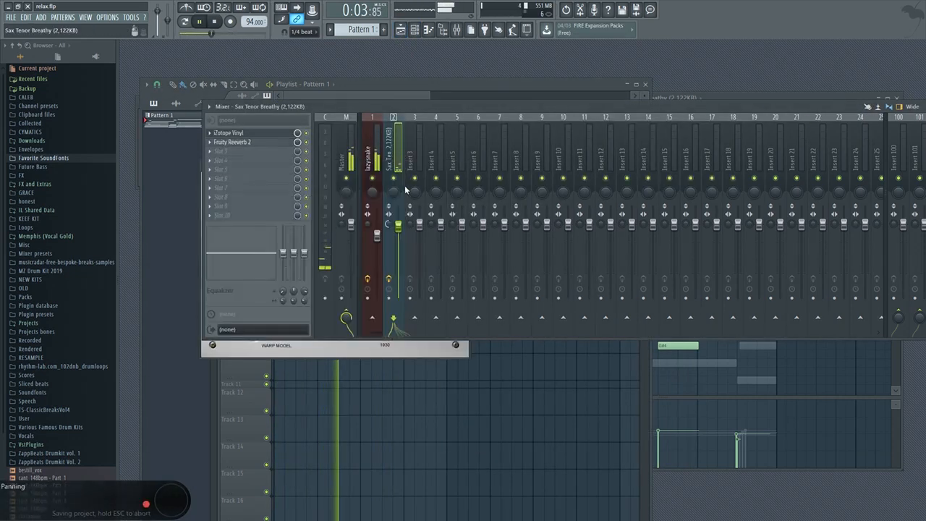
pyautogui.press('F9')
pyautogui.press('F6')
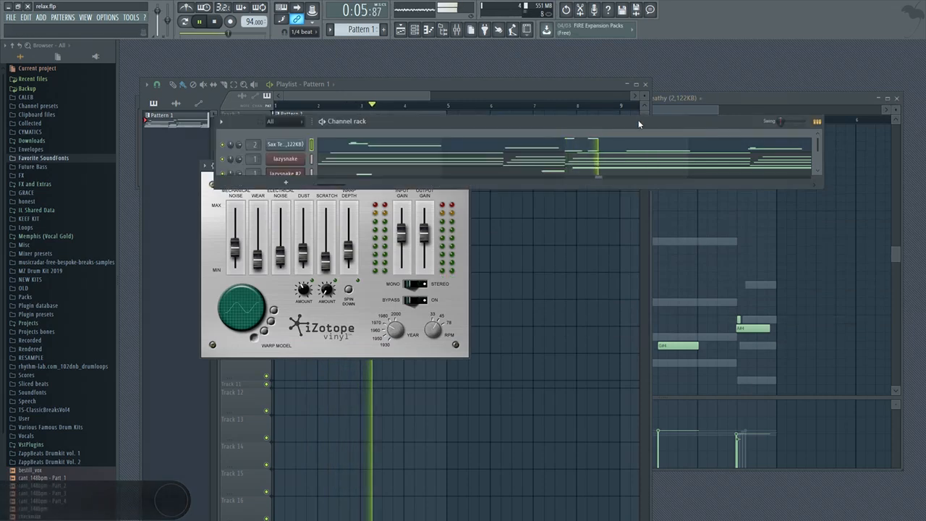
pyautogui.press('F9')
pyautogui.press('space')
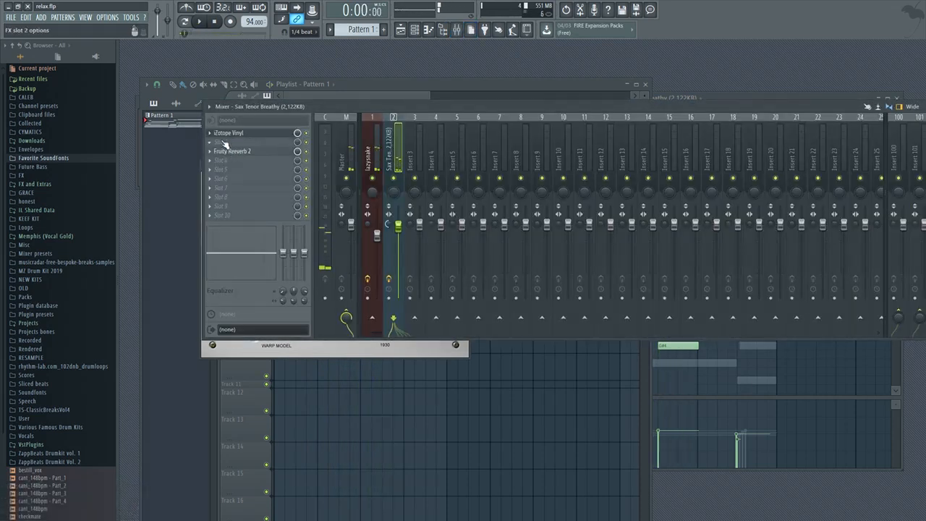
# Try Fruity Delay 3 in effect slot 2 of the sax track, then replace it with Fruity Delay 2.
pyautogui.click(225, 144)
pyautogui.click(380, 213)
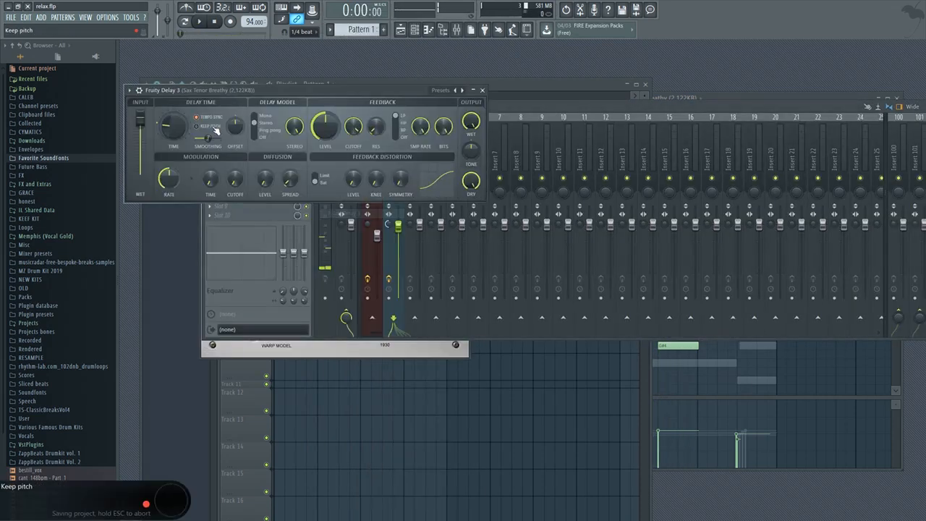
pyautogui.click(218, 143)
pyautogui.moveTo(217, 153)
pyautogui.click(355, 208)
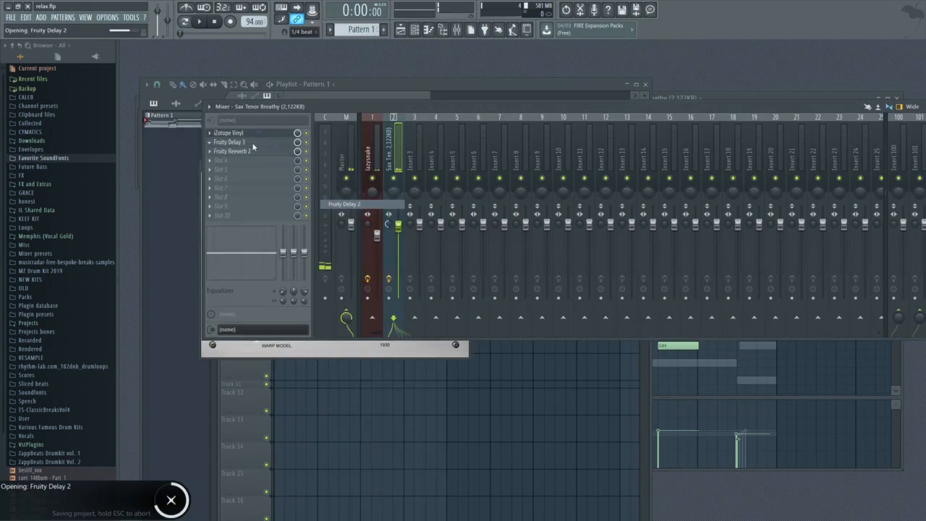
# Load a Stereo effect preset in Fruity Delay 2 and set its delay time to 4 steps.
pyautogui.click(125, 93)
pyautogui.moveTo(231, 114)
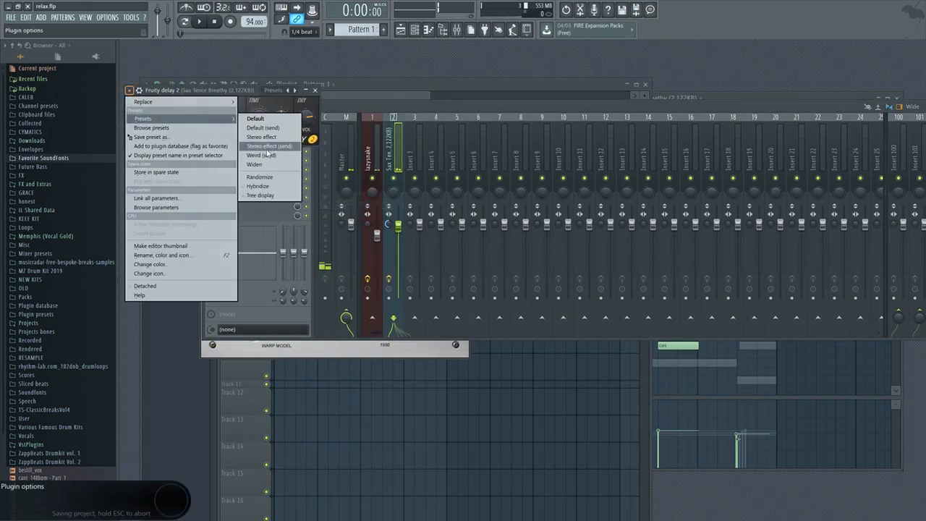
pyautogui.click(266, 143)
pyautogui.rightClick(244, 119)
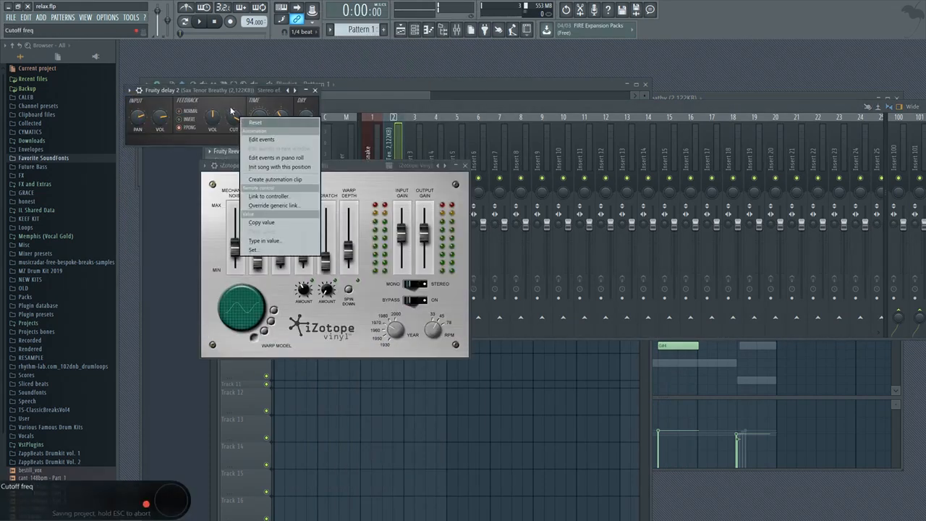
pyautogui.rightClick(232, 116)
pyautogui.rightClick(268, 121)
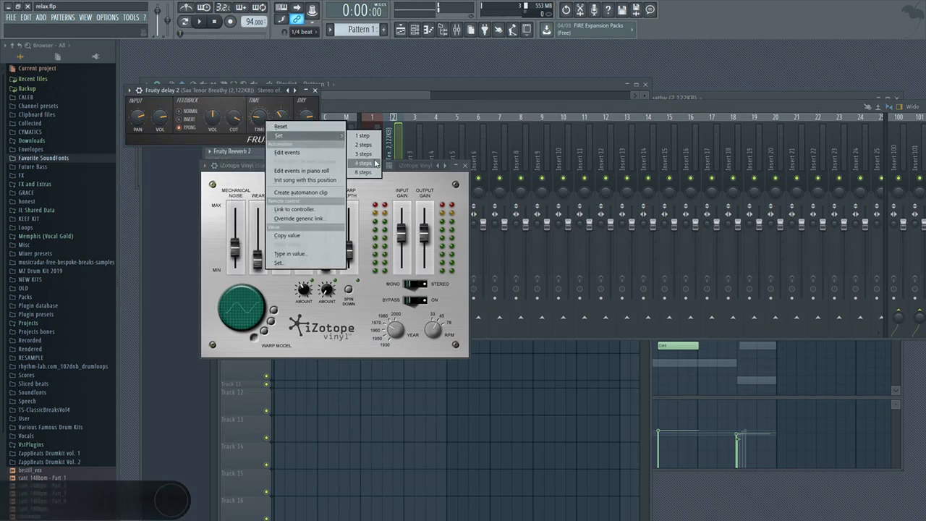
pyautogui.click(371, 165)
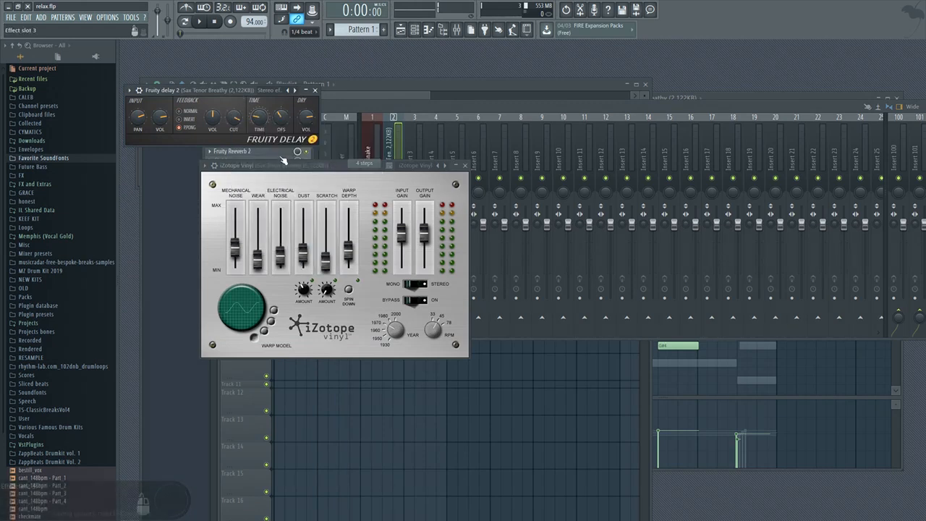
pyautogui.rightClick(260, 121)
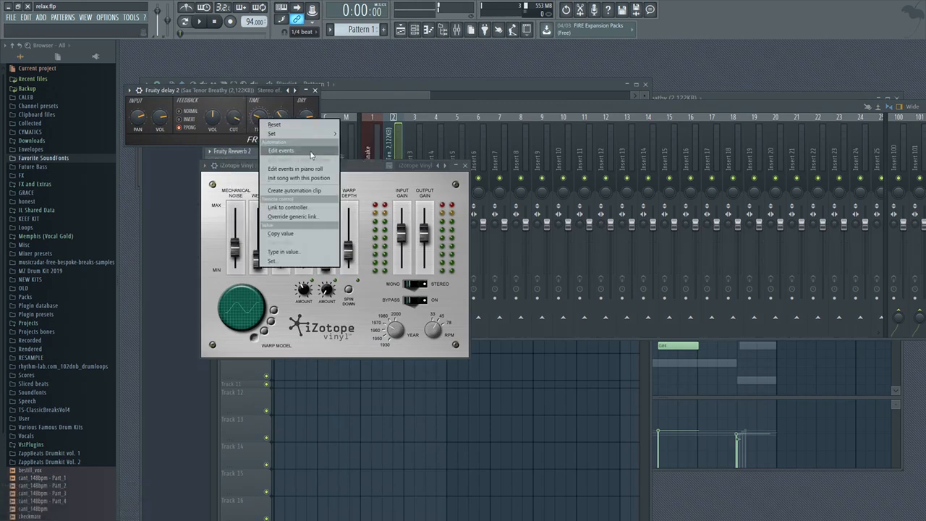
pyautogui.click(350, 160)
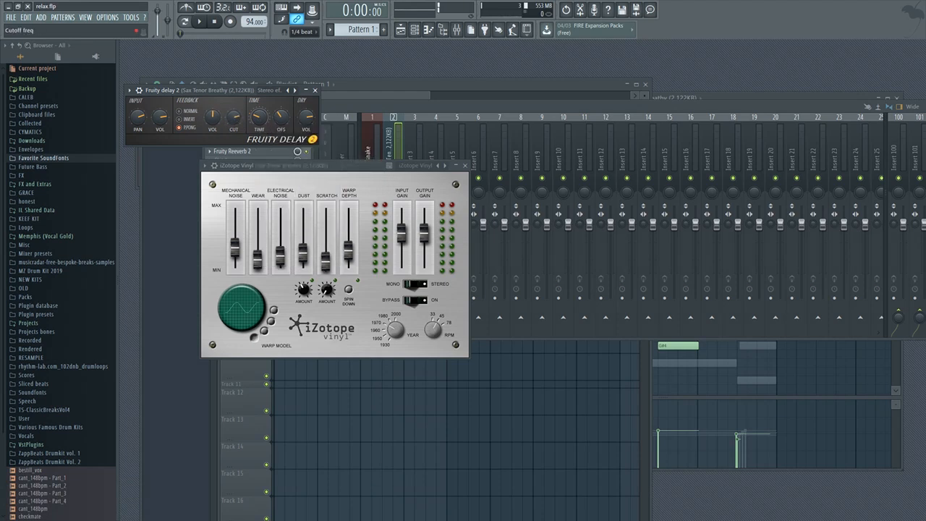
# Play the pattern and lower the sax mixer track's volume to about 83% (-4.0 dB).
pyautogui.click(385, 145)
pyautogui.press('space')
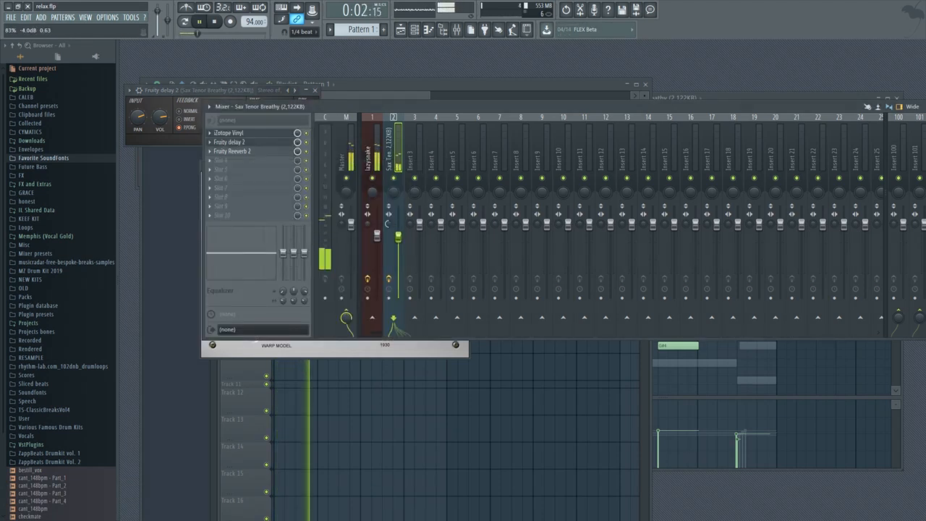
pyautogui.click(239, 134)
# Turn down the input and feedback volumes of Fruity Delay 2 on the sax track and save the project.
pyautogui.click(231, 142)
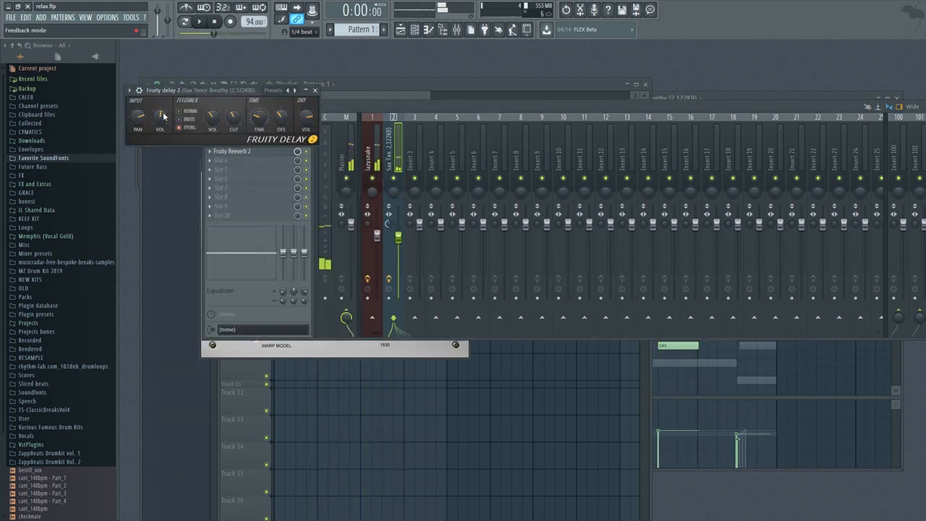
pyautogui.hotkey('ctrl', 's')
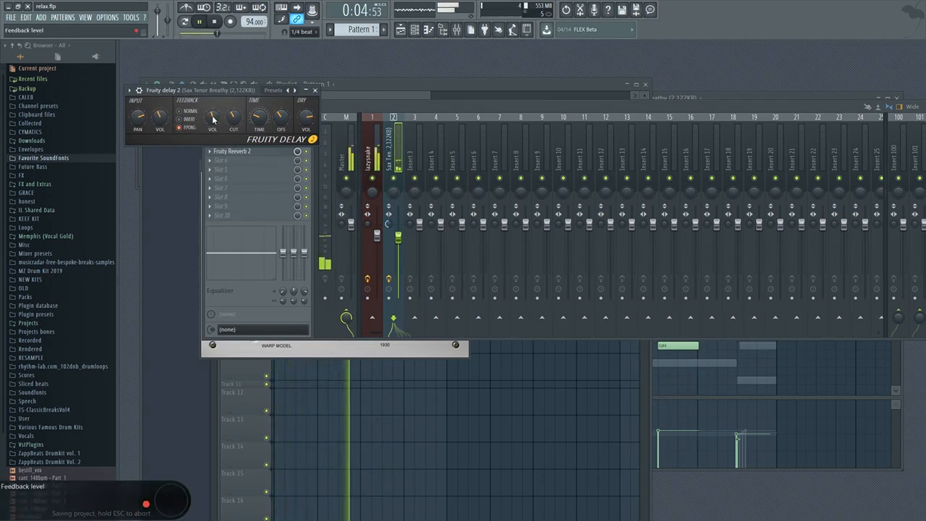
# Listen to the sax mix with the mixer in view, bring the playlist forward and stop playback.
pyautogui.click(395, 160)
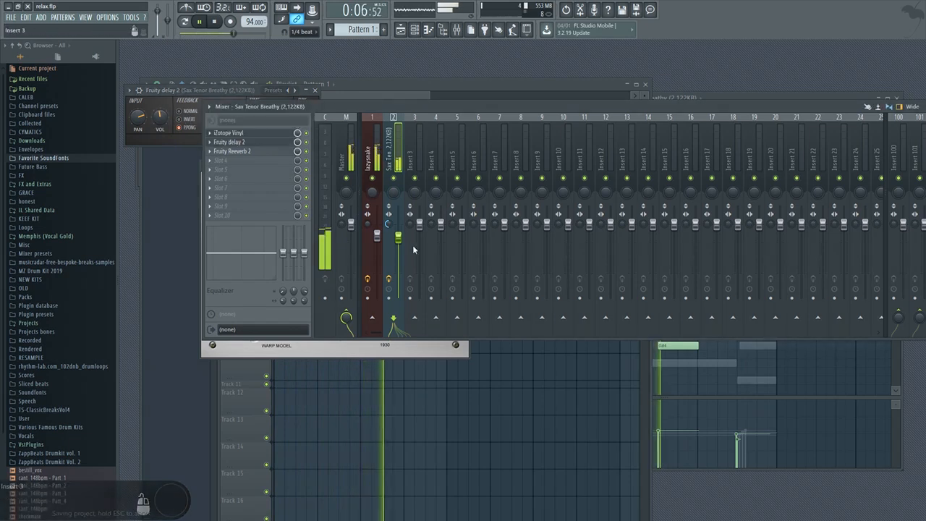
pyautogui.click(245, 403)
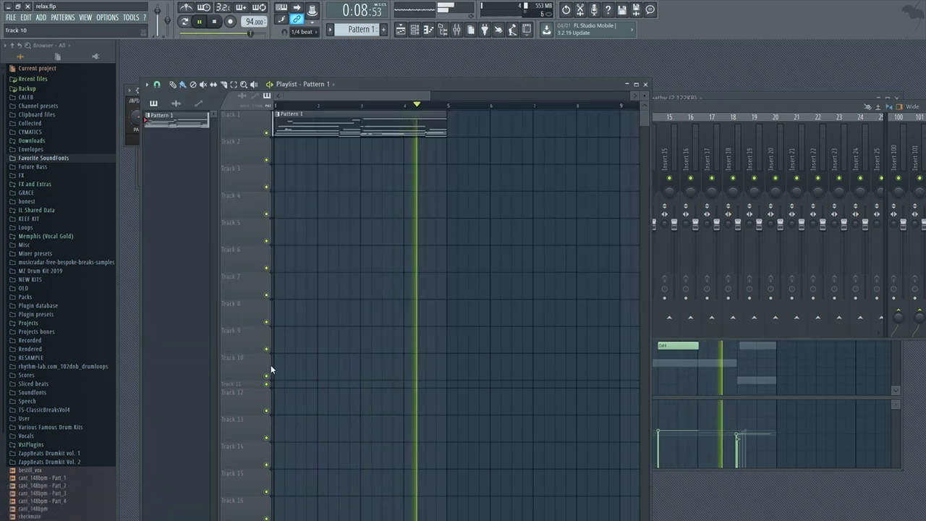
pyautogui.press('space')
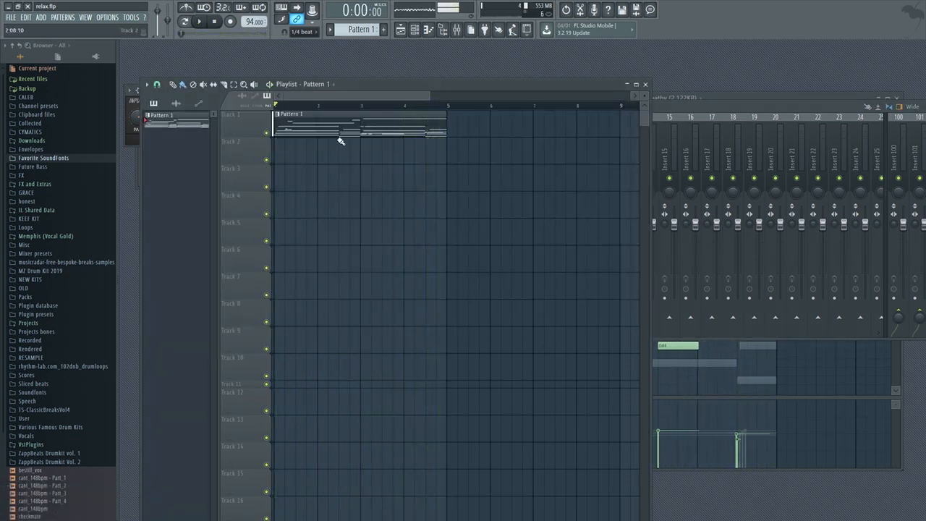
# Place a second Pattern 1 clip at bar 5 on Track 1 and move Pattern 1's Sax Tenor Breathy notes into a new Pattern 2.
pyautogui.moveTo(426, 144); pyautogui.dragTo(508, 117)
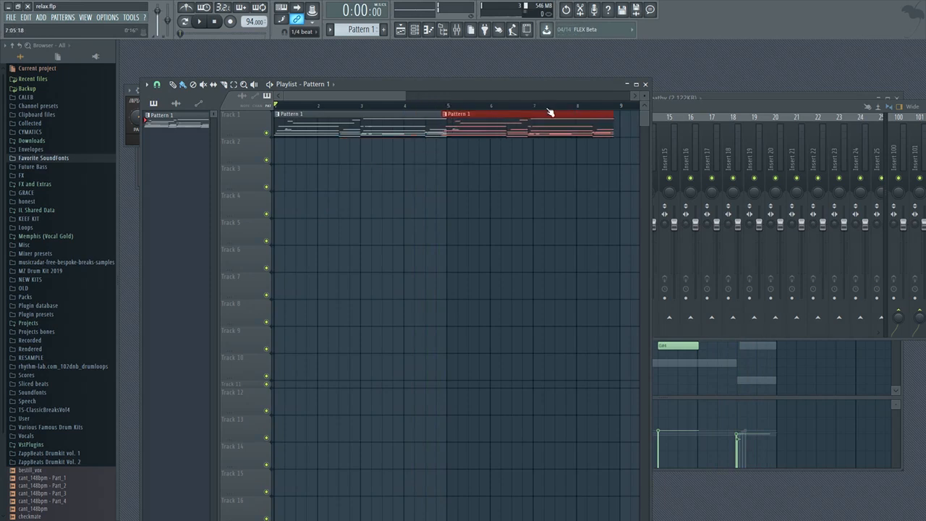
pyautogui.press('F5')
pyautogui.press('F9')
pyautogui.press('F6')
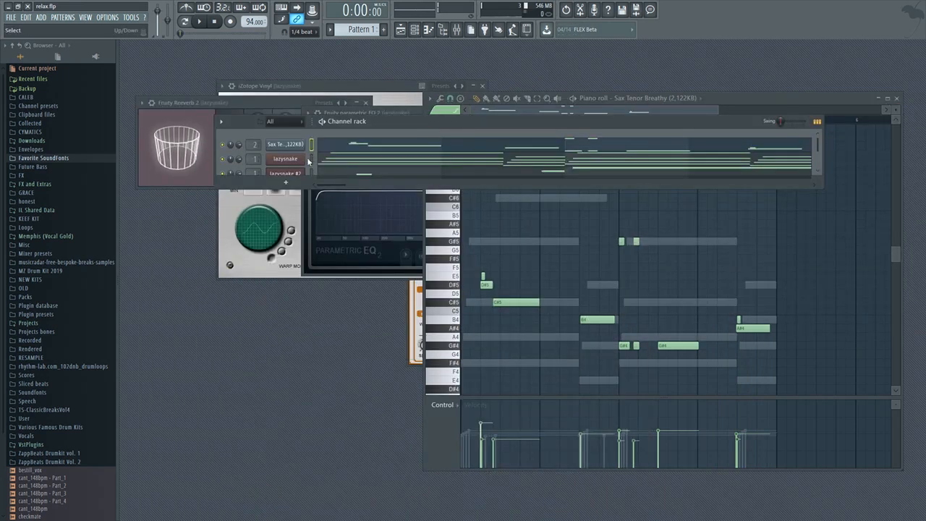
pyautogui.hotkey('ctrl', 'x')
pyautogui.click(384, 30)
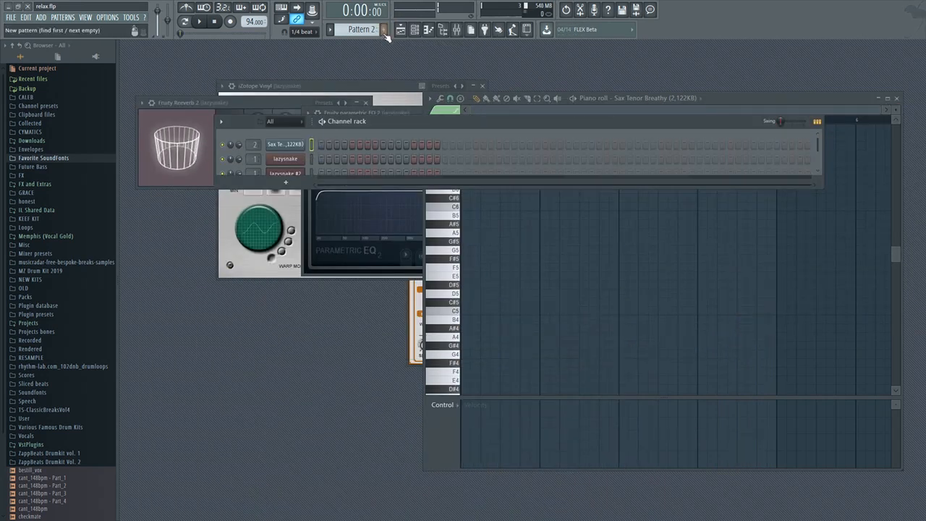
pyautogui.hotkey('ctrl', 'v')
# Place Pattern 2 at bar 1 on Track 2 and duplicate it beneath the second Pattern 1 clip.
pyautogui.click(403, 32)
pyautogui.moveTo(393, 168); pyautogui.dragTo(289, 125)
pyautogui.hotkey('ctrl', 'a')
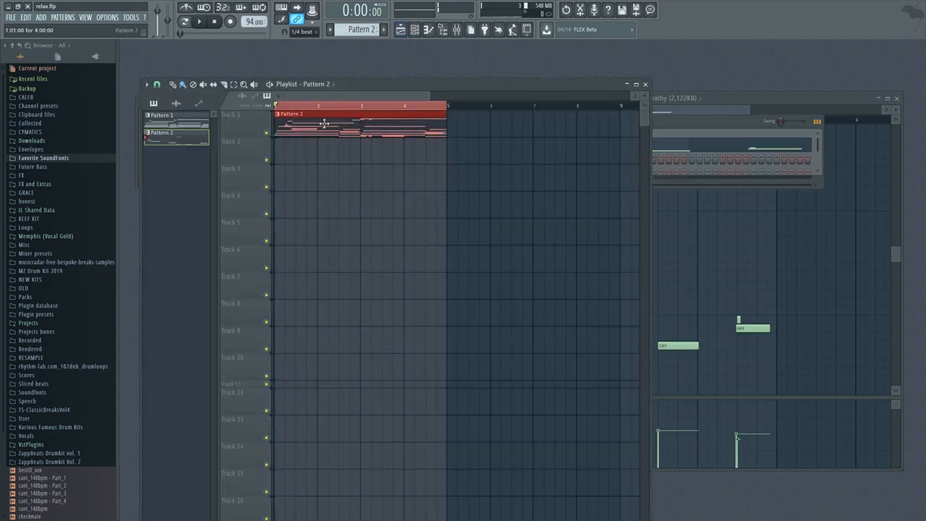
pyautogui.hotkey('ctrl', 'b')
pyautogui.moveTo(376, 122); pyautogui.dragTo(355, 141)
pyautogui.moveTo(451, 121); pyautogui.dragTo(457, 147)
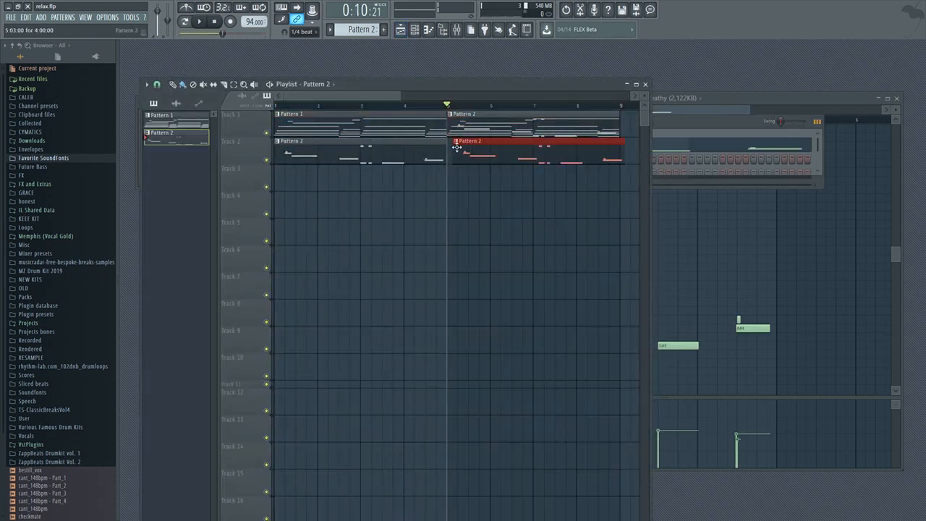
# Make the second Pattern 2 clip unique as Pattern 3 and delete its long C#5 sax note.
pyautogui.click(455, 142)
pyautogui.click(481, 206)
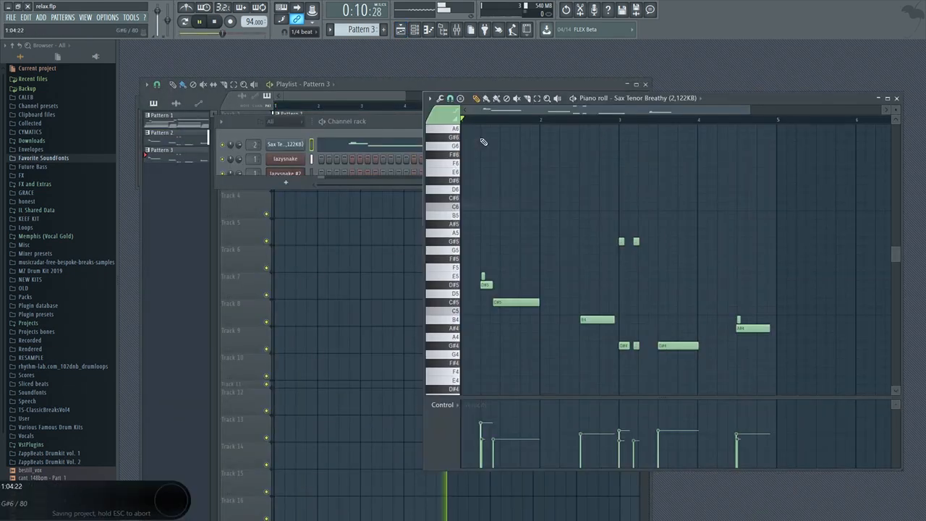
pyautogui.scroll(3, 487, 205)
pyautogui.press('space')
pyautogui.scroll(2, 483, 276)
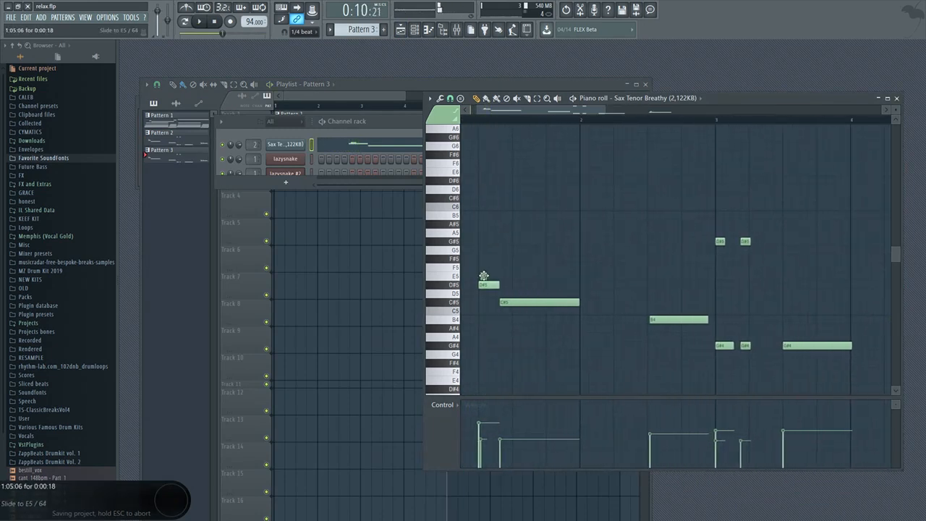
pyautogui.rightClick(535, 303)
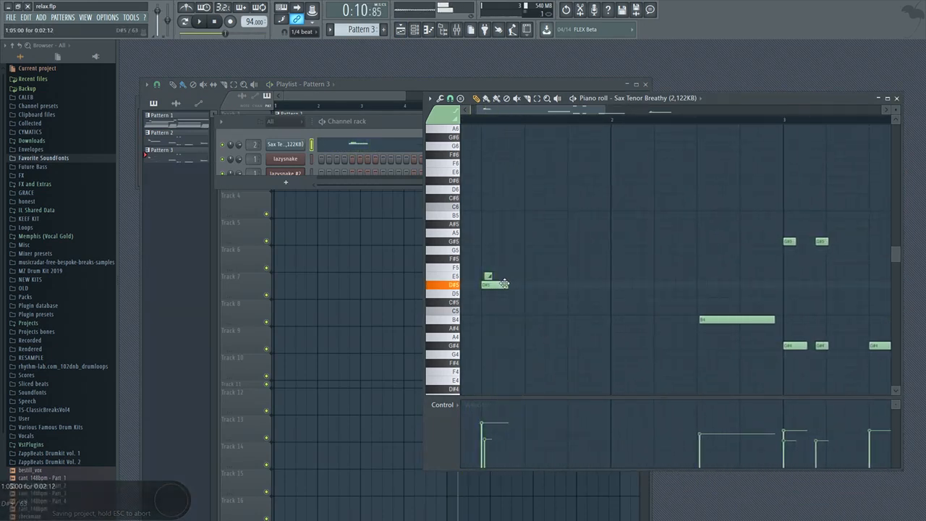
# Examine the LazySnake notes in Pattern 1 for reference and return to Pattern 3's sax notes.
pyautogui.scroll(-5, 525, 290)
pyautogui.press('space')
pyautogui.scroll(2, 529, 266)
pyautogui.press('space')
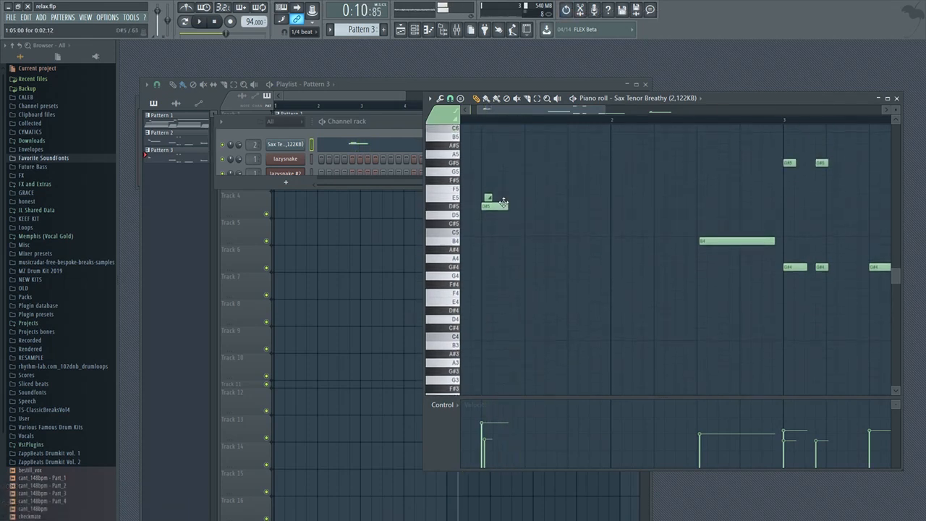
pyautogui.hscroll(5, 510, 199)
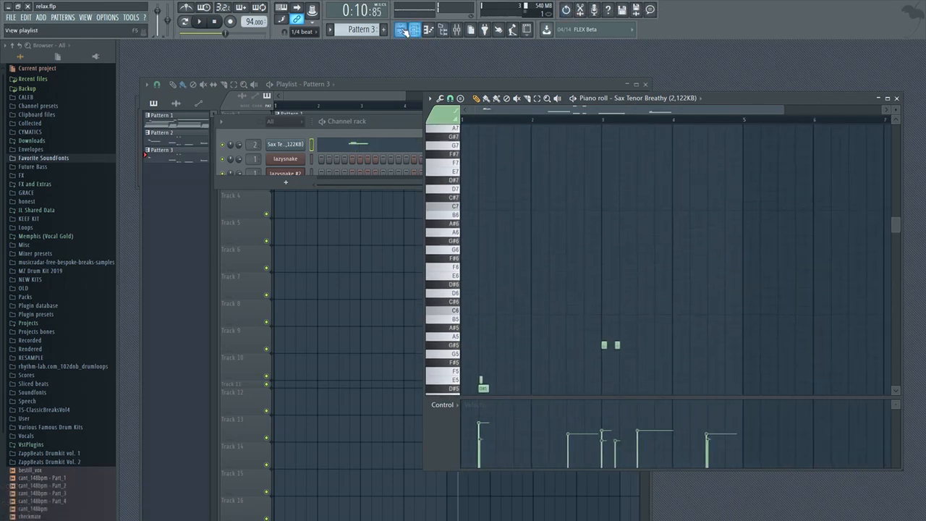
pyautogui.press('F5')
pyautogui.doubleClick(392, 132)
pyautogui.scroll(-1, 317, 163)
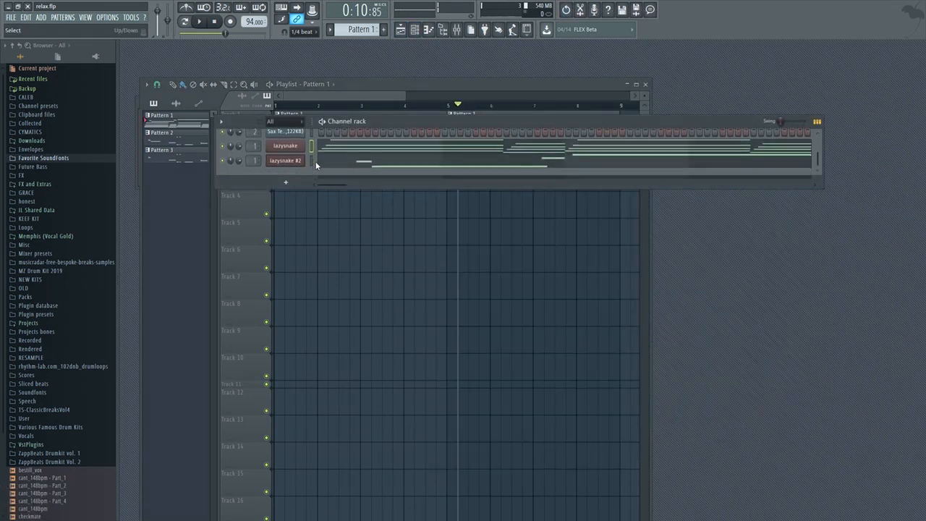
pyautogui.press('F5')
pyautogui.doubleClick(478, 160)
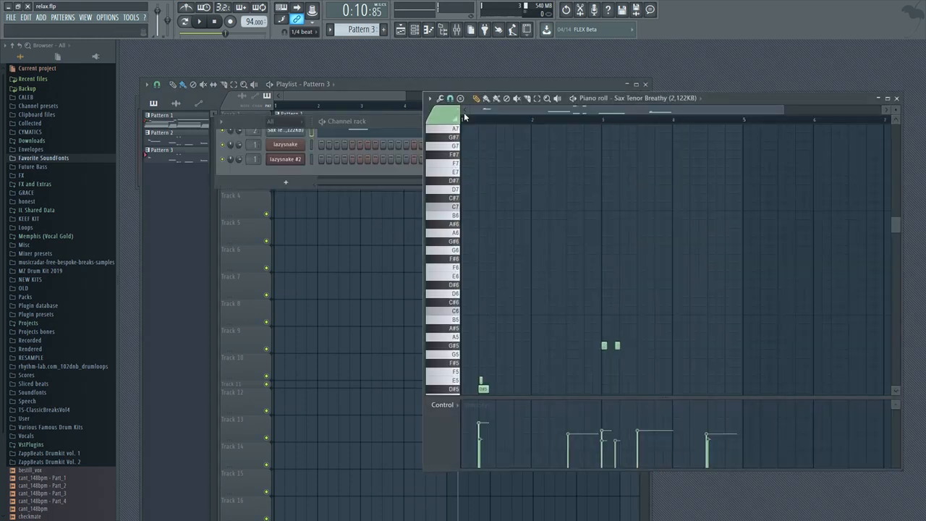
# Play Pattern 3 and lengthen its D#5 sax note to 0:07:12.
pyautogui.press('space')
pyautogui.scroll(-3, 562, 209)
pyautogui.scroll(3, 485, 281)
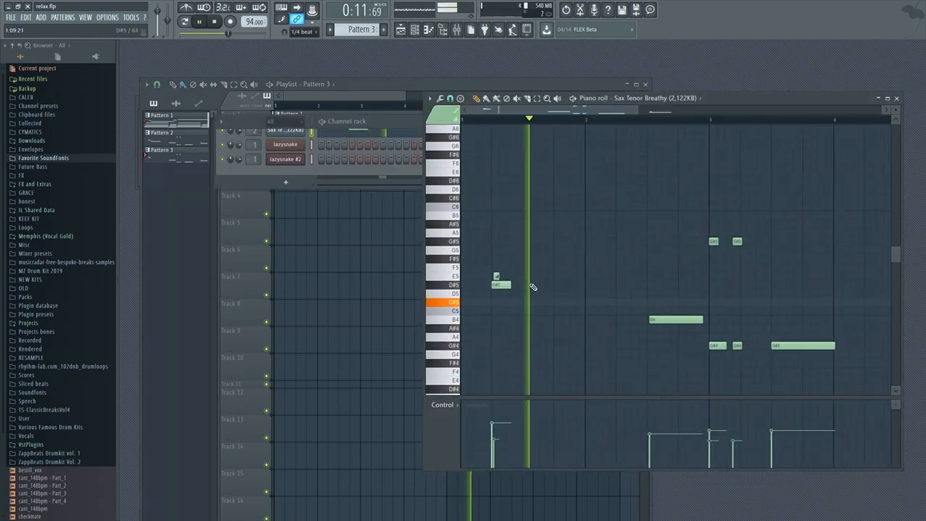
pyautogui.press('space')
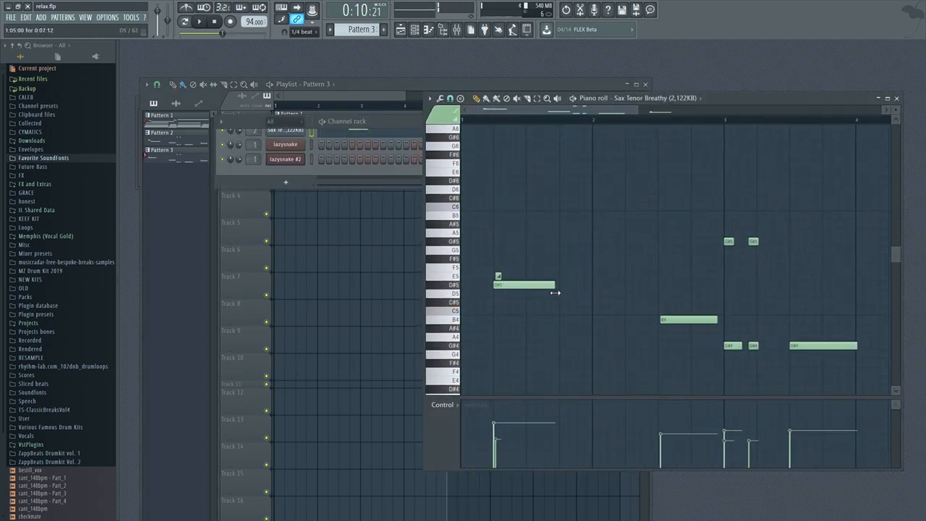
# Remove the stray Pattern 2 clip overlapping Pattern 1 at bar 5, keeping the first Pattern 2 clip on Track 2.
pyautogui.click(395, 267)
pyautogui.rightClick(397, 266)
pyautogui.moveTo(407, 160); pyautogui.dragTo(406, 214)
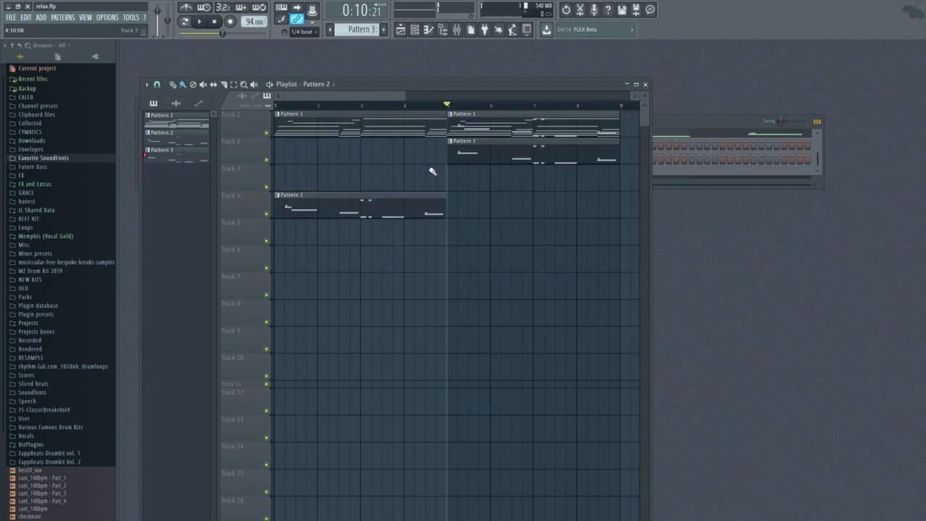
pyautogui.moveTo(468, 130); pyautogui.dragTo(492, 110)
pyautogui.moveTo(421, 202); pyautogui.dragTo(432, 149)
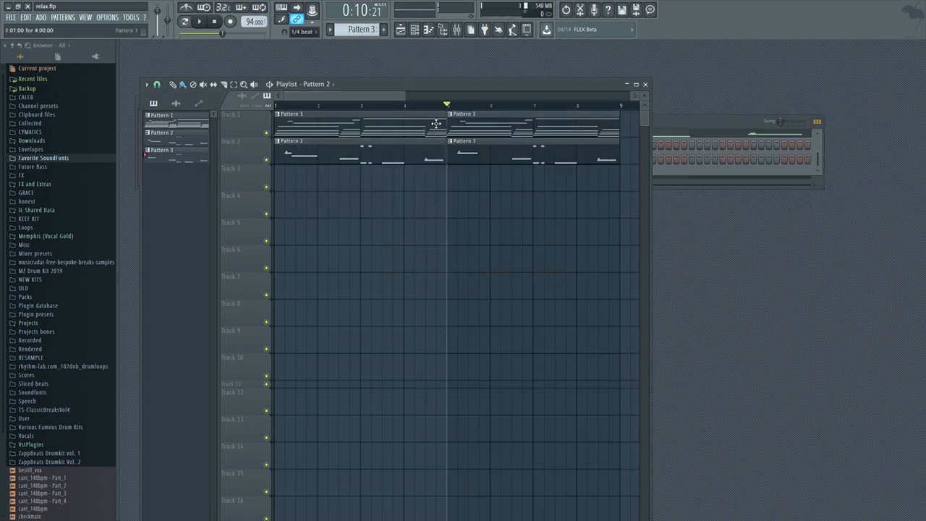
# Reopen Pattern 3's sax notes and add G#5 and B5 notes following the D#5 note while it plays.
pyautogui.doubleClick(471, 155)
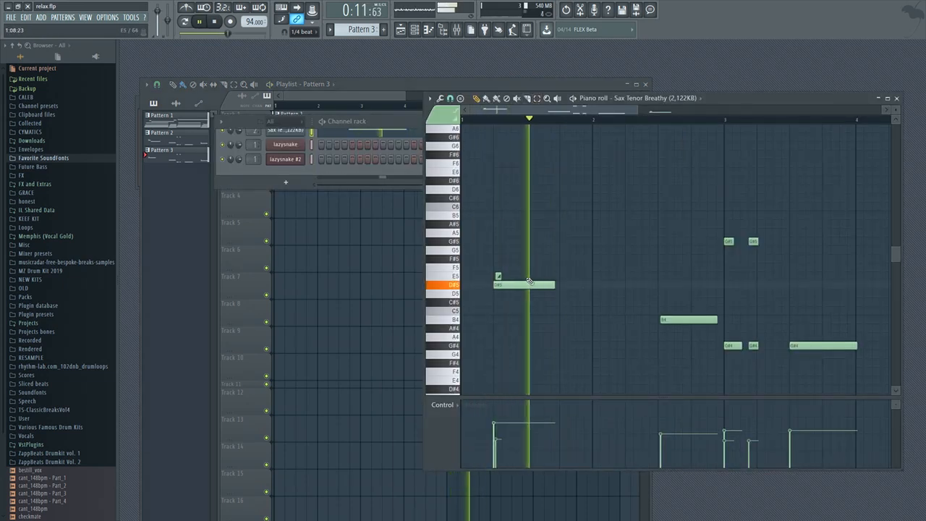
pyautogui.press('space')
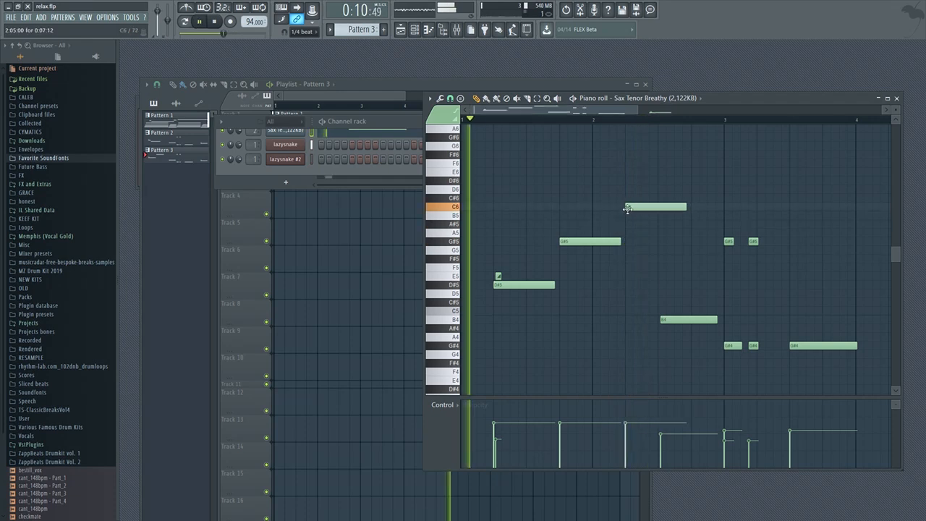
pyautogui.scroll(5, 627, 213)
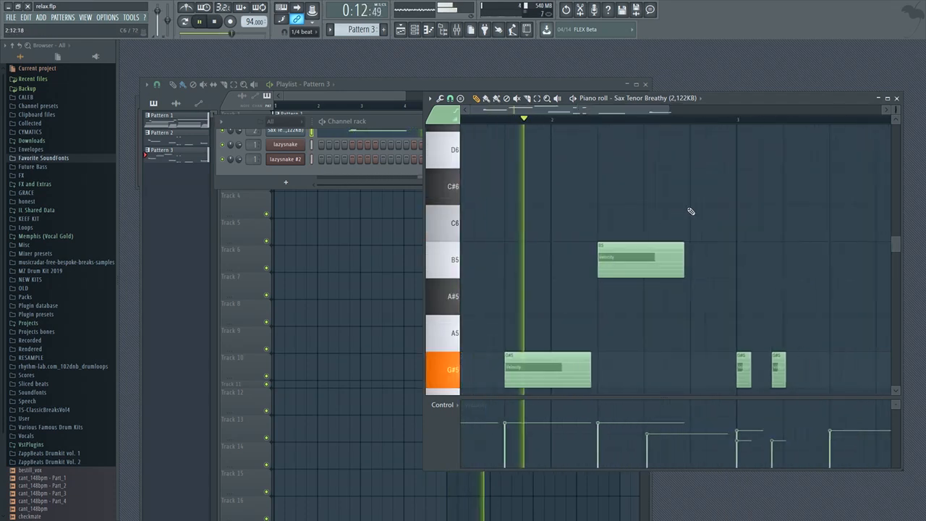
pyautogui.scroll(-3, 691, 211)
pyautogui.scroll(-4, 828, 167)
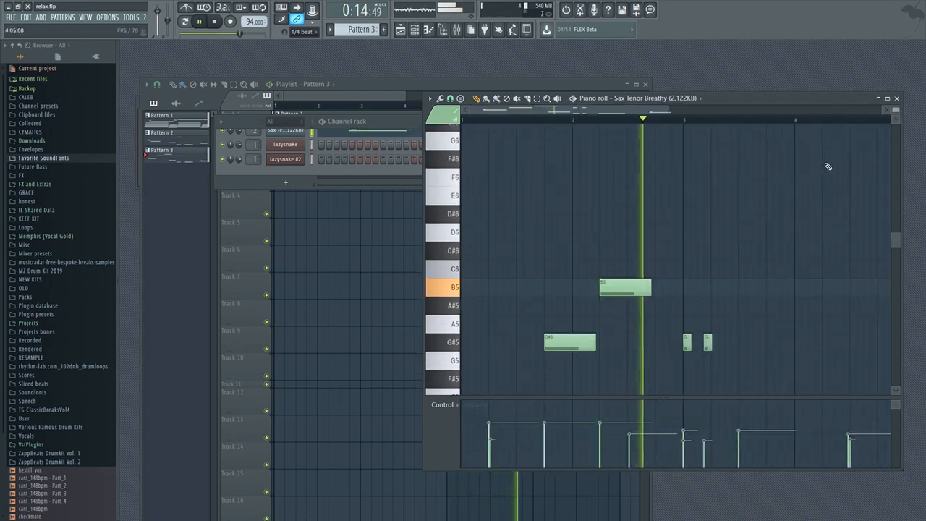
pyautogui.scroll(-5, 584, 241)
pyautogui.scroll(3, 584, 241)
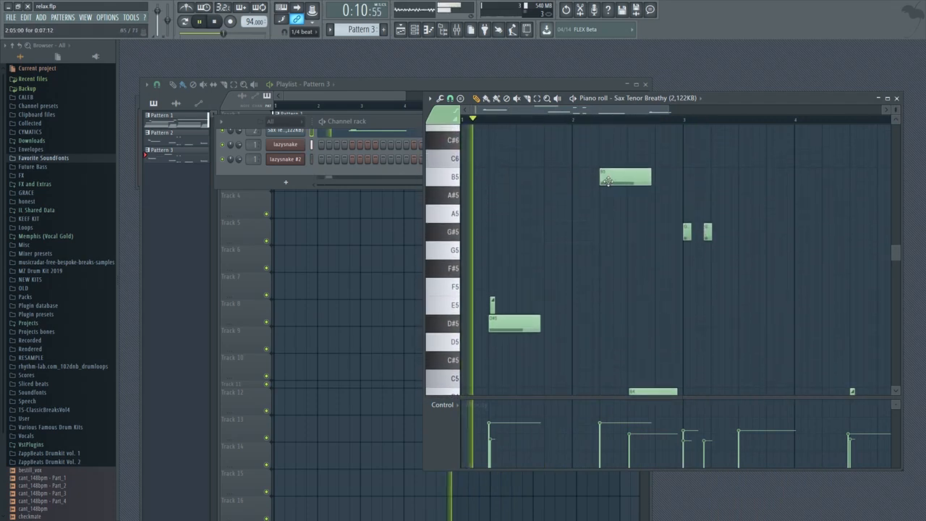
# Shorten the new G#5 and B5 notes to 0:04:12 and position B5 at the second beat of bar 2.
pyautogui.moveTo(608, 180); pyautogui.dragTo(554, 198)
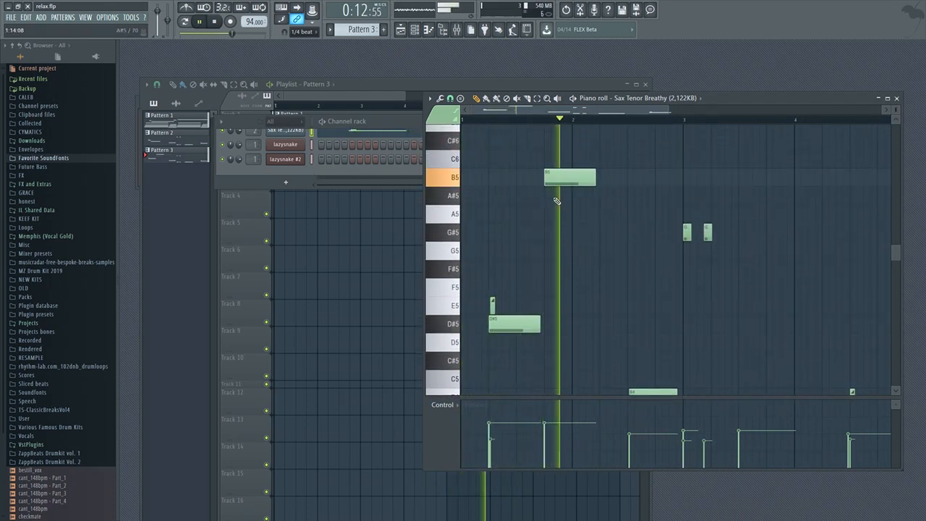
pyautogui.moveTo(562, 224); pyautogui.dragTo(557, 240)
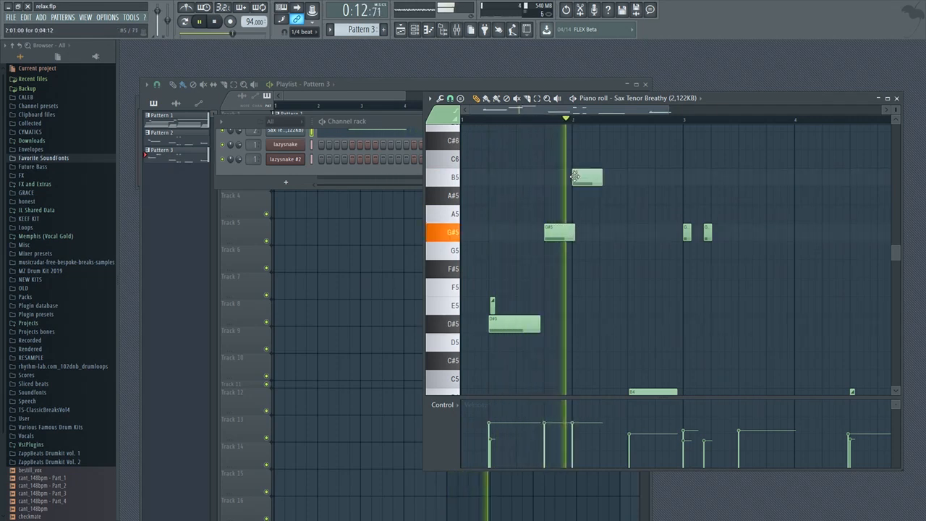
pyautogui.click(579, 178)
pyautogui.moveTo(622, 179); pyautogui.dragTo(636, 178)
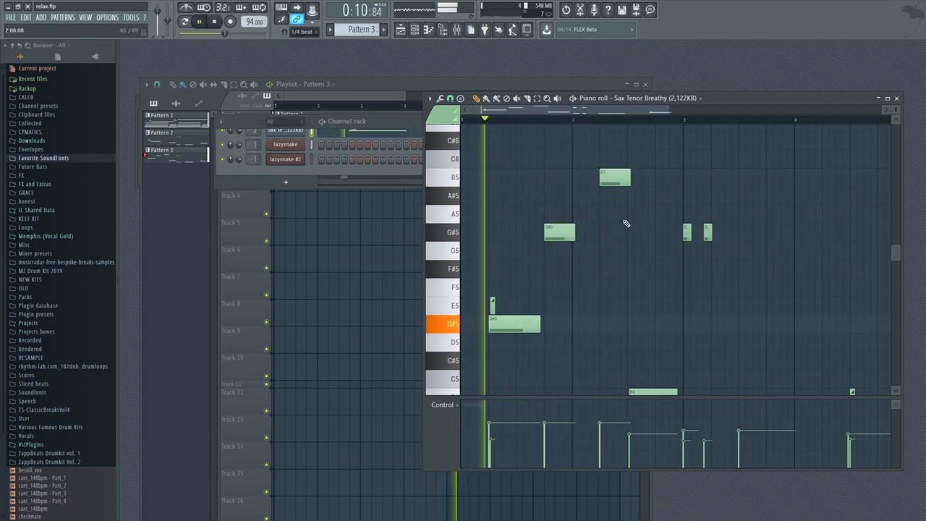
# Delete the old B4 sax note in bar 2 of Pattern 3.
pyautogui.scroll(3, 634, 166)
pyautogui.moveTo(632, 138); pyautogui.dragTo(626, 146)
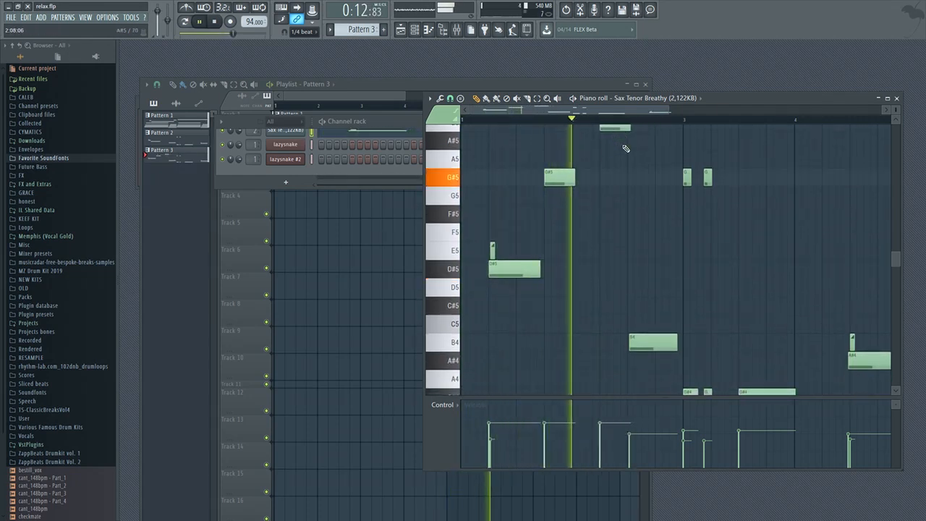
pyautogui.rightClick(635, 336)
pyautogui.scroll(3, 657, 298)
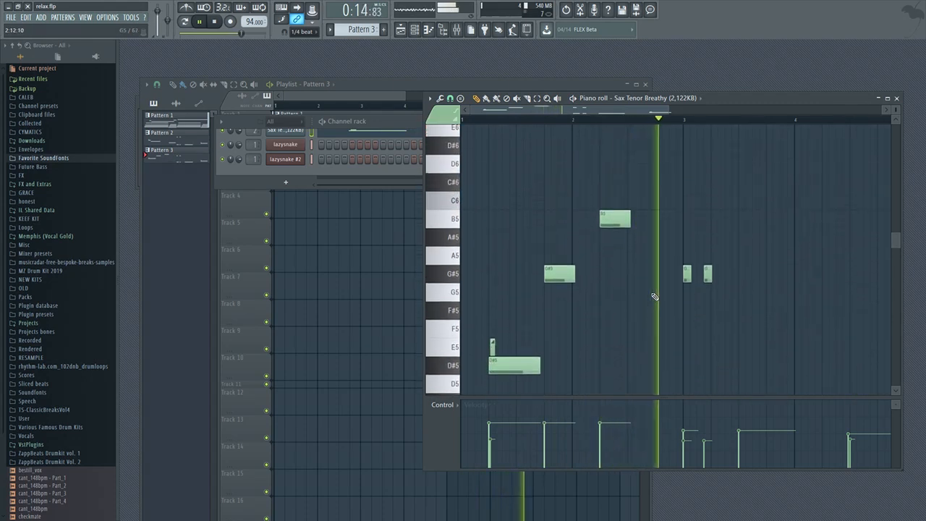
# Add a C6 note 0:04:12 long at the start of bar 3, with a short slide note above it in color group 6.
pyautogui.press('space')
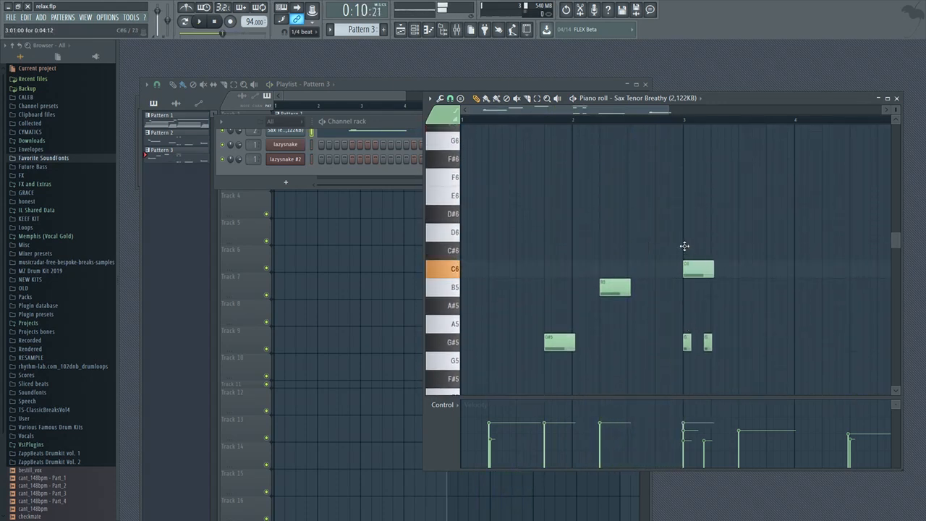
pyautogui.scroll(2, 704, 289)
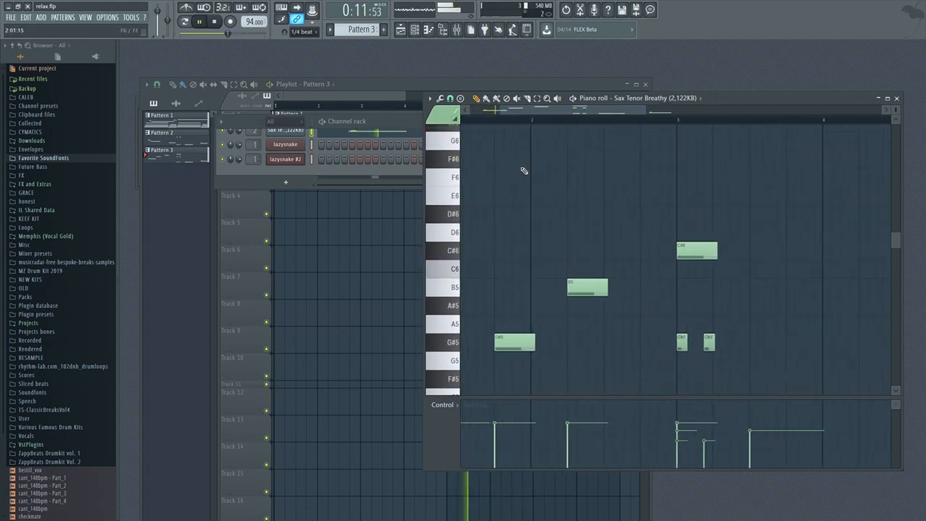
pyautogui.click(444, 116)
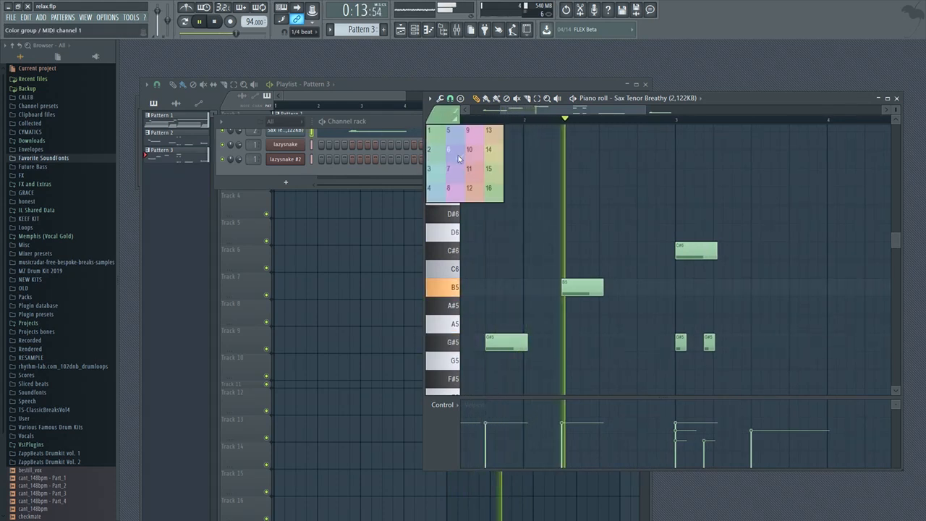
pyautogui.click(456, 152)
pyautogui.click(685, 230)
pyautogui.moveTo(713, 230); pyautogui.dragTo(681, 233)
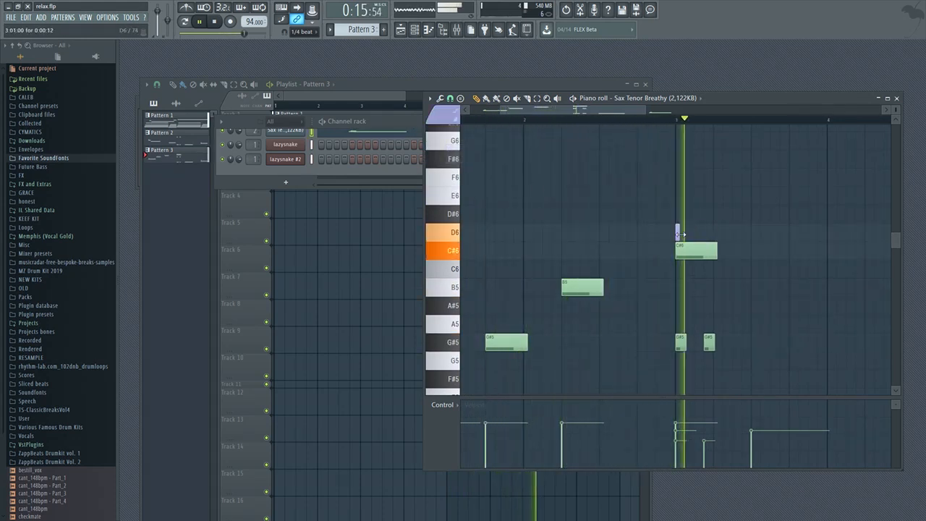
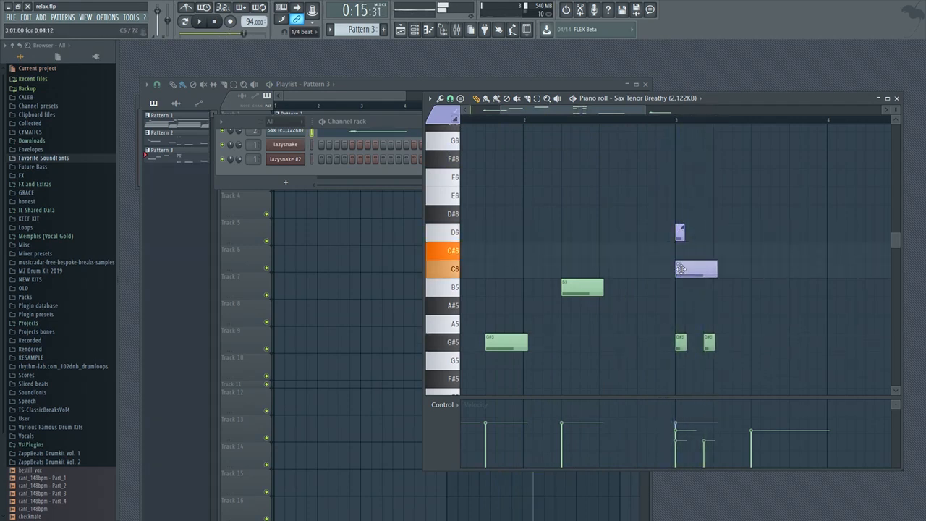
# Save the project and play back the revised sax melody in Pattern 3.
pyautogui.hotkey('ctrl', 's')
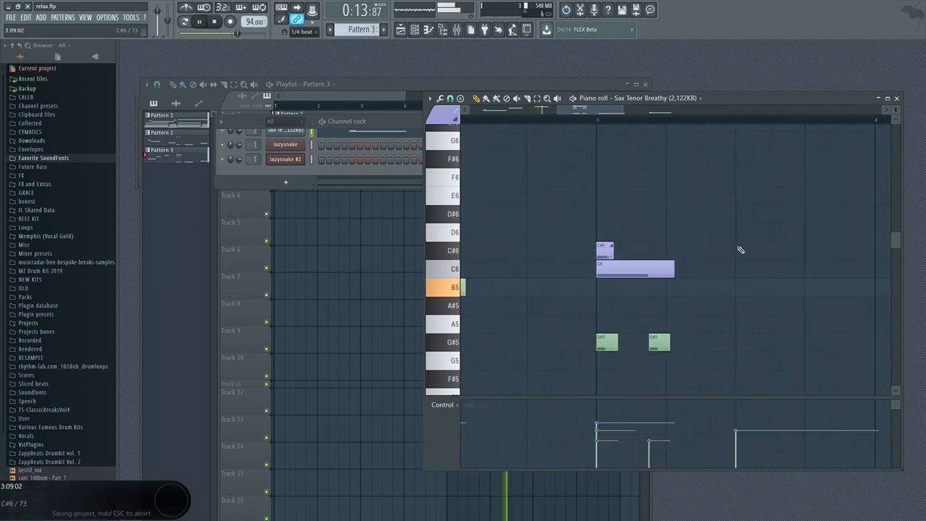
pyautogui.scroll(-3, 760, 249)
pyautogui.scroll(2, 740, 250)
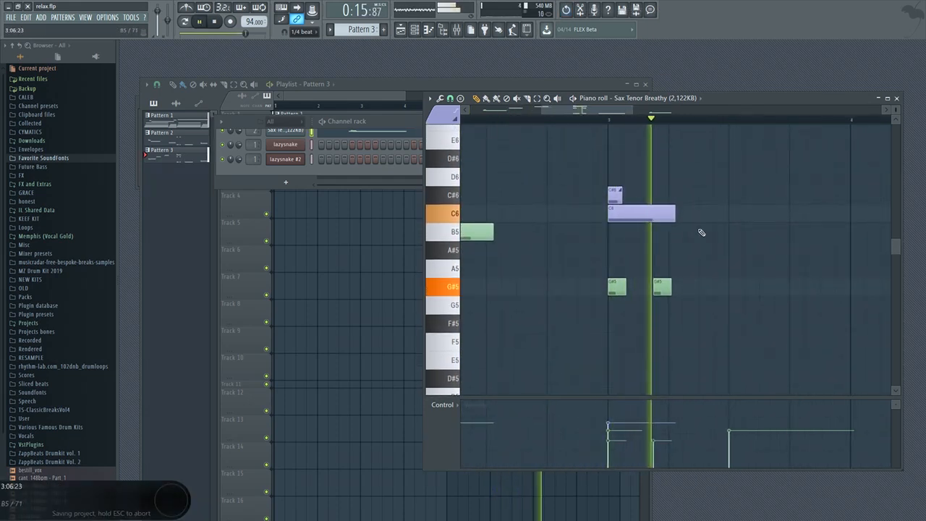
pyautogui.press('space')
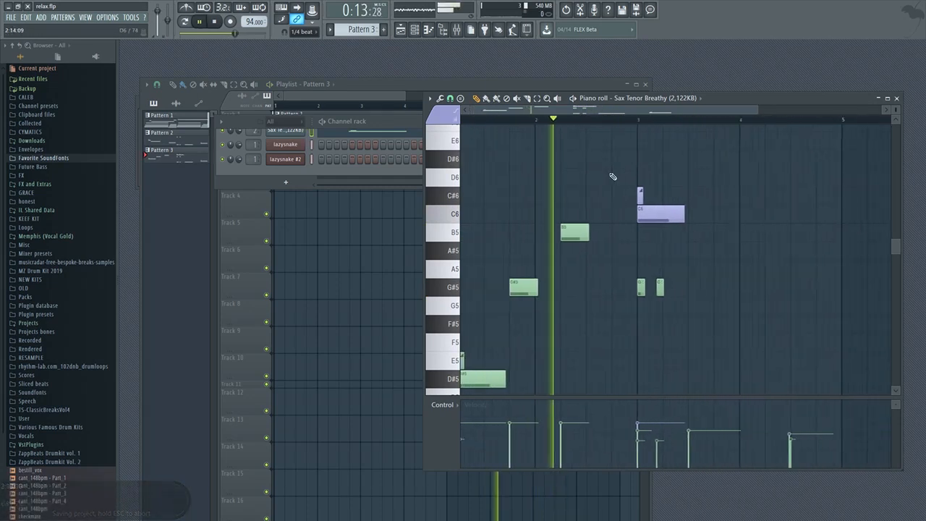
pyautogui.press('space')
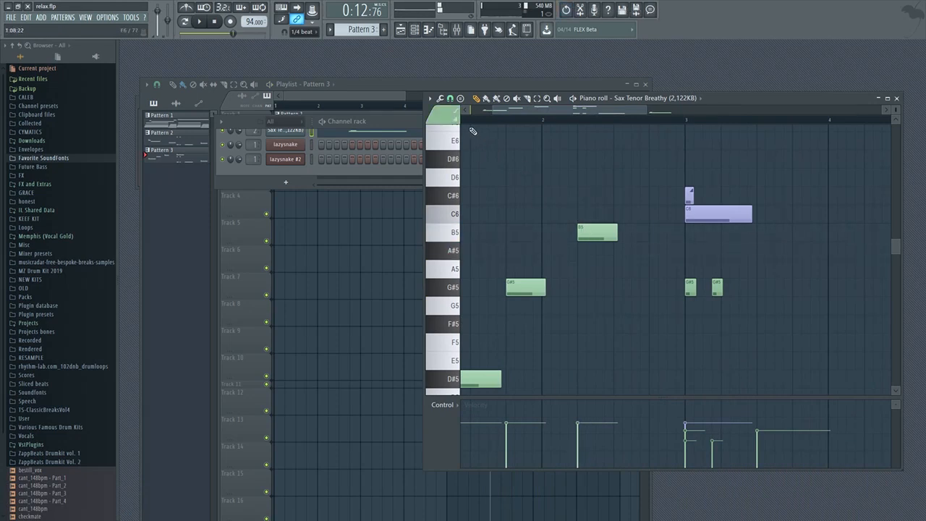
# Lower the B5 note in bar 2 to A#5, add a 0:01:00 slide note at B5 above its start, and save the project.
pyautogui.click(454, 116)
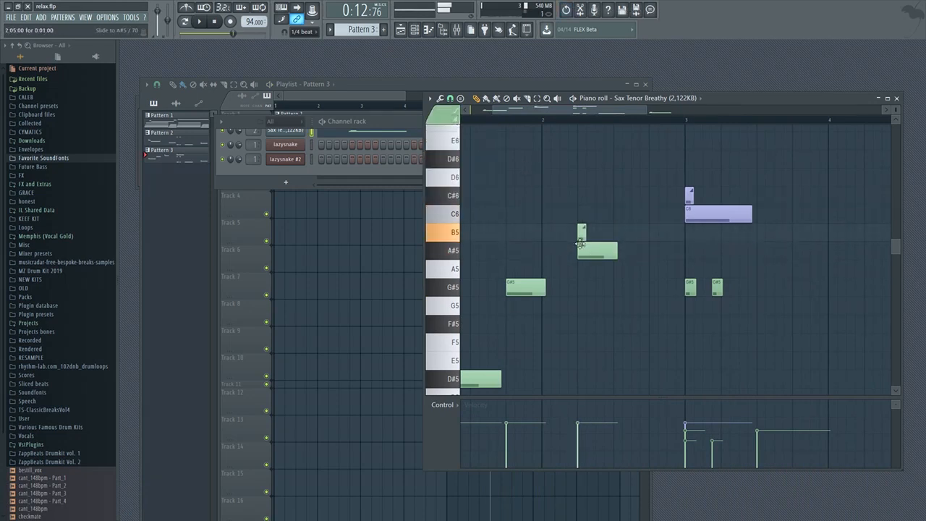
pyautogui.hotkey('ctrl', 's')
# Play back Pattern 3 and examine how the A#5 slide leads into the C6 note across bars 2 to 4.
pyautogui.scroll(-5, 524, 125)
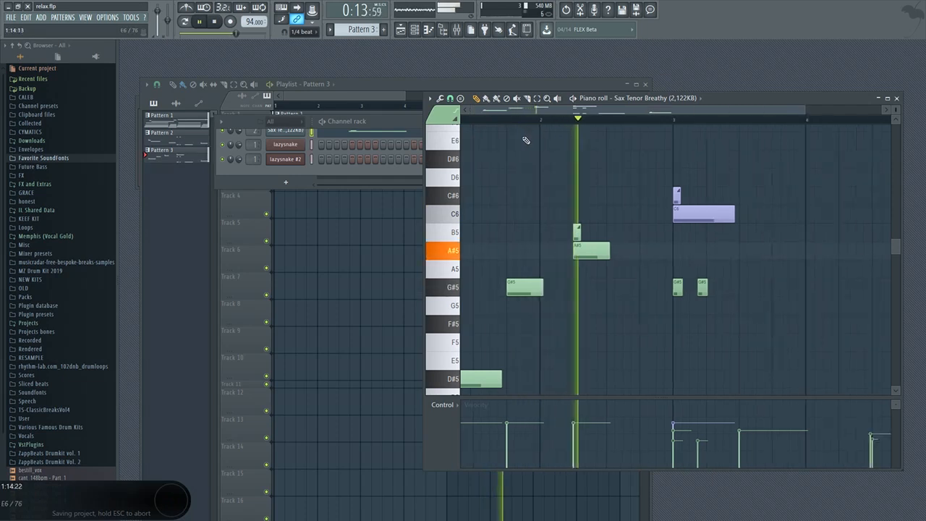
pyautogui.scroll(5, 517, 126)
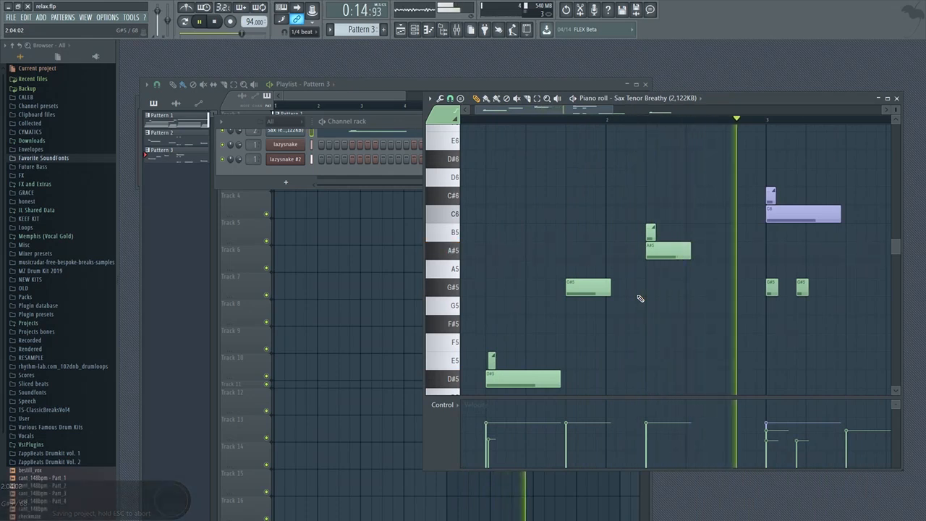
pyautogui.scroll(-1, 648, 312)
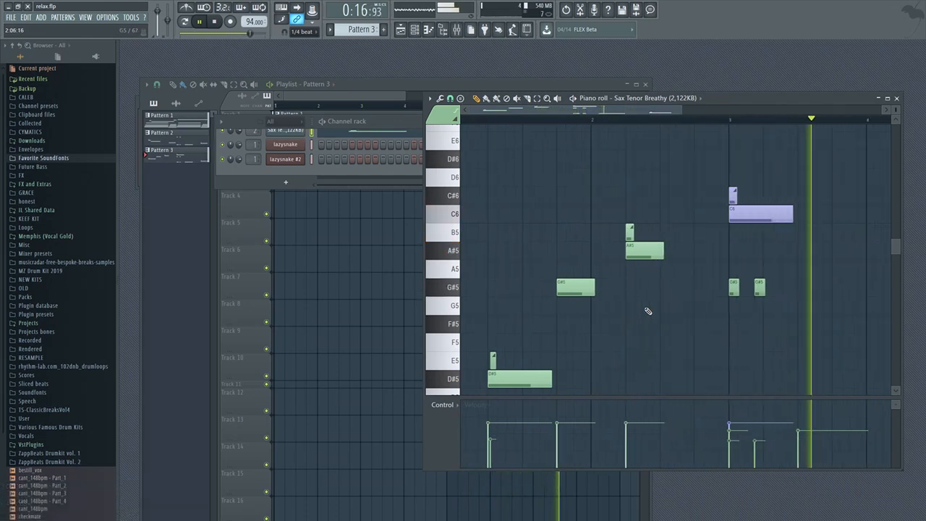
pyautogui.scroll(-1, 636, 289)
pyautogui.scroll(-3, 622, 293)
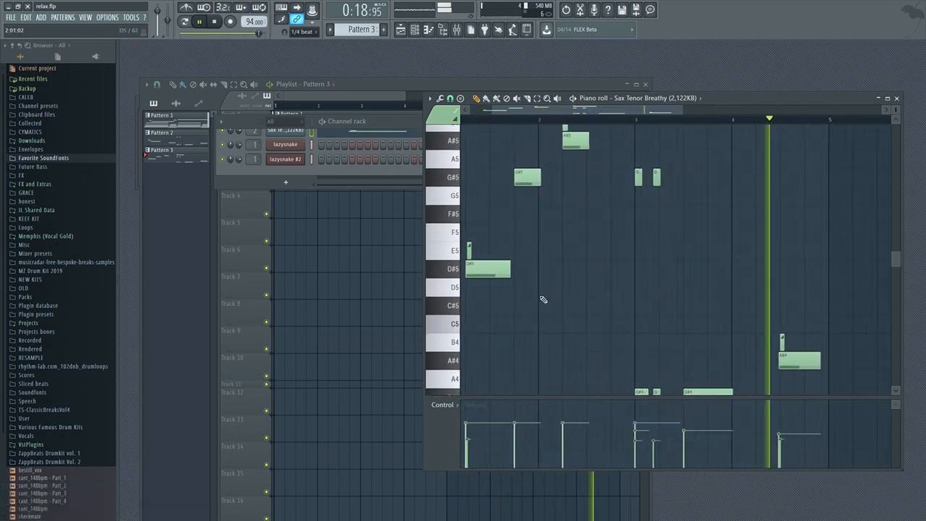
pyautogui.scroll(3, 579, 145)
pyautogui.press('space')
pyautogui.scroll(2, 614, 170)
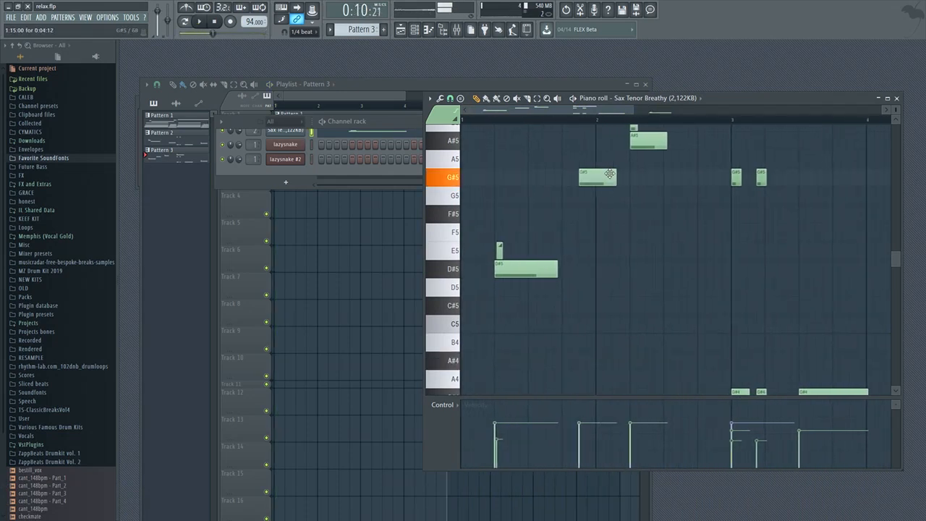
pyautogui.scroll(3, 634, 279)
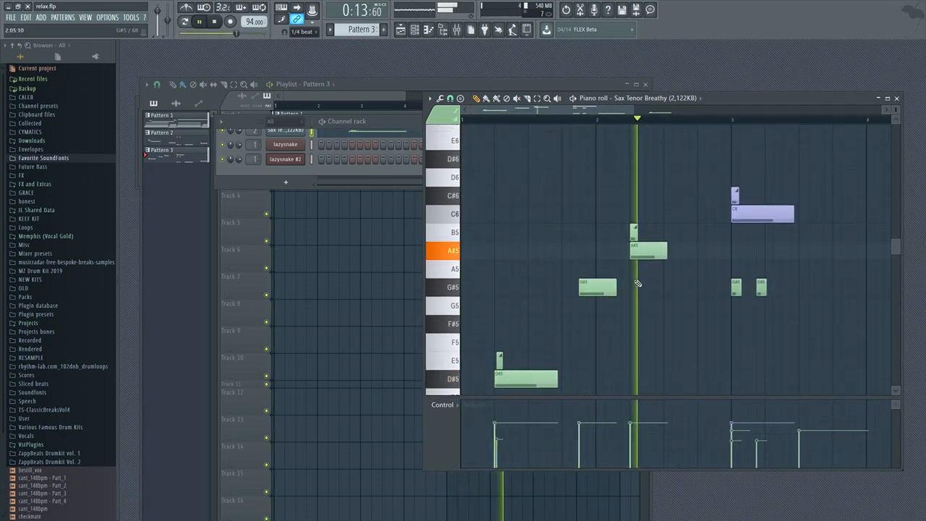
pyautogui.scroll(3, 786, 267)
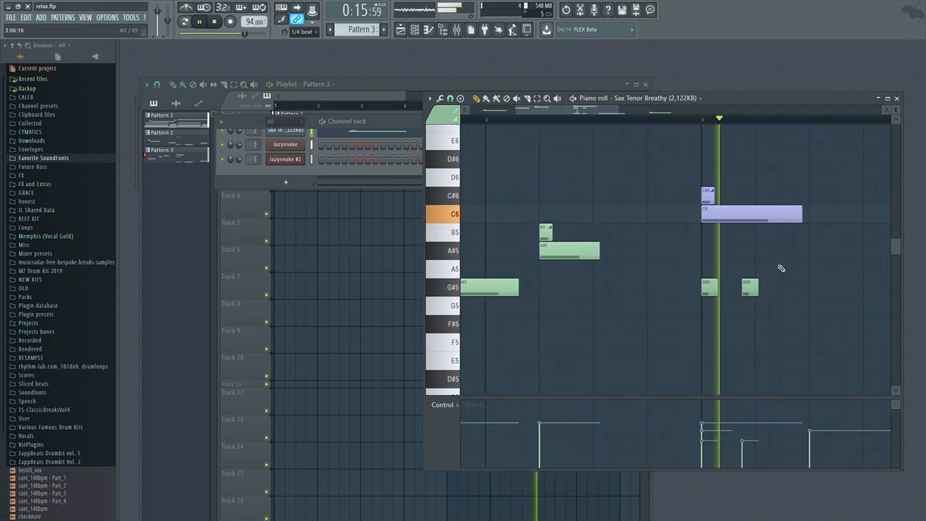
pyautogui.scroll(-2, 780, 270)
pyautogui.scroll(2, 655, 233)
pyautogui.scroll(-4, 655, 234)
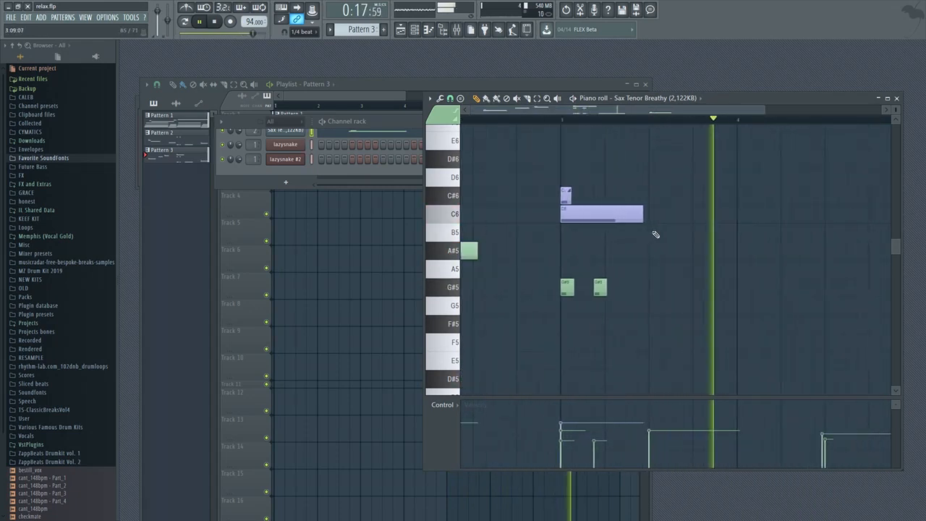
pyautogui.press('space')
pyautogui.scroll(1, 675, 238)
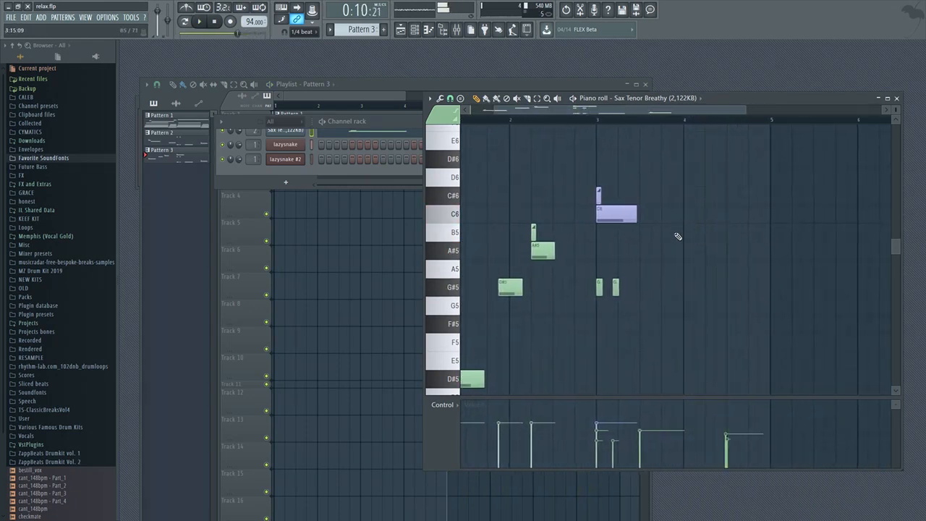
# Try a G5 note 0:01:12 long at step 9 of bar 3, following the C6 note.
pyautogui.click(632, 232)
pyautogui.scroll(2, 630, 172)
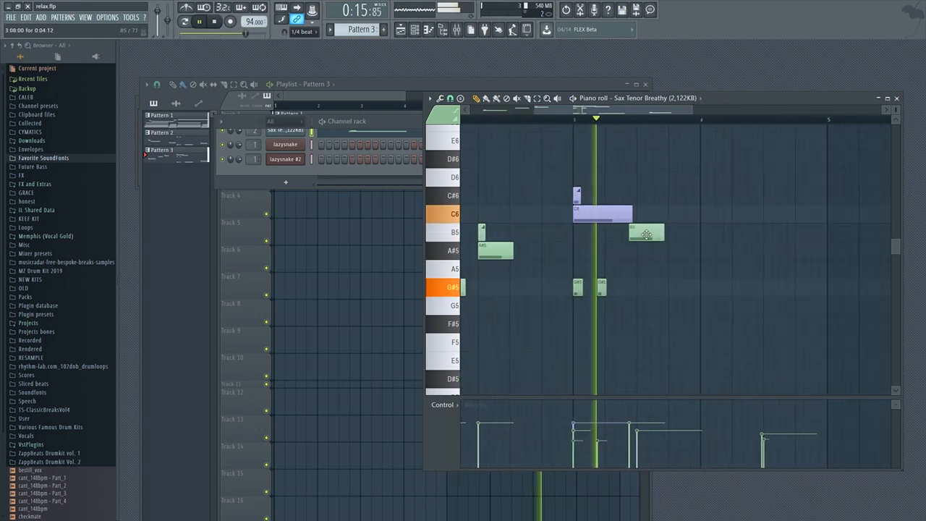
pyautogui.moveTo(658, 233); pyautogui.dragTo(667, 233)
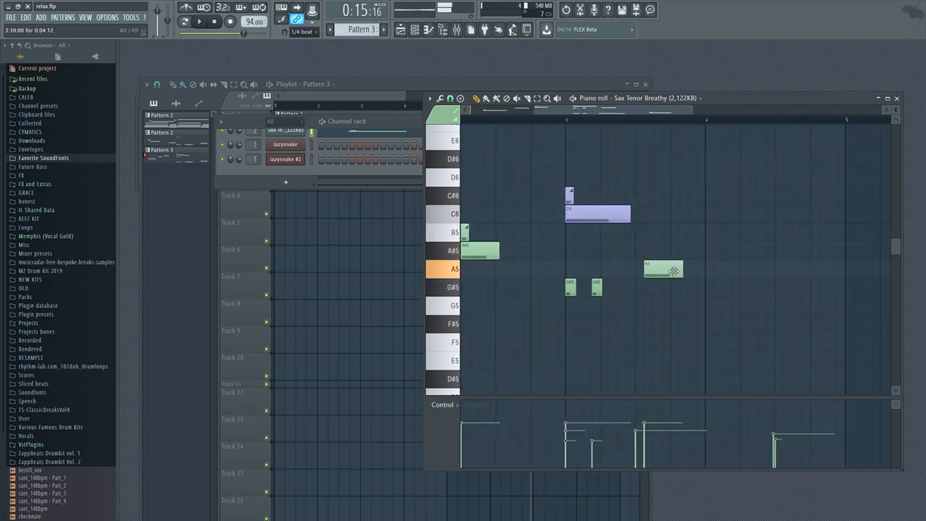
pyautogui.moveTo(673, 274); pyautogui.dragTo(663, 316)
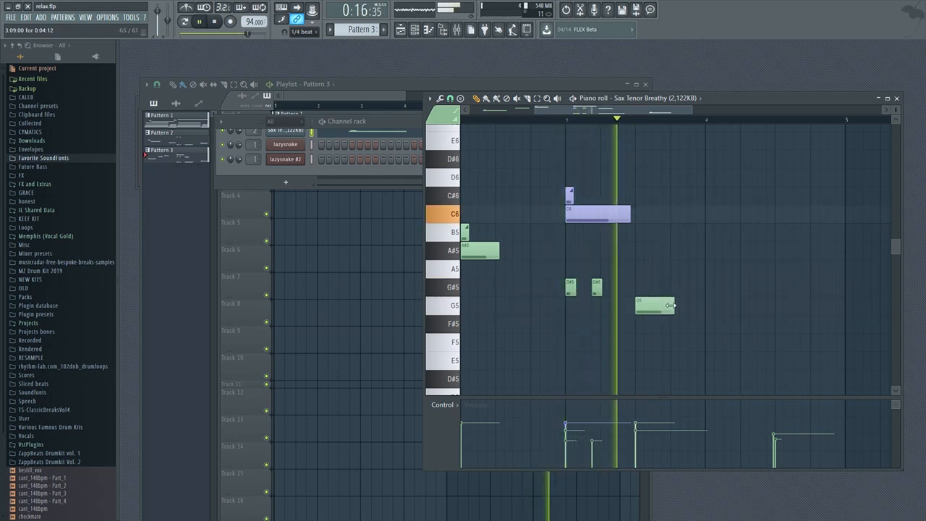
pyautogui.scroll(3, 642, 311)
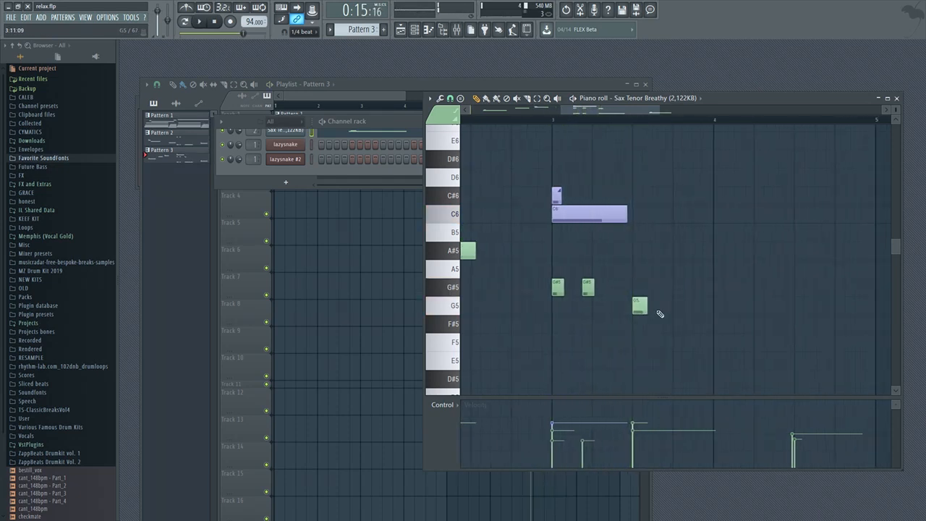
# Try a short run of G#5, F#5 and G#5 notes starting at step 9 of bar 3.
pyautogui.click(652, 313)
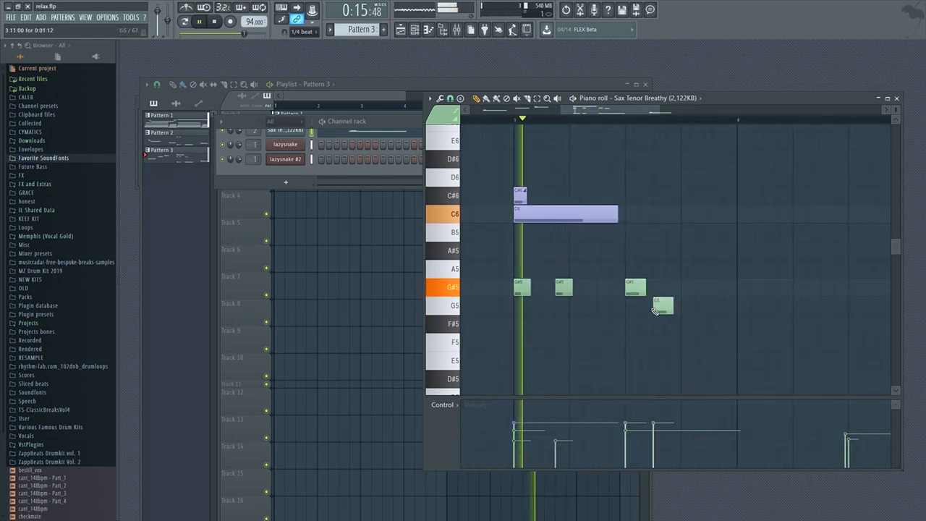
pyautogui.moveTo(661, 306); pyautogui.dragTo(644, 306)
pyautogui.click(658, 287)
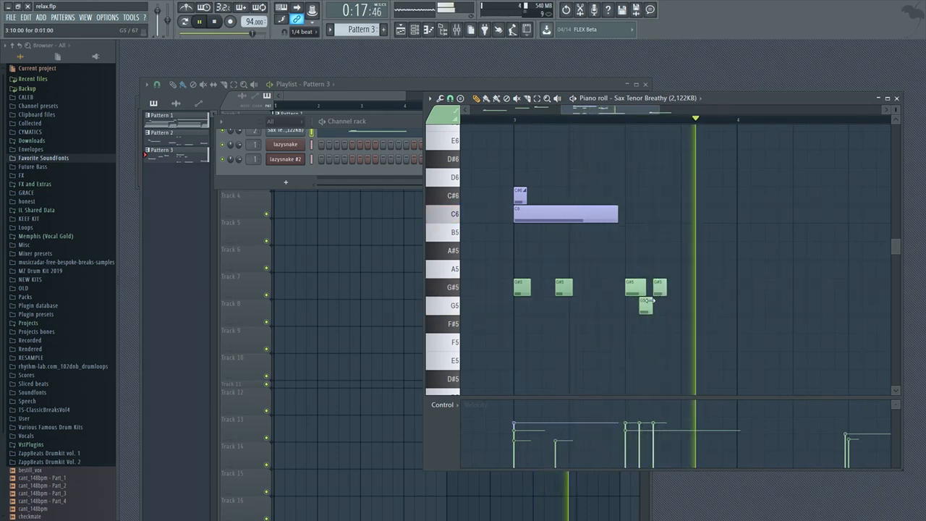
pyautogui.rightClick(643, 305)
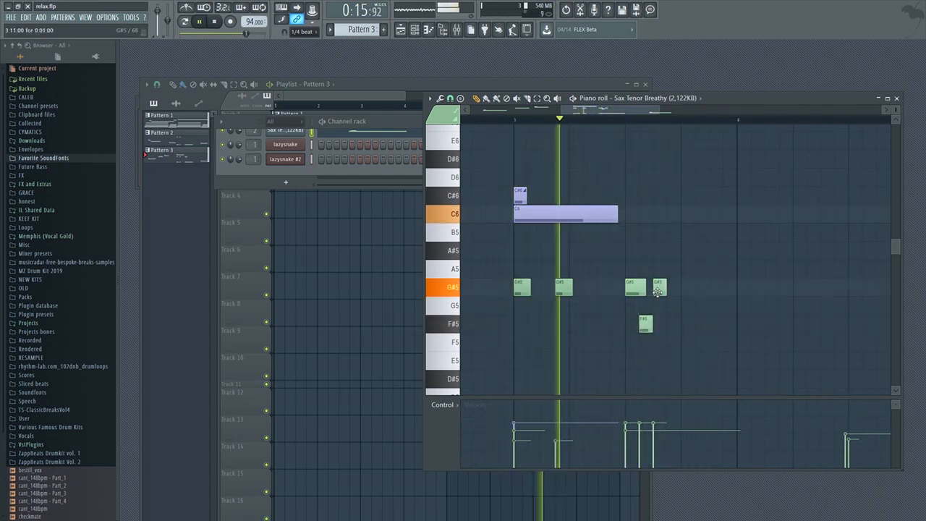
# Try a one-step F#5 note at step 9 of bar 3 followed by a G#5 note held to the end of the bar.
pyautogui.rightClick(659, 287)
pyautogui.press('space')
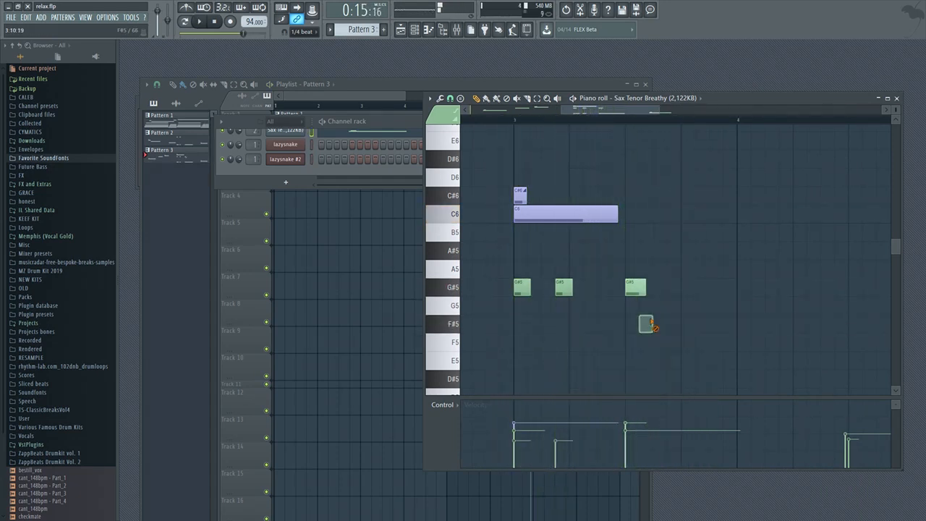
pyautogui.rightClick(634, 288)
pyautogui.click(641, 290)
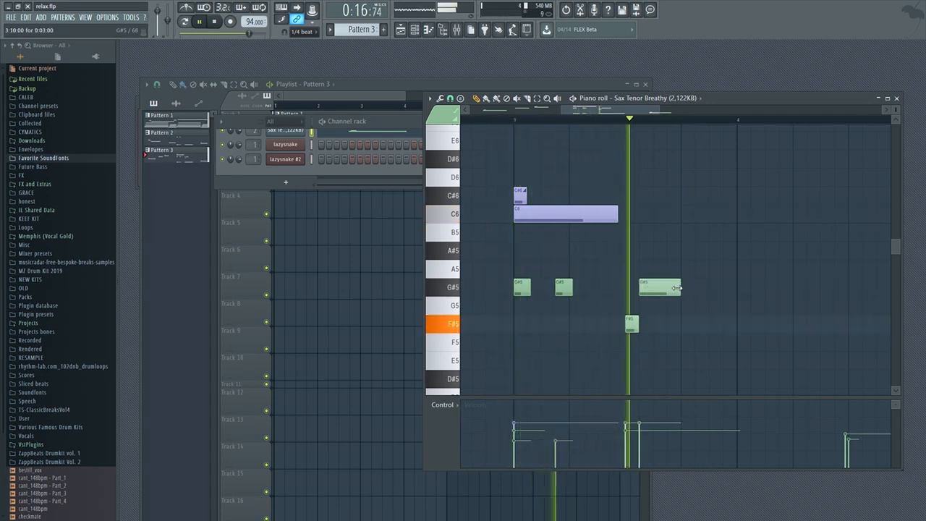
pyautogui.moveTo(655, 288); pyautogui.dragTo(738, 300)
pyautogui.press('space')
pyautogui.scroll(2, 647, 316)
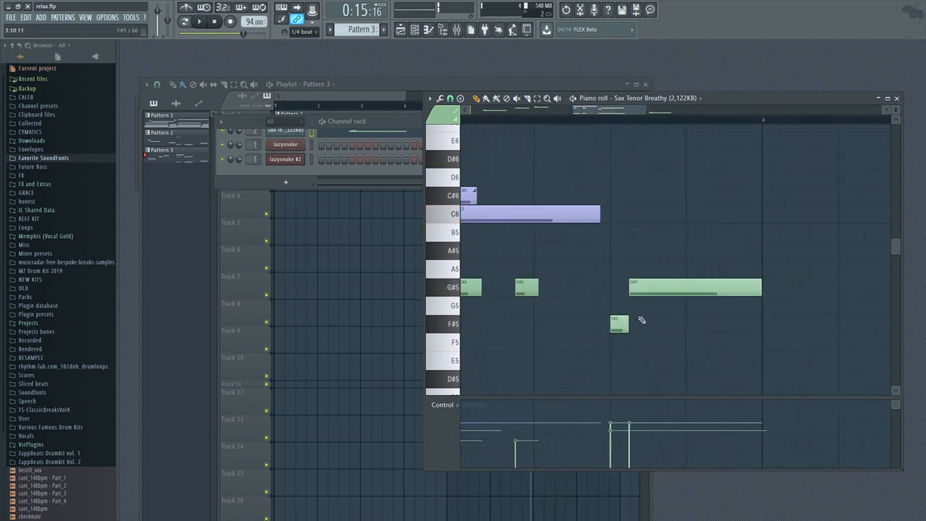
# Replace the long G#5 ending with one-step G#5, F#5 and G#5 notes at steps 9, 10 and 11 of bar 3, and play it back.
pyautogui.rightClick(645, 296)
pyautogui.press('space')
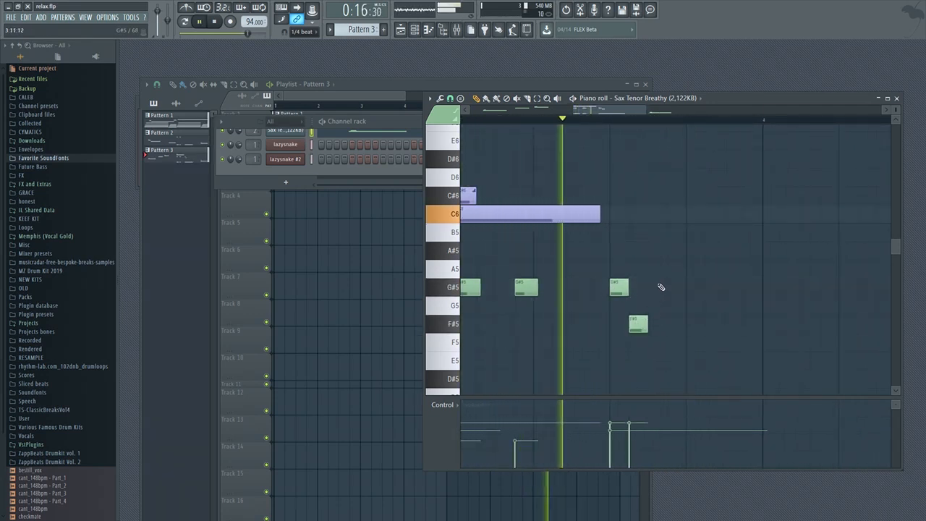
pyautogui.click(659, 287)
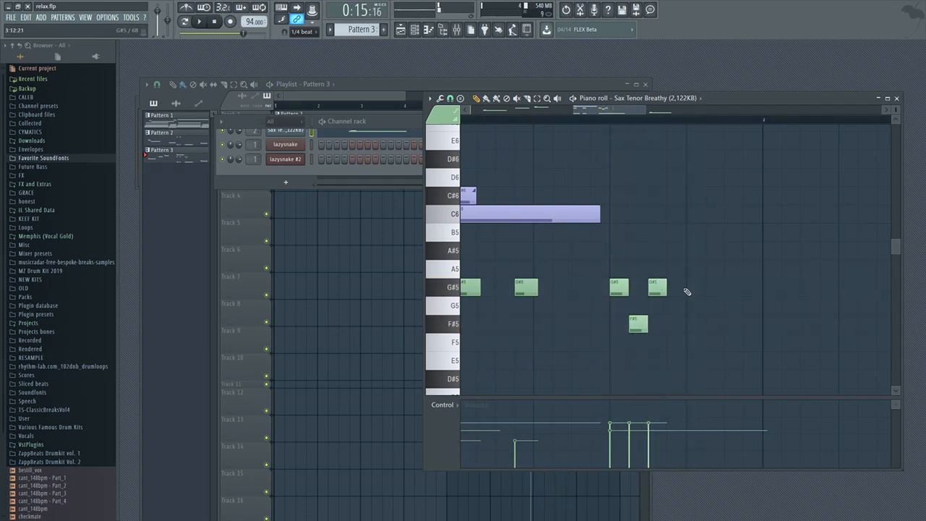
pyautogui.scroll(-4, 680, 265)
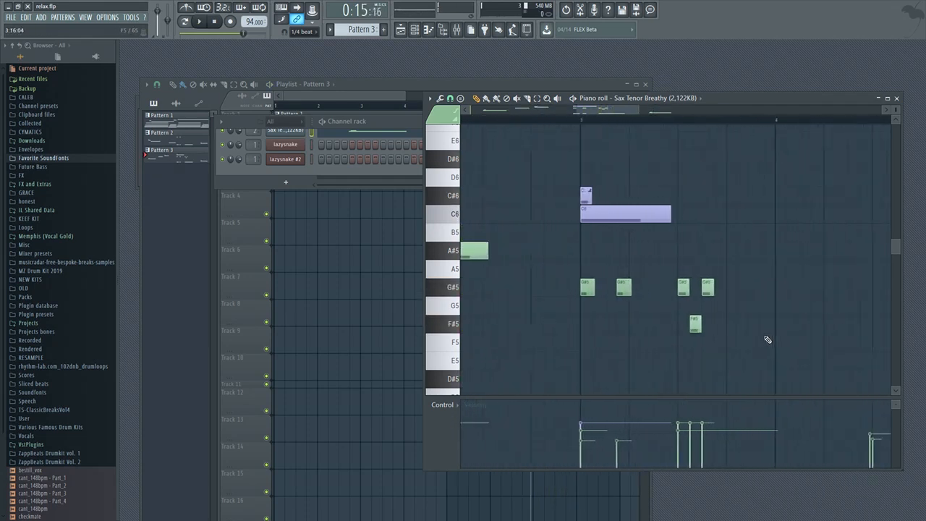
pyautogui.scroll(3, 767, 339)
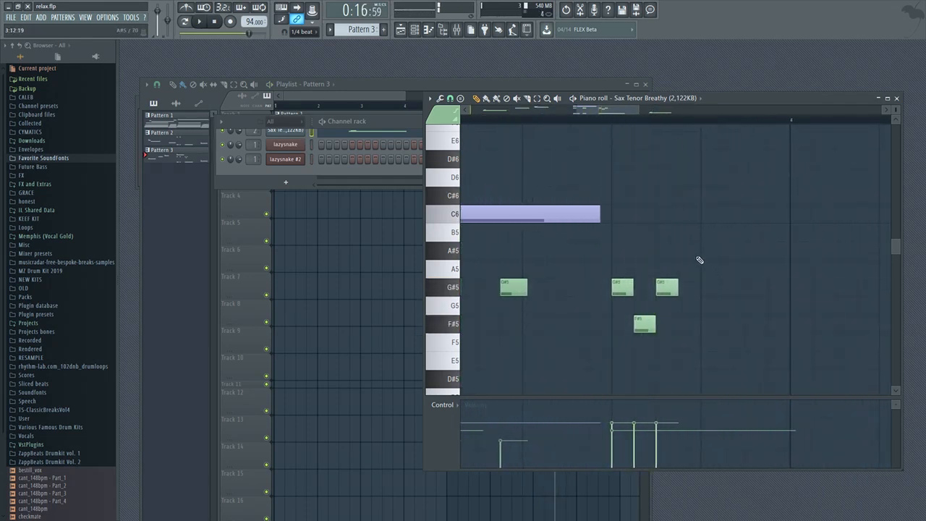
pyautogui.scroll(-3, 664, 240)
pyautogui.press('space')
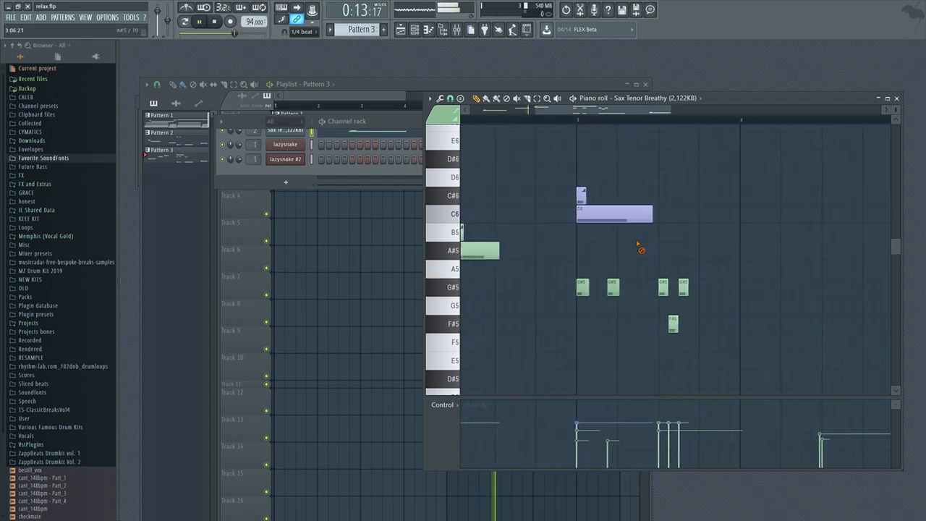
# Delete the C6 note at bar 3, then the A#5 note in bar 2, together with their slide notes.
pyautogui.rightClick(604, 216)
pyautogui.scroll(-3, 567, 227)
pyautogui.scroll(3, 527, 239)
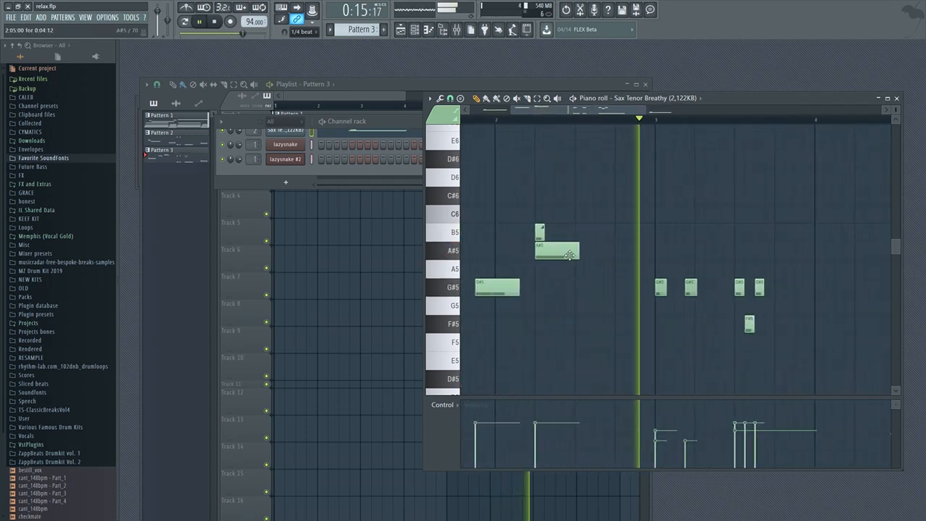
pyautogui.press('space')
pyautogui.rightClick(542, 247)
pyautogui.rightClick(542, 233)
# Play back the thinned-out sax melody and review its upper and lower notes against the chords.
pyautogui.press('space')
pyautogui.scroll(-4, 510, 141)
pyautogui.press('space')
pyautogui.press('space')
pyautogui.scroll(-4, 499, 141)
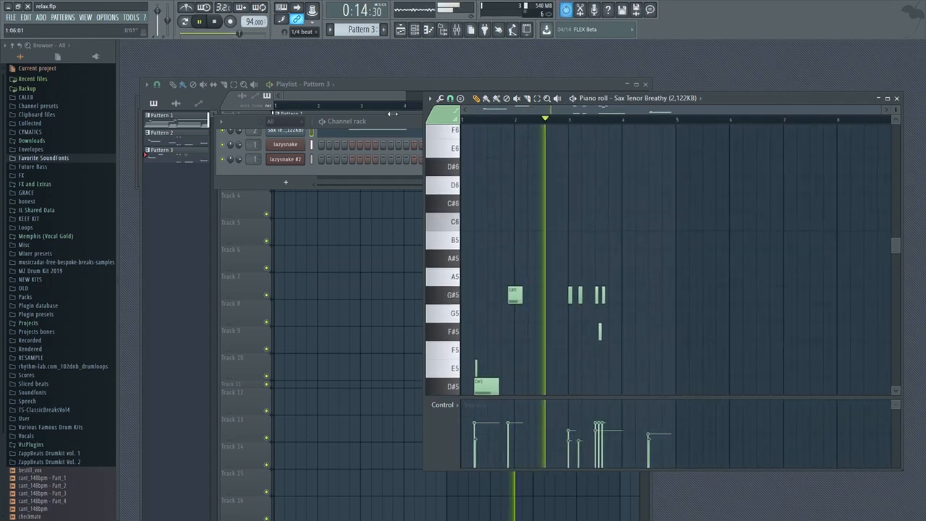
pyautogui.scroll(4, 505, 215)
pyautogui.scroll(-6, 546, 229)
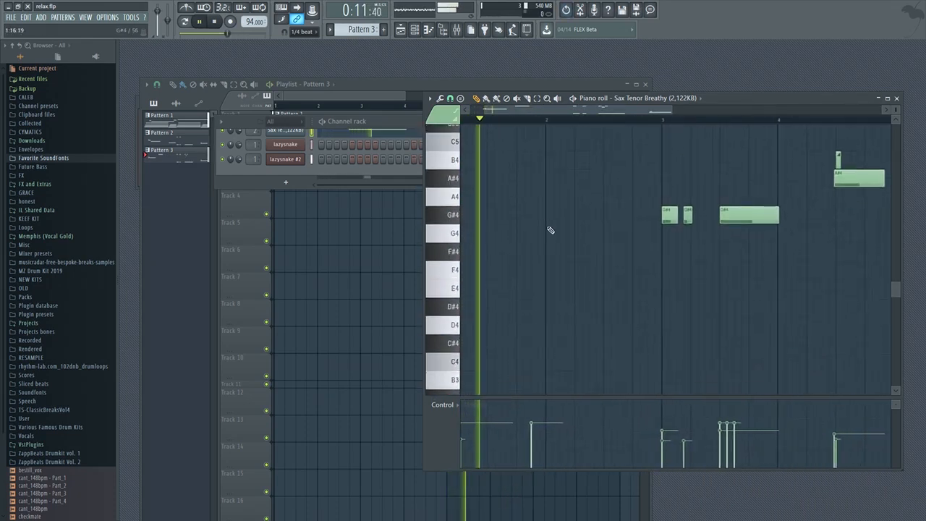
pyautogui.scroll(3, 554, 248)
pyautogui.press('space')
pyautogui.scroll(-2, 549, 253)
pyautogui.scroll(2, 480, 231)
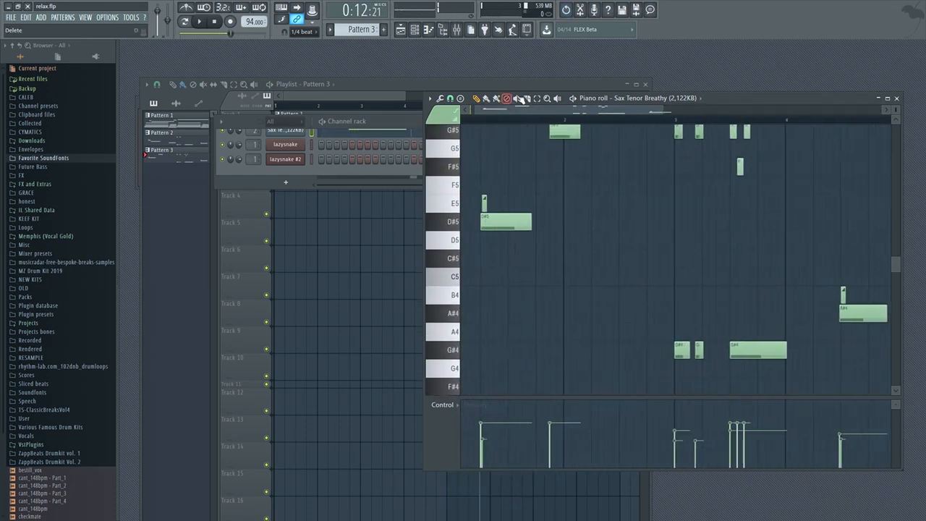
# Select the opening D#5 note with its E5 slide note and move them up to G5 and G#5.
pyautogui.click(537, 98)
pyautogui.moveTo(541, 241); pyautogui.dragTo(466, 163)
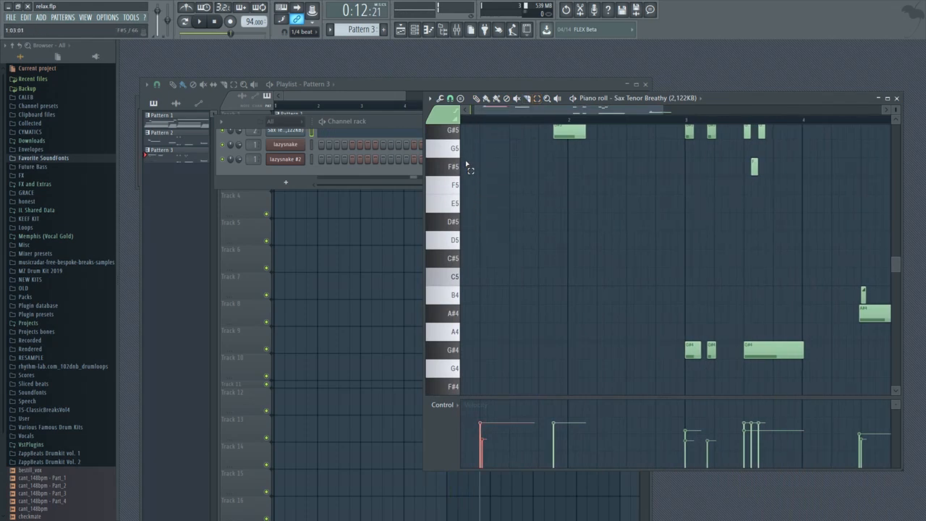
pyautogui.press('F7')
pyautogui.click(501, 253)
pyautogui.rightClick(500, 253)
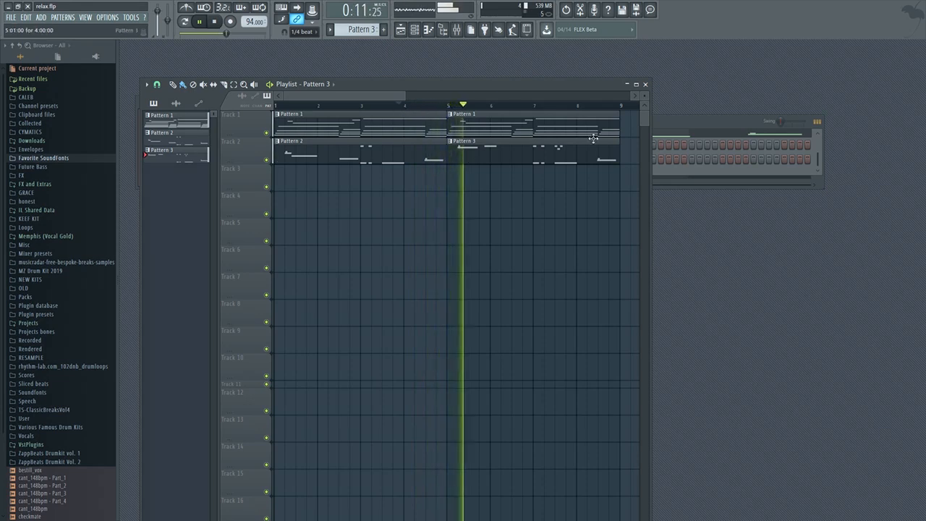
# Reopen the sax piano roll and listen to the melody with its raised opening note.
pyautogui.click(705, 129)
pyautogui.press('F7')
pyautogui.scroll(5, 646, 215)
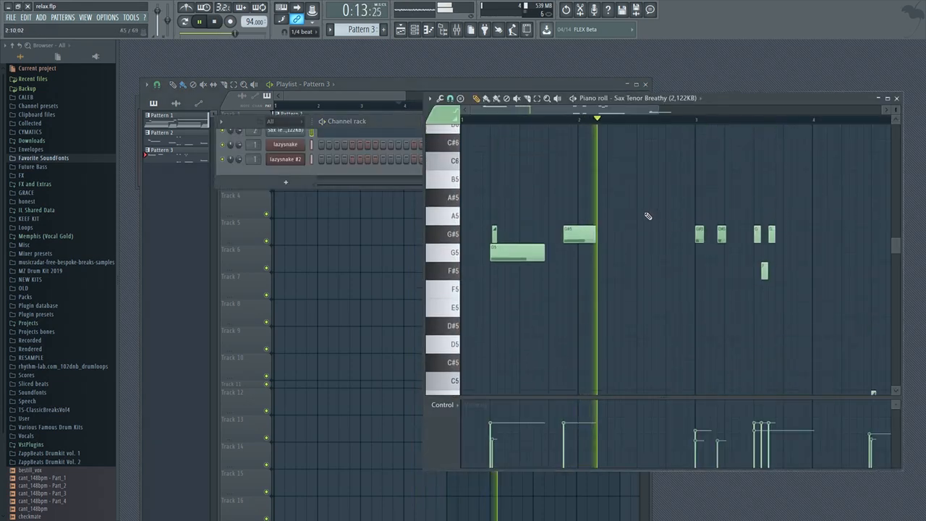
pyautogui.scroll(-3, 609, 264)
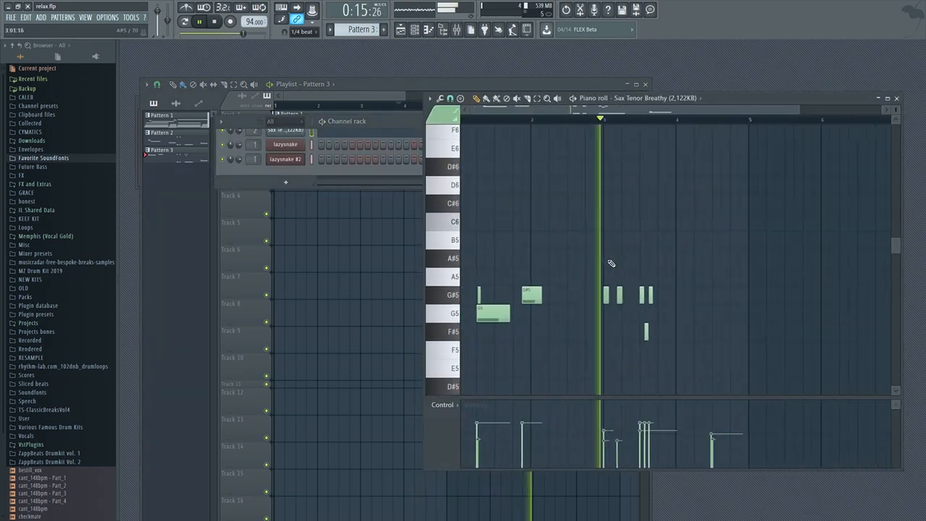
pyautogui.scroll(-3, 622, 253)
pyautogui.scroll(-3, 628, 251)
pyautogui.scroll(3, 624, 252)
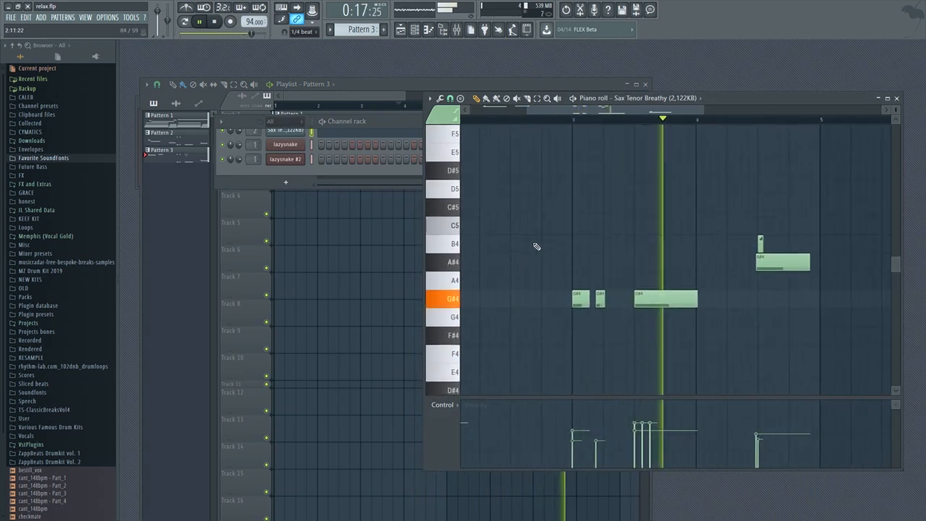
pyautogui.scroll(2, 644, 230)
pyautogui.press('space')
pyautogui.press('space')
pyautogui.hscroll(-2, 563, 192)
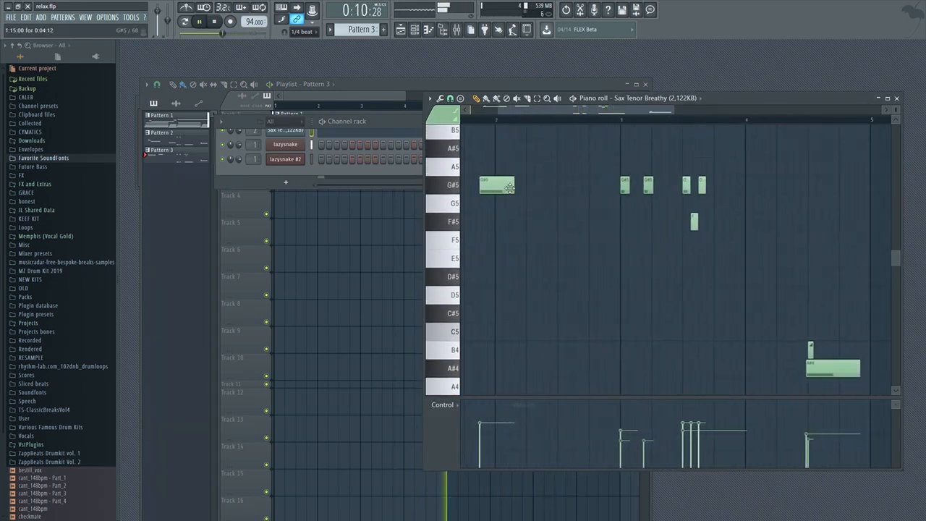
# Place the longer G#5 note at the start of bar 2 and lead into it with short G#5 and F#5 pickup notes.
pyautogui.click(512, 198)
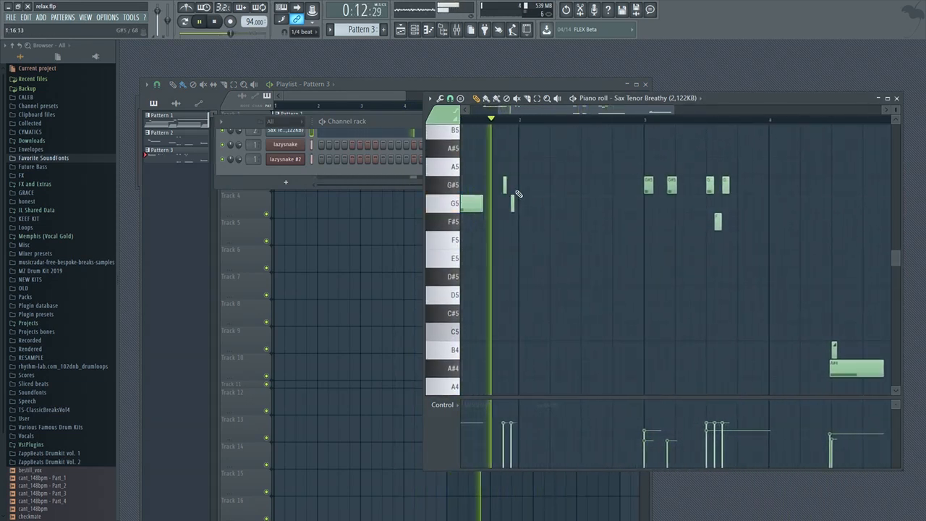
pyautogui.click(520, 189)
pyautogui.scroll(2, 519, 190)
pyautogui.press('space')
pyautogui.click(508, 205)
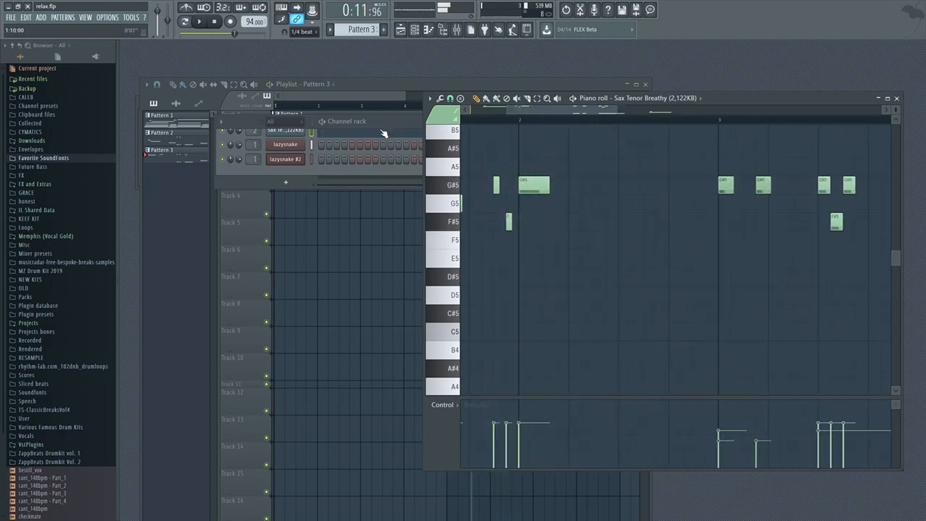
# Play the pickup into bar 2 and delete its short G#5 note.
pyautogui.press('space')
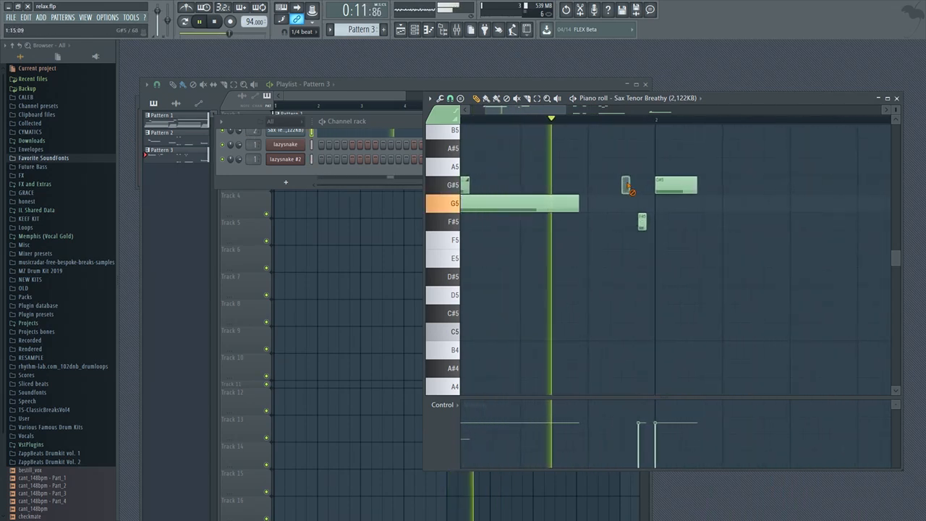
pyautogui.rightClick(627, 186)
pyautogui.keyDown('ctrl'); pyautogui.scroll(-2, 599, 201); pyautogui.keyUp('ctrl')
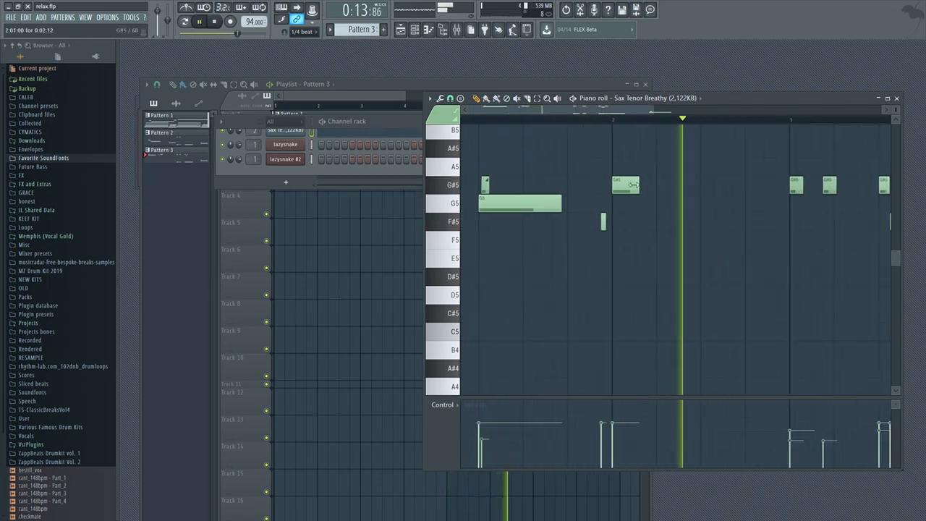
# Lower the G#5 note at bar 2 to G5 and add a short G#5 slide note starting slightly after it, using 1/2 step snap.
pyautogui.press('space')
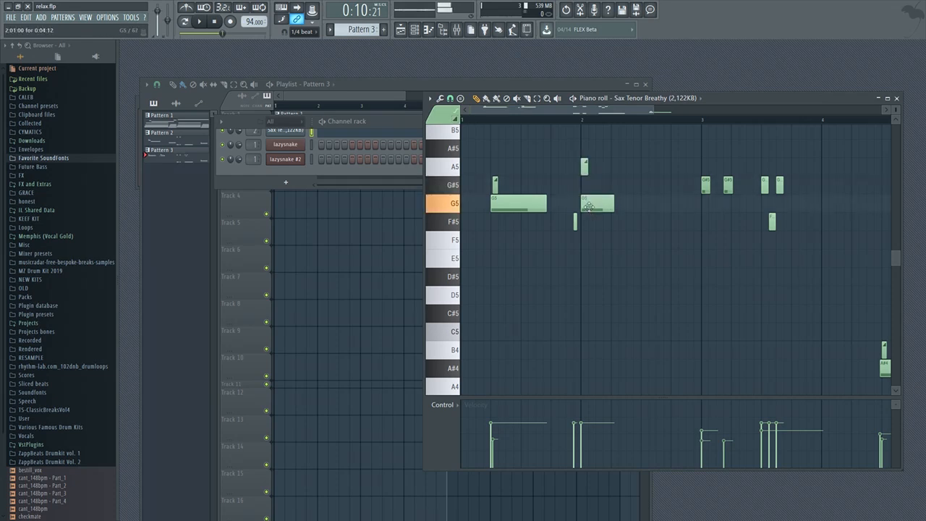
pyautogui.click(578, 127)
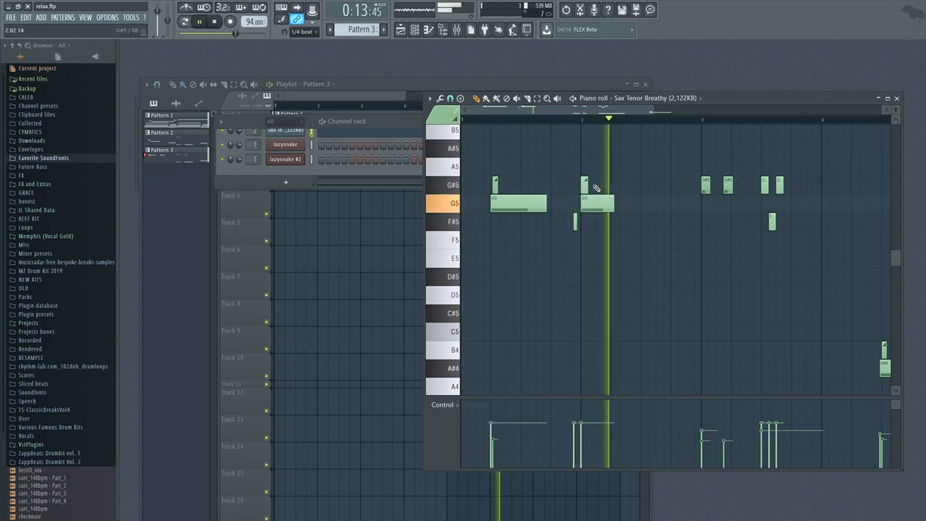
pyautogui.click(439, 99)
pyautogui.click(467, 181)
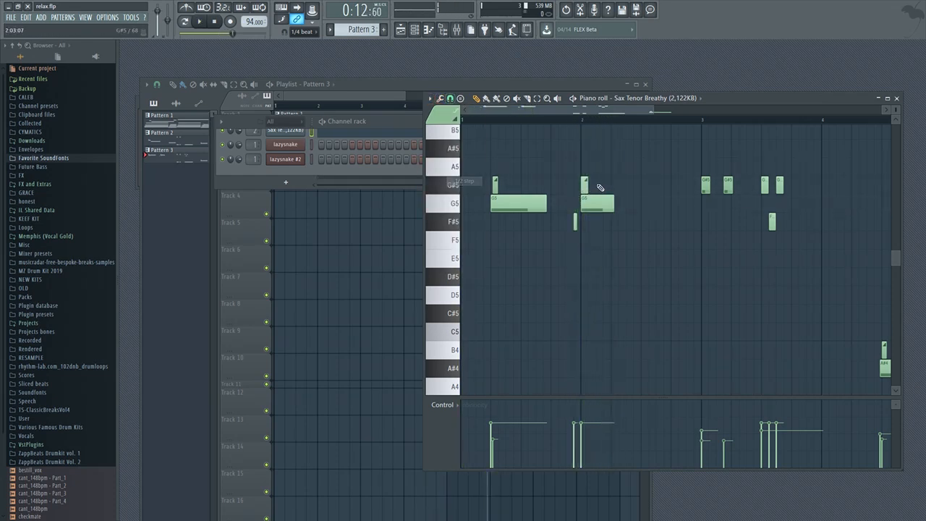
pyautogui.press('space')
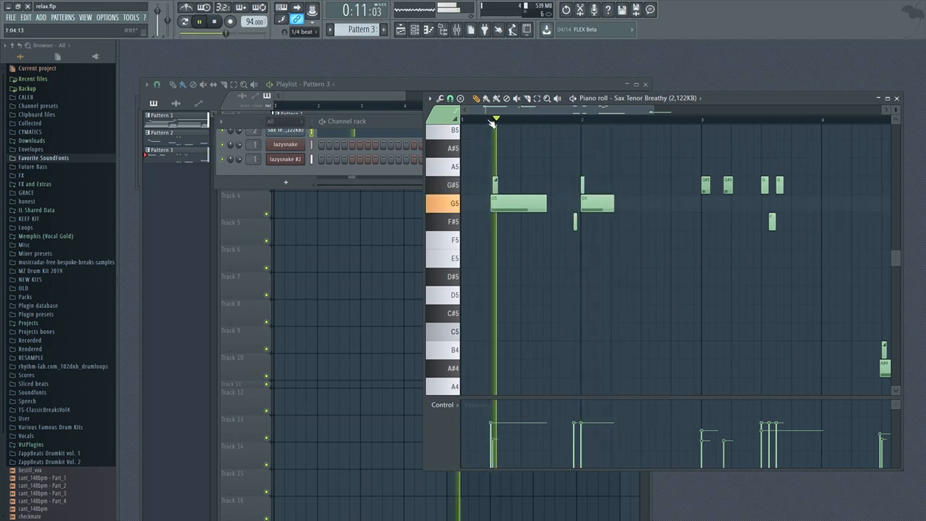
pyautogui.scroll(1, 587, 184)
pyautogui.scroll(1, 591, 182)
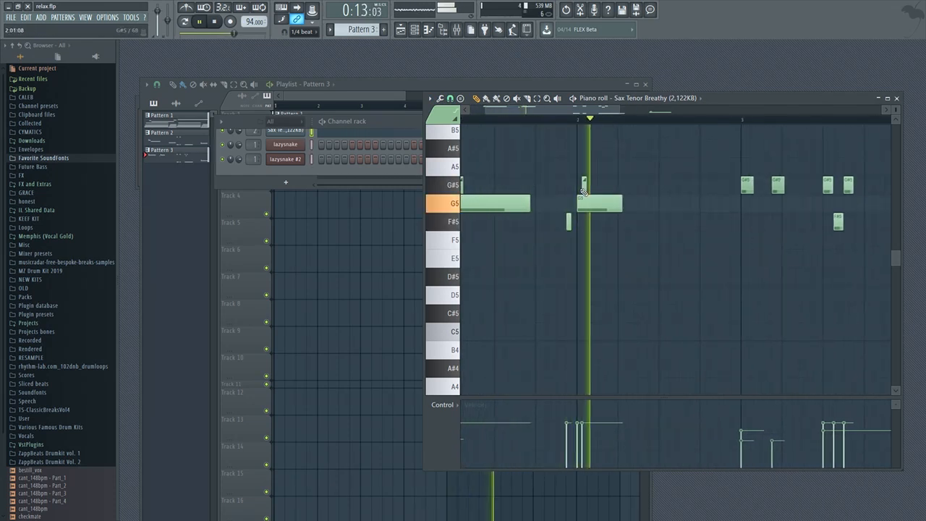
# Play on through bar 3 and try its last G#5 note as an F#5 slide, and as a slightly delayed E5 note.
pyautogui.scroll(-2, 539, 194)
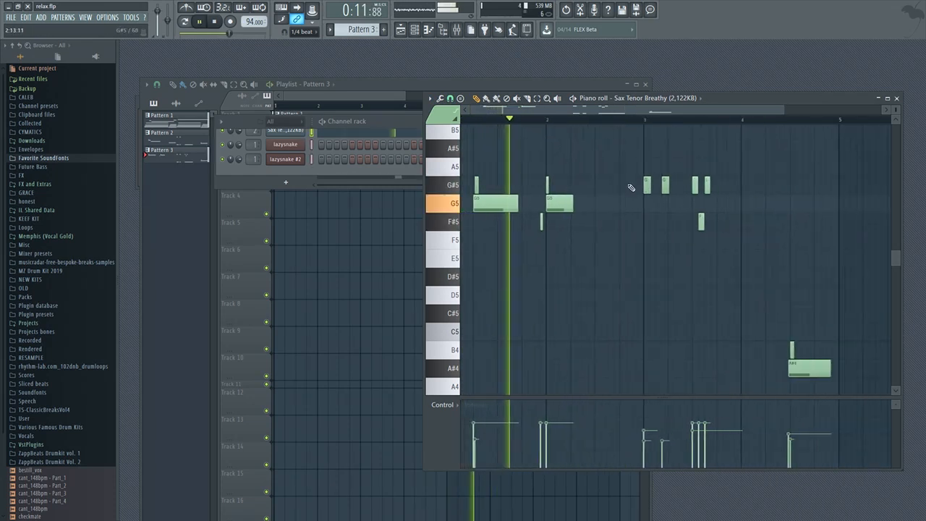
pyautogui.scroll(1, 538, 195)
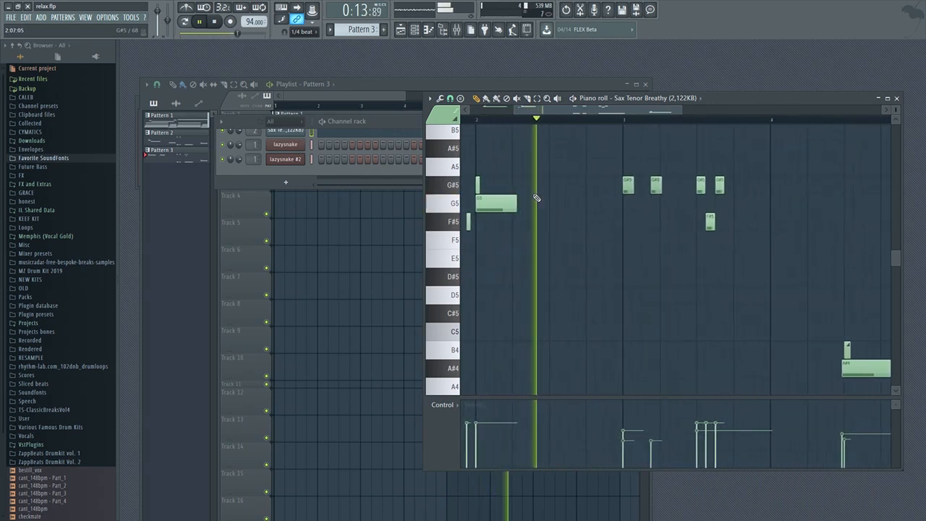
pyautogui.hscroll(3, 536, 198)
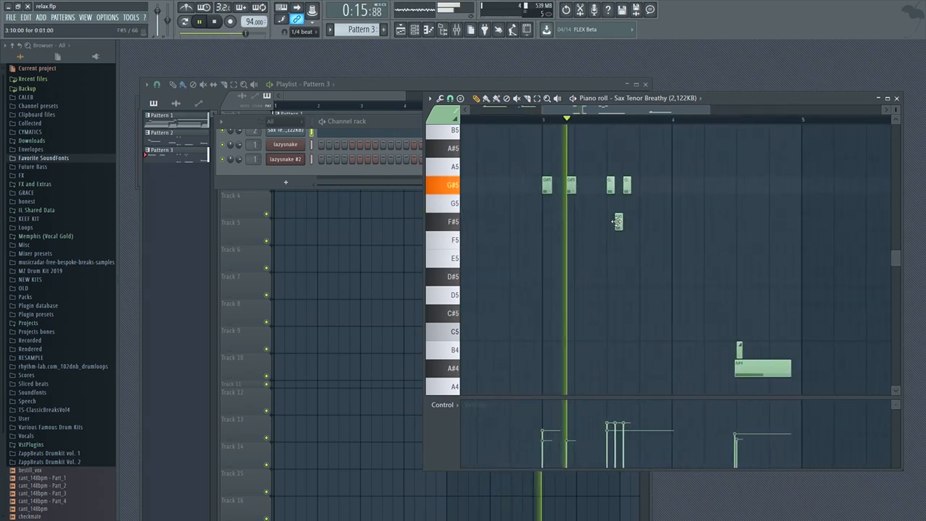
pyautogui.scroll(2, 651, 204)
pyautogui.scroll(-2, 655, 202)
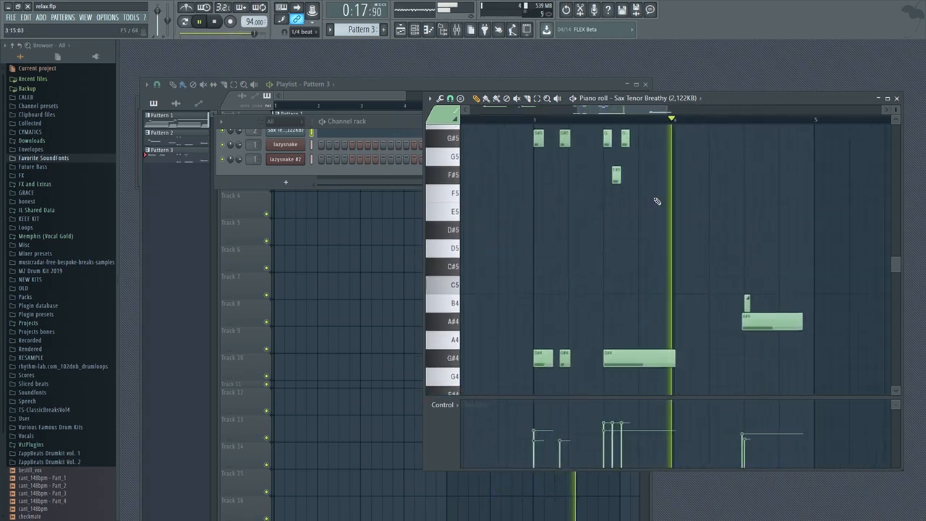
pyautogui.press('space')
pyautogui.click(557, 121)
pyautogui.press('space')
pyautogui.click(594, 170)
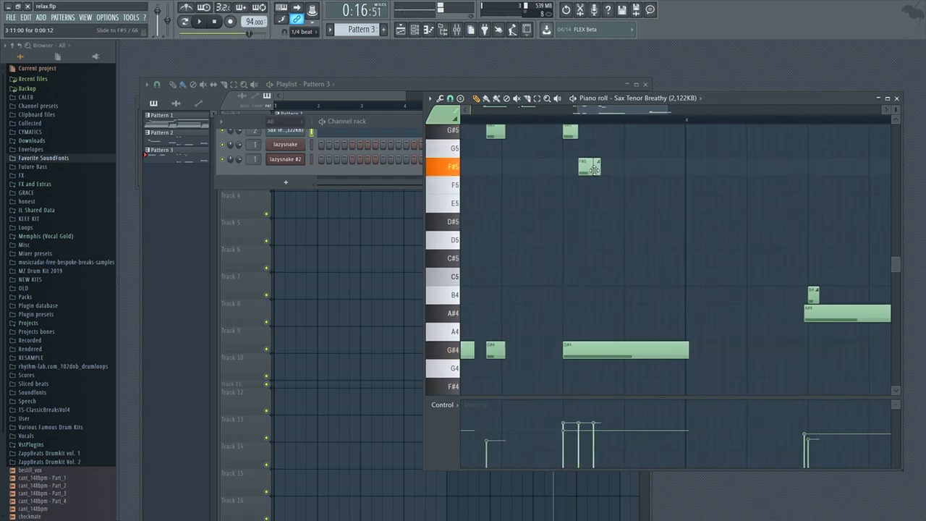
pyautogui.click(607, 205)
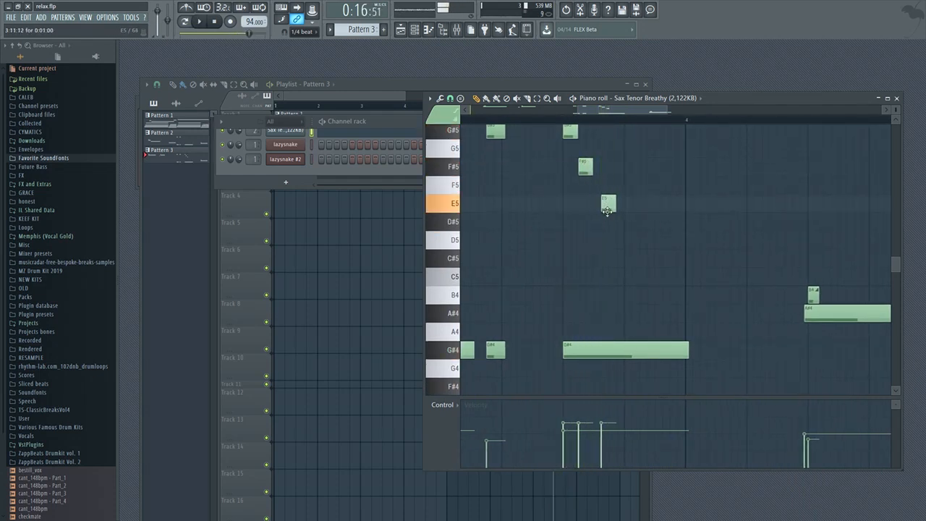
# Delete the E5 note that closes the bar 3 run, and remove the trial C#5 note in its place.
pyautogui.press('space')
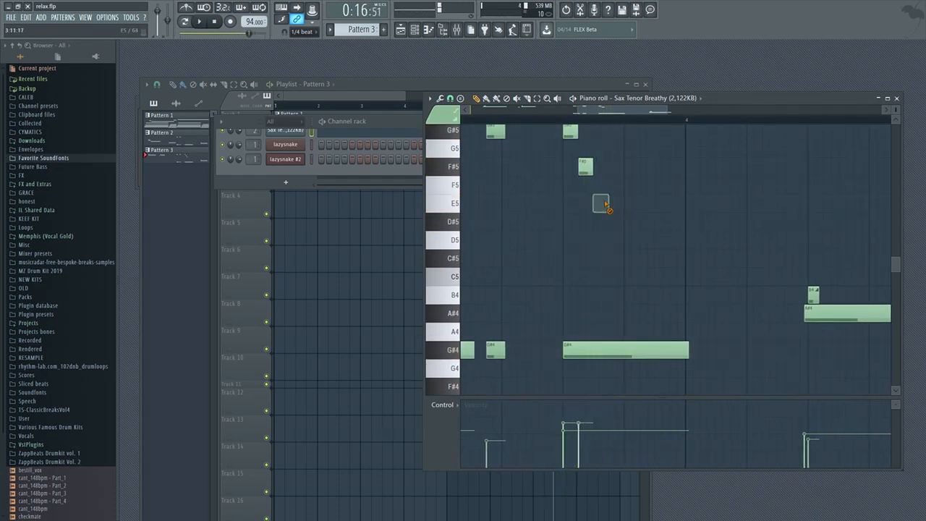
pyautogui.rightClick(605, 206)
pyautogui.press('space')
pyautogui.press('space')
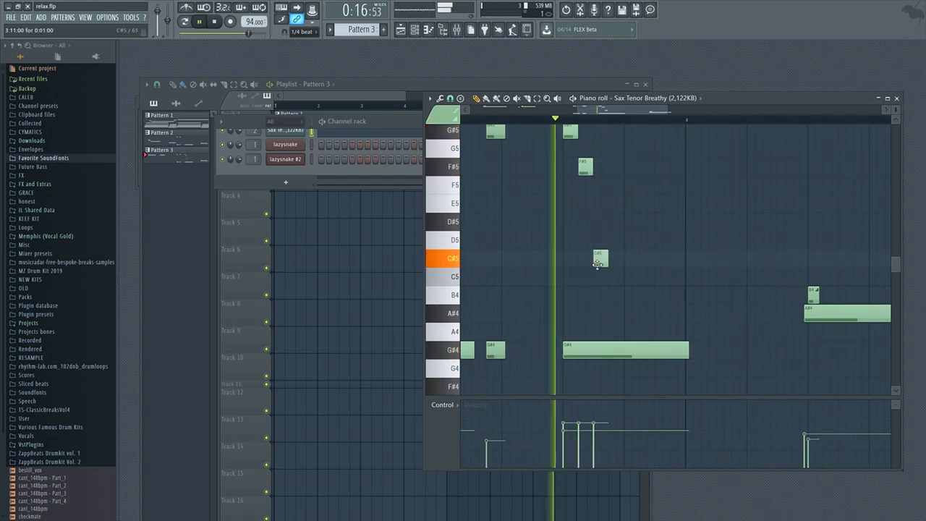
pyautogui.rightClick(599, 260)
# Play back bars 3 and 4, checking the shortened upper run against the lower G#4 notes and the closing note.
pyautogui.scroll(5, 619, 255)
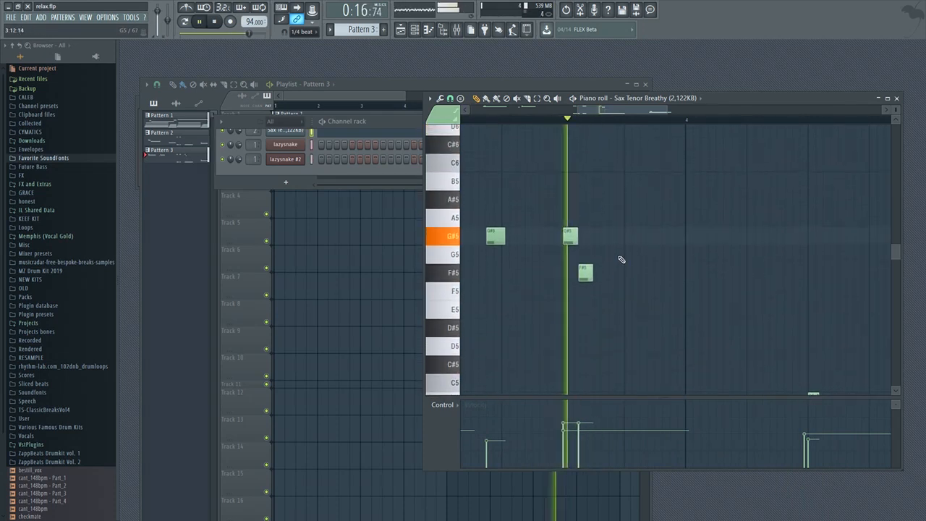
pyautogui.press('space')
pyautogui.scroll(-2, 588, 275)
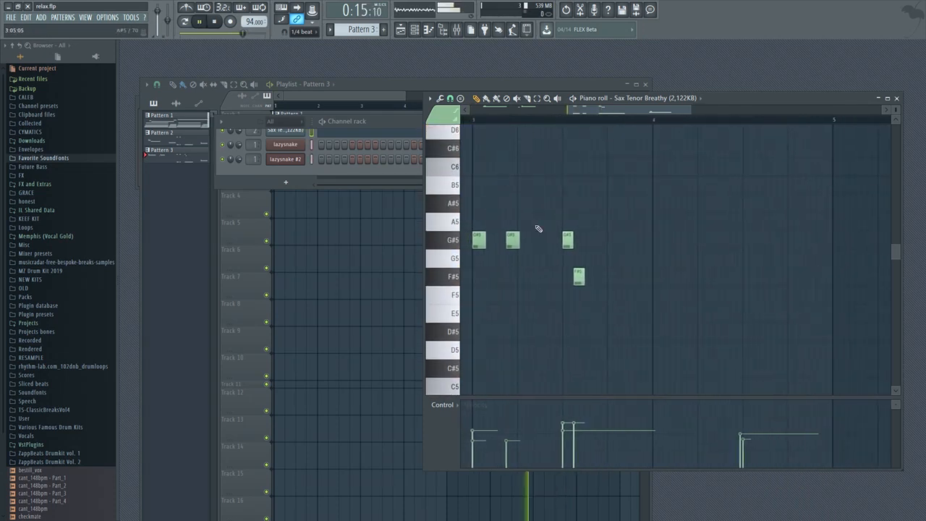
pyautogui.press('space')
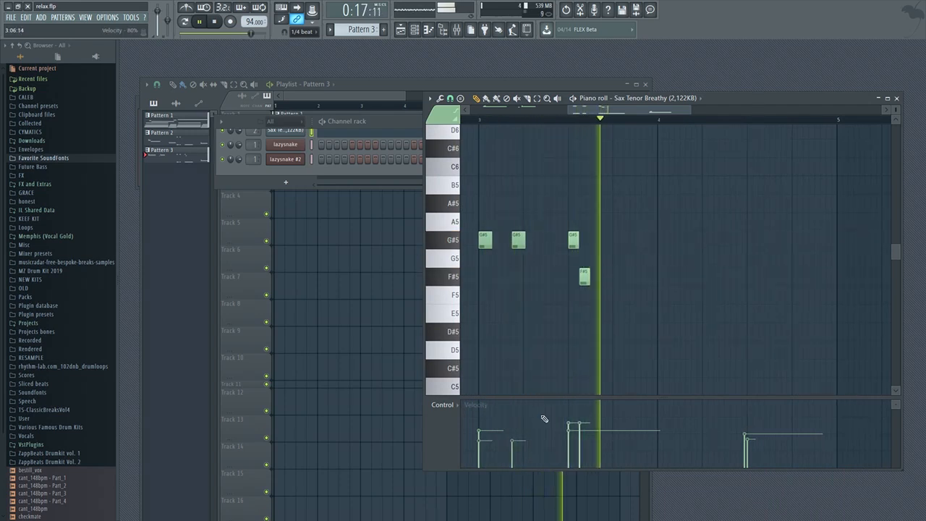
pyautogui.scroll(-2, 593, 325)
pyautogui.scroll(-2, 593, 325)
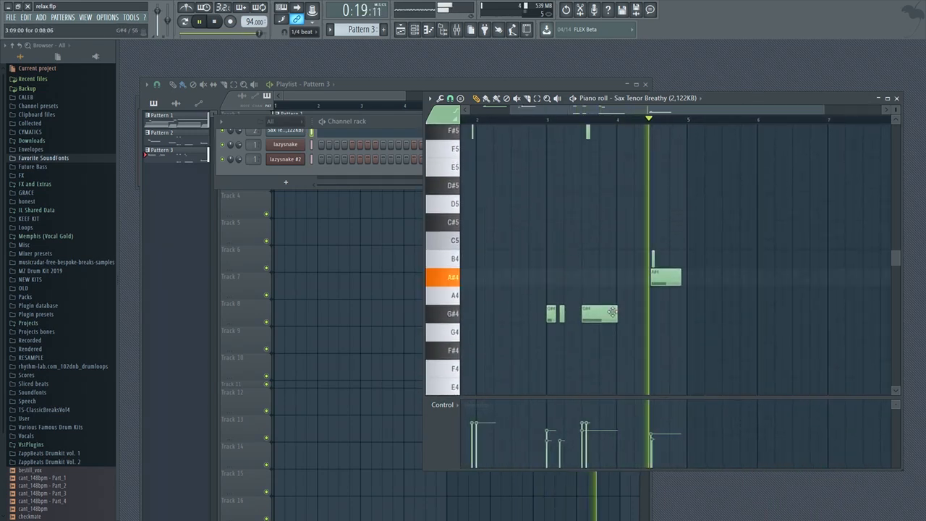
pyautogui.scroll(-3, 649, 284)
pyautogui.press('space')
pyautogui.scroll(2, 648, 284)
pyautogui.press('space')
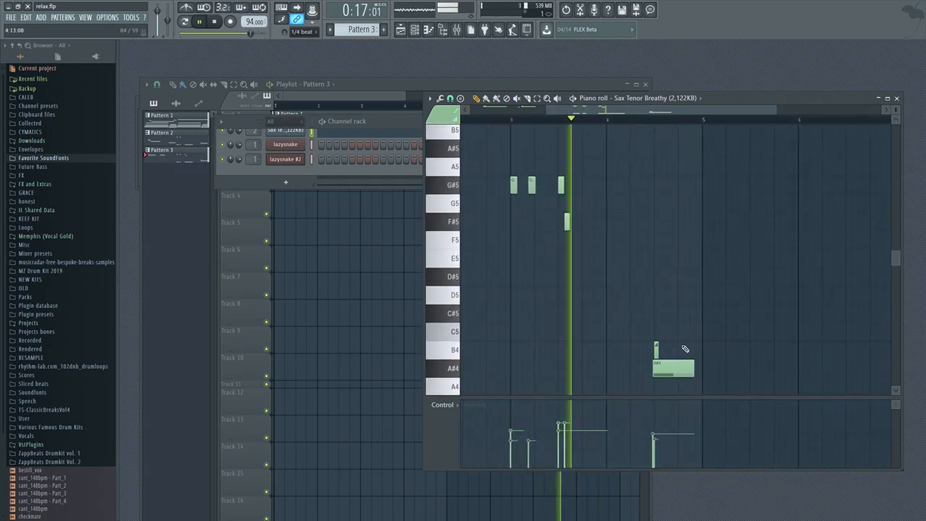
# Try raising the closing A#4 note in bar 4 and its B4 slide note to F5 and F#5, and save the project.
pyautogui.moveTo(754, 263); pyautogui.dragTo(649, 393)
pyautogui.scroll(-3, 705, 306)
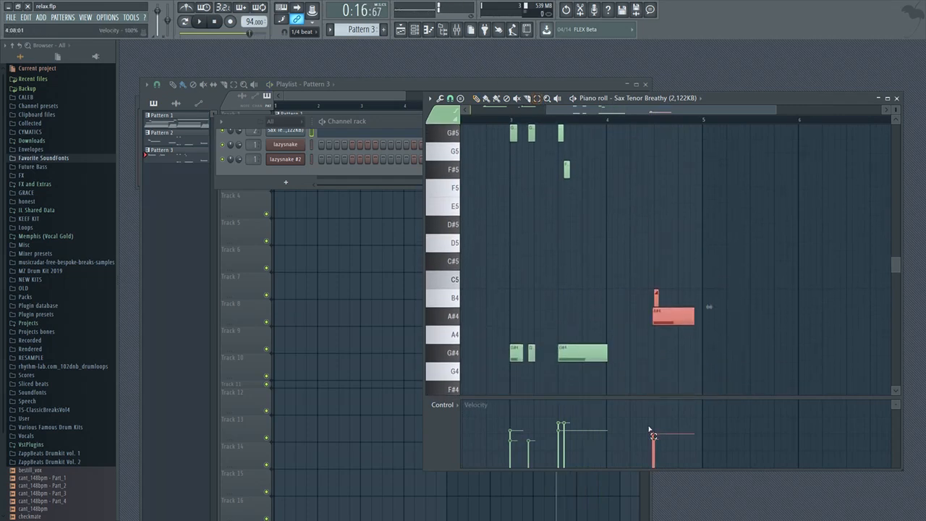
pyautogui.press('Up')
pyautogui.press('Up')
pyautogui.press('Up')
pyautogui.hotkey('ctrl', 's')
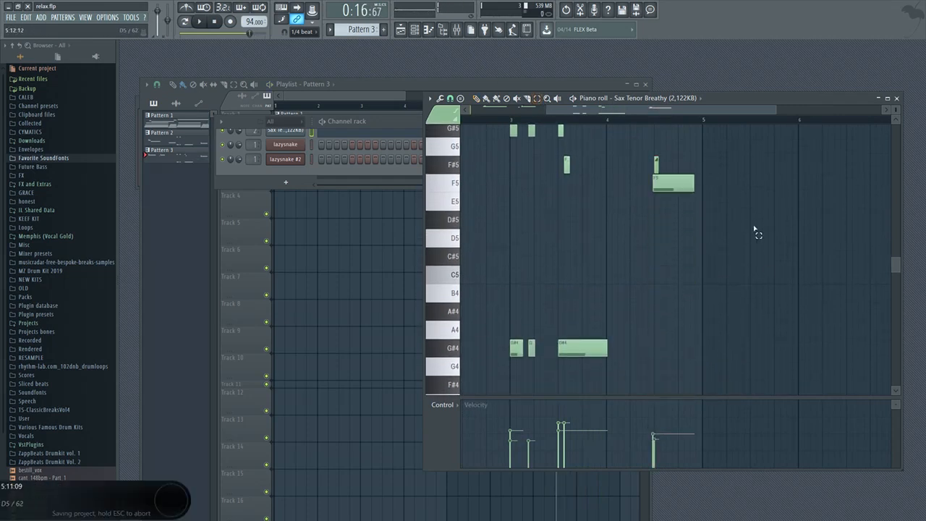
# Listen to the phrase from the middle of bar 3 through the raised F5 ending.
pyautogui.click(558, 119)
pyautogui.press('space')
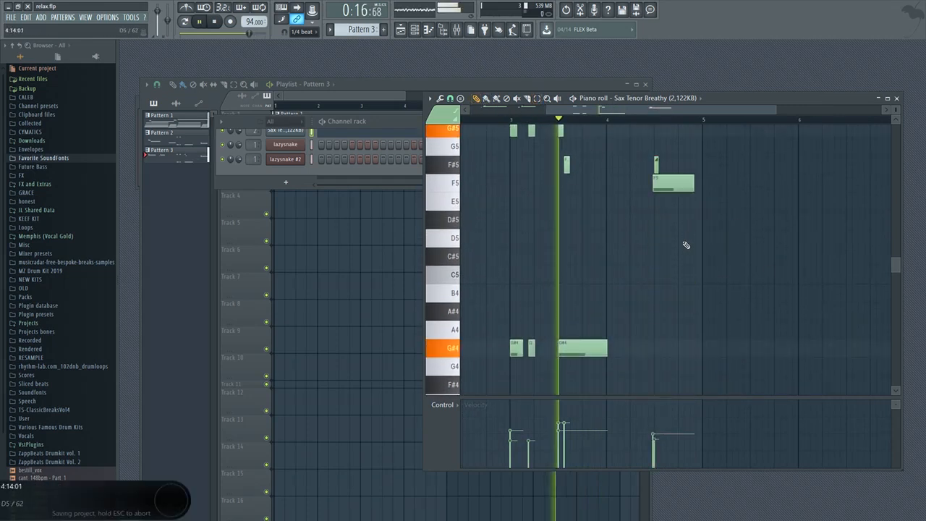
pyautogui.scroll(2, 572, 220)
pyautogui.scroll(2, 614, 225)
pyautogui.scroll(1, 629, 239)
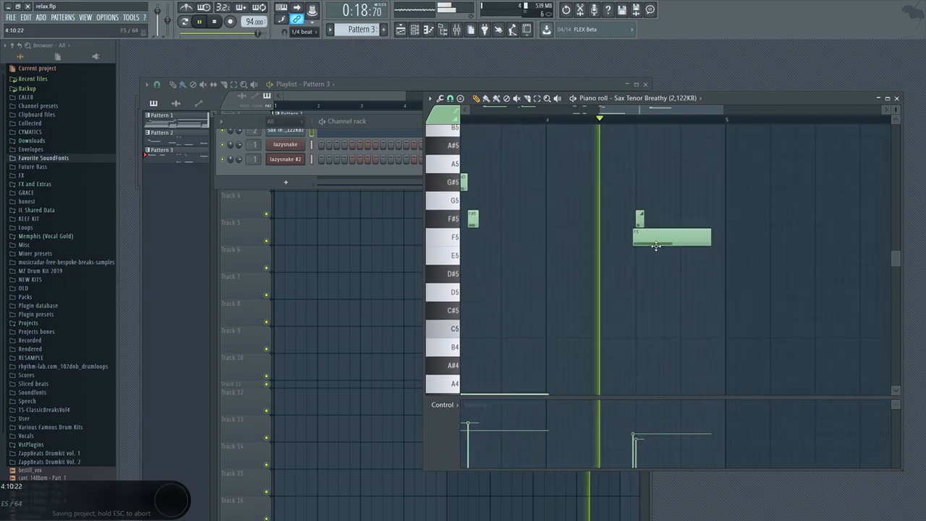
pyautogui.scroll(-3, 655, 240)
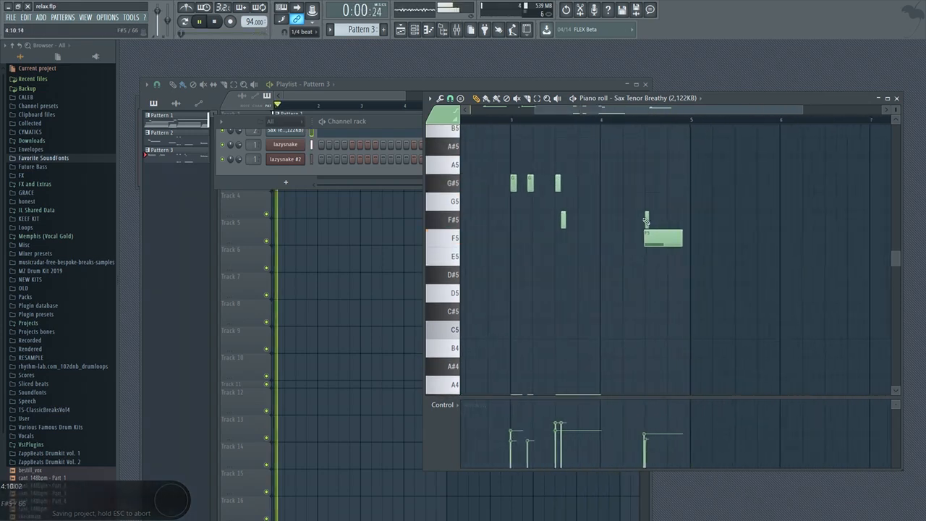
pyautogui.press('space')
pyautogui.click(357, 206)
pyautogui.rightClick(418, 217)
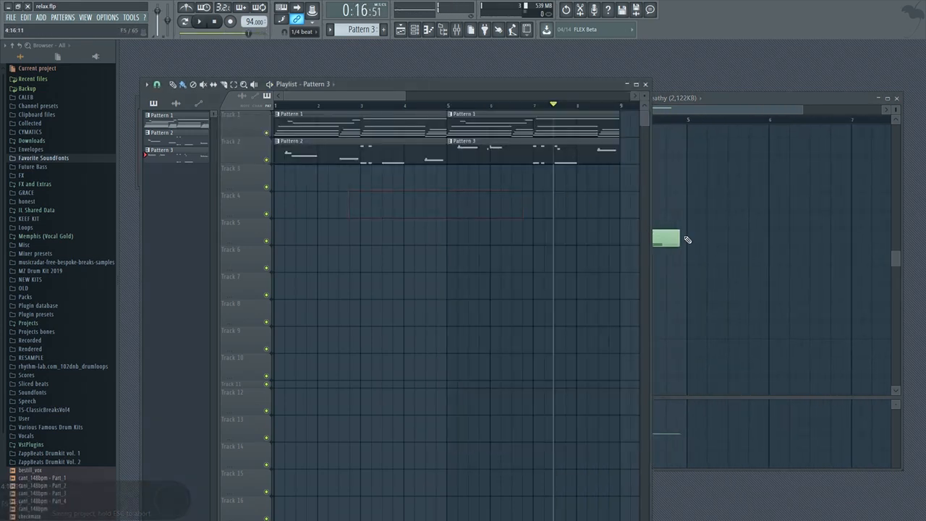
# Try shortening the F5 note in bar 4 and following it with a D#5 note.
pyautogui.moveTo(687, 239); pyautogui.dragTo(664, 243)
pyautogui.press('space')
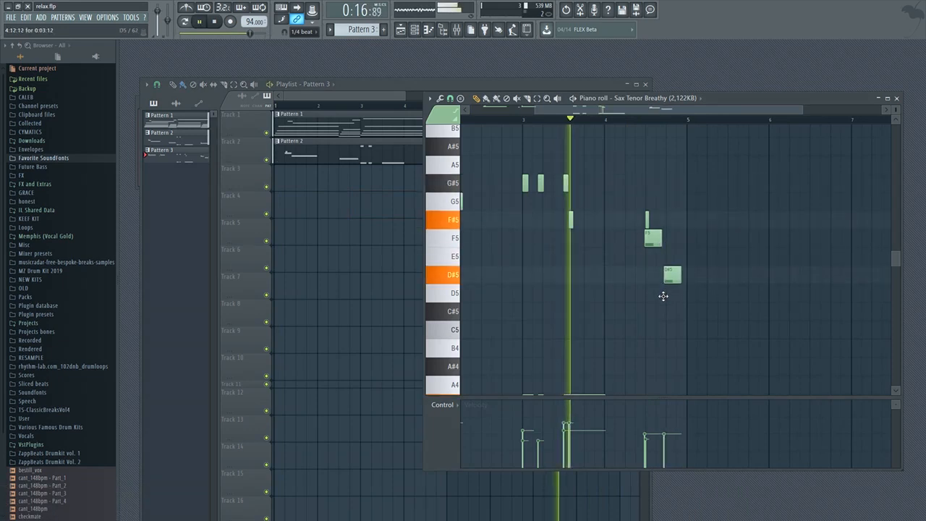
pyautogui.moveTo(669, 276)
pyautogui.mouseDown()
pyautogui.moveTo(669, 295)
pyautogui.moveTo(678, 273)
pyautogui.mouseUp()
pyautogui.scroll(2, 678, 274)
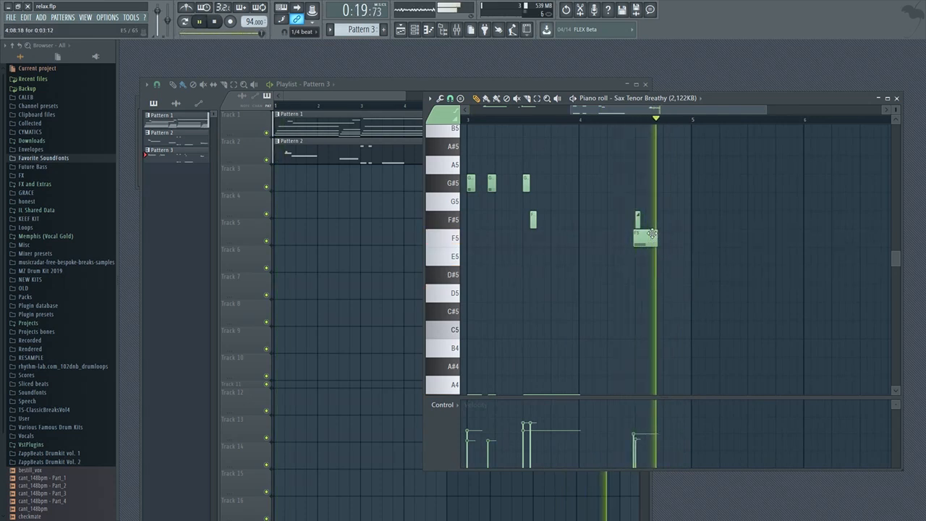
pyautogui.press('space')
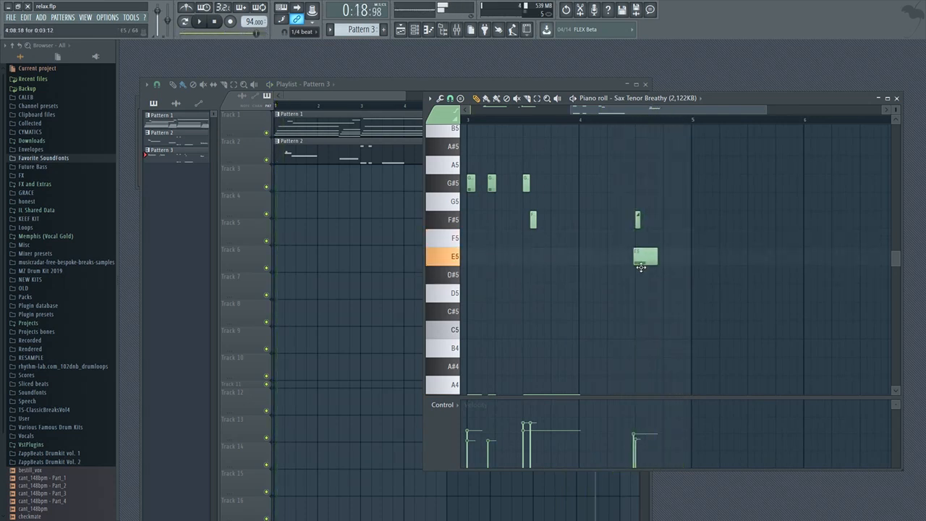
# Try the shortened closing note at C5 with a slightly delayed C#5 slide note.
pyautogui.moveTo(638, 317); pyautogui.dragTo(643, 324)
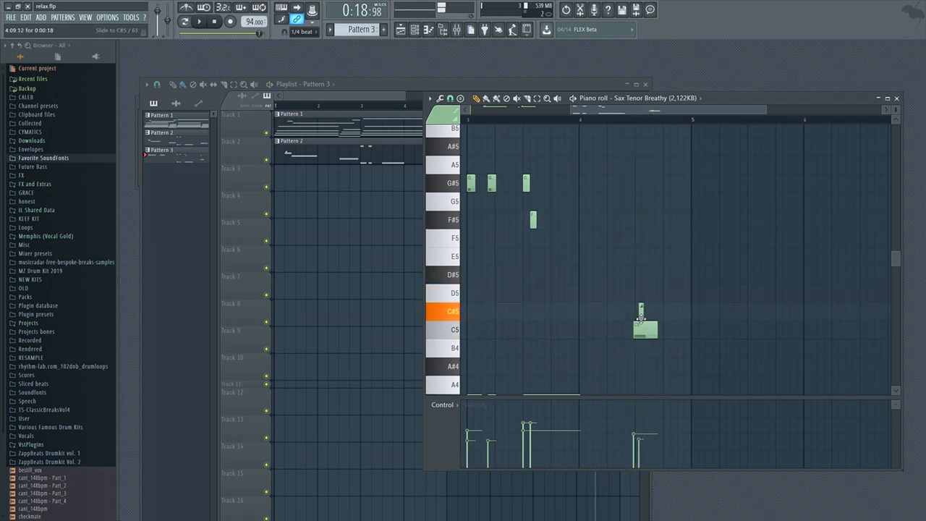
pyautogui.press('space')
pyautogui.scroll(2, 641, 318)
pyautogui.press('space')
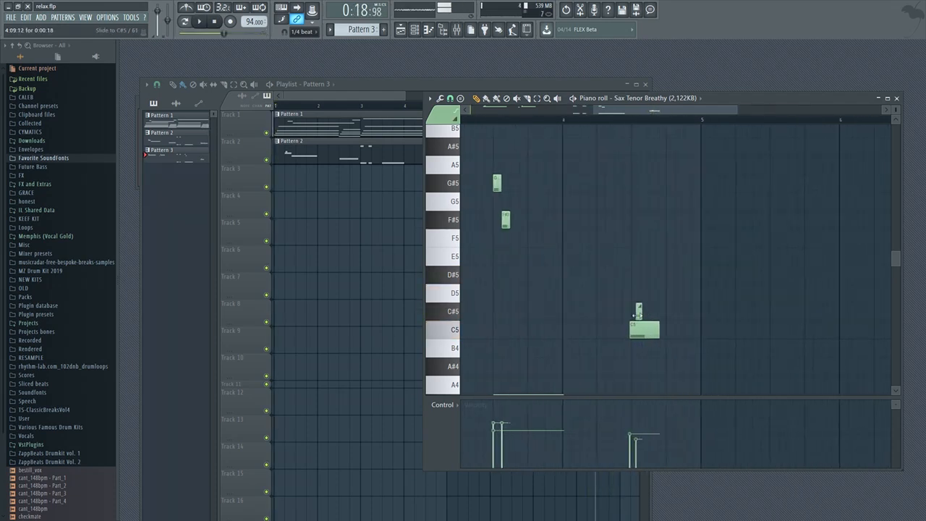
pyautogui.scroll(1, 638, 313)
# Undo the bar 4 edits and transpositions back to the closing A#4 note with its B4 slide note.
pyautogui.hotkey('ctrl', 'alt', 'z')
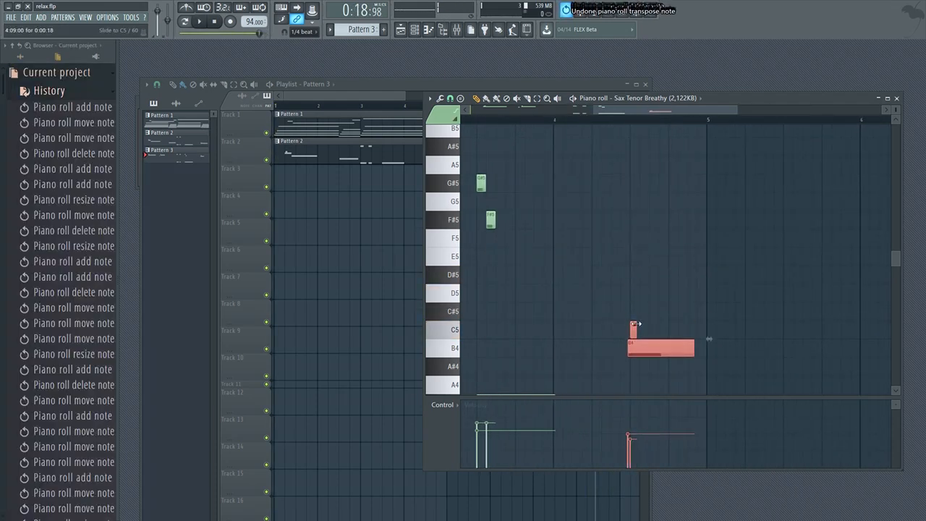
pyautogui.press('space')
pyautogui.press('space')
pyautogui.hotkey('ctrl', 'alt', 'z')
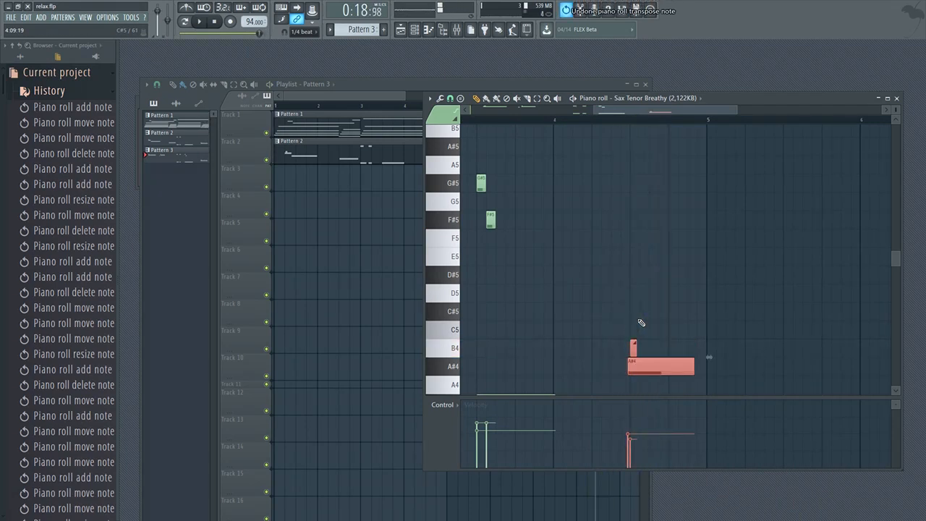
pyautogui.press('space')
pyautogui.scroll(-1, 636, 301)
pyautogui.press('space')
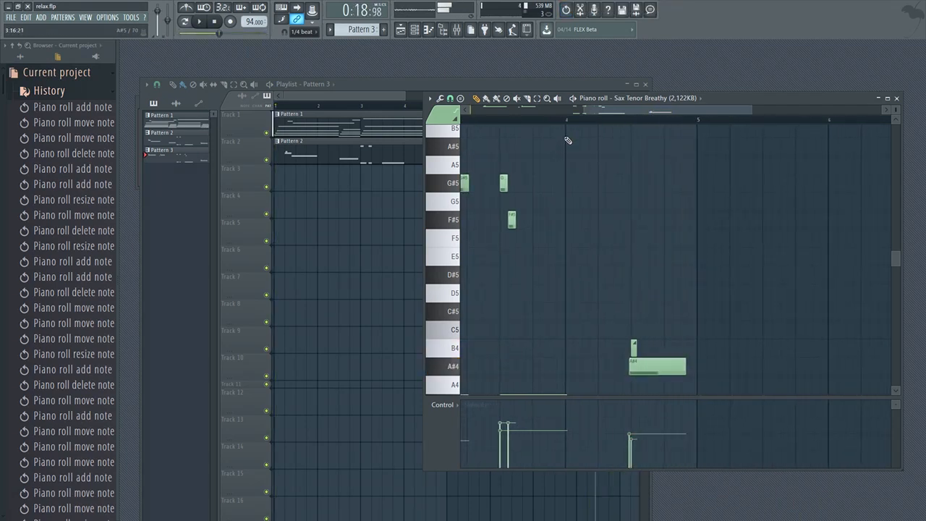
# Try transposing Pattern 3's final B4 and A#4 notes up an octave with playback, and undo the move.
pyautogui.moveTo(533, 93); pyautogui.dragTo(532, 94)
pyautogui.moveTo(616, 390); pyautogui.dragTo(615, 326)
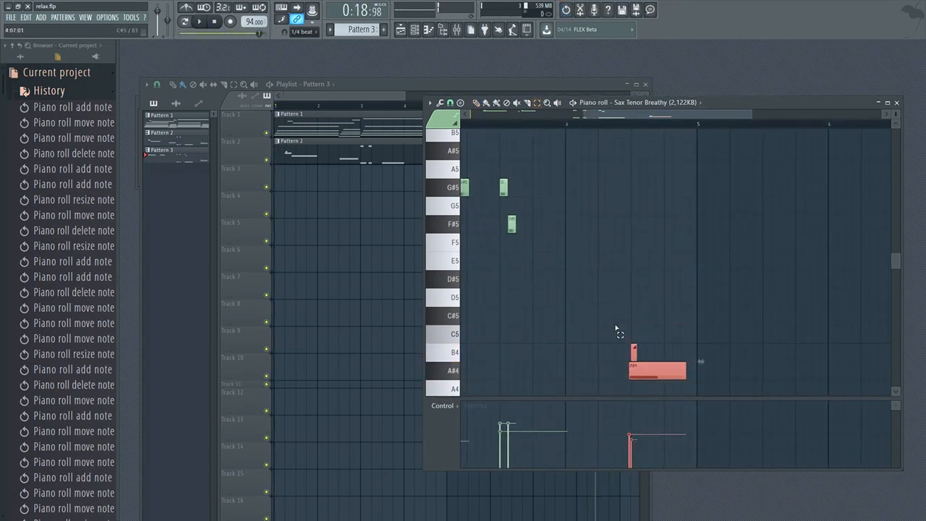
pyautogui.hotkey('ctrl', 'Up')
pyautogui.press('space')
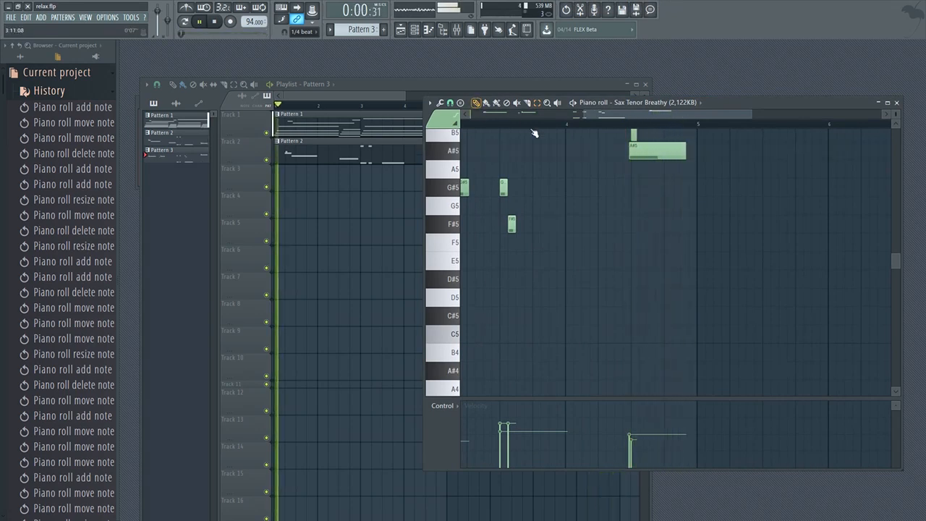
pyautogui.hotkey('ctrl', 'alt', 'z')
pyautogui.press('space')
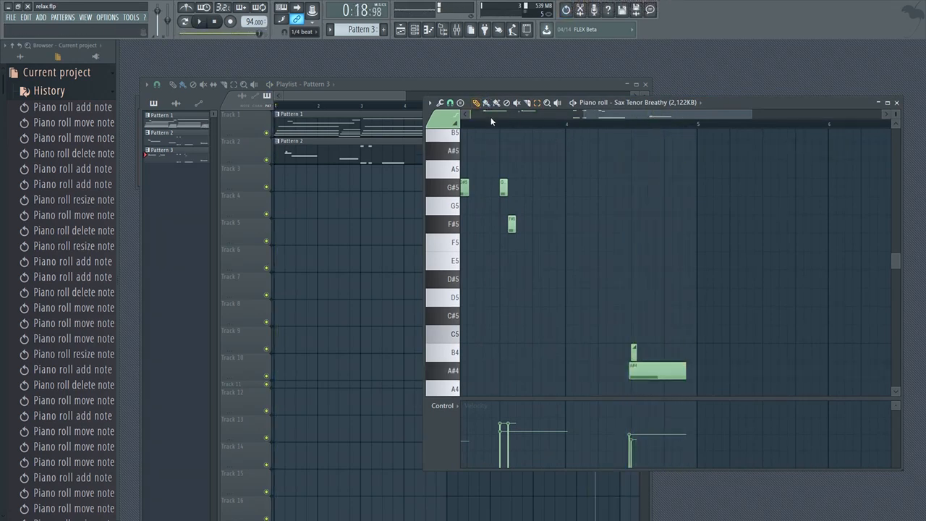
# Delete the closing B4 and A#4 notes of Pattern 3's sax part and save the project.
pyautogui.press('space')
pyautogui.scroll(-3, 709, 281)
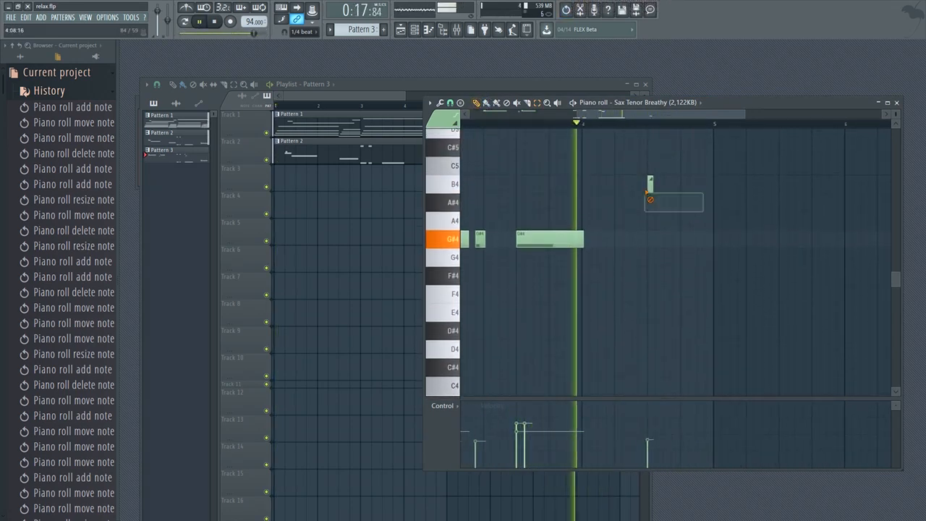
pyautogui.scroll(4, 658, 198)
pyautogui.hotkey('ctrl', 's')
# Play the arrangement from the playlist and open Pattern 2's sax notes in the piano roll.
pyautogui.click(357, 101)
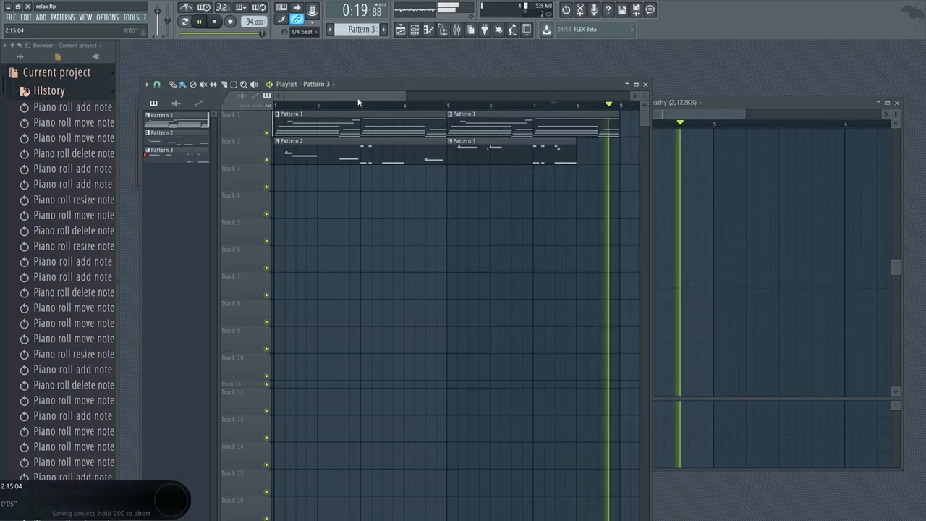
pyautogui.press('space')
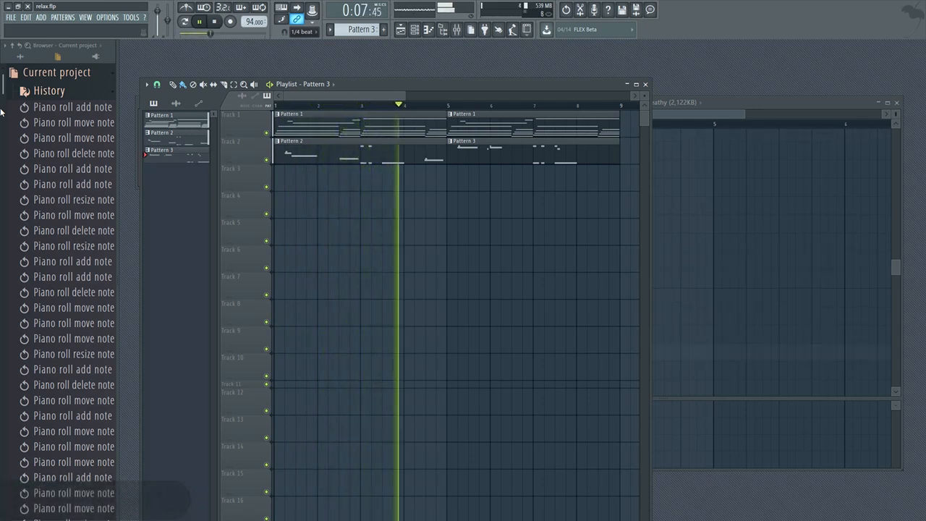
pyautogui.doubleClick(348, 158)
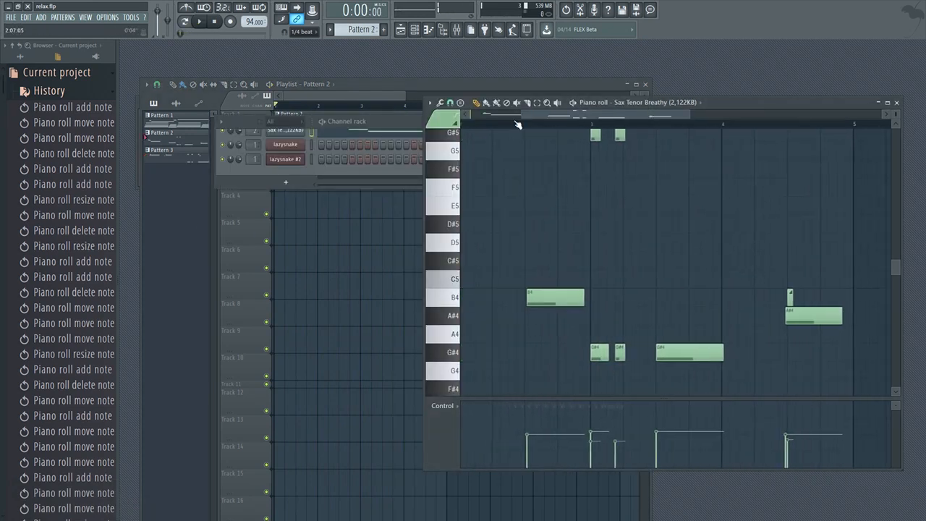
pyautogui.scroll(-4, 531, 327)
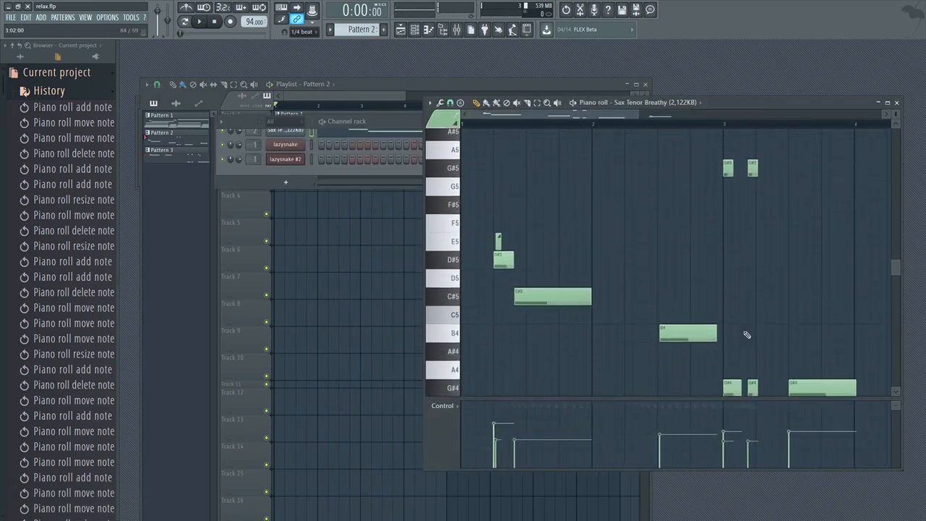
# Try replacing Pattern 2's opening notes with two short E5 notes.
pyautogui.rightClick(550, 262)
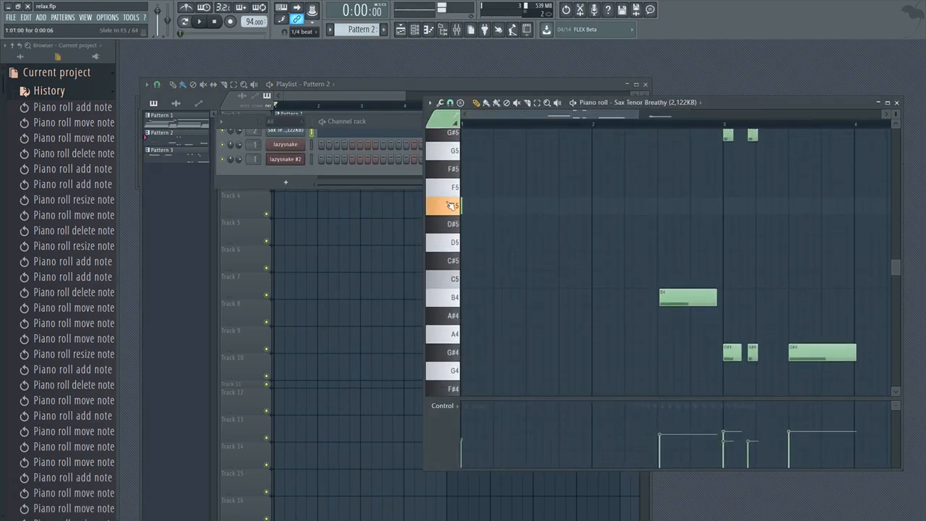
pyautogui.click(481, 205)
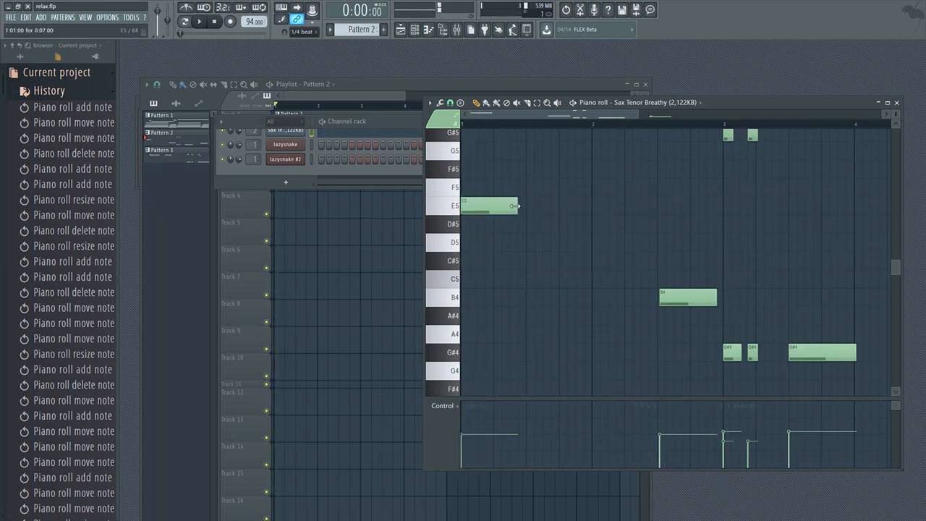
pyautogui.click(484, 206)
pyautogui.press('space')
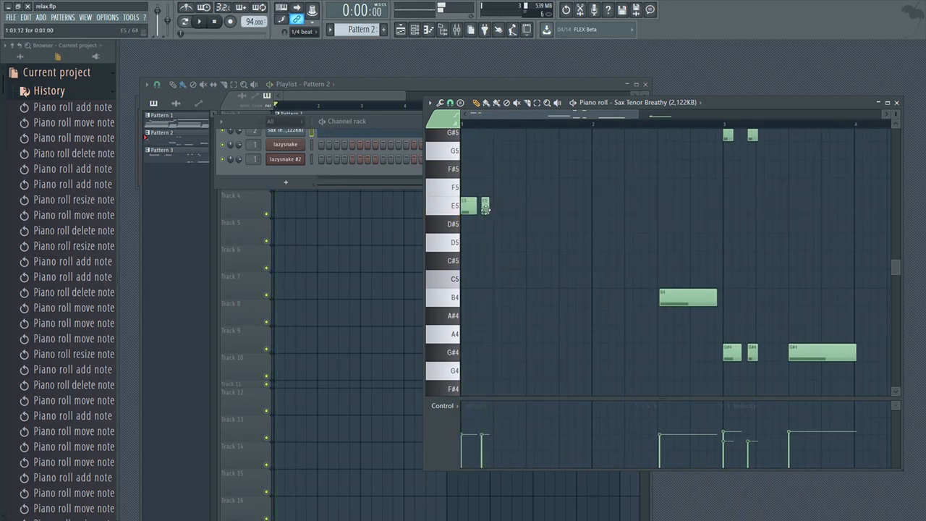
pyautogui.press('space')
pyautogui.press('space')
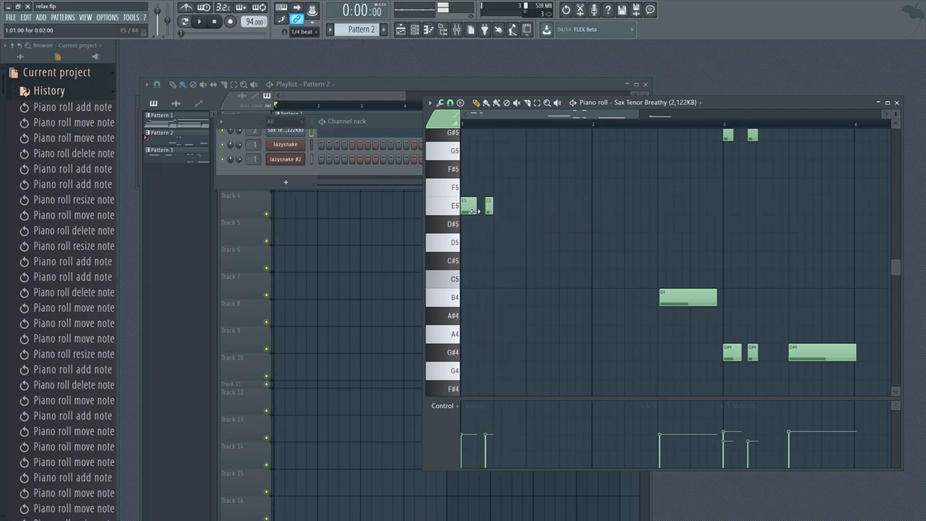
pyautogui.moveTo(489, 206); pyautogui.dragTo(498, 207)
# Try replacing the two opening E5 notes with two short F#5 notes and play the result.
pyautogui.click(491, 170)
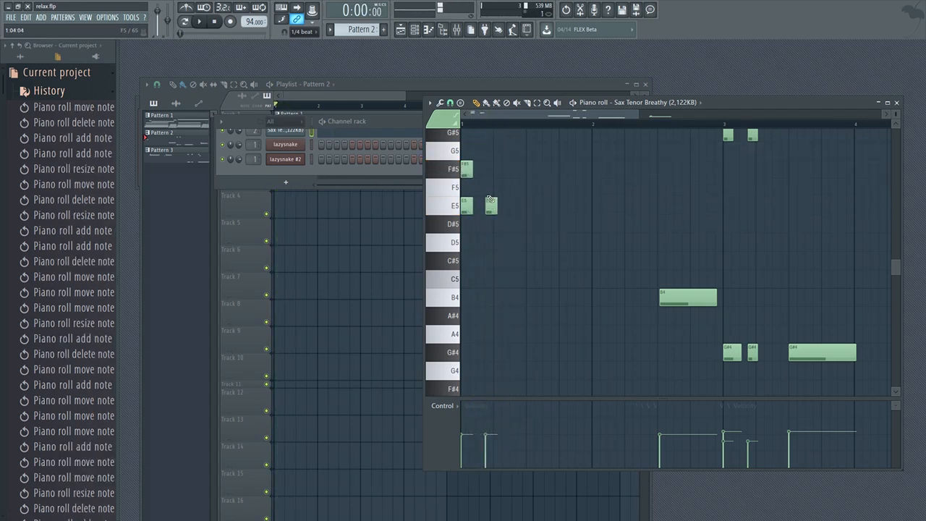
pyautogui.scroll(2, 489, 199)
pyautogui.rightClick(466, 259)
pyautogui.rightClick(491, 260)
pyautogui.press('space')
pyautogui.press('space')
pyautogui.click(489, 228)
pyautogui.press('space')
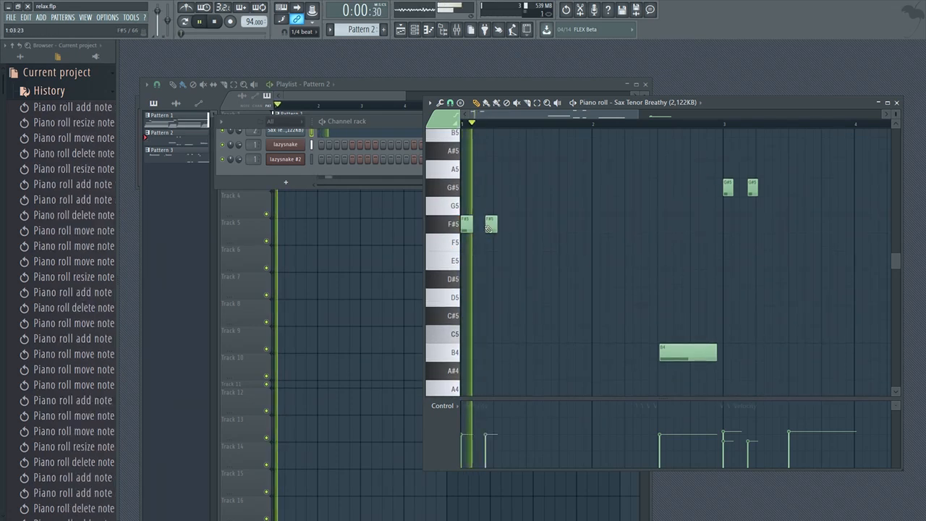
pyautogui.press('space')
# Try a D#5 note beneath the first F#5 note and undo the recent note edits.
pyautogui.click(466, 279)
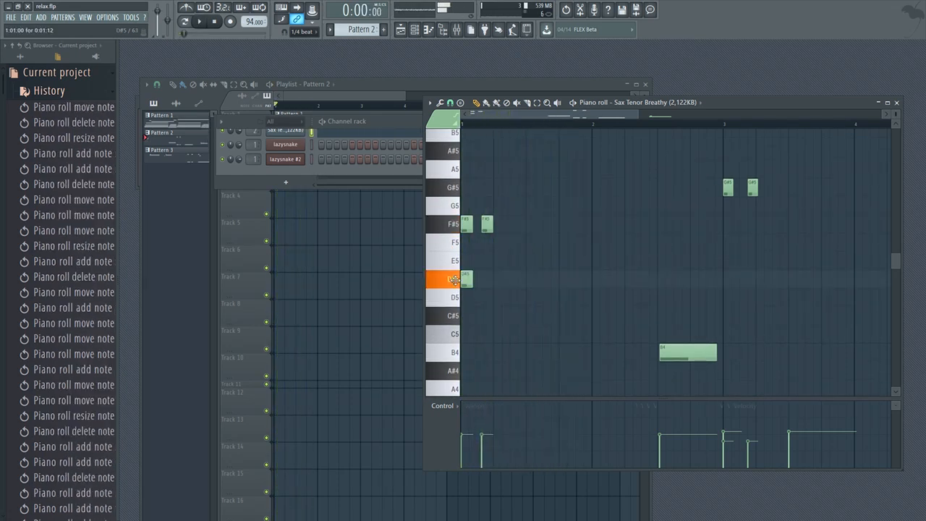
pyautogui.hotkey('ctrl', 'alt', 'z')
pyautogui.hotkey('ctrl', 'alt', 'z')
pyautogui.hotkey('ctrl', 'alt', 'z')
pyautogui.hotkey('ctrl', 'alt', 'z')
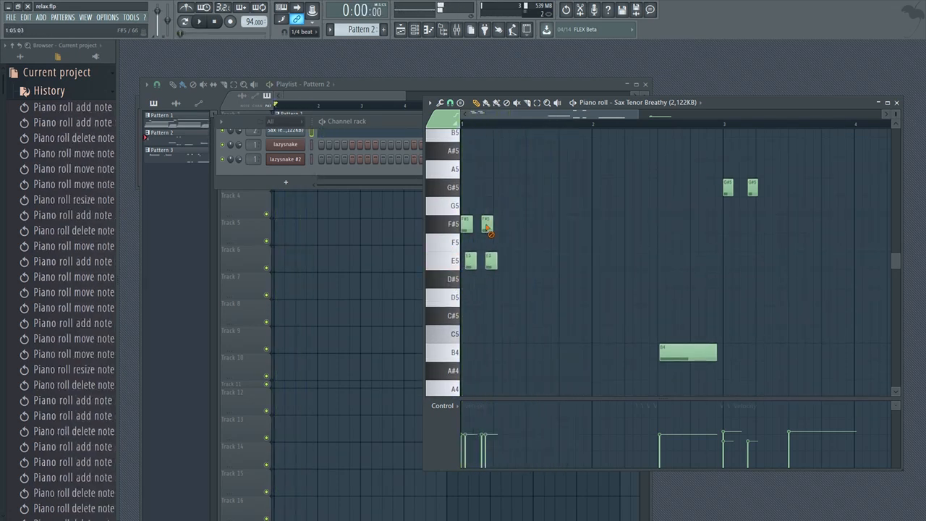
# Clear the opening F#5 and E5 notes, try two fresh short E5 notes, and play them.
pyautogui.rightClick(487, 228)
pyautogui.rightClick(467, 227)
pyautogui.rightClick(491, 262)
pyautogui.rightClick(471, 265)
pyautogui.click(467, 264)
pyautogui.click(491, 264)
pyautogui.press('space')
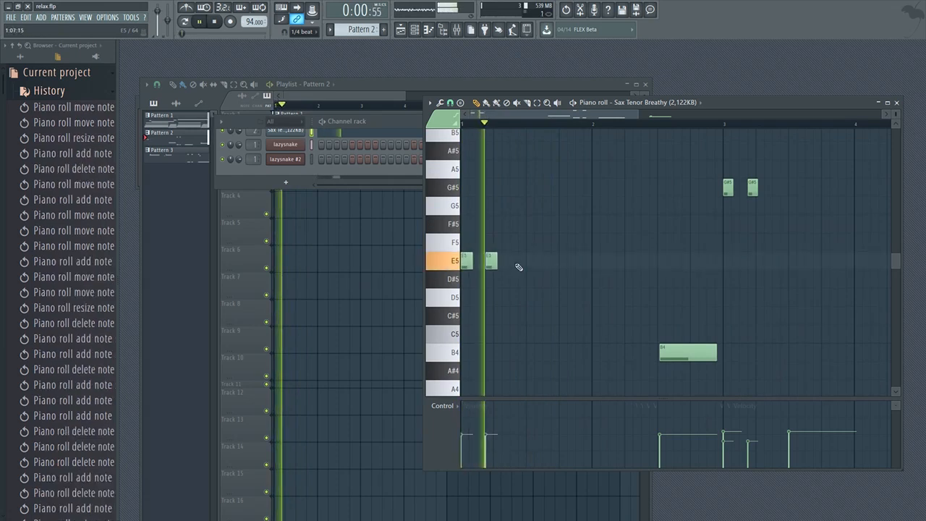
pyautogui.press('space')
# Undo the opening note experiments to restore Pattern 2's original D#5 and C#5 phrase.
pyautogui.hotkey('ctrl', 'z')
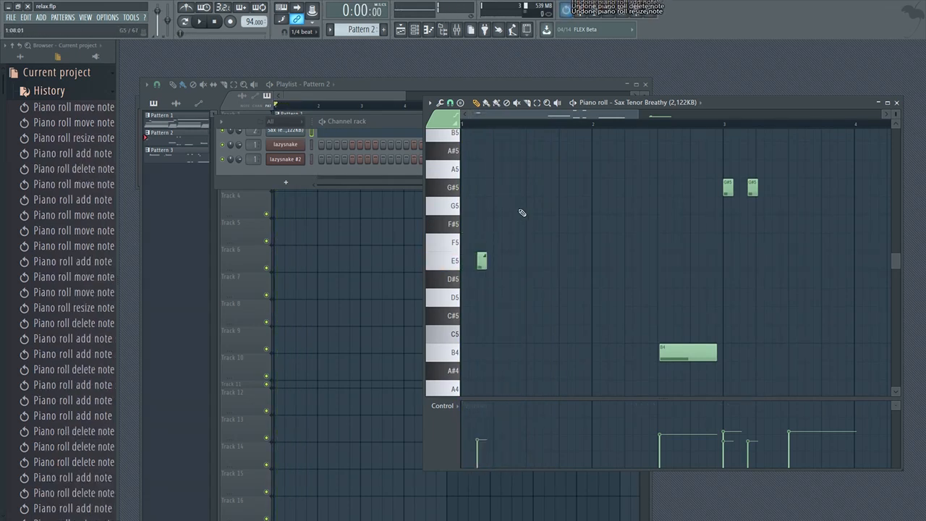
pyautogui.hotkey('ctrl', 'alt', 'z')
pyautogui.hotkey('ctrl', 'alt', 'z')
pyautogui.hotkey('ctrl', 'alt', 'z')
pyautogui.scroll(4, 515, 210)
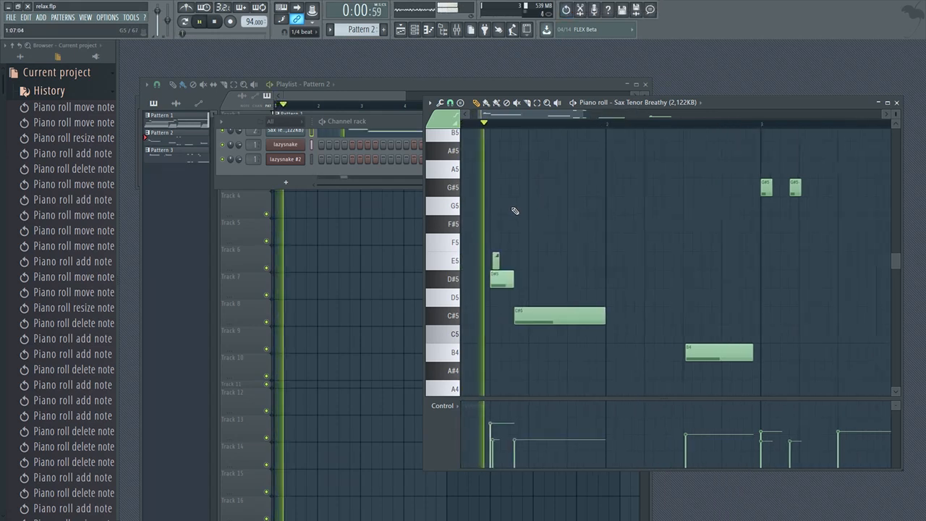
# Try deleting the long C#5 note from Pattern 2's opening phrase during playback, and undo the deletion.
pyautogui.press('space')
pyautogui.rightClick(538, 319)
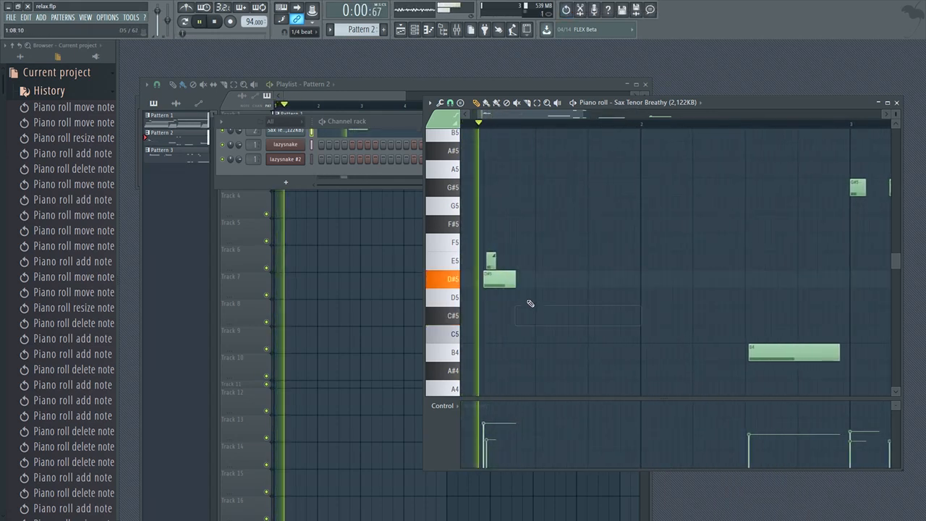
pyautogui.press('space')
pyautogui.moveTo(628, 283); pyautogui.dragTo(637, 283)
pyautogui.hotkey('ctrl', 'alt', 'z')
pyautogui.hotkey('ctrl', 'alt', 'z')
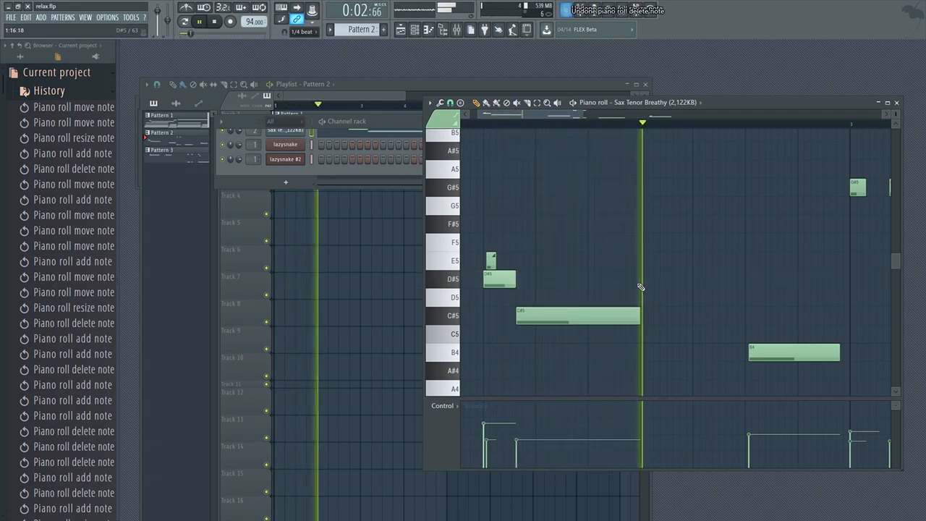
# Play back Pattern 2's restored sax melody.
pyautogui.press('space')
pyautogui.press('space')
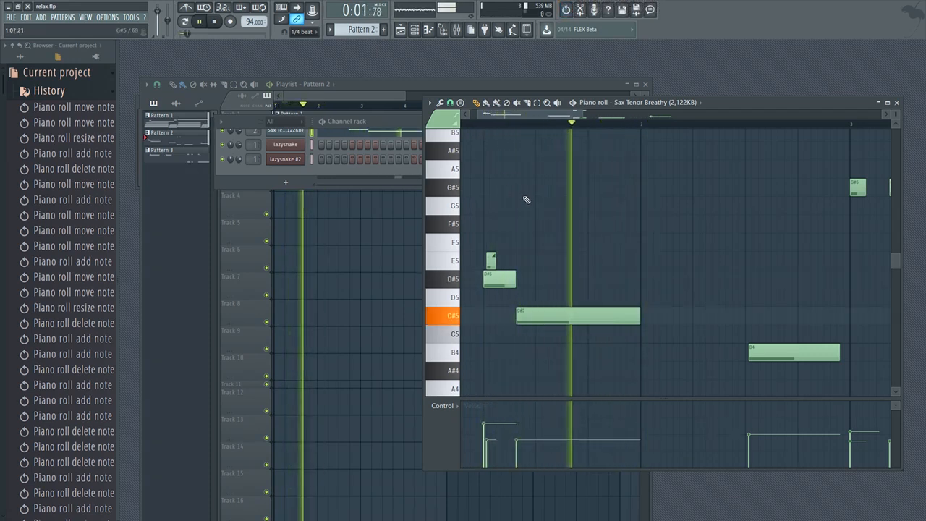
pyautogui.scroll(-4, 527, 199)
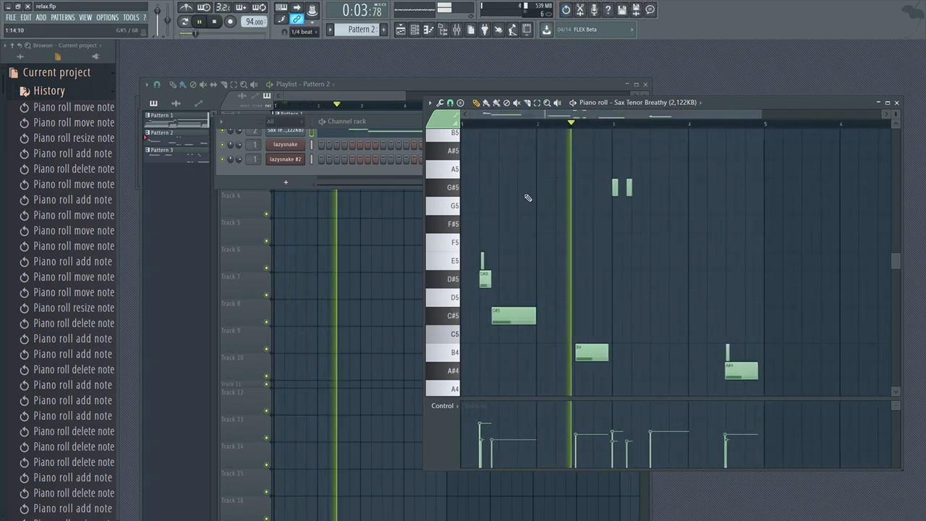
# Save the project and return to the playlist to play the arrangement.
pyautogui.hotkey('ctrl', 's')
pyautogui.press('F5')
pyautogui.press('space')
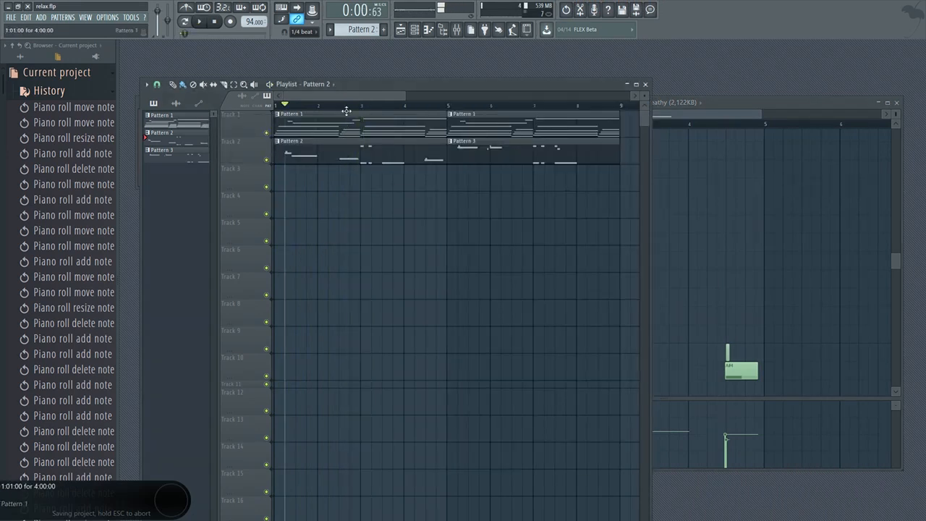
# Collapse the current project history in the browser and show all browser content.
pyautogui.click(80, 78)
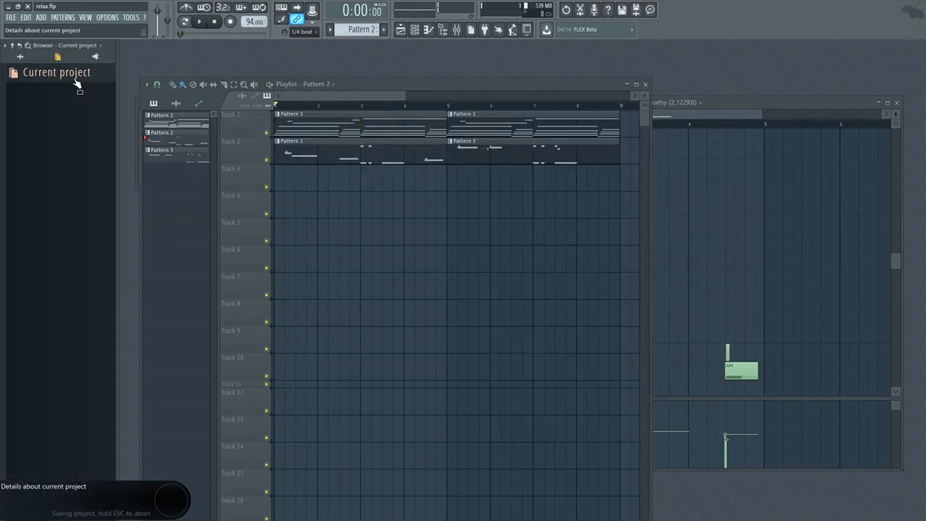
pyautogui.click(76, 80)
pyautogui.click(19, 55)
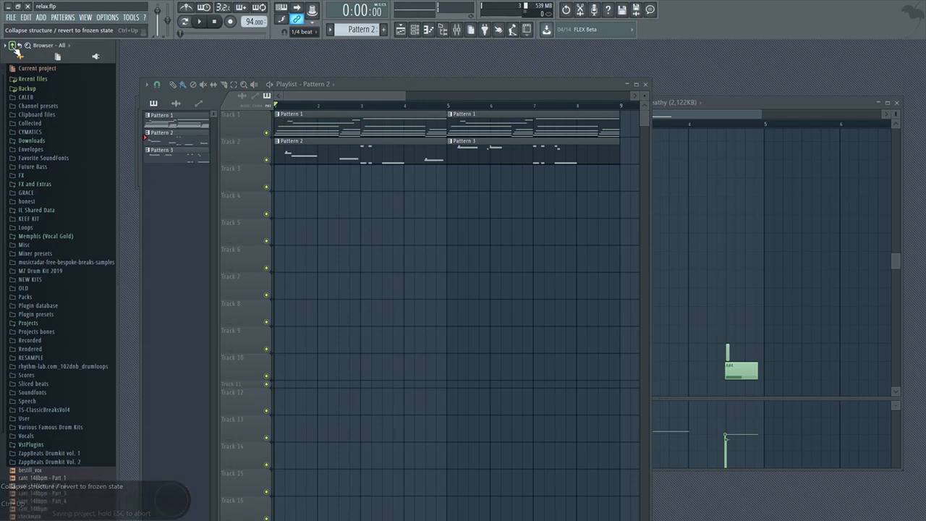
# Add Fruity Compressor to the lazysnake mixer track, ahead of Fruity parametric EQ 2.
pyautogui.click(462, 33)
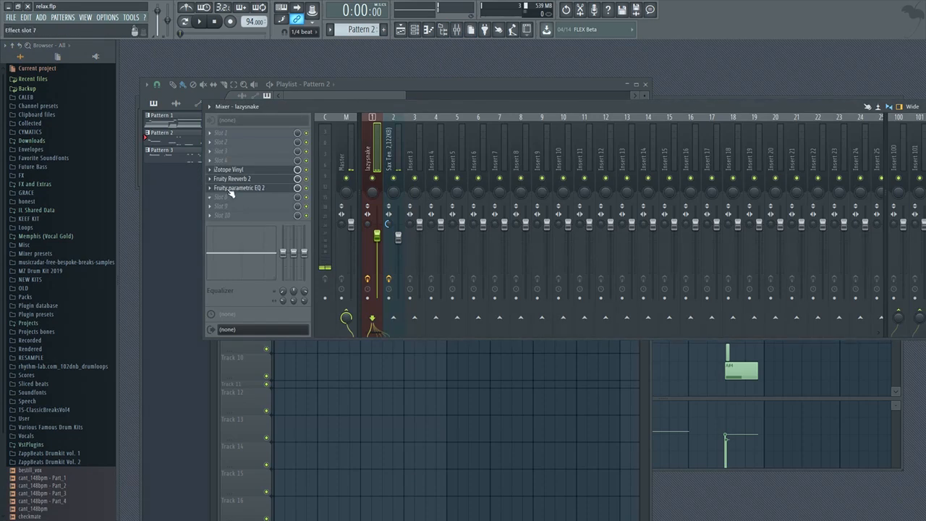
pyautogui.click(230, 195)
pyautogui.click(355, 176)
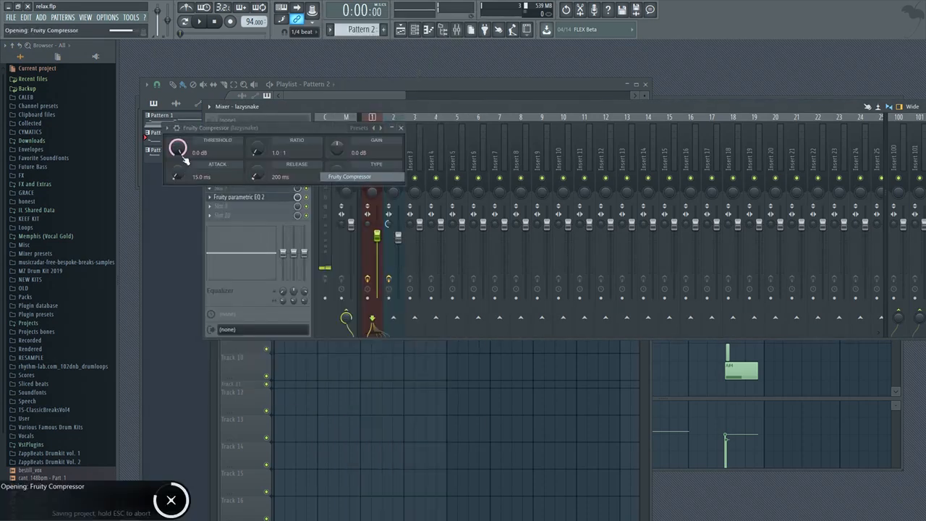
pyautogui.click(173, 127)
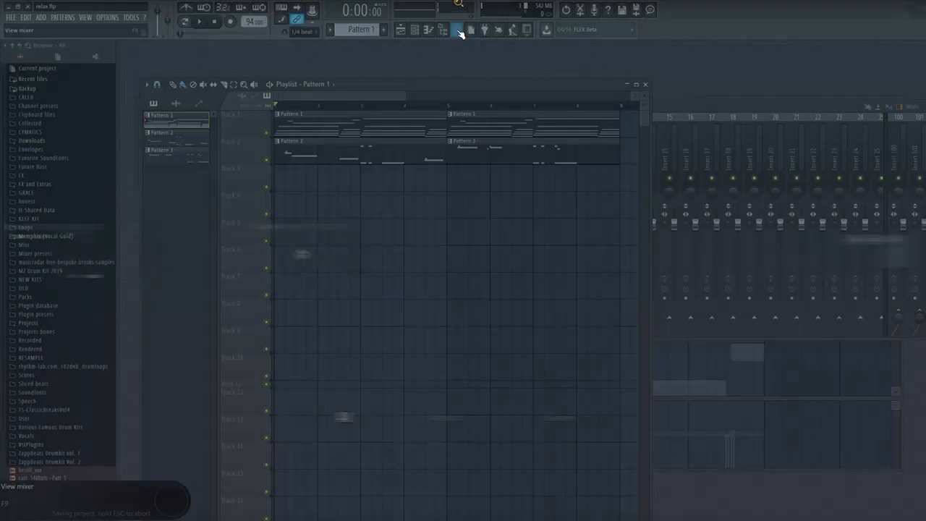
# Open lazysnake's parametric EQ and Fruity Compressor, and load the compressor's Brickwall preset.
pyautogui.click(456, 29)
pyautogui.click(219, 195)
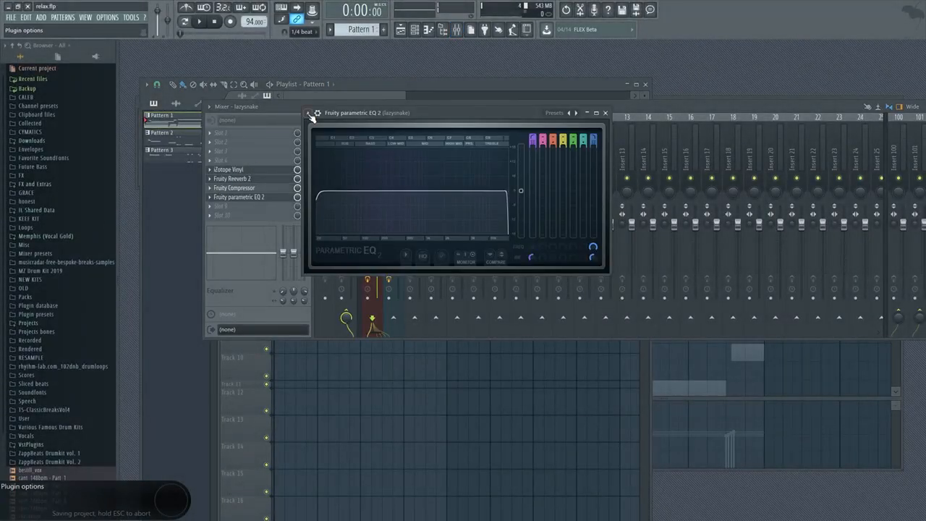
pyautogui.click(234, 187)
pyautogui.press('space')
pyautogui.click(168, 127)
pyautogui.press('space')
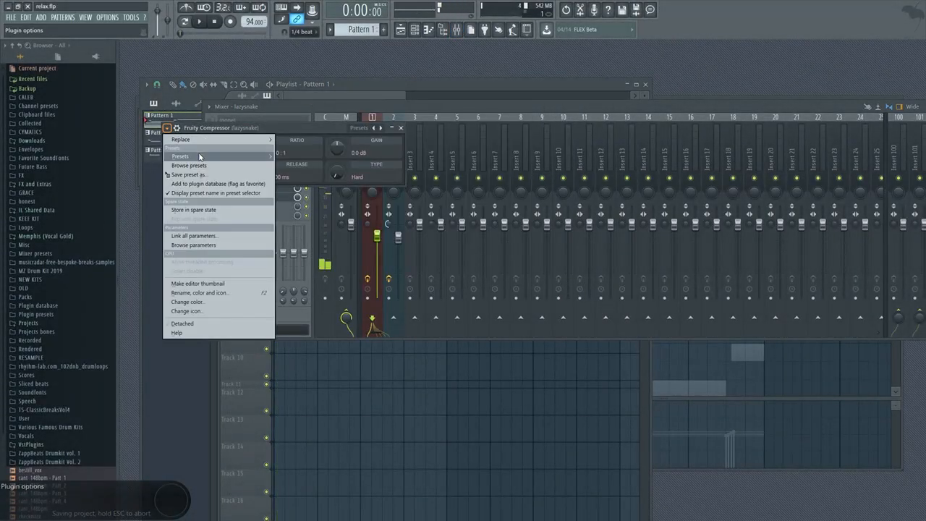
pyautogui.moveTo(238, 155)
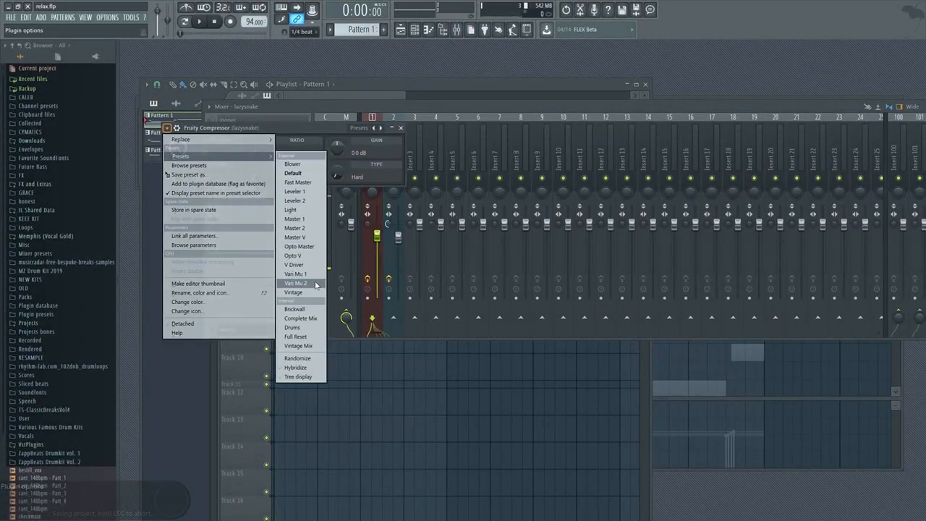
pyautogui.click(316, 311)
# During playback, set the compressor's ratio to 11.0:1, threshold to -45.8 dB and gain to 22.4 dB.
pyautogui.press('space')
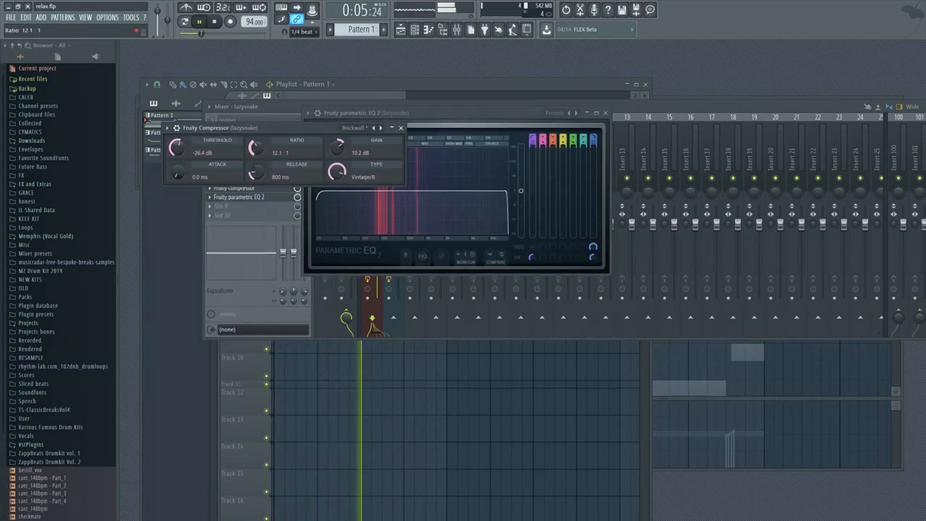
pyautogui.moveTo(262, 148); pyautogui.dragTo(262, 174)
pyautogui.moveTo(179, 149); pyautogui.dragTo(179, 173)
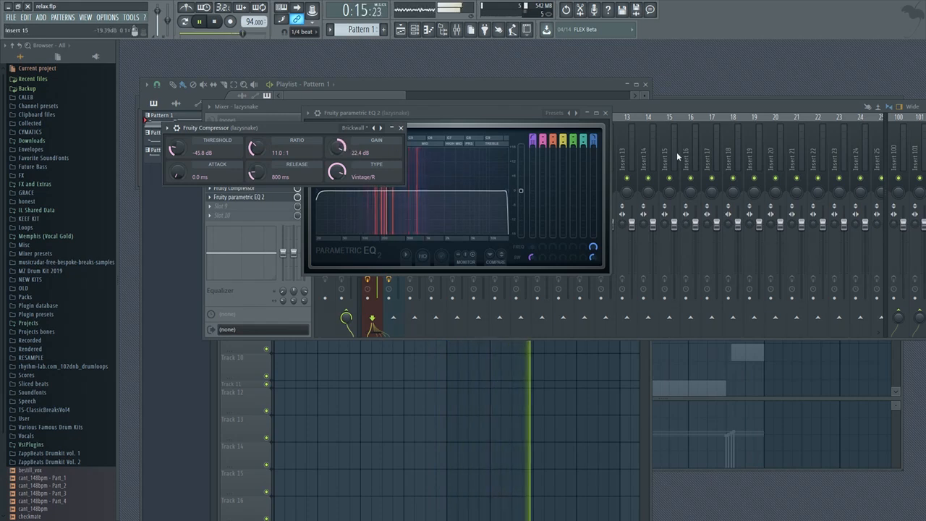
# Lower the lazysnake mixer track's volume slightly.
pyautogui.moveTo(678, 157); pyautogui.dragTo(415, 182)
pyautogui.moveTo(377, 234); pyautogui.dragTo(377, 243)
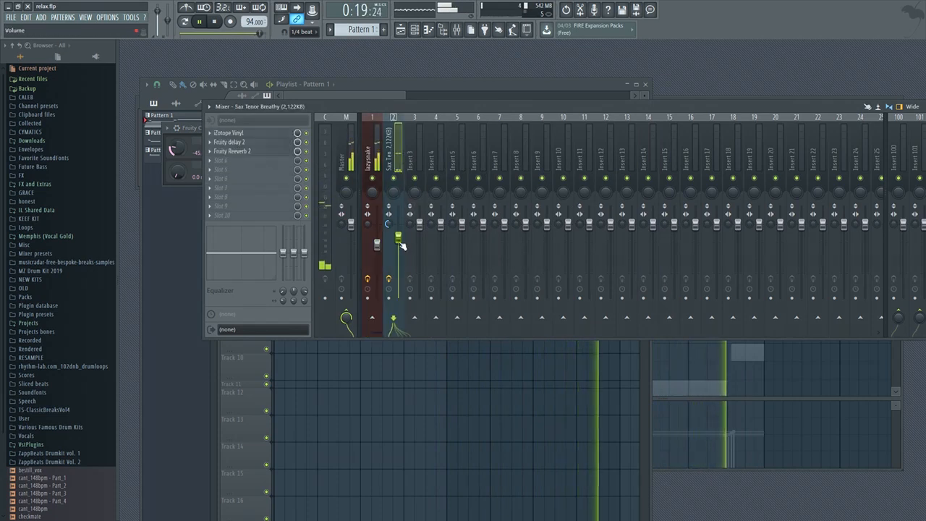
# Copy lazysnake's Fruity Compressor with its settings to the Sax Tenor Breathy mixer track, ahead of iZotope Vinyl.
pyautogui.press('space')
pyautogui.click(210, 189)
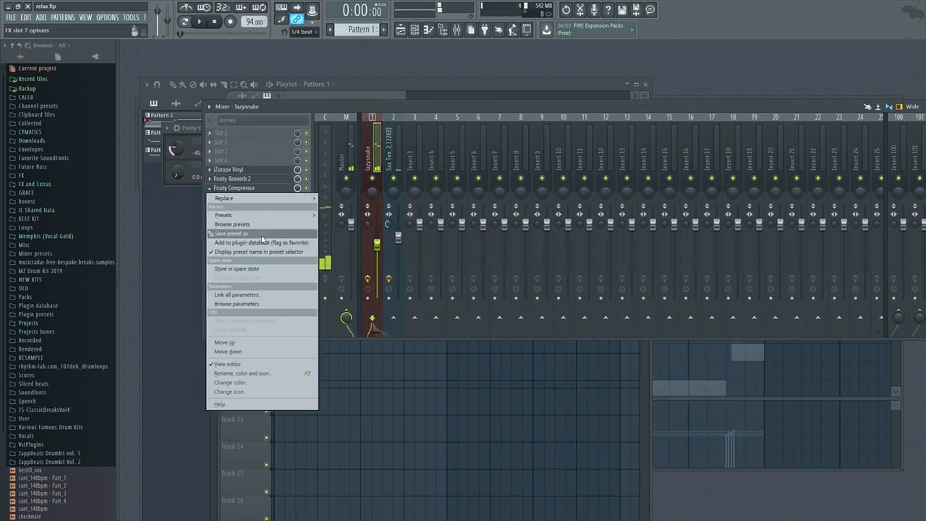
pyautogui.moveTo(261, 234); pyautogui.dragTo(389, 173)
pyautogui.press('Escape')
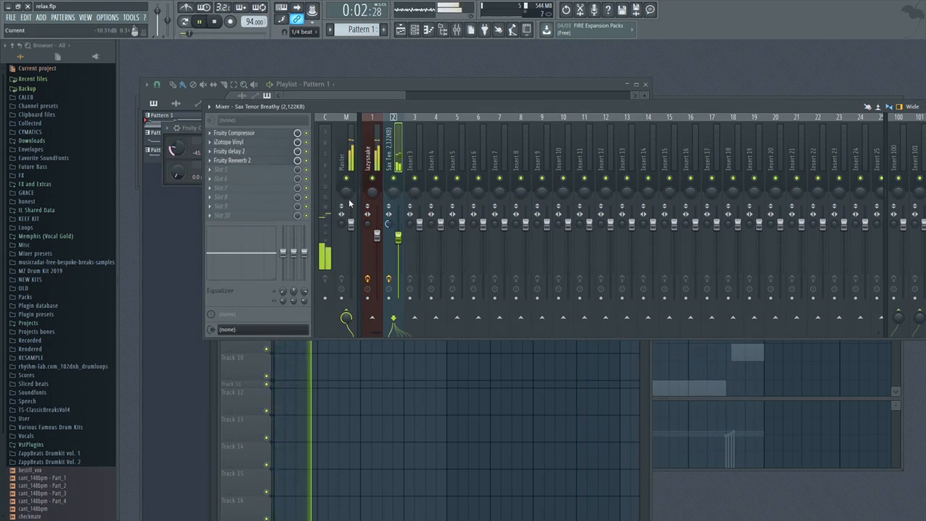
# During playback, lower lazysnake's volume and set the Sax Tenor Breathy track's volume to 84% (-3.8 dB).
pyautogui.moveTo(376, 236); pyautogui.dragTo(377, 242)
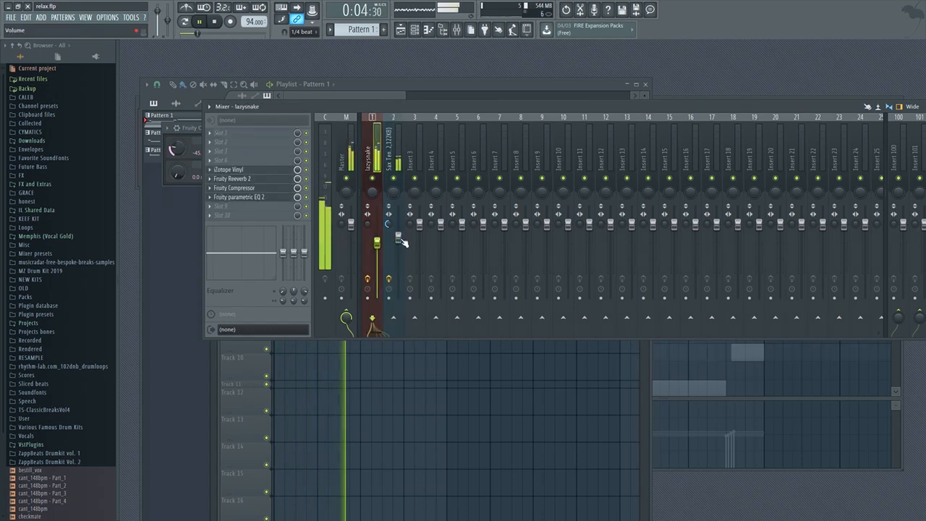
pyautogui.click(399, 238)
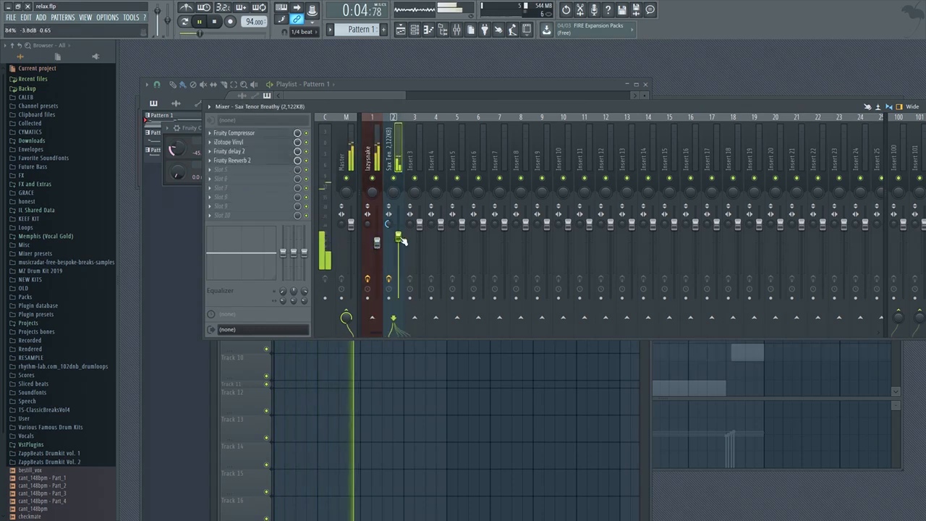
# Lower the dry level and raise the wet level in Sax Tenor Breathy's Fruity Reeverb 2.
pyautogui.click(246, 161)
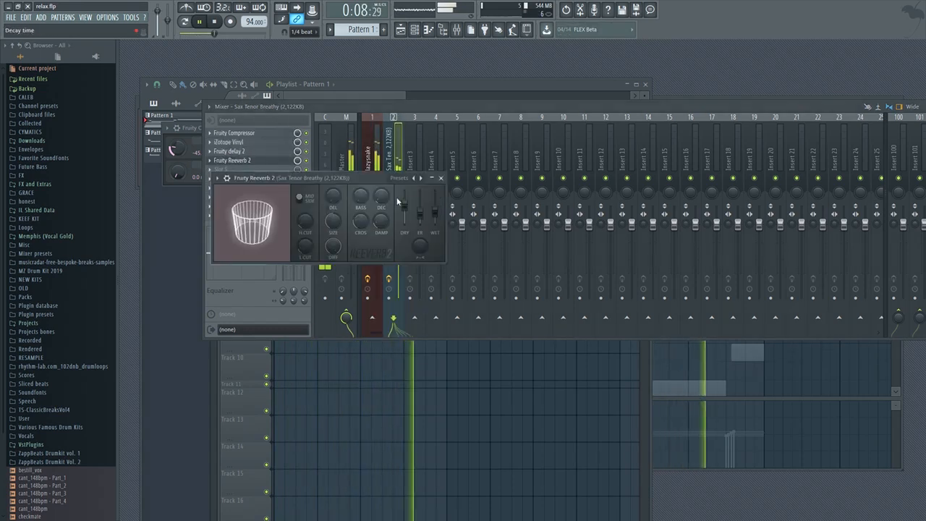
pyautogui.moveTo(405, 209); pyautogui.dragTo(435, 207)
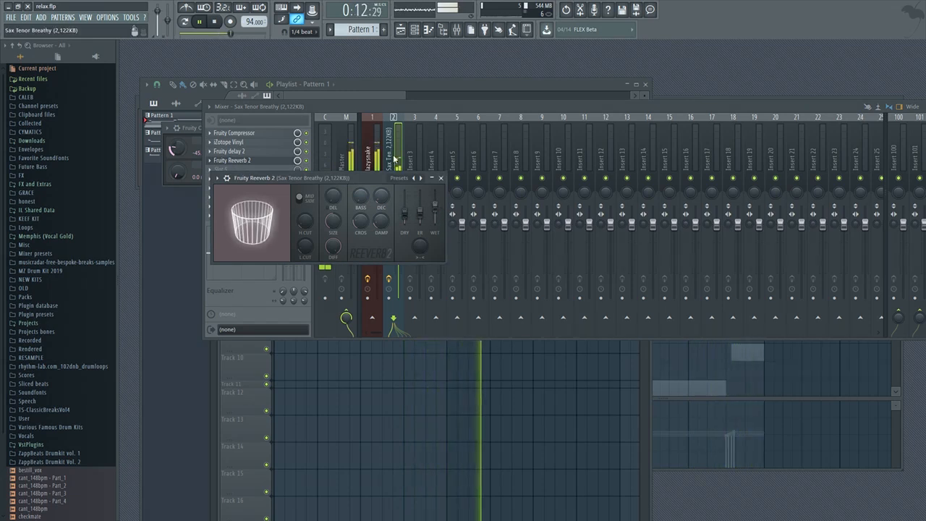
pyautogui.press('Escape')
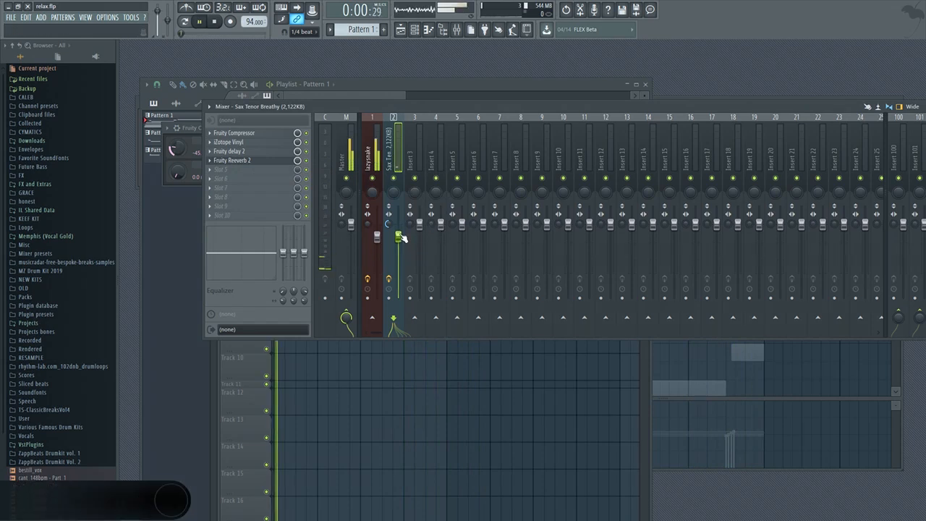
# Set the sax reverb's early reflection level to 42%, and rebalance the lazysnake and Sax Tenor Breathy volumes.
pyautogui.click(246, 162)
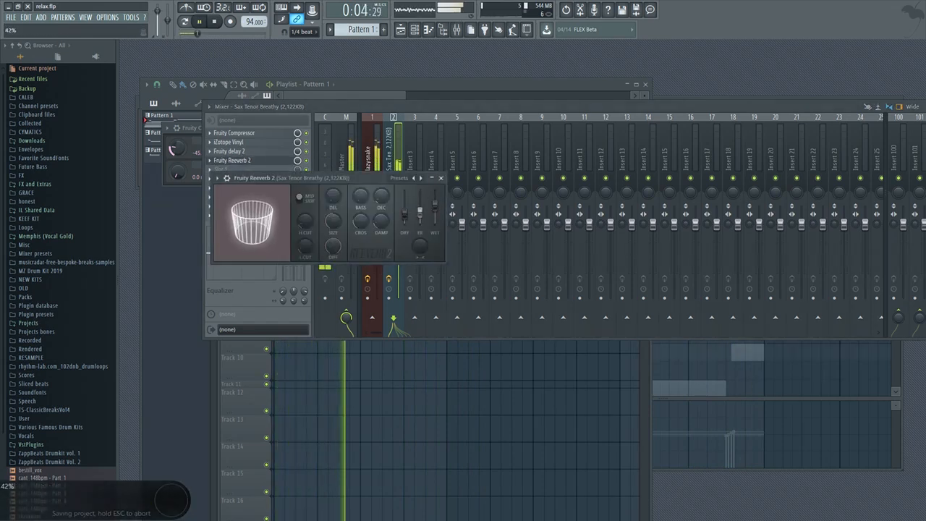
pyautogui.click(391, 165)
pyautogui.click(381, 233)
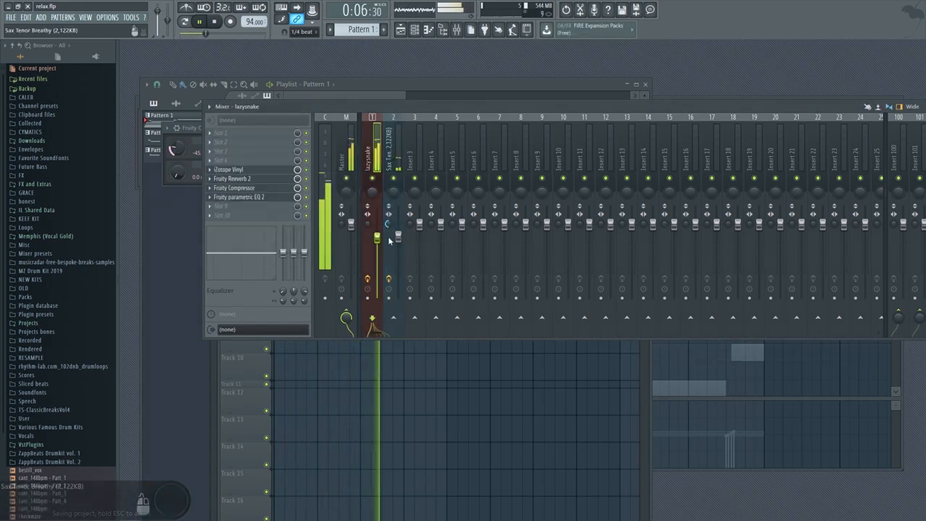
pyautogui.click(399, 238)
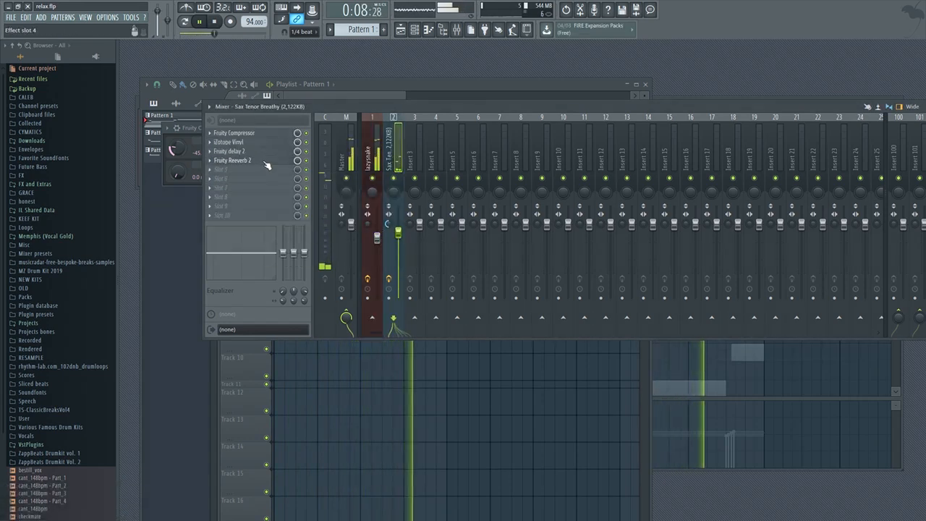
# Raise the sax reverb's dry level with early reflections at 30%, and initialize the song with the sax track's volume at 79%.
pyautogui.moveTo(405, 215); pyautogui.dragTo(405, 211)
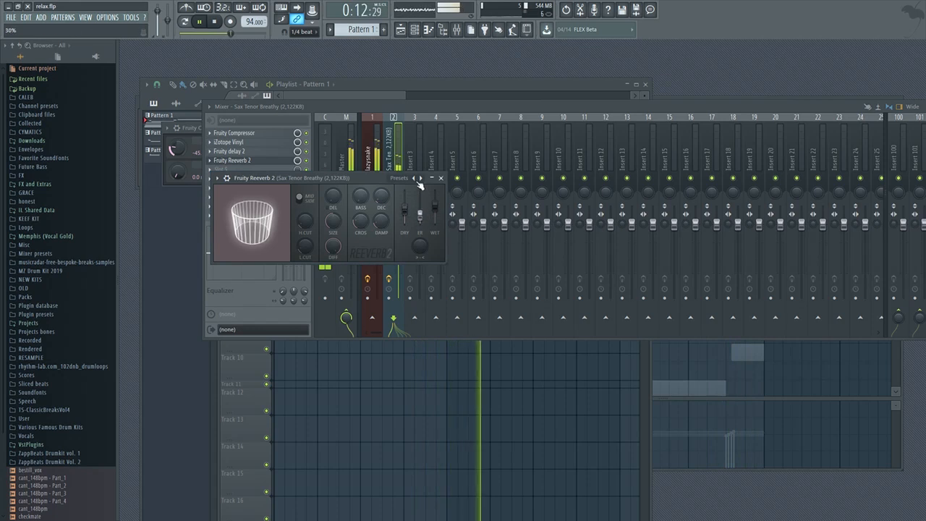
pyautogui.click(440, 177)
pyautogui.rightClick(400, 243)
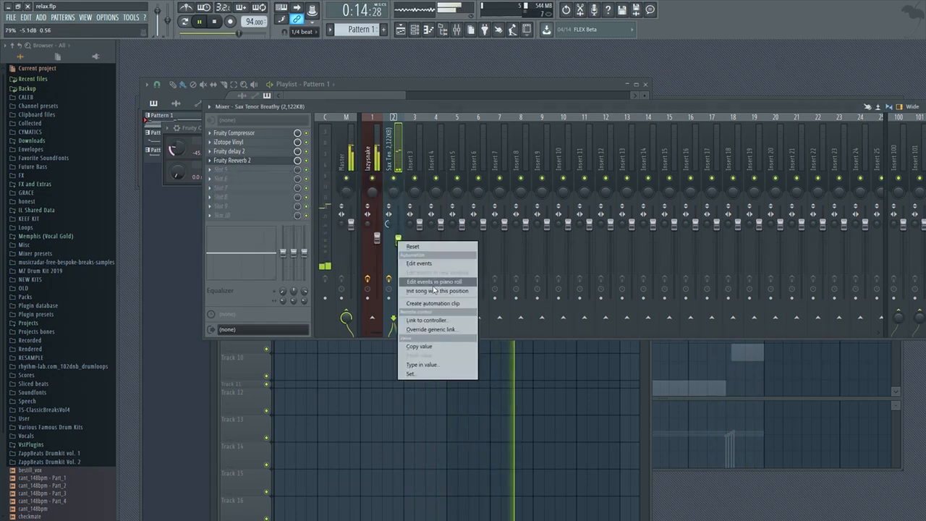
pyautogui.click(435, 291)
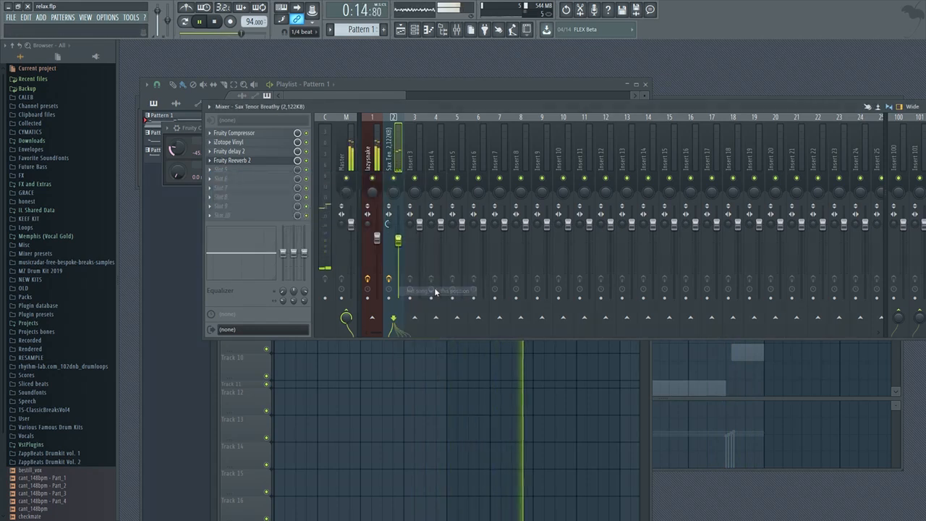
# In Pattern 3's sax notes, delete the two short G#4 notes at bar 3 and play from there.
pyautogui.click(371, 97)
pyautogui.doubleClick(525, 159)
pyautogui.press('space')
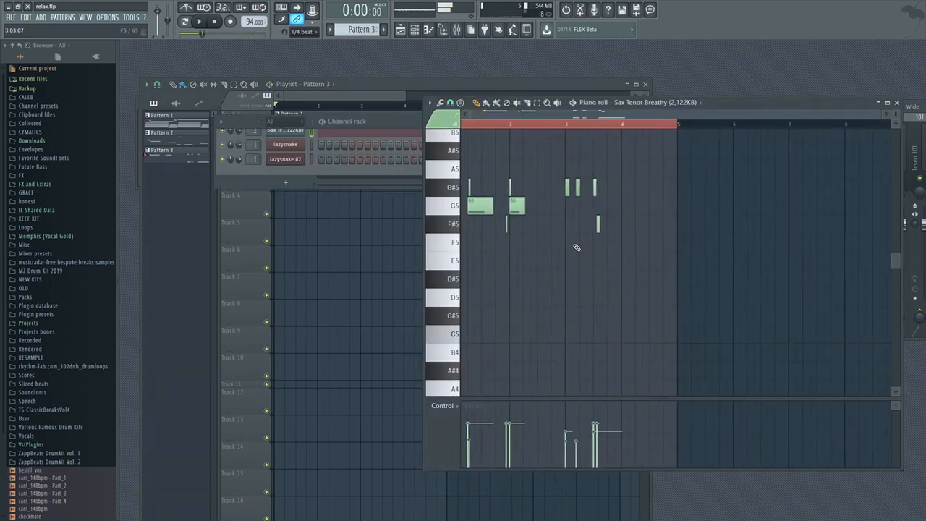
pyautogui.scroll(3, 579, 242)
pyautogui.scroll(-6, 590, 250)
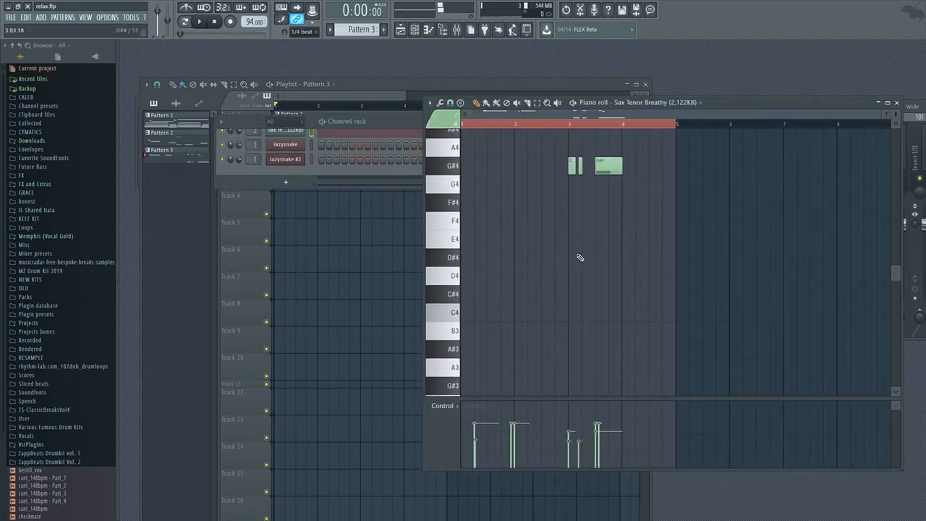
pyautogui.scroll(2, 560, 271)
pyautogui.click(569, 127)
pyautogui.press('space')
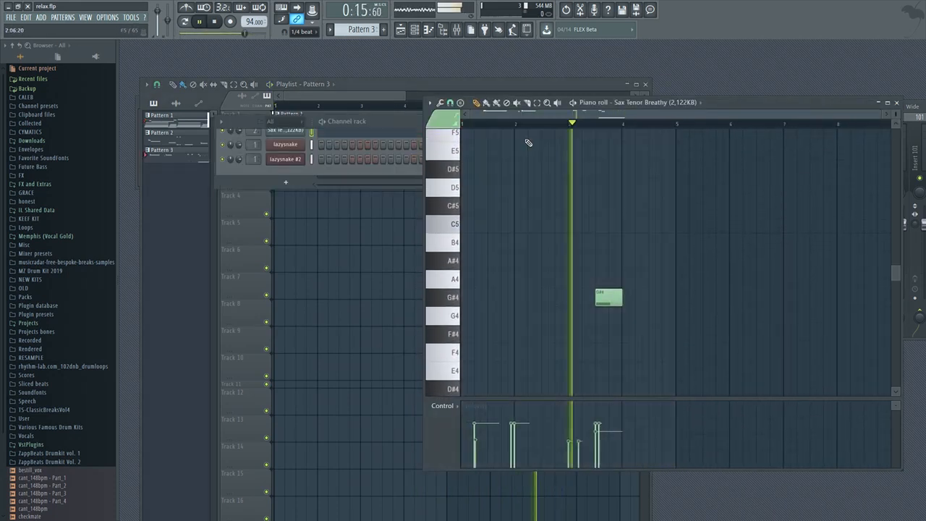
# Open Pattern 2's sax notes and delete the two short G#4 notes at the start of bar 3.
pyautogui.press('F7')
pyautogui.click(379, 100)
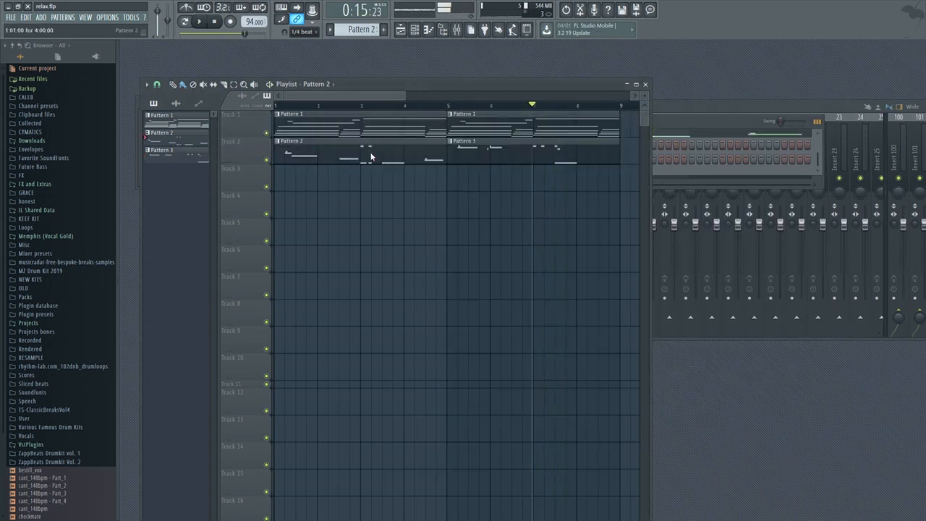
pyautogui.doubleClick(370, 157)
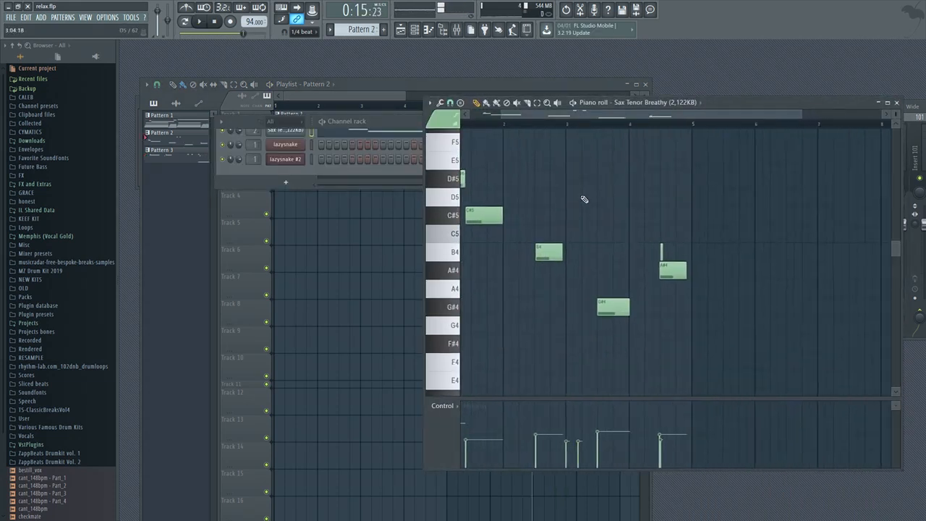
pyautogui.scroll(4, 569, 182)
pyautogui.click(554, 123)
# Lengthen Pattern 2's first G#5 note in bar 3 to 0:02:06 and shorten the second to 0:00:18.
pyautogui.press('space')
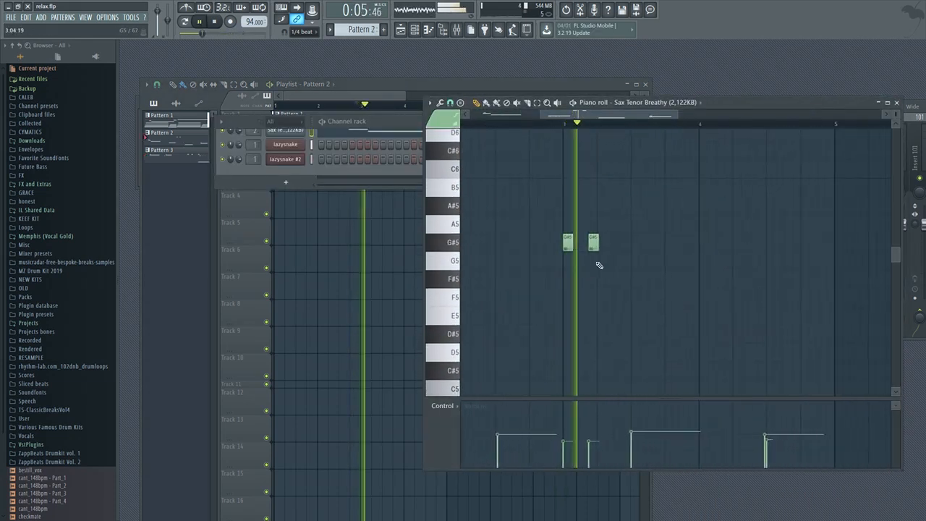
pyautogui.scroll(1, 575, 249)
pyautogui.press('space')
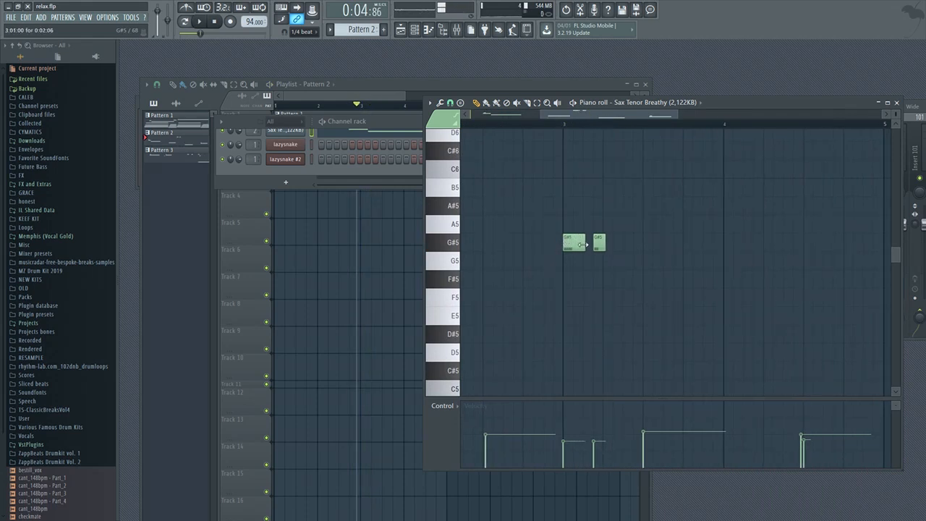
pyautogui.press('space')
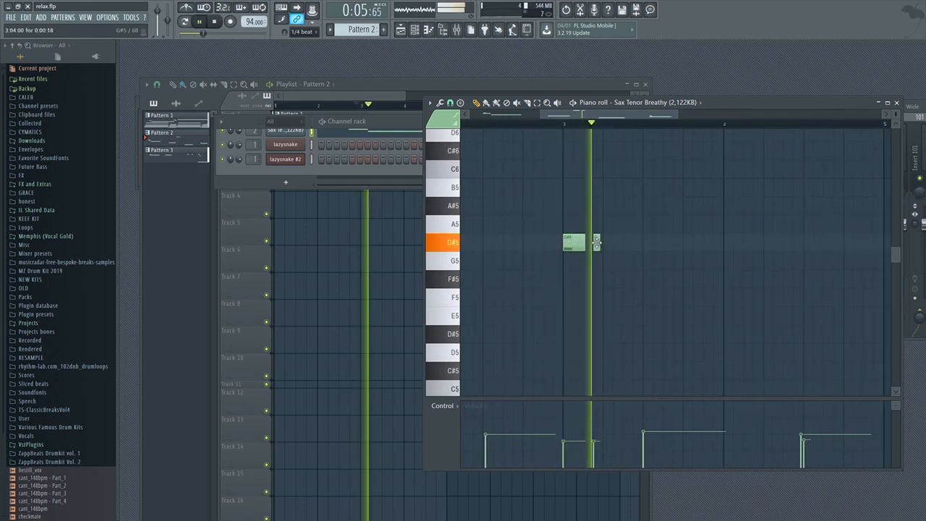
# In Pattern 3, lengthen bar 3's first G#5 note to 0:02:06 and shorten the second, and save the project.
pyautogui.click(396, 84)
pyautogui.doubleClick(472, 147)
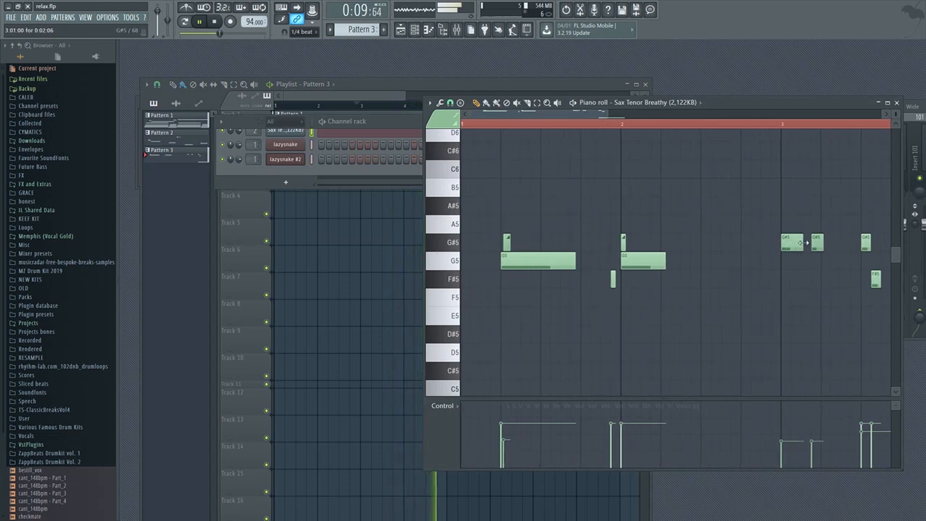
pyautogui.moveTo(820, 242); pyautogui.dragTo(817, 242)
pyautogui.hotkey('ctrl', 's')
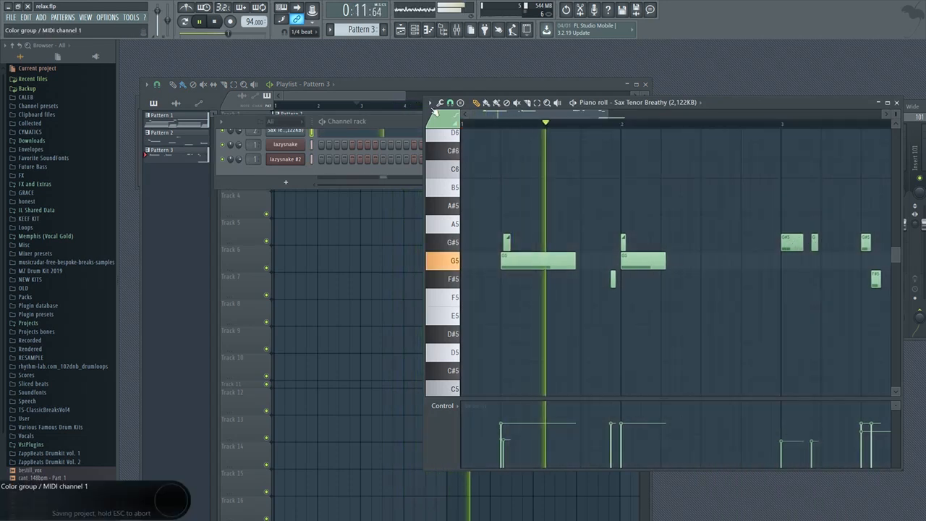
# Play through the playlist arrangement, and set the lazysnake mixer track's volume to 79% (-5.0 dB).
pyautogui.click(235, 269)
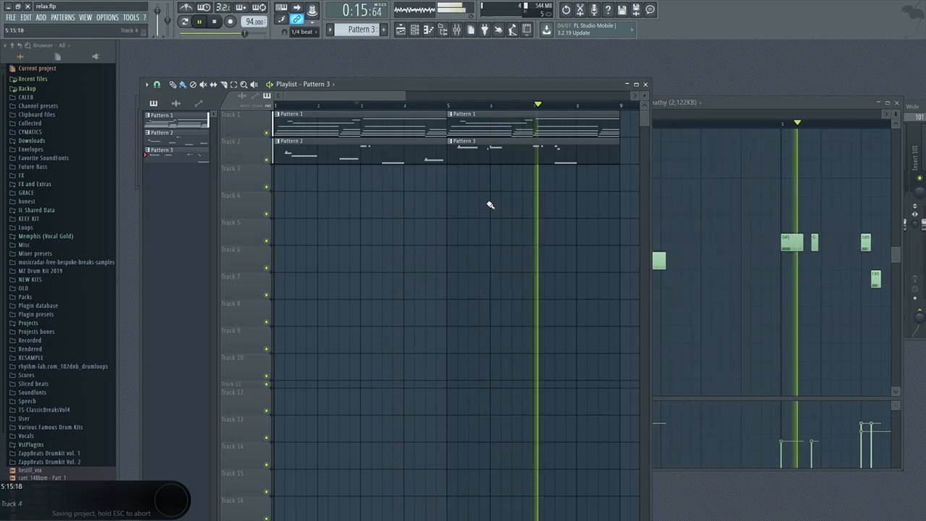
pyautogui.scroll(-1, 552, 286)
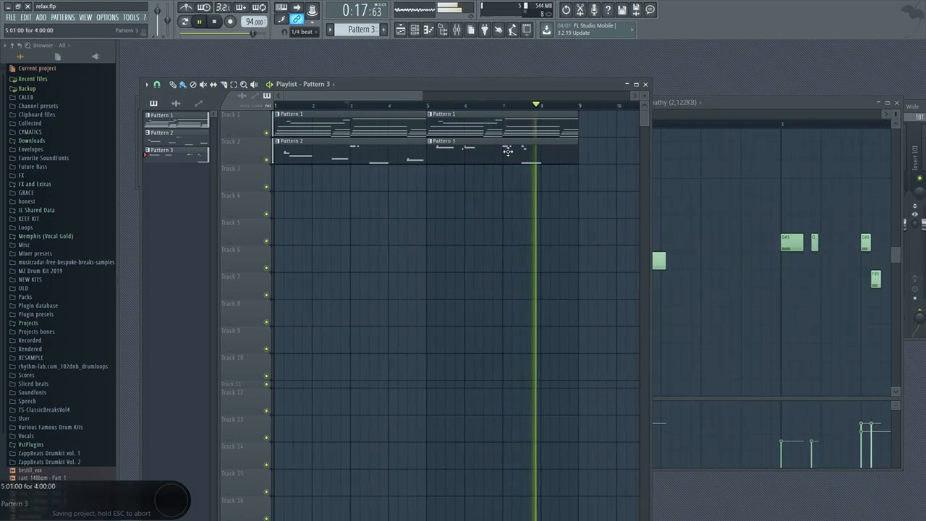
pyautogui.press('space')
pyautogui.click(458, 29)
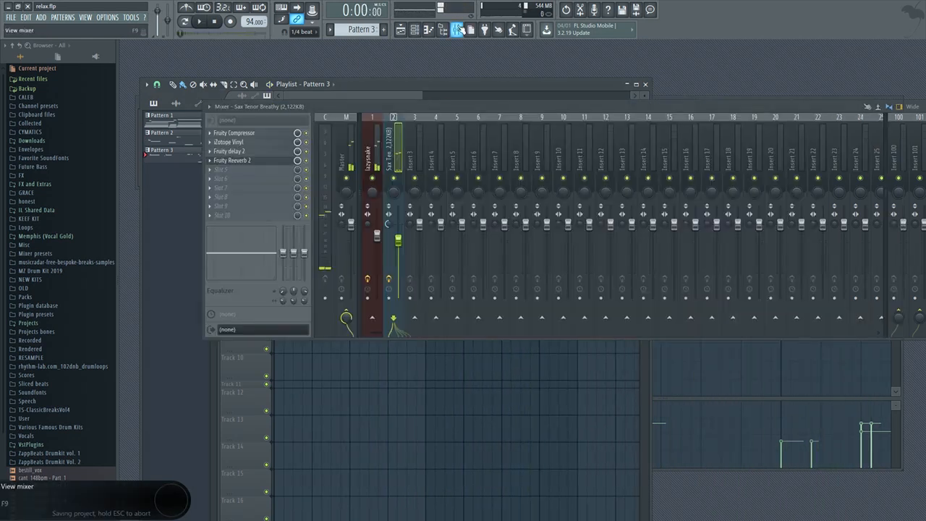
pyautogui.click(377, 237)
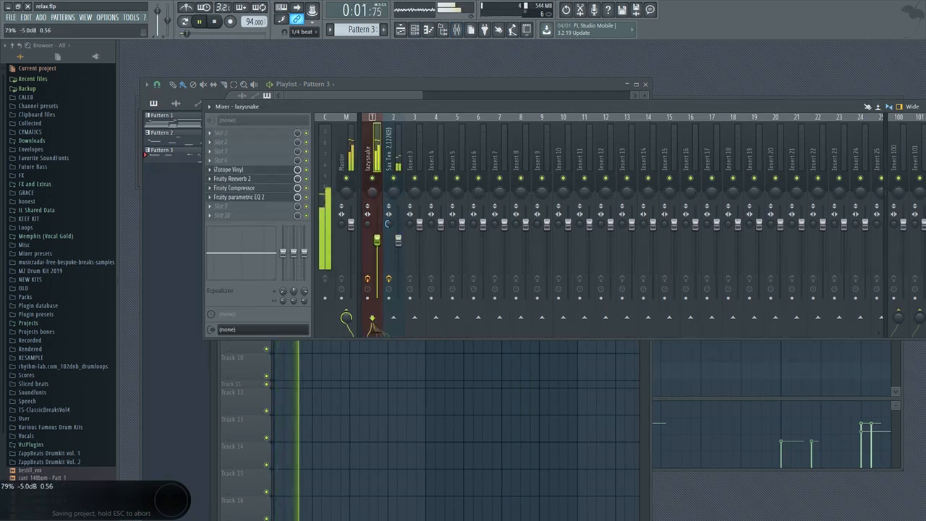
# Check lazysnake's iZotope Vinyl and Fruity Reeverb 2 and the Sax Tenor Breathy effects, and return to the playlist.
pyautogui.click(228, 170)
pyautogui.click(216, 179)
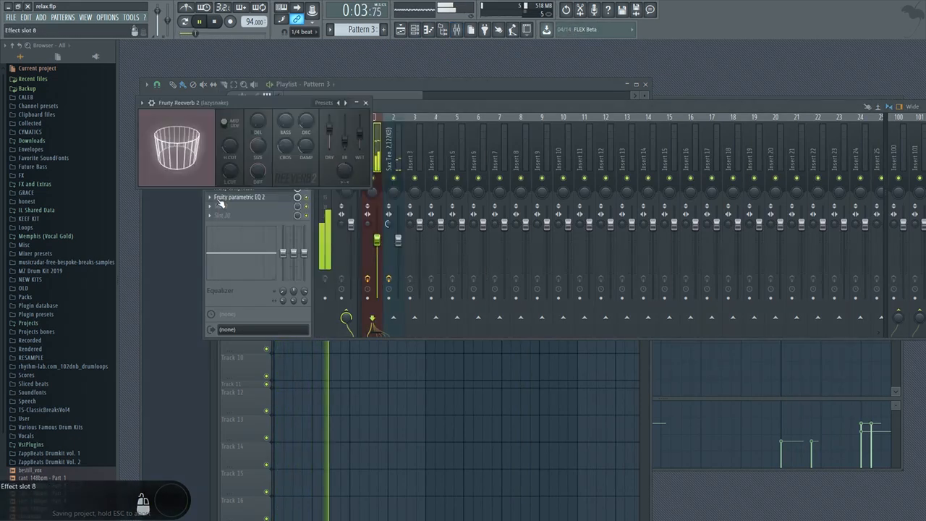
pyautogui.click(391, 162)
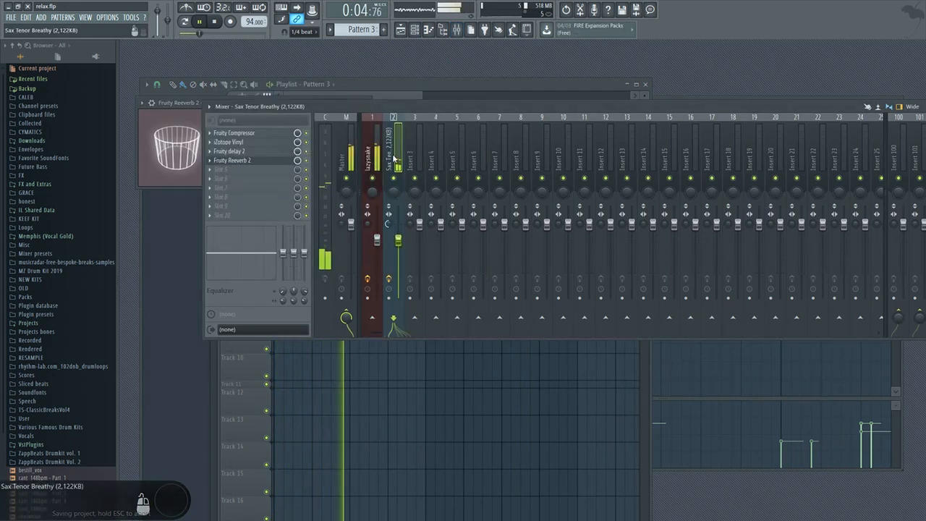
pyautogui.click(242, 374)
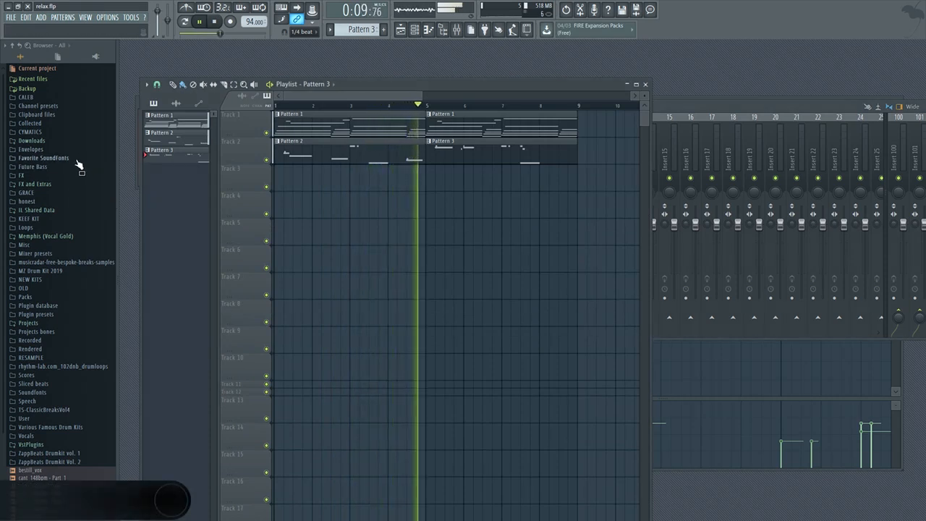
# Lower the lazysnake mixer track's volume further and initialize the song with this fader position.
pyautogui.press('F9')
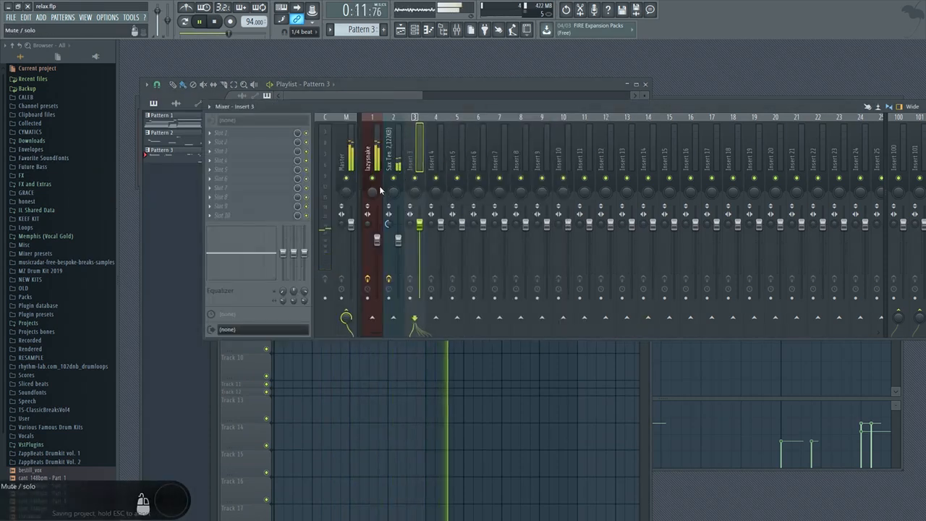
pyautogui.click(379, 189)
pyautogui.rightClick(377, 241)
pyautogui.click(398, 248)
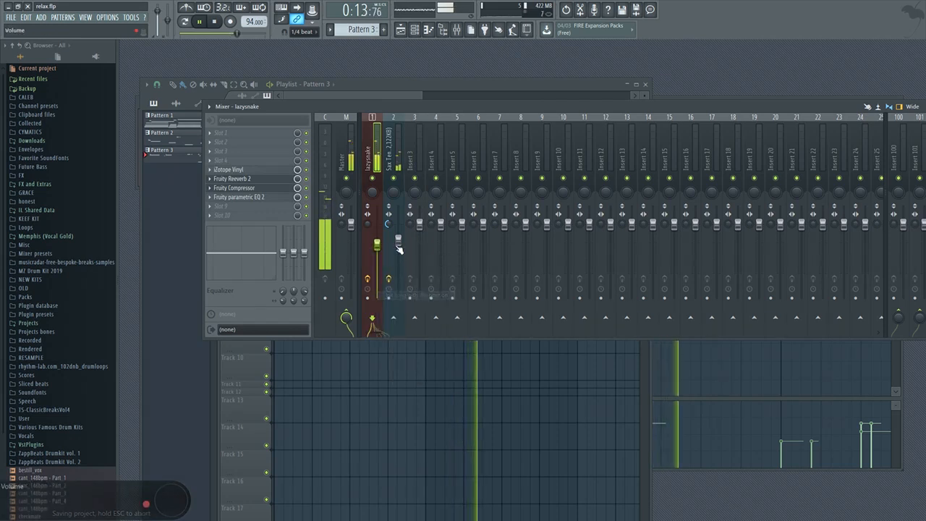
# Lower the Sax Tenor Breathy mixer track's volume to 66%.
pyautogui.click(397, 245)
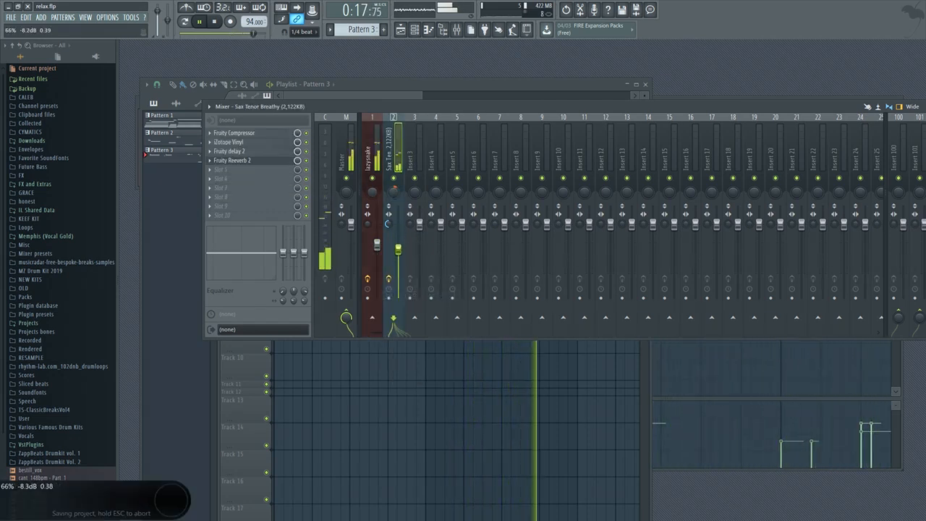
pyautogui.rightClick(398, 248)
pyautogui.click(377, 201)
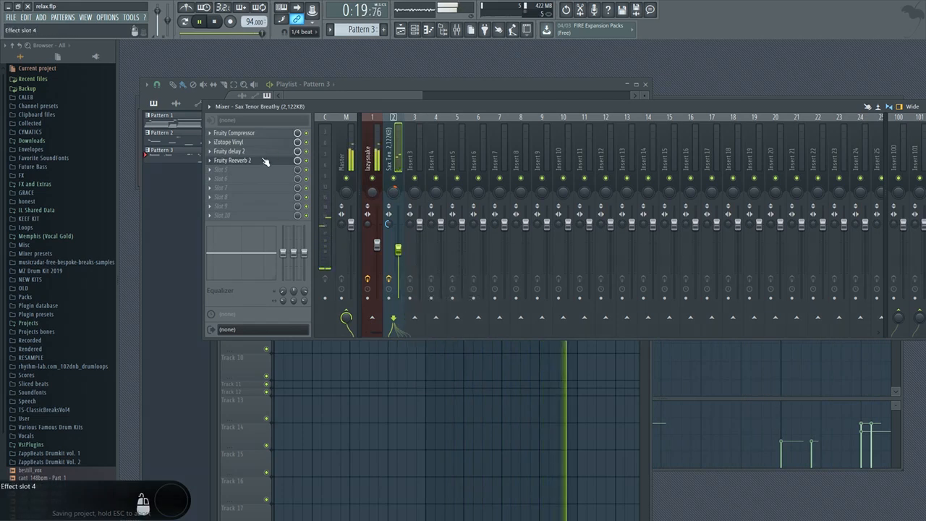
# Check the Sax Tenor Breathy track's Fruity Reeverb 2 and the lazysnake effects during playback, and return to the playlist.
pyautogui.click(239, 160)
pyautogui.press('space')
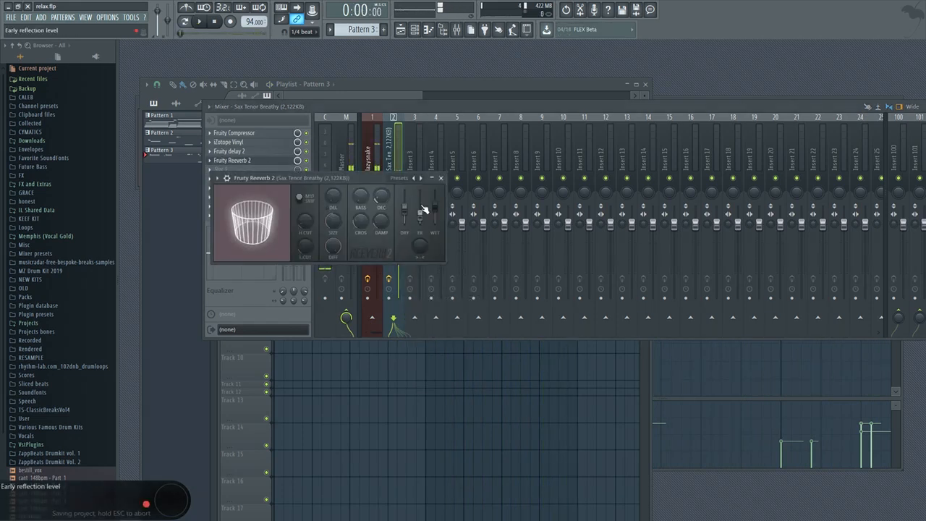
pyautogui.press('space')
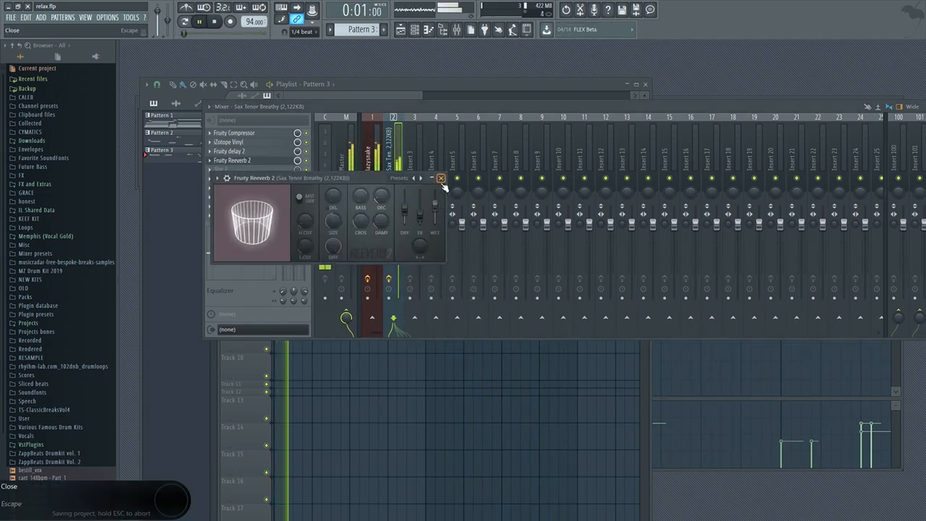
pyautogui.click(440, 178)
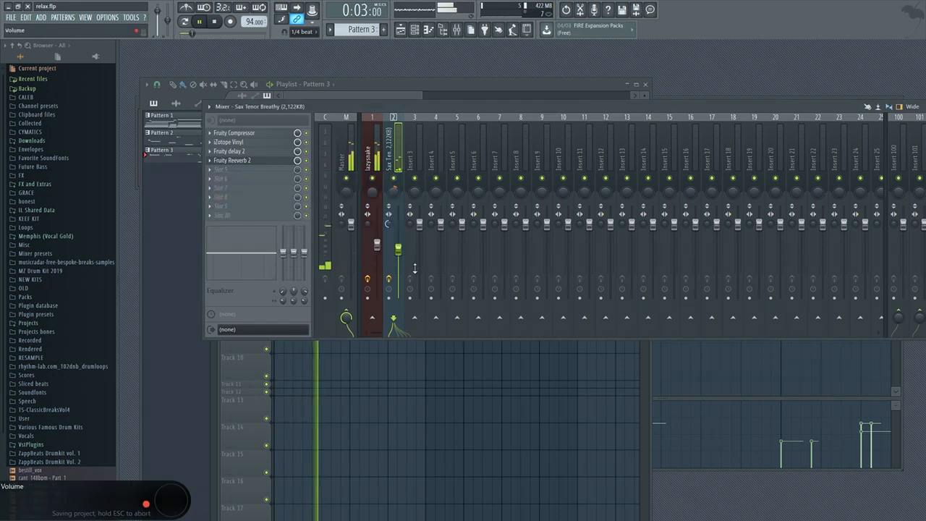
pyautogui.click(371, 232)
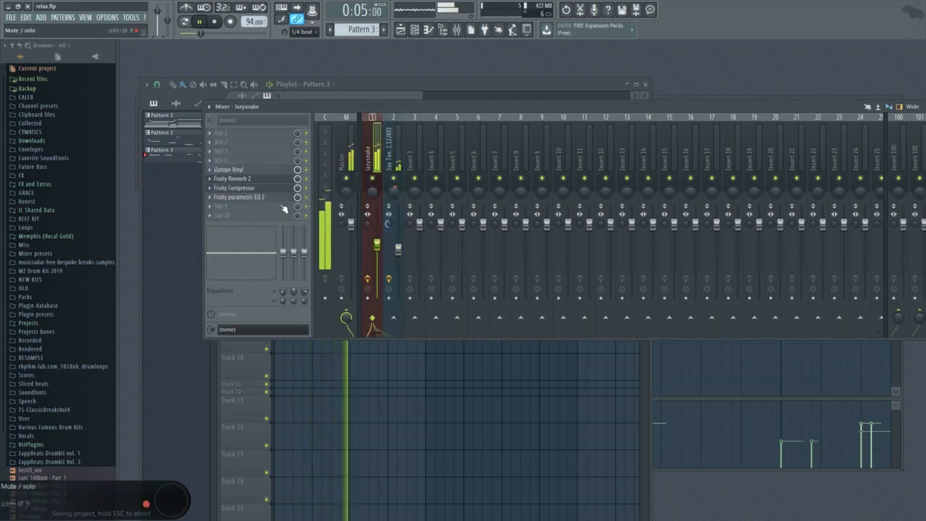
pyautogui.press('F9')
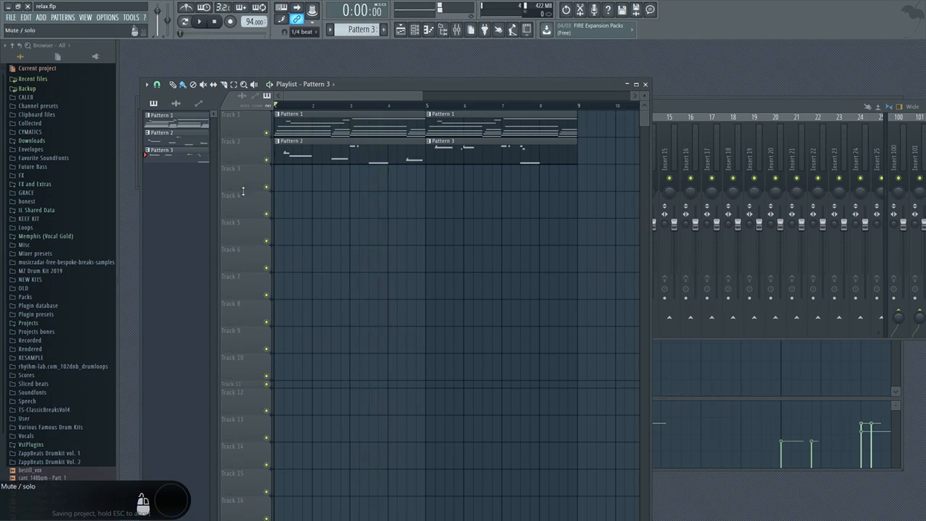
# Start an empty Pattern 4, add Mellotron Flute from Favorite SoundFonts as a new channel, and view its piano roll.
pyautogui.click(57, 160)
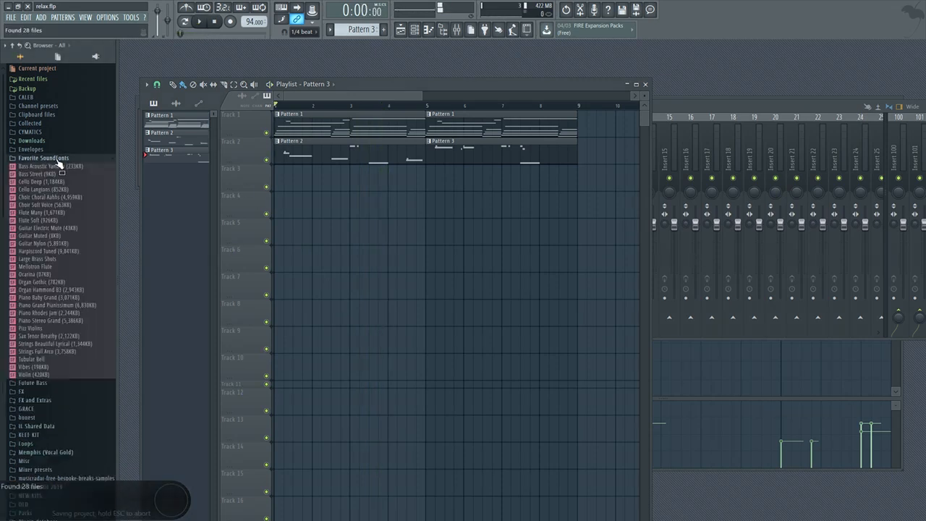
pyautogui.click(384, 29)
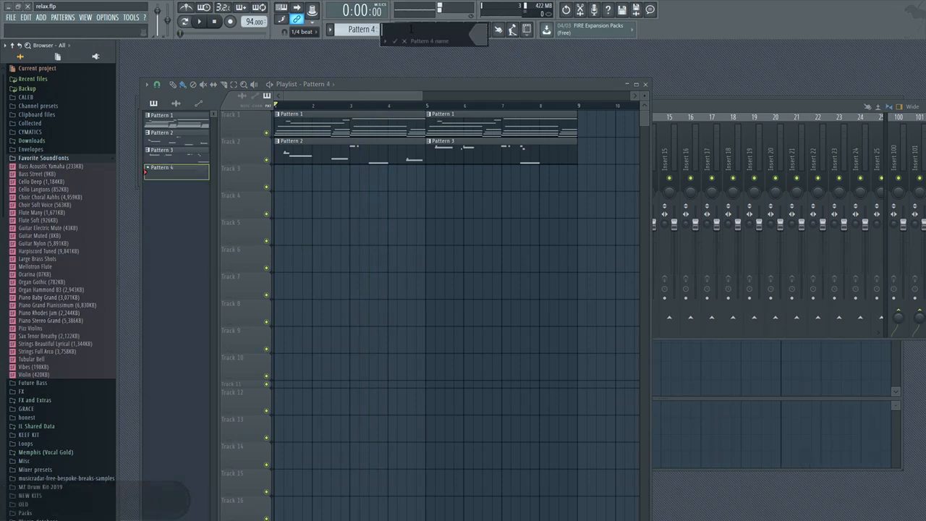
pyautogui.press('F6')
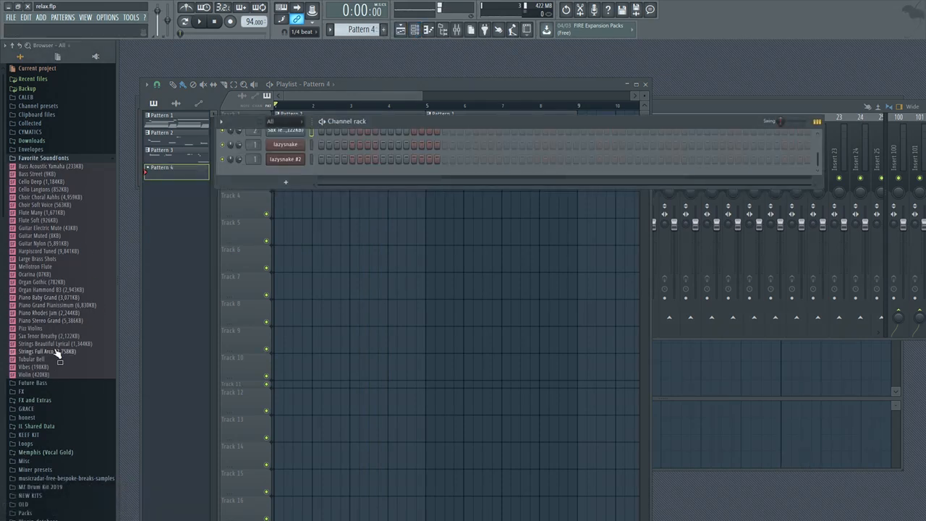
pyautogui.moveTo(300, 171); pyautogui.dragTo(294, 166)
pyautogui.press('Escape')
pyautogui.rightClick(305, 164)
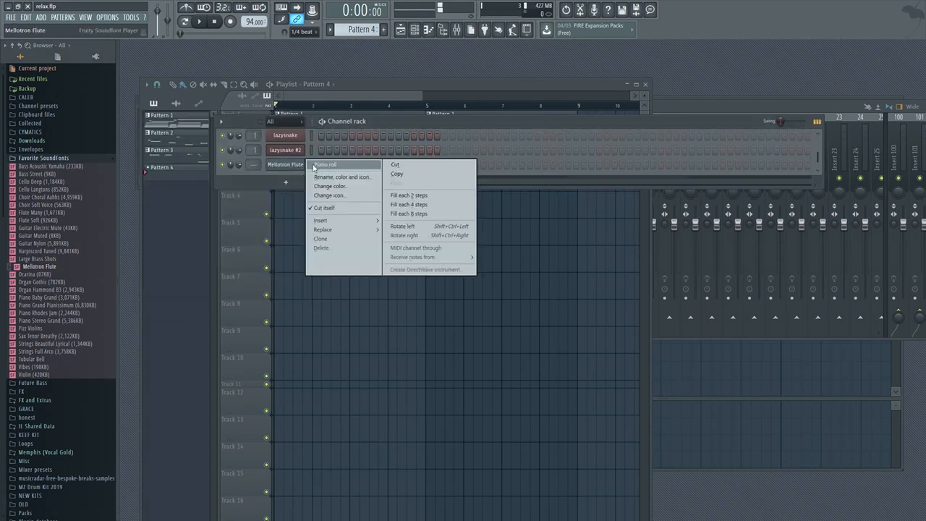
pyautogui.click(315, 165)
pyautogui.click(329, 231)
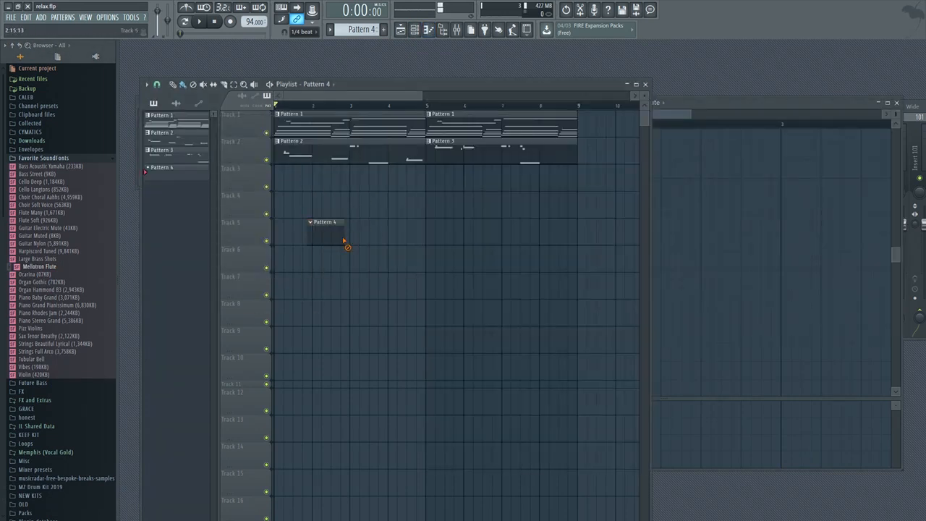
# Open Pattern 1's lazysnake notes and select the first G#5, the first D#5 and the second C#5.
pyautogui.doubleClick(297, 135)
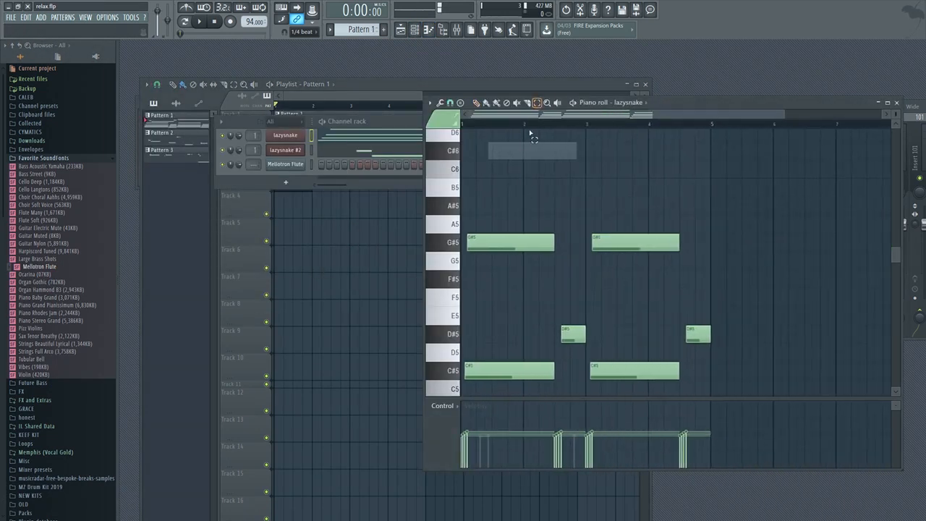
pyautogui.scroll(3, 542, 275)
pyautogui.scroll(-6, 541, 275)
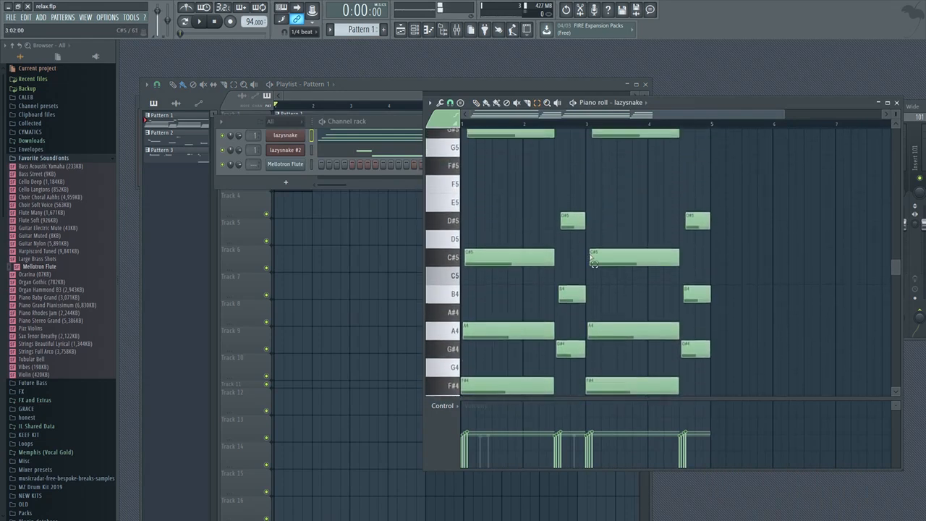
pyautogui.keyDown('ctrl'); pyautogui.click(576, 222); pyautogui.keyUp('ctrl')
pyautogui.moveTo(529, 124); pyautogui.dragTo(501, 107)
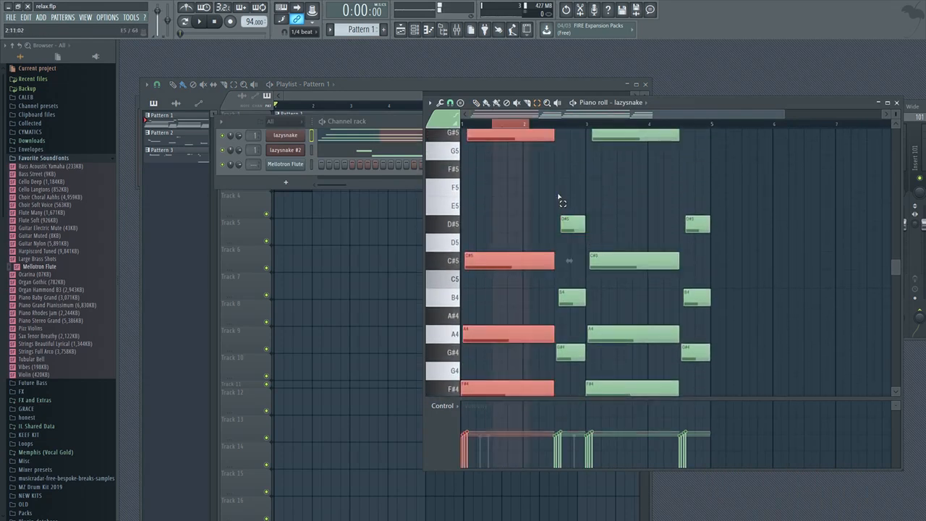
pyautogui.keyDown('ctrl'); pyautogui.click(537, 135); pyautogui.keyUp('ctrl')
pyautogui.keyDown('ctrl'); pyautogui.keyDown('shift'); pyautogui.click(572, 249); pyautogui.keyUp('shift'); pyautogui.keyUp('ctrl')
pyautogui.keyDown('ctrl'); pyautogui.keyDown('shift'); pyautogui.click(605, 287); pyautogui.keyUp('shift'); pyautogui.keyUp('ctrl')
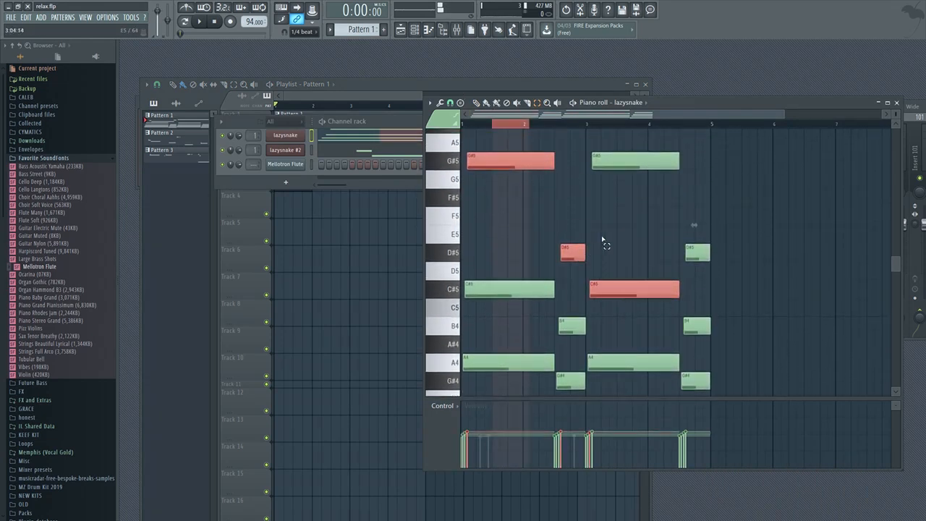
# Reselect the first G#5, first D#5 and second C#5 lazysnake notes and copy them.
pyautogui.scroll(7, 602, 240)
pyautogui.scroll(-2, 601, 240)
pyautogui.scroll(-8, 602, 239)
pyautogui.click(601, 239)
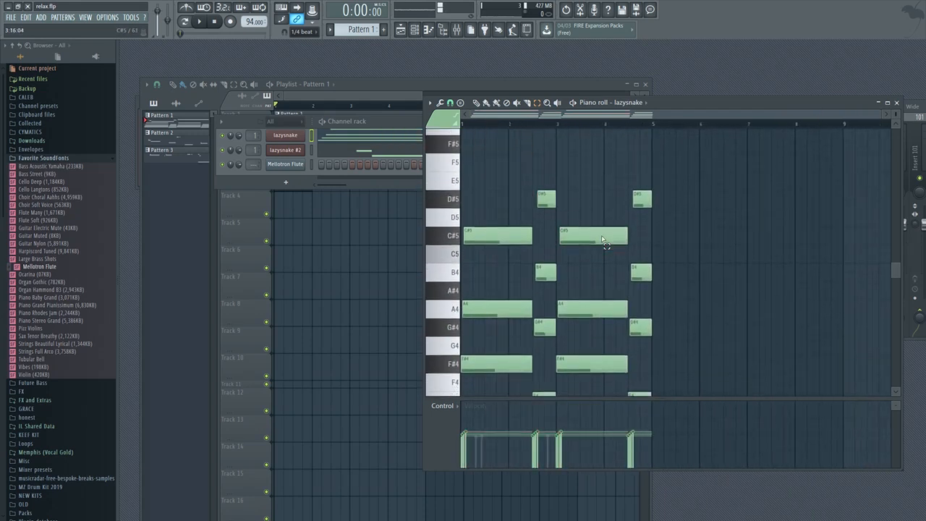
pyautogui.hotkey('ctrl', 'z')
pyautogui.scroll(3, 549, 246)
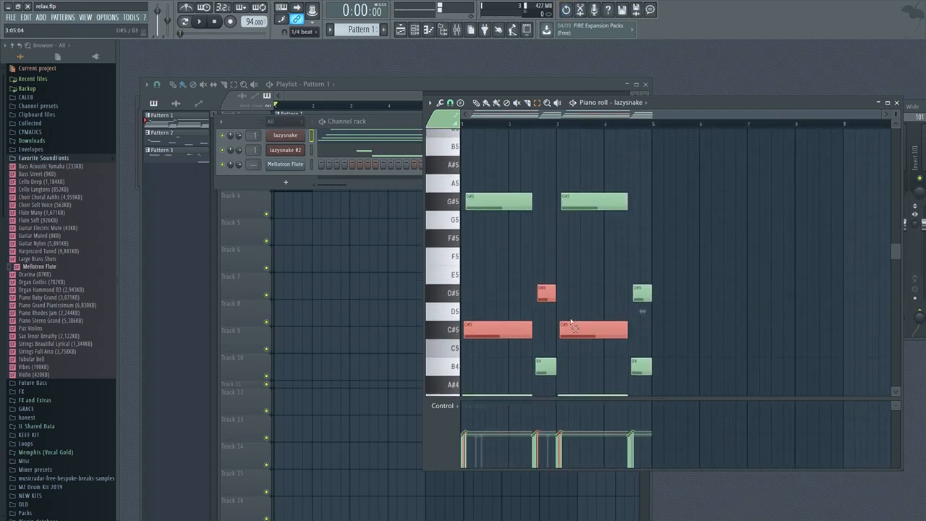
pyautogui.moveTo(585, 393); pyautogui.dragTo(548, 356)
pyautogui.moveTo(520, 307); pyautogui.dragTo(485, 259)
# Paste the copied notes into Pattern 1's Mellotron Flute piano roll, shift them to start at bar 1, and play them back.
pyautogui.rightClick(312, 158)
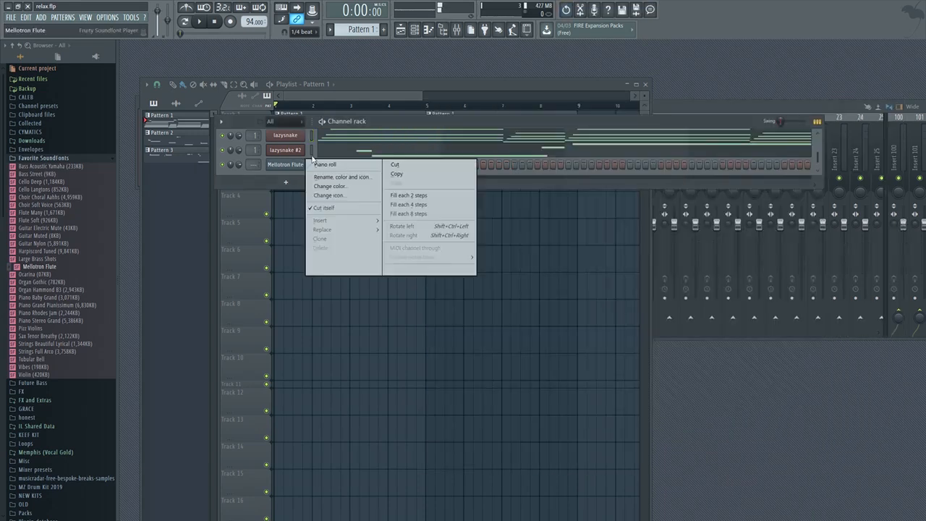
pyautogui.click(344, 165)
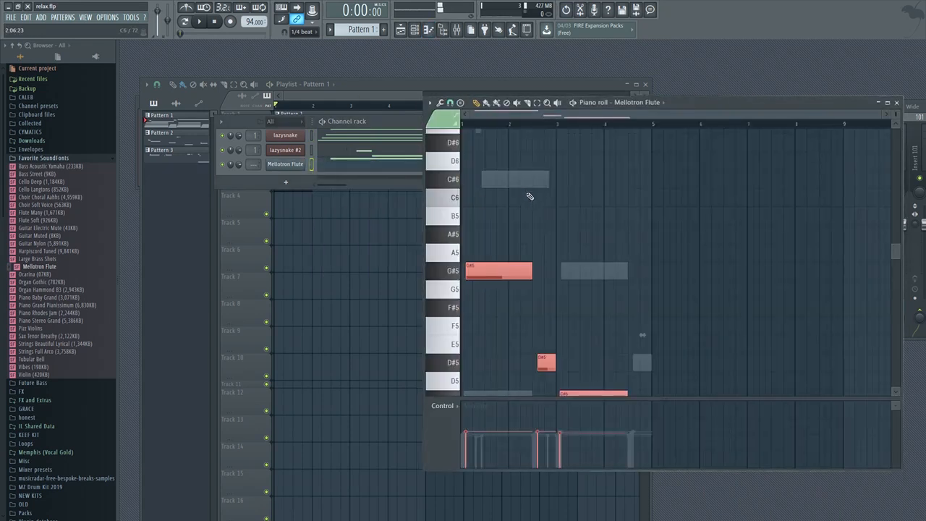
pyautogui.press('space')
pyautogui.click(543, 316)
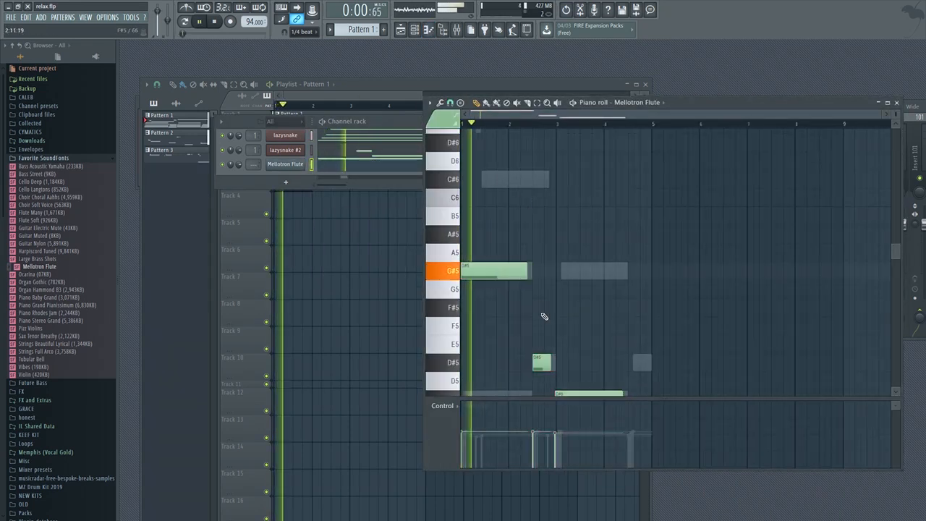
pyautogui.scroll(2, 543, 311)
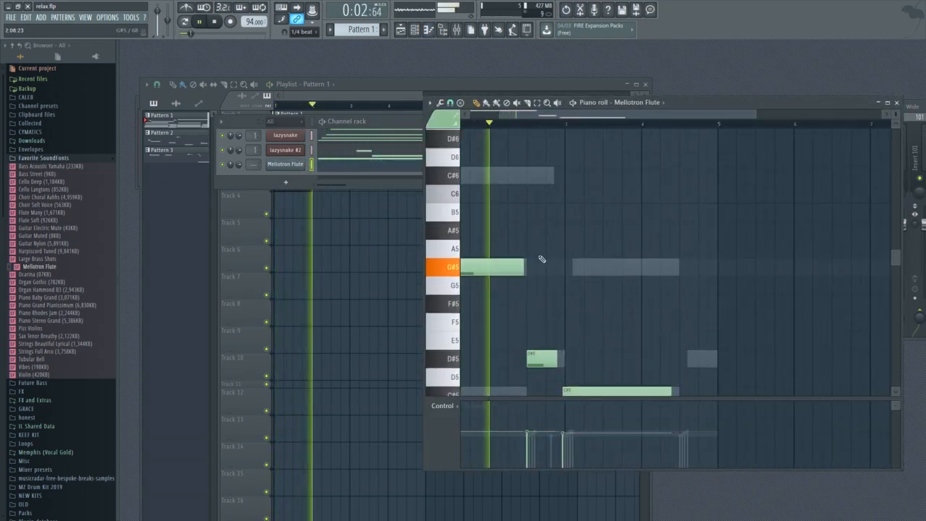
pyautogui.scroll(-2, 539, 238)
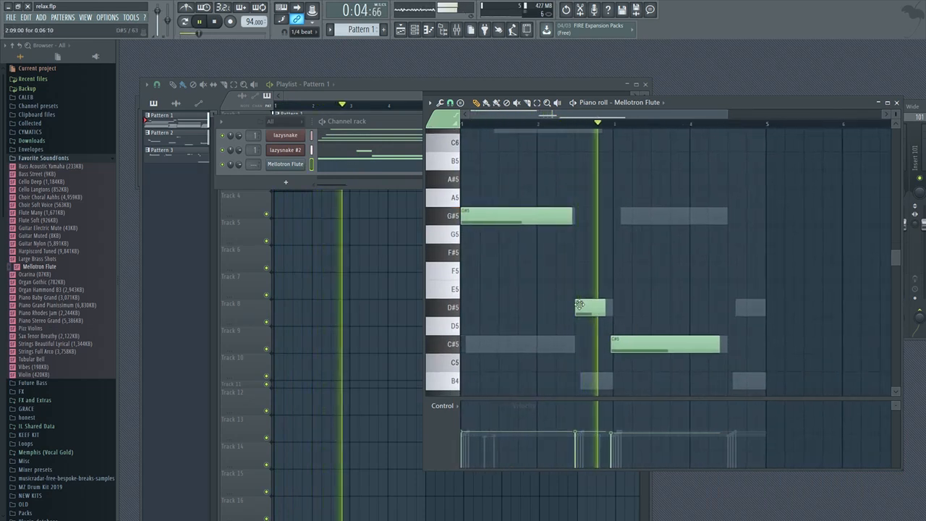
pyautogui.press('space')
# Try moving the short D#5 flute note to E5 at bar 3, and remove it from the melody.
pyautogui.moveTo(583, 309); pyautogui.dragTo(588, 313)
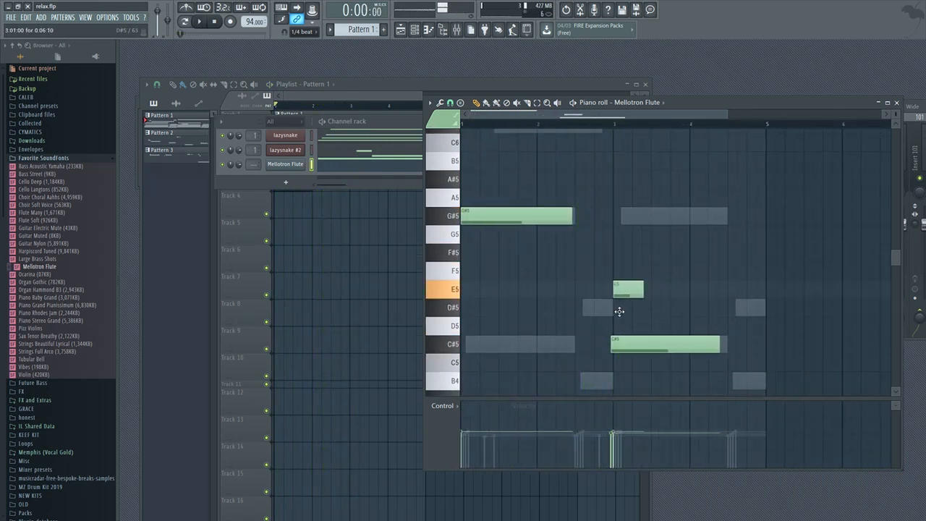
pyautogui.doubleClick(594, 307)
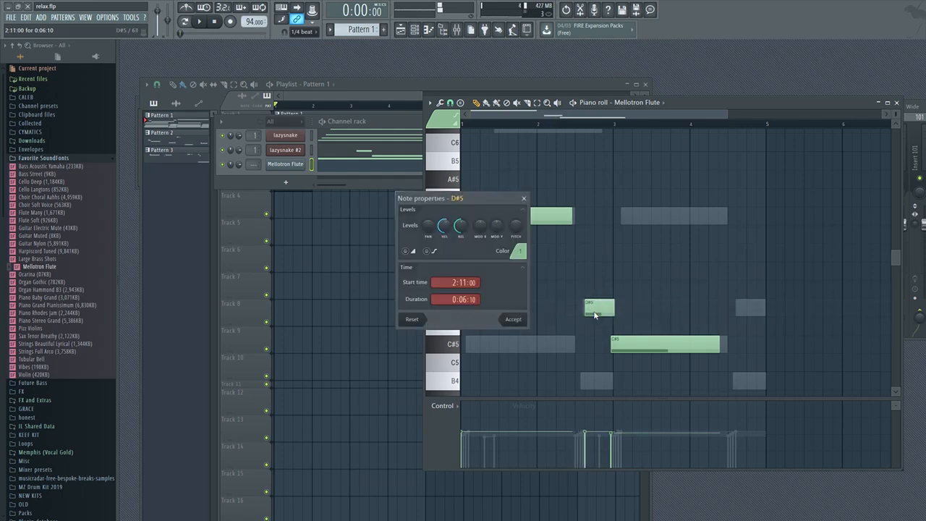
pyautogui.press('Escape')
pyautogui.scroll(3, 597, 232)
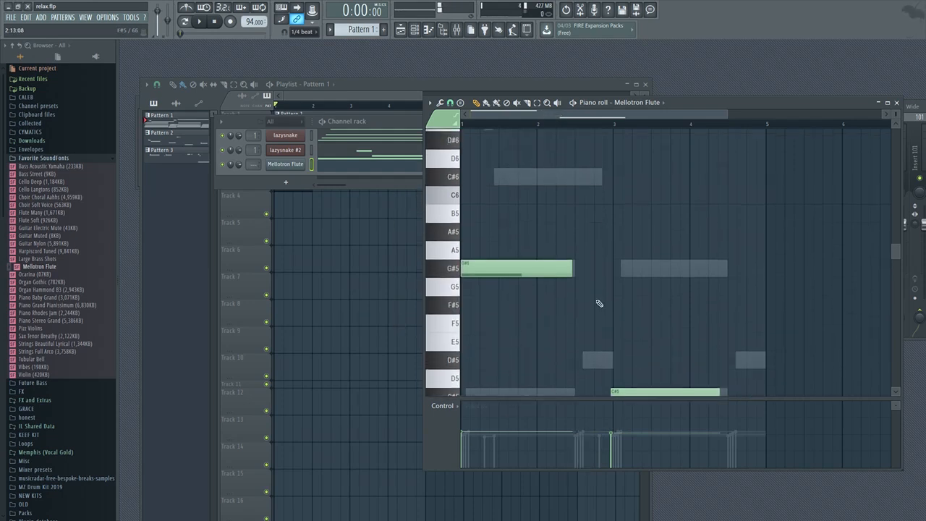
# Add a D#6 flute note at 2:09:00 and a G#6 note at the start of bar 1, and play them.
pyautogui.moveTo(585, 335); pyautogui.dragTo(590, 135)
pyautogui.scroll(3, 527, 269)
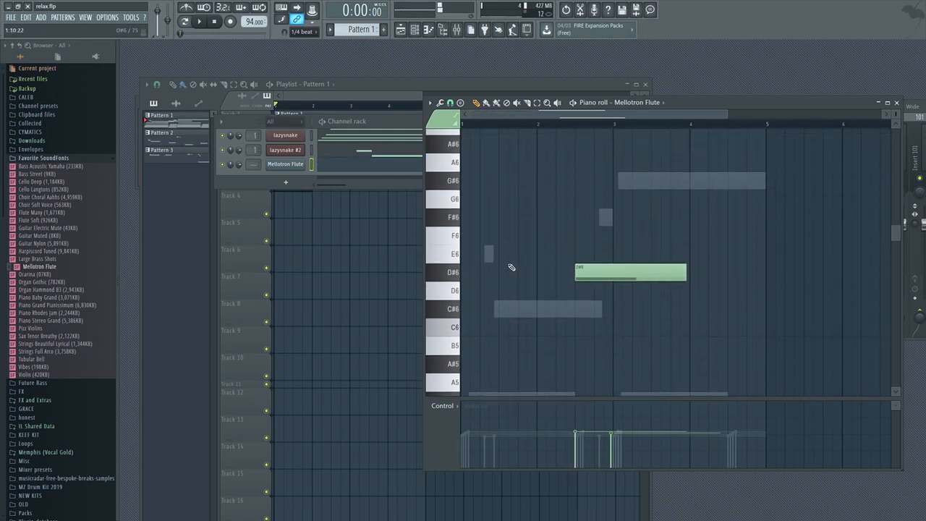
pyautogui.hotkey('ctrl', 'z')
pyautogui.click(467, 220)
pyautogui.scroll(-3, 533, 273)
pyautogui.press('space')
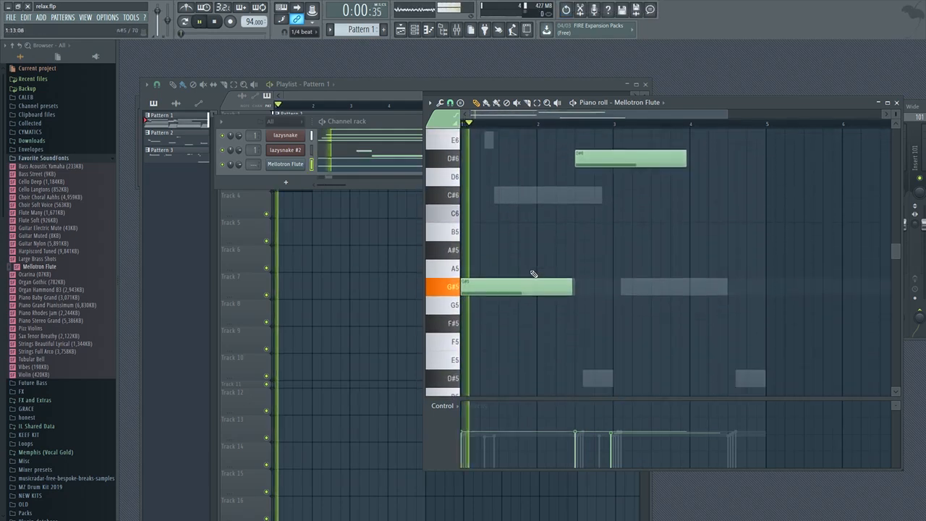
pyautogui.press('space')
pyautogui.click(547, 277)
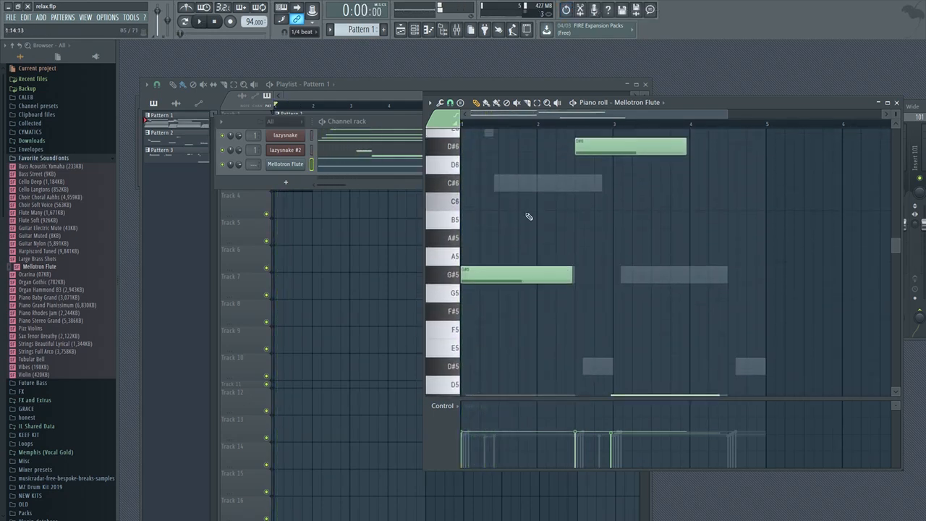
# Play back the flute melody and shorten the D#6 note so it ends at the start of bar 3.
pyautogui.scroll(2, 578, 232)
pyautogui.scroll(-2, 655, 282)
pyautogui.press('space')
pyautogui.scroll(-1, 641, 295)
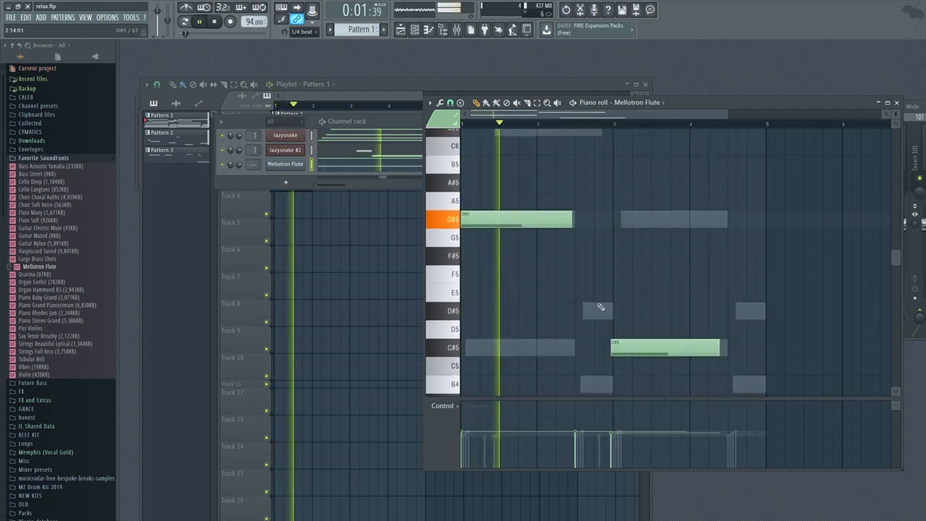
pyautogui.click(600, 309)
pyautogui.rightClick(645, 307)
pyautogui.scroll(3, 646, 307)
pyautogui.click(582, 228)
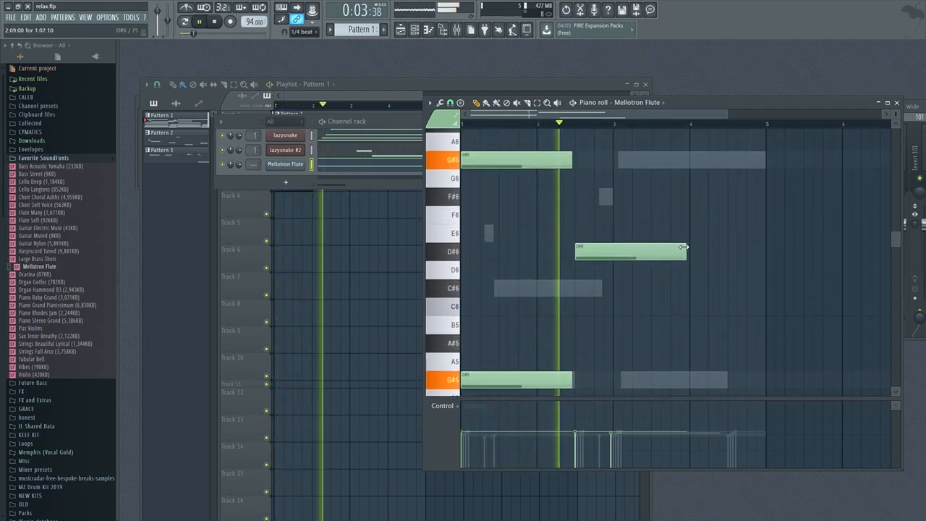
pyautogui.moveTo(684, 251); pyautogui.dragTo(611, 255)
# Replace the long C#5 flute note with a G#5 note starting at bar 3, and play back the melody.
pyautogui.scroll(-4, 613, 257)
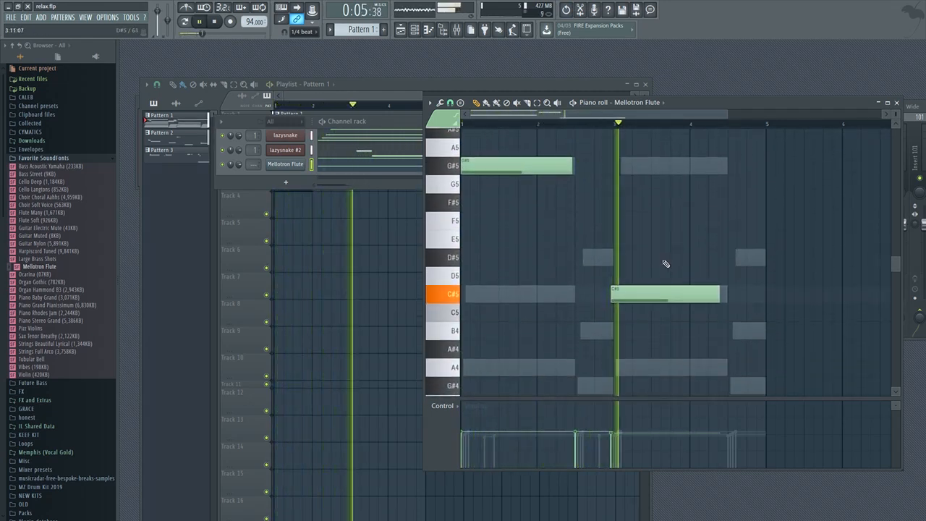
pyautogui.press('space')
pyautogui.scroll(2, 638, 278)
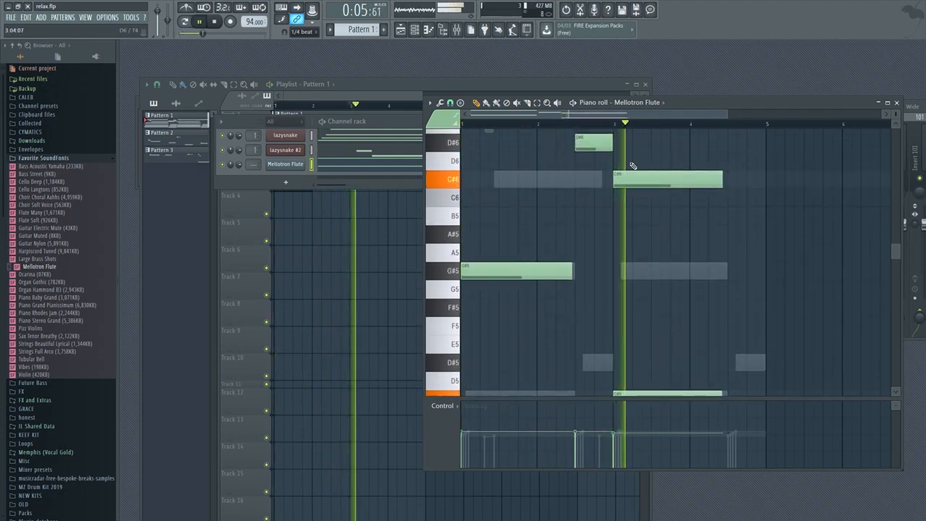
pyautogui.moveTo(616, 178); pyautogui.dragTo(615, 273)
pyautogui.press('space')
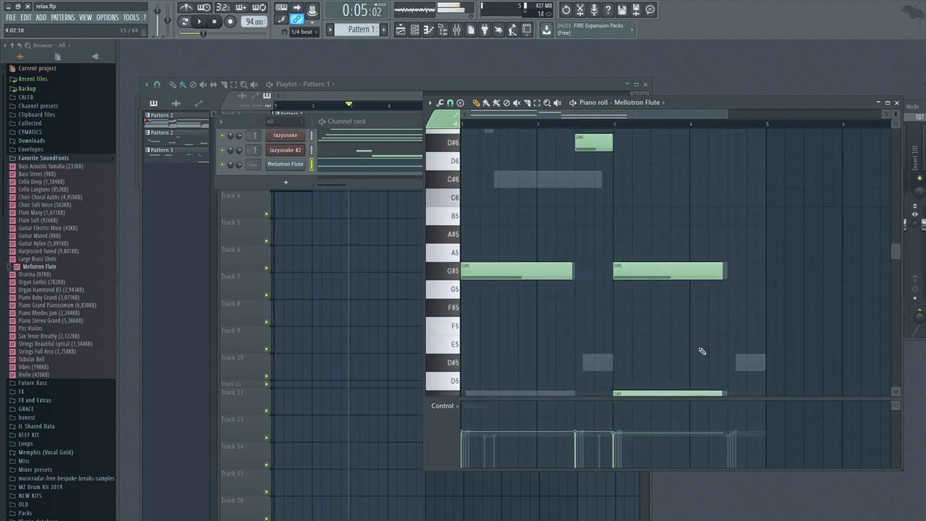
pyautogui.press('space')
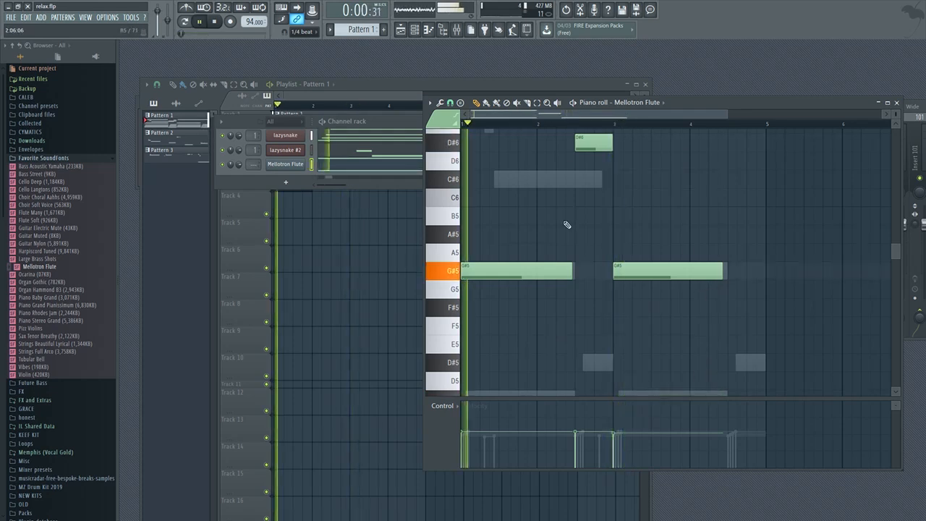
pyautogui.press('space')
# Change the bar 1 flute note from G#5 to C#5 and lower its velocity.
pyautogui.scroll(1, 561, 260)
pyautogui.moveTo(480, 377)
pyautogui.mouseDown()
pyautogui.moveTo(487, 364)
pyautogui.moveTo(484, 381)
pyautogui.mouseUp()
pyautogui.scroll(3, 490, 258)
pyautogui.rightClick(496, 240)
pyautogui.scroll(-1, 489, 271)
pyautogui.scroll(-2, 489, 272)
pyautogui.press('space')
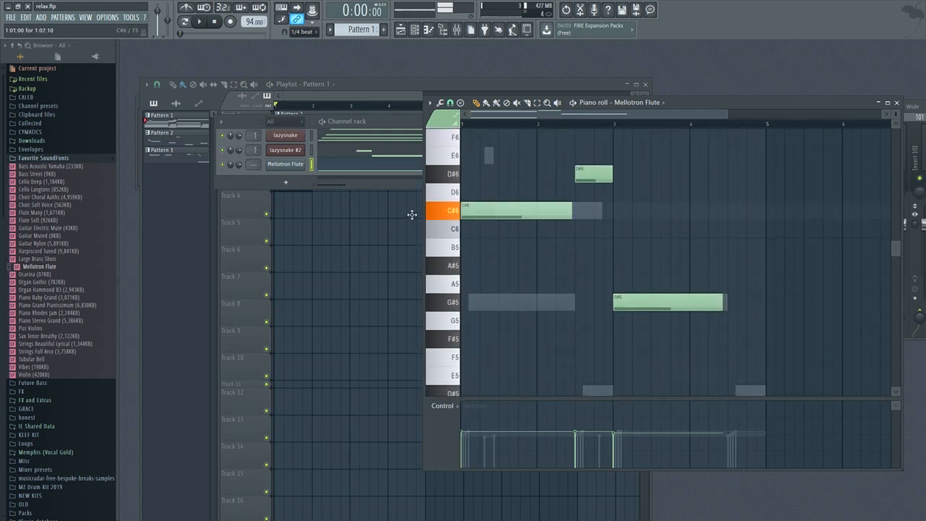
pyautogui.scroll(-2, 507, 311)
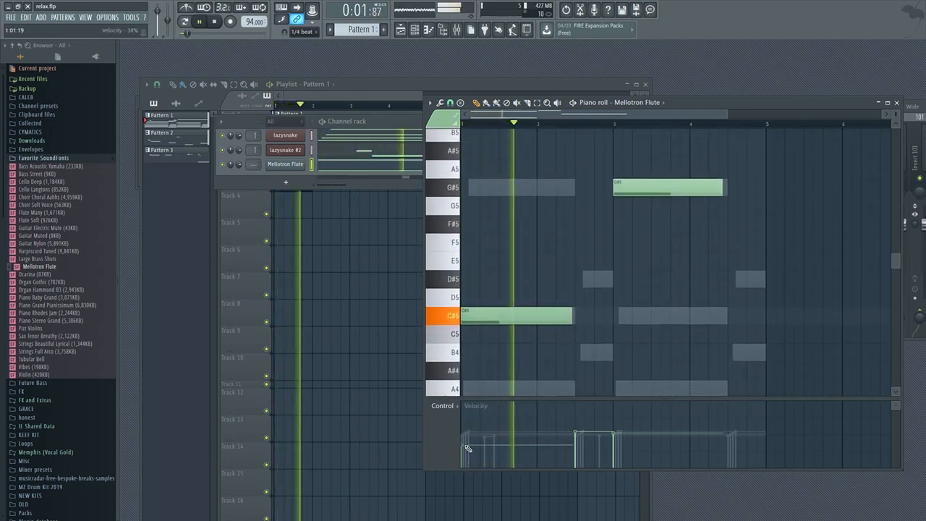
# Add a C#6 flute note at the start of bar 1 and a G#6 note at bar 3, and play the melody.
pyautogui.scroll(1, 593, 321)
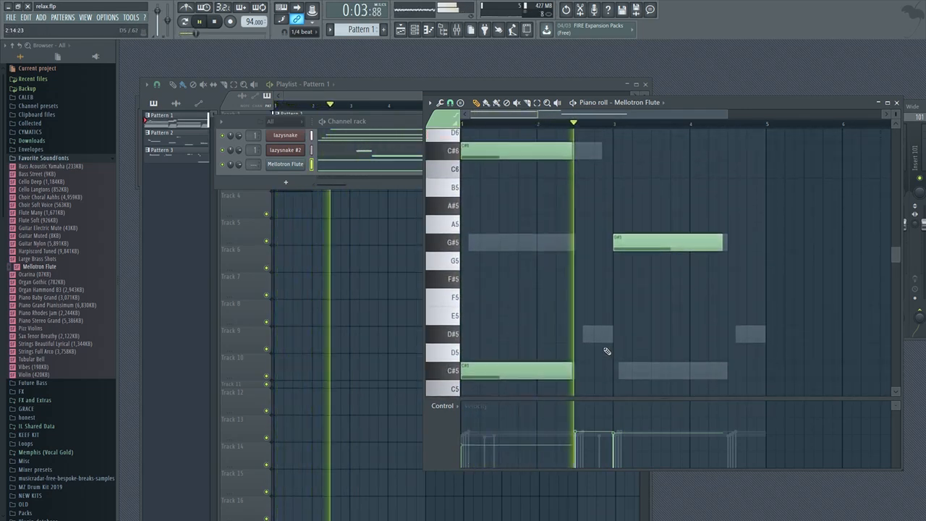
pyautogui.scroll(3, 640, 273)
pyautogui.scroll(-3, 629, 264)
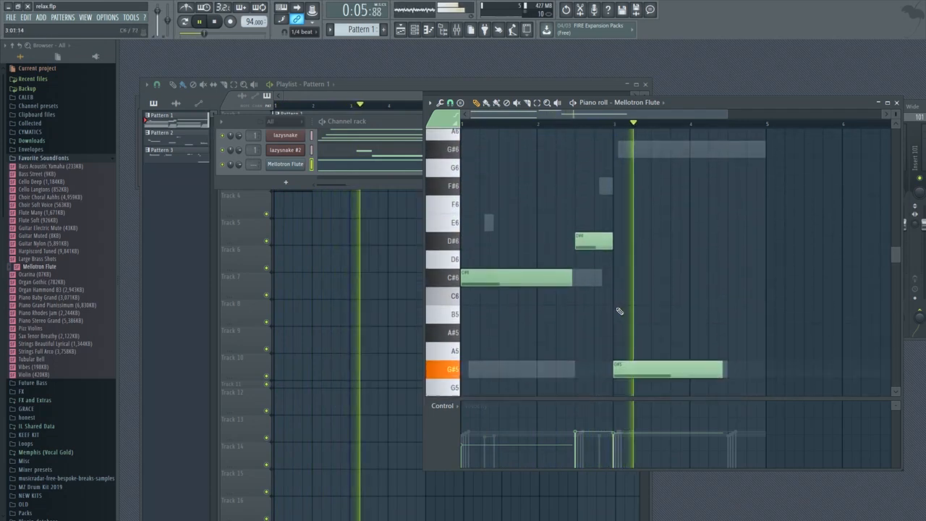
pyautogui.press('space')
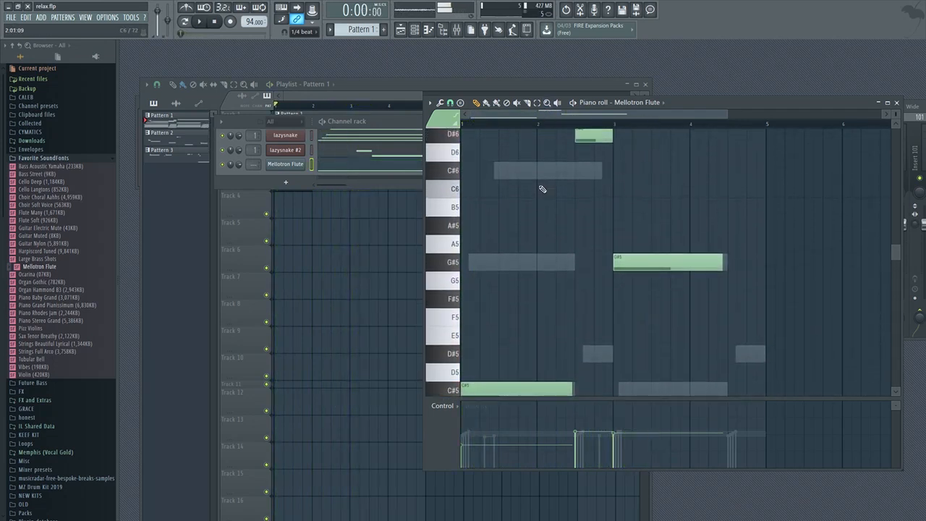
pyautogui.click(469, 169)
pyautogui.scroll(3, 666, 285)
pyautogui.click(616, 207)
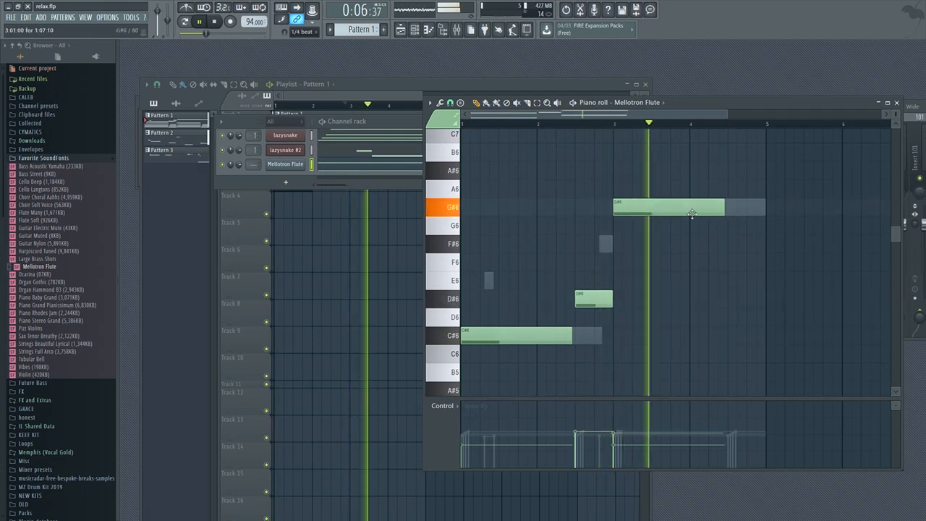
# Route the Mellotron Flute to mixer track 3 and copy the Sax Tenor Breathy track's mixer state onto it.
pyautogui.press('F9')
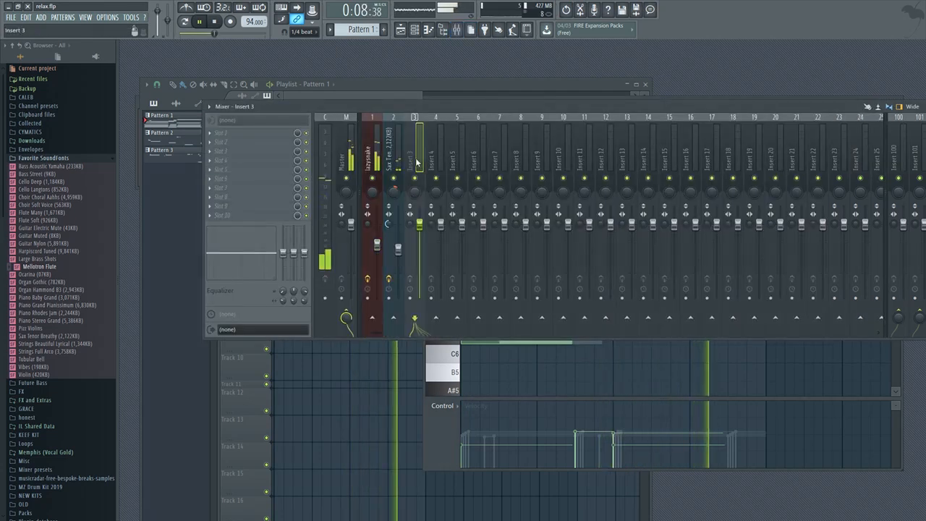
pyautogui.press('space')
pyautogui.rightClick(402, 116)
pyautogui.moveTo(434, 156)
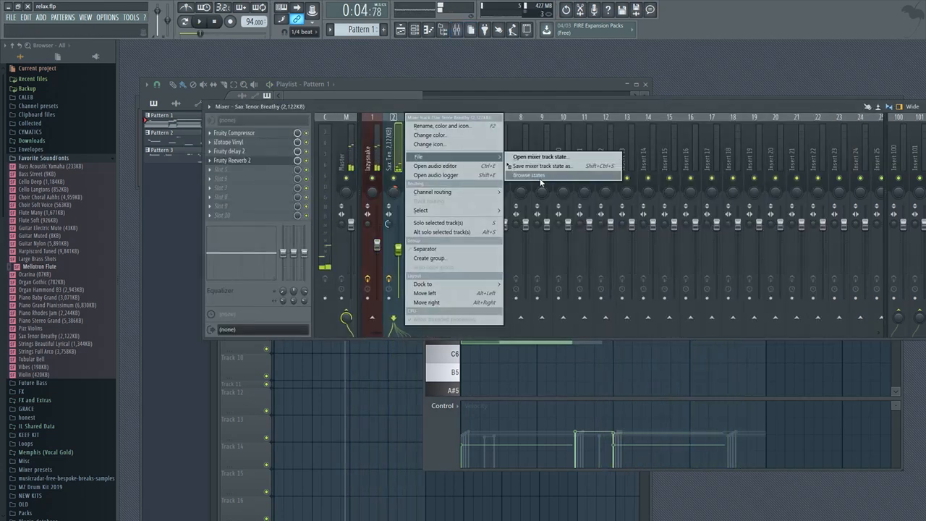
pyautogui.click(534, 170)
pyautogui.click(418, 168)
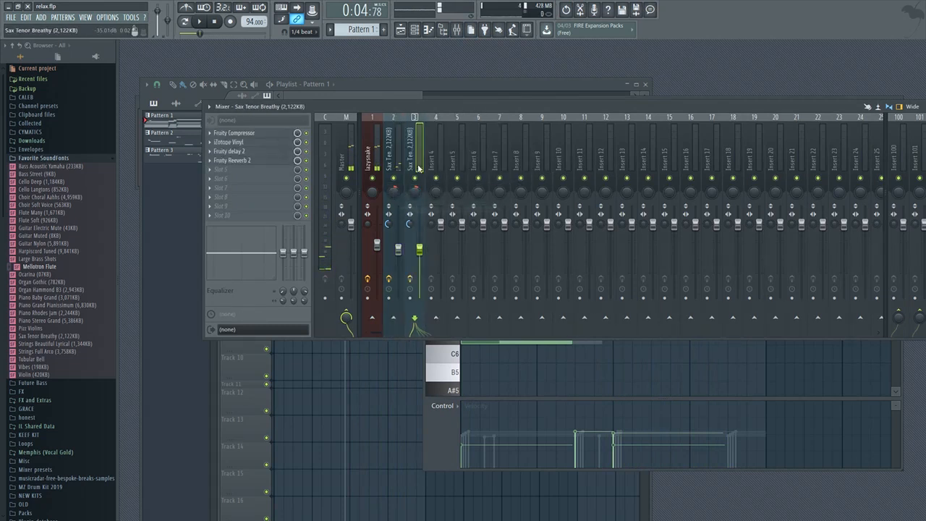
# Open the delay and reverb effects on mixer track 3 and lower the track's volume during playback.
pyautogui.click(230, 150)
pyautogui.click(233, 160)
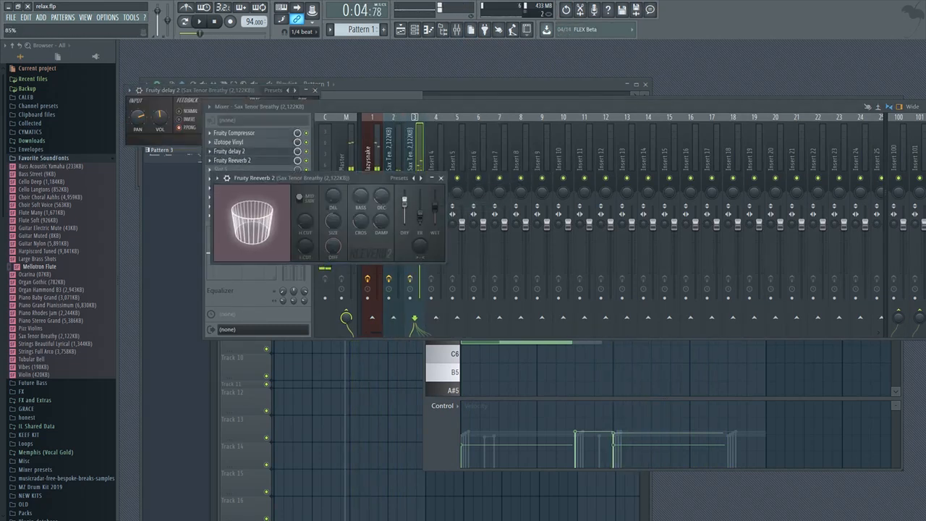
pyautogui.click(441, 177)
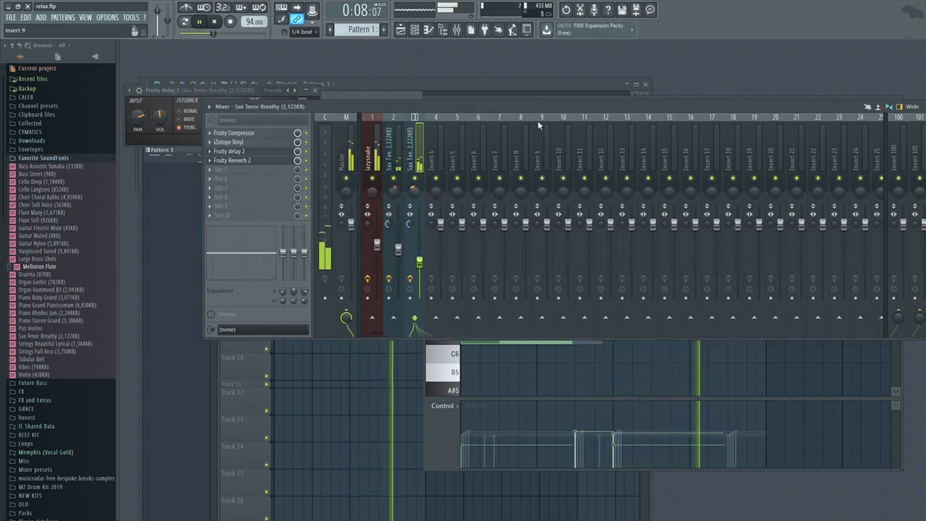
# Remove Fruity delay 2 from mixer track 3, close the Fruity Reeverb 2 window and play the pattern.
pyautogui.click(210, 151)
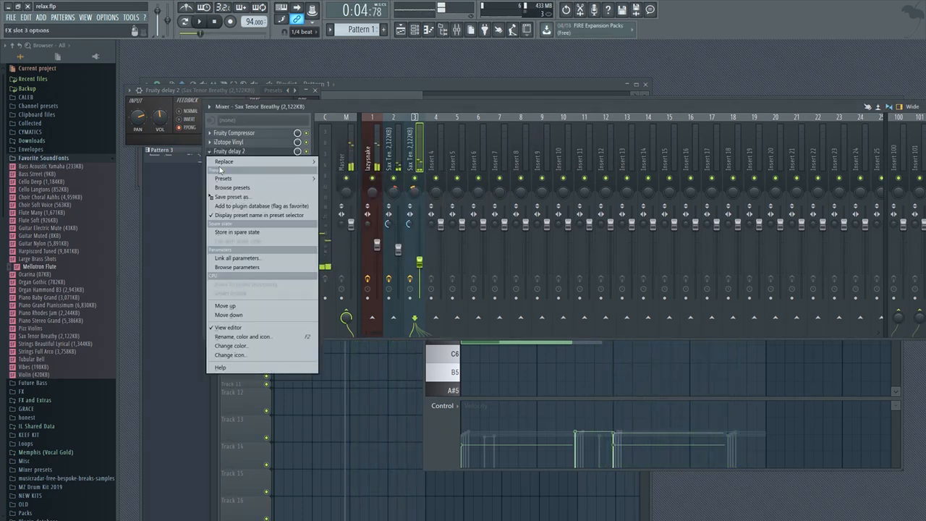
pyautogui.moveTo(225, 165)
pyautogui.click(339, 29)
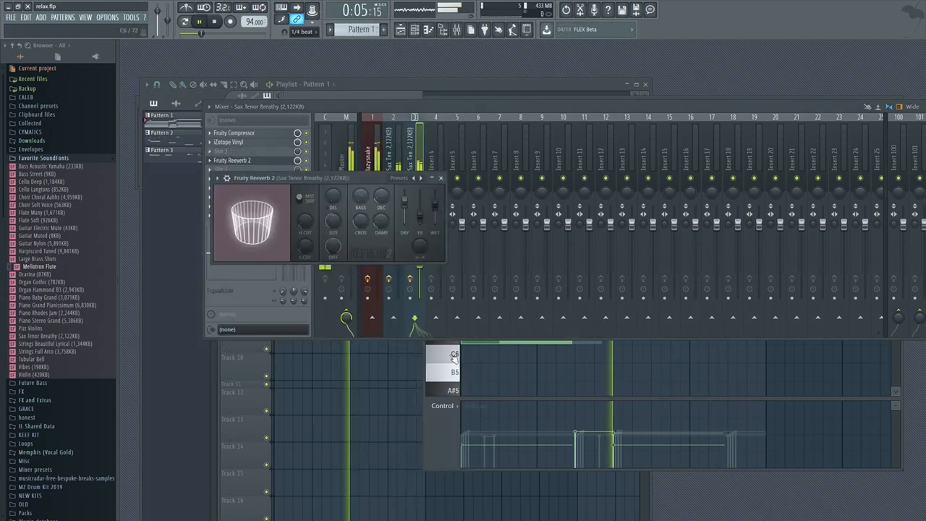
pyautogui.click(441, 178)
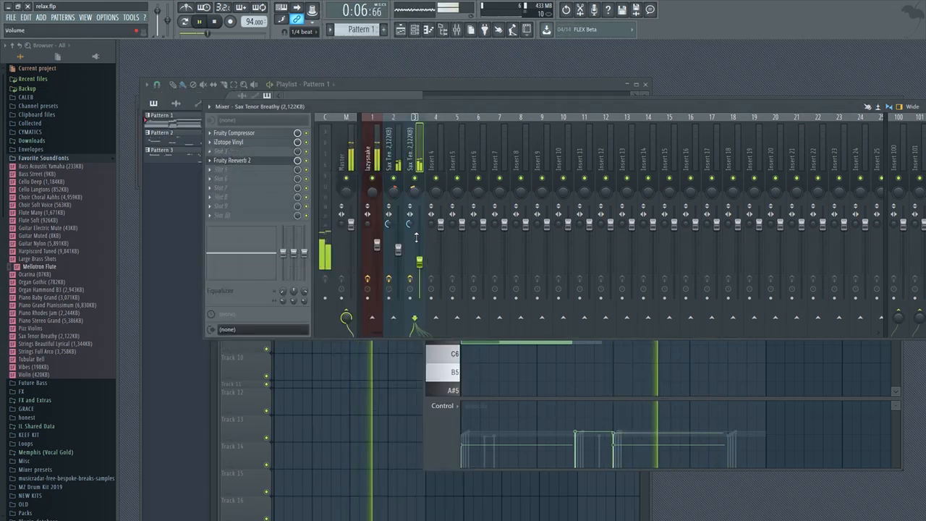
# Select the sax mixer track, stop the playback and hide the playlist.
pyautogui.click(399, 159)
pyautogui.click(436, 427)
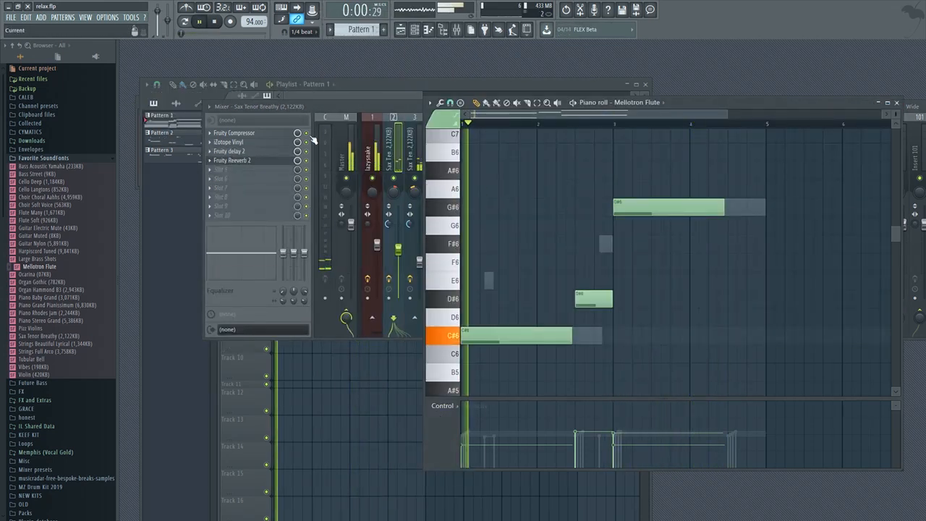
pyautogui.press('space')
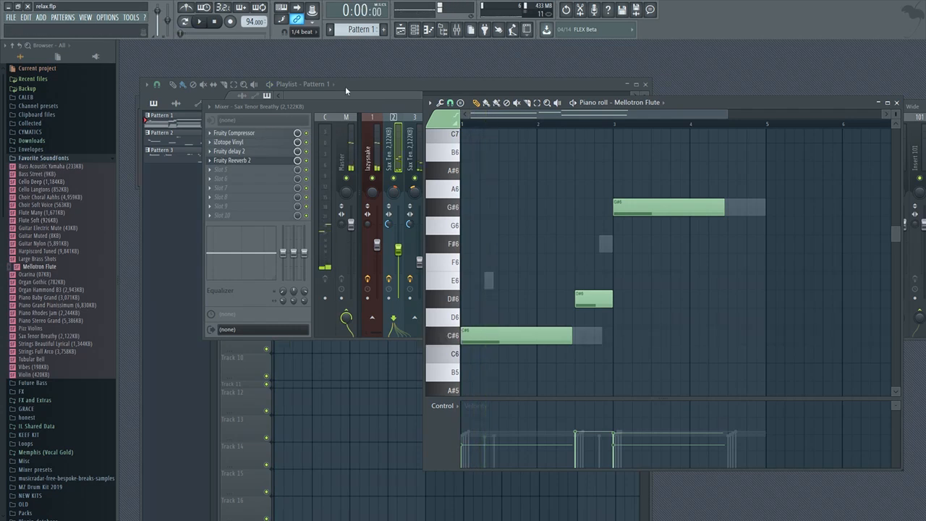
pyautogui.click(345, 86)
pyautogui.click(716, 134)
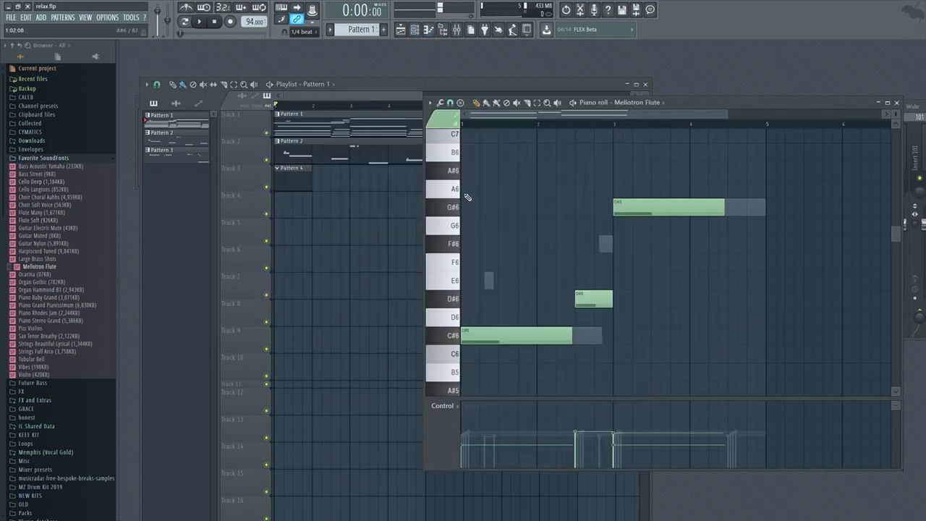
pyautogui.click(330, 215)
pyautogui.press('F5')
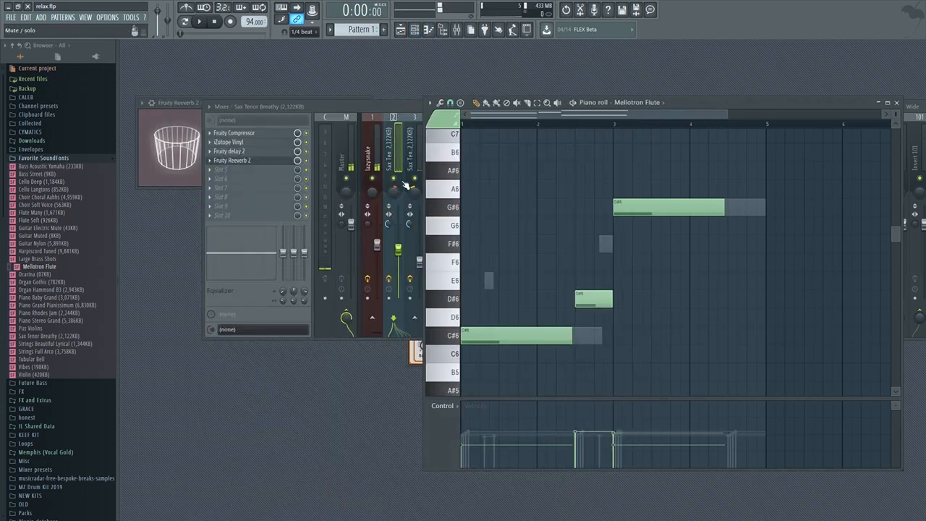
# Replace the Mellotron Flute sound with the Flute Soft soundfont in its channel and play back the melody.
pyautogui.click(416, 30)
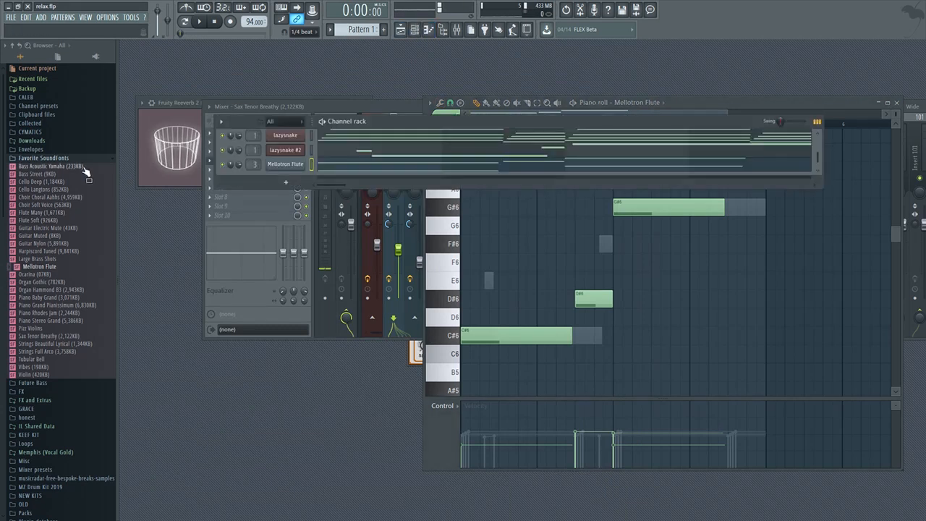
pyautogui.rightClick(68, 219)
pyautogui.click(75, 220)
pyautogui.press('space')
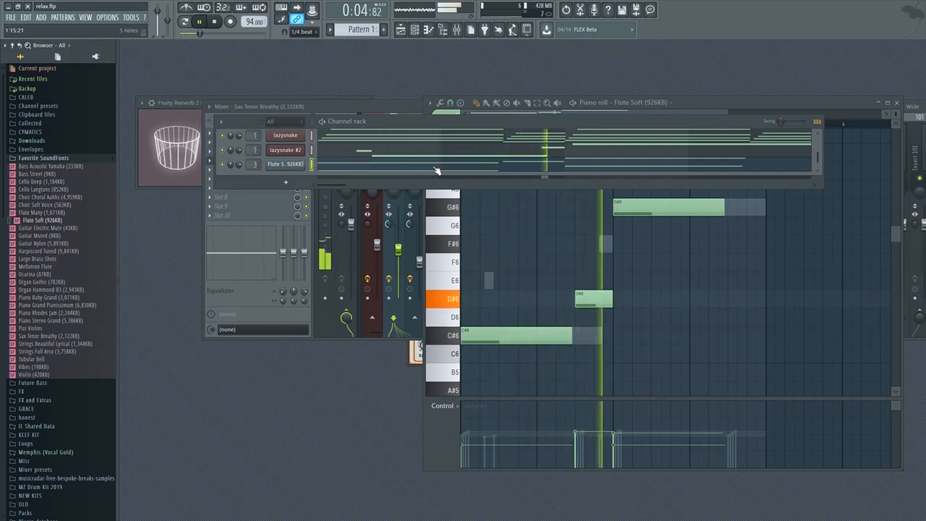
pyautogui.click(458, 366)
pyautogui.scroll(2, 600, 293)
pyautogui.scroll(1, 599, 293)
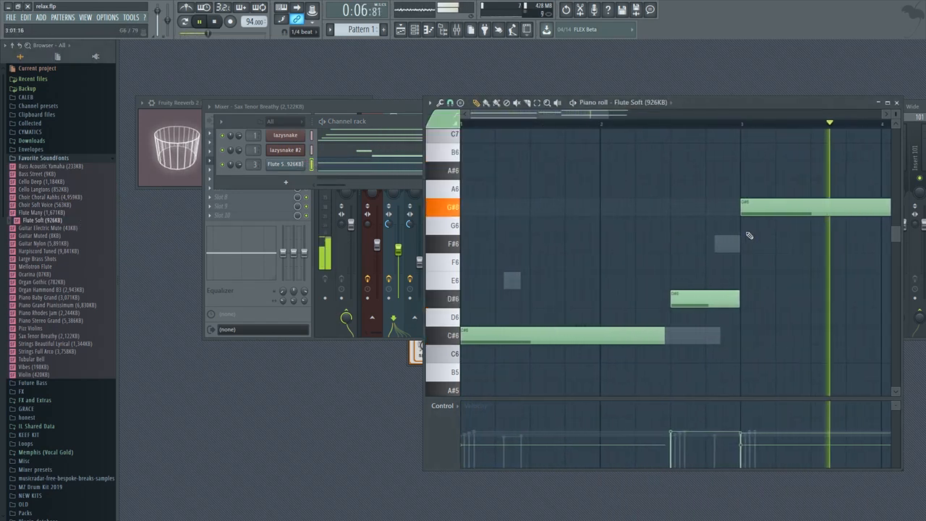
# Move Fruity Compressor and iZotope Vinyl down one effect slot on mixer track 3, and return to the flute's piano roll.
pyautogui.press('F9')
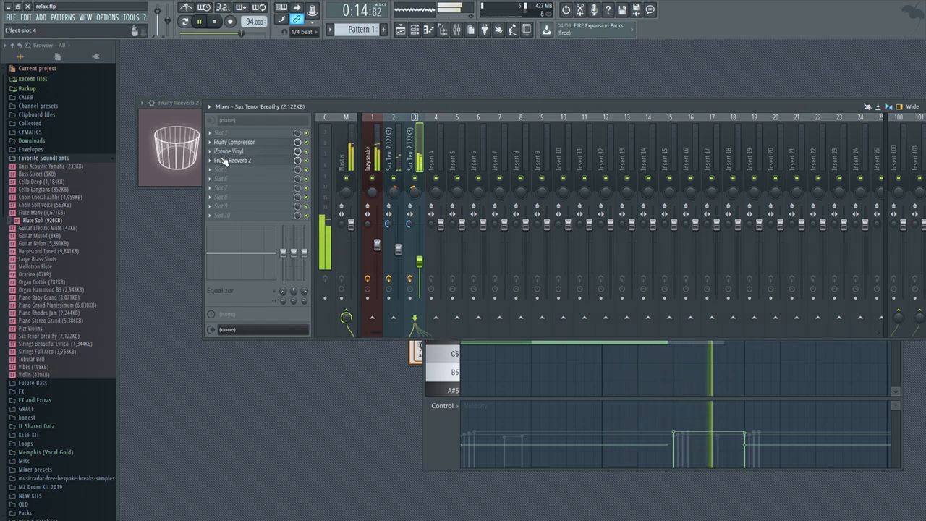
pyautogui.press('F7')
pyautogui.press('space')
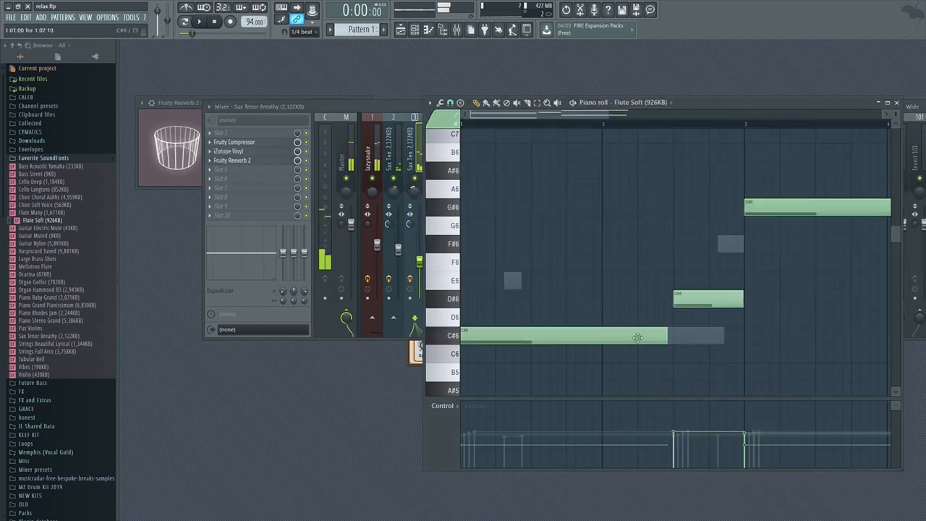
# Shorten the opening C#6 note to 0:01:22 and try a short E6 note right after it.
pyautogui.click(664, 330)
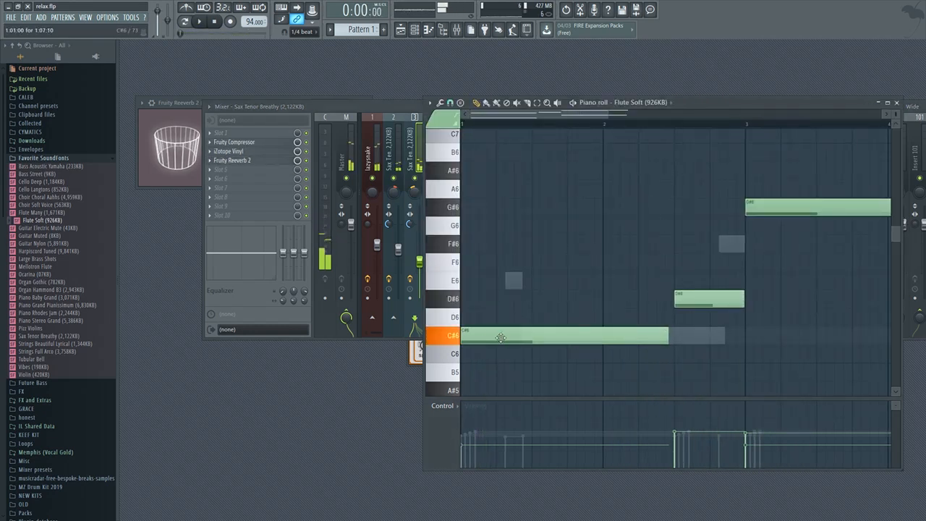
pyautogui.moveTo(664, 334); pyautogui.dragTo(472, 335)
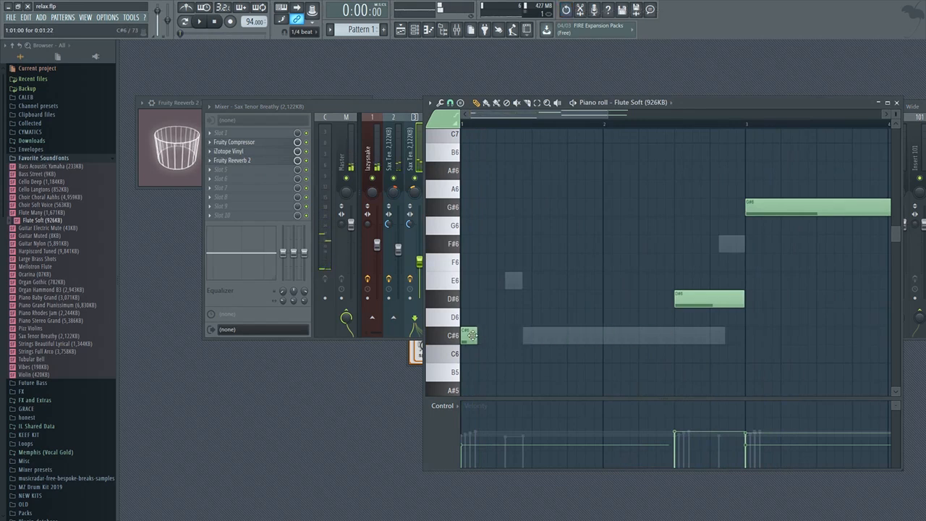
pyautogui.press('space')
pyautogui.scroll(2, 484, 337)
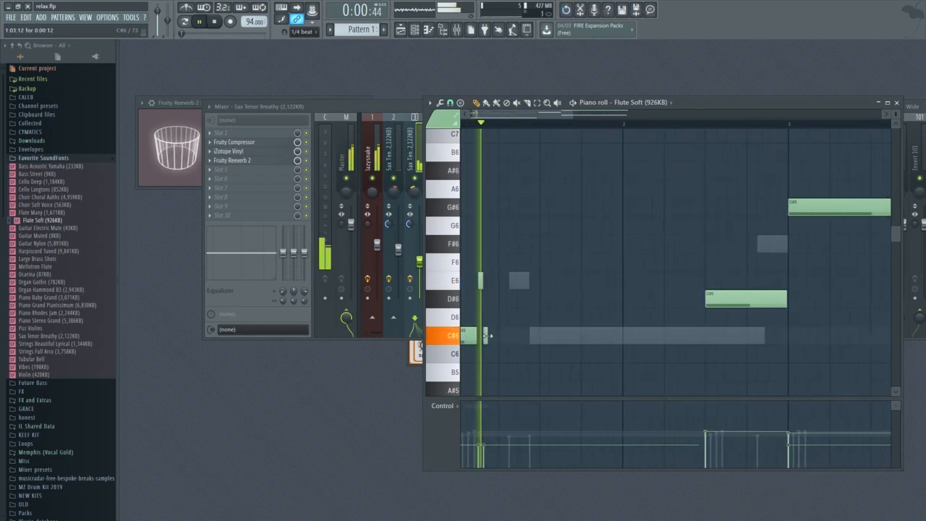
pyautogui.press('space')
pyautogui.rightClick(480, 282)
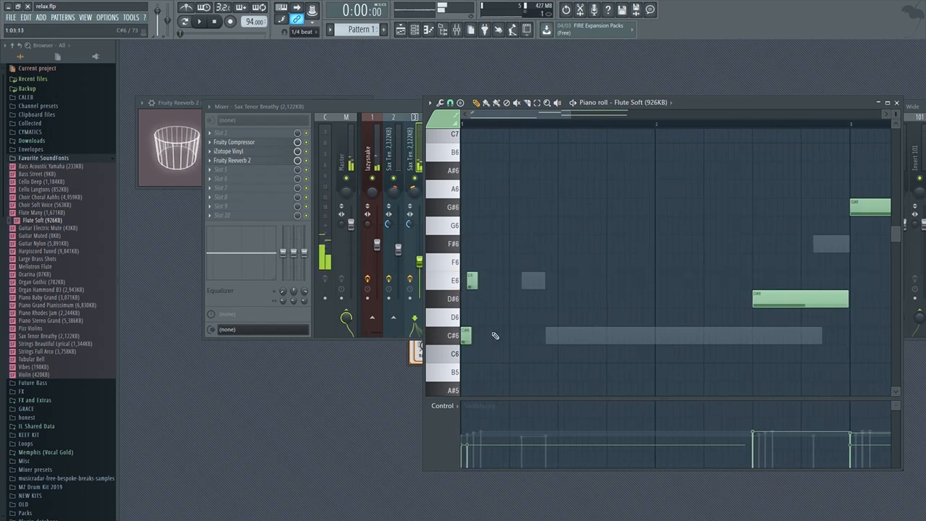
# Try a second C#6 note after the short E6, play the run, and extend that C#6 nearly to bar 2.
pyautogui.press('space')
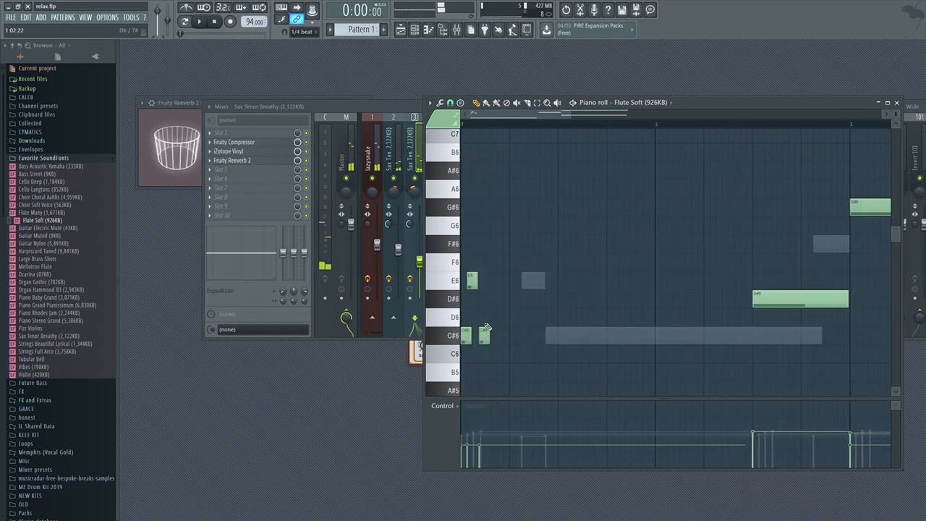
pyautogui.click(495, 282)
pyautogui.press('space')
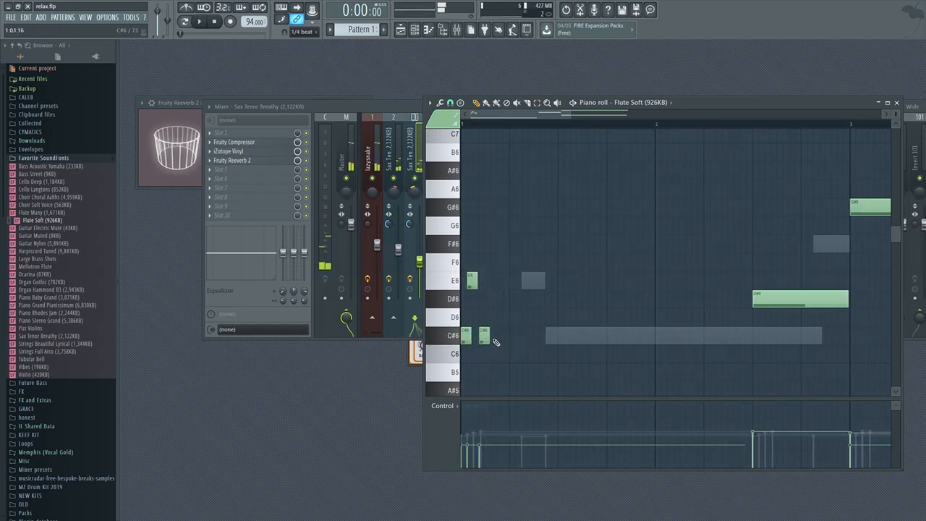
pyautogui.press('space')
pyautogui.moveTo(488, 338); pyautogui.dragTo(654, 343)
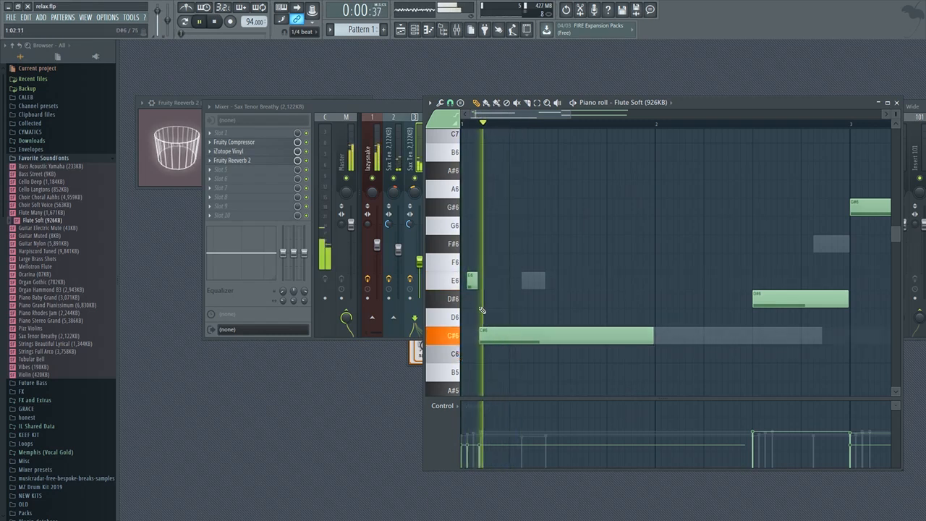
# Try an opening run of short D#6 and B5 notes leading into a C#6 note at 1:03:00.
pyautogui.click(468, 281)
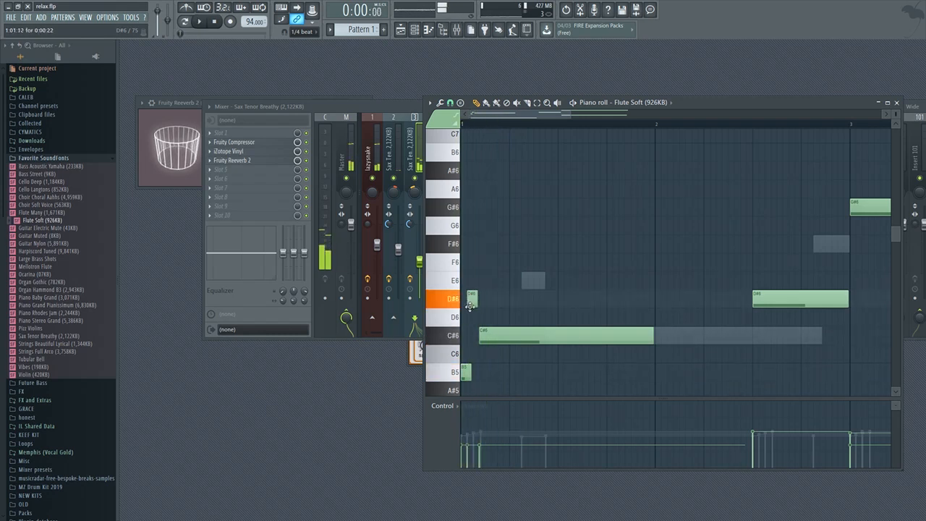
pyautogui.press('space')
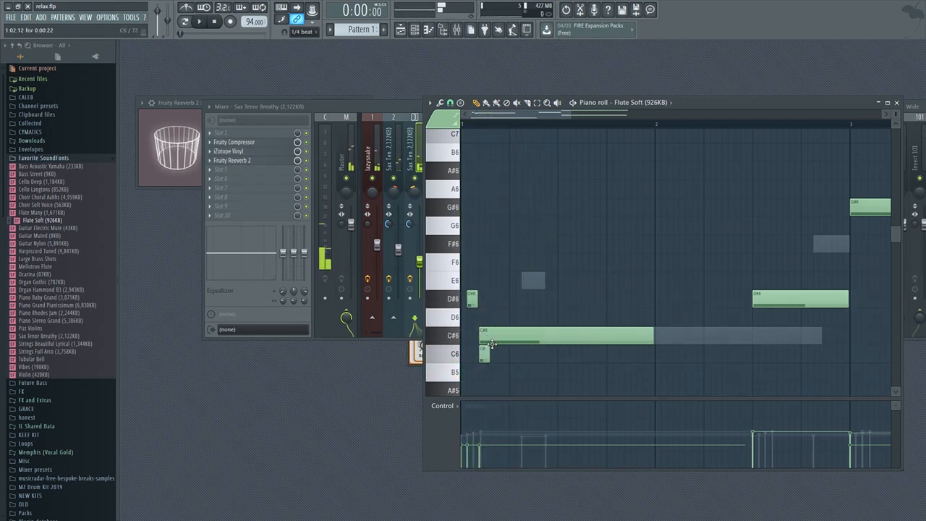
pyautogui.rightClick(492, 343)
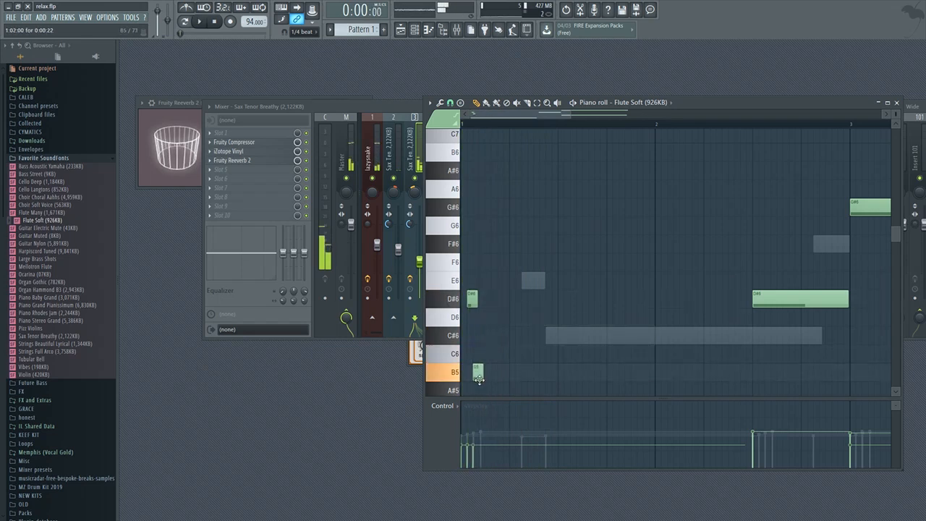
pyautogui.click(490, 335)
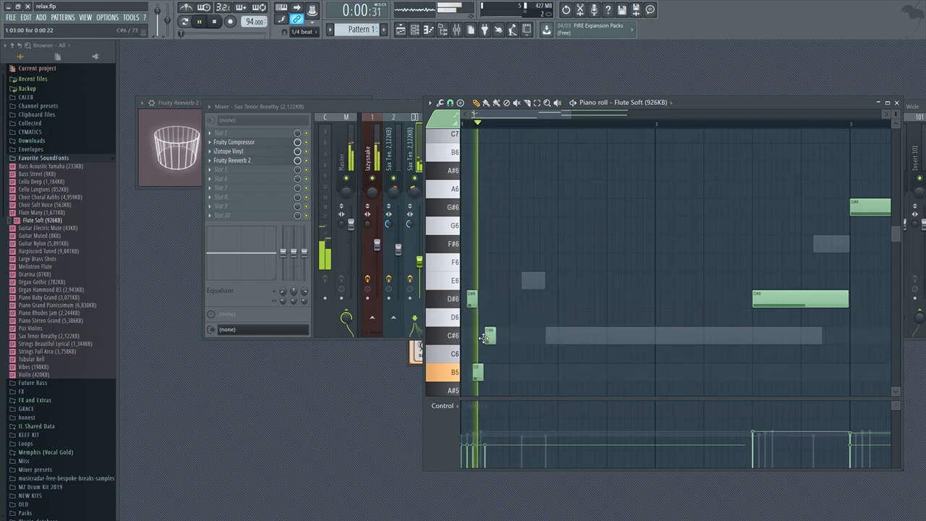
# Delete the short opening D#6 and B5 notes, shift the C#6 to the start of bar 1, and try a short E6 note after it.
pyautogui.rightClick(471, 298)
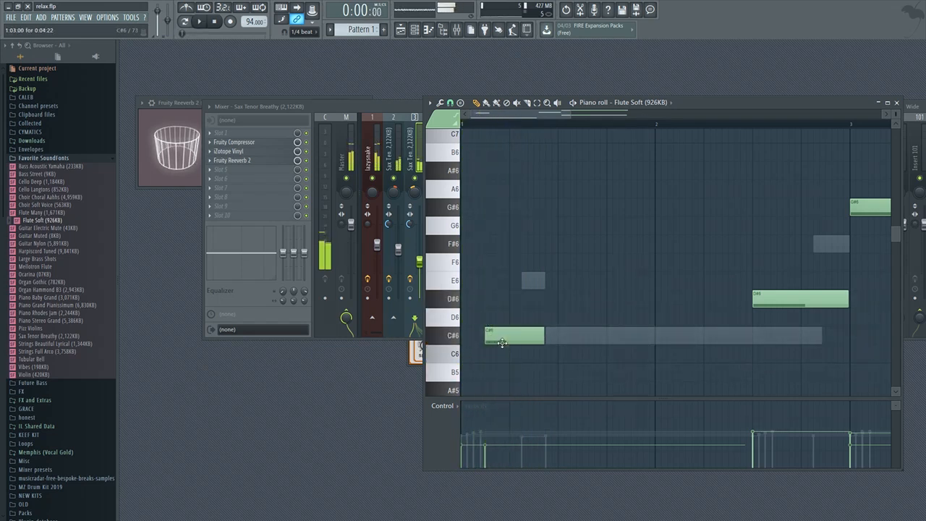
pyautogui.moveTo(519, 337); pyautogui.dragTo(587, 353)
pyautogui.press('space')
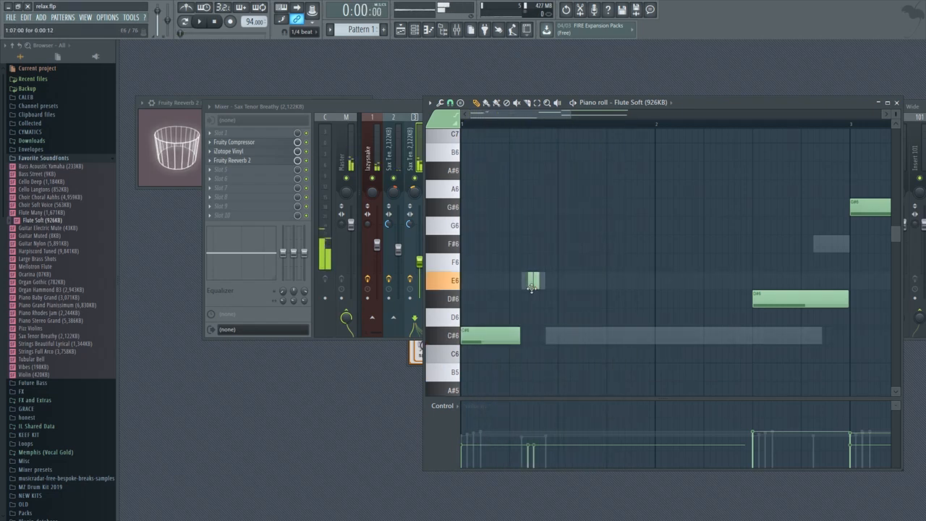
pyautogui.press('space')
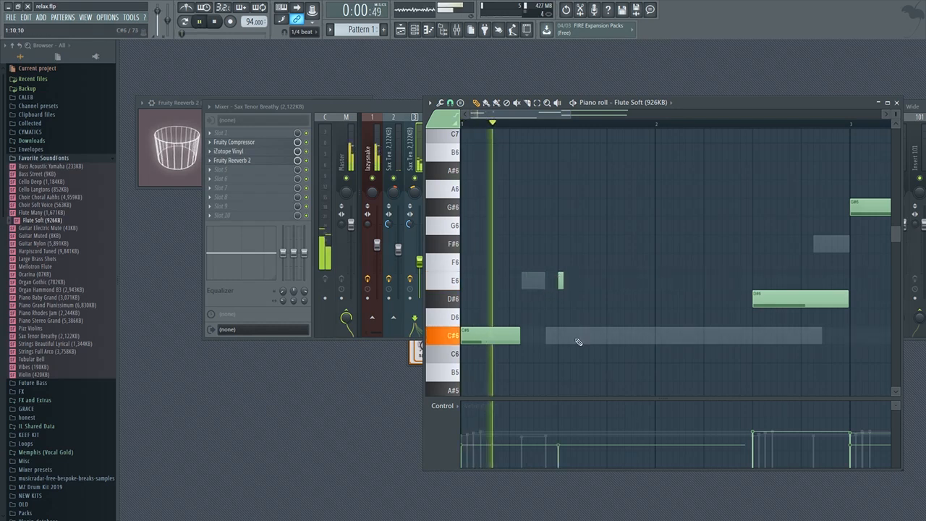
pyautogui.click(583, 337)
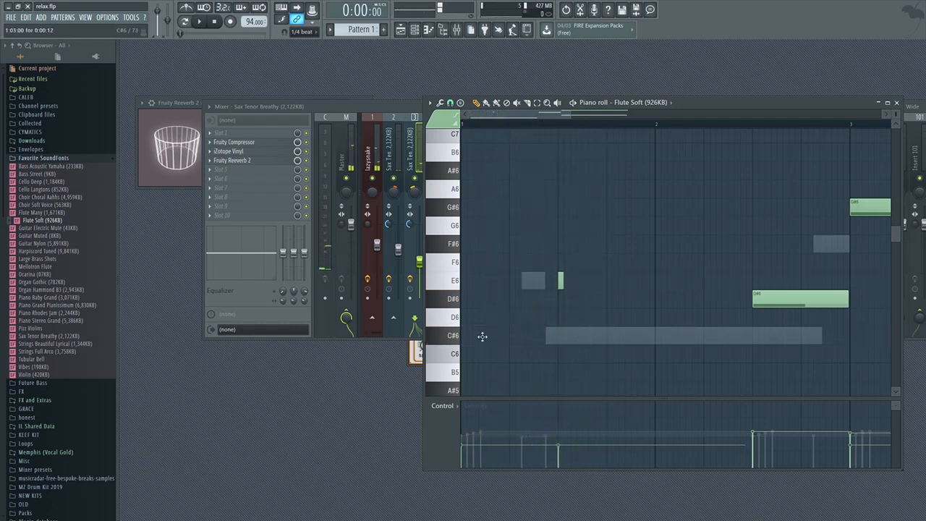
# Replace the opening notes with one C#6 at 1:01:00 sustained up to the D#6 in bar 2, and play it back.
pyautogui.moveTo(465, 339); pyautogui.dragTo(739, 349)
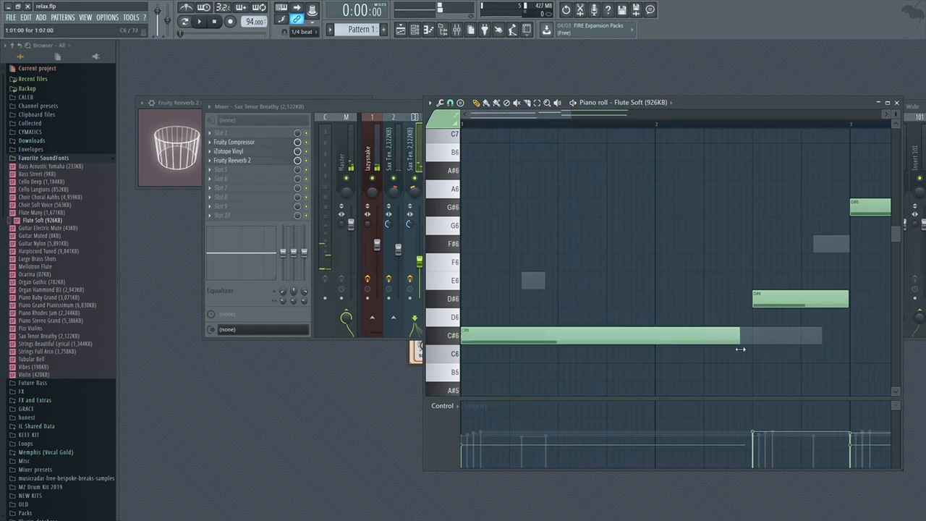
pyautogui.press('space')
pyautogui.scroll(-3, 702, 310)
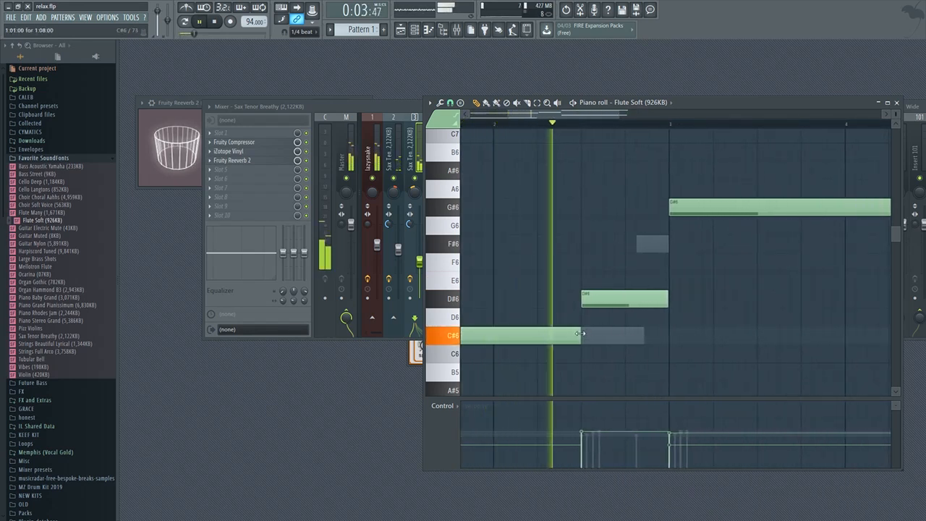
pyautogui.press('space')
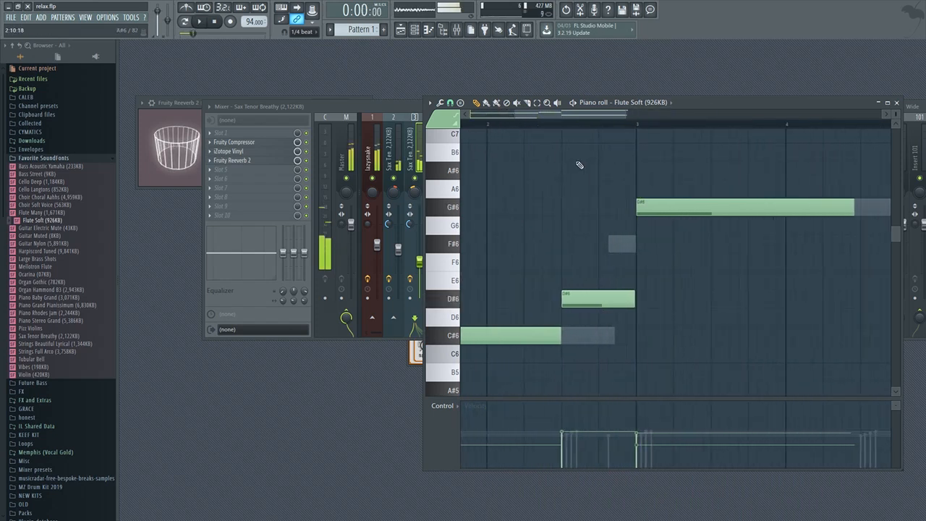
# Shorten the bar 2 D#6 note and try short F#6 and D#6 notes leading into bar 3.
pyautogui.moveTo(639, 298); pyautogui.dragTo(619, 302)
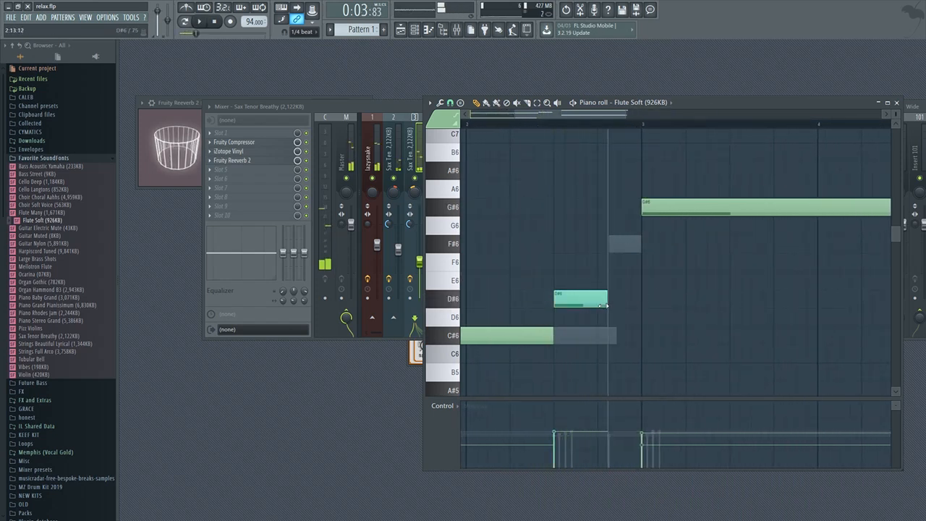
pyautogui.press('space')
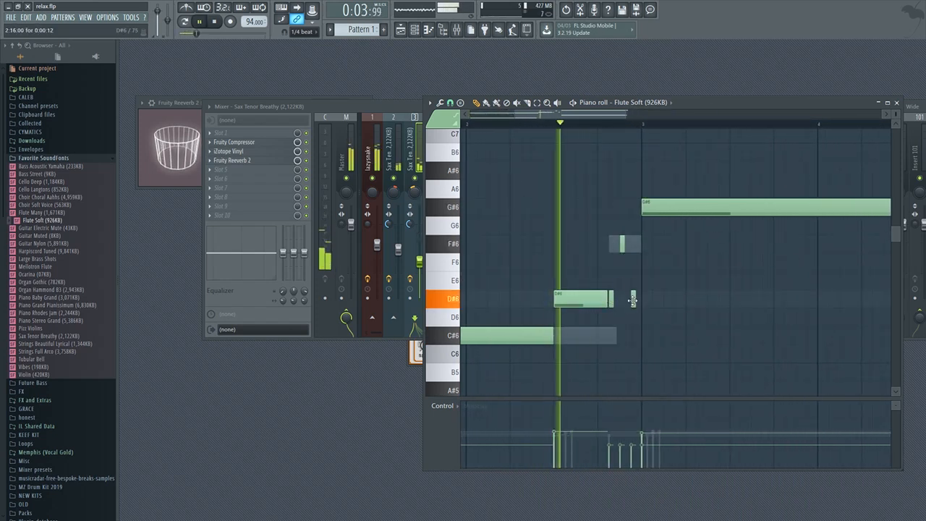
pyautogui.click(634, 298)
pyautogui.press('space')
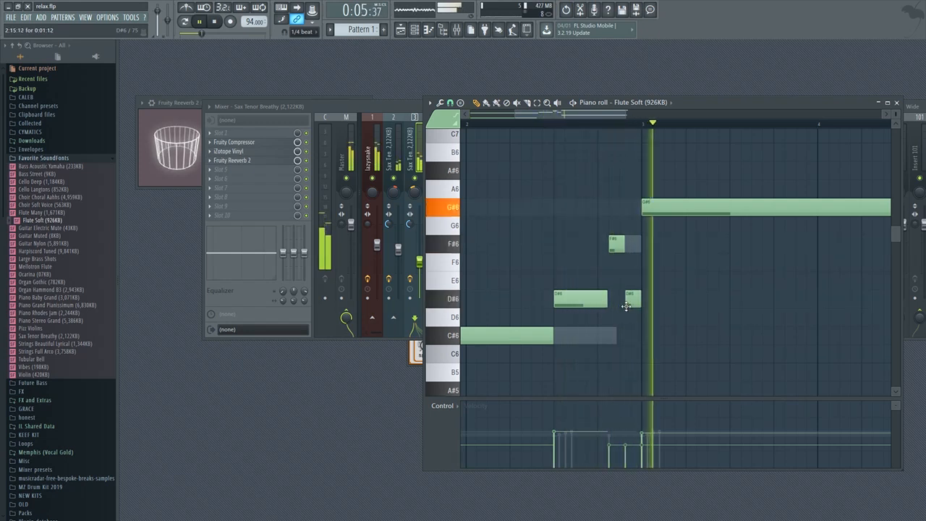
# Shift the short F#6 earlier and the short D#6 to 2:15:00, trim the longer D#6 to meet the F#6, and play the run.
pyautogui.moveTo(616, 251); pyautogui.dragTo(604, 250)
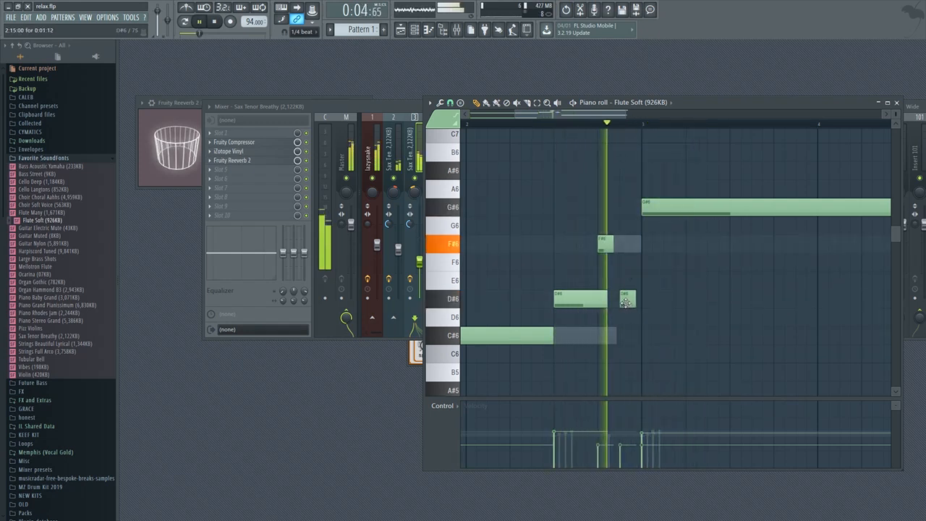
pyautogui.moveTo(629, 299); pyautogui.dragTo(596, 304)
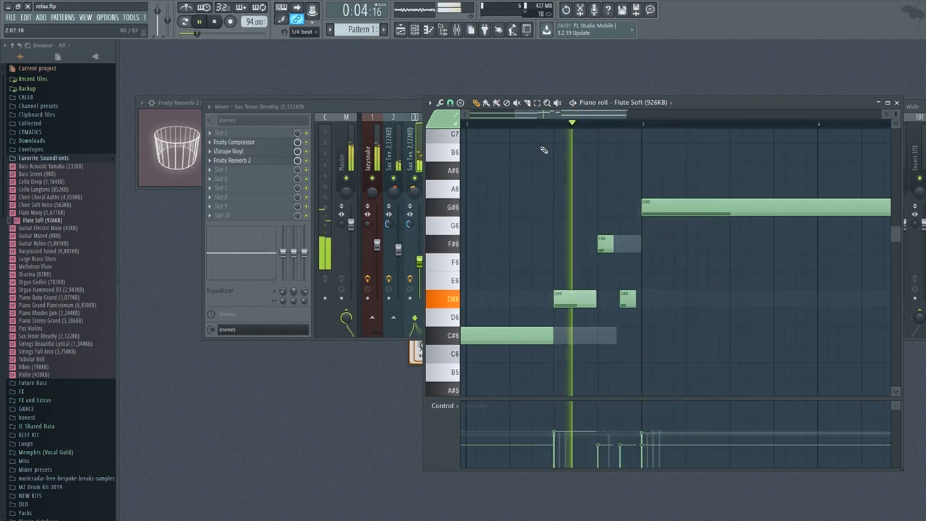
pyautogui.press('space')
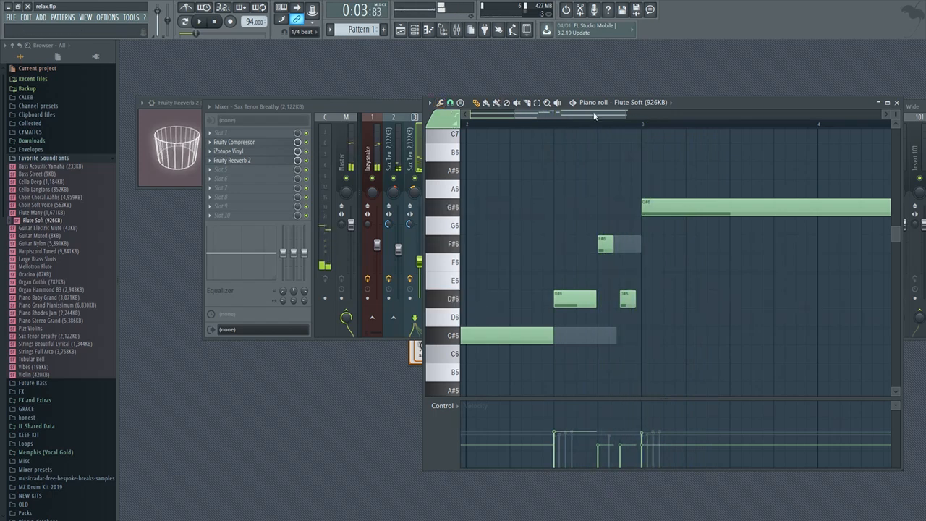
# Delete the short D#6 note before bar 3 and try the F#6 stretched up to bar 3.
pyautogui.rightClick(628, 299)
pyautogui.press('space')
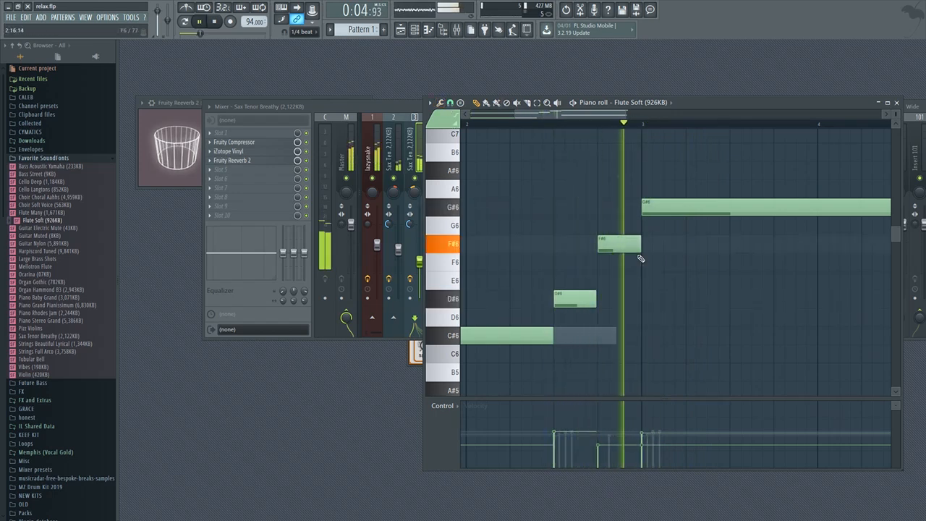
pyautogui.scroll(-2, 637, 258)
pyautogui.scroll(2, 615, 257)
pyautogui.press('space')
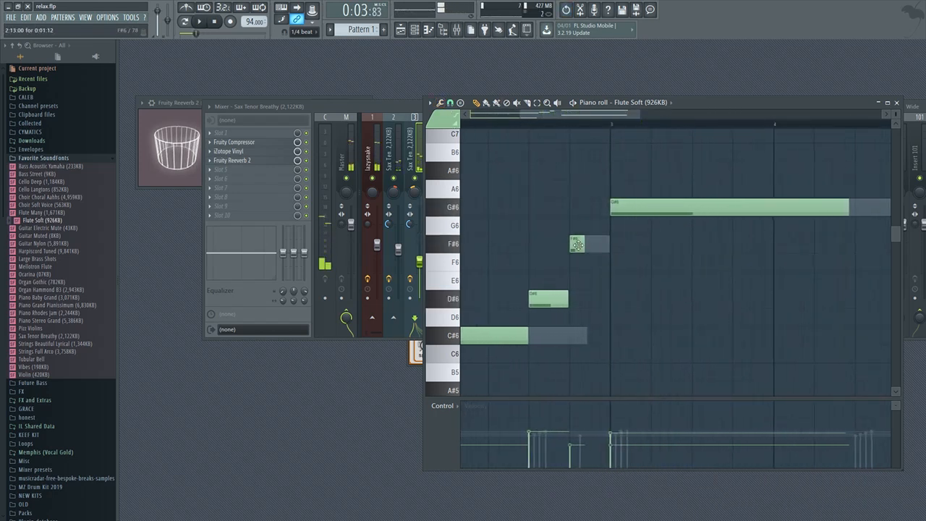
# Try a short D#6 note at 2:14:00 followed by a short F#6 in place of the F#6 before bar 3.
pyautogui.doubleClick(583, 301)
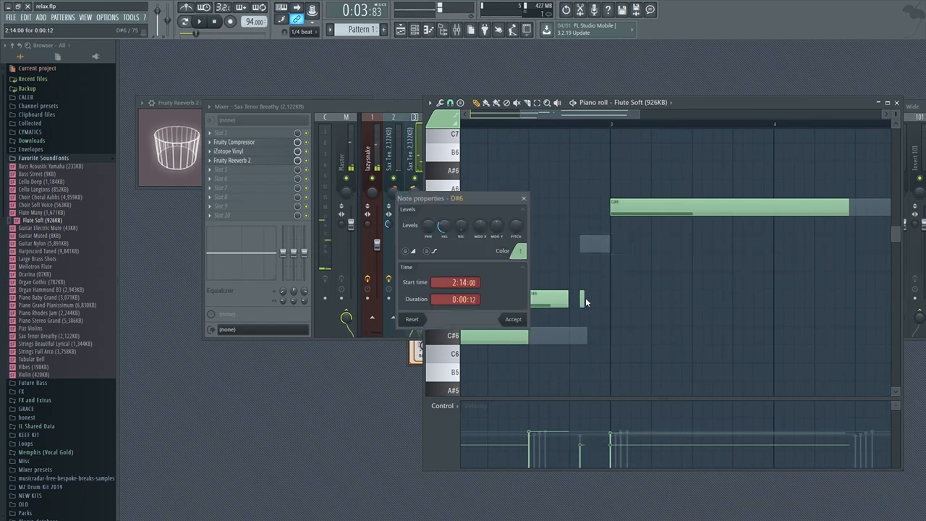
pyautogui.press('Escape')
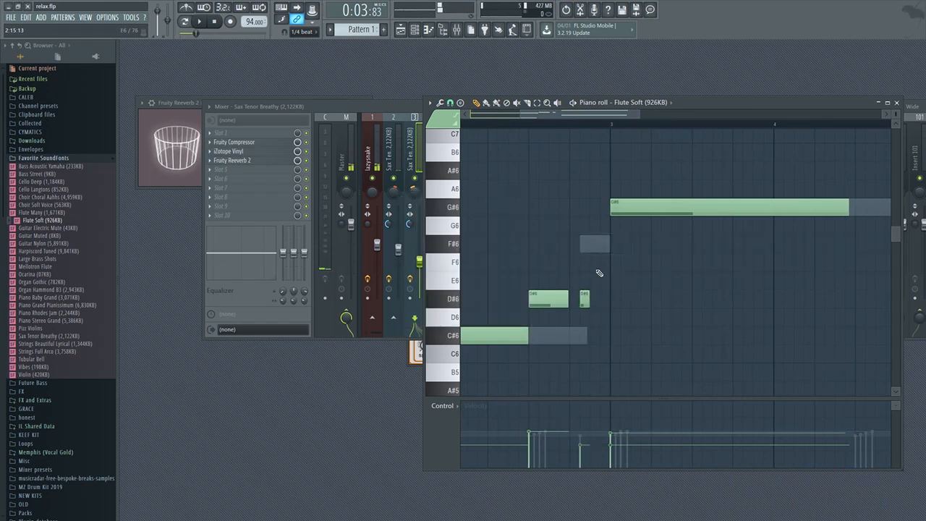
pyautogui.press('space')
pyautogui.click(598, 243)
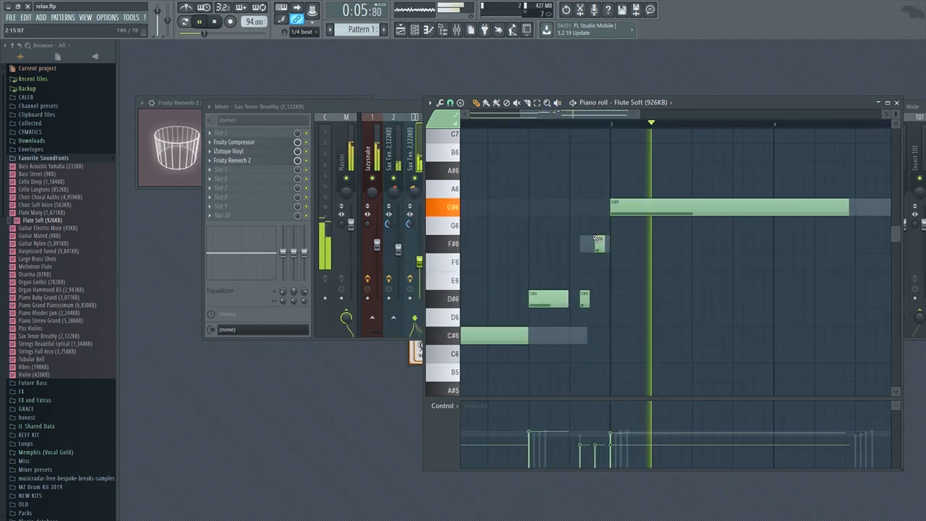
# Try a short F#6 at 2:13:00 with a D#6 at 2:15:00, and also the F#6 alone with a length of 0:02:00.
pyautogui.press('space')
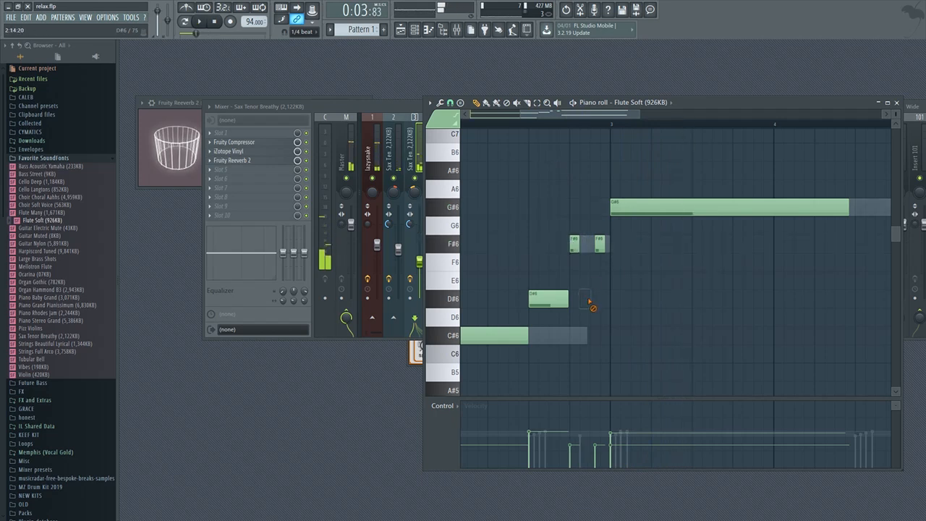
pyautogui.press('space')
pyautogui.click(593, 299)
pyautogui.rightClick(602, 244)
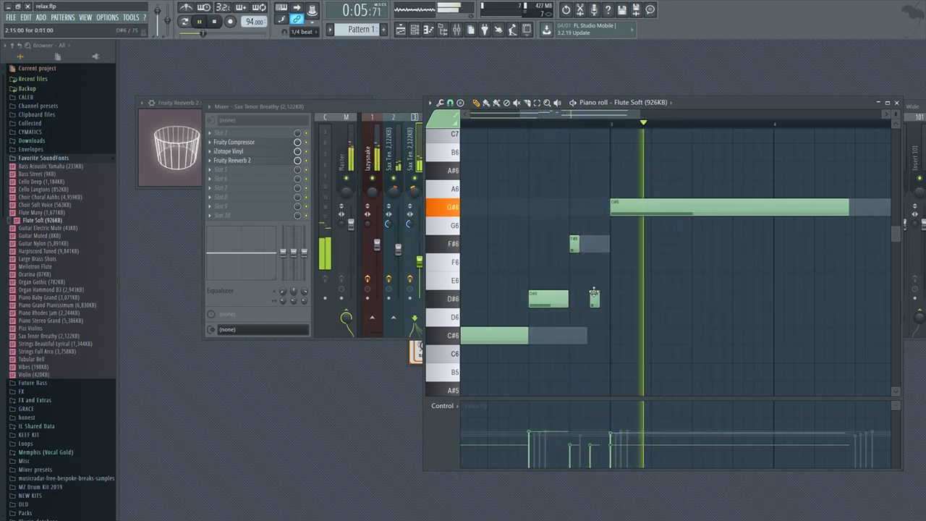
pyautogui.press('space')
pyautogui.moveTo(593, 293); pyautogui.dragTo(575, 244)
pyautogui.press('space')
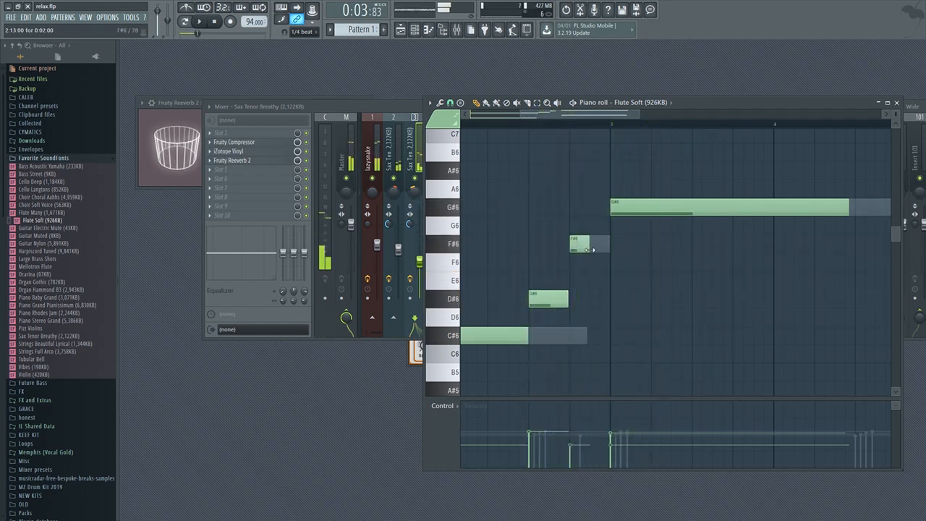
# Delete the short F#6 note and extend the bar 2 D#6 up to bar 3 with a slightly lower velocity.
pyautogui.rightClick(575, 245)
pyautogui.moveTo(569, 294); pyautogui.dragTo(609, 294)
pyautogui.scroll(-2, 615, 347)
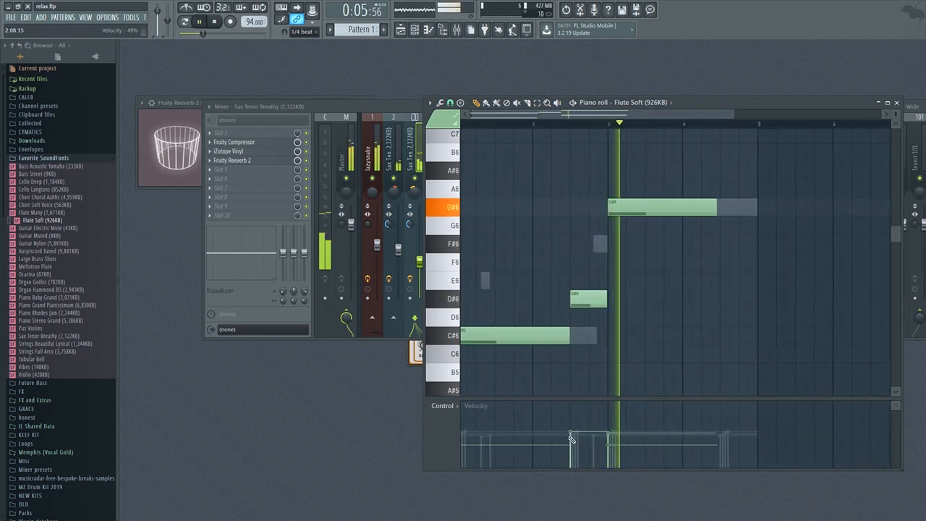
# Shorten the G#6 note to end at bar 4, add an F#6 at 4:01:00 lasting nearly the whole bar, and play the melody.
pyautogui.scroll(1, 724, 215)
pyautogui.moveTo(724, 215); pyautogui.dragTo(668, 216)
pyautogui.click(673, 239)
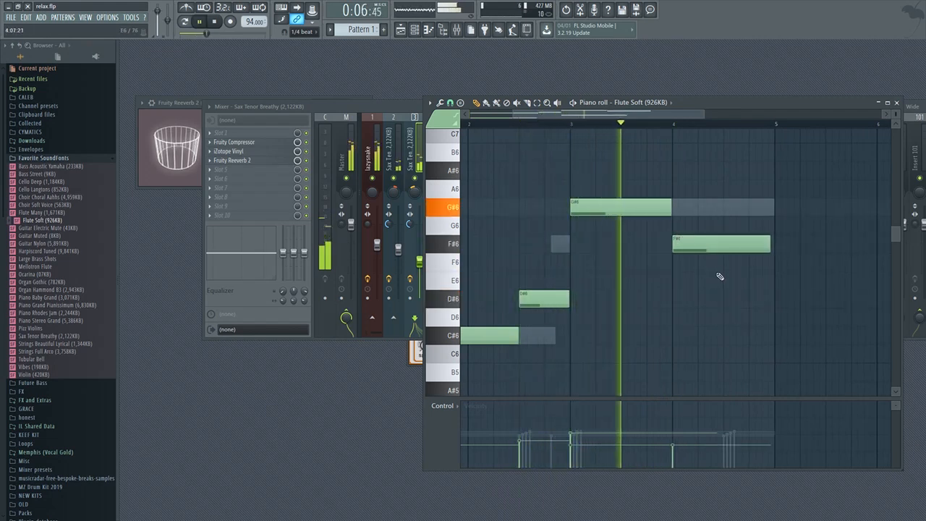
pyautogui.scroll(-1, 716, 271)
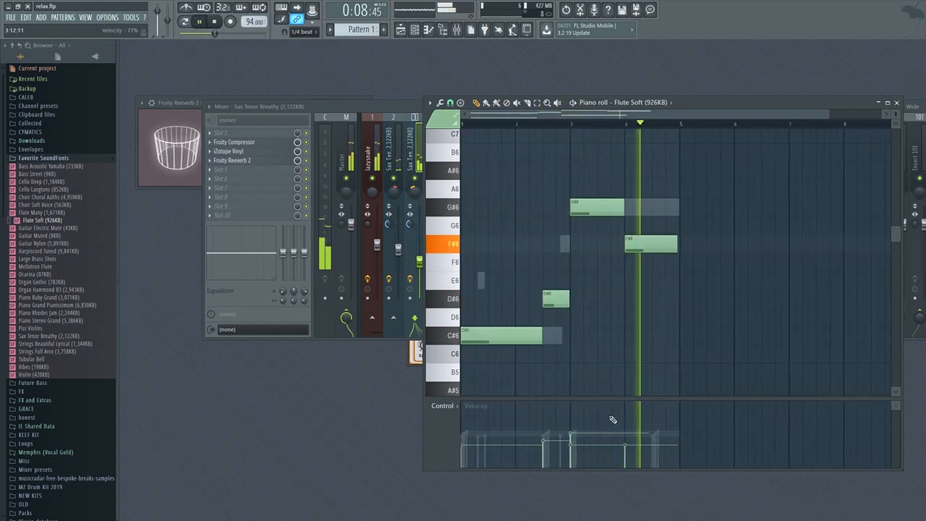
pyautogui.scroll(2, 653, 285)
pyautogui.press('space')
# Cut the bar 4 F#6 to half a bar, add an E6 filling the rest of the bar, and play the ending.
pyautogui.scroll(1, 653, 285)
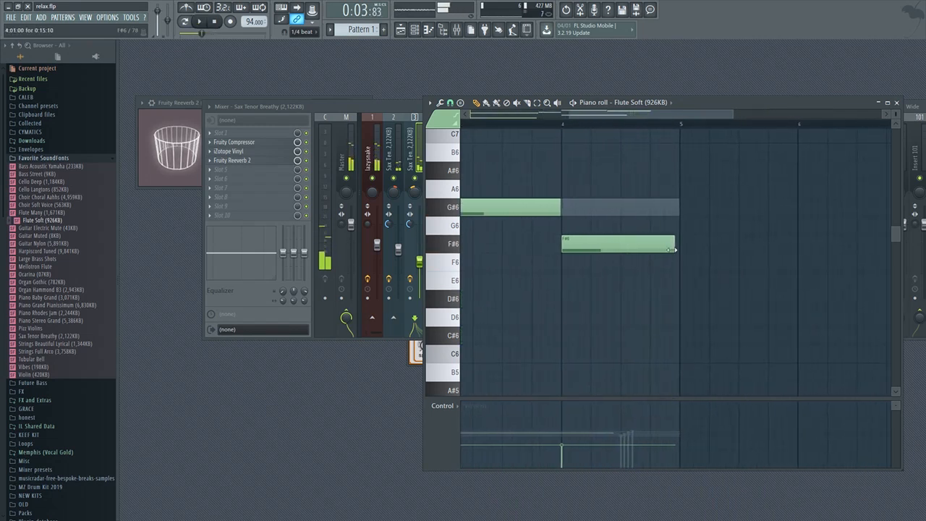
pyautogui.moveTo(674, 246); pyautogui.dragTo(601, 249)
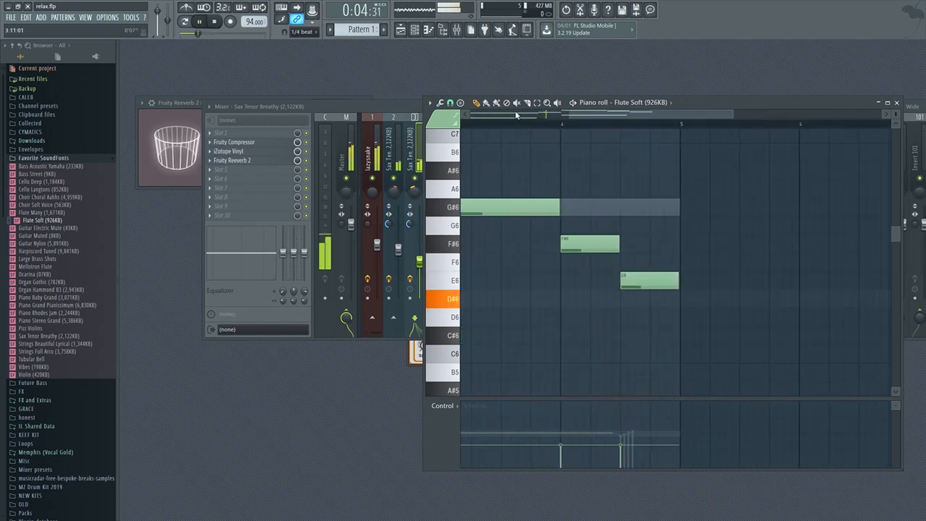
pyautogui.scroll(-2, 569, 195)
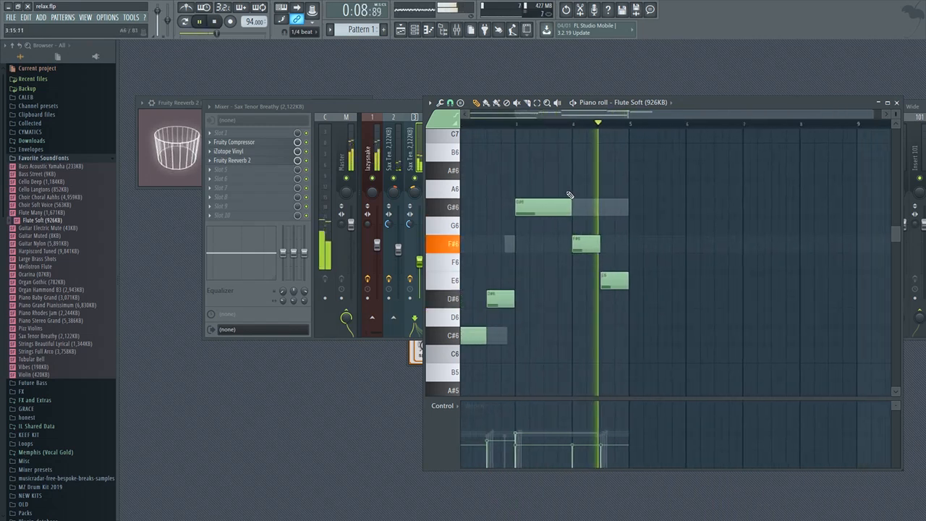
# Bring up the mixer, select mixer track 3, and save the project.
pyautogui.press('F9')
pyautogui.click(429, 159)
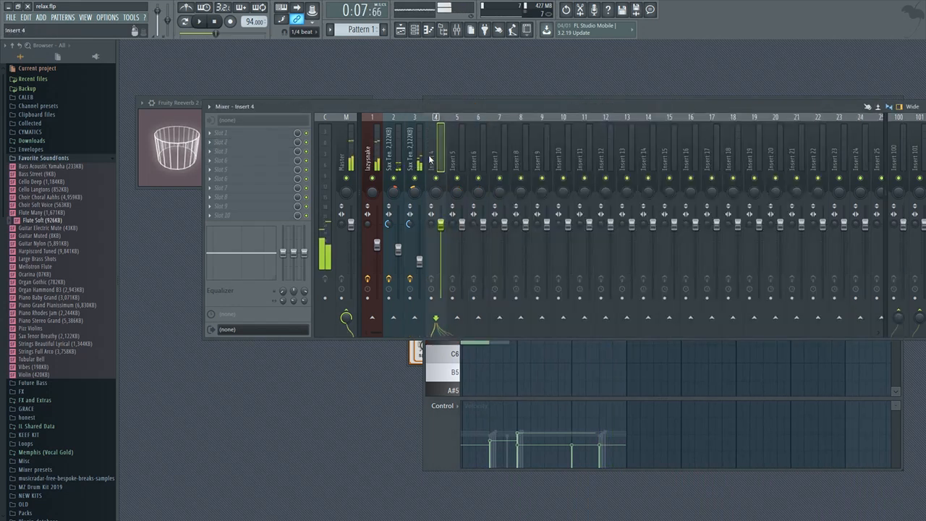
pyautogui.click(421, 264)
pyautogui.hotkey('ctrl', 's')
# Move the Flute Soft notes from Pattern 1 into Pattern 4 and place it at the start of playlist Track 3.
pyautogui.click(400, 29)
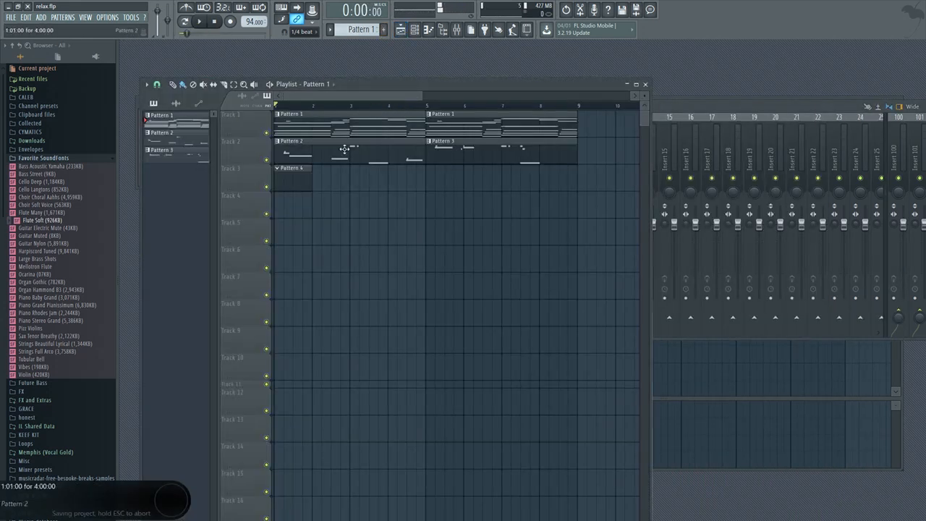
pyautogui.press('F6')
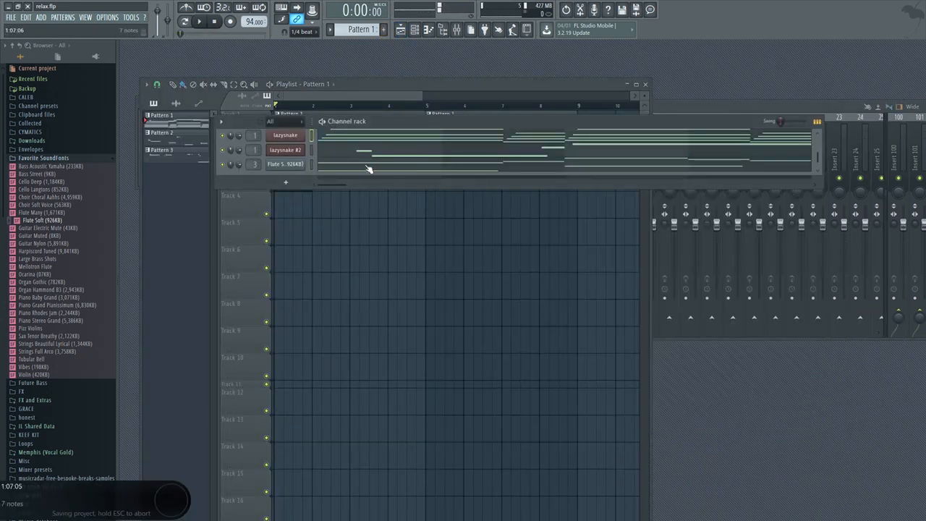
pyautogui.press('F4')
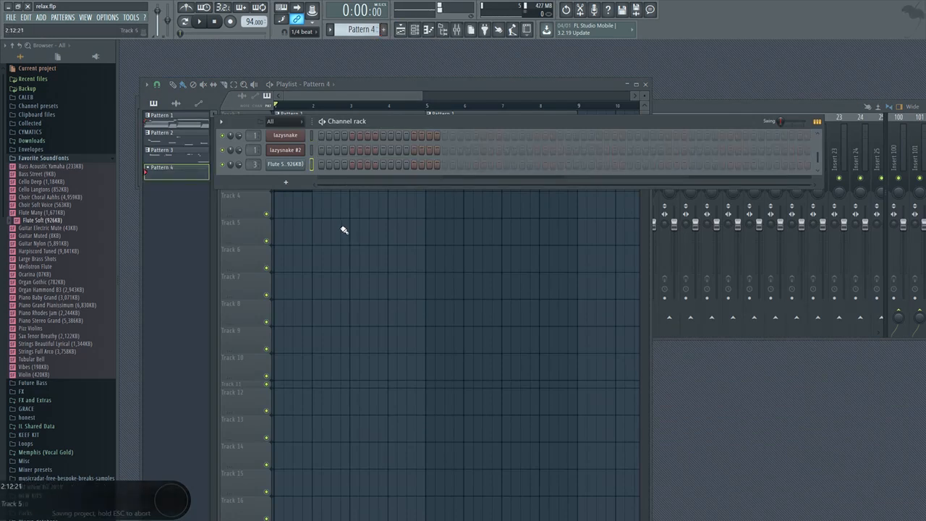
pyautogui.click(344, 230)
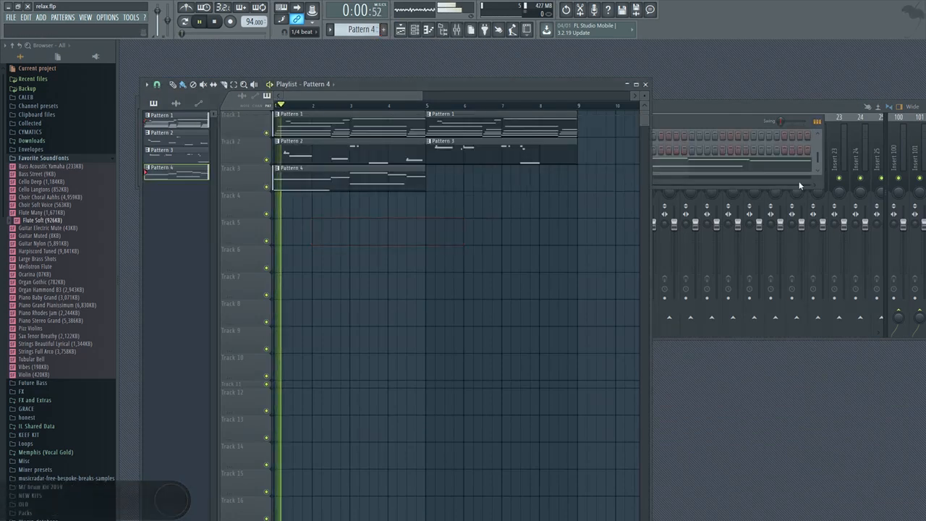
# During playback, lower the lazysnake mixer track's volume slightly and set mixer track 3's volume to about -15.8 dB.
pyautogui.press('F9')
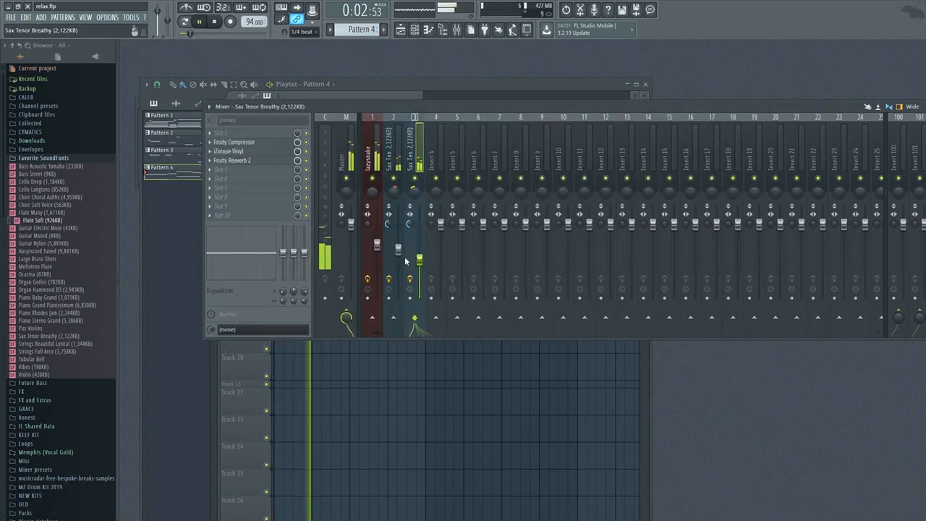
pyautogui.moveTo(377, 245); pyautogui.dragTo(376, 249)
pyautogui.rightClick(378, 249)
pyautogui.click(408, 298)
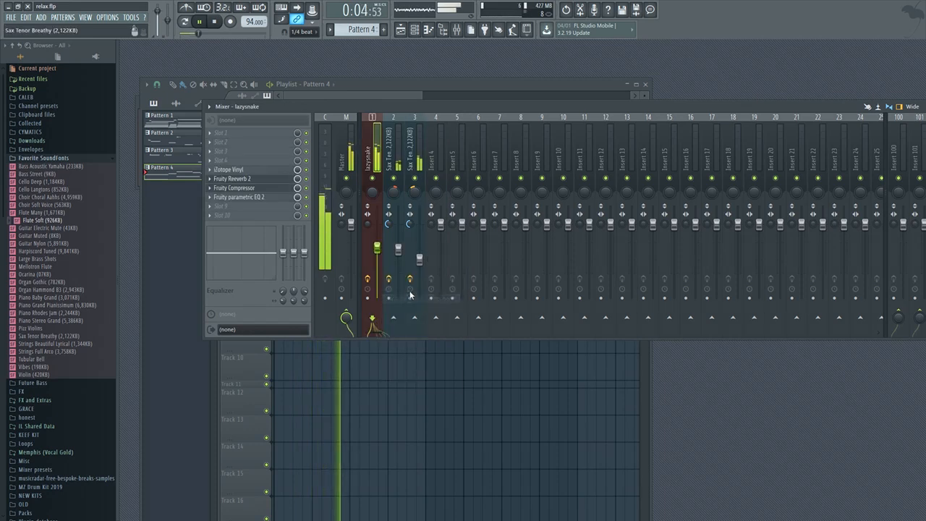
pyautogui.moveTo(419, 258); pyautogui.dragTo(419, 267)
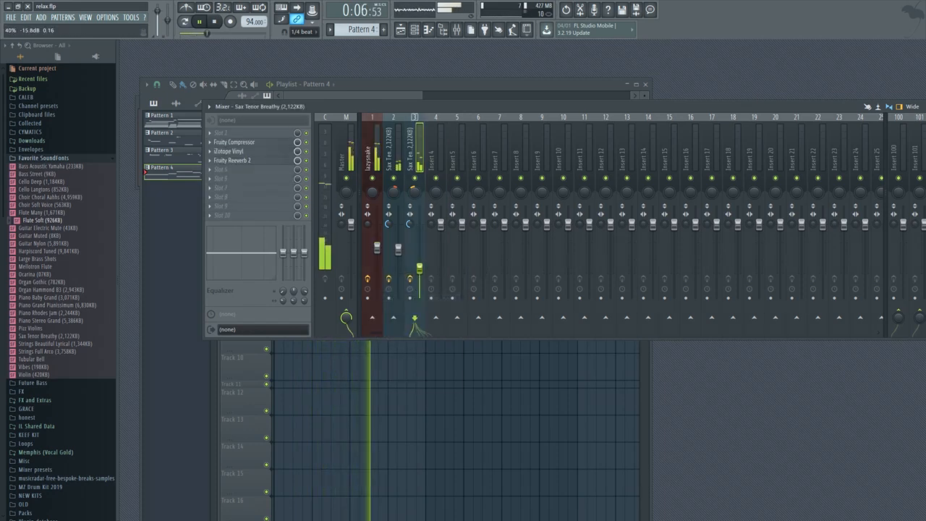
# During playback, lower mixer track 3's volume slightly and initialize the song with that fader position.
pyautogui.rightClick(420, 268)
pyautogui.click(434, 276)
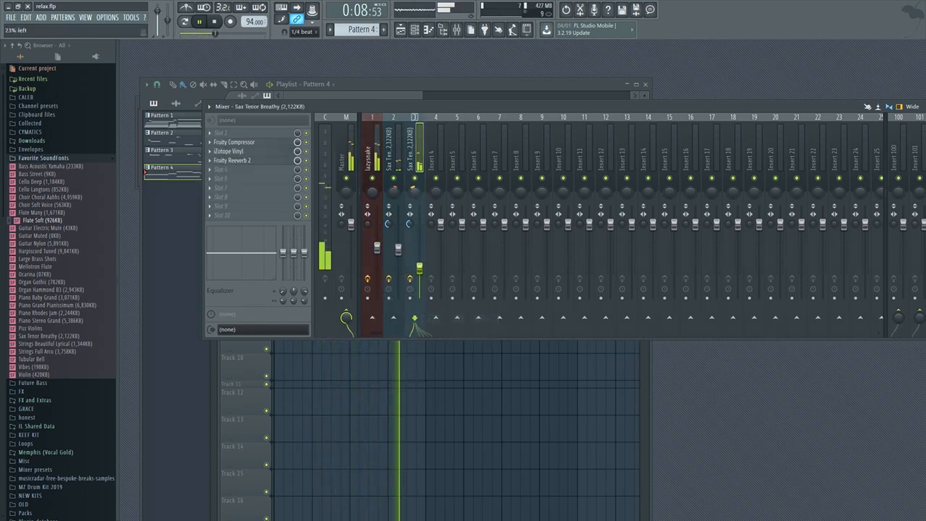
pyautogui.rightClick(419, 269)
pyautogui.click(466, 324)
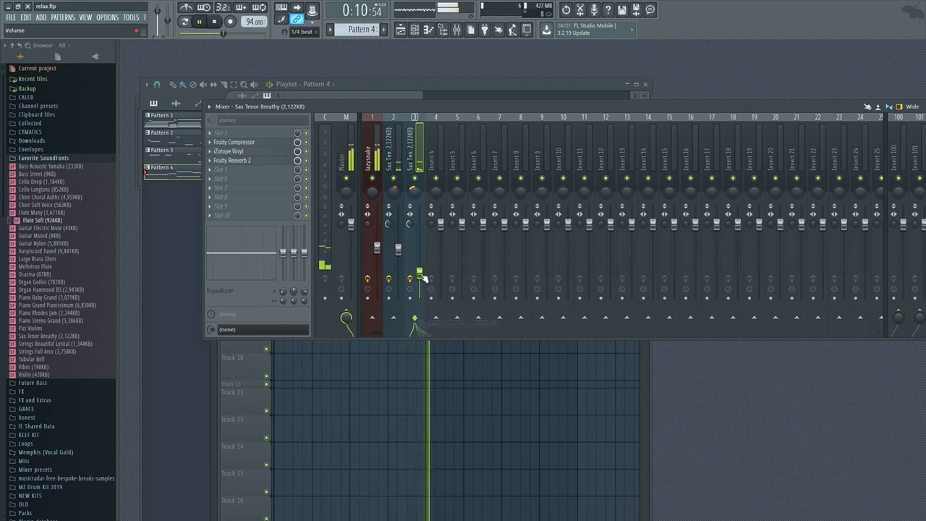
pyautogui.moveTo(423, 269); pyautogui.dragTo(424, 277)
# Place a second Pattern 4 clip at bar 5 of playlist Track 3, stop playback, and save the project.
pyautogui.moveTo(455, 369); pyautogui.dragTo(455, 166)
pyautogui.press('space')
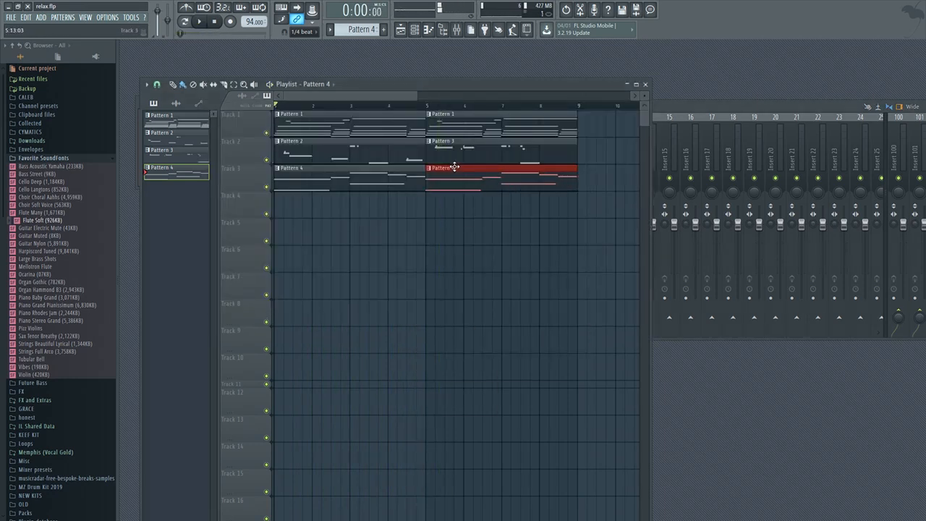
pyautogui.hotkey('ctrl', 's')
# Add Gross Beat to the first effect slot of mixer track 3.
pyautogui.click(733, 171)
pyautogui.click(465, 172)
pyautogui.click(409, 164)
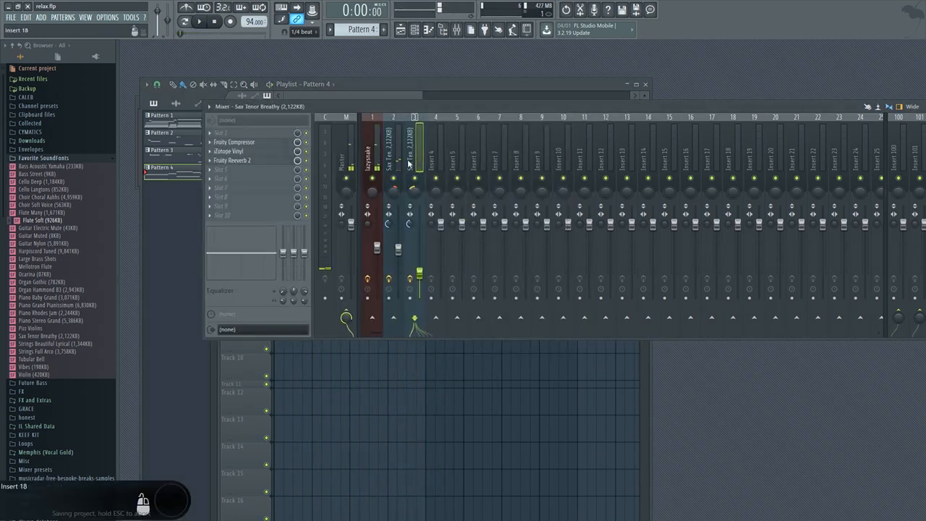
pyautogui.click(263, 130)
pyautogui.click(362, 491)
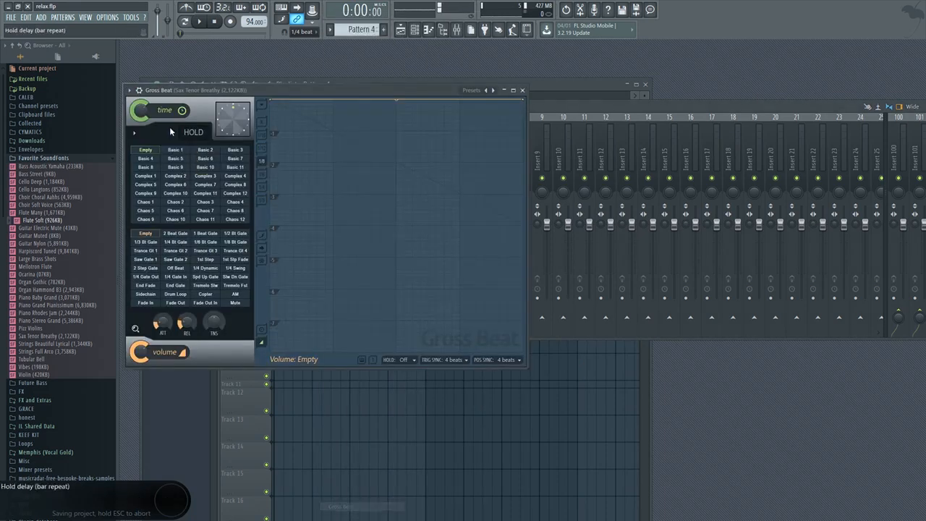
# Load the Momentary preset in Gross Beat and choose the 1/2 Speed time effect.
pyautogui.click(131, 94)
pyautogui.moveTo(145, 102)
pyautogui.click(286, 128)
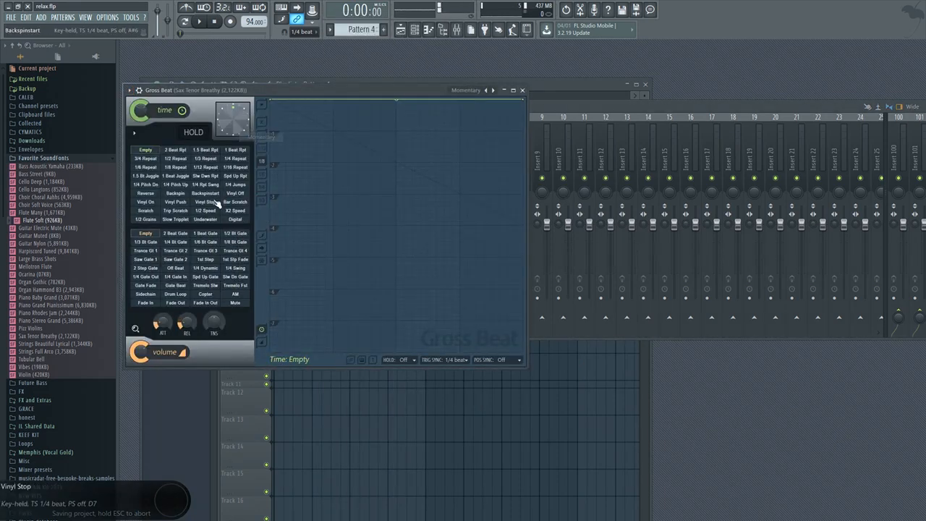
pyautogui.click(205, 211)
# Play the song, raise mixer track 3's volume to about -12.7 dB, and initialize the song with that position.
pyautogui.press('space')
pyautogui.click(530, 161)
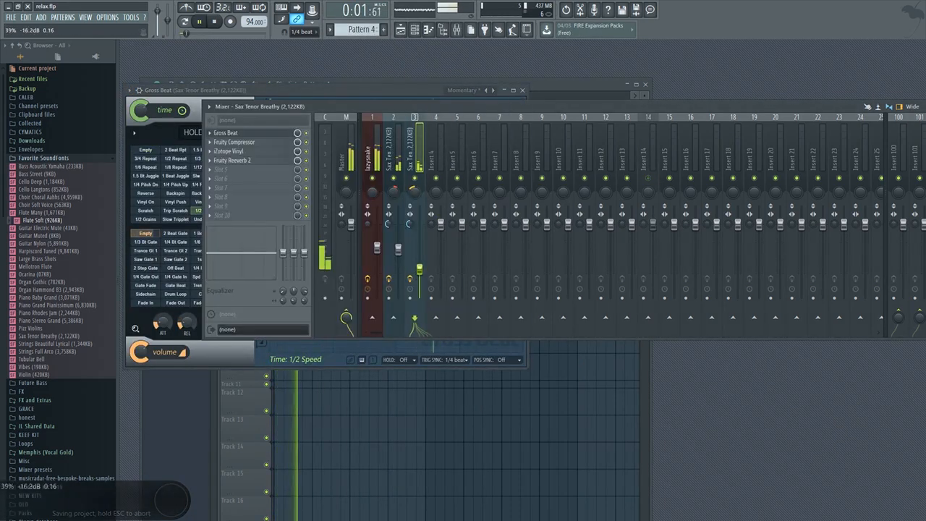
pyautogui.rightClick(420, 262)
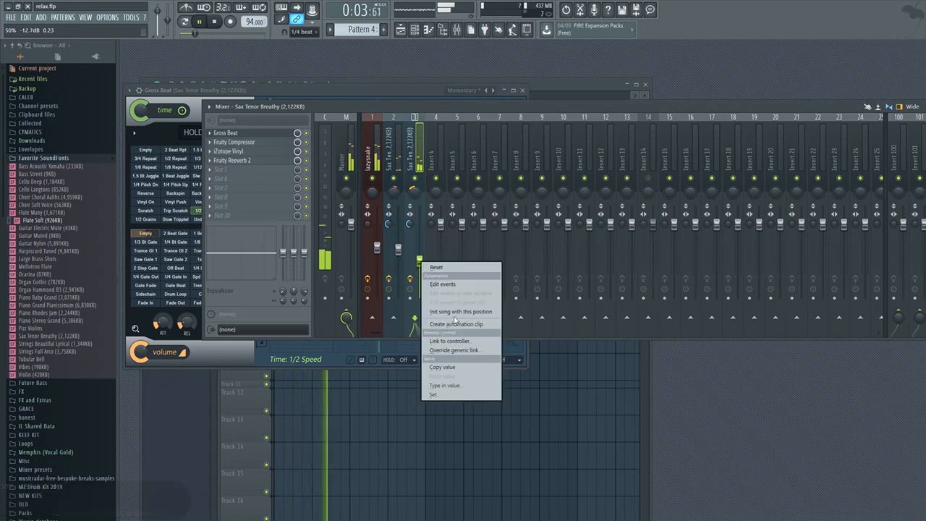
pyautogui.click(466, 312)
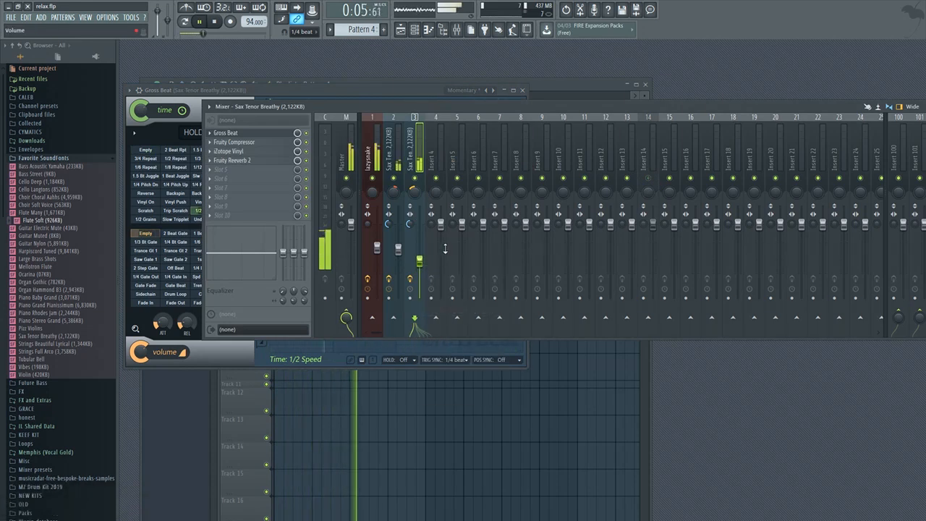
# Reduce the time mix in track 3's Gross Beat to about 55% and restart playback.
pyautogui.click(239, 133)
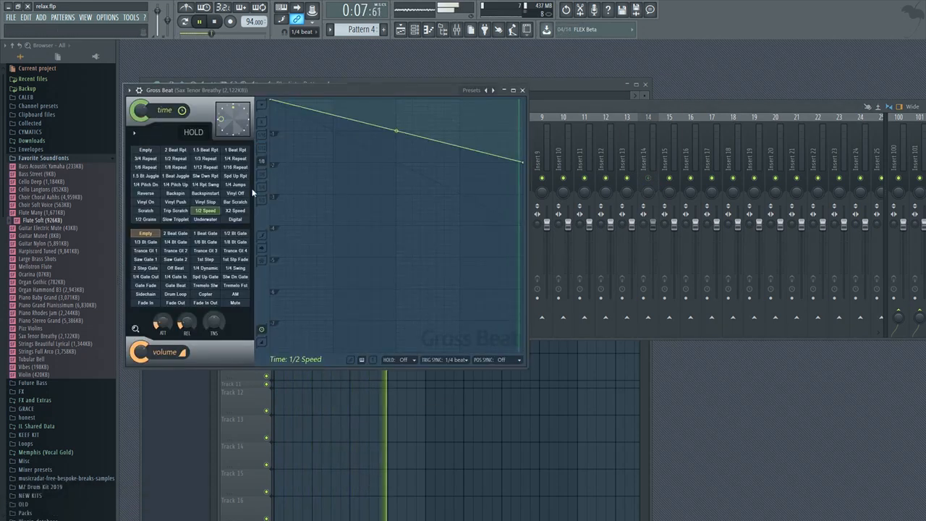
pyautogui.press('space')
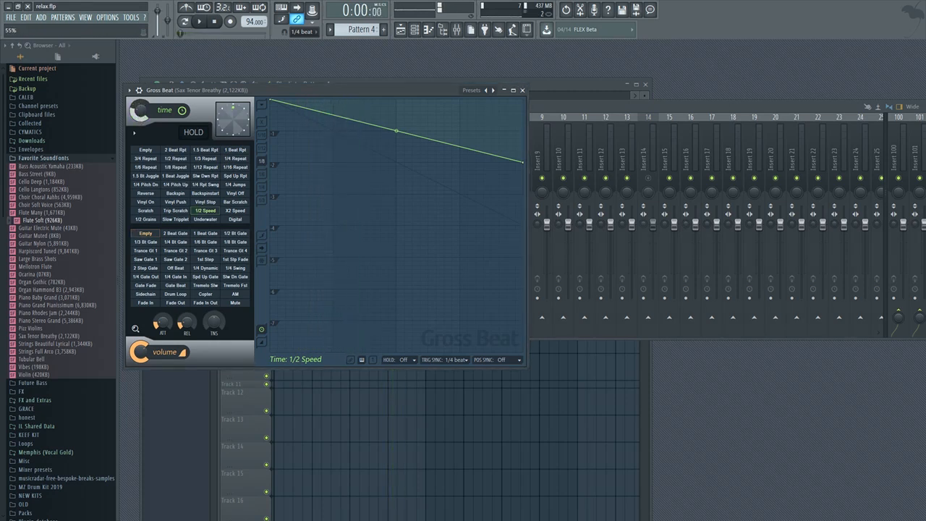
pyautogui.press('space')
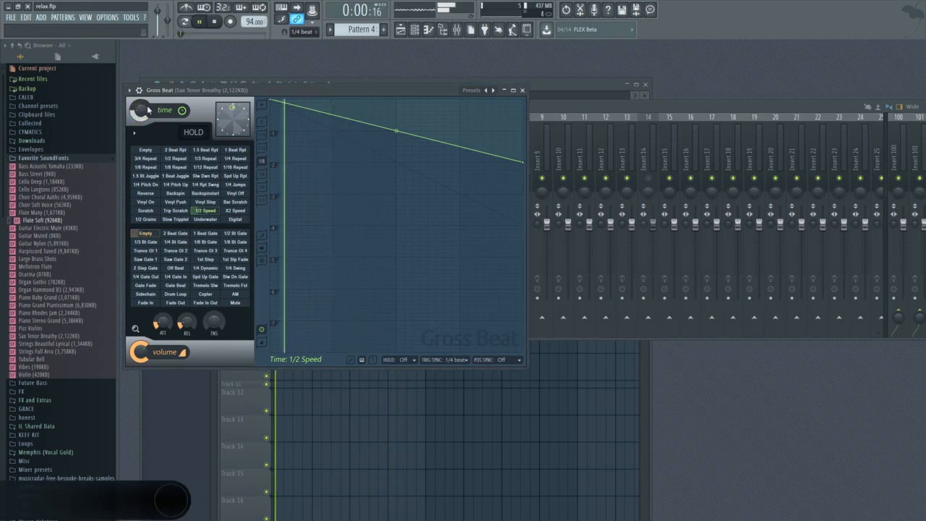
# Lower the lazysnake mixer track's volume slightly and initialize the song with that position.
pyautogui.press('F9')
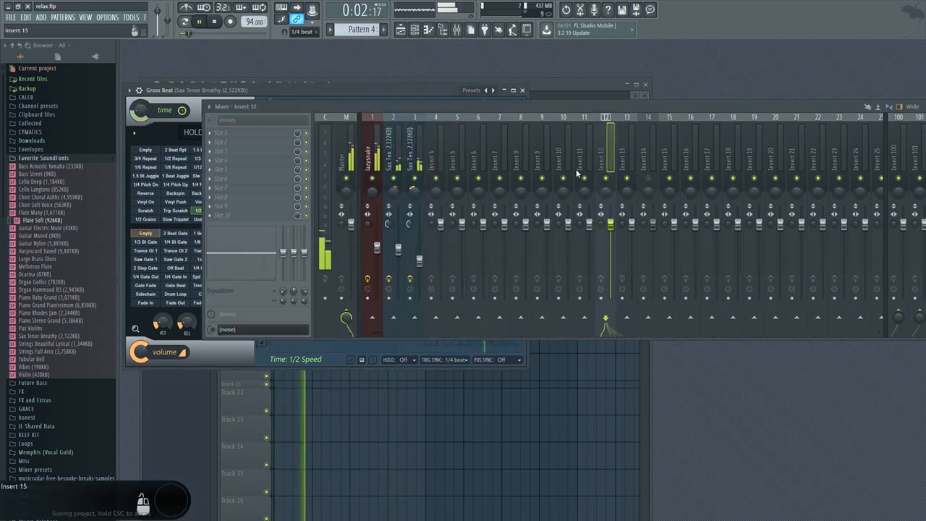
pyautogui.rightClick(421, 259)
pyautogui.click(376, 248)
pyautogui.rightClick(377, 252)
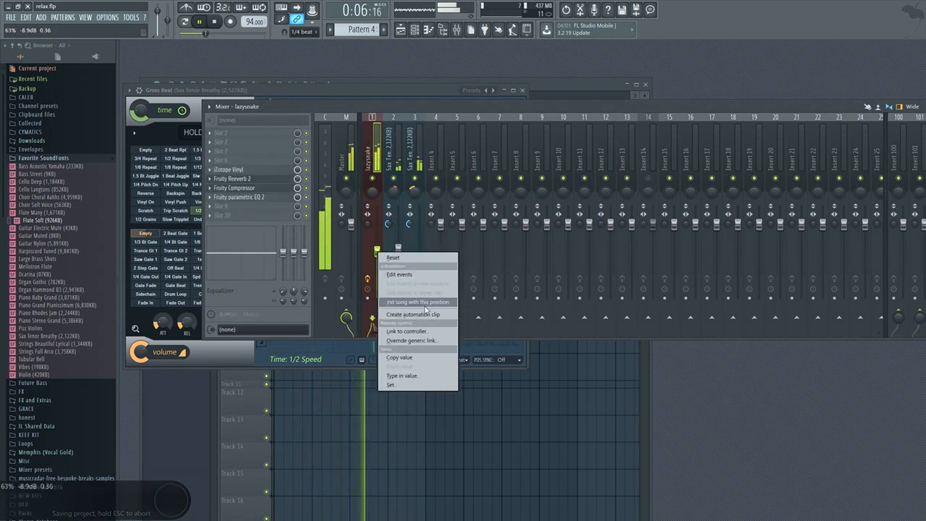
pyautogui.press('Escape')
pyautogui.click(385, 254)
pyautogui.rightClick(377, 253)
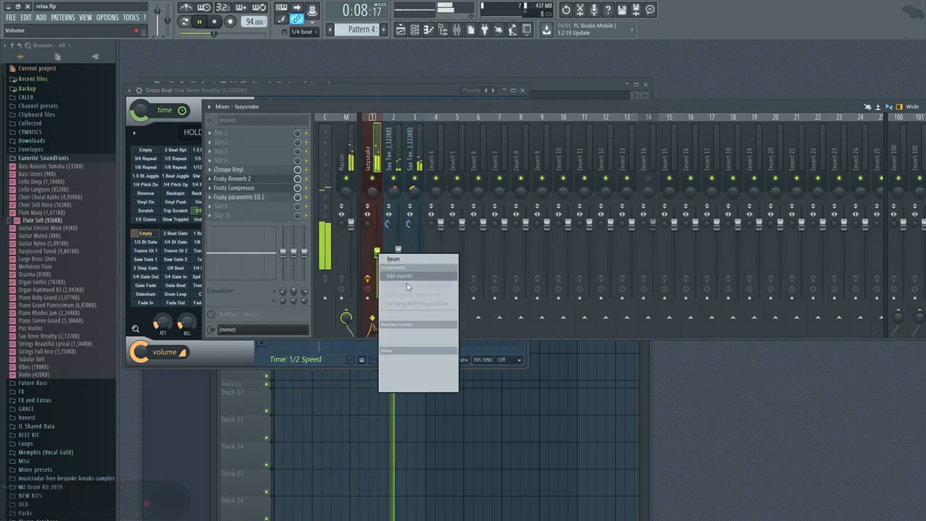
pyautogui.click(434, 303)
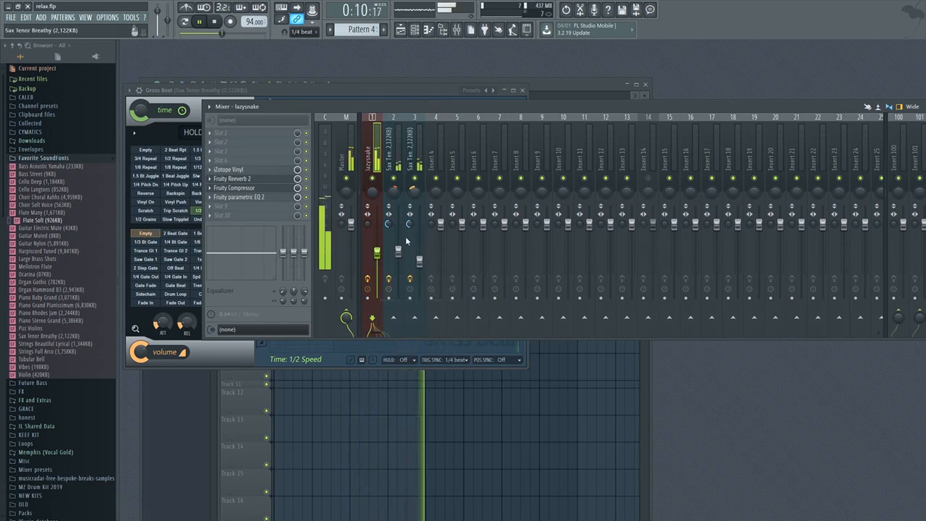
# Raise mixer track 2's volume slightly, initialize the song with that position, and bring up the playlist.
pyautogui.rightClick(397, 249)
pyautogui.click(436, 301)
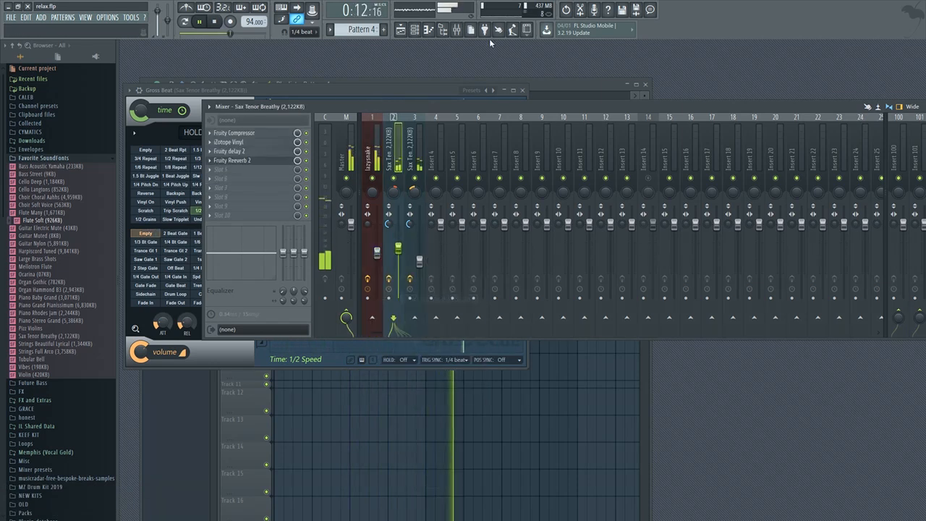
pyautogui.click(554, 85)
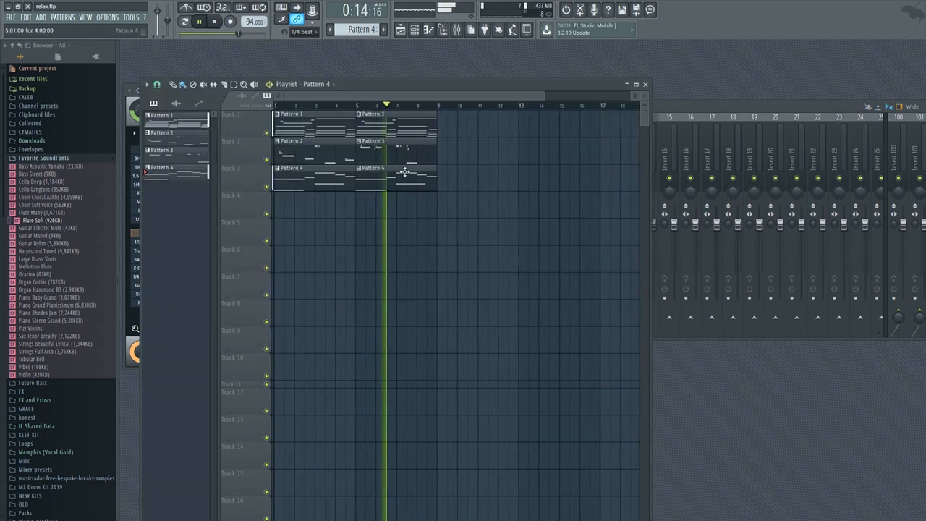
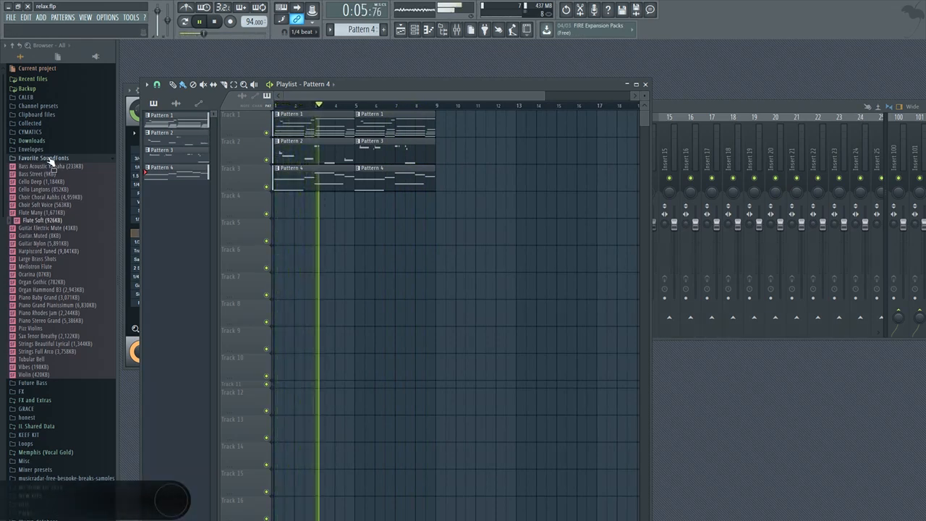
# Browse the Favorite SoundFonts folder for another instrument while the arrangement plays.
pyautogui.scroll(-9, 45, 260)
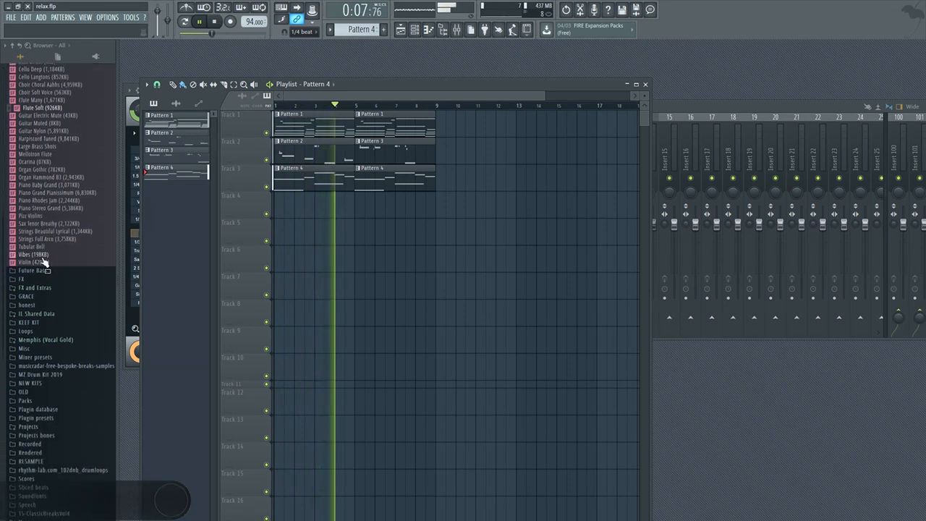
pyautogui.scroll(-3, 49, 277)
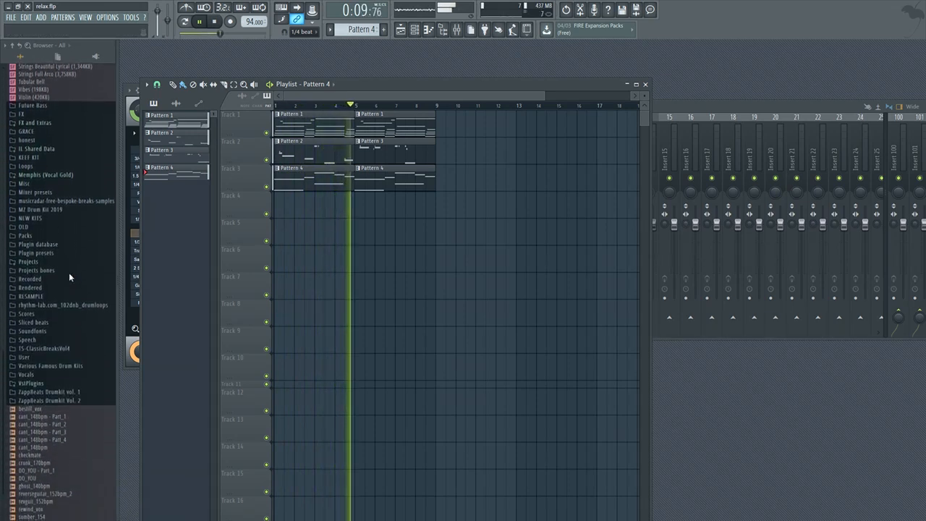
pyautogui.scroll(9, 81, 271)
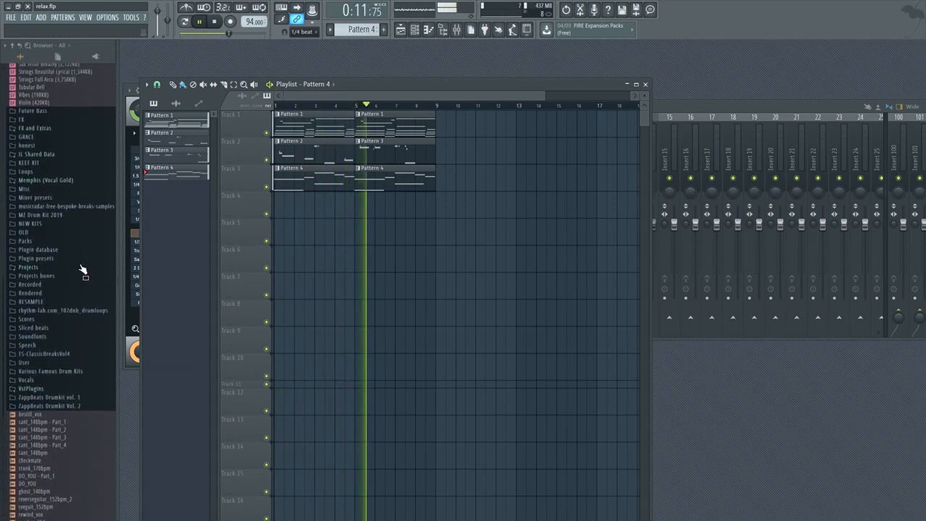
pyautogui.scroll(1, 72, 246)
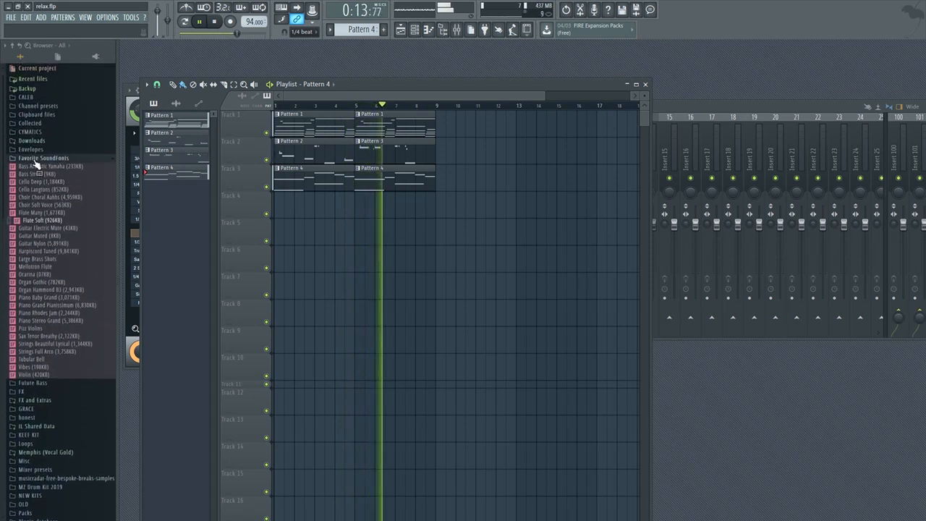
pyautogui.click(33, 159)
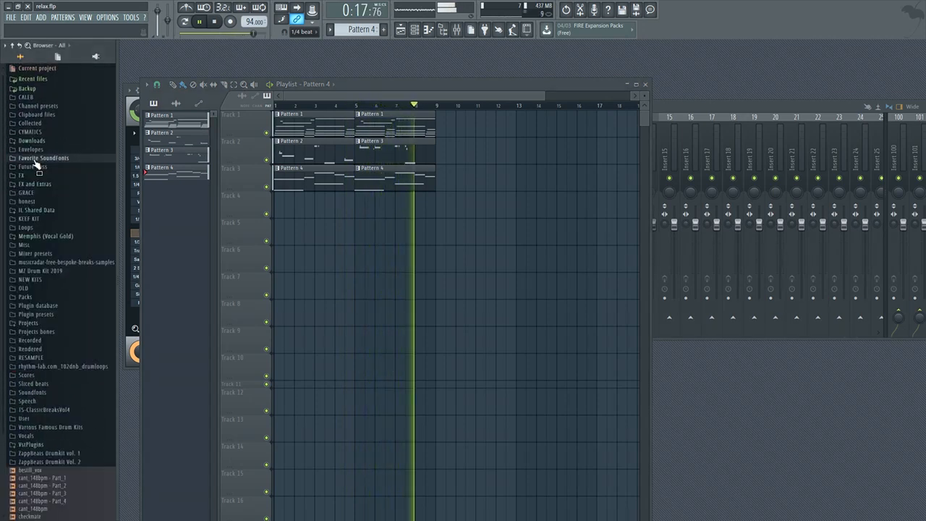
pyautogui.click(34, 159)
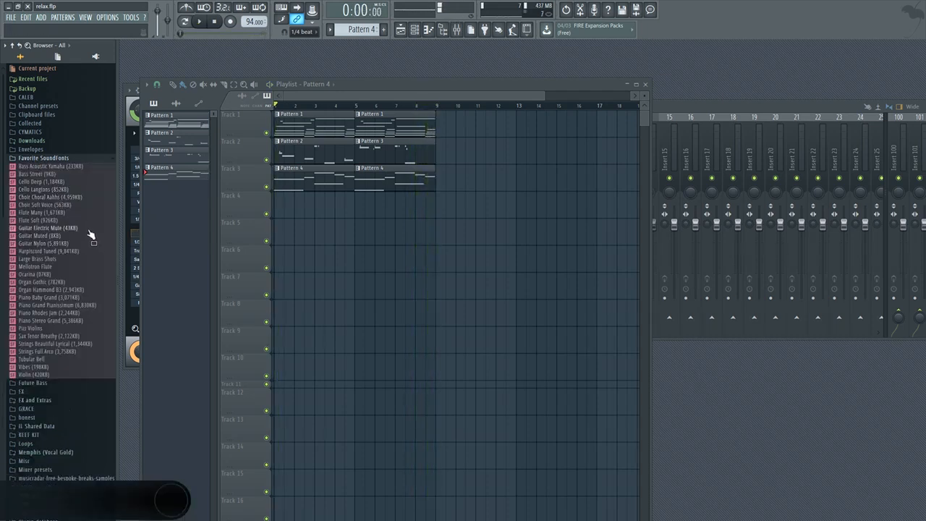
# Create an empty Pattern 5 and bring the channel rack to the front.
pyautogui.doubleClick(309, 129)
pyautogui.press('F4')
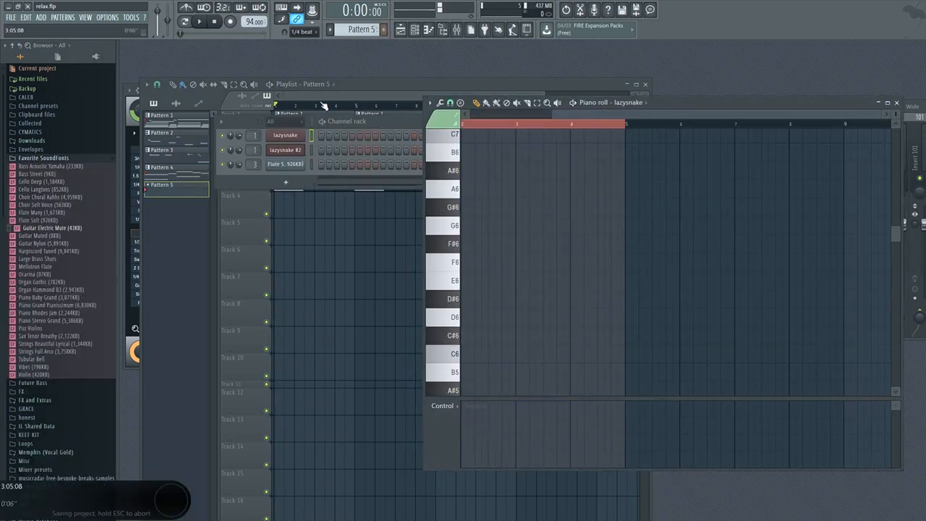
pyautogui.click(381, 126)
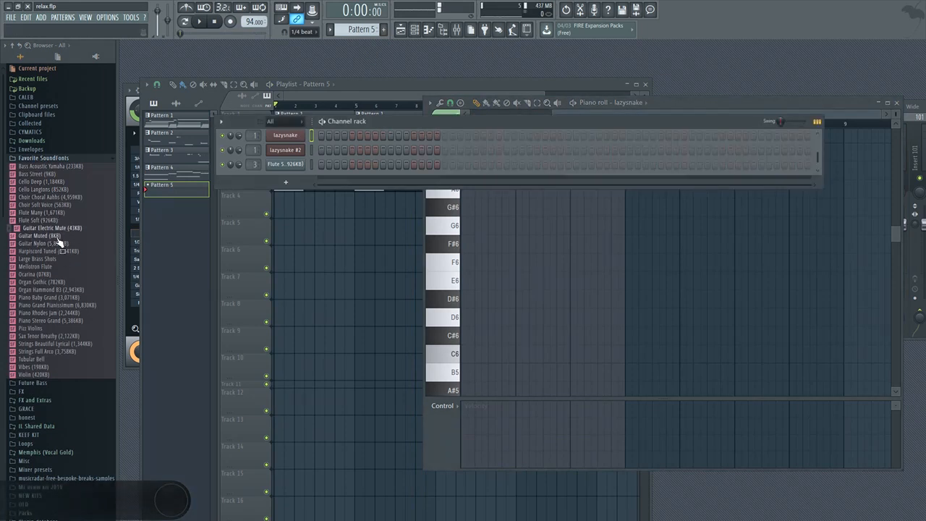
# Collapse Favorite SoundFonts and open the Guitars folder inside the A to Z Soundfonts collection.
pyautogui.click(54, 158)
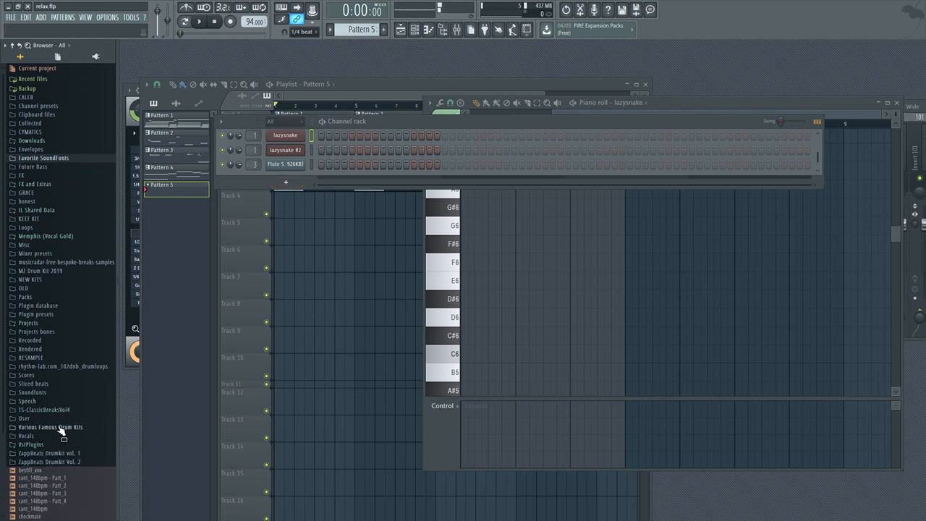
pyautogui.scroll(-3, 62, 381)
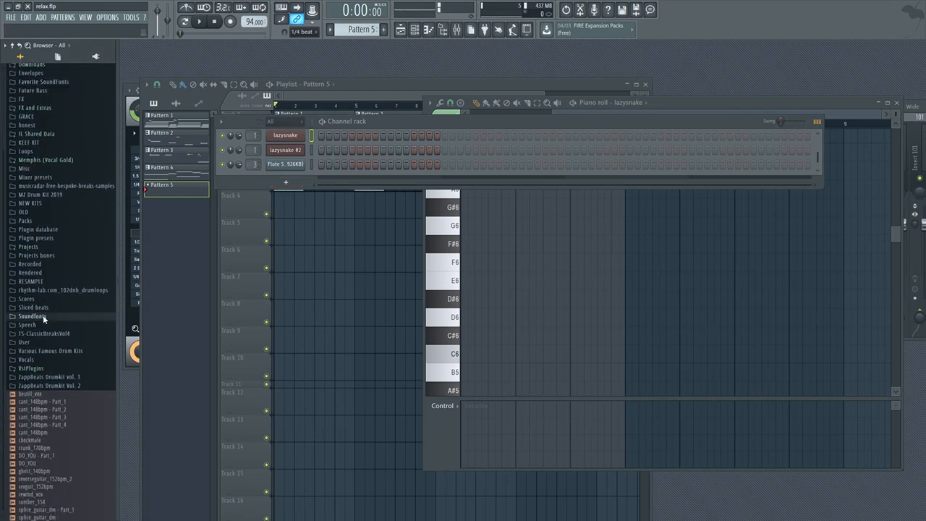
pyautogui.click(43, 315)
pyautogui.click(52, 324)
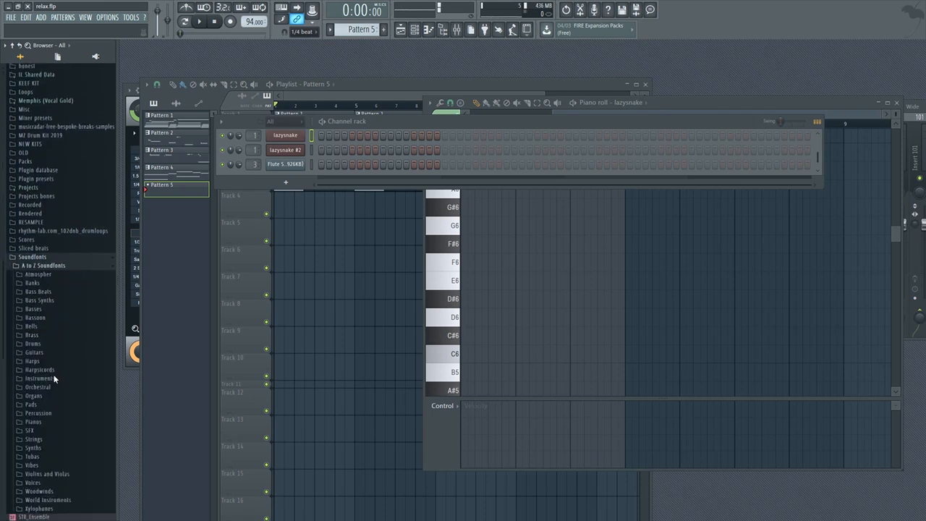
pyautogui.click(46, 308)
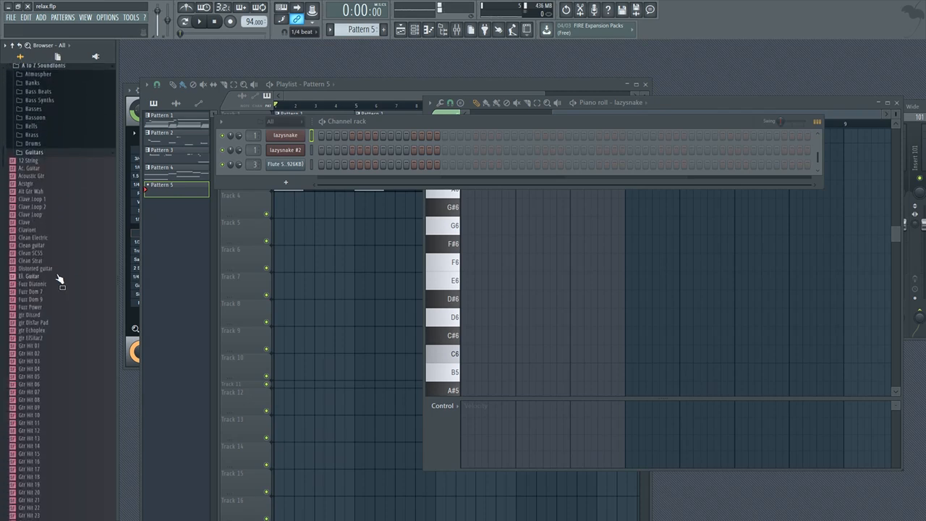
# Add the Guitar Electric (472KB) soundfont to the channel rack as a new channel.
pyautogui.scroll(-5, 75, 251)
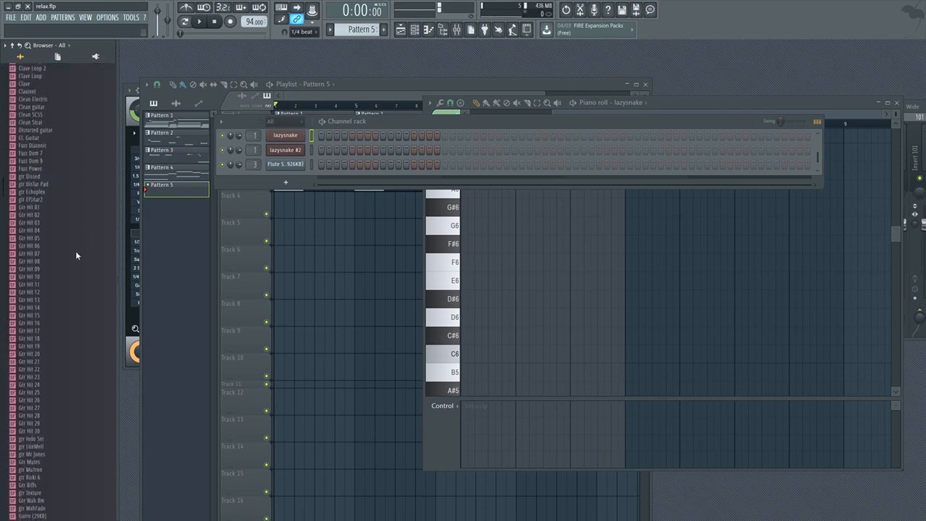
pyautogui.scroll(-3, 76, 250)
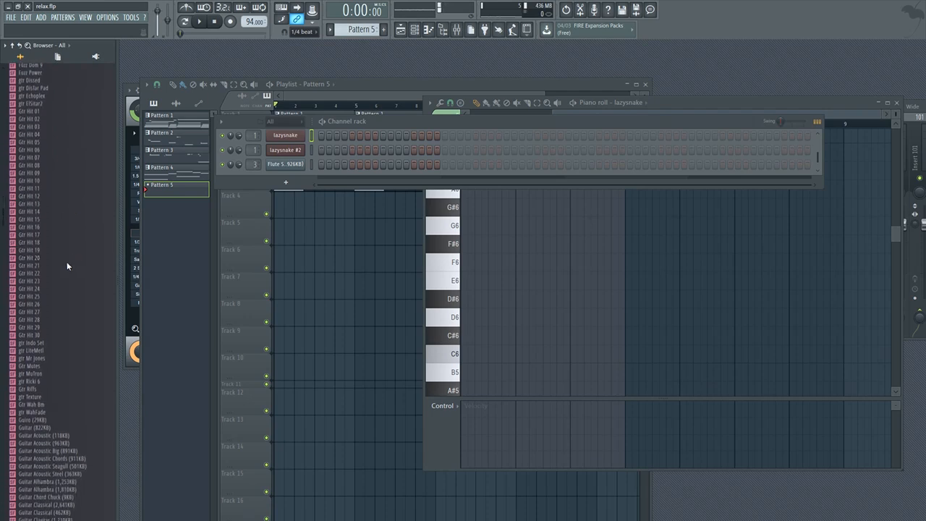
pyautogui.scroll(-6, 31, 282)
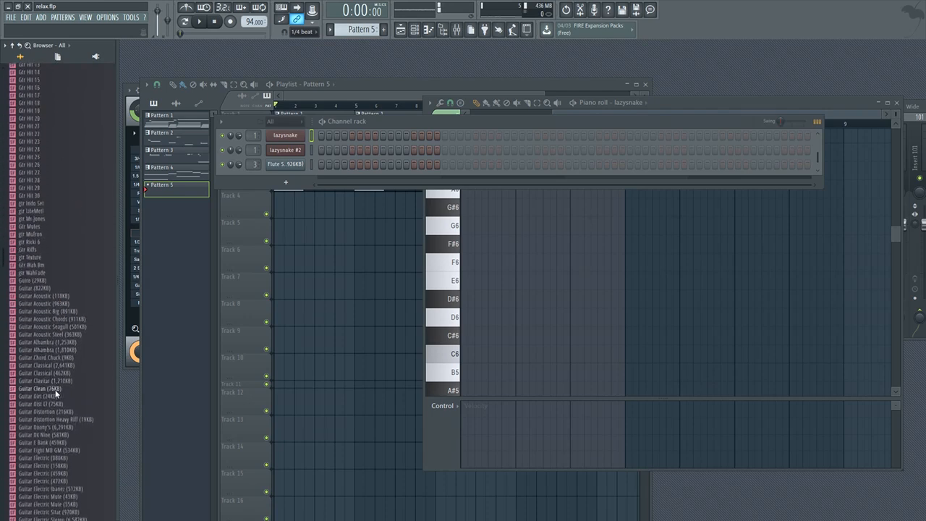
pyautogui.scroll(-2, 58, 380)
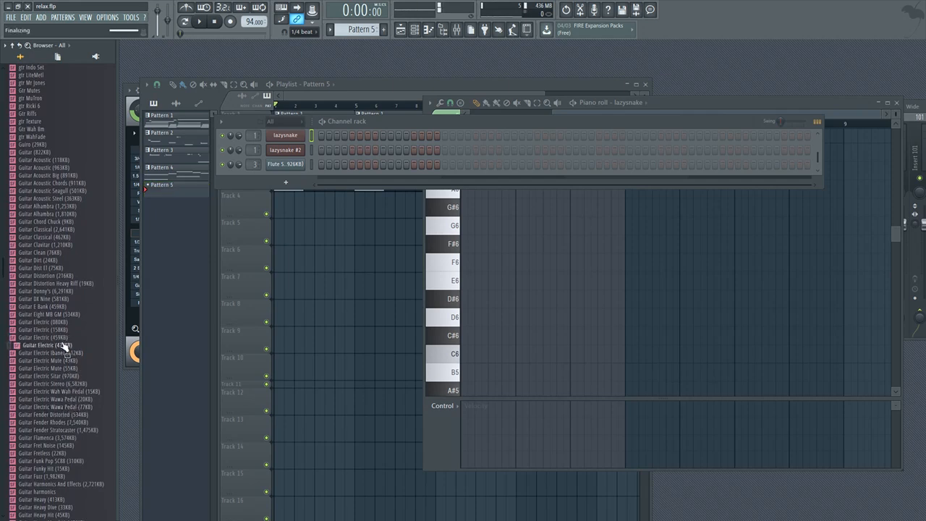
pyautogui.moveTo(288, 166); pyautogui.dragTo(285, 171)
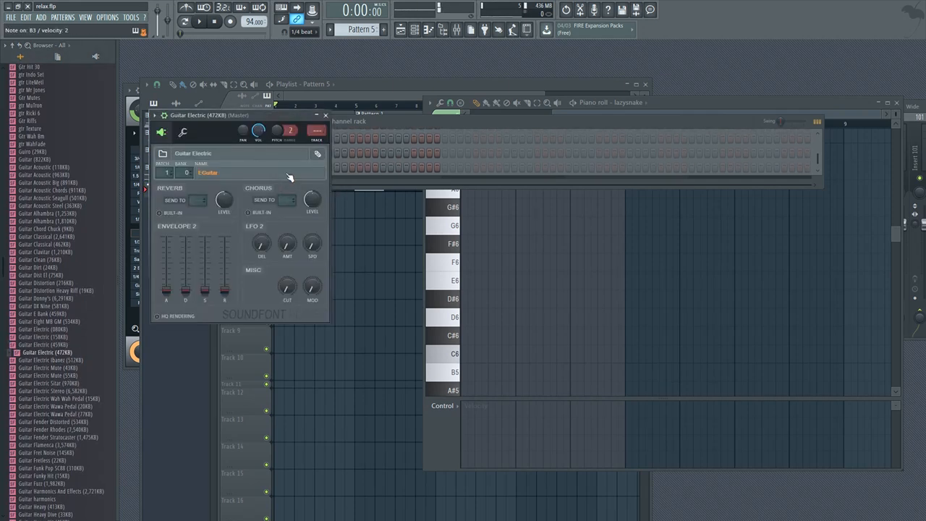
# Try Guitar Electric Wawa Pedal (20KB), Guitar Electric Stereo (6,582KB) and Guitar Joe Clean (4,880KB) in the new guitar channel.
pyautogui.click(64, 407)
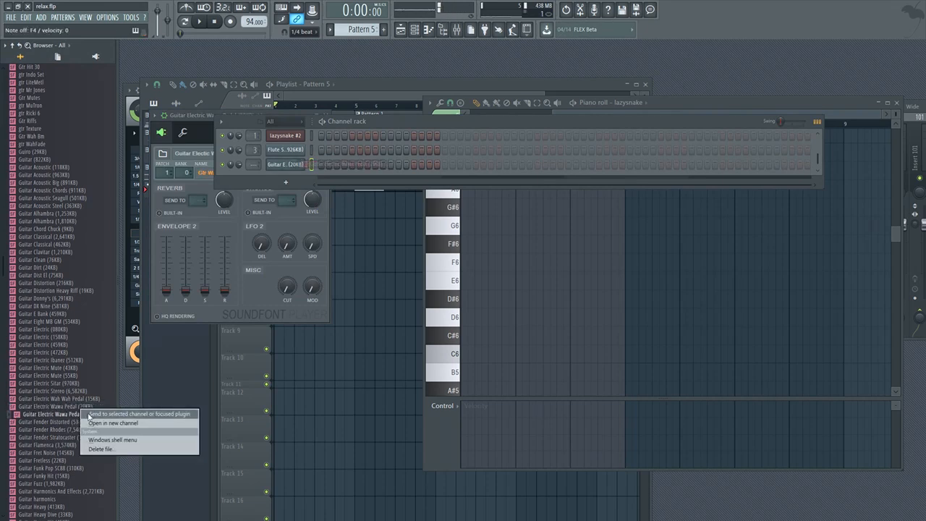
pyautogui.click(72, 391)
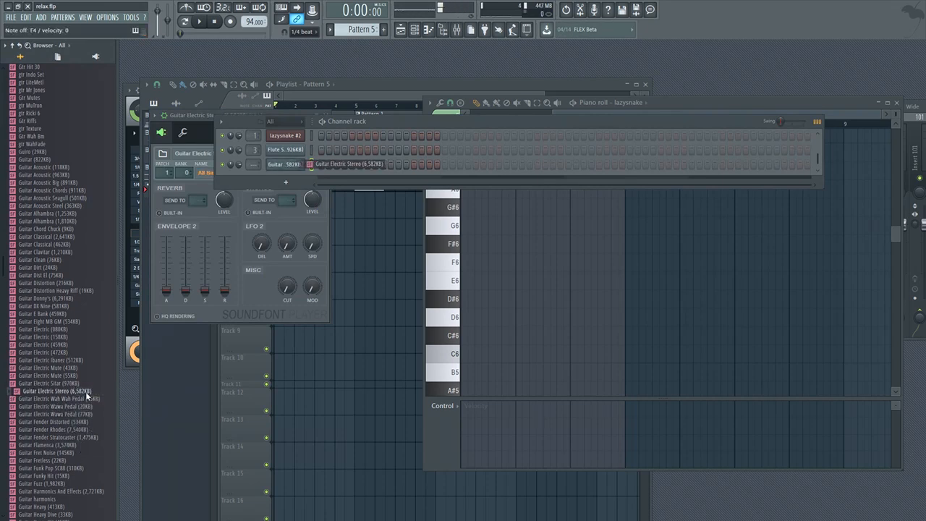
pyautogui.scroll(-8, 85, 391)
pyautogui.rightClick(76, 406)
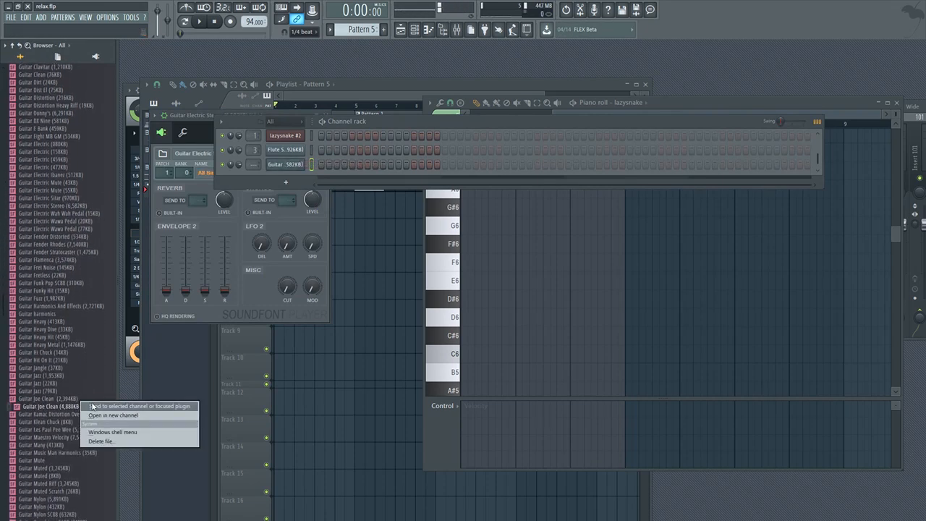
pyautogui.click(87, 411)
# Try Guitar Joe Clean (2,394KB) and the 79KB, 1,953KB and 22KB Guitar Jazz soundfonts in the guitar channel.
pyautogui.rightClick(75, 399)
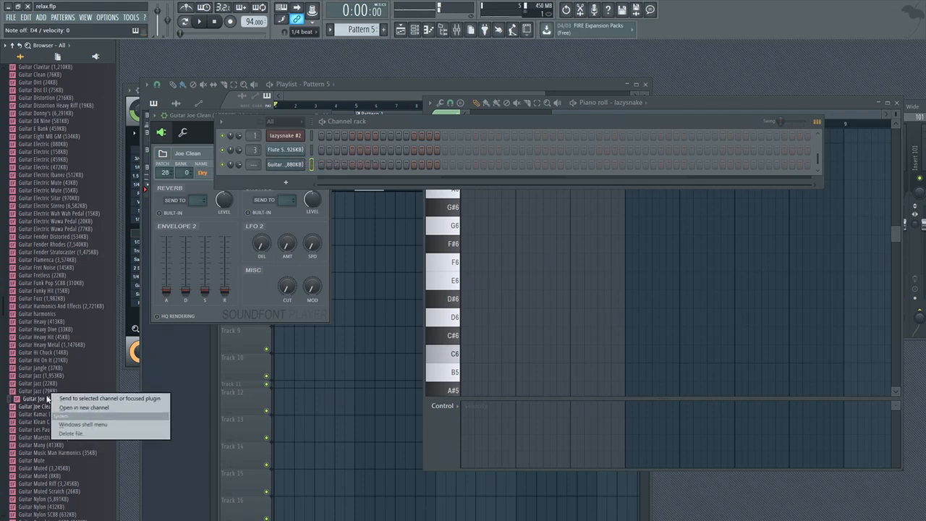
pyautogui.click(78, 402)
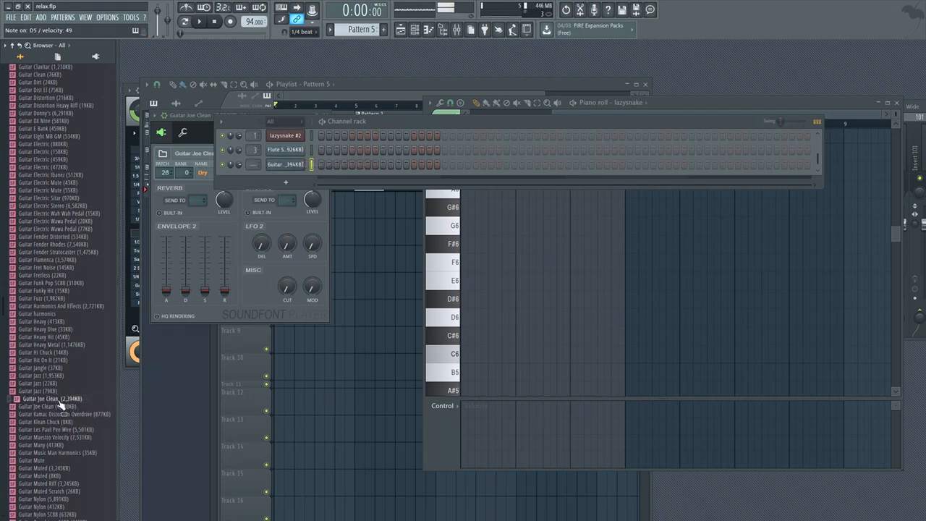
pyautogui.rightClick(61, 391)
pyautogui.click(70, 393)
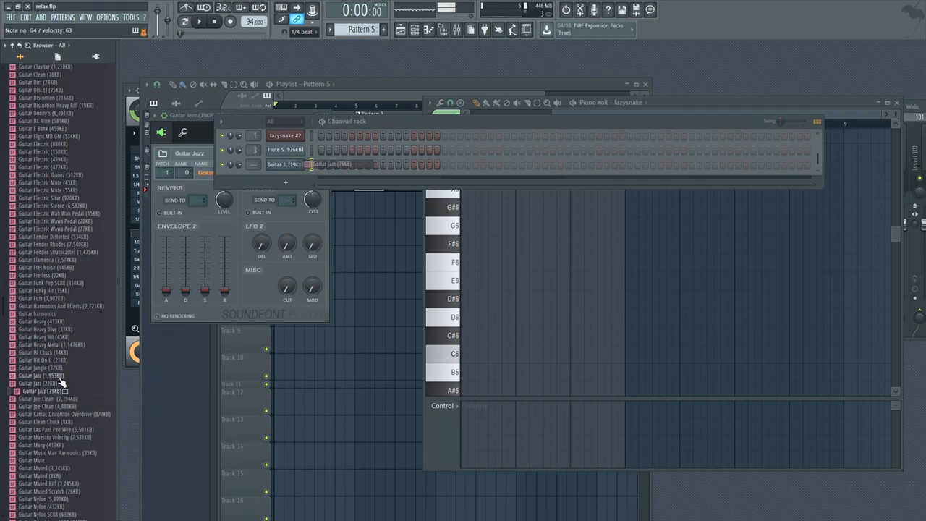
pyautogui.rightClick(60, 376)
pyautogui.click(70, 382)
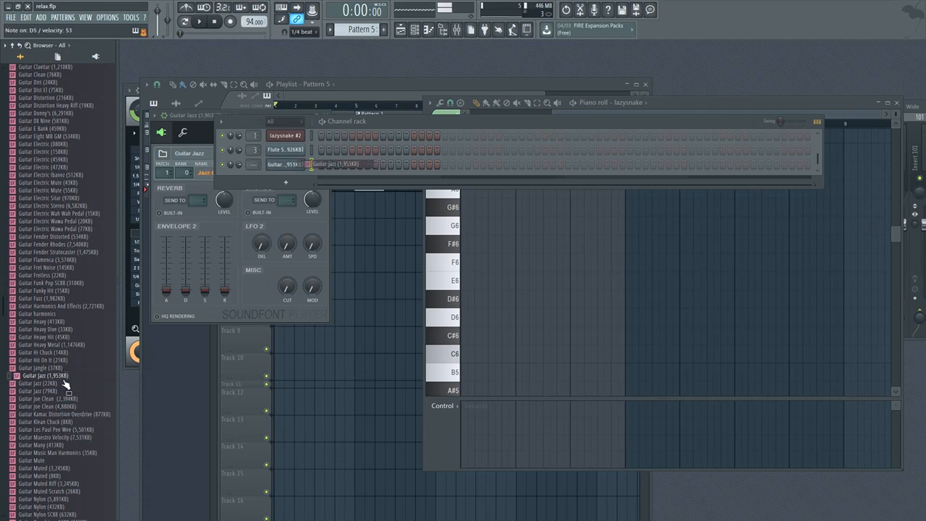
pyautogui.rightClick(65, 383)
pyautogui.click(71, 386)
# Try Guitar Kamac Distortion Overdrive (877KB) and Guitar Joe Clean (4,880KB) in the guitar channel.
pyautogui.rightClick(69, 414)
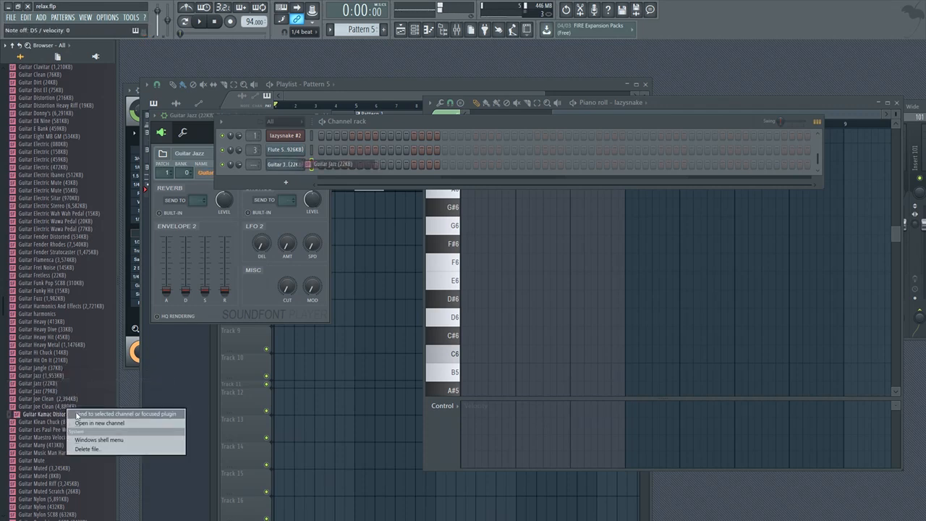
pyautogui.click(77, 414)
pyautogui.rightClick(72, 406)
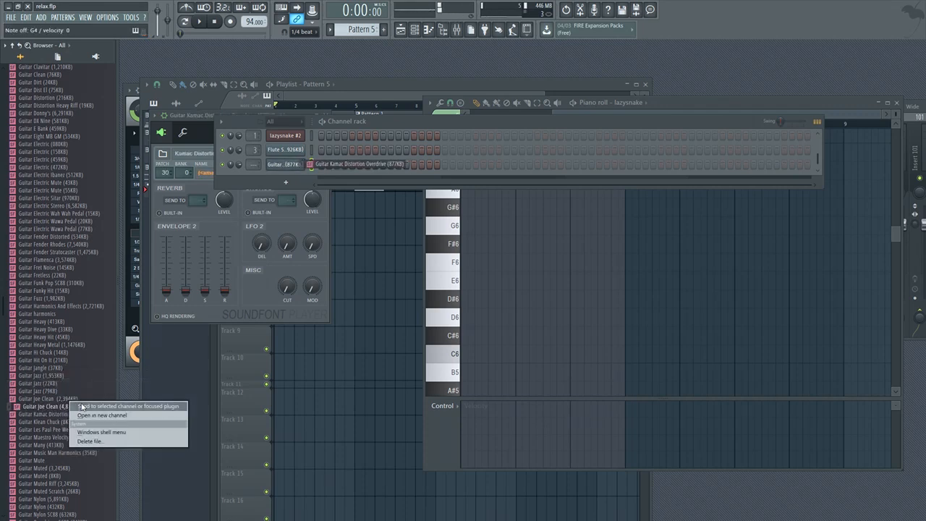
pyautogui.click(81, 408)
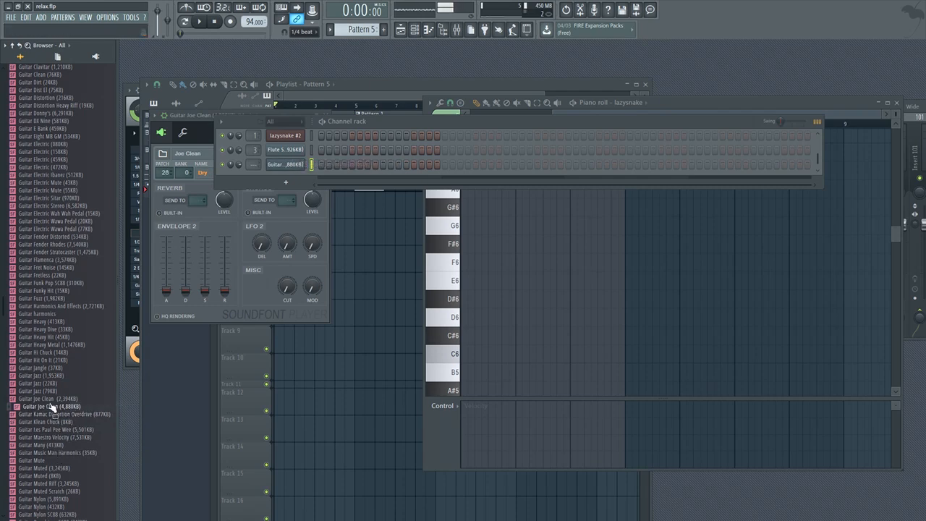
# Load the Guitar Jazz (1,953KB) soundfont into the guitar channel.
pyautogui.rightClick(58, 375)
pyautogui.click(63, 381)
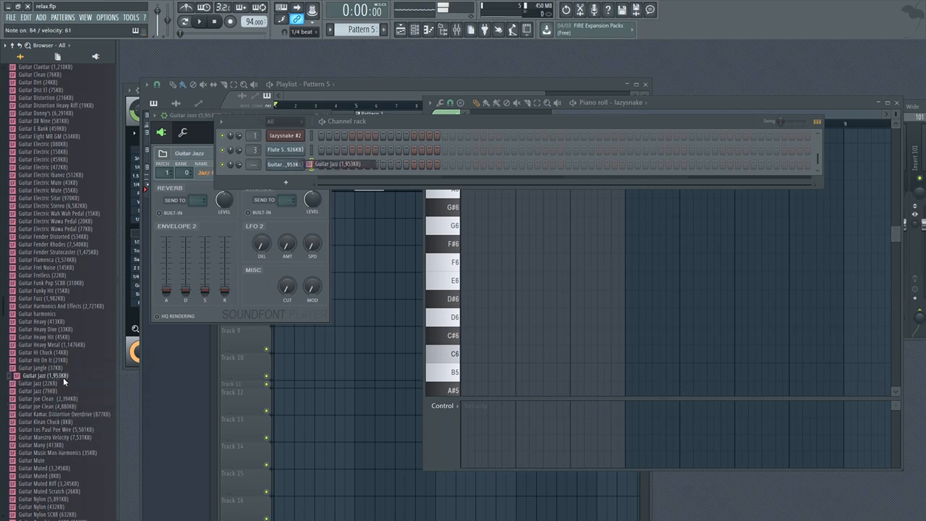
pyautogui.scroll(-6, 105, 361)
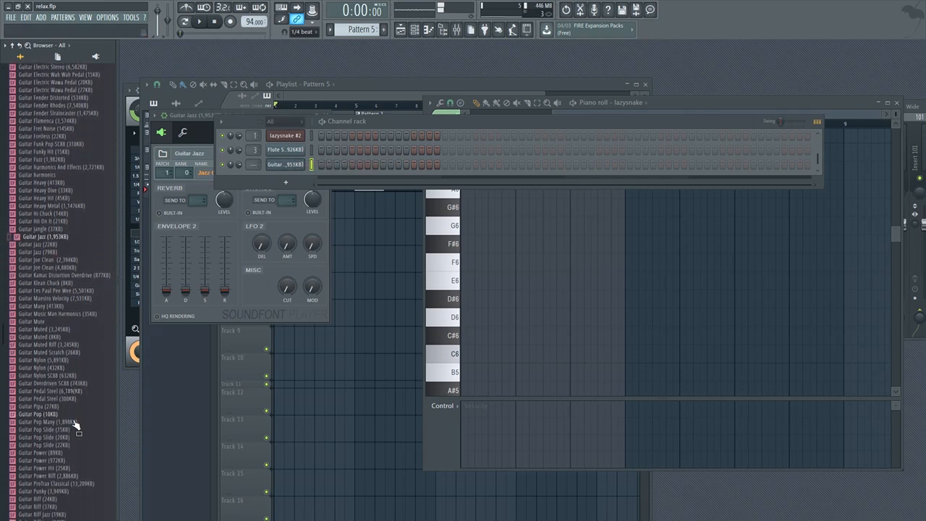
pyautogui.scroll(-2, 73, 419)
pyautogui.moveTo(73, 418); pyautogui.dragTo(76, 422)
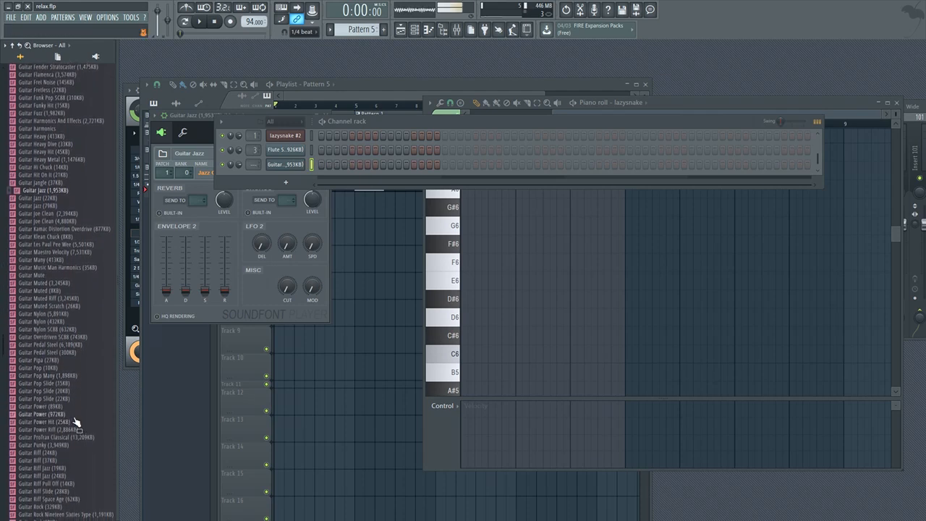
pyautogui.scroll(-10, 73, 415)
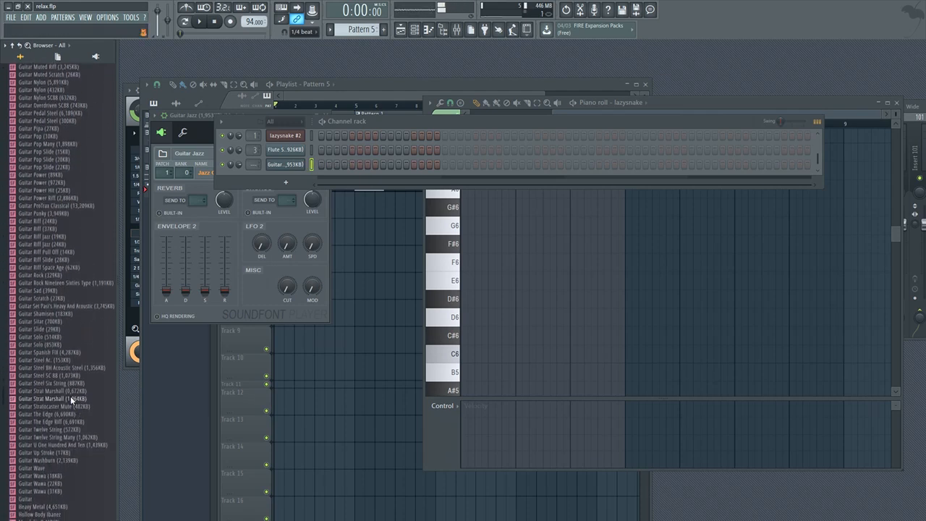
pyautogui.scroll(-6, 70, 396)
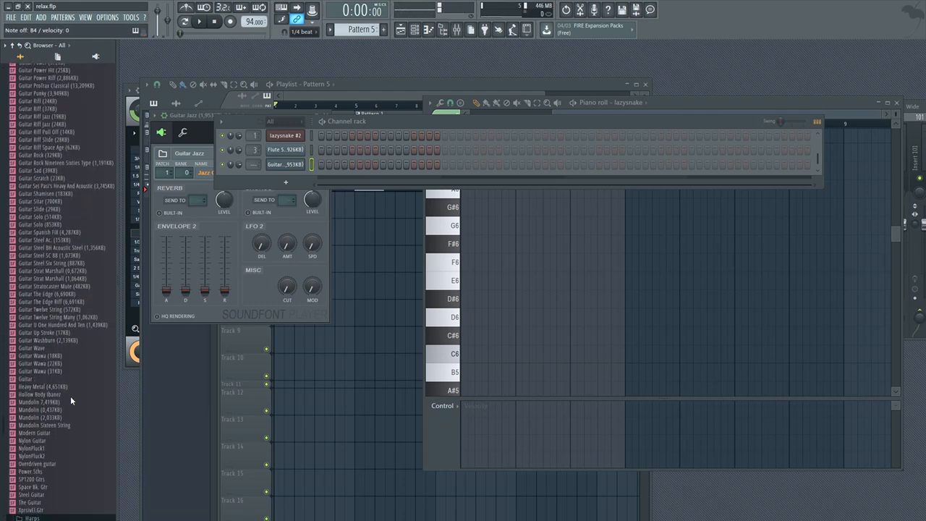
# Paste the copied chord notes into the Guitar Jazz channel's piano roll and play the pattern briefly.
pyautogui.rightClick(298, 164)
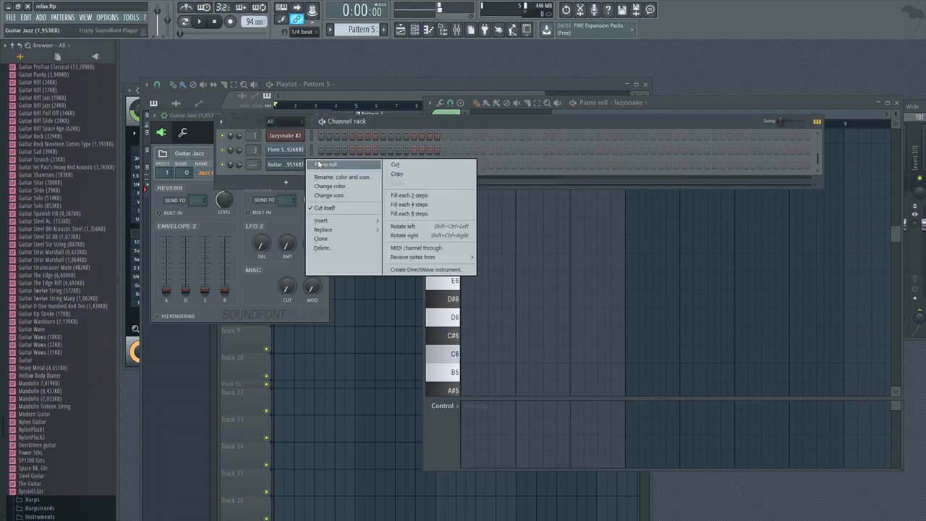
pyautogui.click(325, 161)
pyautogui.press('Escape')
pyautogui.click(476, 167)
pyautogui.hotkey('ctrl', 'x')
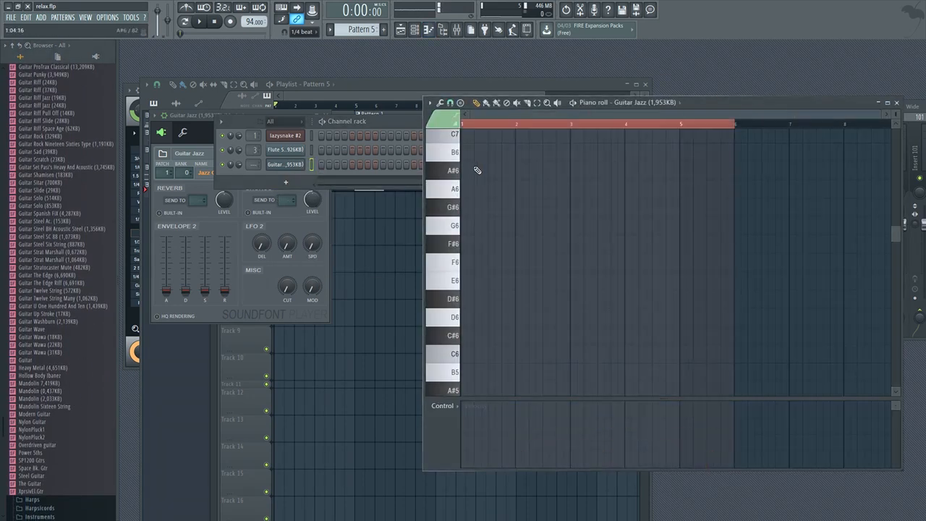
pyautogui.hotkey('ctrl', 'v')
pyautogui.press('space')
pyautogui.scroll(-6, 541, 192)
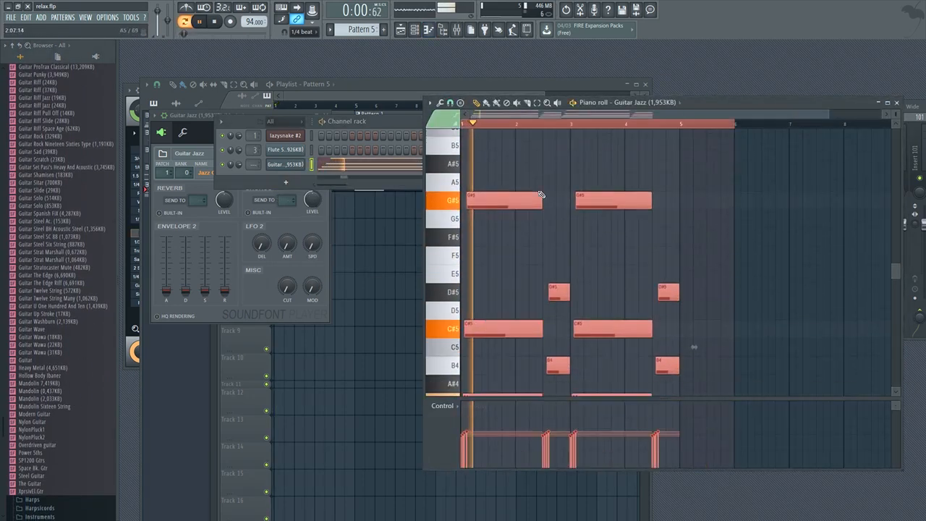
pyautogui.press('space')
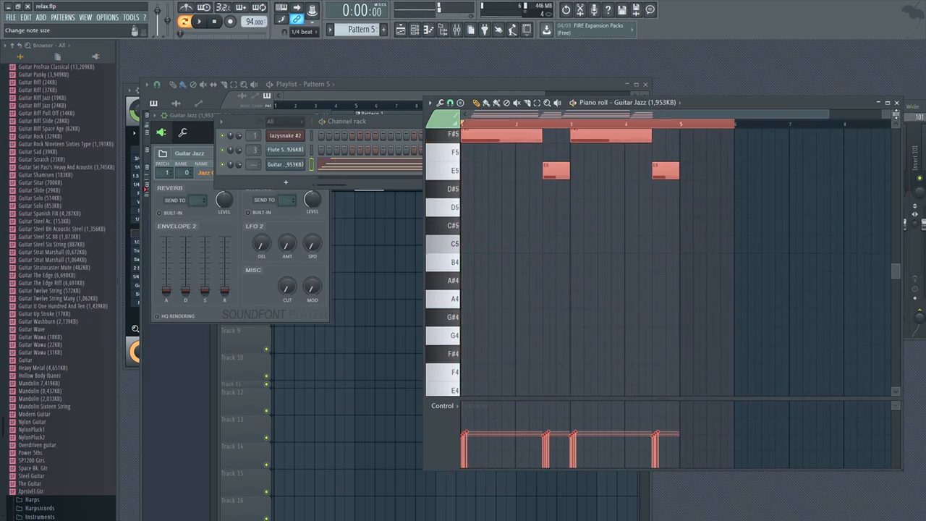
# Transpose the selected Guitar Jazz chord notes down one octave and deselect them.
pyautogui.moveTo(895, 115)
pyautogui.mouseDown()
pyautogui.moveTo(896, 124)
pyautogui.moveTo(897, 109)
pyautogui.mouseUp()
pyautogui.scroll(1, 800, 214)
pyautogui.scroll(3, 800, 215)
pyautogui.hotkey('ctrl', 'Down')
pyautogui.scroll(-4, 618, 223)
pyautogui.hotkey('ctrl', 'd')
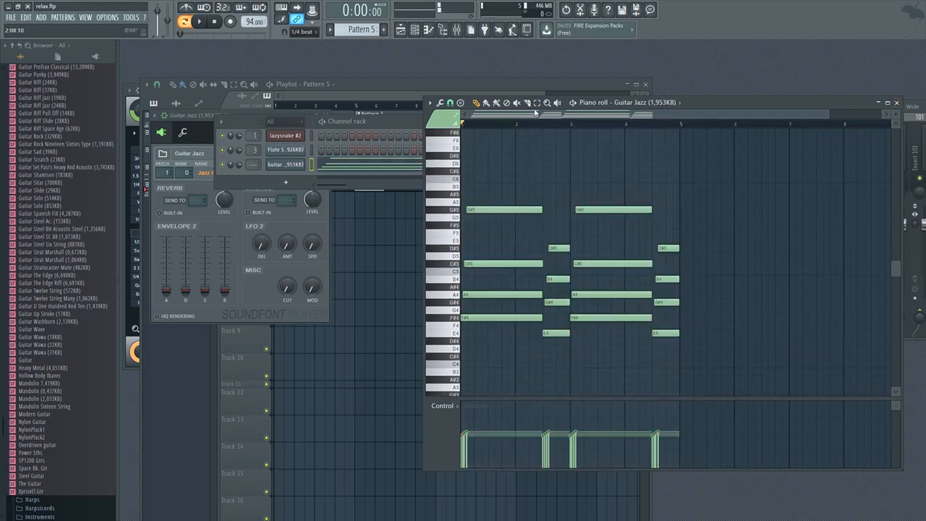
# Try copying the first chord's F#4 and A4 notes an octave higher, and delete the copies.
pyautogui.moveTo(515, 329); pyautogui.dragTo(476, 190)
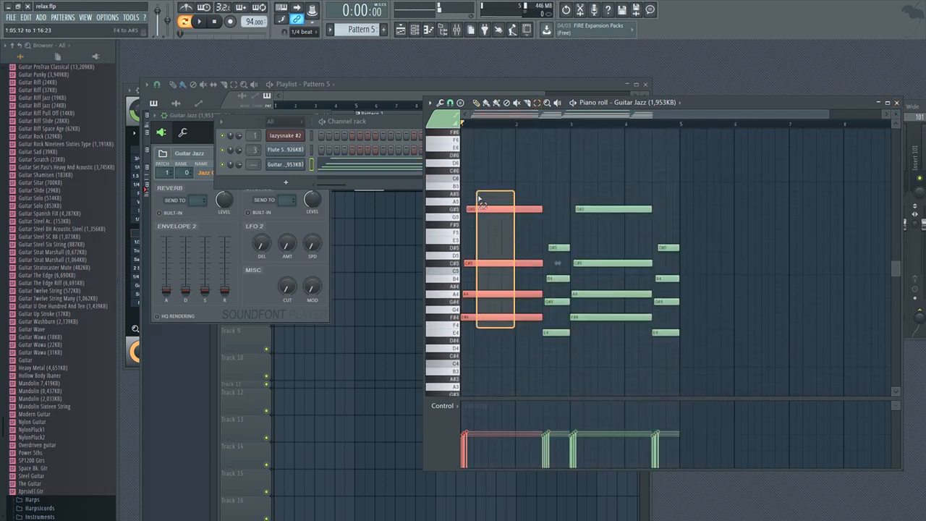
pyautogui.moveTo(620, 355); pyautogui.dragTo(583, 190)
pyautogui.moveTo(510, 327); pyautogui.dragTo(499, 295)
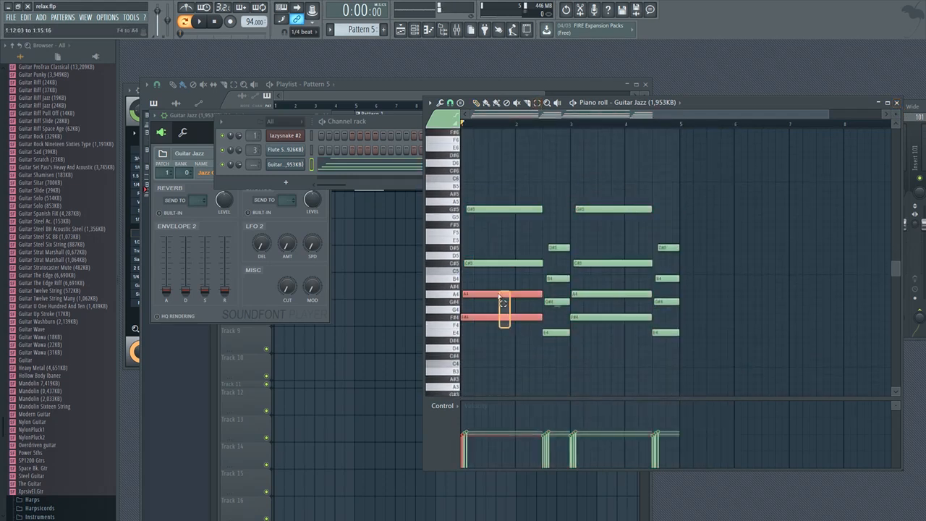
pyautogui.hotkey('ctrl', 'v')
pyautogui.hotkey('ctrl', 'Up')
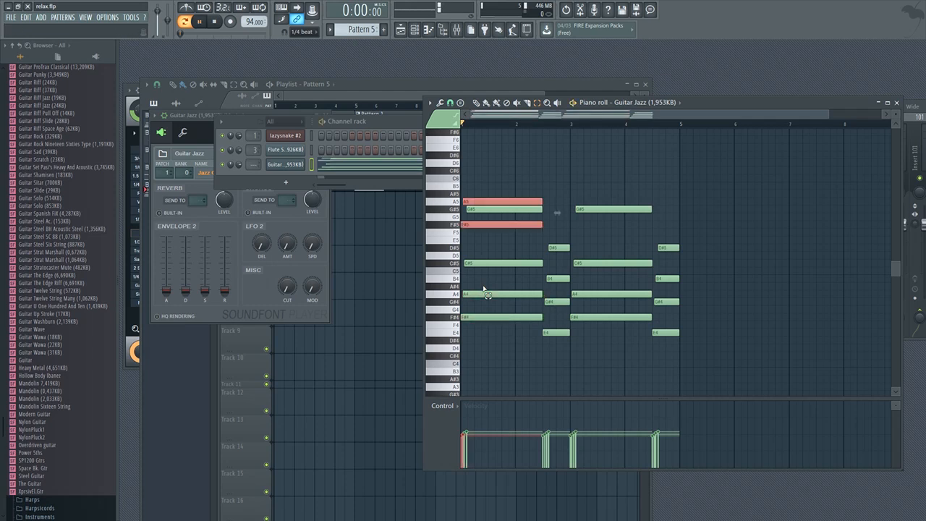
pyautogui.press('space')
pyautogui.press('Delete')
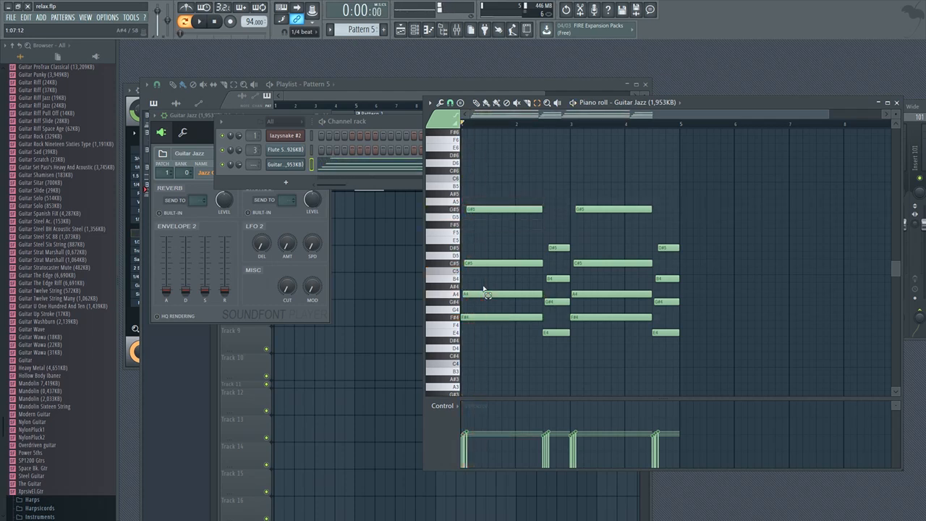
# Copy the first long chord's A4 and C#5 notes one octave higher with a slightly delayed start, and play the pattern.
pyautogui.moveTo(485, 306); pyautogui.dragTo(456, 253)
pyautogui.hotkey('ctrl', 'Up')
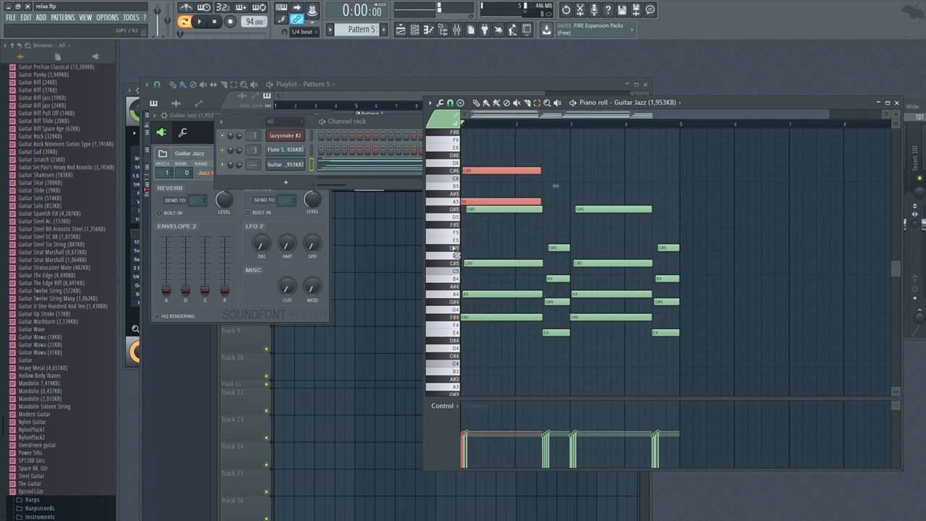
pyautogui.hotkey('ctrl', 'z')
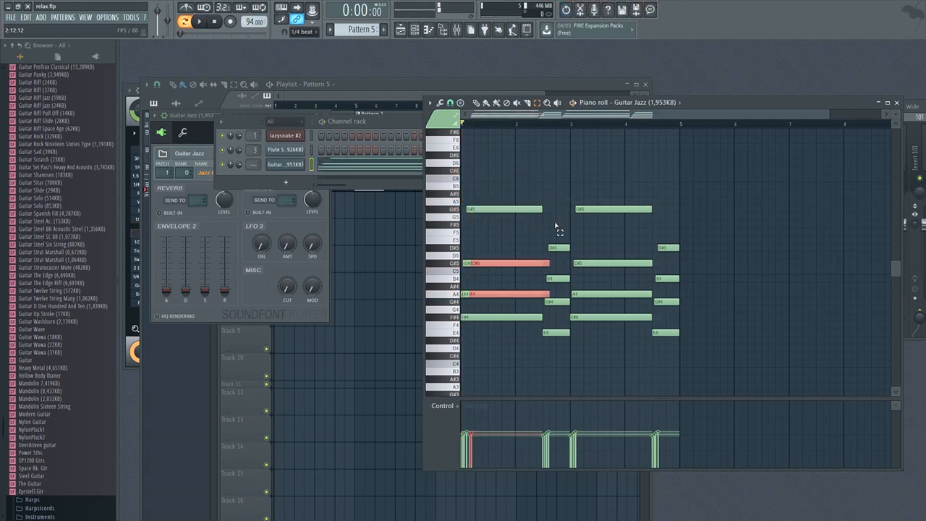
pyautogui.hotkey('ctrl', 'alt', 'z')
pyautogui.hotkey('ctrl', 'alt', 'z')
pyautogui.hotkey('ctrl', 'alt', 'z')
pyautogui.hotkey('ctrl', 'alt', 'z')
pyautogui.hotkey('ctrl', 'alt', 'z')
pyautogui.hotkey('ctrl', 'alt', 'z')
pyautogui.hotkey('ctrl', 'alt', 'z')
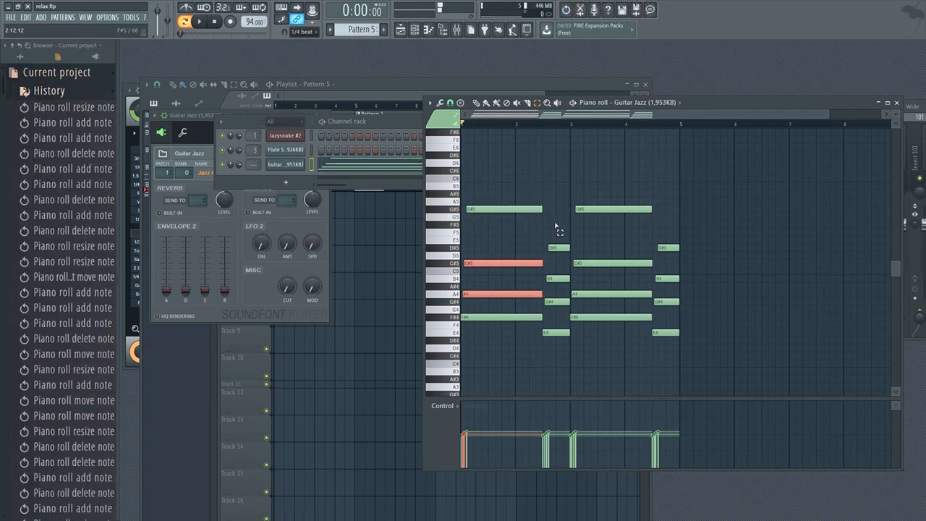
pyautogui.hotkey('ctrl', 'alt', 'z')
pyautogui.hotkey('ctrl', 'alt', 'z')
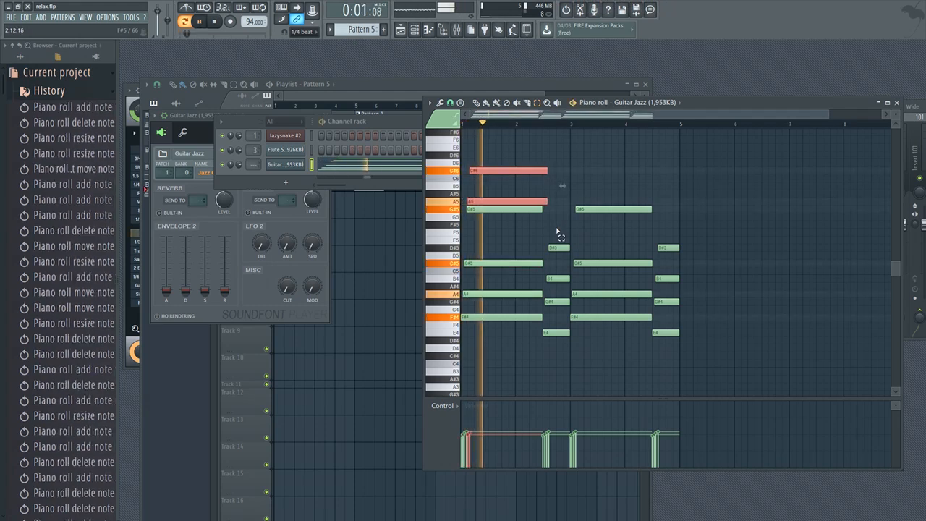
pyautogui.press('space')
# Try pasting copies of the second long chord's A4 and C#5 notes, and undo the paste.
pyautogui.moveTo(602, 304); pyautogui.dragTo(583, 250)
pyautogui.hotkey('ctrl', 'alt', 'z')
pyautogui.hotkey('ctrl', 'alt', 'z')
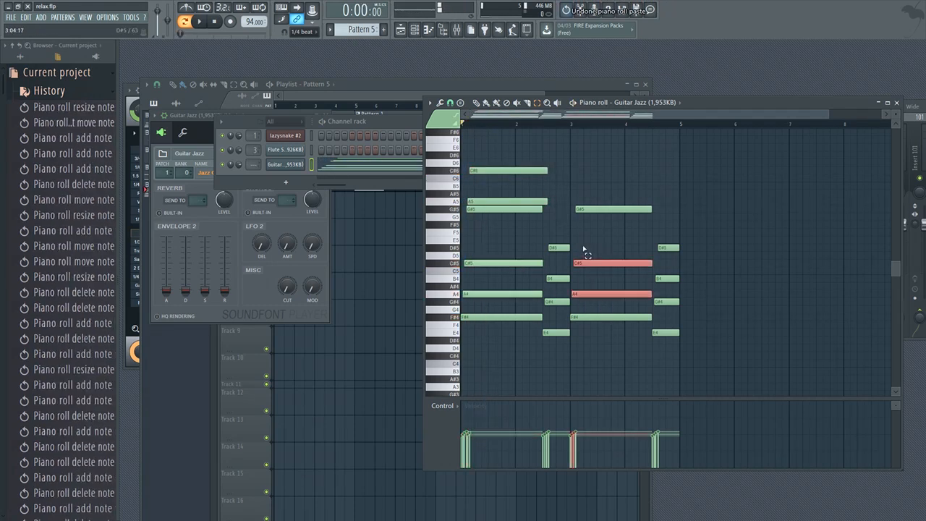
# Copy the first short chord's G#4 and B4 notes one octave higher, starting slightly later, and play the result.
pyautogui.moveTo(541, 321); pyautogui.dragTo(546, 296)
pyautogui.keyDown('ctrl'); pyautogui.keyDown('shift'); pyautogui.click(554, 279); pyautogui.keyUp('shift'); pyautogui.keyUp('ctrl')
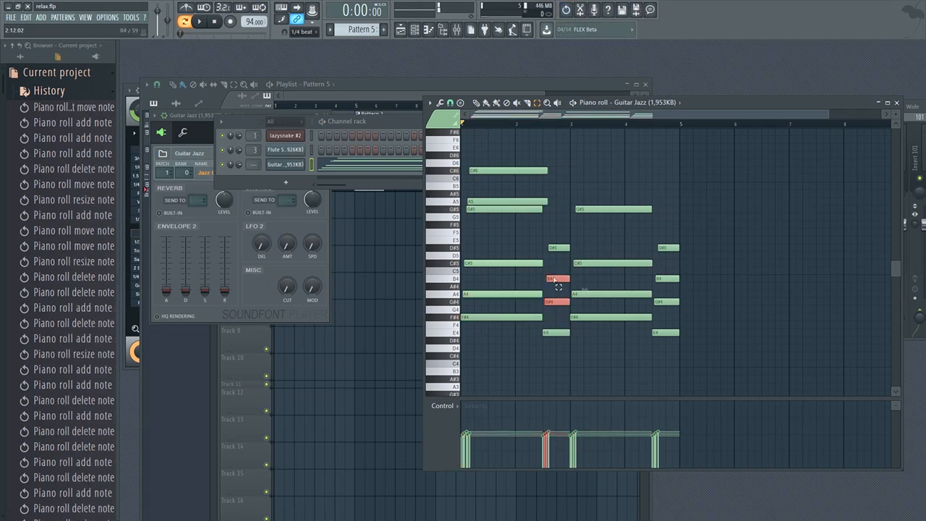
pyautogui.hotkey('ctrl', 'c')
pyautogui.hotkey('ctrl', 'v')
pyautogui.hotkey('shift', 'Right')
pyautogui.hotkey('shift', 'Right')
pyautogui.hotkey('shift', 'Right')
pyautogui.hotkey('shift', 'Right')
pyautogui.hotkey('shift', 'Right')
pyautogui.hotkey('shift', 'Right')
pyautogui.hotkey('shift', 'Right')
pyautogui.hotkey('shift', 'Right')
pyautogui.hotkey('shift', 'Right')
pyautogui.hotkey('shift', 'Right')
pyautogui.hotkey('shift', 'Right')
pyautogui.hotkey('shift', 'Right')
pyautogui.hotkey('shift', 'Right')
pyautogui.hotkey('shift', 'Right')
pyautogui.hotkey('shift', 'Right')
pyautogui.hotkey('shift', 'Right')
pyautogui.hotkey('shift', 'Right')
pyautogui.hotkey('shift', 'Right')
pyautogui.hotkey('shift', 'Right')
pyautogui.hotkey('shift', 'Right')
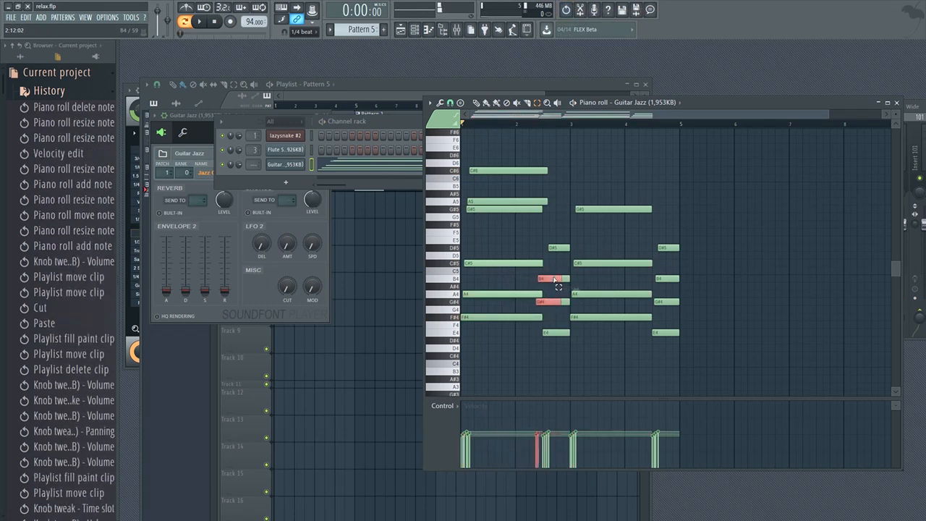
pyautogui.hotkey('shift', 'Right')
pyautogui.hotkey('shift', 'Right')
pyautogui.hotkey('shift', 'Right')
pyautogui.hotkey('shift', 'Right')
pyautogui.hotkey('shift', 'Right')
pyautogui.hotkey('shift', 'Right')
pyautogui.hotkey('shift', 'Right')
pyautogui.hotkey('shift', 'Right')
pyautogui.hotkey('ctrl', 'Up')
pyautogui.press('space')
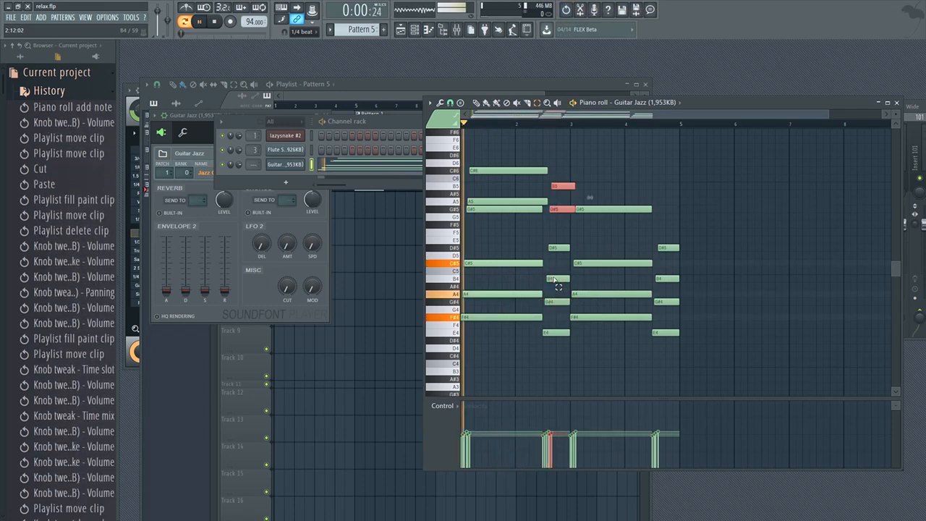
pyautogui.scroll(2, 589, 264)
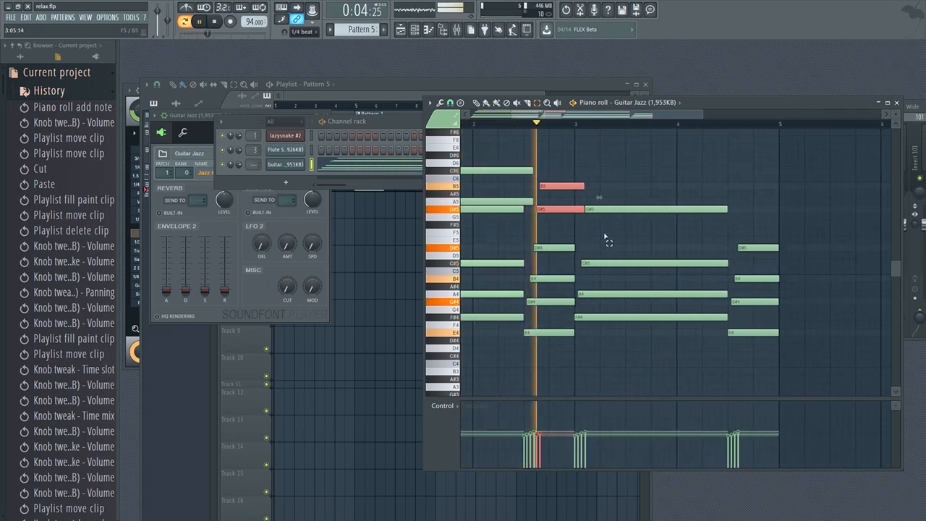
pyautogui.press('space')
# Add a long B5 note above the second long chord and play the pattern around it.
pyautogui.moveTo(627, 295); pyautogui.dragTo(628, 258)
pyautogui.click(486, 263)
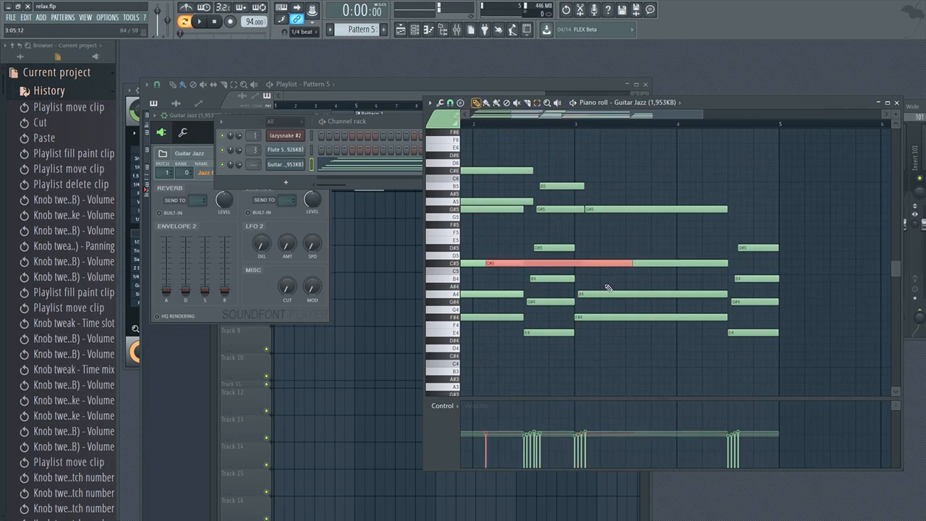
pyautogui.moveTo(551, 263); pyautogui.dragTo(643, 173)
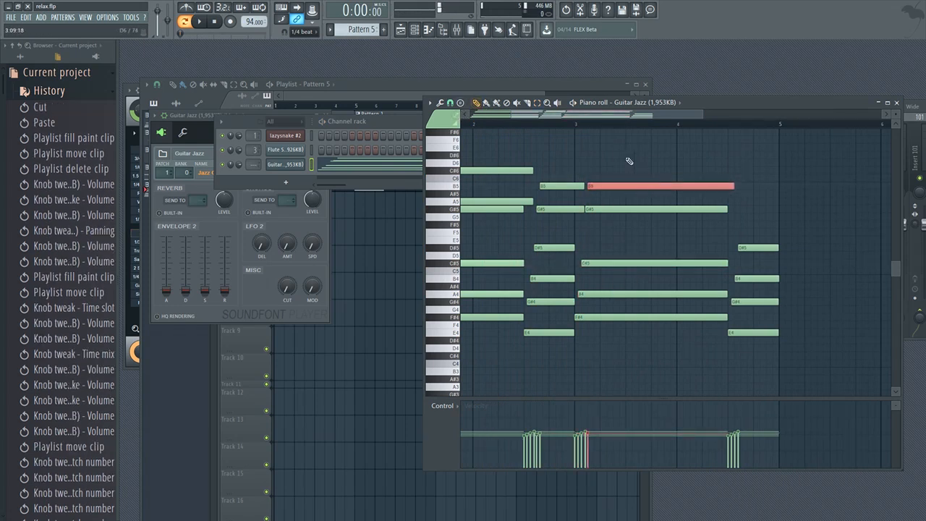
pyautogui.press('space')
pyautogui.click(558, 125)
pyautogui.scroll(-3, 533, 124)
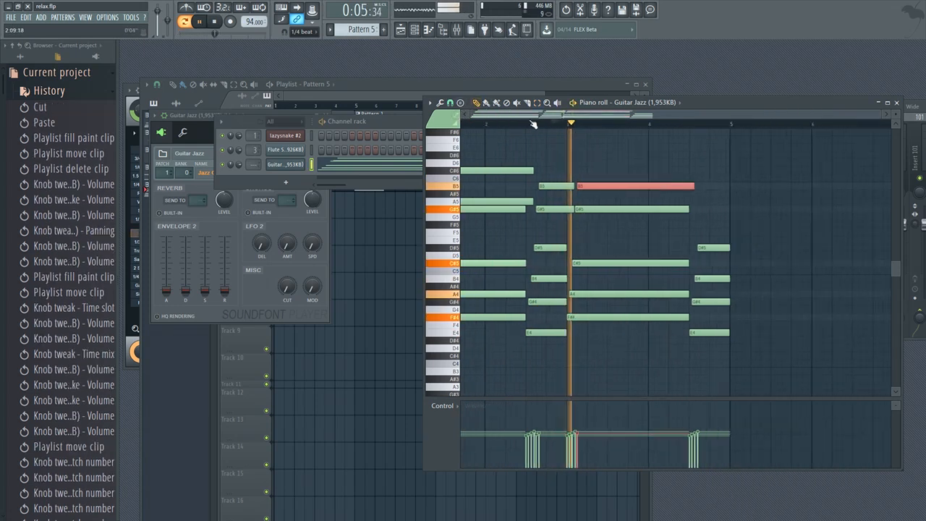
pyautogui.press('space')
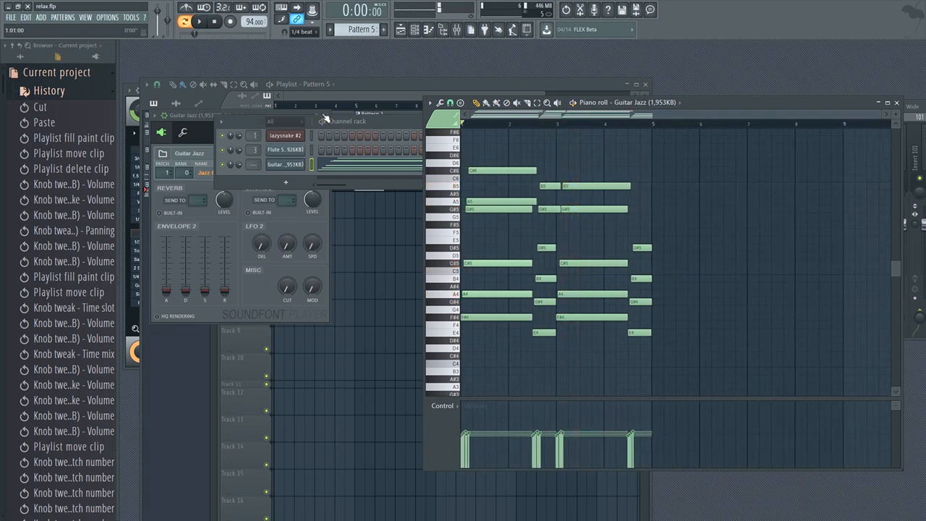
# Play the pattern and try the added B5 note at other pitches, placing it on E6.
pyautogui.press('space')
pyautogui.scroll(2, 543, 124)
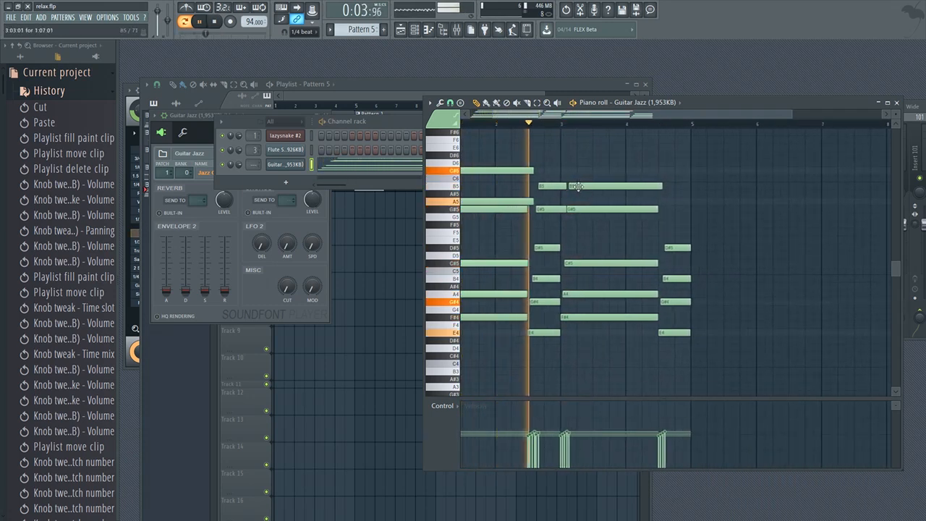
pyautogui.press('space')
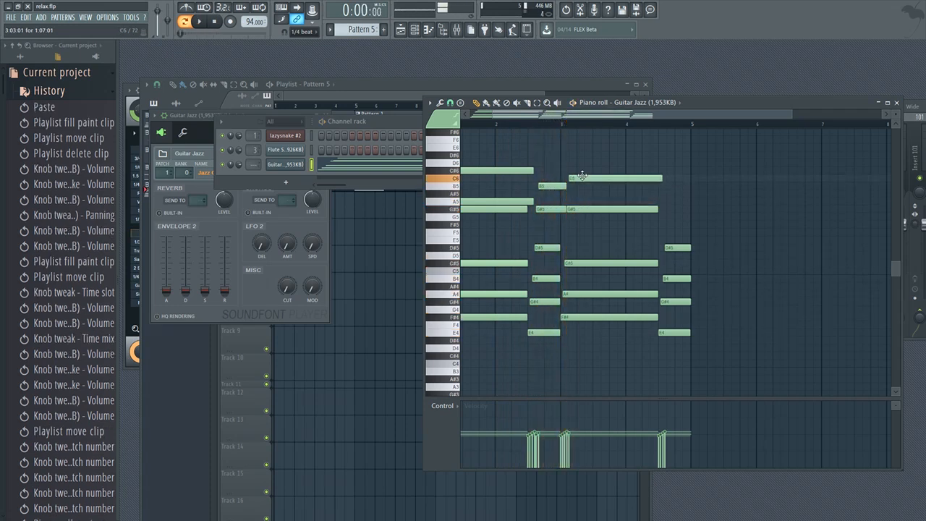
pyautogui.moveTo(582, 176); pyautogui.dragTo(571, 204)
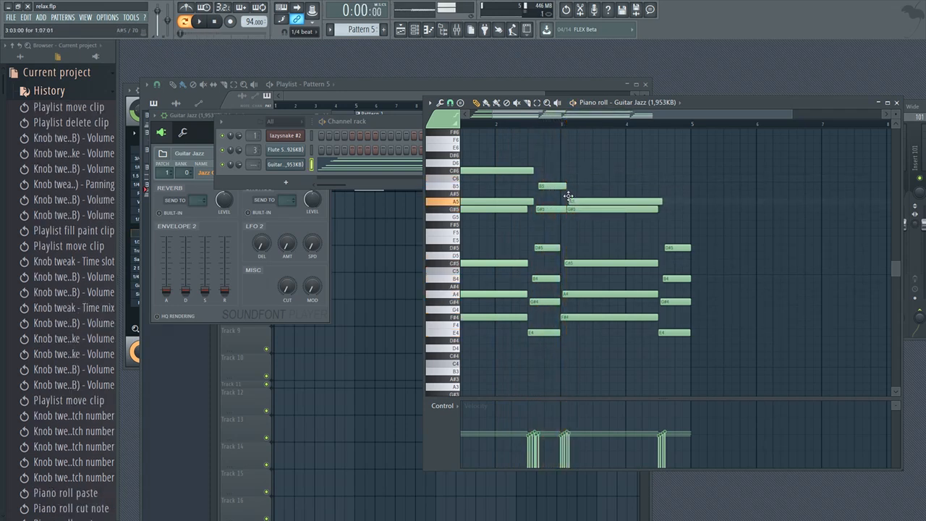
pyautogui.moveTo(580, 197); pyautogui.dragTo(577, 221)
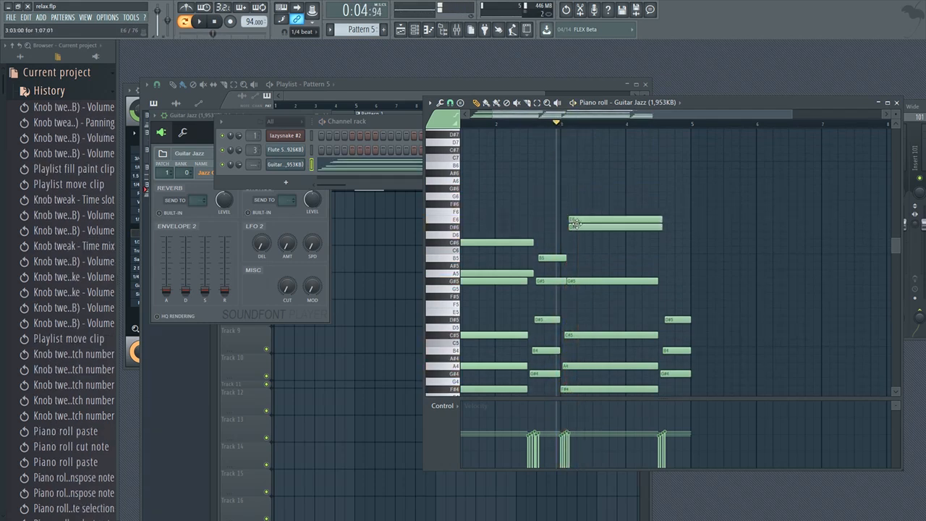
pyautogui.press('space')
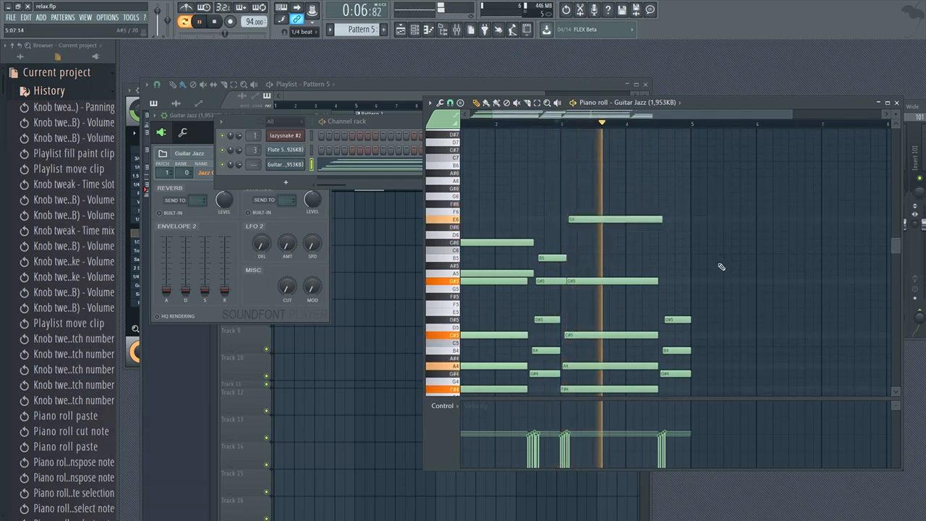
# Add short C#6 and B5 notes in succession above the last short chord, with B5 ending together with the chord.
pyautogui.keyDown('ctrl'); pyautogui.scroll(3, 719, 265); pyautogui.keyUp('ctrl')
pyautogui.click(638, 243)
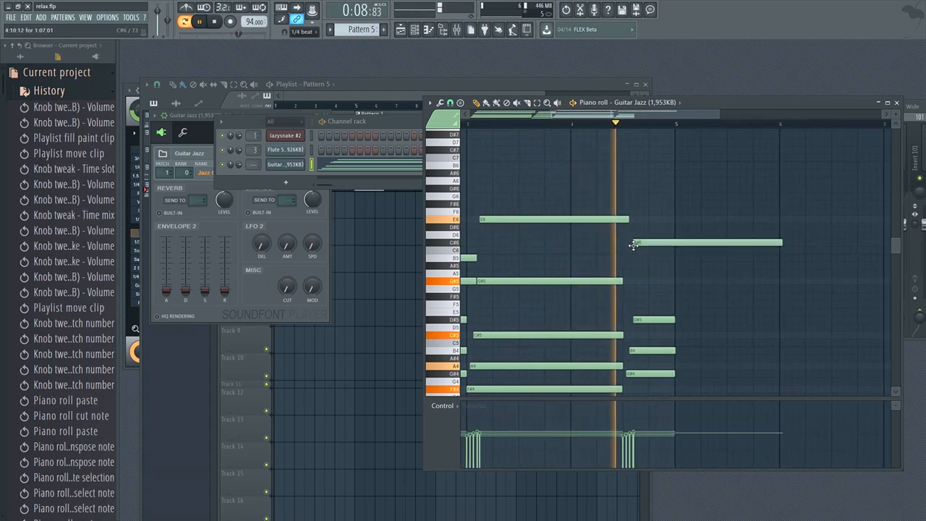
pyautogui.press('space')
pyautogui.moveTo(787, 247); pyautogui.dragTo(651, 244)
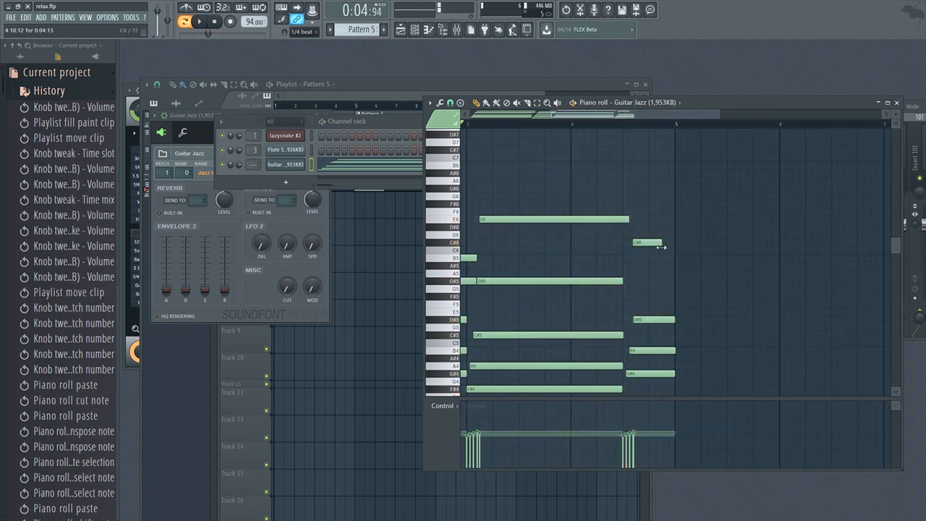
pyautogui.click(650, 259)
pyautogui.click(627, 124)
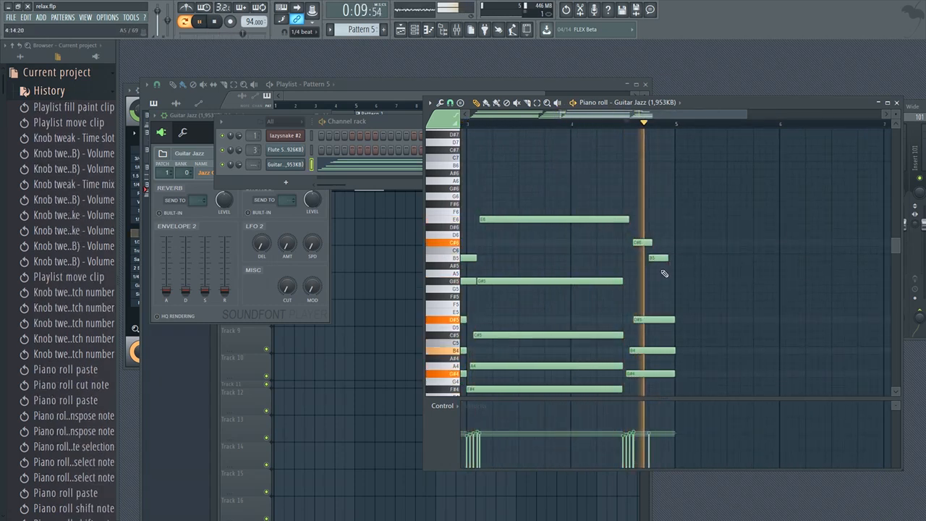
pyautogui.press('space')
pyautogui.moveTo(667, 259); pyautogui.dragTo(671, 260)
# Place Pattern 5 at the start of playlist Track 4 and set the Guitar Jazz mixer volume to 80% during playback.
pyautogui.moveTo(455, 119); pyautogui.dragTo(261, 211)
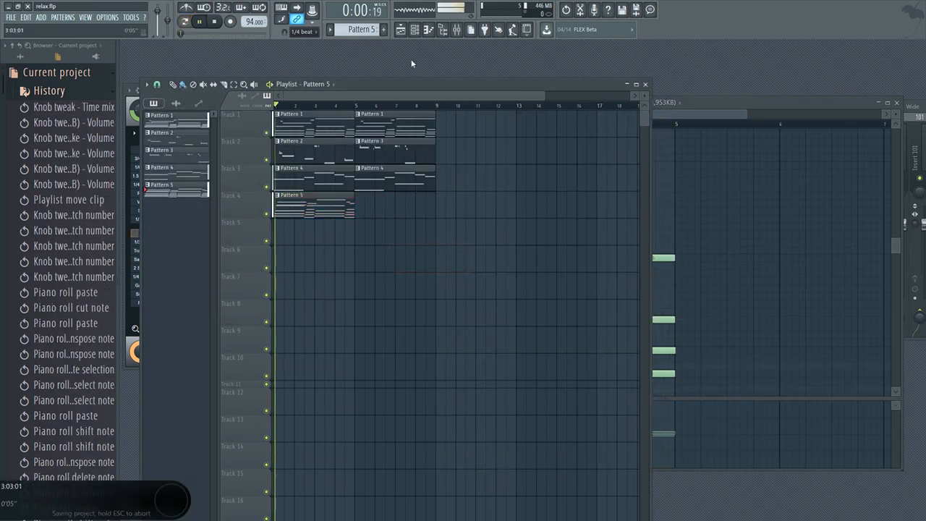
pyautogui.click(456, 31)
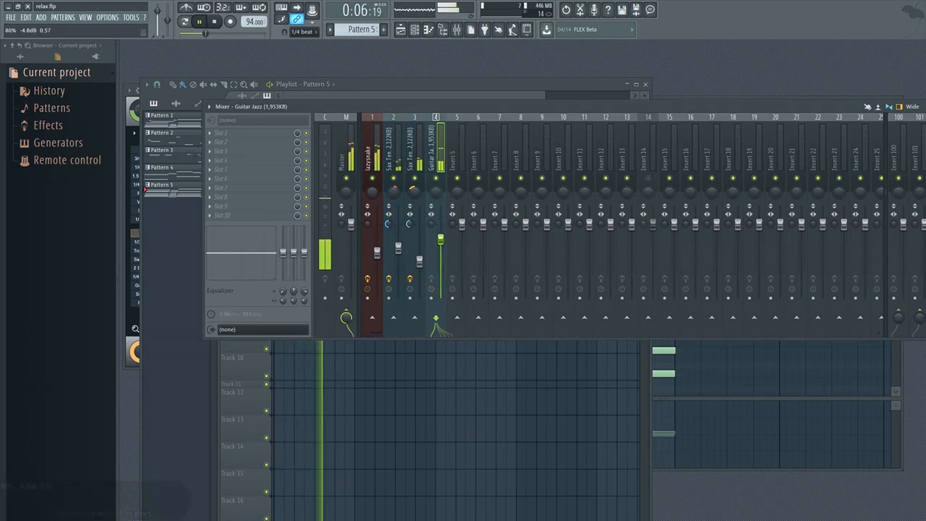
pyautogui.press('F9')
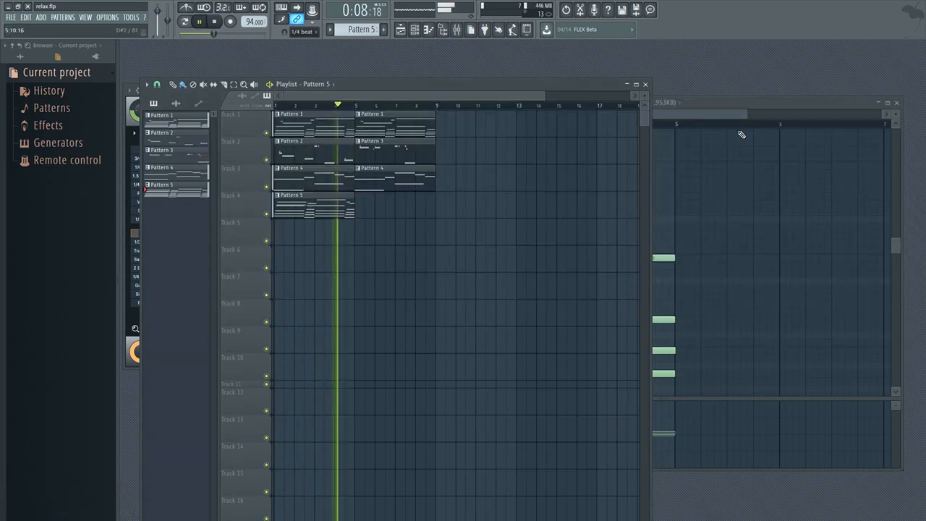
pyautogui.moveTo(729, 112); pyautogui.dragTo(662, 142)
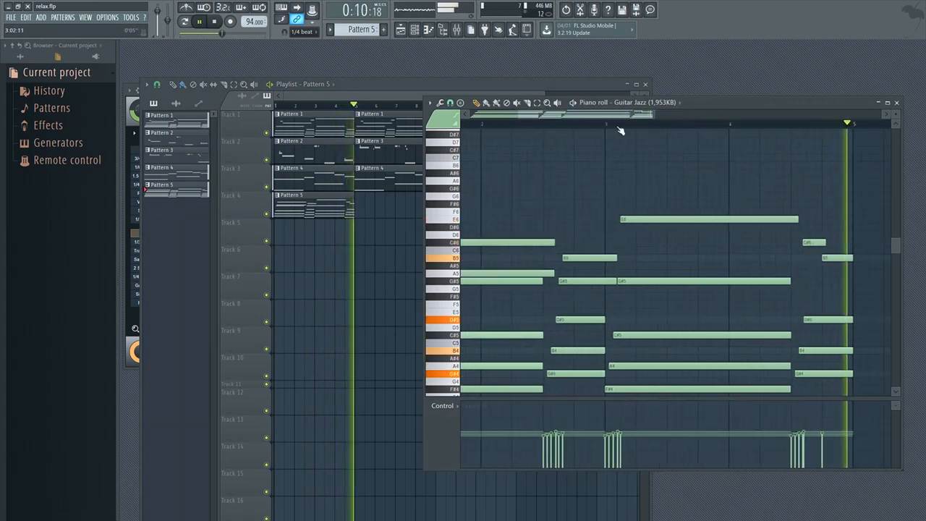
# Try the long E6 note on C#6 while the song plays, then delete the note and replay that section.
pyautogui.press('space')
pyautogui.scroll(2, 637, 181)
pyautogui.moveTo(630, 220); pyautogui.dragTo(628, 239)
pyautogui.press('space')
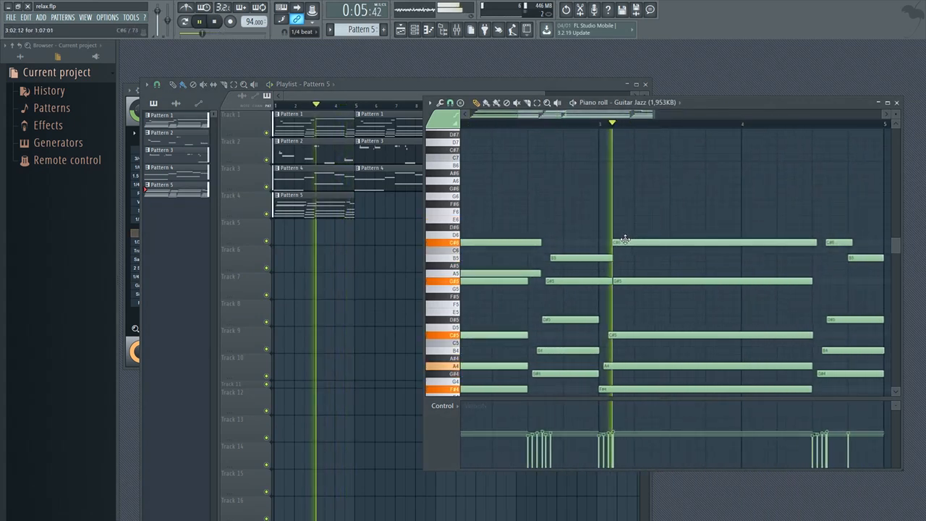
pyautogui.press('space')
pyautogui.rightClick(623, 243)
pyautogui.press('space')
pyautogui.scroll(-1, 601, 153)
pyautogui.moveTo(609, 124); pyautogui.dragTo(569, 124)
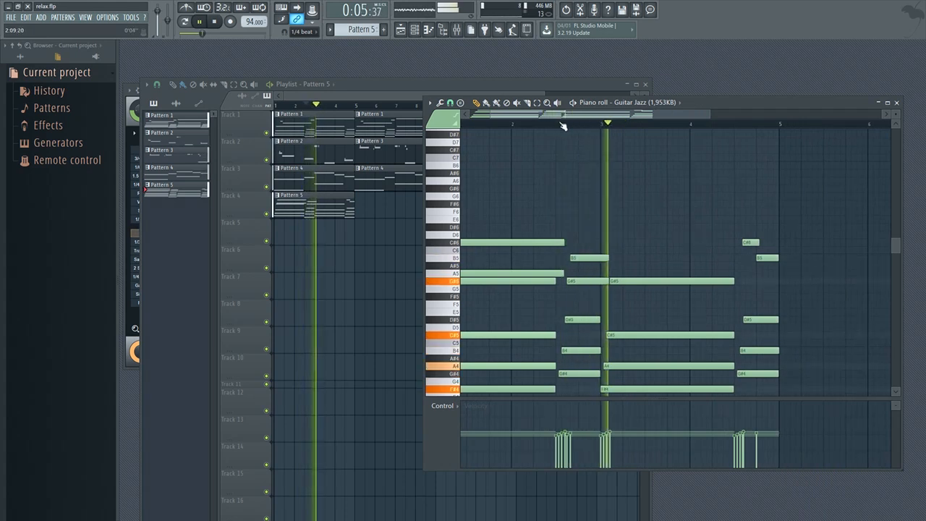
# Copy a Sax Tenor Breathy mixer track state with its compressor, vinyl, delay and reverb effects onto the Guitar Jazz mixer track.
pyautogui.press('F9')
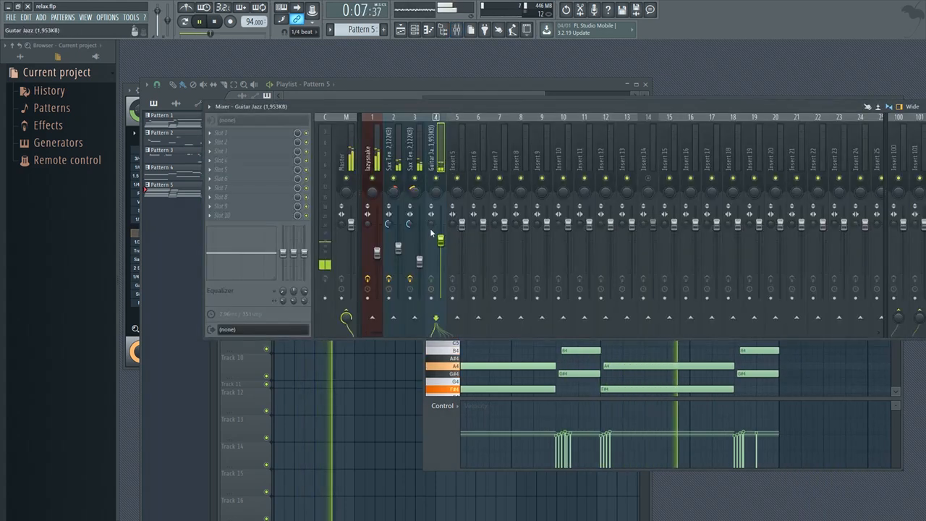
pyautogui.press('space')
pyautogui.click(285, 151)
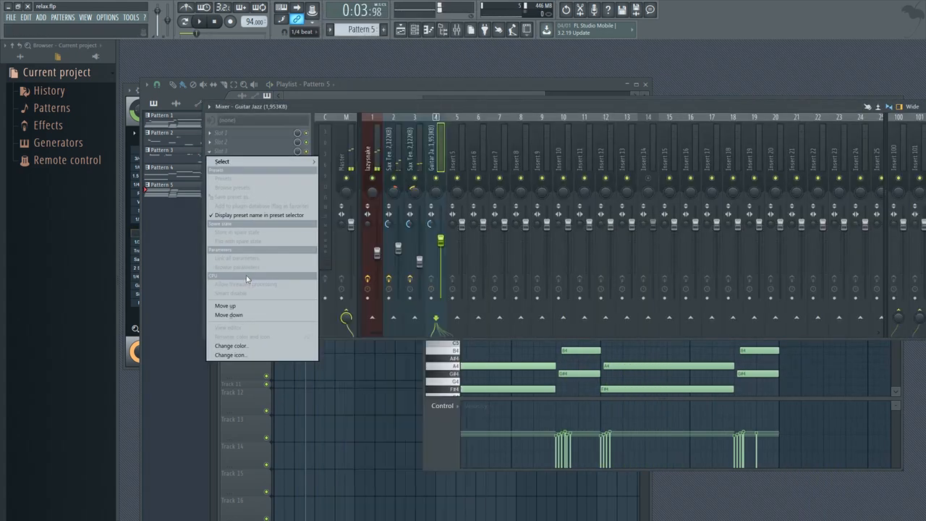
pyautogui.click(411, 148)
pyautogui.rightClick(411, 148)
pyautogui.moveTo(471, 158)
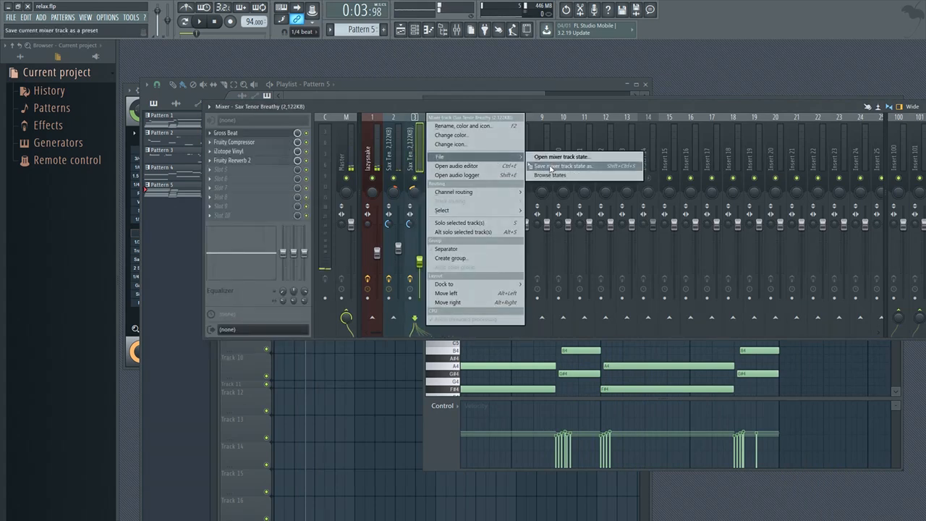
pyautogui.moveTo(561, 165); pyautogui.dragTo(434, 166)
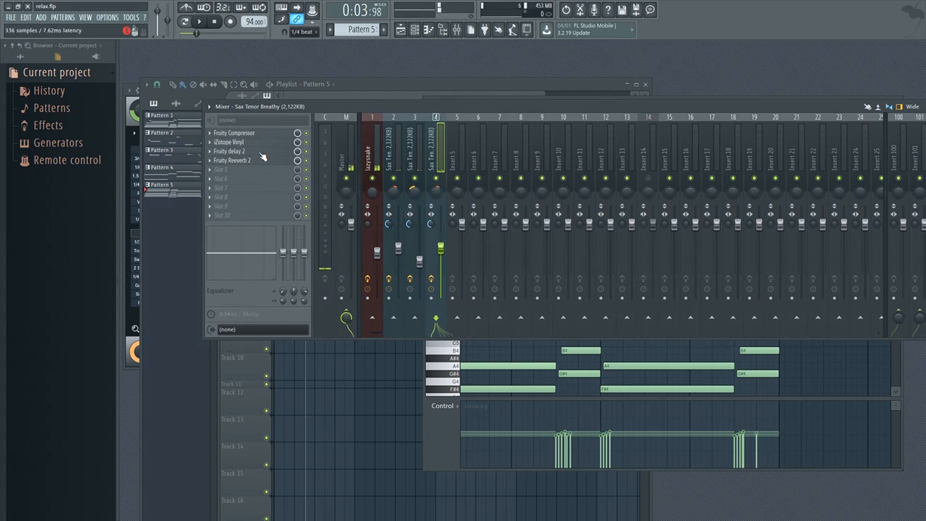
# Remove Fruity Delay 2 from mixer track 4 and move Fruity Reeverb 2 up into slot 3.
pyautogui.click(209, 151)
pyautogui.moveTo(232, 161)
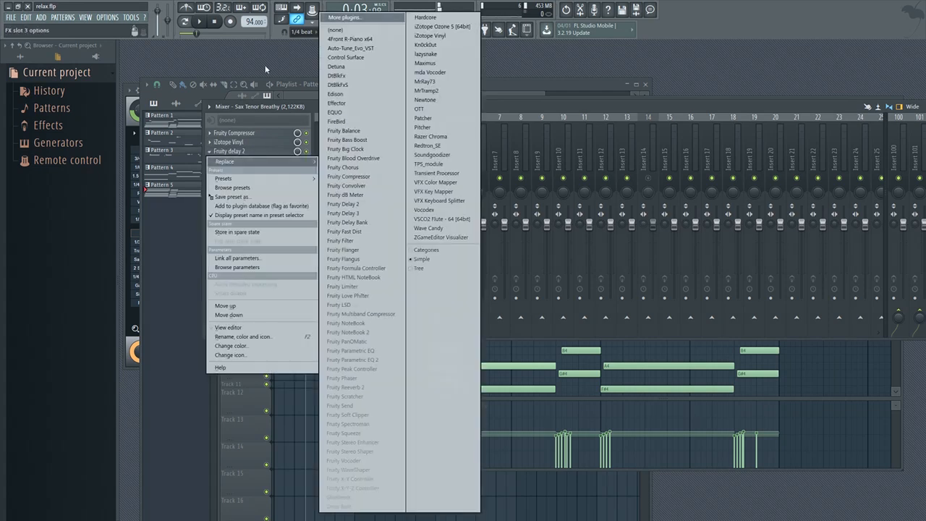
pyautogui.click(337, 32)
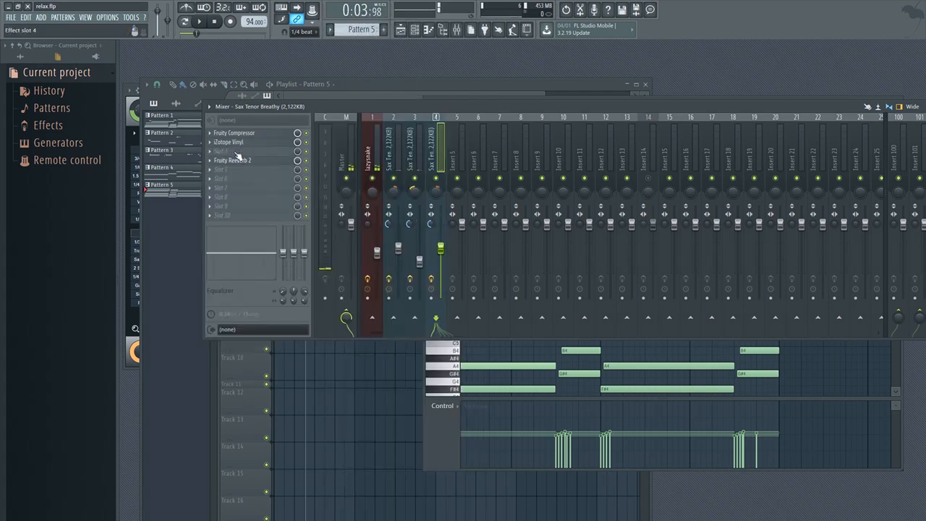
pyautogui.moveTo(239, 155); pyautogui.dragTo(239, 151)
# Adjust the wet level of Fruity Reeverb 2 on mixer track 4 during playback, and close the plugin.
pyautogui.press('space')
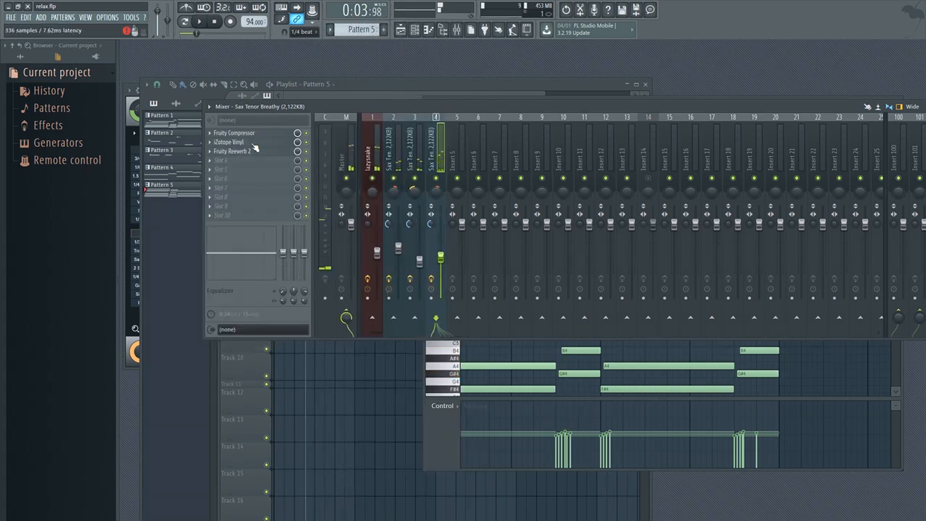
pyautogui.click(253, 151)
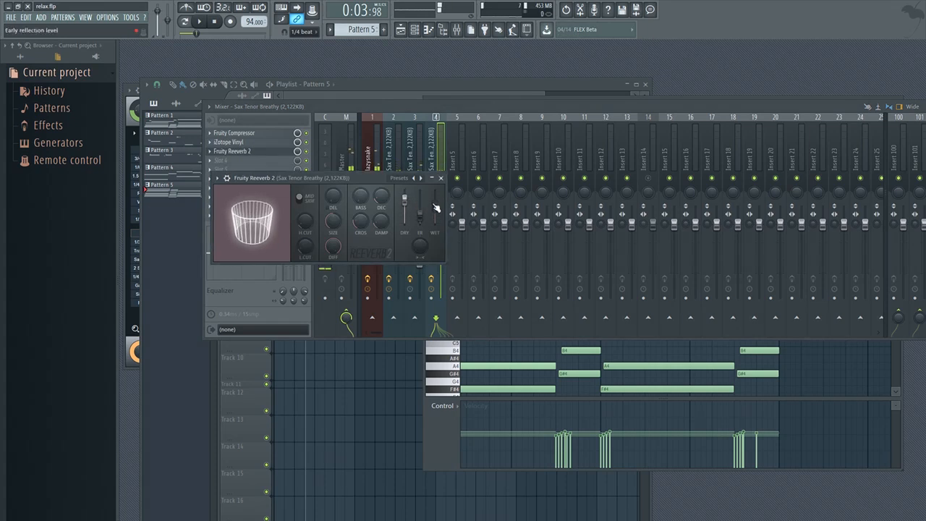
pyautogui.press('space')
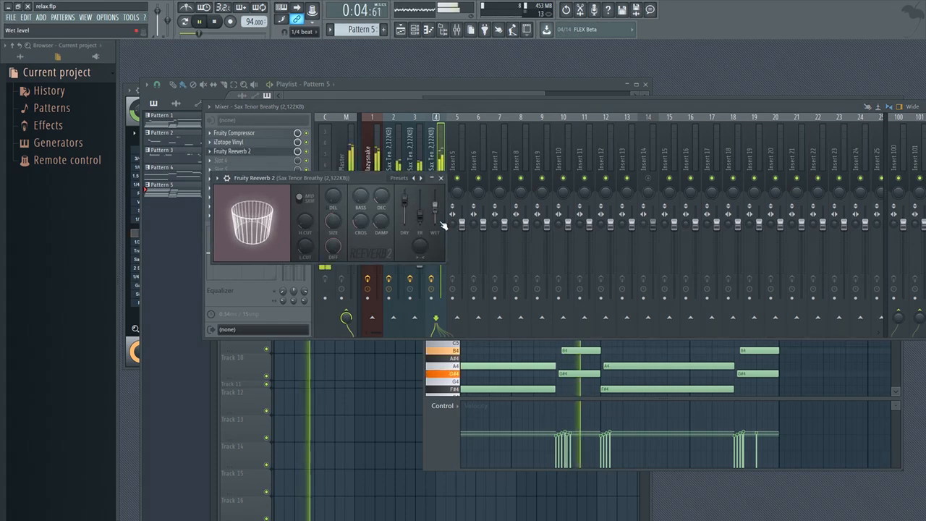
pyautogui.click(451, 165)
pyautogui.press('space')
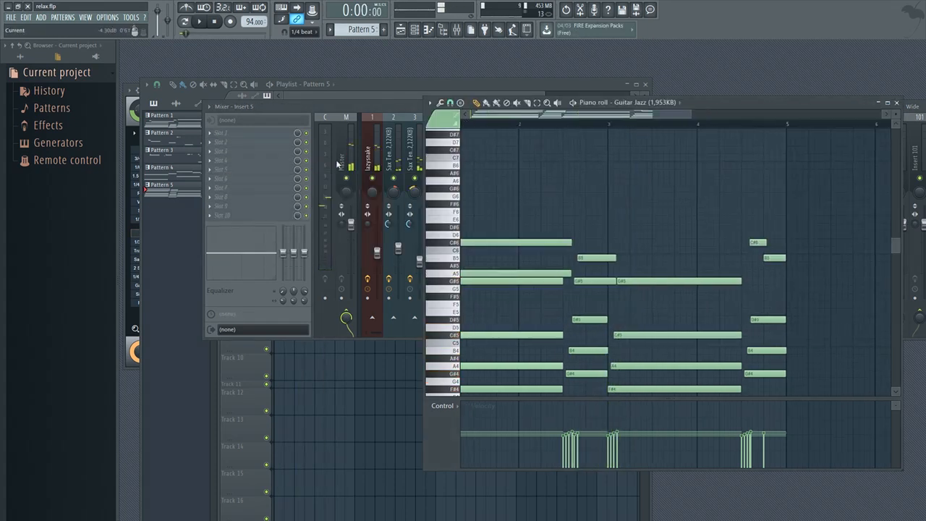
# Solo mixer track 4 and play Pattern 5 from the start to hear the Guitar Jazz part alone.
pyautogui.click(413, 162)
pyautogui.click(437, 165)
pyautogui.click(436, 456)
pyautogui.press('space')
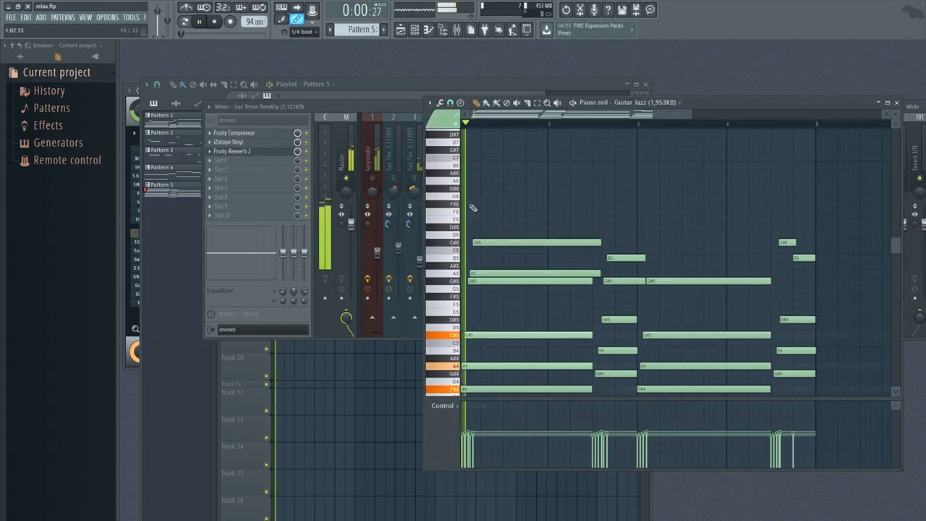
pyautogui.click(436, 182)
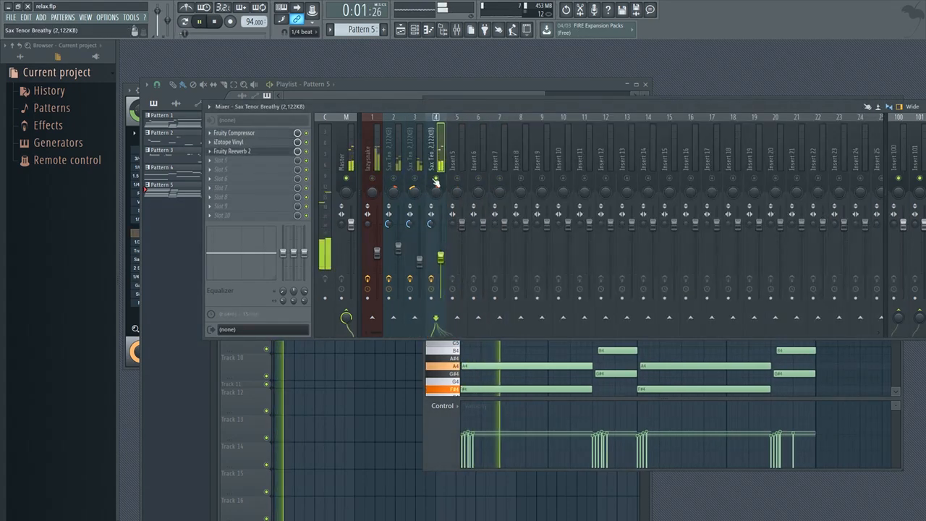
# Add the Hardcore guitar effect to mixer track 4, ahead of Fruity Compressor in the first slot.
pyautogui.click(225, 153)
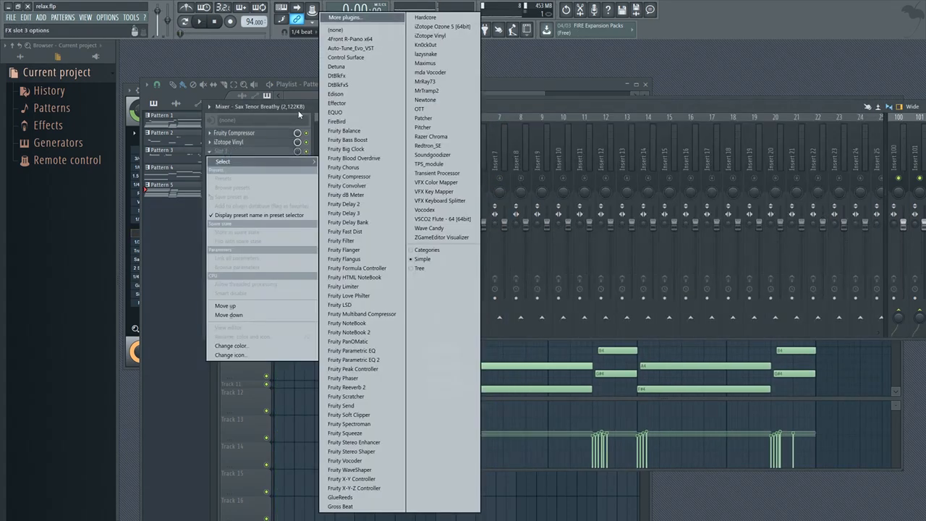
pyautogui.click(426, 18)
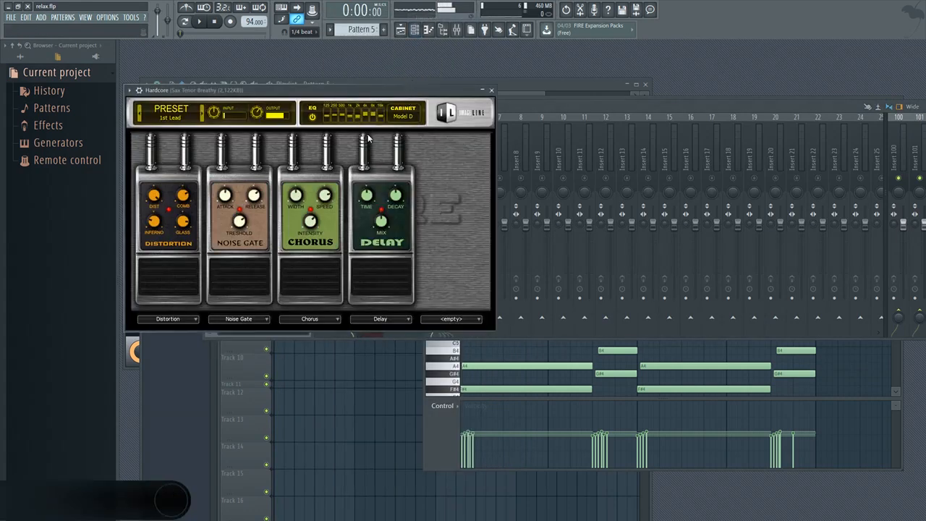
pyautogui.moveTo(274, 95); pyautogui.dragTo(418, 72)
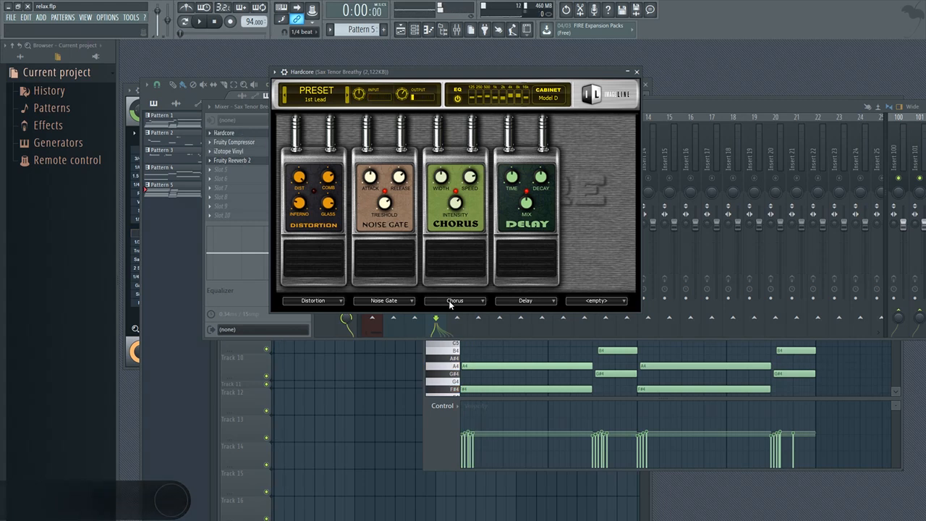
# Audition the Hardcore presets Jet-Flange FG, Kick my Fender amp and Rock Tremolo XS on the Guitar Jazz part.
pyautogui.click(328, 101)
pyautogui.scroll(-12, 531, 195)
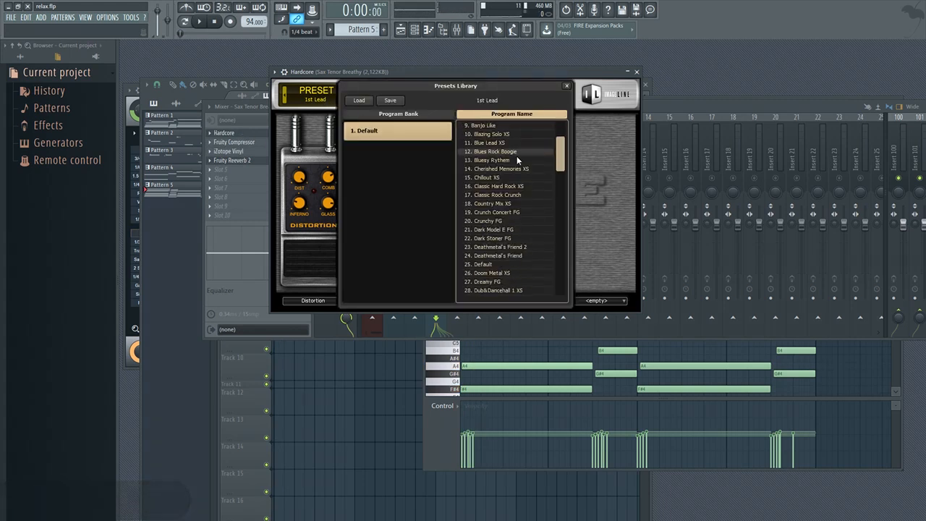
pyautogui.scroll(-4, 506, 231)
pyautogui.click(504, 238)
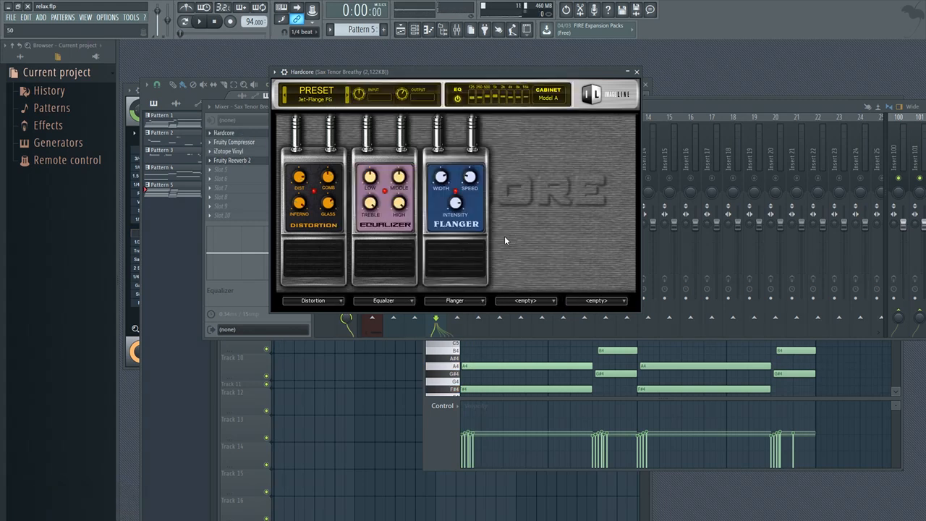
pyautogui.click(497, 246)
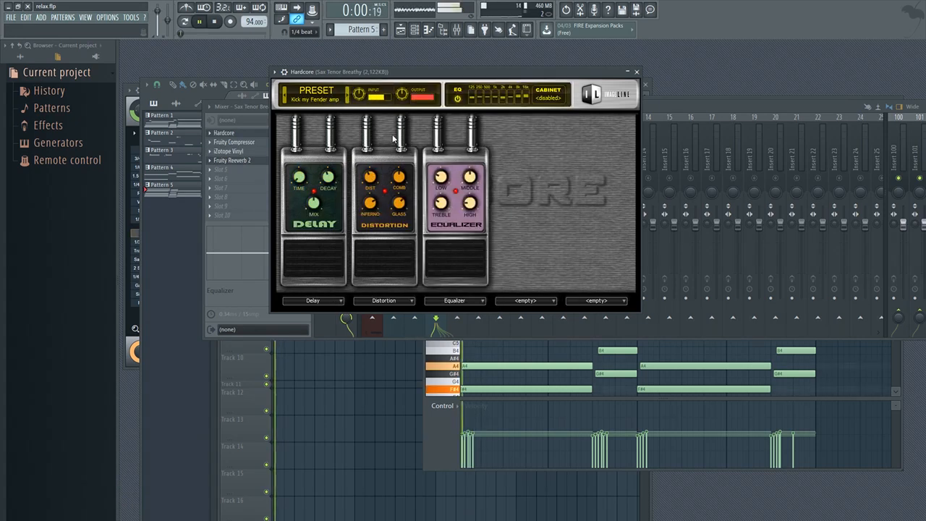
pyautogui.scroll(-3, 500, 258)
pyautogui.doubleClick(496, 255)
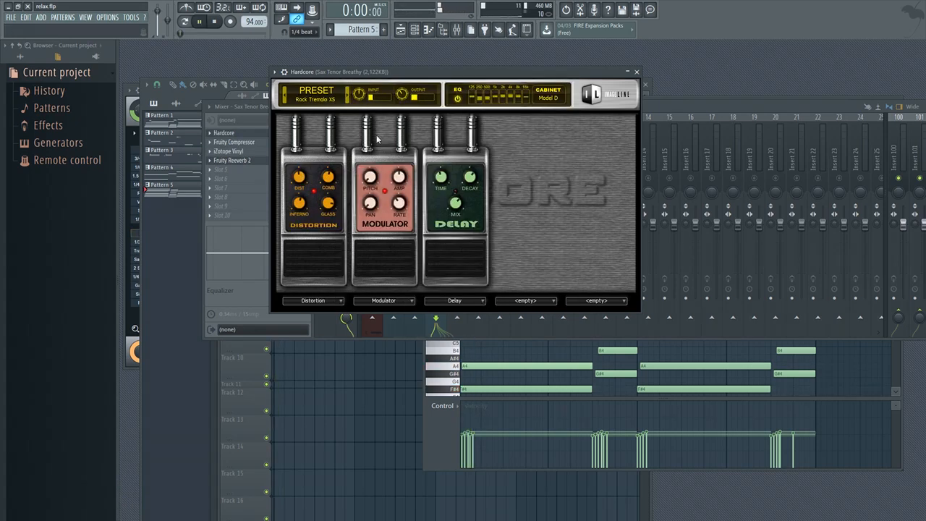
# Load the Trippin' XS preset in Hardcore and close the preset library.
pyautogui.click(317, 90)
pyautogui.scroll(-5, 510, 238)
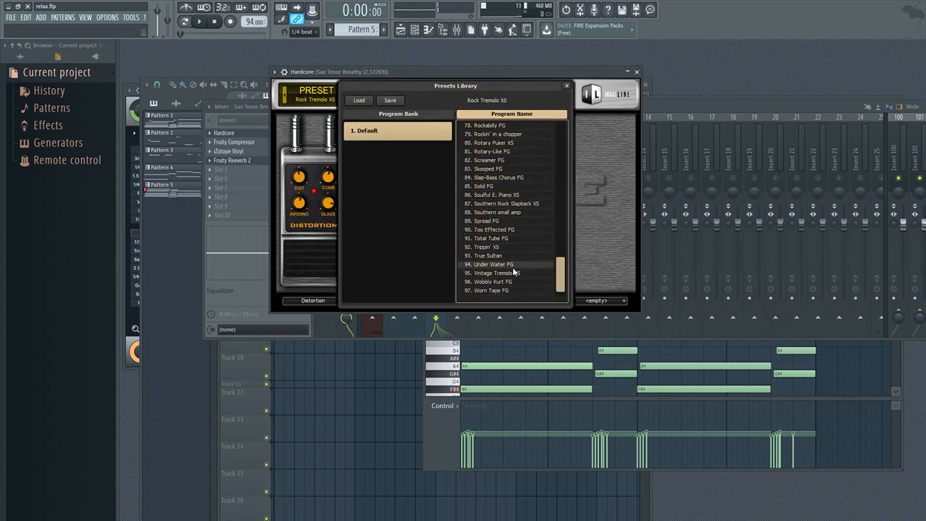
pyautogui.click(568, 87)
pyautogui.click(662, 149)
# Unmute the other mixer tracks and set the Guitar Jazz mixer volume to 30% during playback.
pyautogui.click(453, 181)
pyautogui.press('space')
pyautogui.press('space')
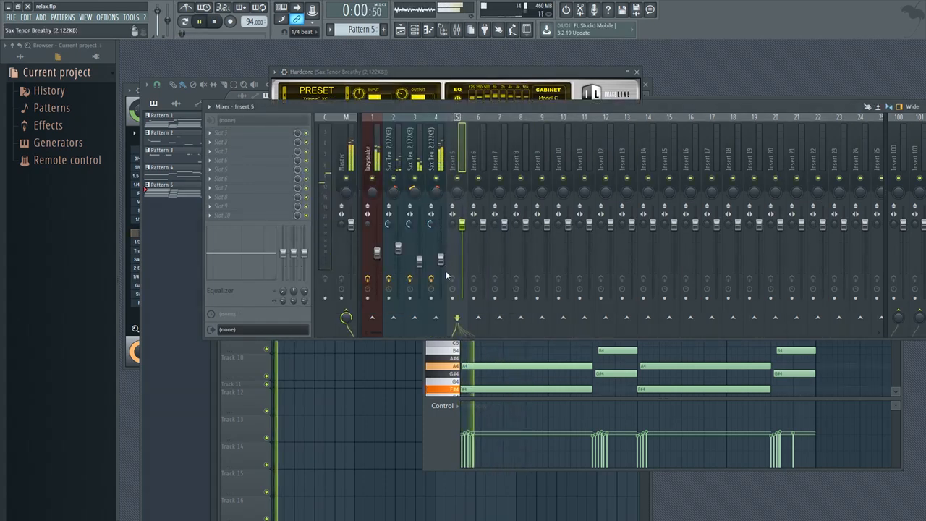
pyautogui.moveTo(441, 259); pyautogui.dragTo(440, 269)
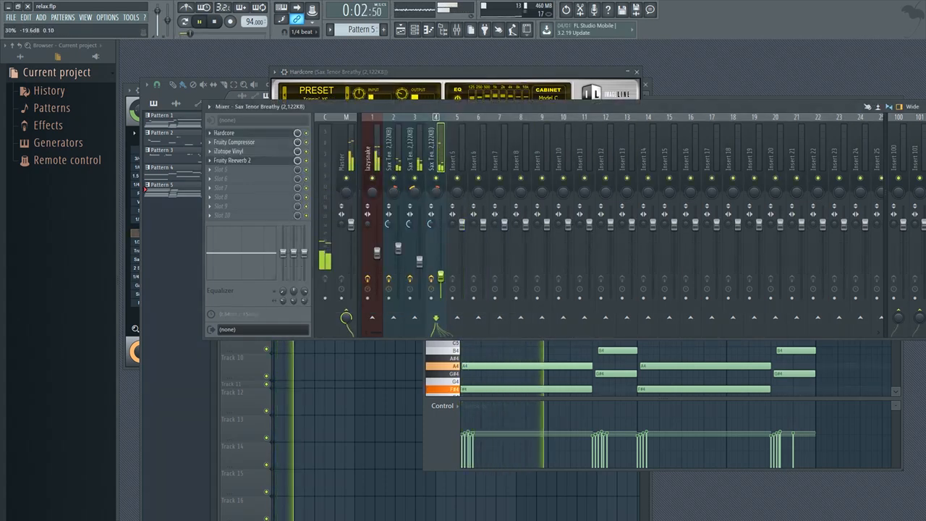
# Transpose all Guitar Jazz notes in Pattern 5 up one octave and replay them.
pyautogui.click(438, 427)
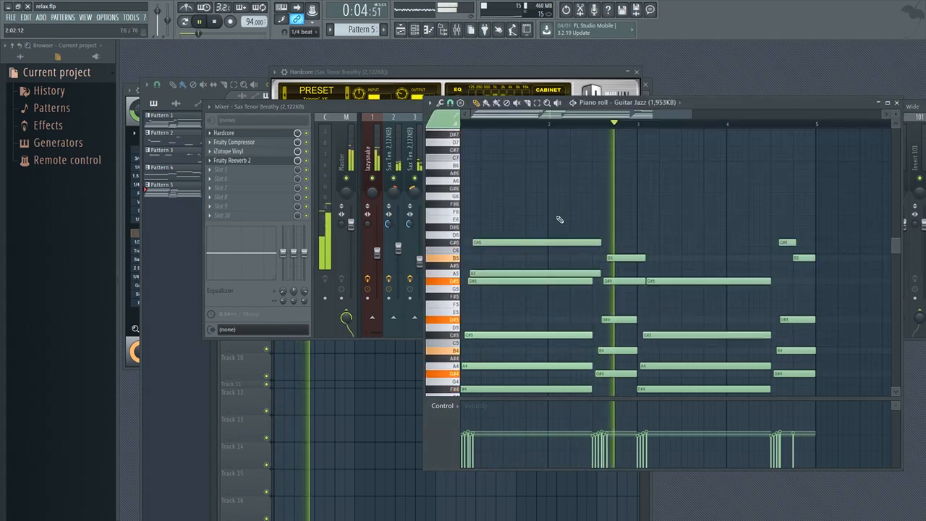
pyautogui.scroll(-2, 563, 209)
pyautogui.press('space')
pyautogui.hotkey('ctrl', 'a')
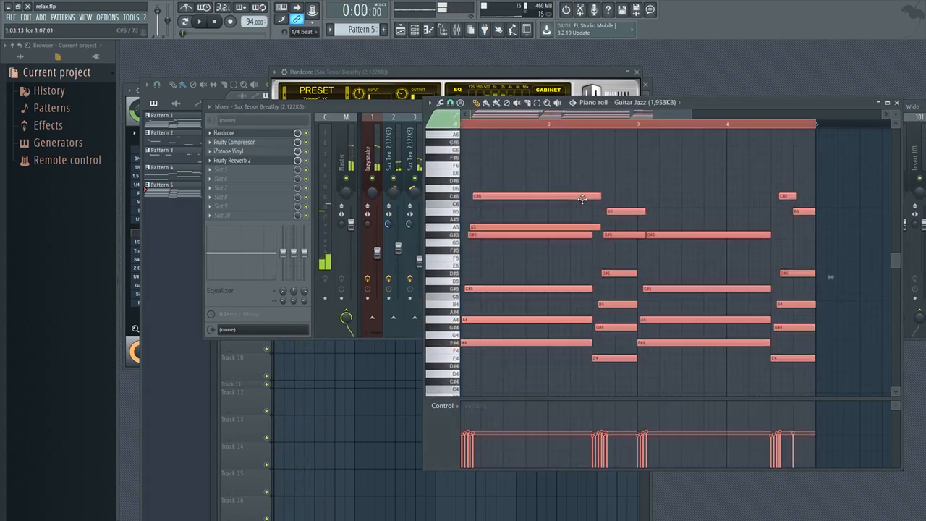
pyautogui.hotkey('ctrl', 'Up')
pyautogui.press('space')
pyautogui.press('space')
pyautogui.scroll(3, 503, 249)
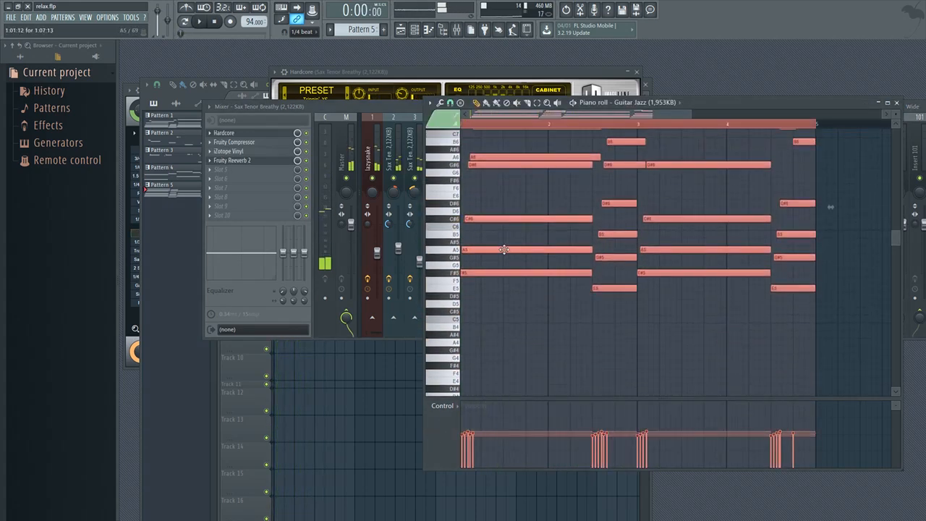
# Try the first Guitar Jazz chord without an upper long note, then undo the deletion.
pyautogui.rightClick(517, 227)
pyautogui.press('space')
pyautogui.press('space')
pyautogui.hotkey('ctrl', 'z')
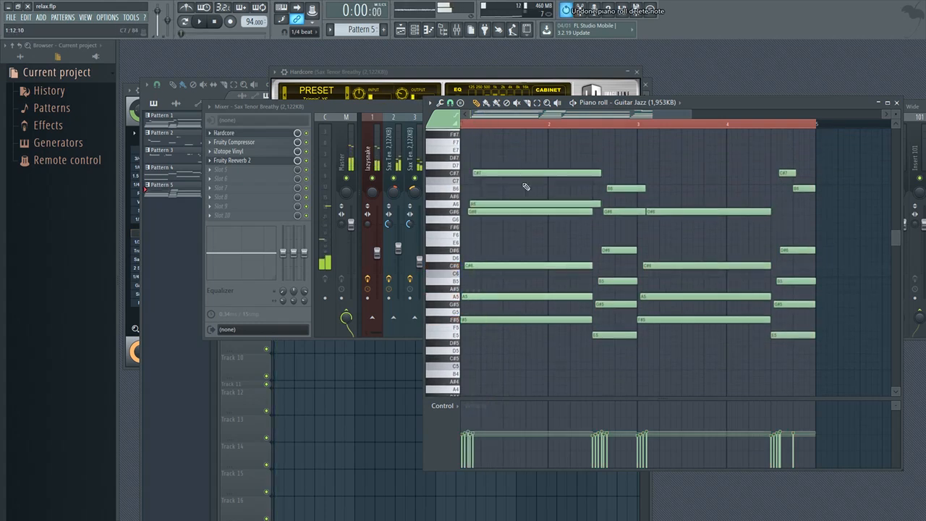
# Try removing the long C#7 and A6 notes, the following B6 and G#6 notes, and the second long G#6 note.
pyautogui.press('space')
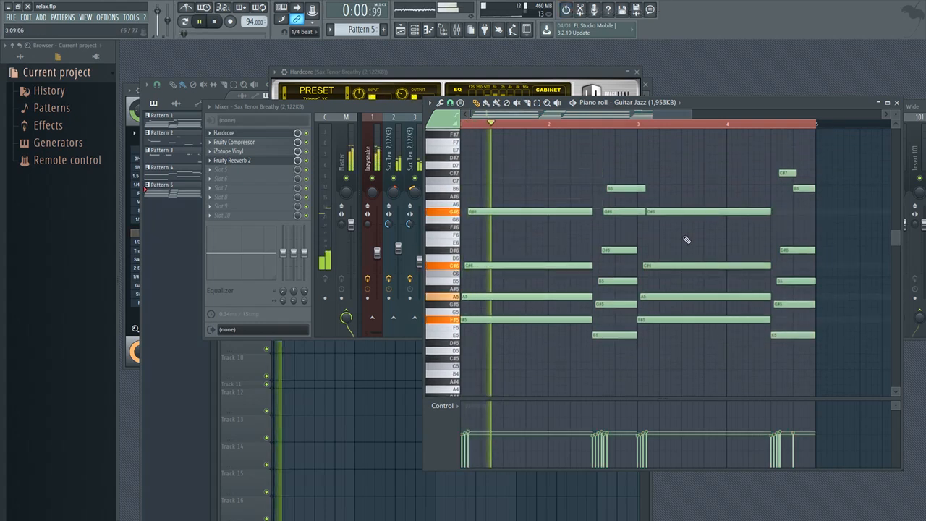
pyautogui.rightClick(677, 211)
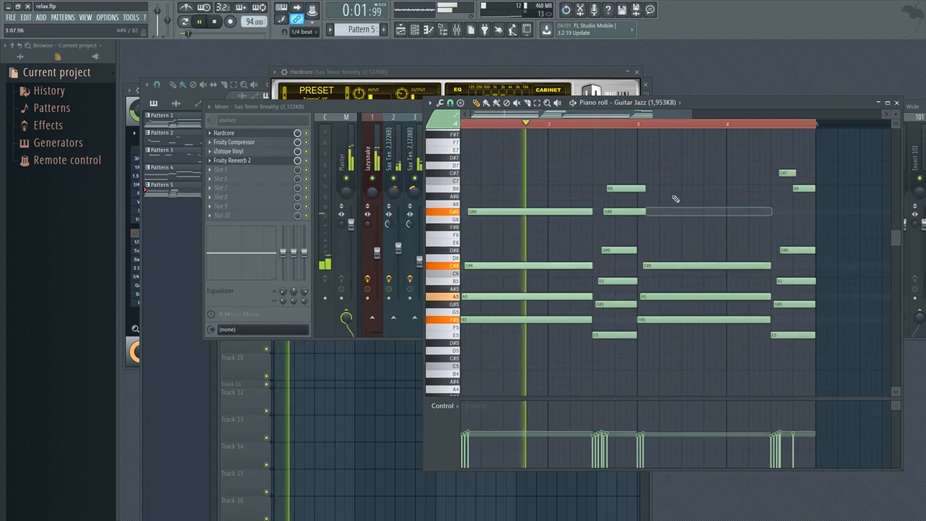
pyautogui.rightClick(627, 188)
pyautogui.rightClick(629, 211)
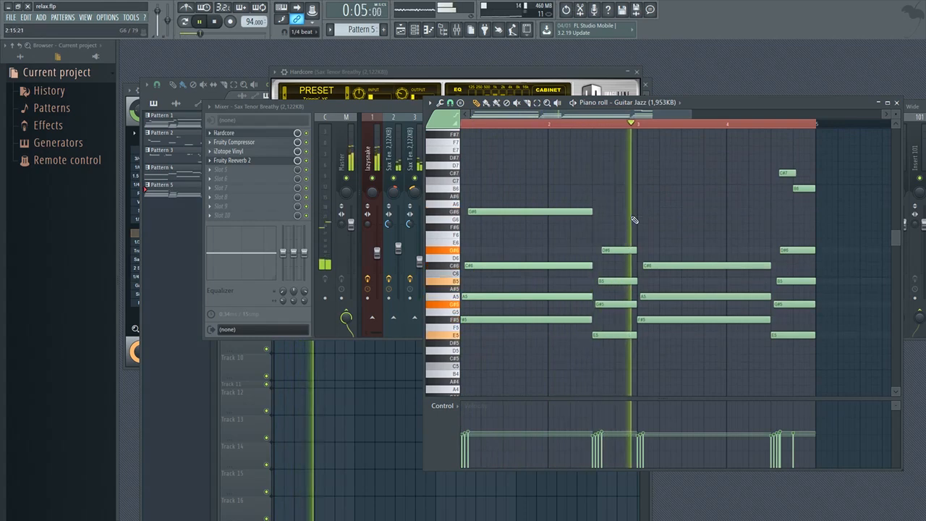
# Undo the note deletions and compare the original octave with the higher one, keeping the higher octave.
pyautogui.hotkey('ctrl', 'alt', 'z')
pyautogui.hotkey('ctrl', 'alt', 'z')
pyautogui.hotkey('ctrl', 'alt', 'z')
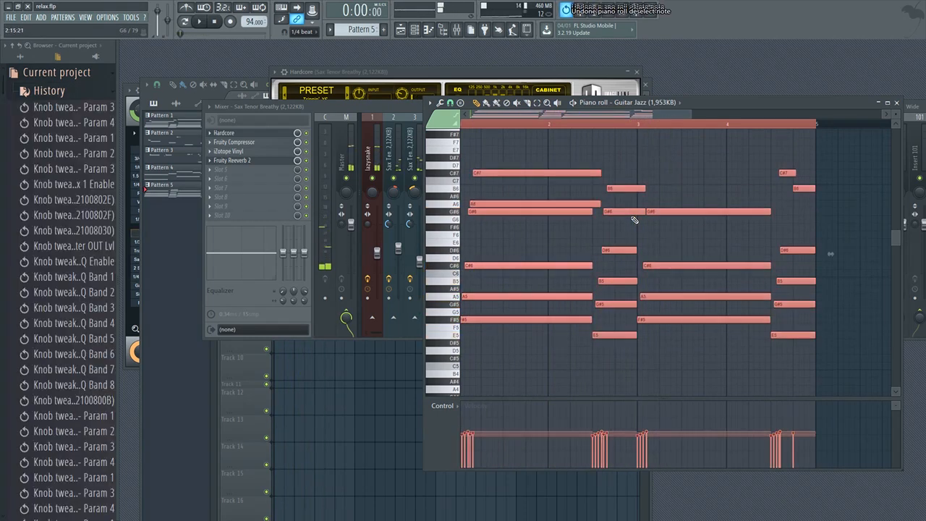
pyautogui.hotkey('ctrl', 'alt', 'z')
pyautogui.hotkey('ctrl', 'alt', 'z')
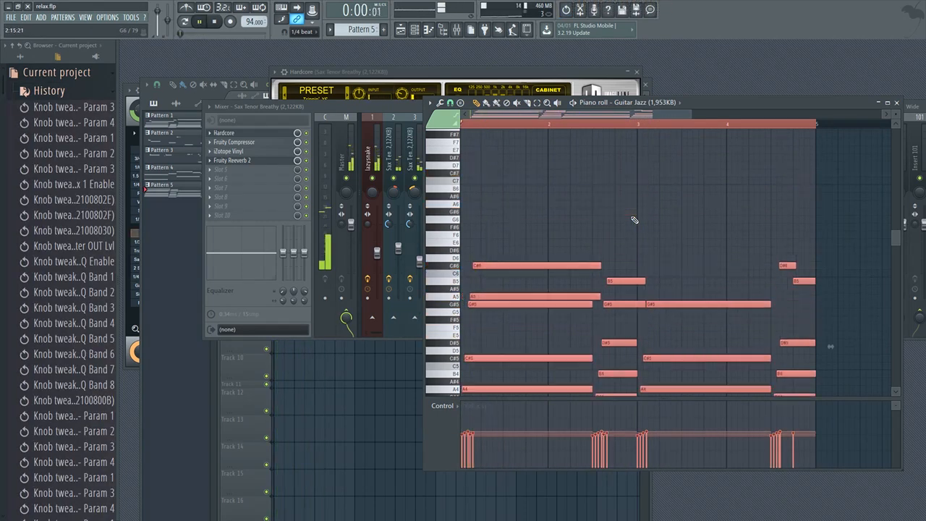
pyautogui.hotkey('ctrl', 'alt', 'z')
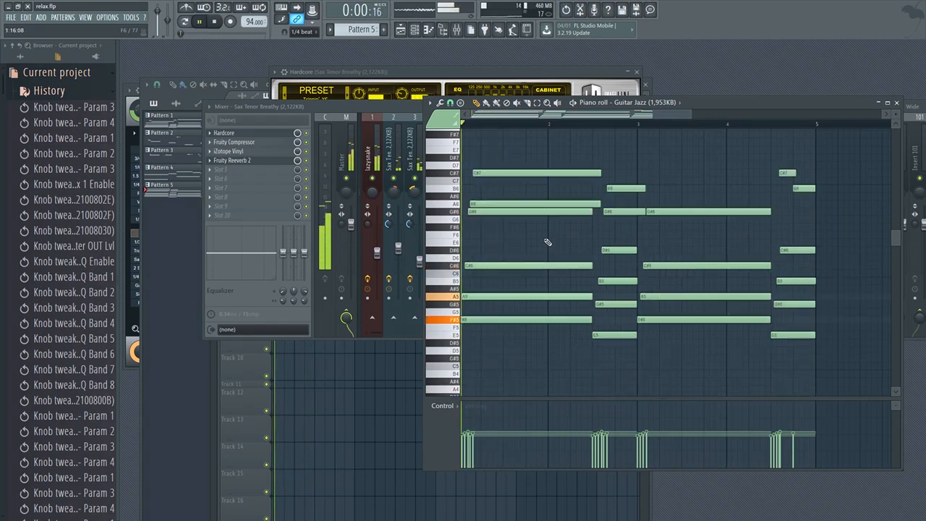
# Examine the transposed Guitar Jazz notes up close and across the whole pattern during playback.
pyautogui.scroll(5, 546, 201)
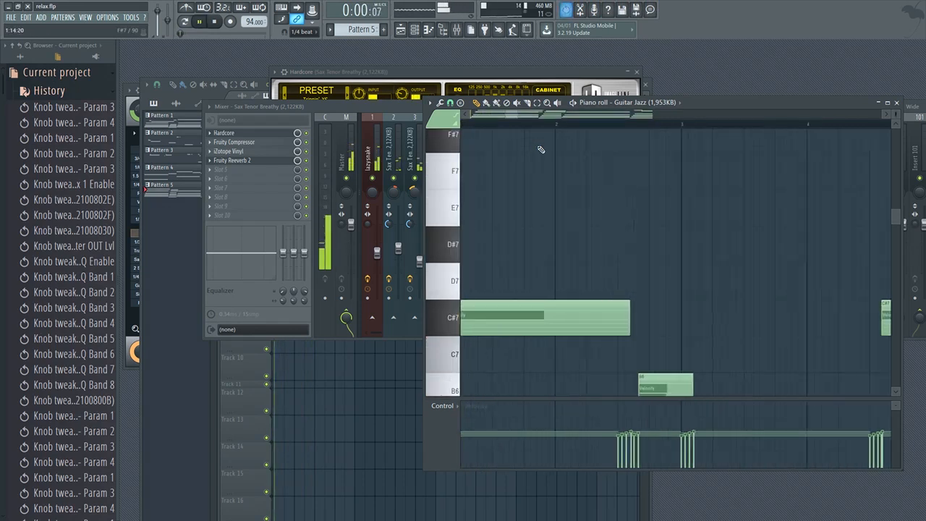
pyautogui.scroll(-4, 583, 238)
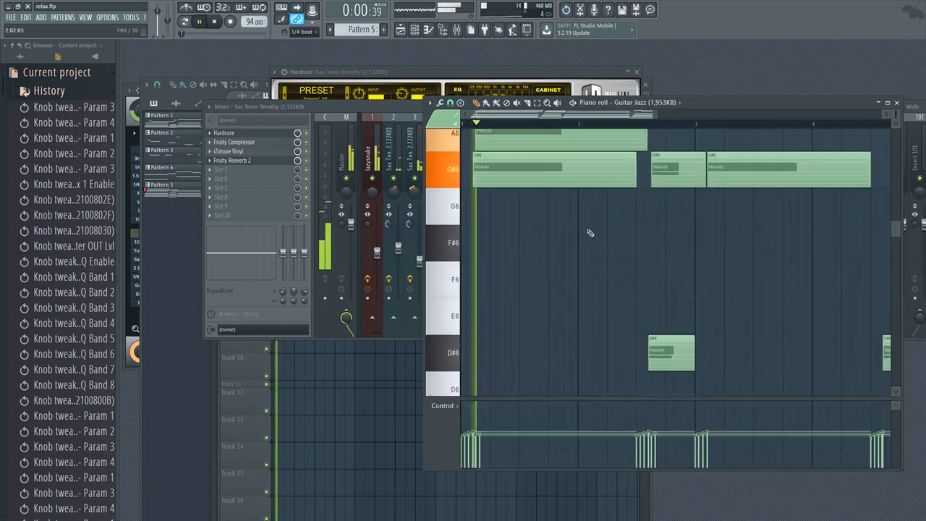
pyautogui.scroll(-2, 514, 243)
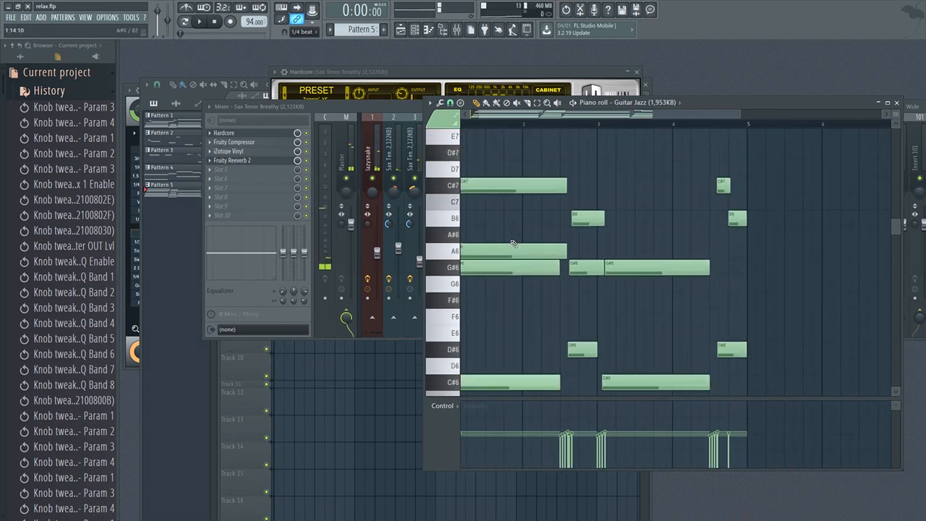
pyautogui.scroll(-1, 565, 176)
pyautogui.click(887, 114)
pyautogui.press('space')
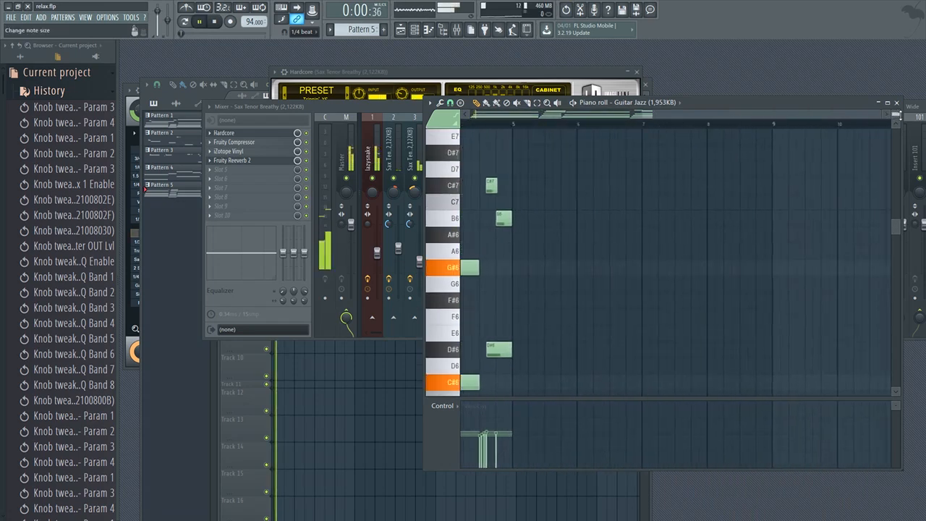
pyautogui.moveTo(895, 115); pyautogui.dragTo(897, 117)
pyautogui.moveTo(564, 114); pyautogui.dragTo(359, 120)
pyautogui.click(369, 115)
# Fine-tune the Guitar Jazz mixer volume during playback and delete the long A6 and C#7 notes in the first chord.
pyautogui.click(453, 153)
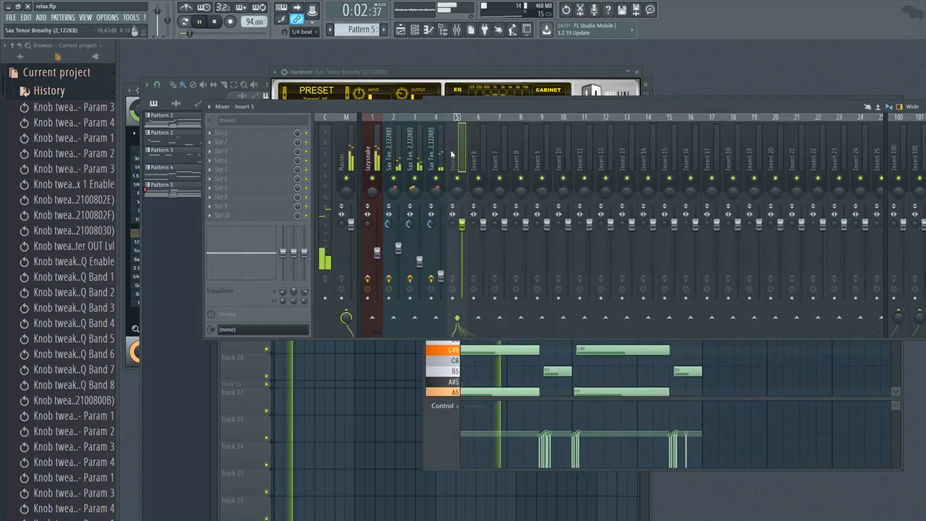
pyautogui.moveTo(438, 268)
pyautogui.mouseDown()
pyautogui.moveTo(439, 258)
pyautogui.moveTo(446, 280)
pyautogui.mouseUp()
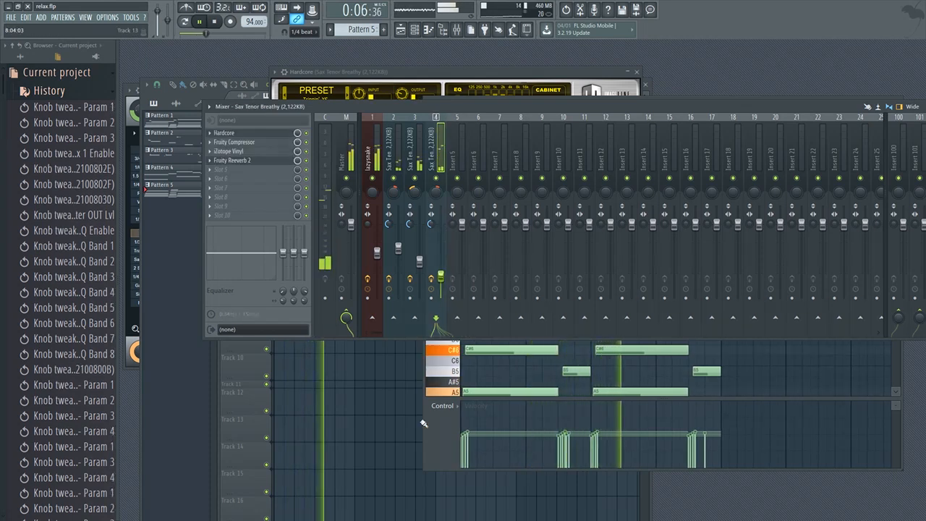
pyautogui.rightClick(440, 281)
pyautogui.click(467, 328)
pyautogui.click(439, 444)
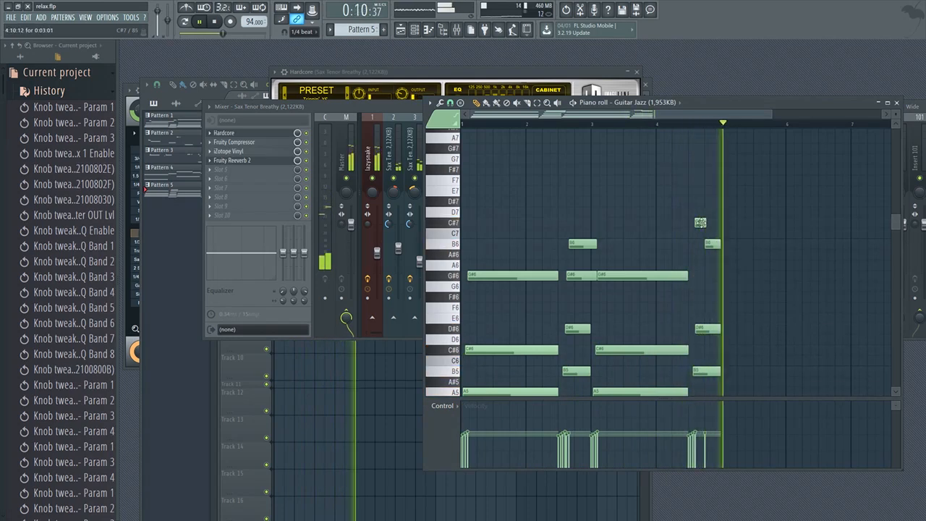
# Stop playback and duplicate the Guitar Jazz chord sequence directly after the existing notes, starting at bar 5.
pyautogui.press('space')
pyautogui.scroll(3, 661, 202)
pyautogui.scroll(-3, 668, 173)
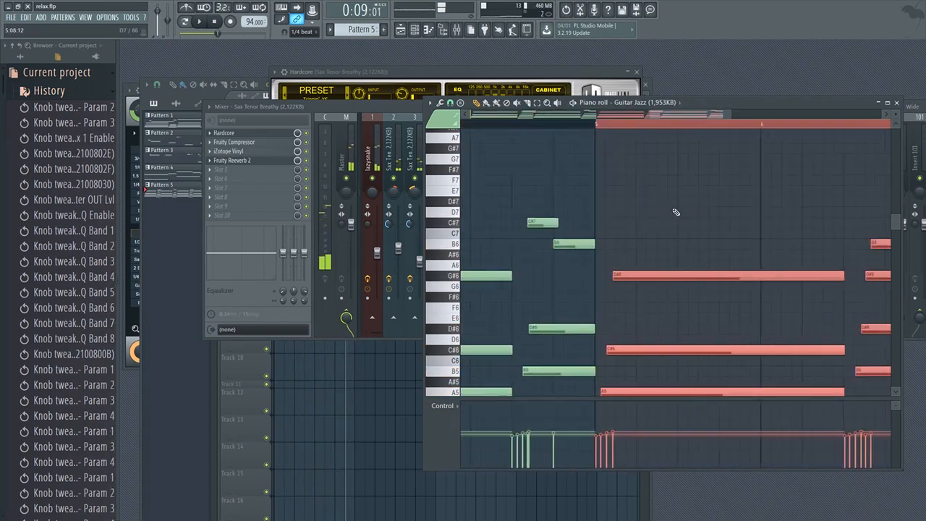
pyautogui.scroll(3, 526, 273)
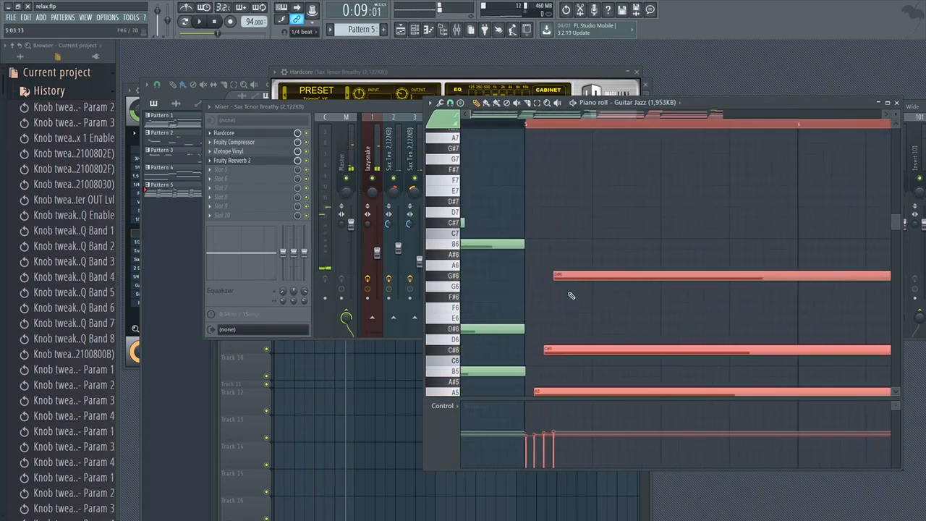
# Align the duplicated Guitar Jazz chords with the start of bar 5, turn piano-roll snapping off and deselect the notes.
pyautogui.scroll(-4, 531, 217)
pyautogui.moveTo(521, 299); pyautogui.dragTo(526, 299)
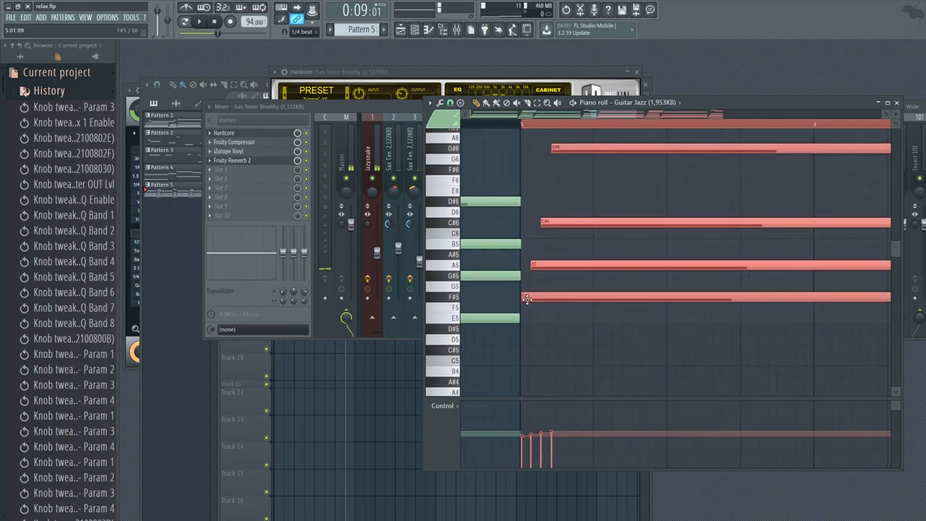
pyautogui.click(450, 103)
pyautogui.click(466, 149)
pyautogui.keyDown('ctrl'); pyautogui.click(566, 166); pyautogui.keyUp('ctrl')
pyautogui.scroll(-4, 565, 166)
pyautogui.scroll(3, 505, 165)
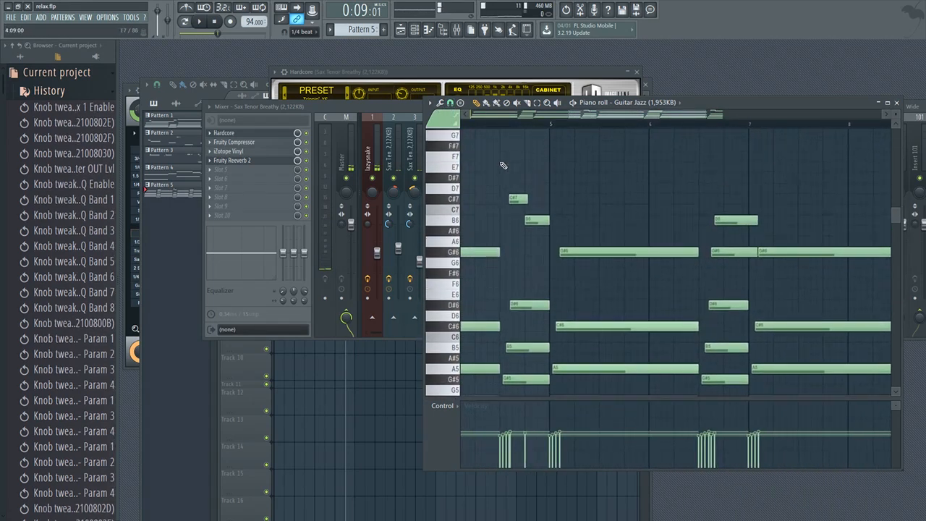
pyautogui.scroll(5, 504, 166)
pyautogui.scroll(2, 546, 231)
# Shorten the B6 note before bar 5 and add a short note right behind it, trying A#6 and G#6 before settling on B6.
pyautogui.press('space')
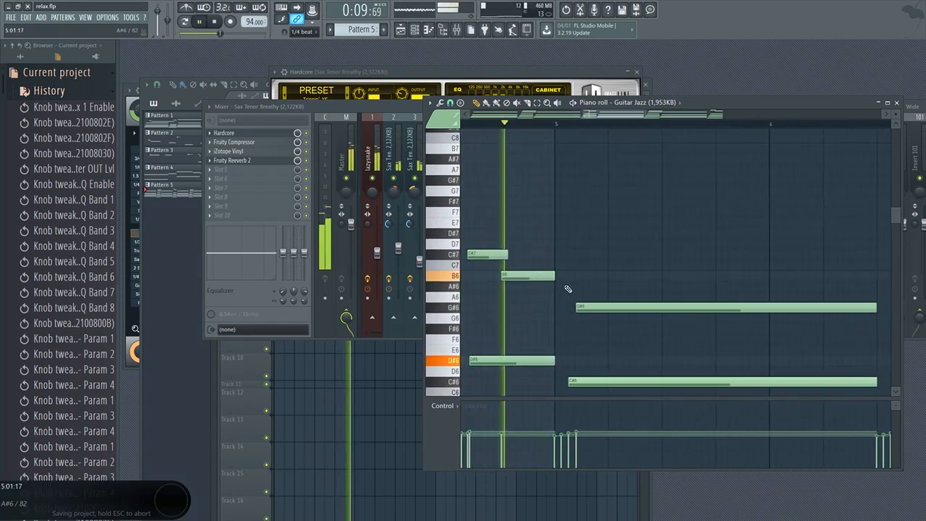
pyautogui.press('space')
pyautogui.moveTo(532, 280); pyautogui.dragTo(528, 280)
pyautogui.press('space')
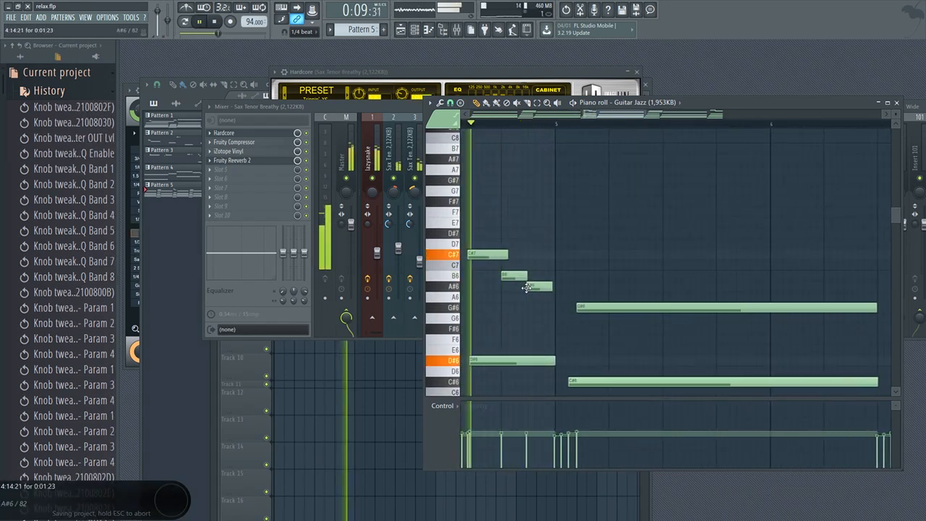
pyautogui.press('space')
pyautogui.click(538, 308)
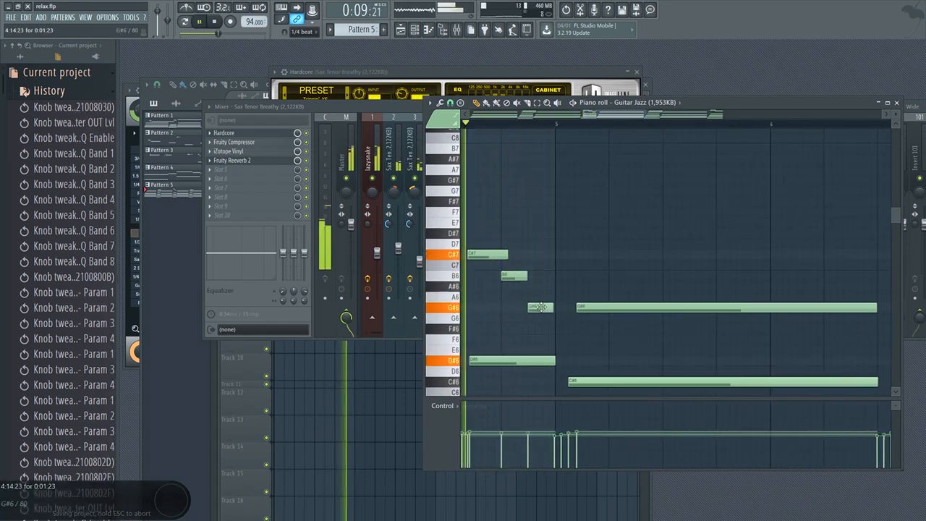
pyautogui.moveTo(540, 307); pyautogui.dragTo(541, 275)
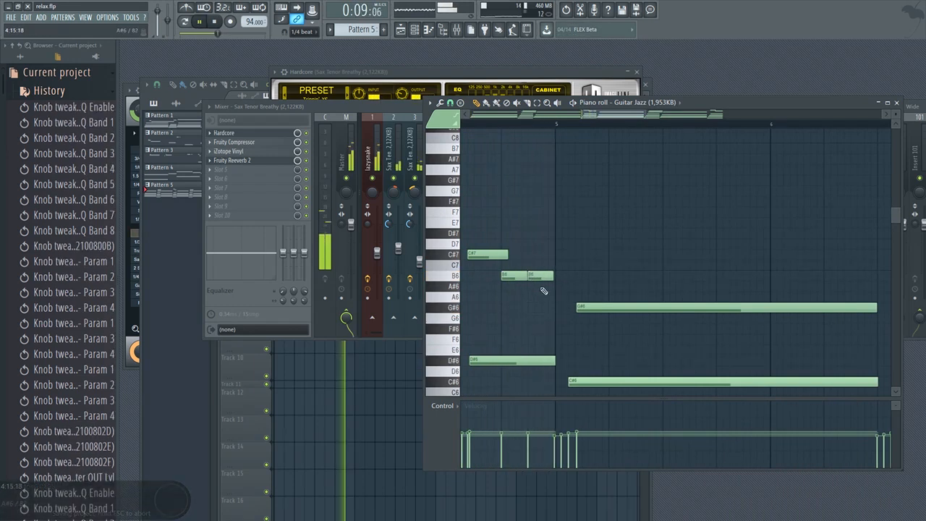
# Replace the long G#6 note at bar 5 with short G#6, F#6 and G#6 melody notes and play the phrase.
pyautogui.moveTo(577, 307); pyautogui.dragTo(581, 334)
pyautogui.click(608, 307)
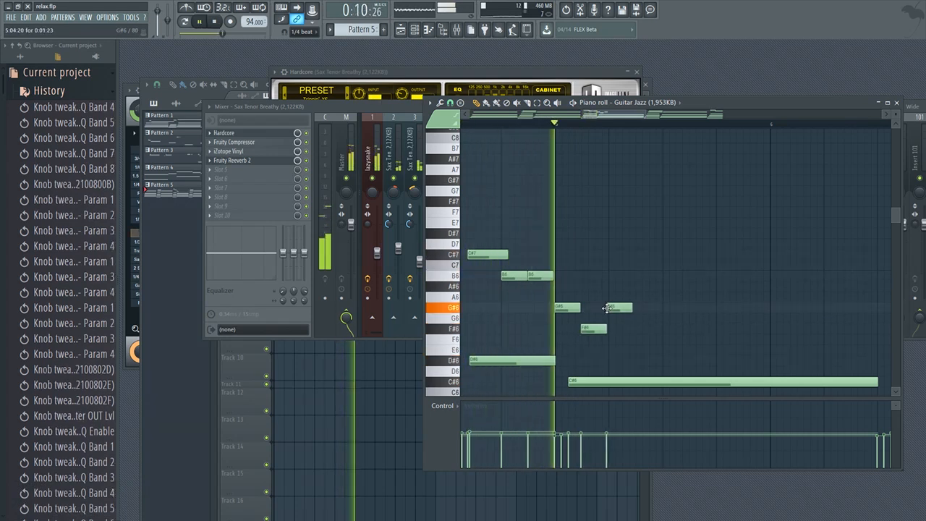
pyautogui.moveTo(474, 124); pyautogui.dragTo(418, 124)
pyautogui.press('space')
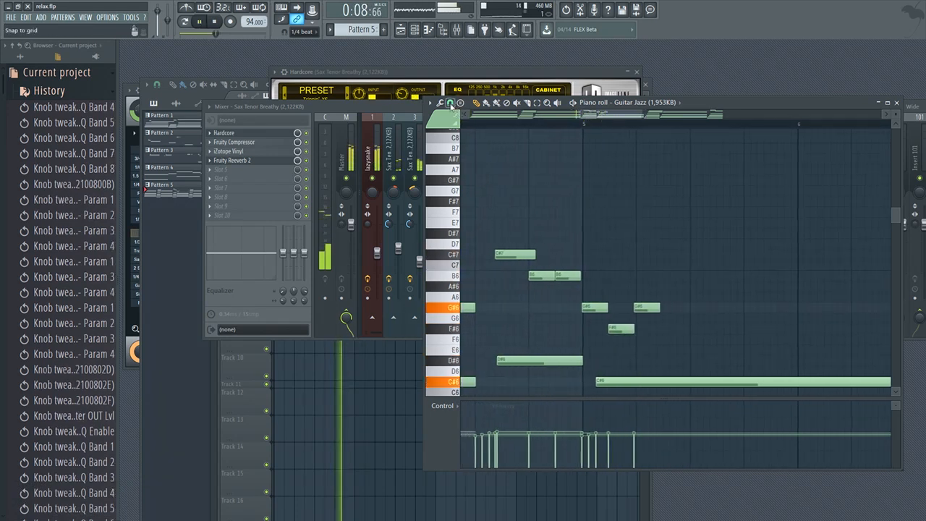
# Change the piano-roll snap resolution and turn on the metronome for playing the new phrase.
pyautogui.click(450, 103)
pyautogui.click(469, 232)
pyautogui.scroll(-2, 549, 162)
pyautogui.scroll(-2, 549, 163)
pyautogui.press('space')
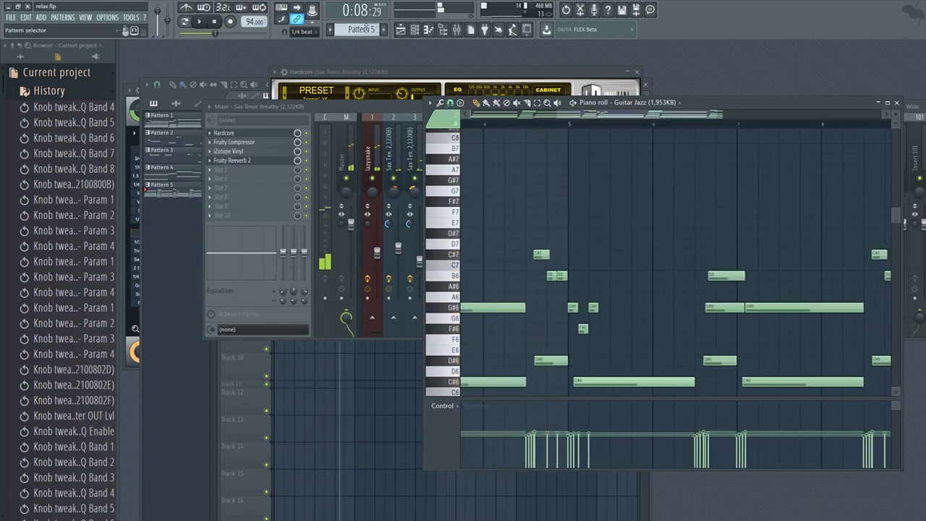
pyautogui.scroll(3, 539, 218)
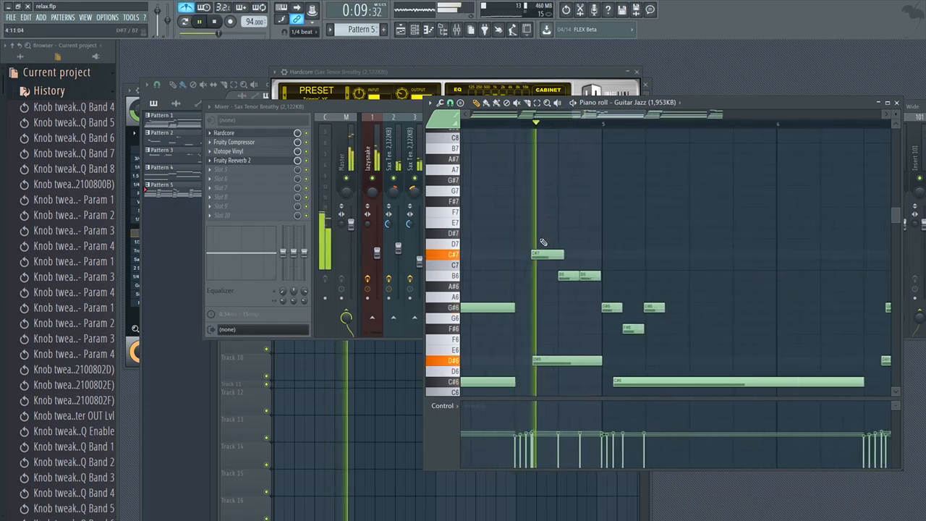
pyautogui.scroll(-2, 465, 131)
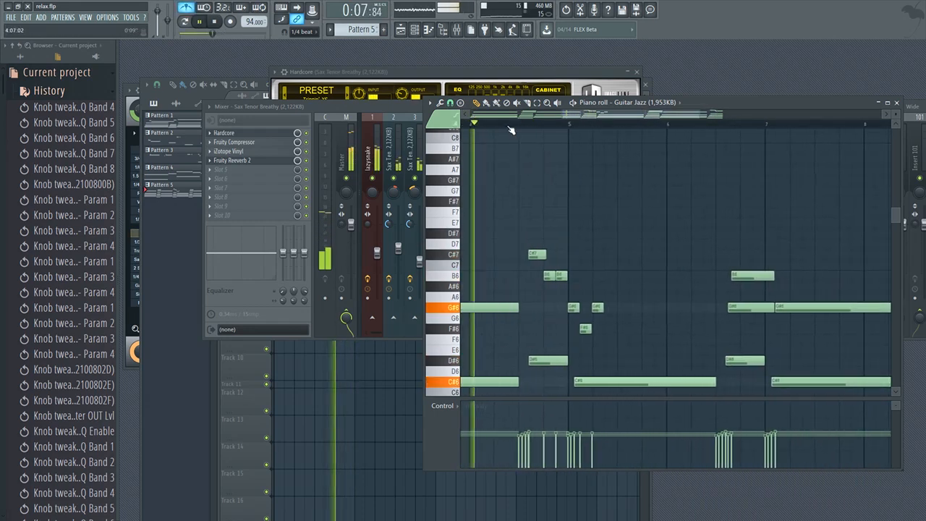
# Examine the timing of the melody notes around bar 5 against the metronome, starting playback at bar 3.
pyautogui.scroll(-3, 488, 130)
pyautogui.press('space')
pyautogui.scroll(-1, 606, 182)
pyautogui.scroll(4, 522, 157)
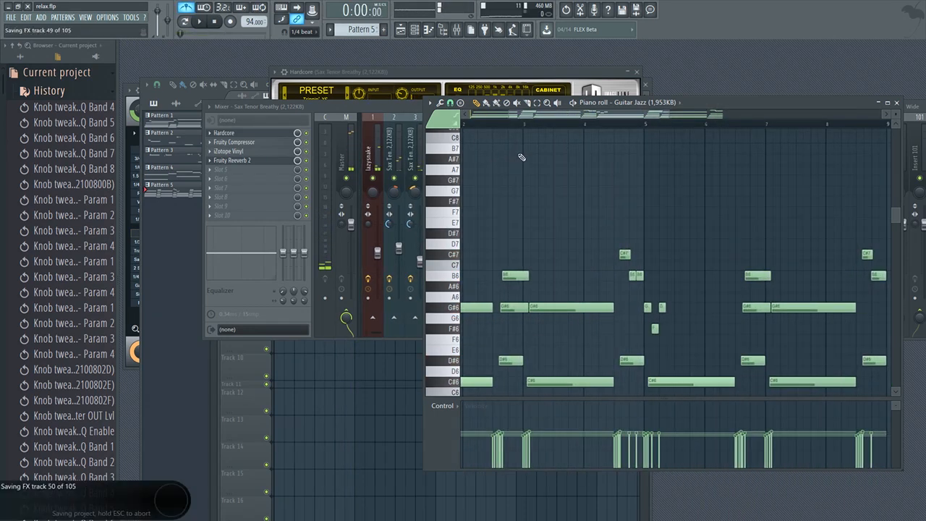
pyautogui.click(531, 126)
pyautogui.press('space')
pyautogui.scroll(2, 556, 229)
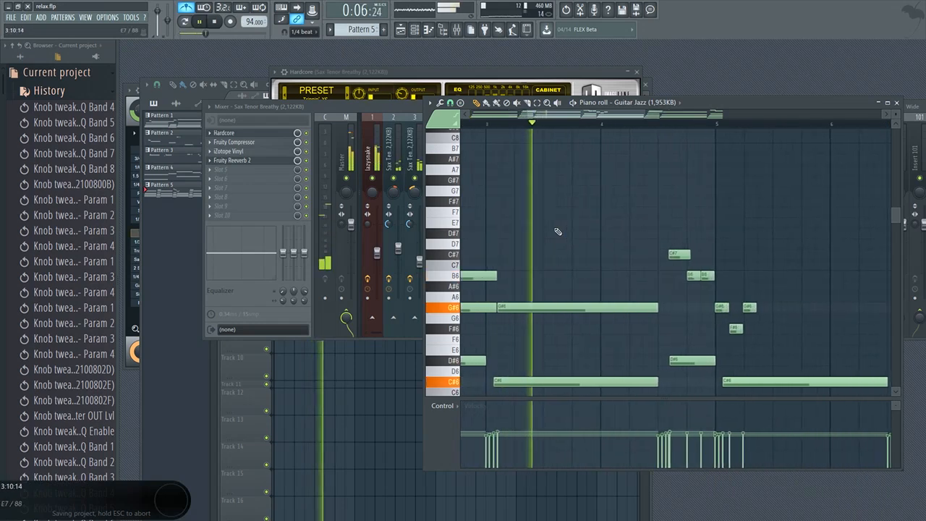
pyautogui.scroll(-2, 552, 213)
pyautogui.scroll(1, 578, 217)
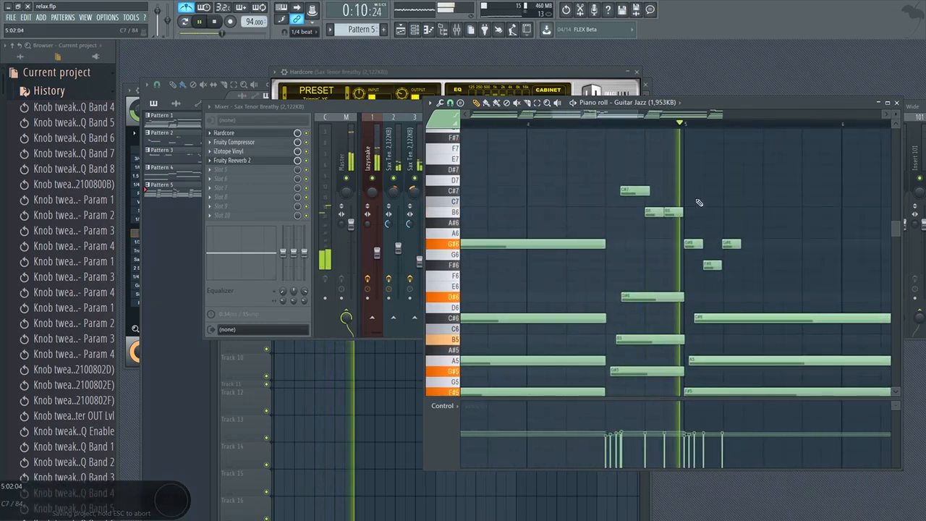
pyautogui.press('space')
pyautogui.press('space')
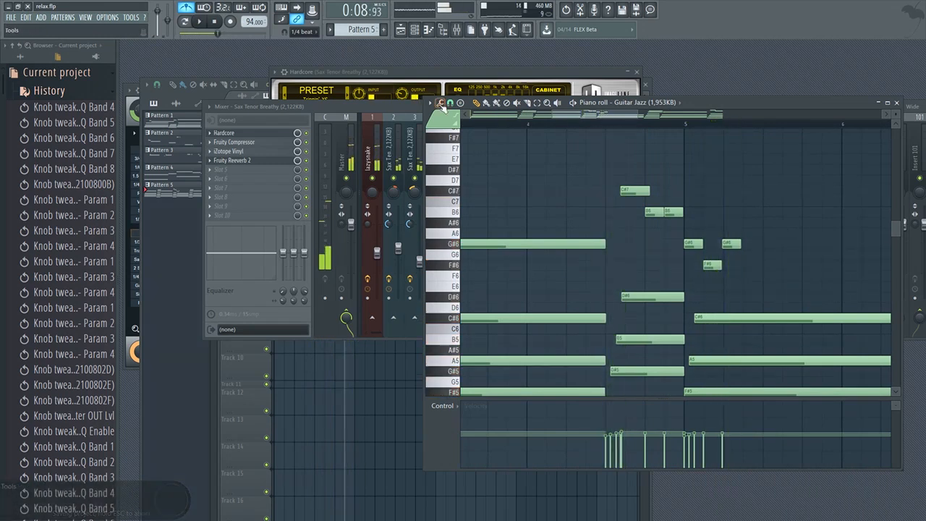
# Set piano-roll snapping to 1/3 beat and delete the second B6 note and the short G#6 at bar 5.
pyautogui.click(450, 103)
pyautogui.click(470, 230)
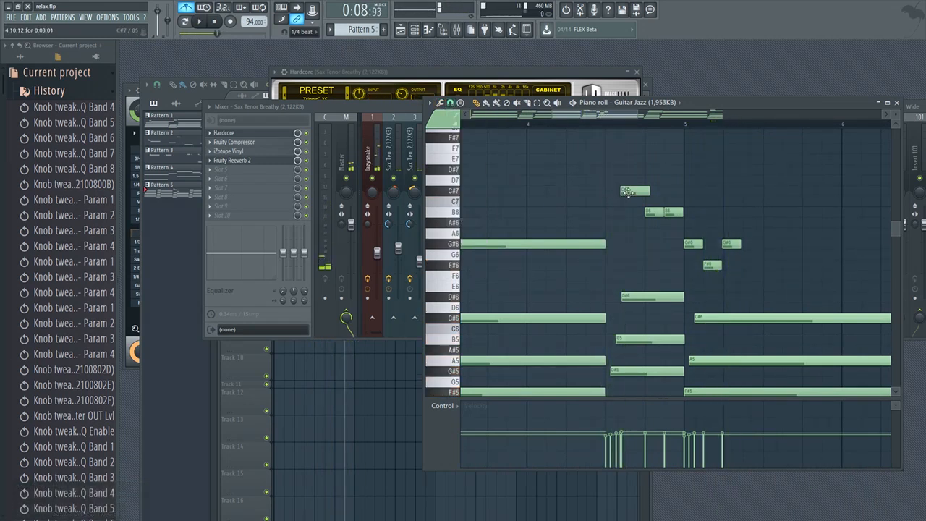
pyautogui.press('space')
pyautogui.rightClick(654, 212)
pyautogui.press('space')
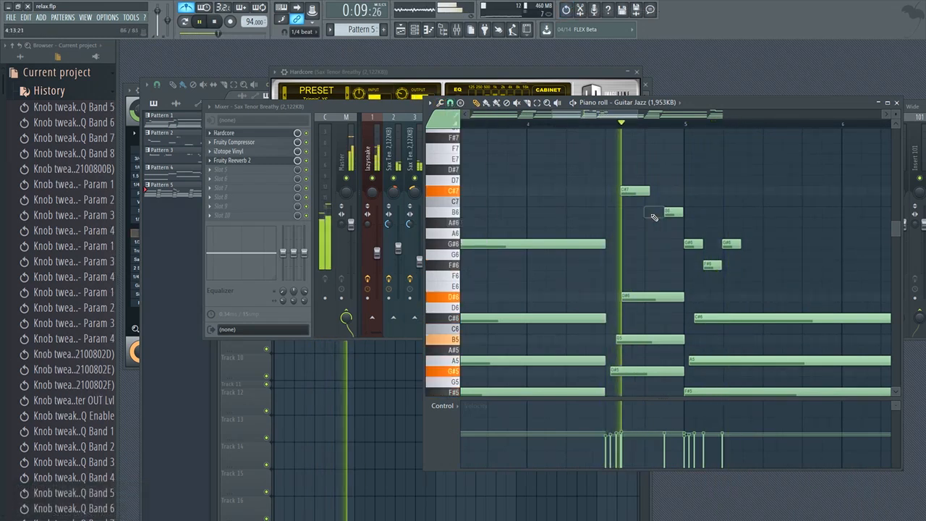
pyautogui.rightClick(669, 212)
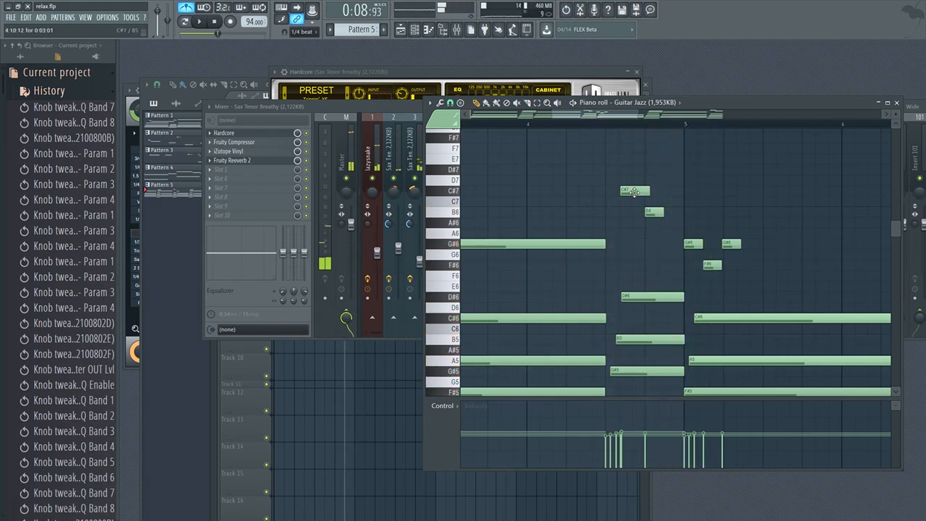
pyautogui.rightClick(689, 242)
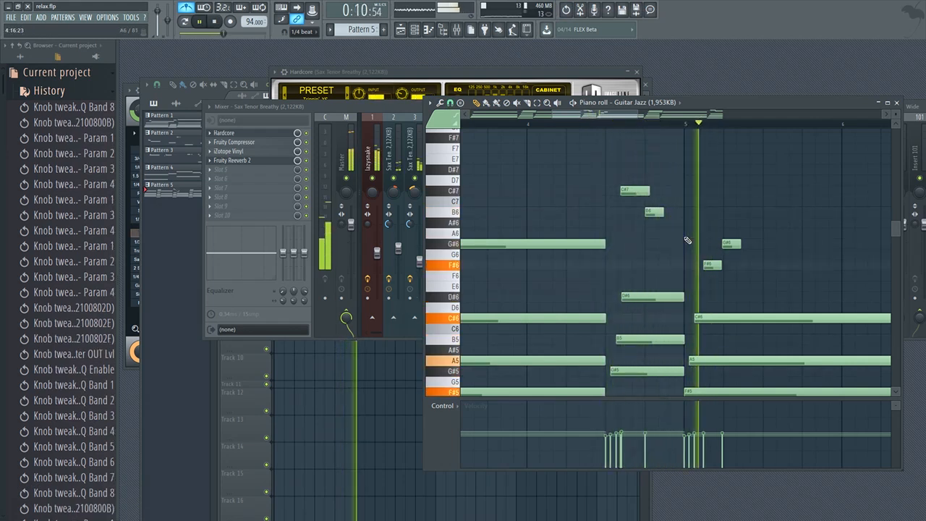
# Shift the C#7 and B6 notes a third of a beat earlier and add G#6 and B6 notes leading into bar 5.
pyautogui.hotkey('ctrl', 'z')
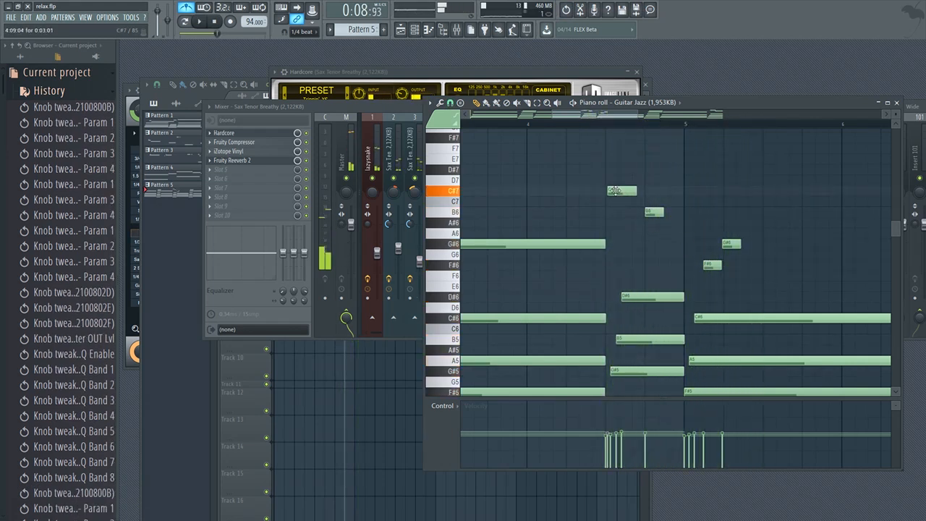
pyautogui.press('space')
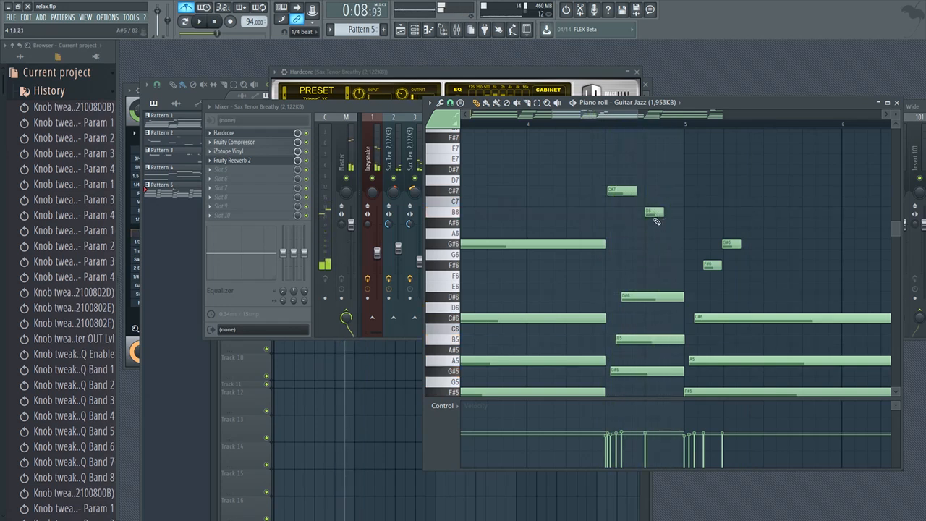
pyautogui.moveTo(656, 220); pyautogui.dragTo(643, 221)
pyautogui.press('space')
pyautogui.press('space')
pyautogui.press('space')
pyautogui.click(658, 233)
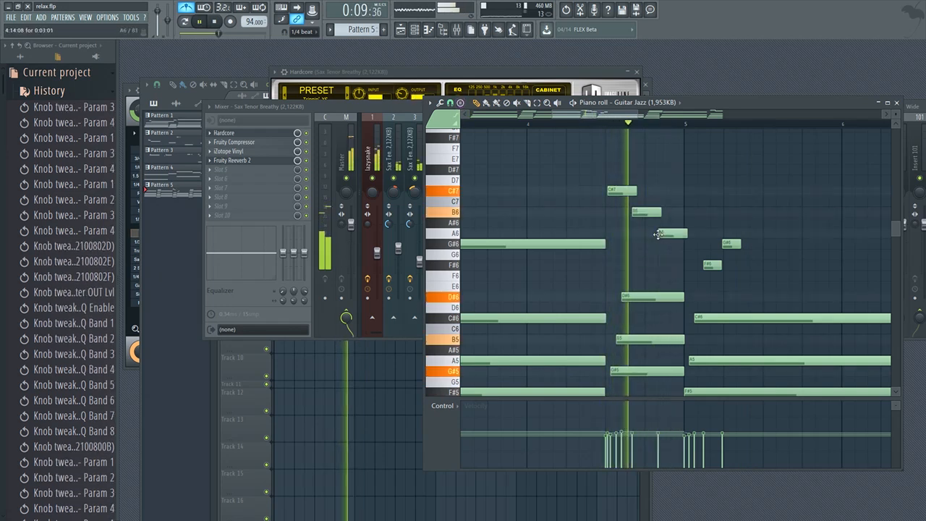
pyautogui.moveTo(664, 235); pyautogui.dragTo(663, 245)
pyautogui.press('space')
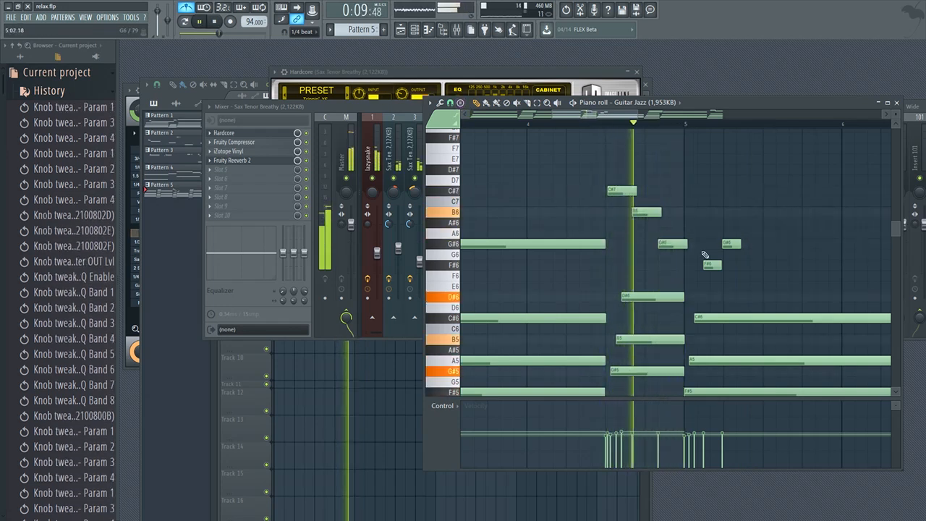
pyautogui.click(674, 212)
pyautogui.press('space')
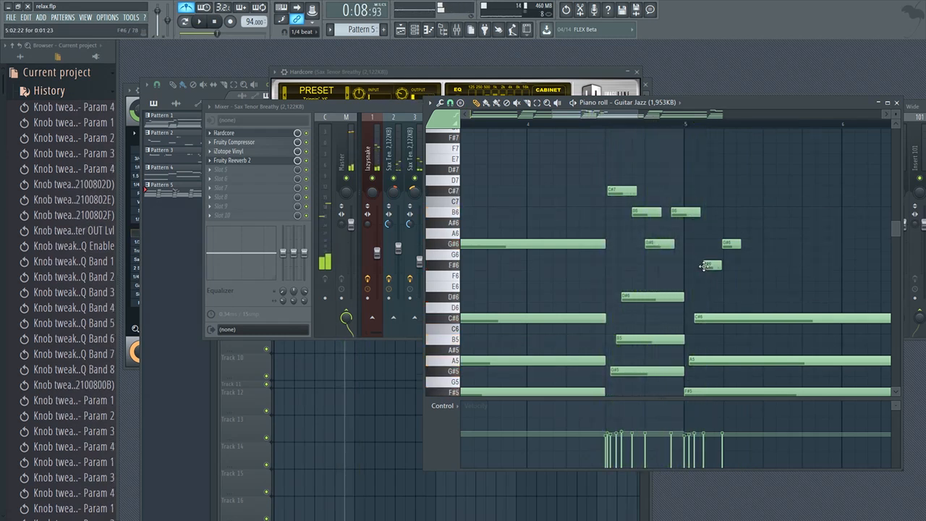
# Add a G#6 at bar 5, lengthen the last G#6, and replace the short F#6 with a longer one using 1/2 beat snapping.
pyautogui.moveTo(703, 262); pyautogui.dragTo(767, 244)
pyautogui.press('space')
pyautogui.press('space')
pyautogui.rightClick(716, 266)
pyautogui.press('space')
pyautogui.click(450, 103)
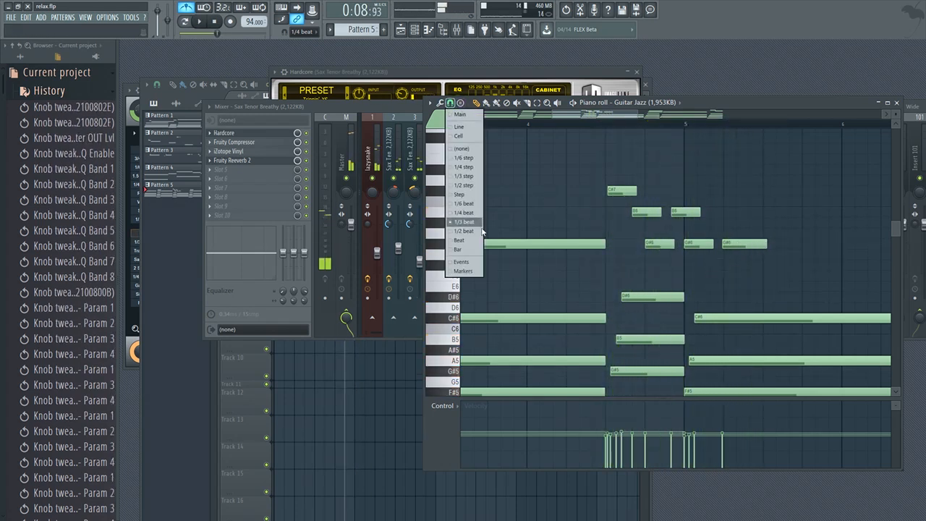
pyautogui.click(471, 215)
pyautogui.press('space')
pyautogui.click(707, 265)
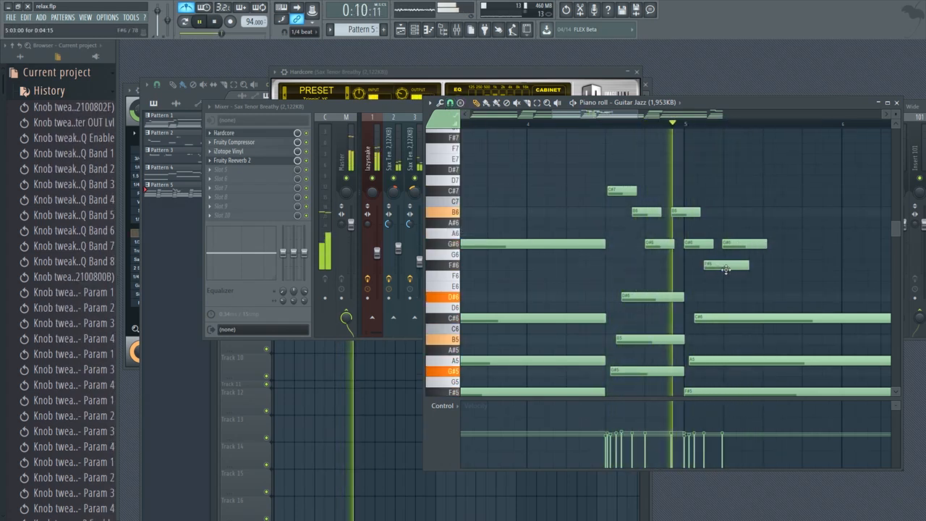
# Turn off snapping and the metronome, and delete the B6 note that overlaps the start of bar 5.
pyautogui.click(450, 103)
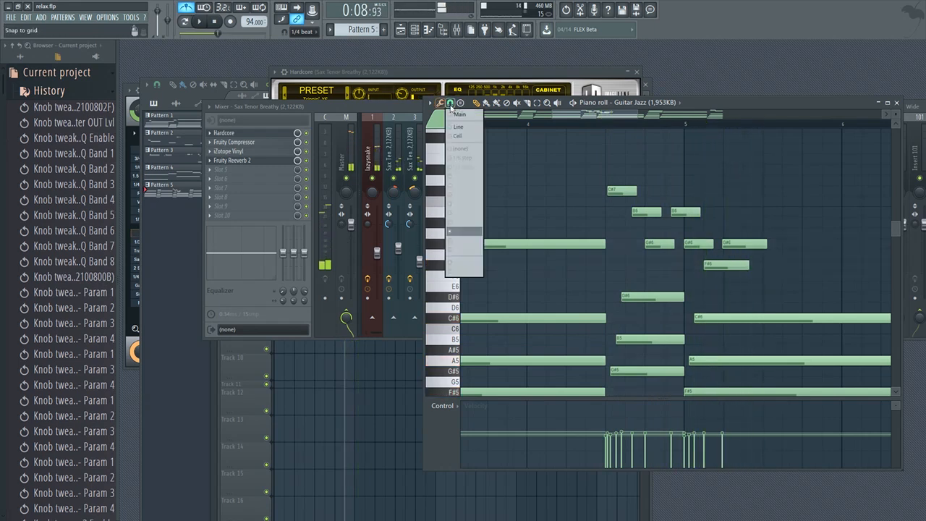
pyautogui.click(457, 149)
pyautogui.scroll(2, 628, 190)
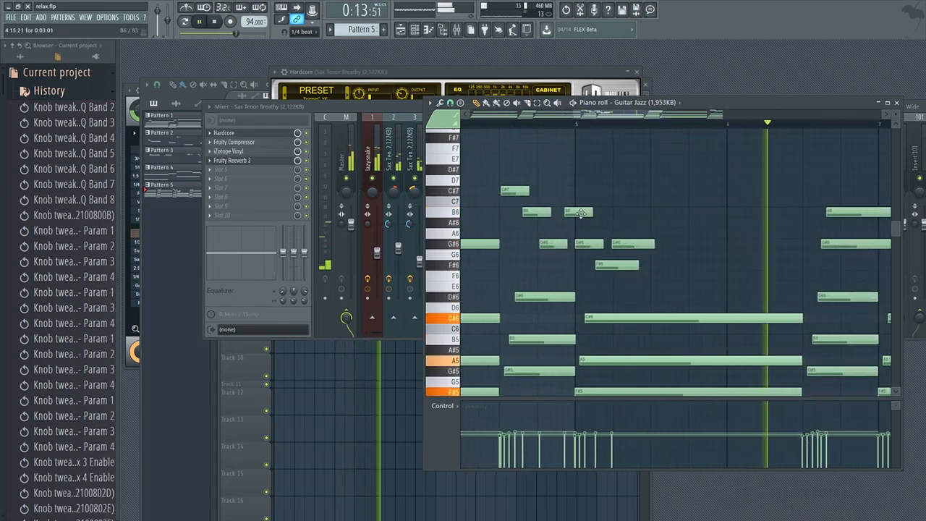
pyautogui.rightClick(583, 214)
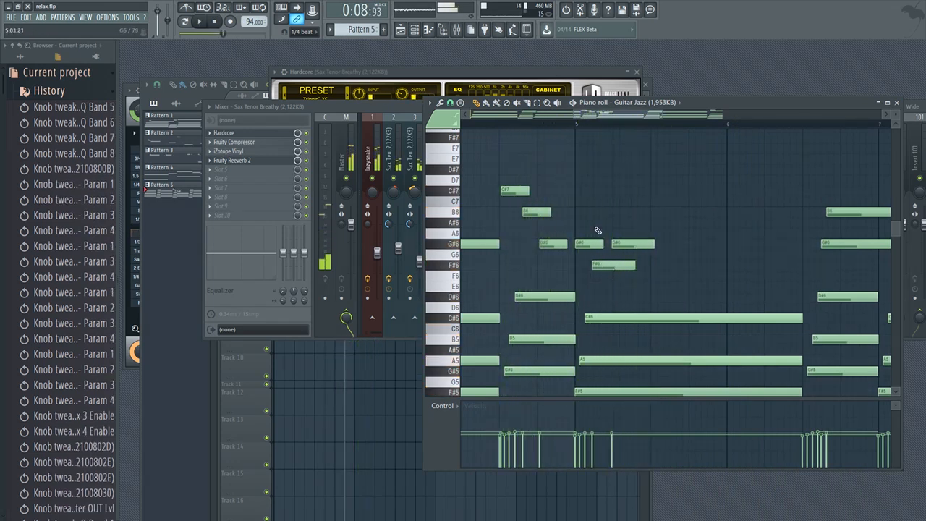
# Reposition the final G#6 to overlap the F#6, deleting the extra G#6 copy and the G#6 at bar 5.
pyautogui.scroll(3, 581, 129)
pyautogui.moveTo(616, 266); pyautogui.dragTo(696, 252)
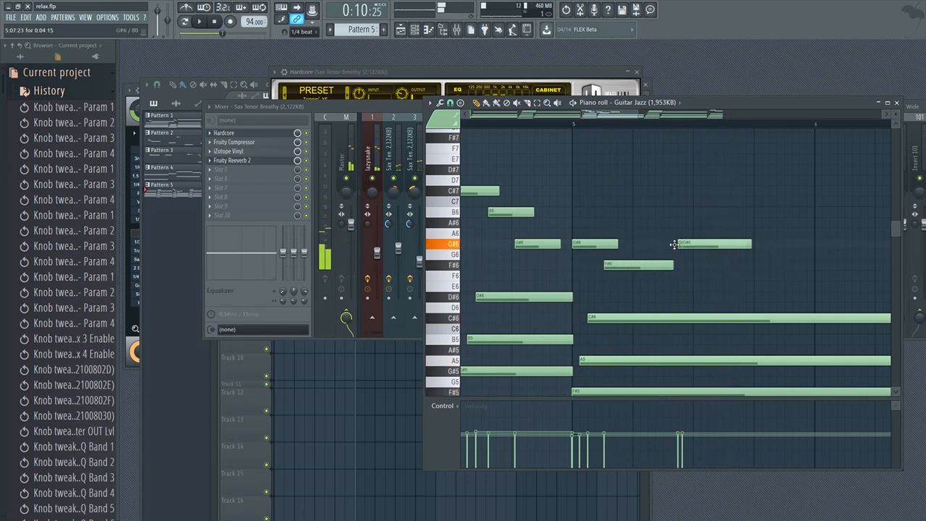
pyautogui.rightClick(701, 242)
pyautogui.press('space')
pyautogui.rightClick(606, 248)
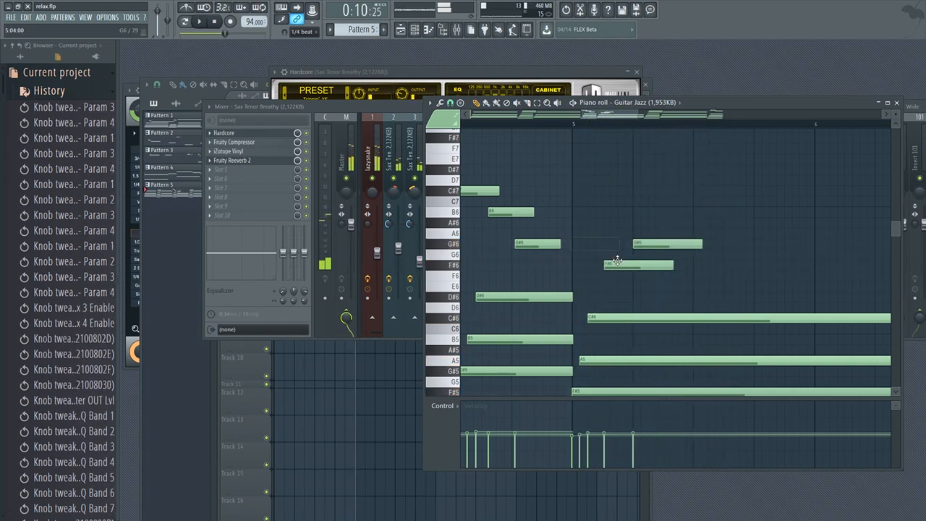
pyautogui.press('space')
# Save the project and play back the edited Guitar Jazz melody around bar 5.
pyautogui.hotkey('ctrl', 's')
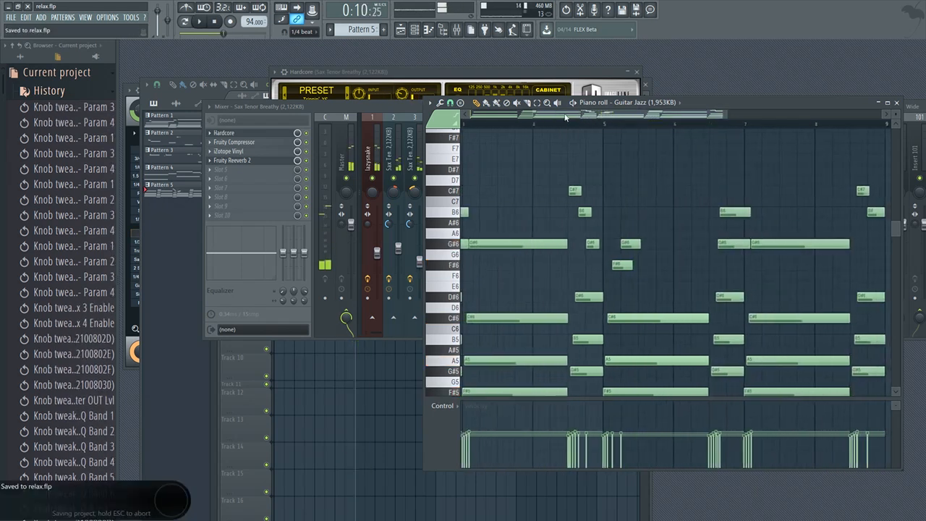
pyautogui.scroll(1, 601, 183)
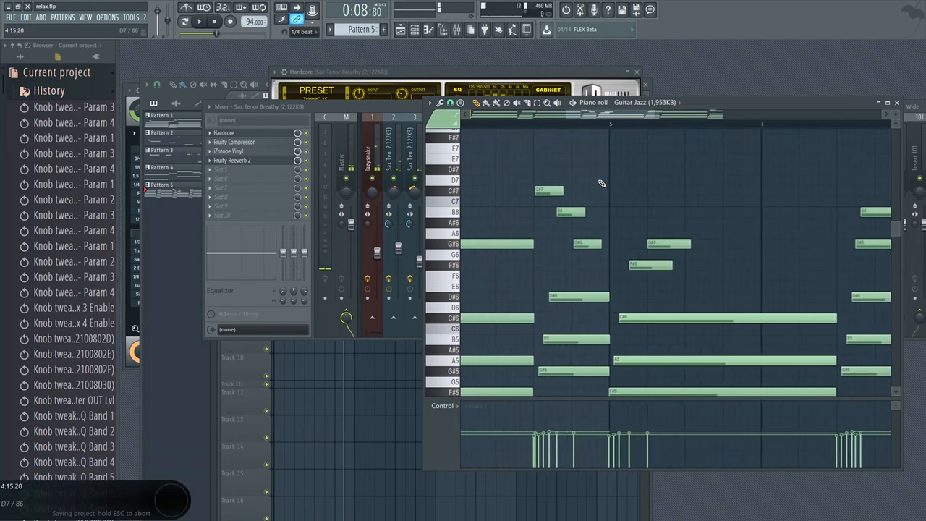
pyautogui.press('space')
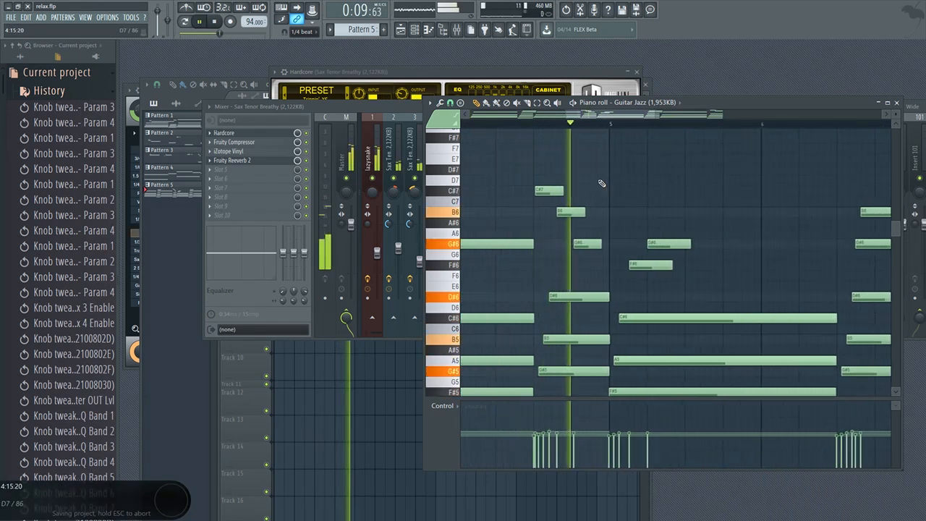
pyautogui.scroll(-4, 627, 175)
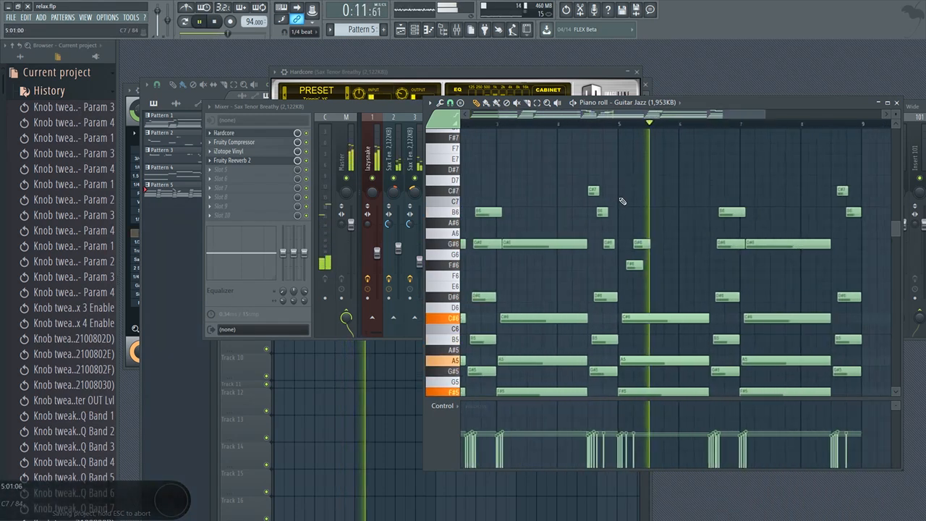
# Lengthen the G#6 overlapping the F#6 after bar 5 until it ends just past bar 6, and play back the phrase.
pyautogui.scroll(3, 643, 253)
pyautogui.press('space')
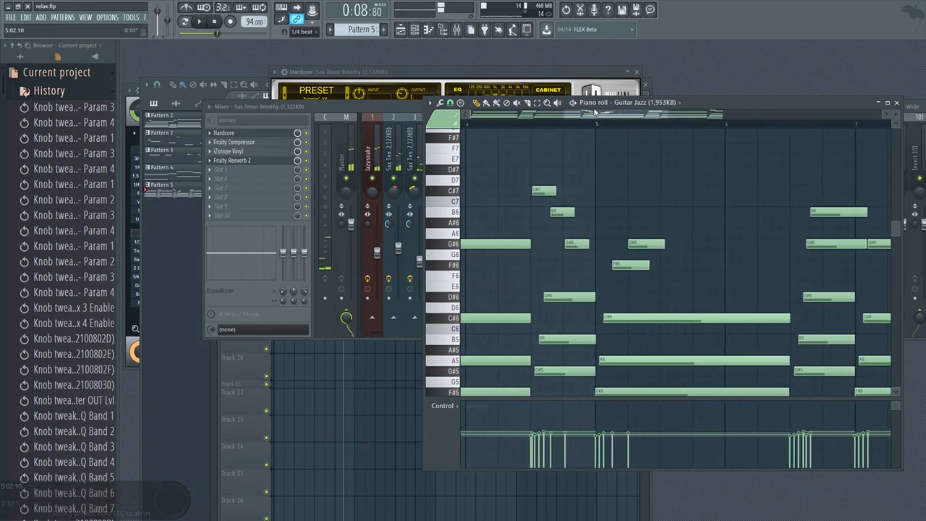
pyautogui.press('space')
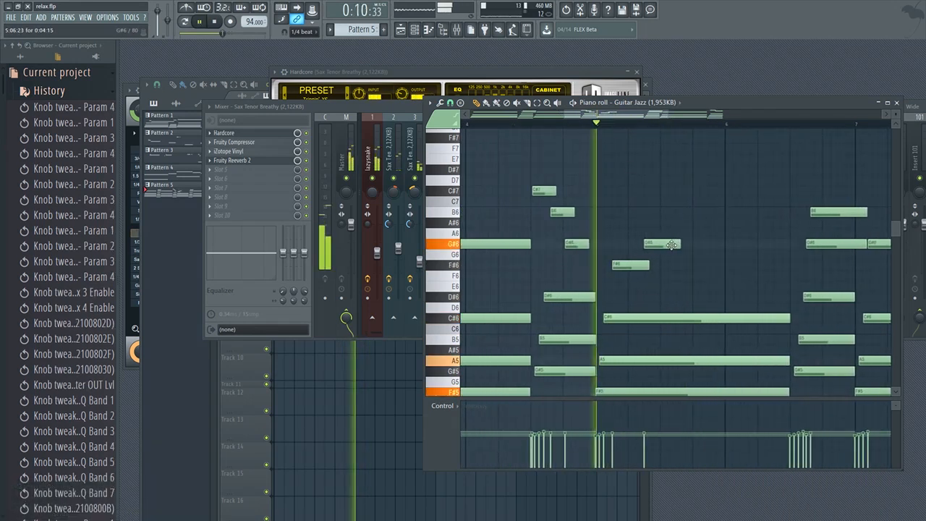
pyautogui.press('space')
pyautogui.moveTo(671, 244); pyautogui.dragTo(736, 245)
pyautogui.press('space')
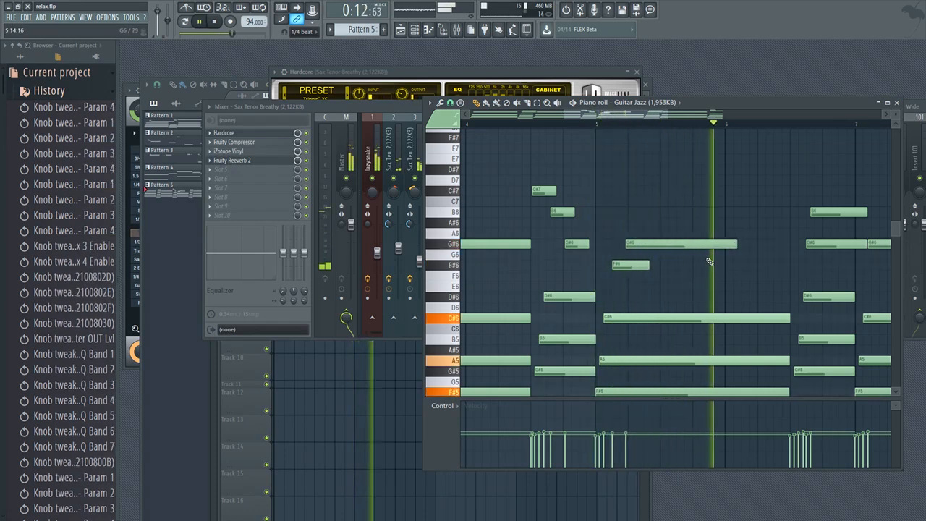
# Save the project and delete the C#7 and B6 melody notes just before bar 9.
pyautogui.hotkey('ctrl', 's')
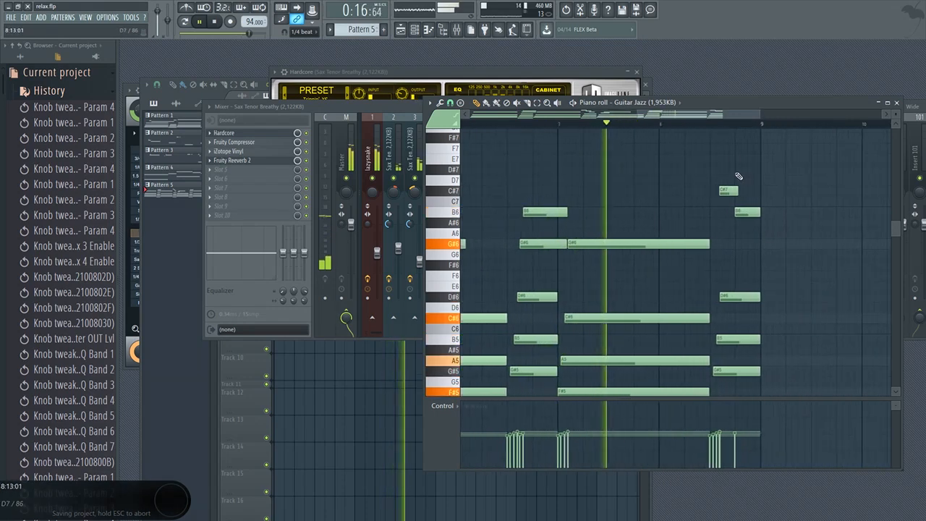
pyautogui.rightClick(729, 191)
pyautogui.rightClick(757, 211)
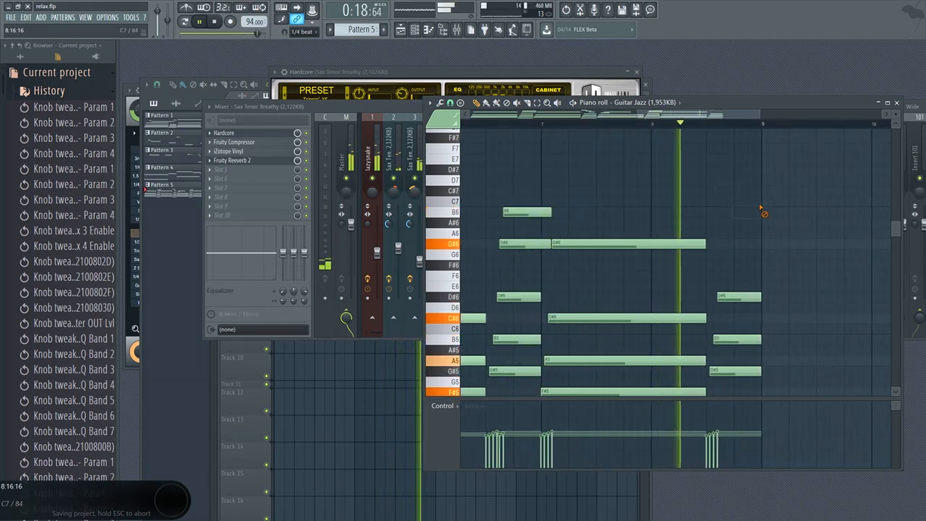
# Lower the volume of the Sax Tenor Breathy track on mixer insert 4 to about 21% (-23.8 dB).
pyautogui.click(396, 117)
pyautogui.click(443, 208)
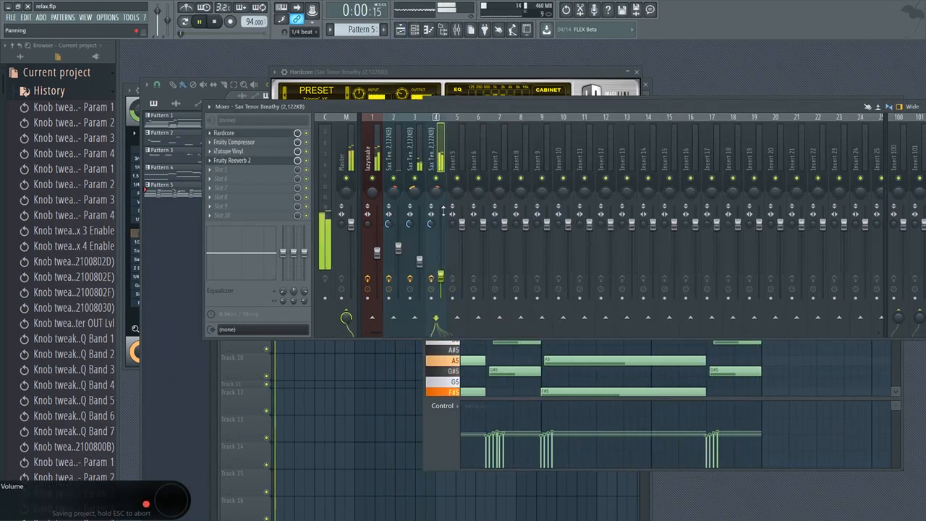
pyautogui.rightClick(440, 280)
pyautogui.click(440, 279)
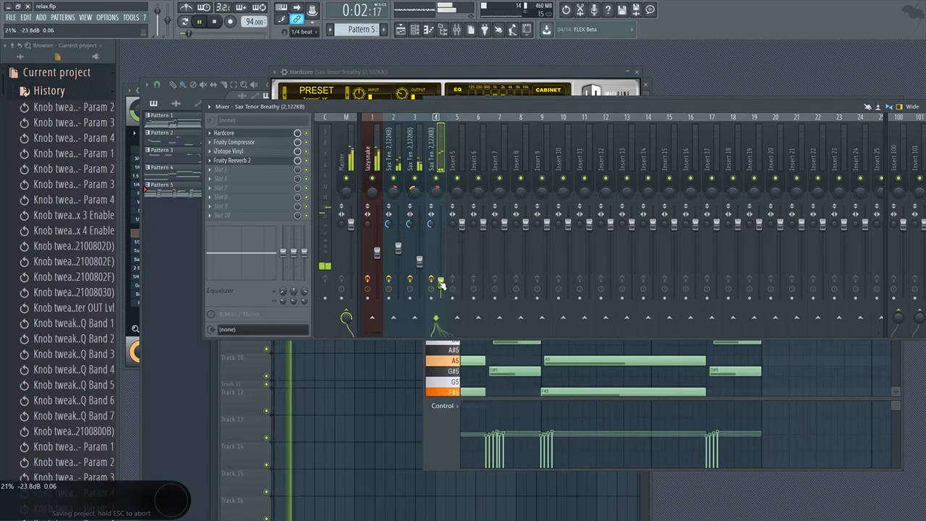
pyautogui.rightClick(439, 279)
pyautogui.click(472, 334)
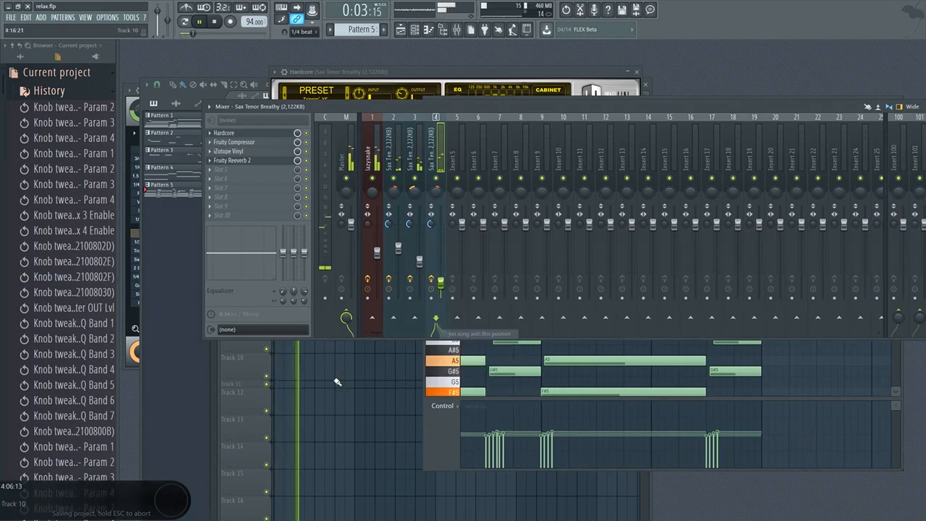
# Check the pattern arrangement in the playlist and return to the Sax Tenor Breathy tracks in the mixer.
pyautogui.click(246, 374)
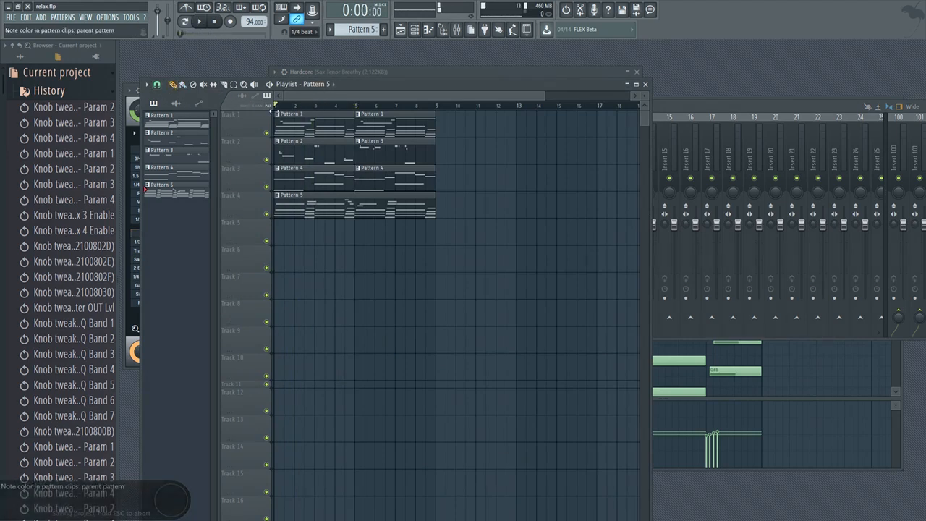
pyautogui.click(692, 159)
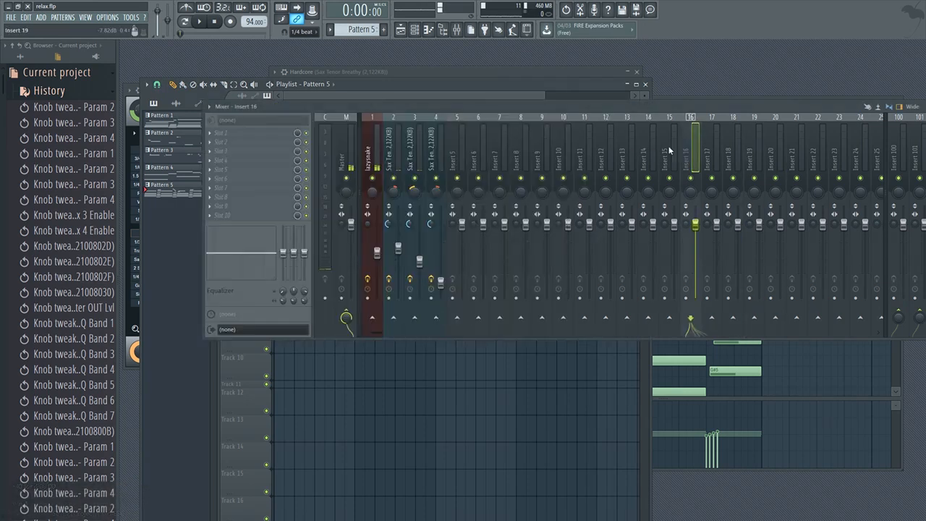
pyautogui.click(431, 163)
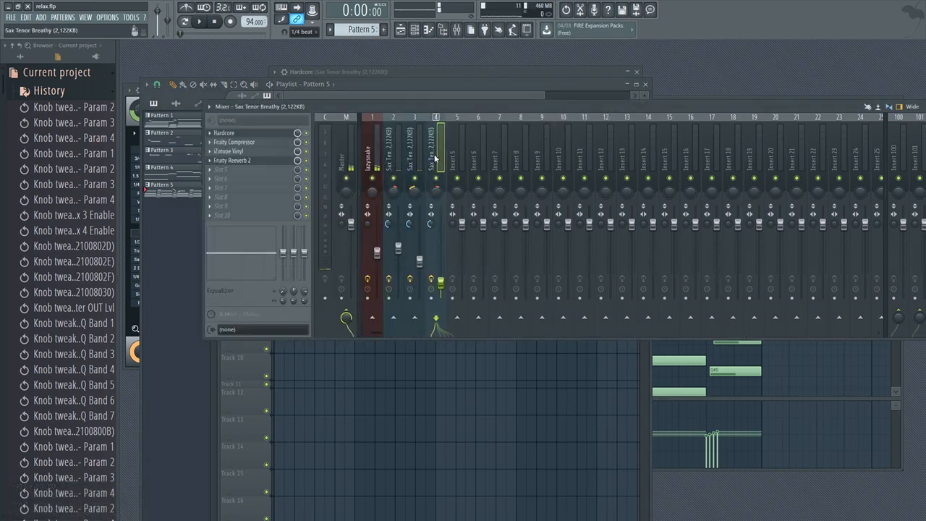
pyautogui.click(373, 158)
pyautogui.click(389, 164)
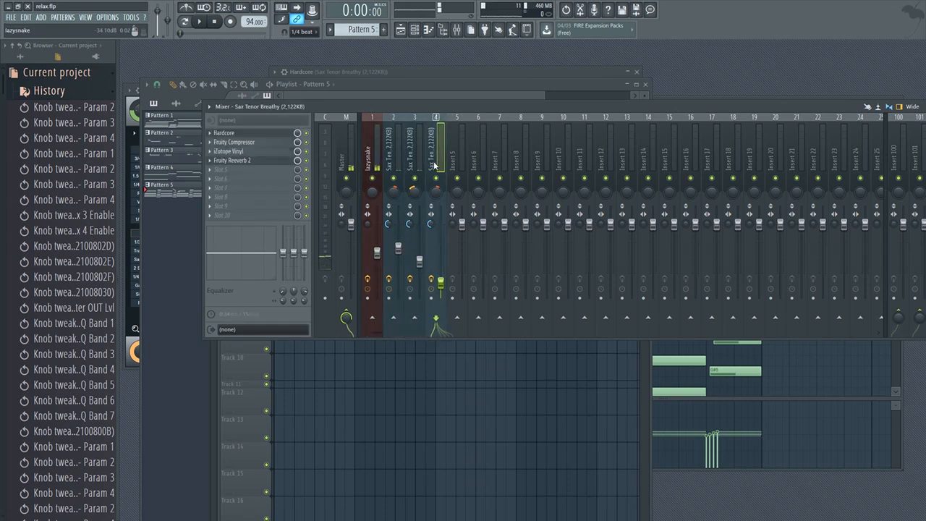
# Save the project and play the arrangement back from the start of the playlist.
pyautogui.click(413, 100)
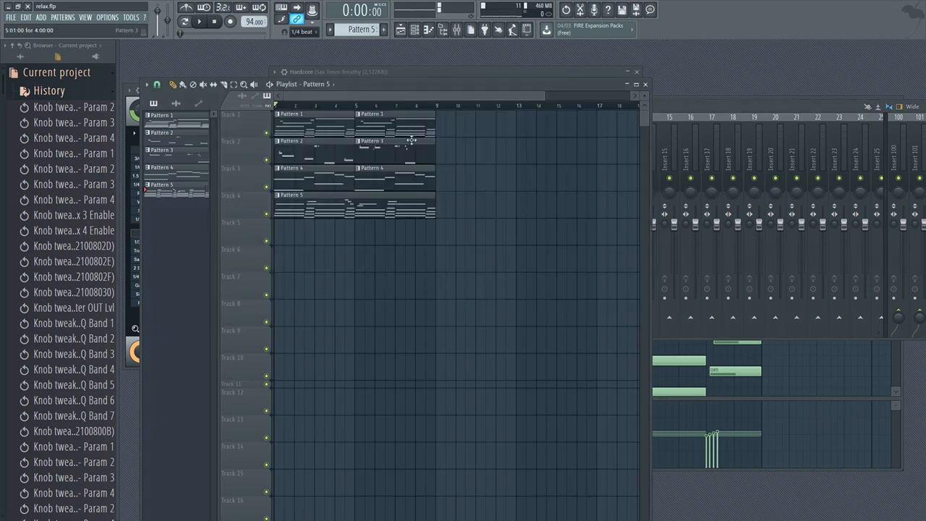
pyautogui.scroll(3, 278, 114)
pyautogui.hotkey('ctrl', 's')
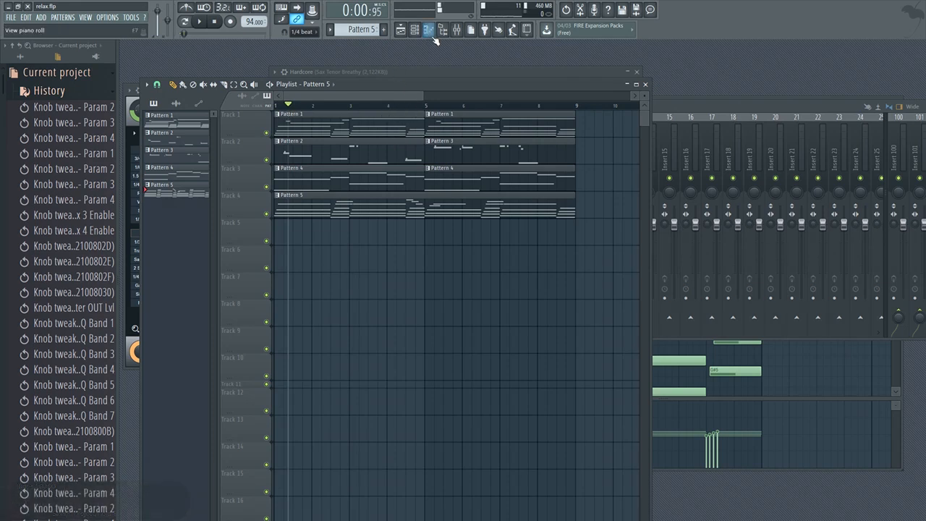
pyautogui.click(457, 32)
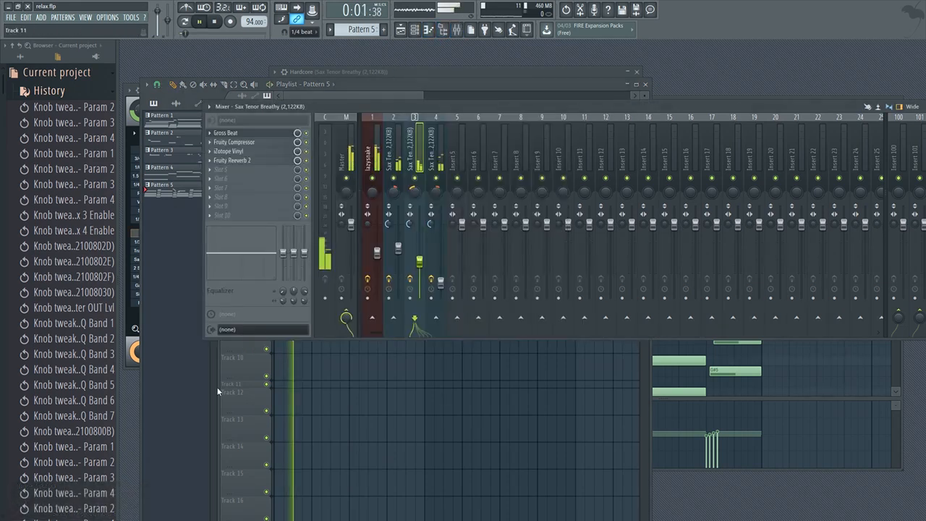
pyautogui.click(360, 92)
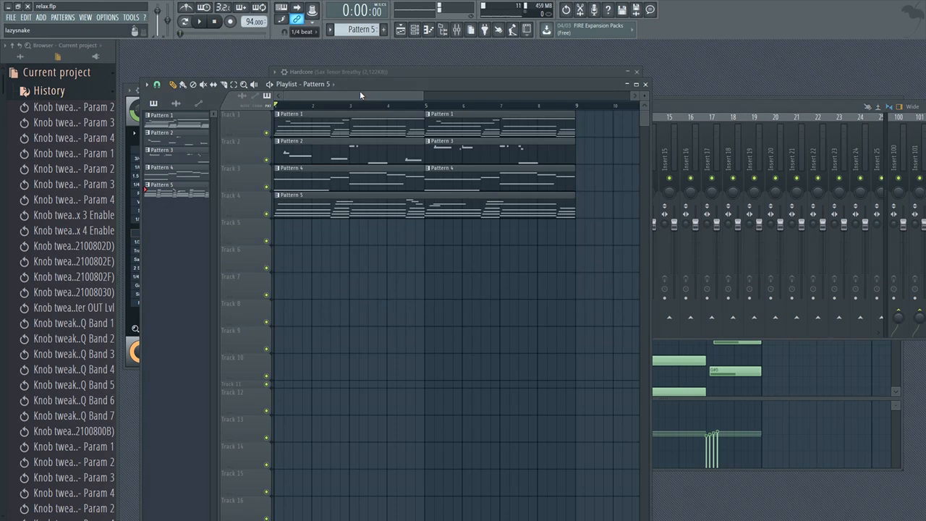
pyautogui.press('space')
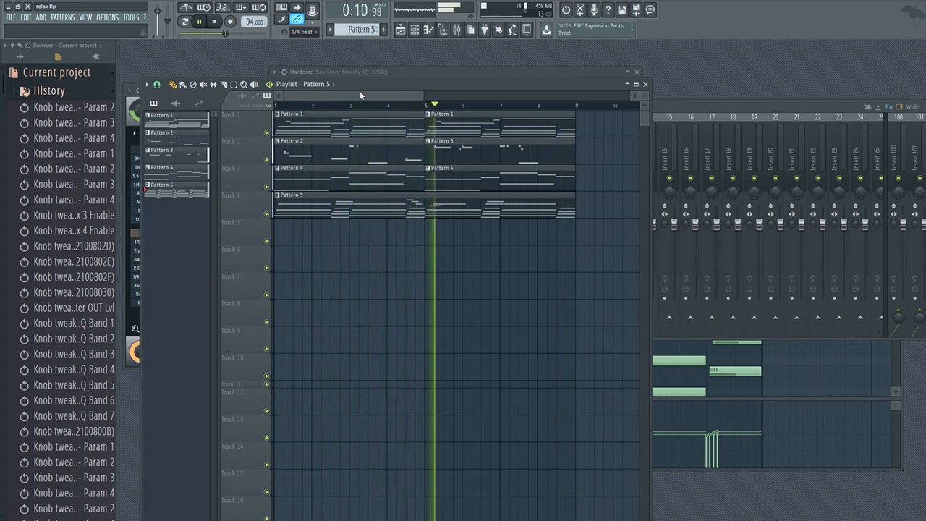
pyautogui.press('space')
# Create Pattern 6 and load the Bass Street soundfont from Favorite Soundfonts as a new channel.
pyautogui.click(19, 56)
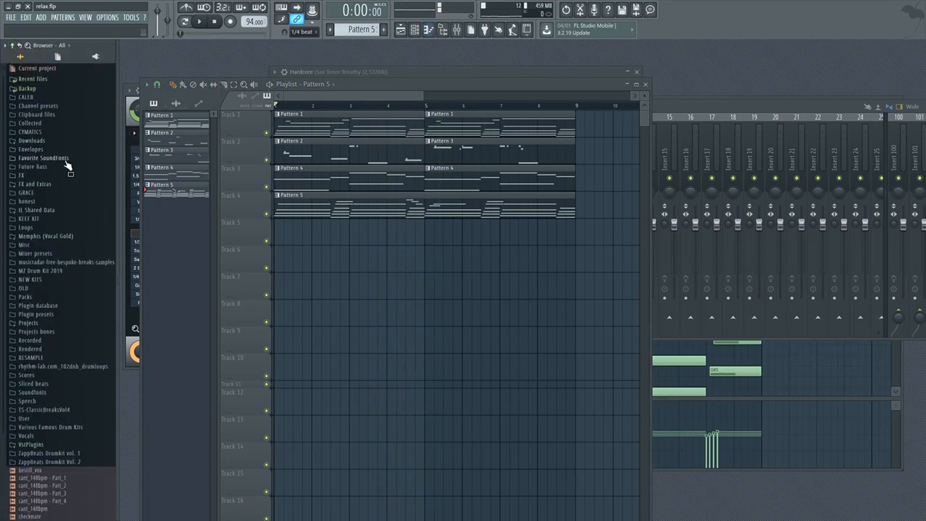
pyautogui.click(63, 159)
pyautogui.click(428, 29)
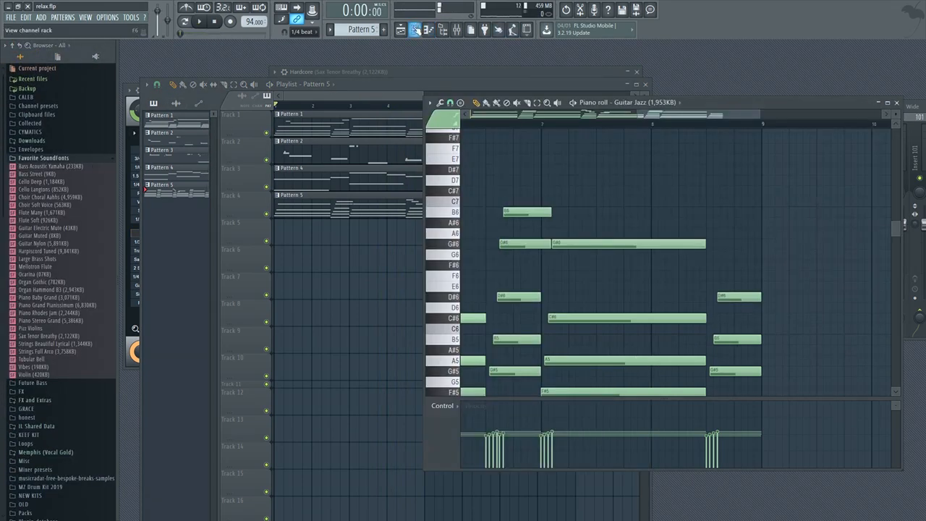
pyautogui.click(415, 29)
pyautogui.click(383, 30)
pyautogui.moveTo(84, 174); pyautogui.dragTo(85, 176)
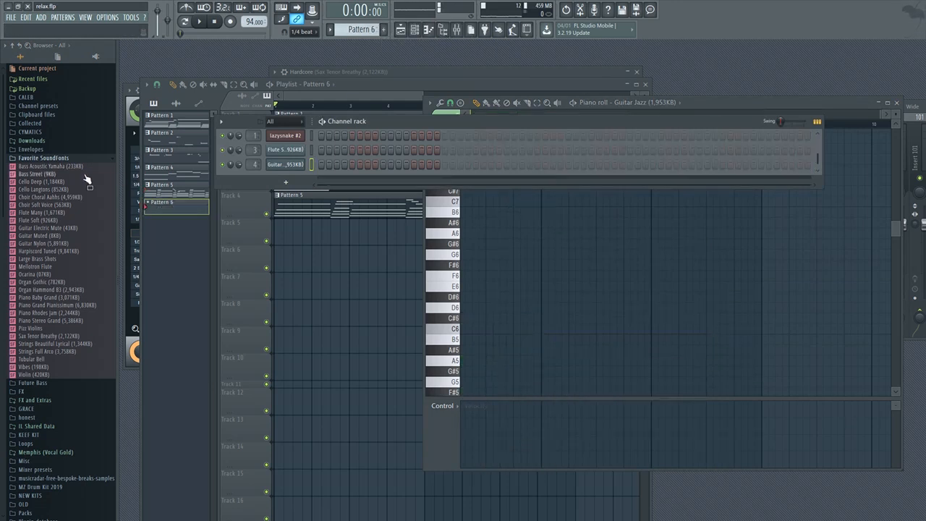
pyautogui.moveTo(281, 170); pyautogui.dragTo(280, 173)
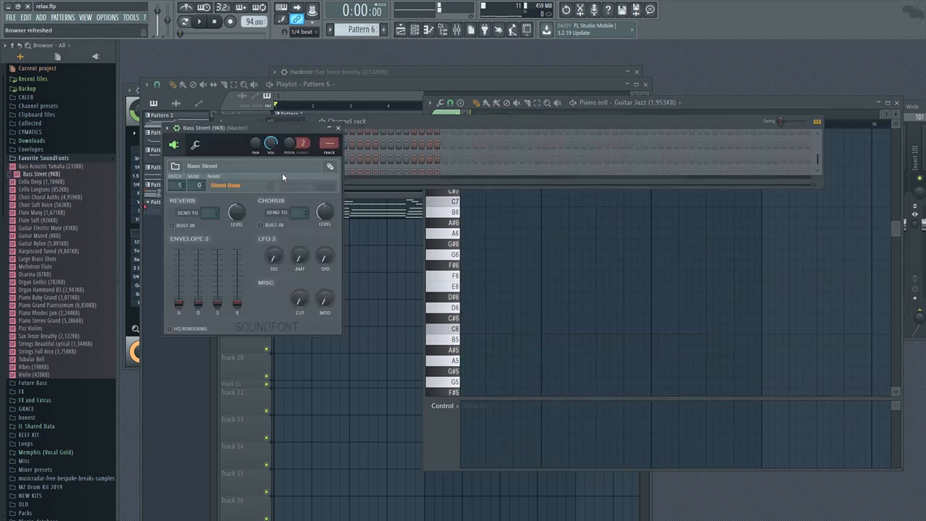
pyautogui.click(326, 142)
# Place a Pattern 6 clip on Track 5 of the playlist, starting at bar 1.
pyautogui.rightClick(296, 165)
pyautogui.click(324, 165)
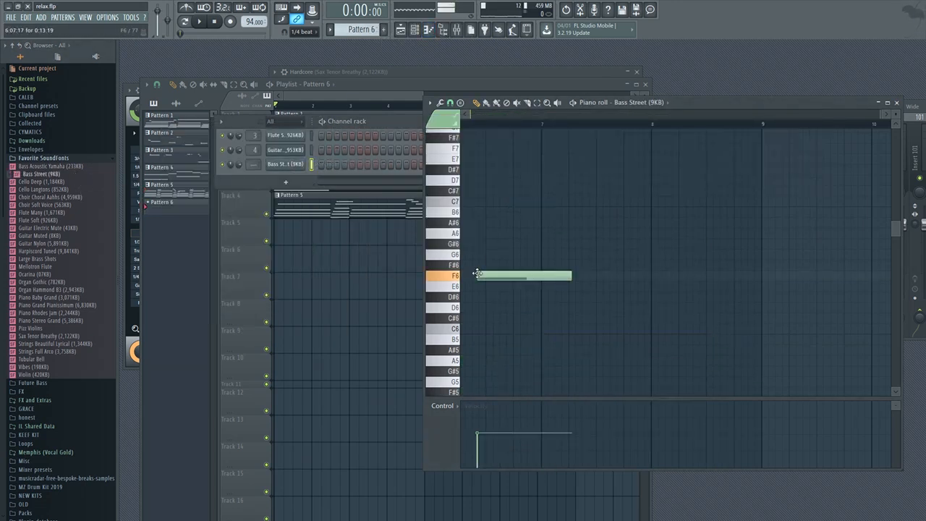
pyautogui.click(337, 234)
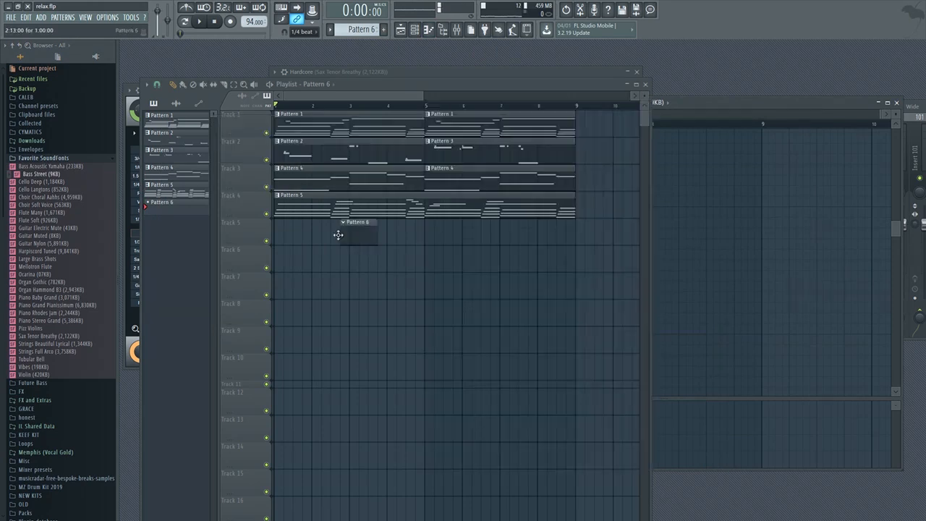
pyautogui.doubleClick(282, 185)
pyautogui.click(309, 239)
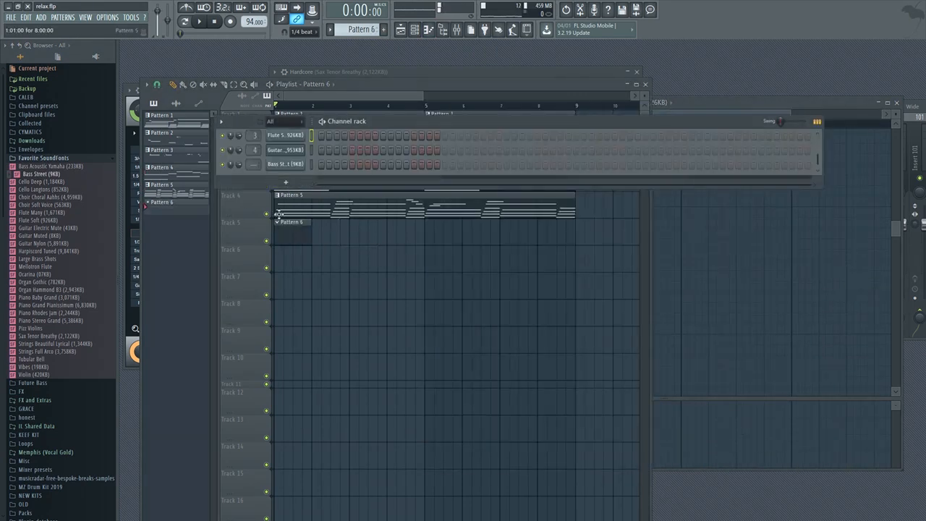
# Examine the lazysnake chords of Pattern 1 in the piano roll to find their root notes.
pyautogui.click(279, 214)
pyautogui.doubleClick(298, 133)
pyautogui.scroll(-5, 546, 283)
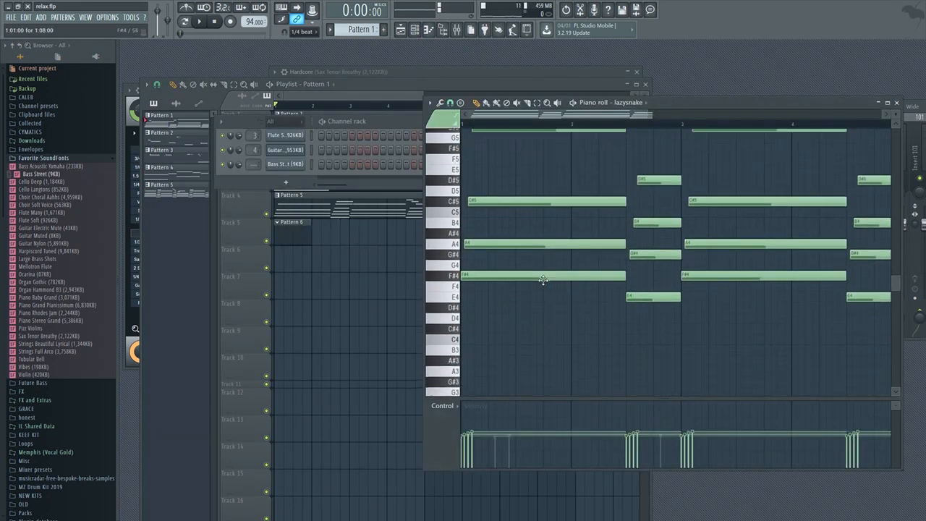
pyautogui.press('Escape')
# Open the Bass Street piano roll for Pattern 6 and audition its low F# keys.
pyautogui.doubleClick(281, 219)
pyautogui.doubleClick(298, 235)
pyautogui.rightClick(293, 169)
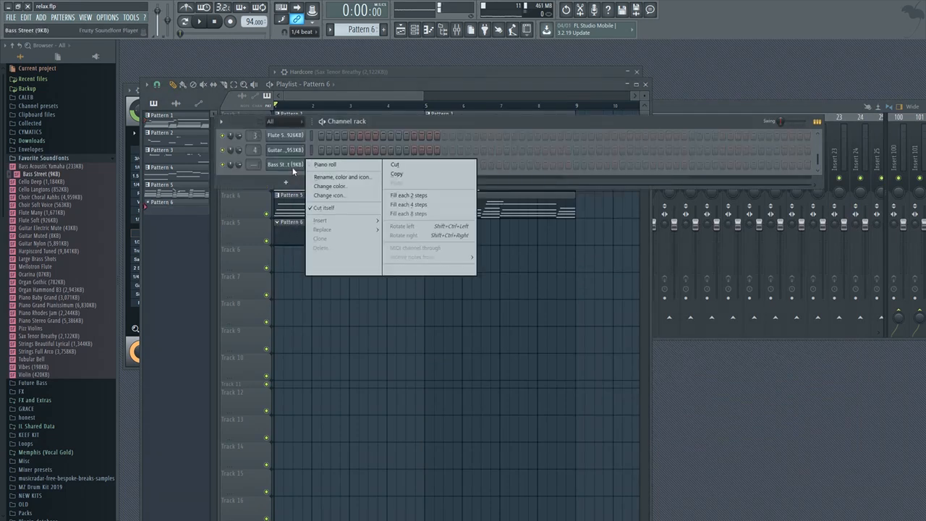
pyautogui.click(323, 164)
pyautogui.scroll(-5, 456, 347)
pyautogui.click(452, 300)
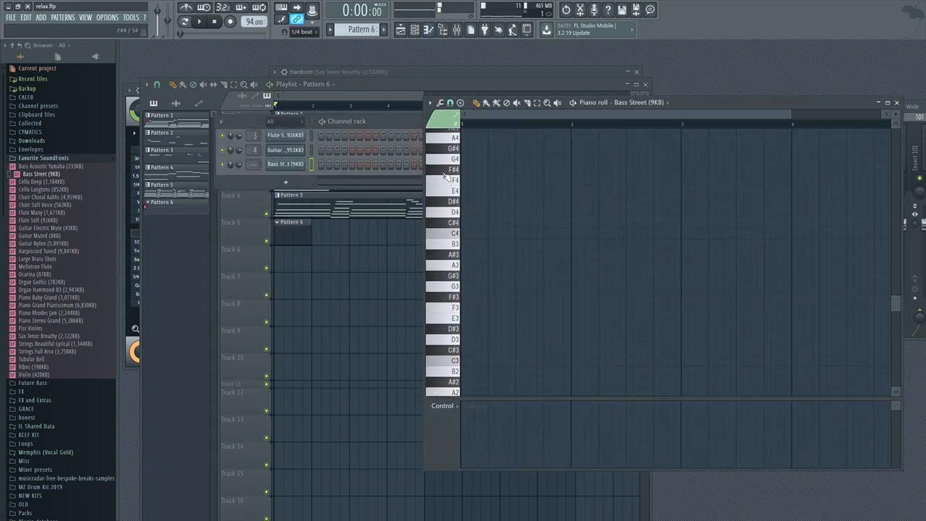
pyautogui.moveTo(454, 167); pyautogui.dragTo(452, 167)
pyautogui.press('space')
pyautogui.press('space')
# Draw a Bass Street note on F#4 at the start of bar 1 and shorten it to 0:02:02.
pyautogui.moveTo(555, 170); pyautogui.dragTo(474, 194)
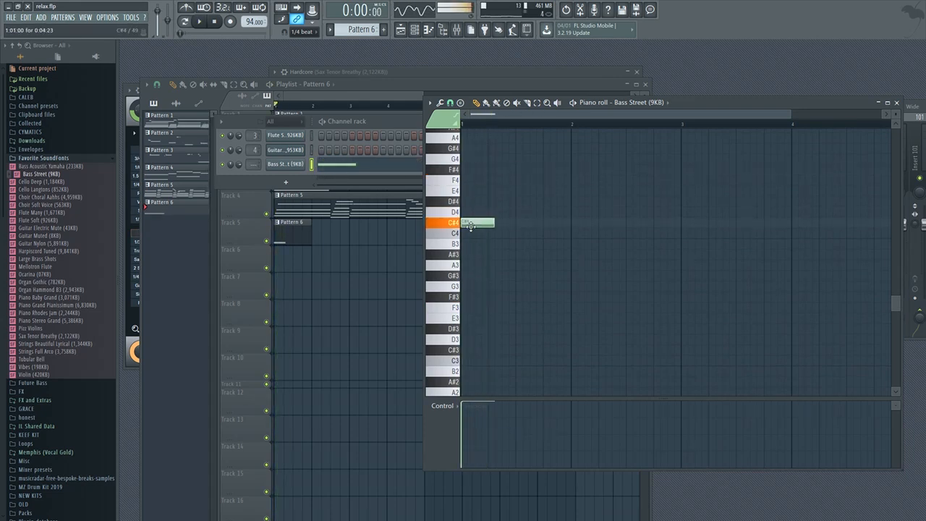
pyautogui.moveTo(470, 227); pyautogui.dragTo(483, 222)
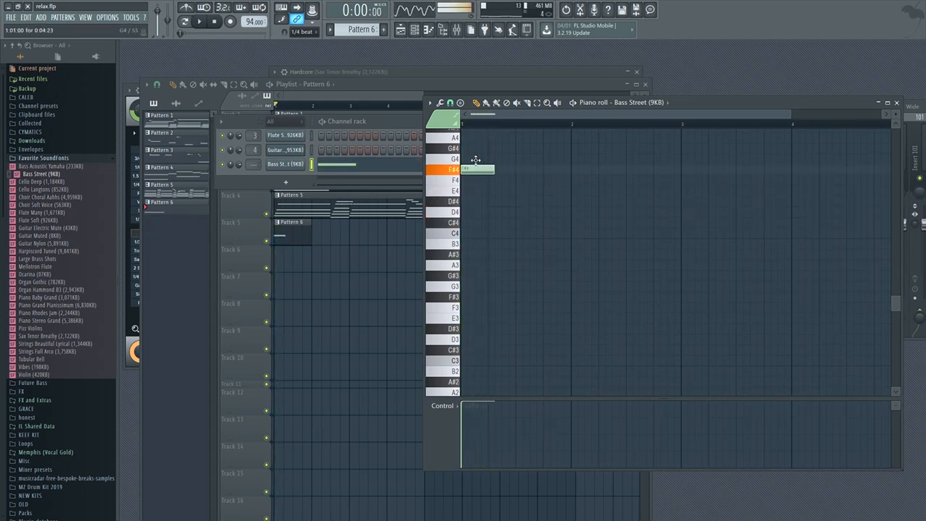
pyautogui.scroll(1, 481, 188)
pyautogui.moveTo(478, 164); pyautogui.dragTo(489, 200)
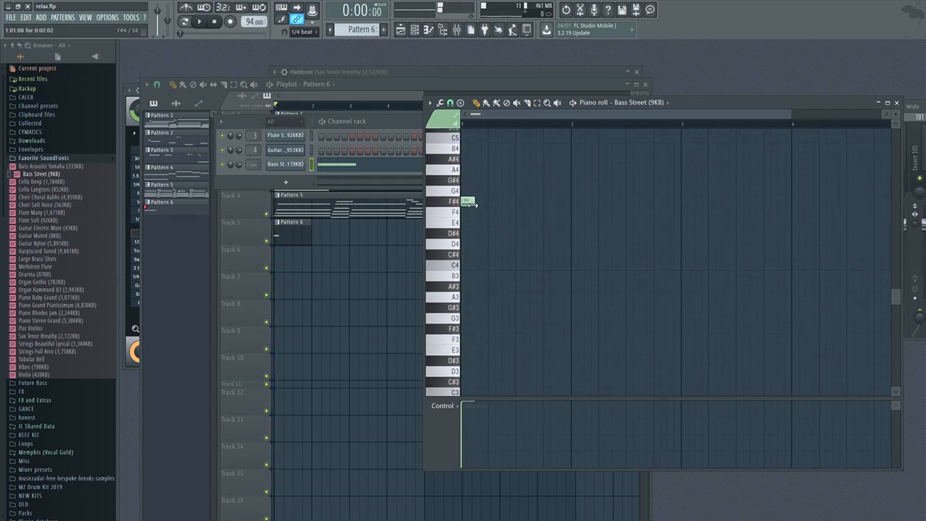
pyautogui.press('space')
pyautogui.click(492, 203)
pyautogui.press('space')
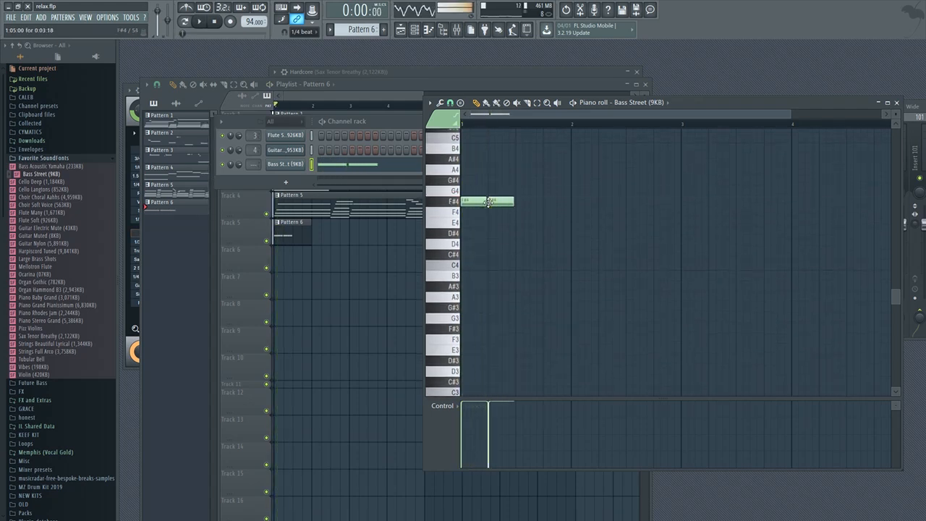
pyautogui.rightClick(492, 202)
# Set the piano roll snap to 1/4 beat and add a second F#4 bass note at 1:03:00.
pyautogui.scroll(1, 489, 189)
pyautogui.click(450, 104)
pyautogui.click(467, 213)
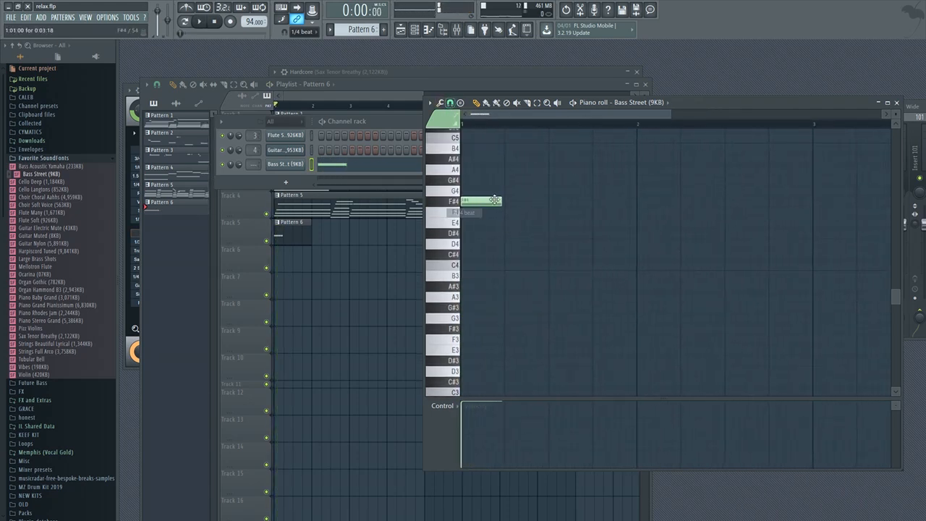
pyautogui.click(492, 202)
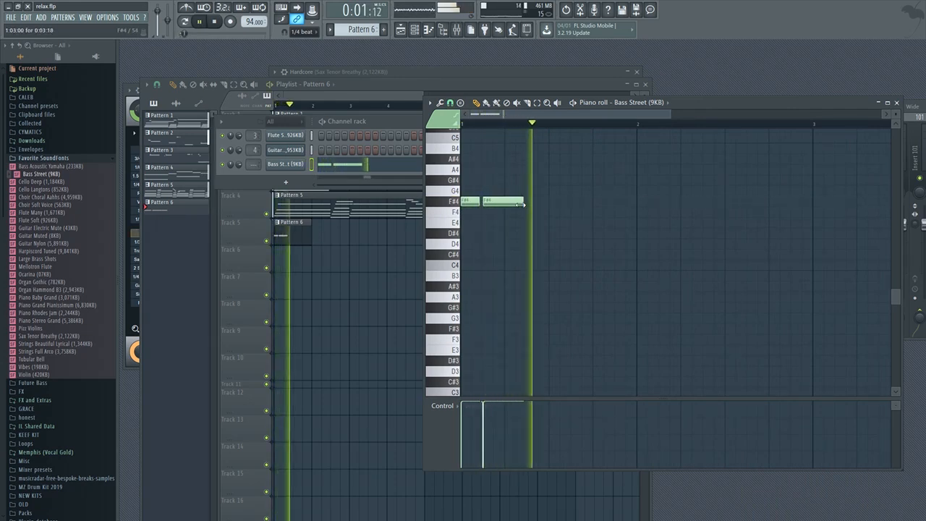
pyautogui.press('space')
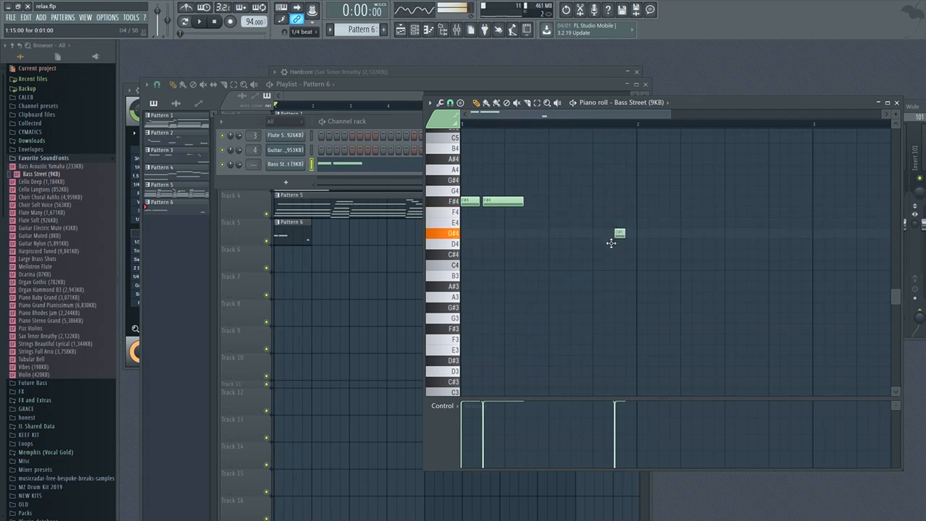
# Place a C#4 bass note at 1:15:00, an F#4 at the start of bar 2 and another short F#4 soon after it.
pyautogui.press('space')
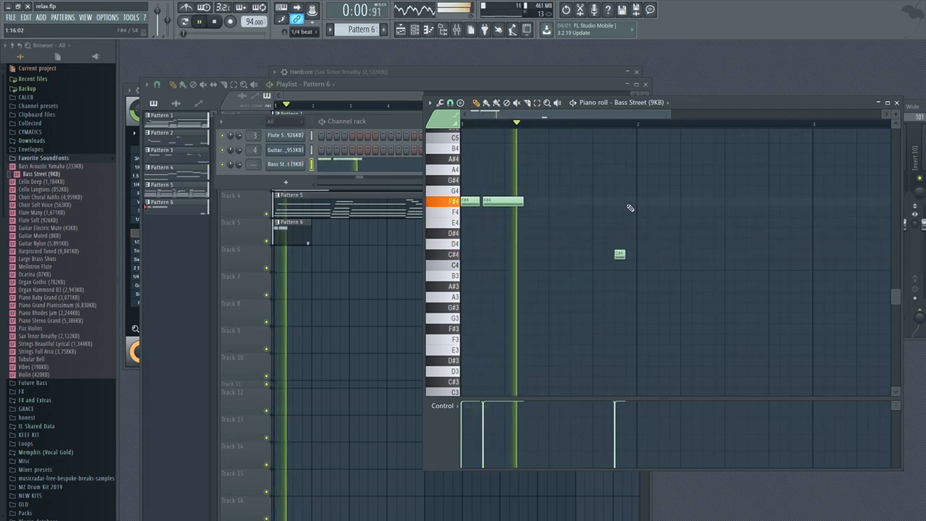
pyautogui.click(640, 201)
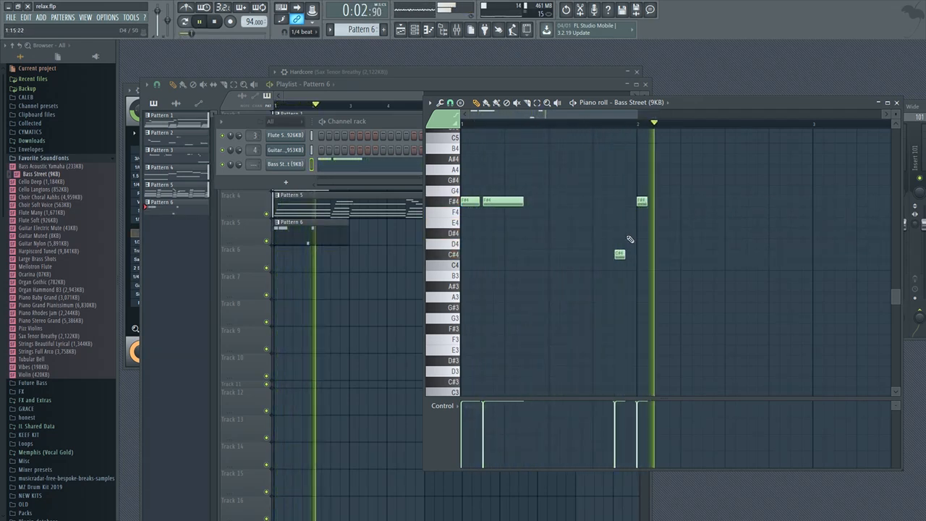
pyautogui.press('space')
pyautogui.press('space')
pyautogui.click(673, 202)
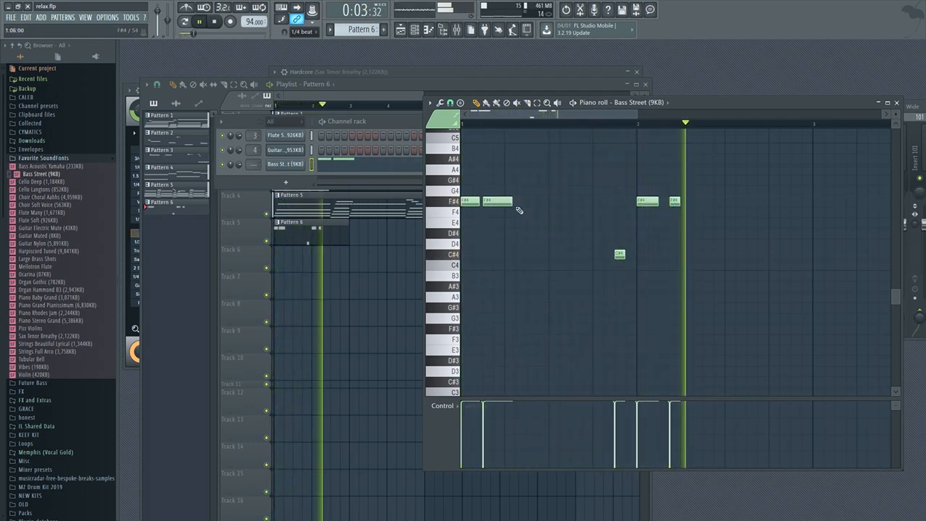
# Add an F#4 bass note midway through bar 2 and play back from that point.
pyautogui.scroll(-1, 672, 206)
pyautogui.press('space')
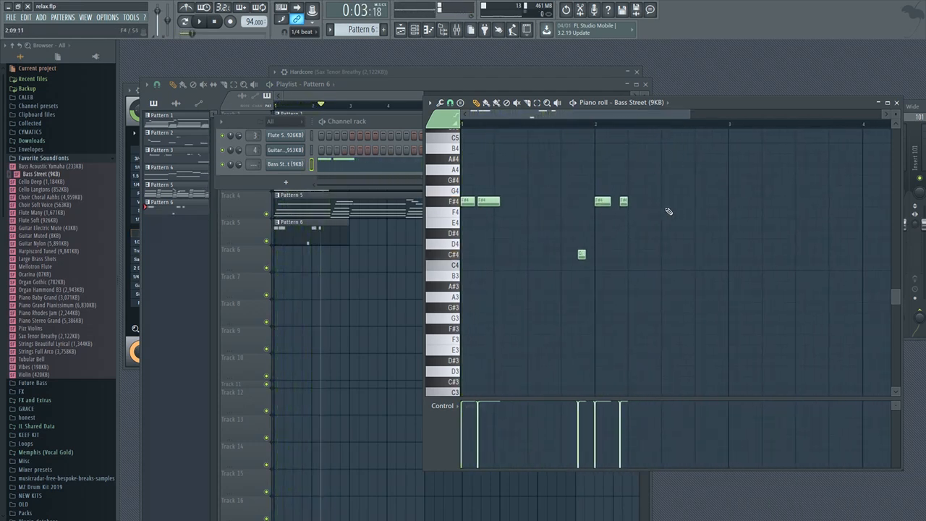
pyautogui.scroll(1, 692, 172)
pyautogui.click(650, 127)
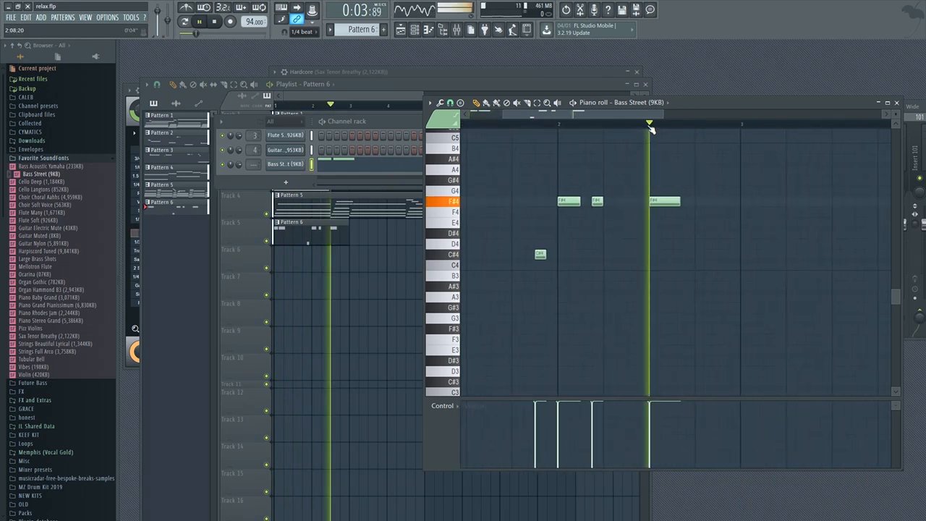
# Save the project and add a G#4 bass note right after the F#4 in the middle of bar 2.
pyautogui.scroll(2, 684, 202)
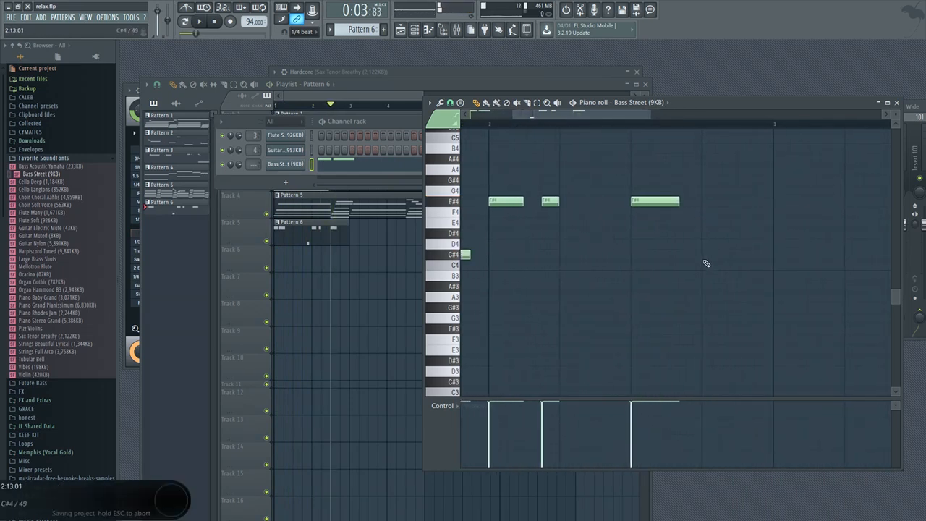
pyautogui.scroll(1, 709, 231)
pyautogui.scroll(1, 709, 244)
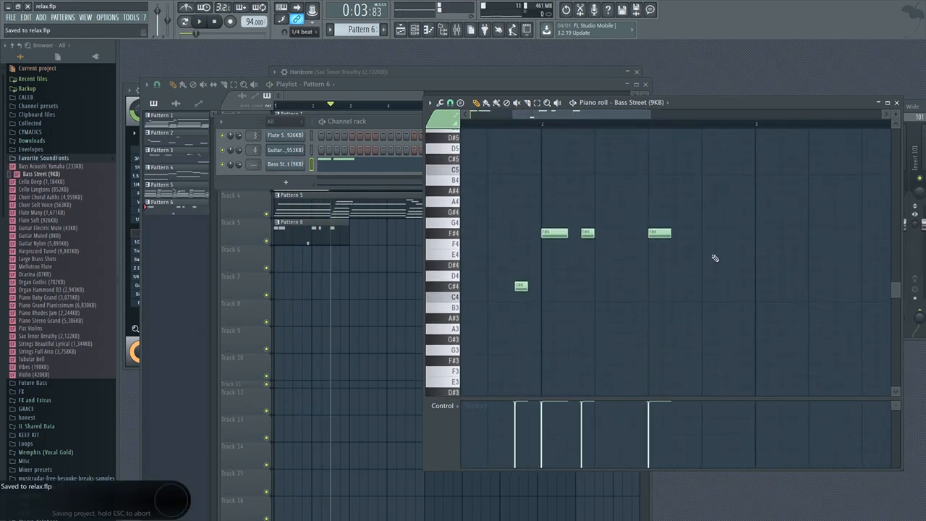
pyautogui.scroll(2, 715, 258)
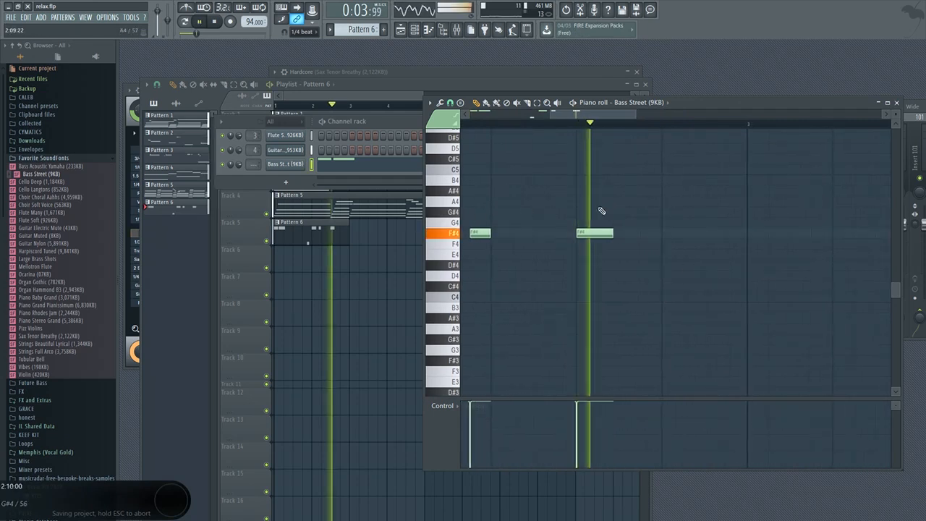
pyautogui.click(618, 201)
pyautogui.press('space')
pyautogui.moveTo(614, 207); pyautogui.dragTo(615, 209)
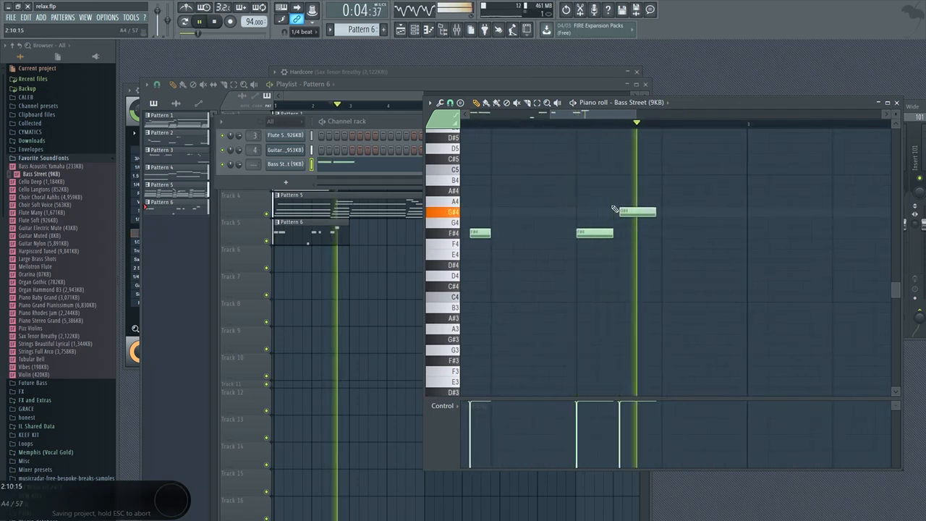
# Add a B4 bass note at 2:13:00 and a C#5 right after it to finish the rising run in bar 2.
pyautogui.press('space')
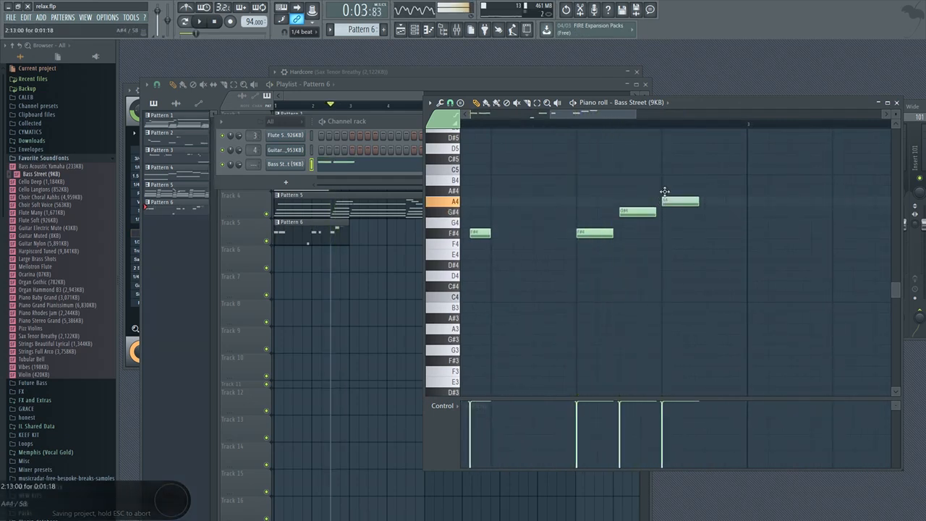
pyautogui.press('space')
pyautogui.press('space')
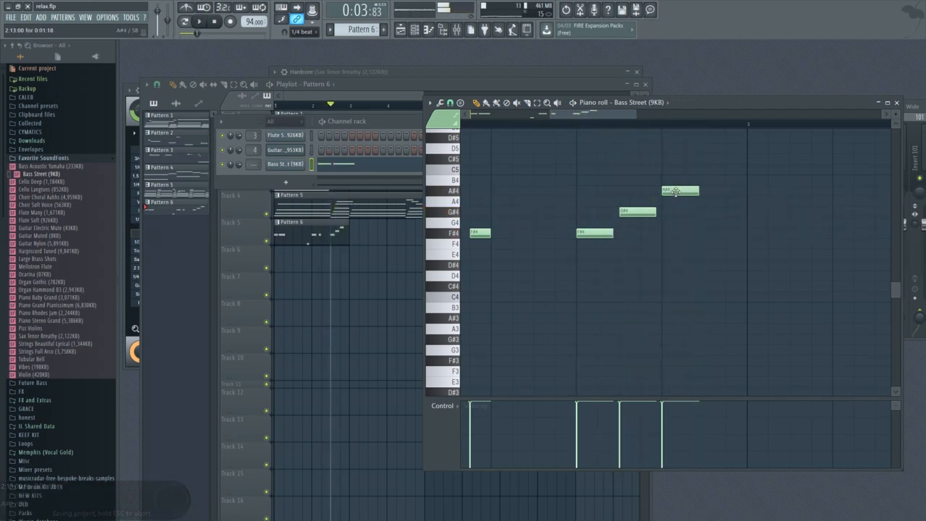
pyautogui.moveTo(672, 178); pyautogui.dragTo(673, 182)
pyautogui.press('space')
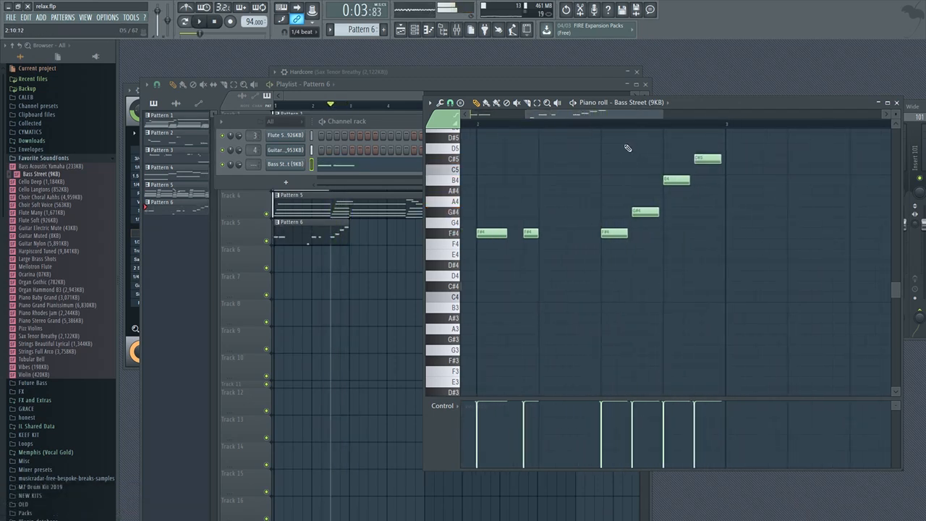
pyautogui.scroll(-1, 639, 130)
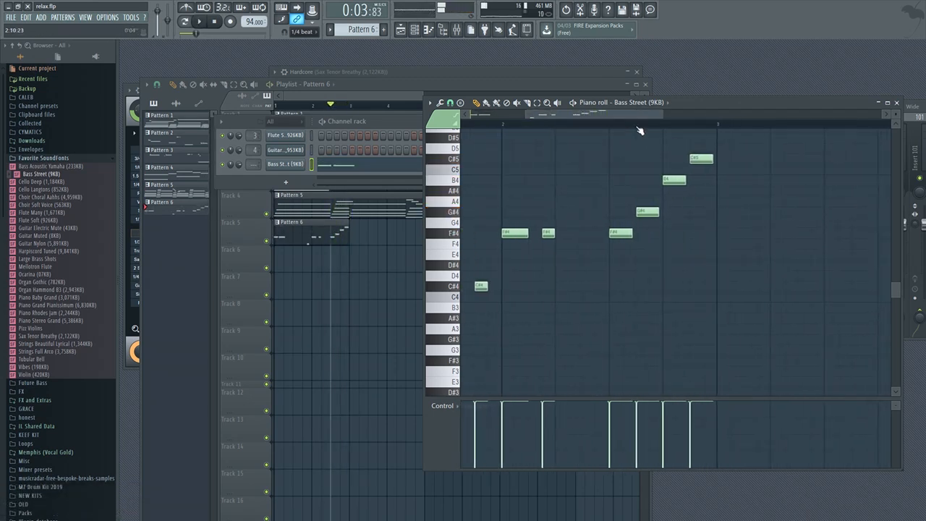
# Place a D#4 bass note at the start of bar 3 and play back the line into it.
pyautogui.moveTo(714, 173); pyautogui.dragTo(713, 300)
pyautogui.press('space')
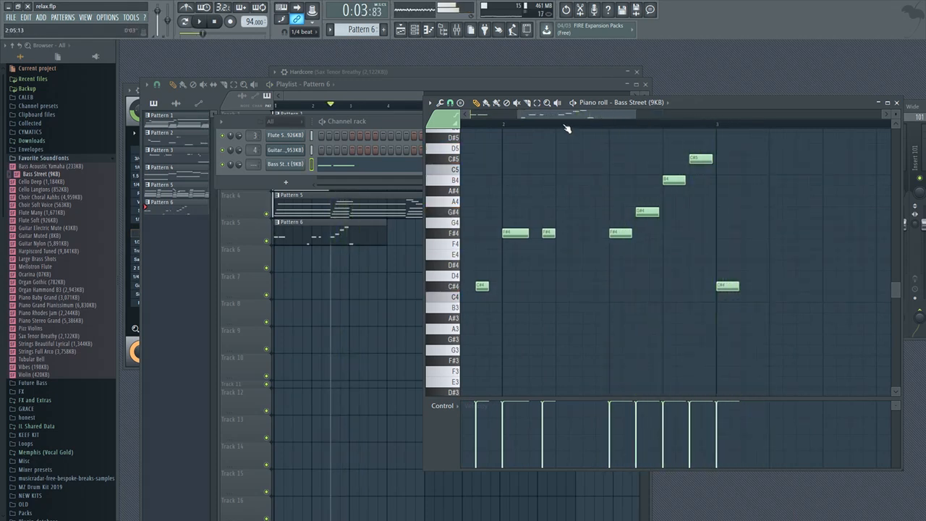
pyautogui.scroll(-3, 601, 209)
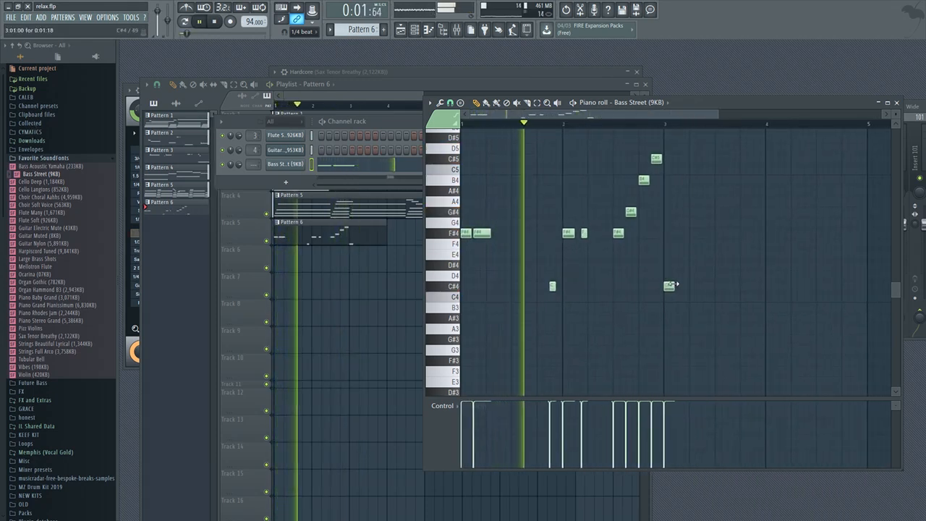
pyautogui.moveTo(671, 287); pyautogui.dragTo(672, 265)
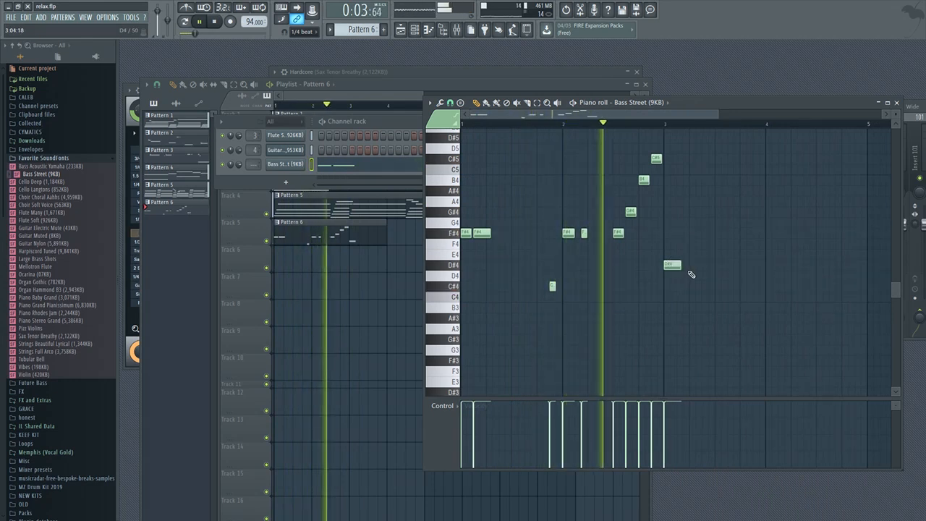
pyautogui.scroll(2, 673, 267)
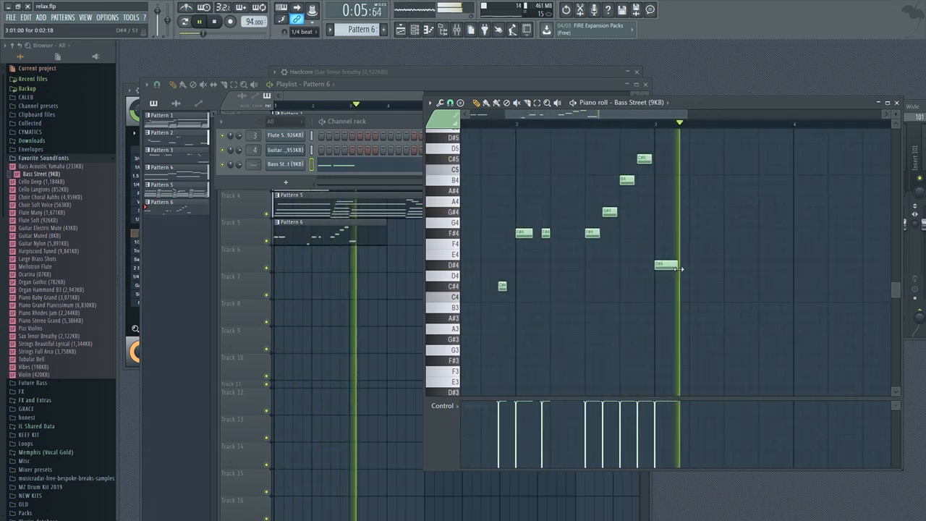
pyautogui.press('space')
# Examine Pattern 1's chords with playback and Pattern 4's flute notes around bar 3 as a reference for the bass.
pyautogui.click(382, 202)
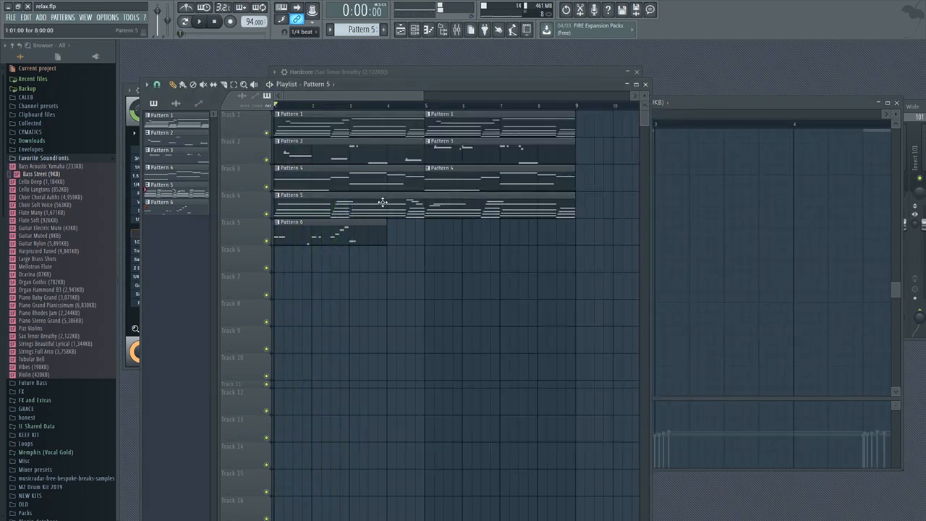
pyautogui.doubleClick(348, 123)
pyautogui.press('space')
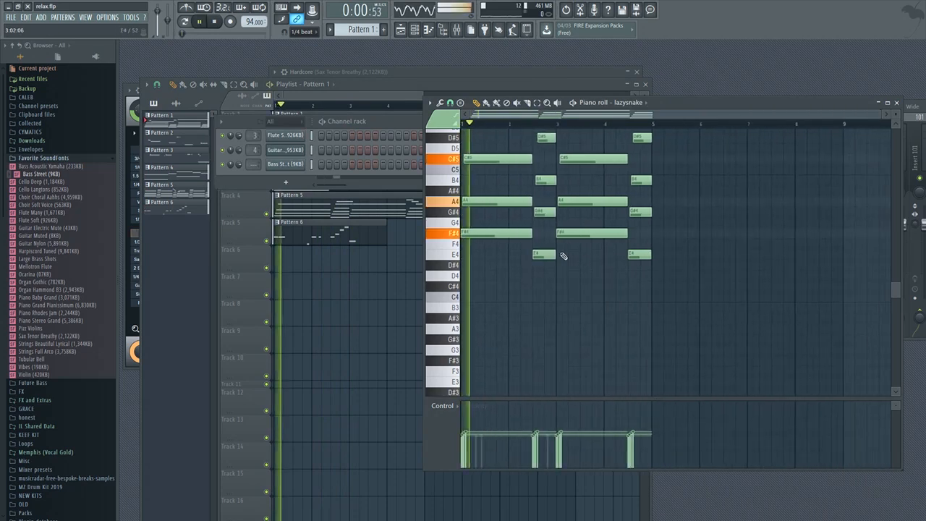
pyautogui.scroll(3, 575, 250)
pyautogui.scroll(3, 573, 248)
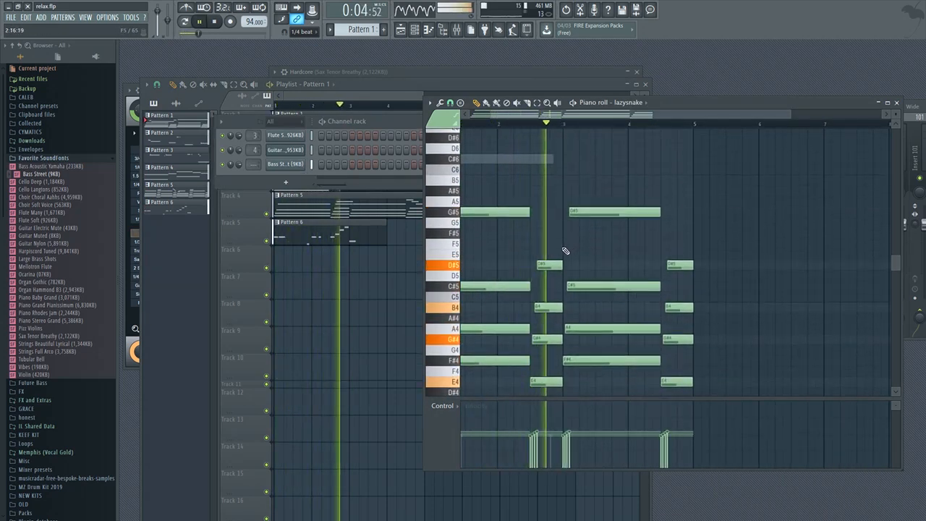
pyautogui.press('space')
pyautogui.click(366, 205)
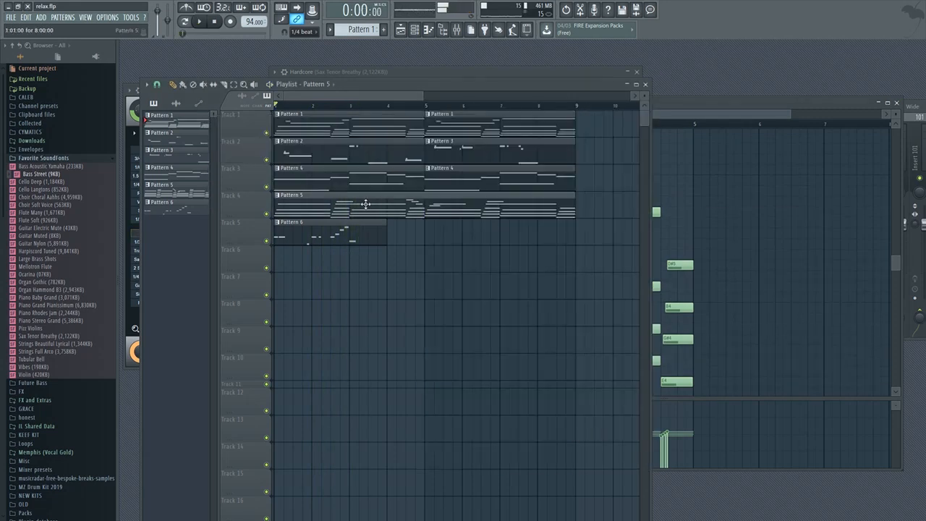
pyautogui.doubleClick(357, 172)
pyautogui.scroll(-1, 659, 241)
pyautogui.hscroll(-1, 602, 269)
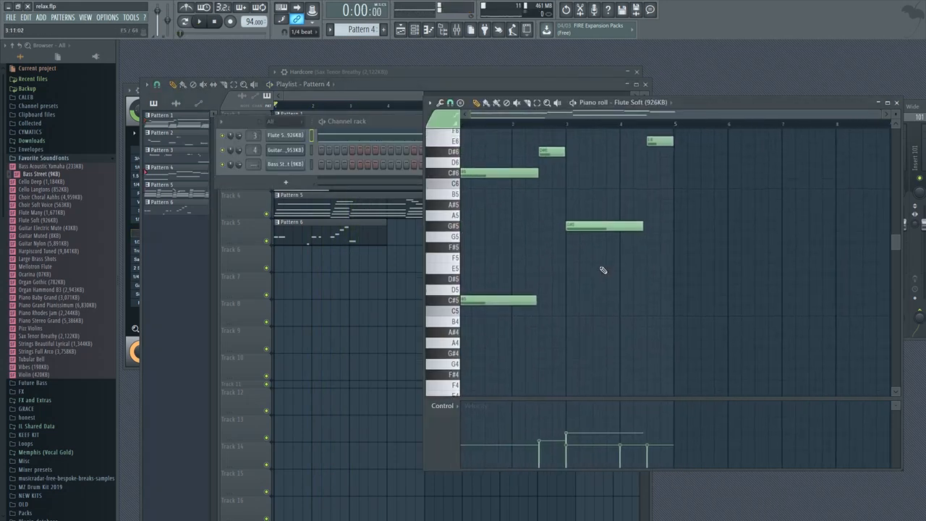
pyautogui.press('Escape')
# Reopen Pattern 6's bass line and try the note at the start of bar 3 at G#4 and at C#5.
pyautogui.doubleClick(333, 238)
pyautogui.hscroll(-1, 634, 273)
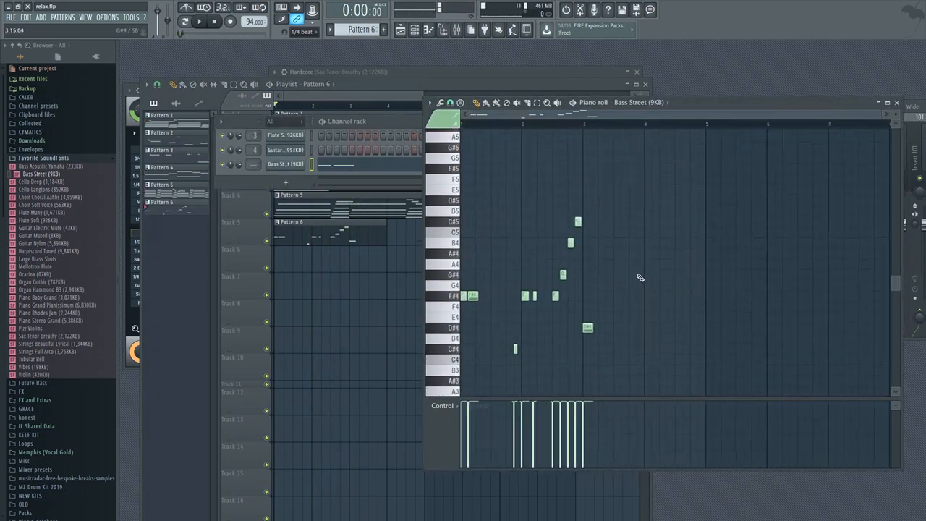
pyautogui.click(563, 124)
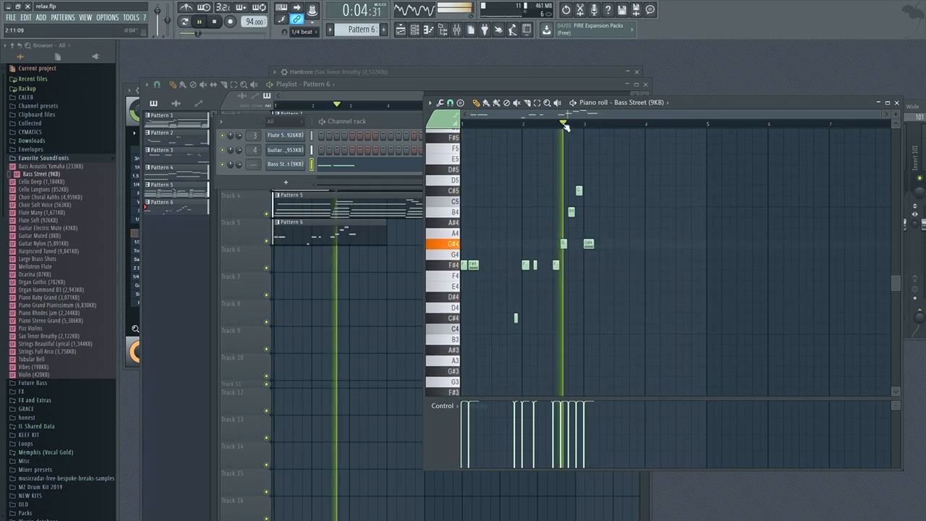
pyautogui.scroll(2, 541, 189)
pyautogui.press('space')
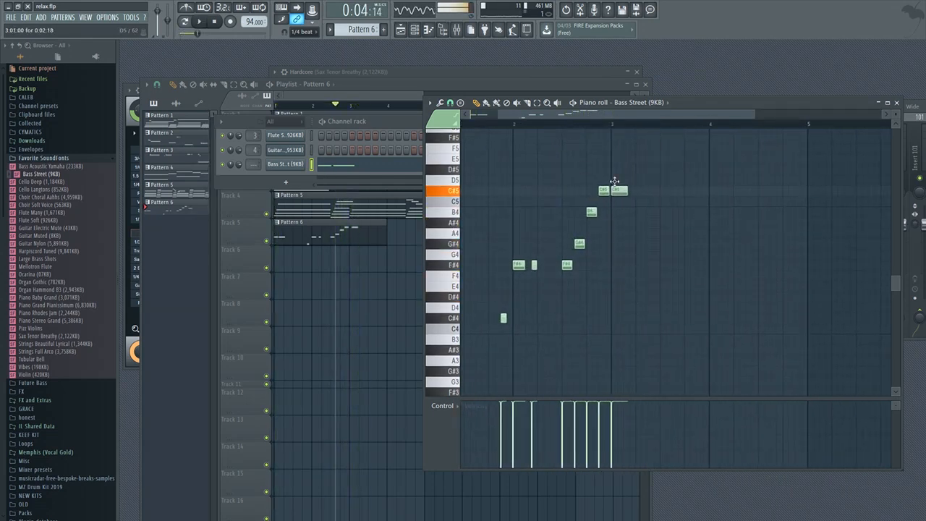
pyautogui.press('space')
# Lower the bass note at the start of bar 3 to F#4 and play the line through it.
pyautogui.moveTo(614, 181); pyautogui.dragTo(609, 308)
pyautogui.press('space')
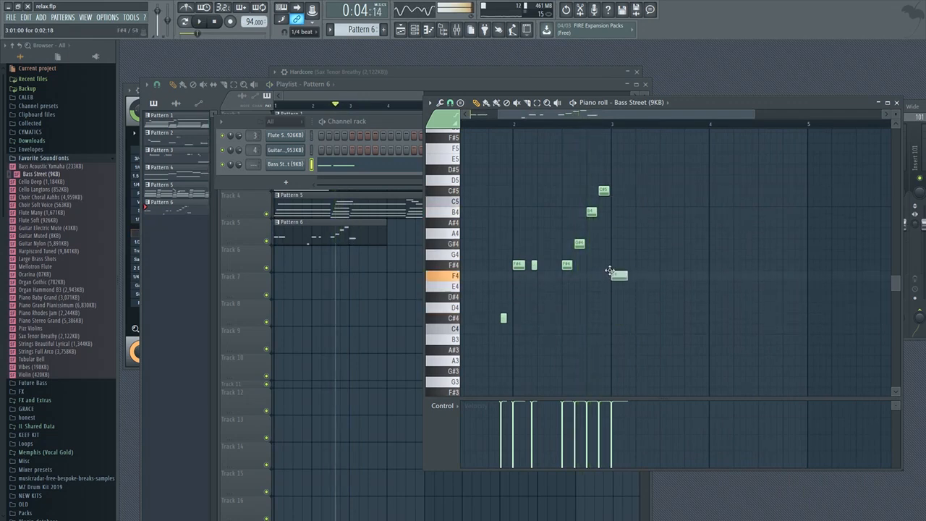
pyautogui.moveTo(610, 272); pyautogui.dragTo(610, 261)
pyautogui.press('space')
pyautogui.press('space')
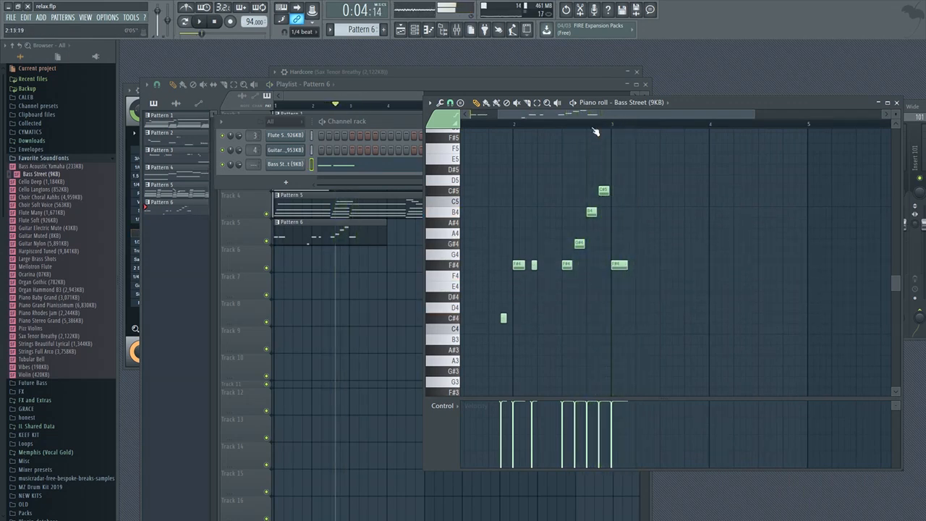
pyautogui.scroll(3, 637, 211)
pyautogui.press('space')
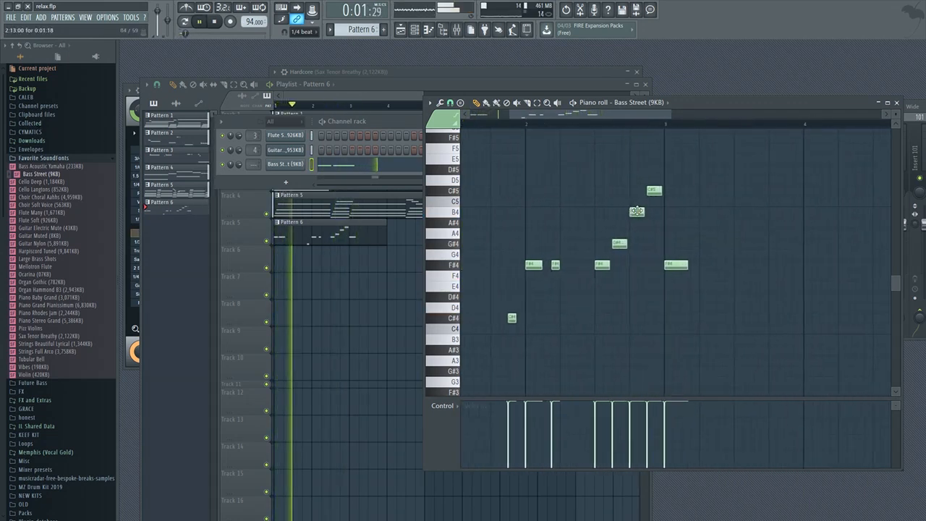
pyautogui.scroll(2, 636, 211)
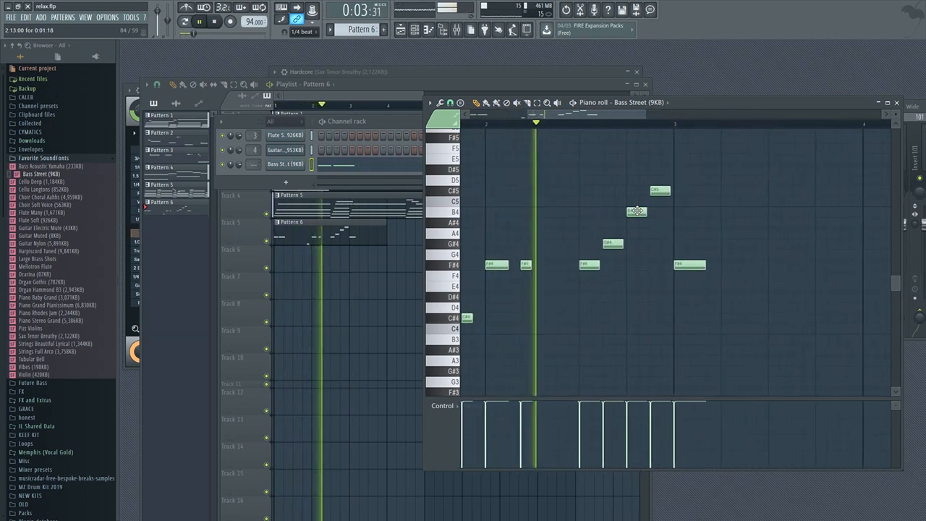
pyautogui.scroll(1, 636, 212)
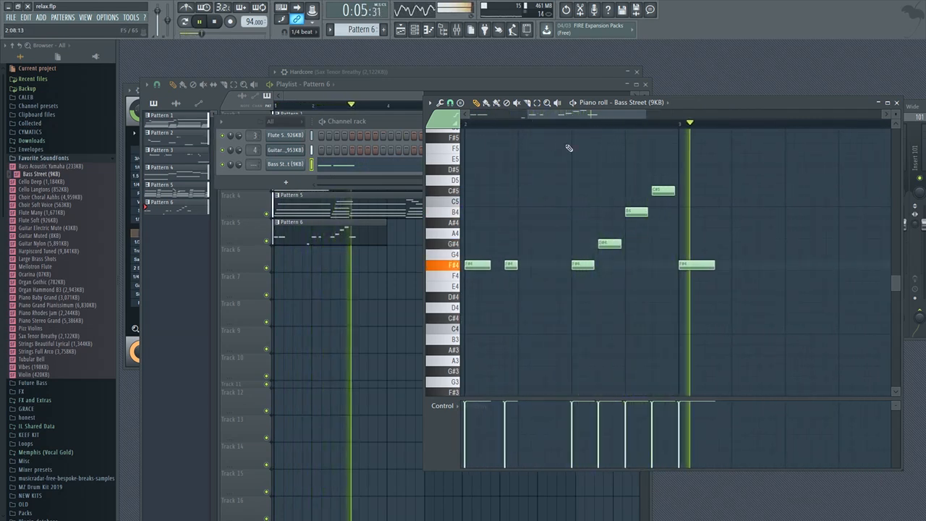
# Replace the C#5 at 2:15:00 with a one-step E4 at 2:16:00, playing back from mid-bar 2.
pyautogui.press('space')
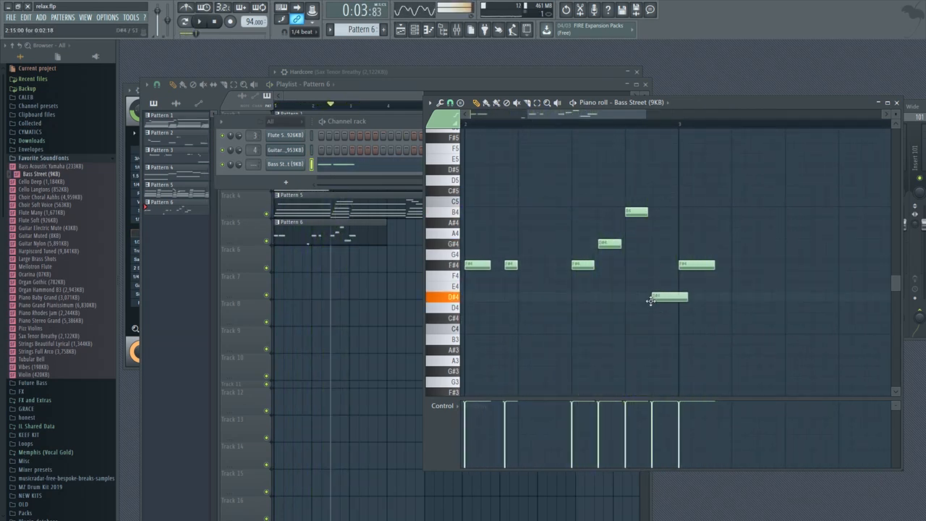
pyautogui.press('space')
pyautogui.rightClick(660, 298)
pyautogui.click(658, 297)
pyautogui.press('space')
pyautogui.press('space')
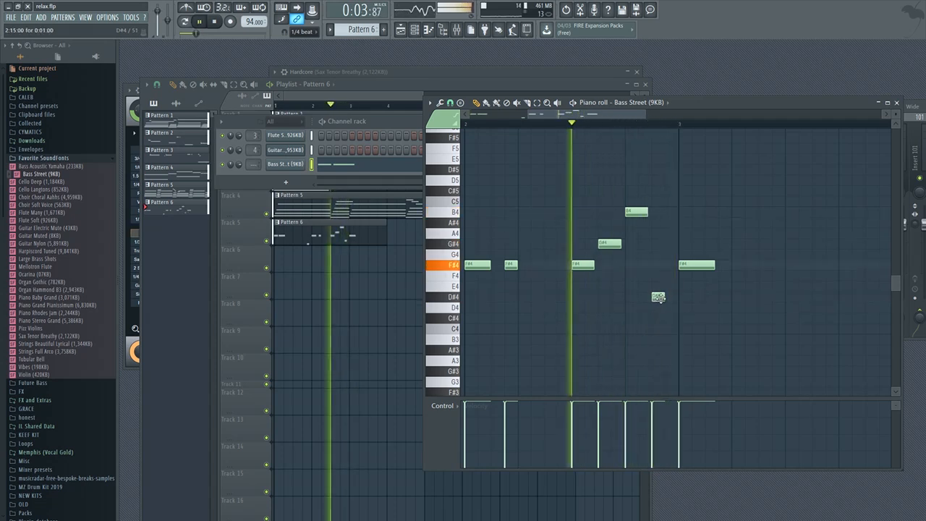
pyautogui.moveTo(664, 298)
pyautogui.mouseDown()
pyautogui.moveTo(674, 297)
pyautogui.moveTo(666, 286)
pyautogui.mouseUp()
pyautogui.press('space')
pyautogui.press('space')
# Replace the G#4 in bar 2 with a one-step G#4 at 2:12:00 and play back.
pyautogui.rightClick(617, 245)
pyautogui.click(614, 245)
pyautogui.press('space')
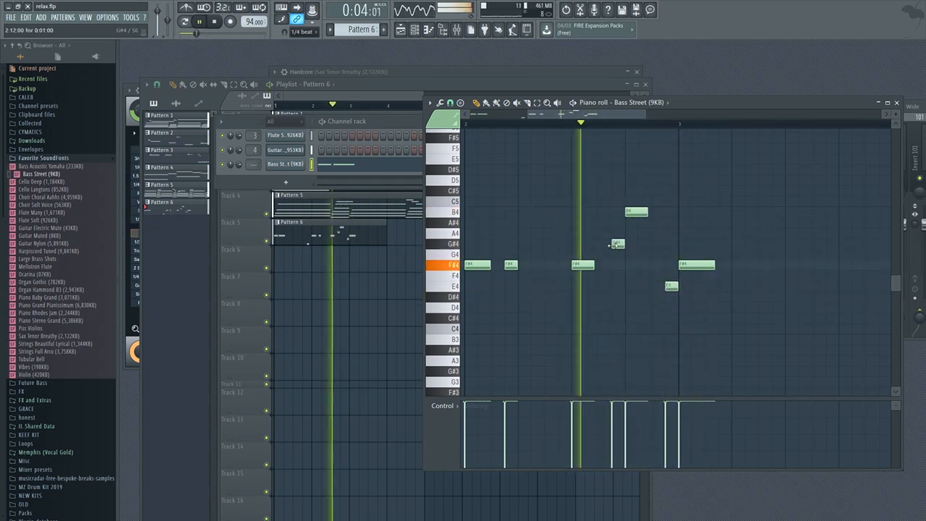
pyautogui.press('space')
pyautogui.press('space')
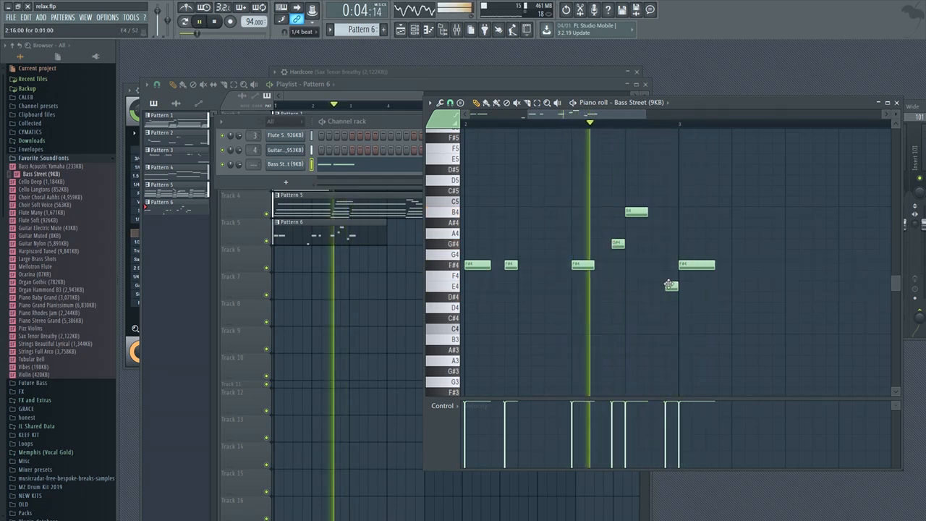
# Move the short E4 at the end of bar 2 to 2:15:00.
pyautogui.moveTo(668, 285); pyautogui.dragTo(652, 284)
pyautogui.press('space')
pyautogui.scroll(-2, 581, 161)
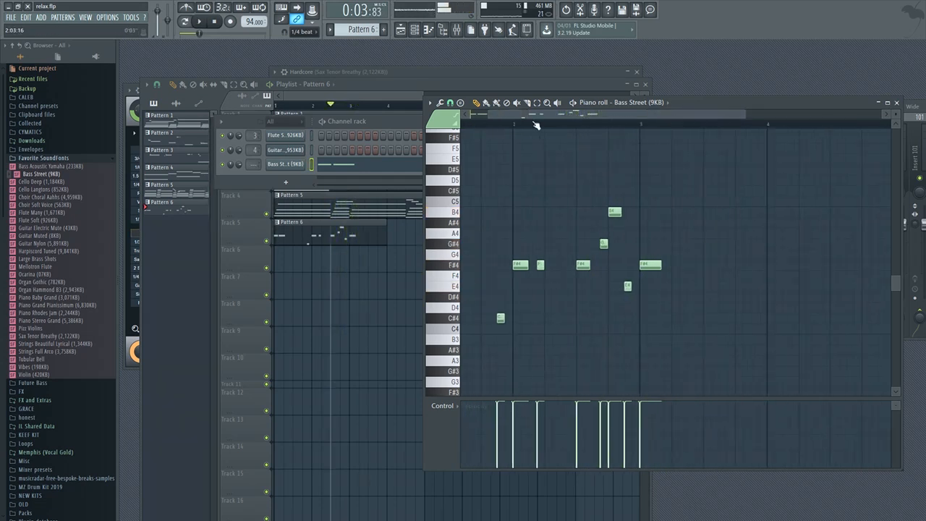
# Shorten the F#4 at the start of bar 3 and add a longer F#4 at 3:03:00 right after it.
pyautogui.scroll(-2, 536, 125)
pyautogui.press('space')
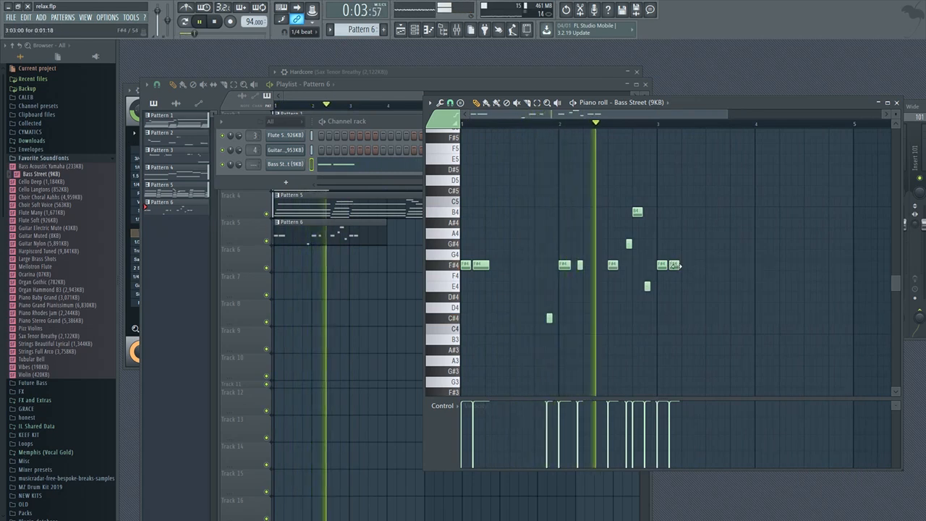
pyautogui.scroll(2, 586, 128)
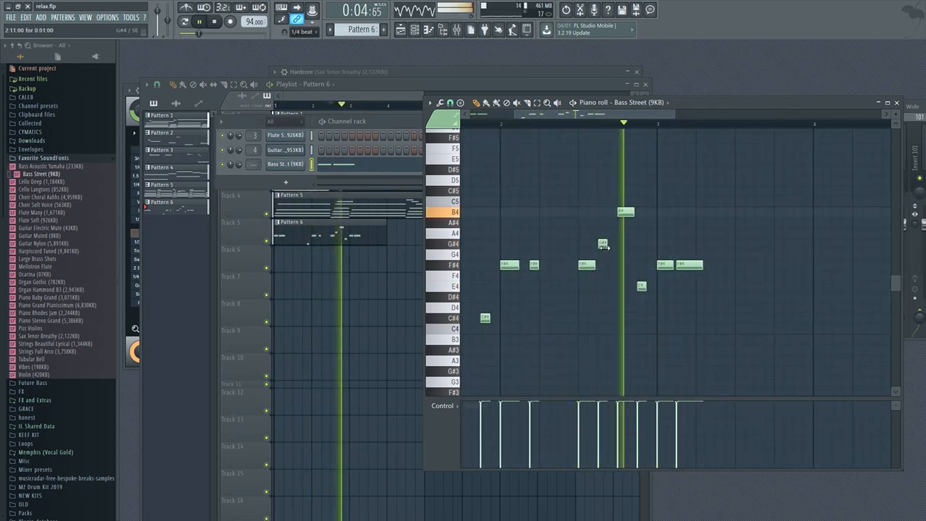
# Set the short G#4 in bar 2 at 2:11:00, directly after the F#4, and audition it.
pyautogui.press('space')
pyautogui.scroll(3, 603, 246)
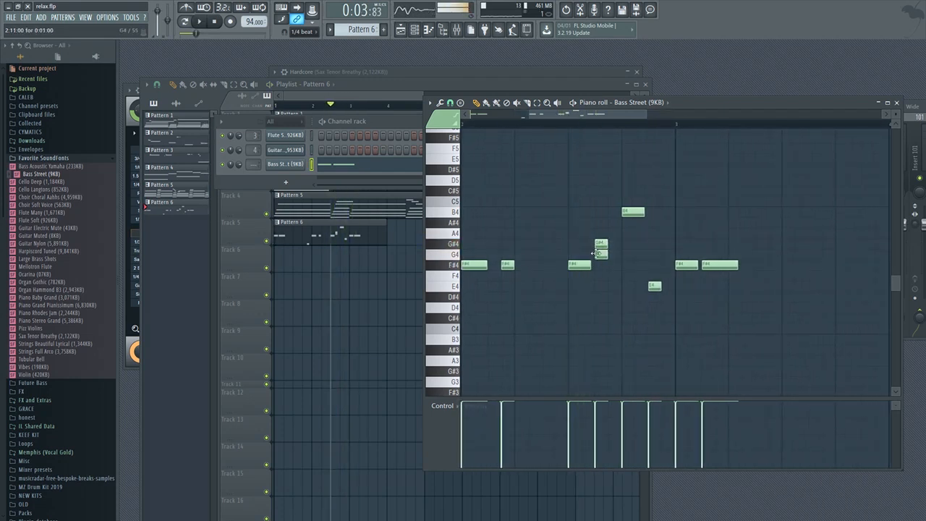
pyautogui.press('space')
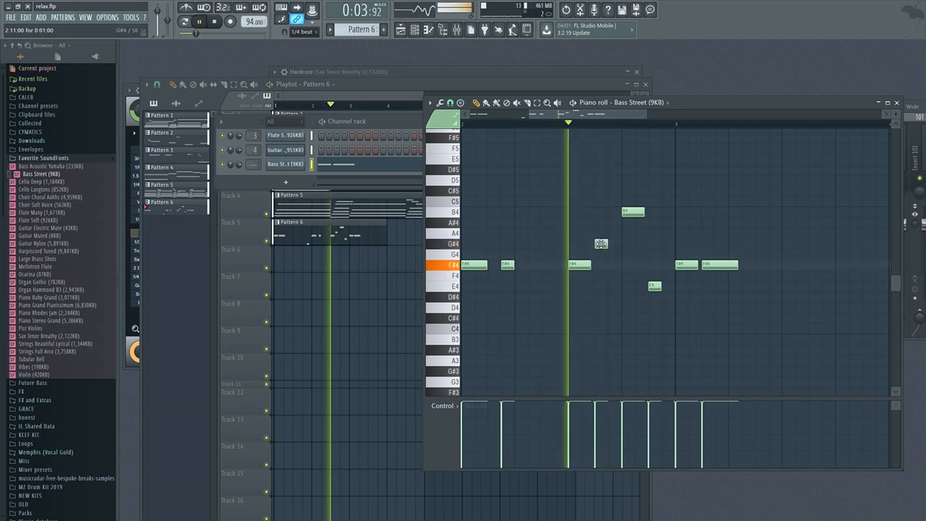
pyautogui.keyDown('ctrl'); pyautogui.scroll(2, 640, 221); pyautogui.keyUp('ctrl')
pyautogui.press('space')
# Try the B4 at 2:13:00 as G#4 and A4 during playback, and return it to B4.
pyautogui.click(638, 215)
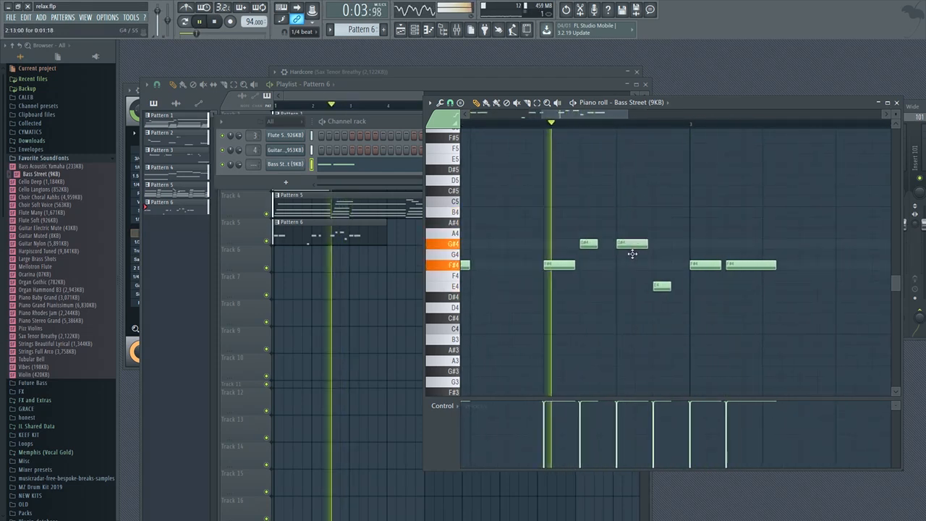
pyautogui.press('space')
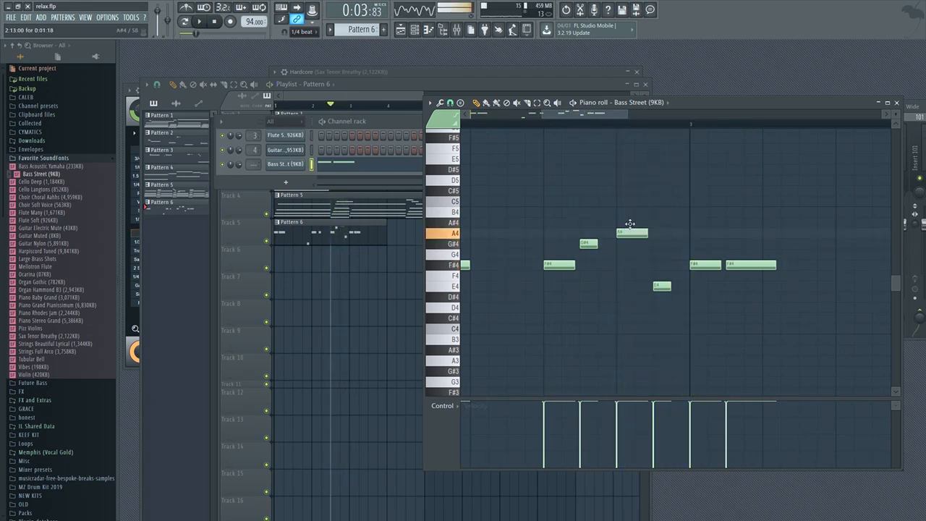
pyautogui.press('space')
pyautogui.keyDown('ctrl'); pyautogui.scroll(-2, 630, 209); pyautogui.keyUp('ctrl')
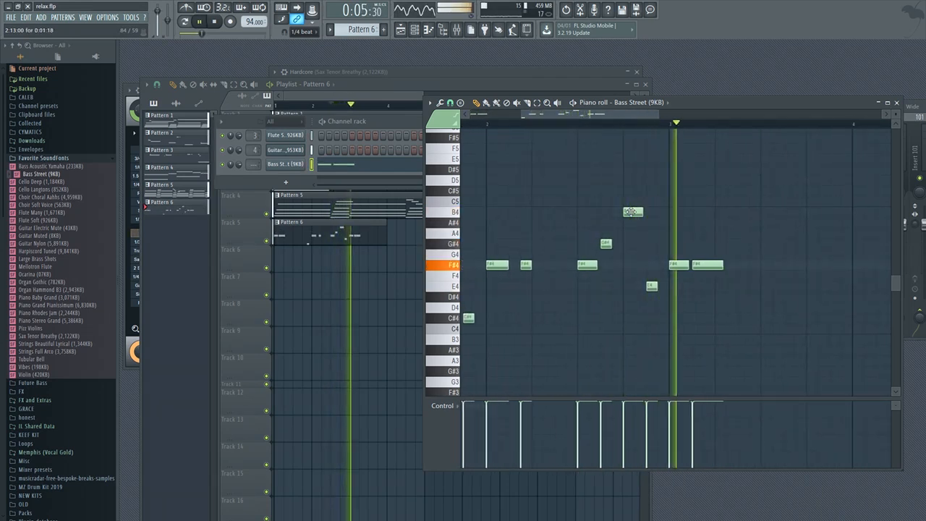
pyautogui.hscroll(2, 694, 260)
pyautogui.press('space')
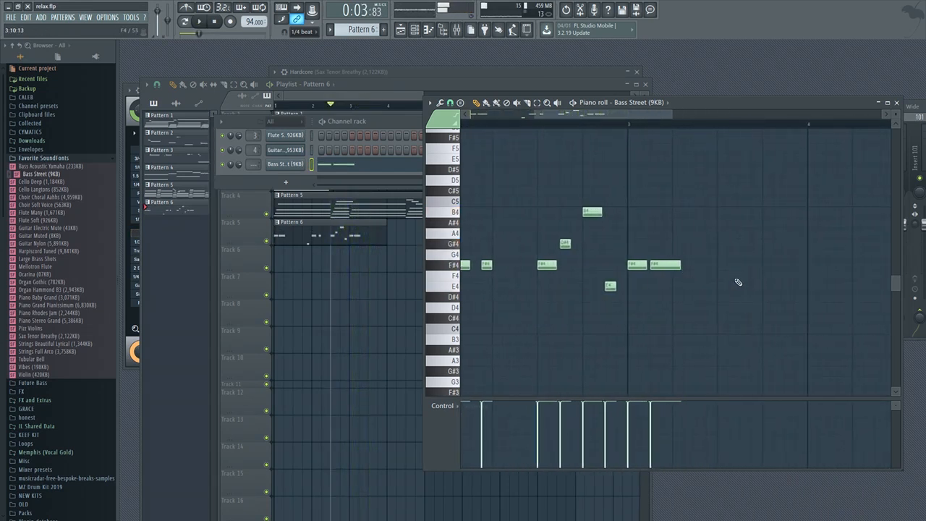
# Add a short E4 at 3:11:00 followed by two short F#4 notes, and play back bar 3.
pyautogui.press('space')
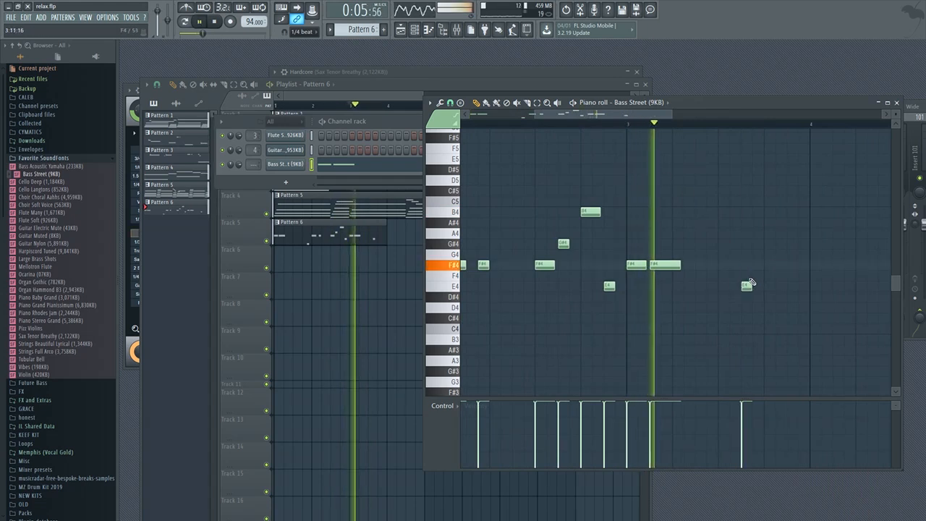
pyautogui.click(757, 265)
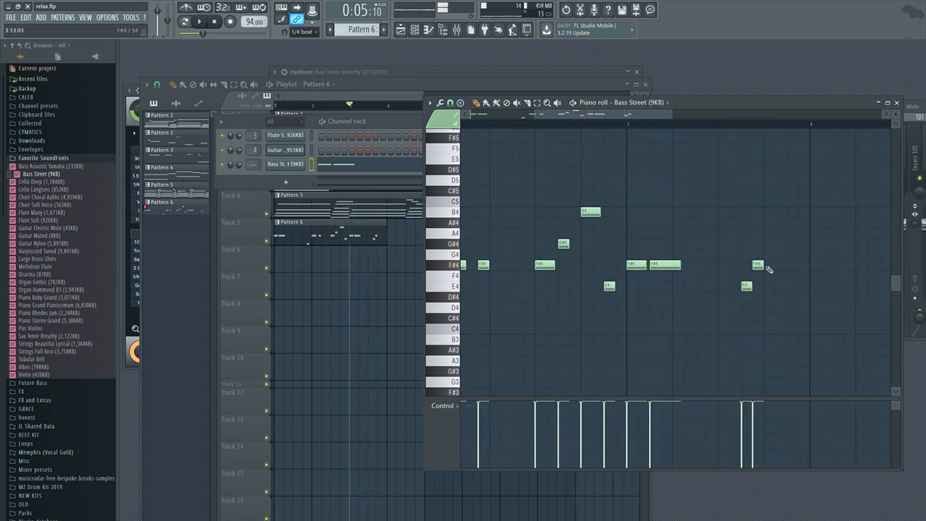
pyautogui.click(769, 267)
pyautogui.keyDown('ctrl'); pyautogui.scroll(-2, 805, 280); pyautogui.keyUp('ctrl')
pyautogui.keyDown('ctrl'); pyautogui.scroll(3, 805, 283); pyautogui.keyUp('ctrl')
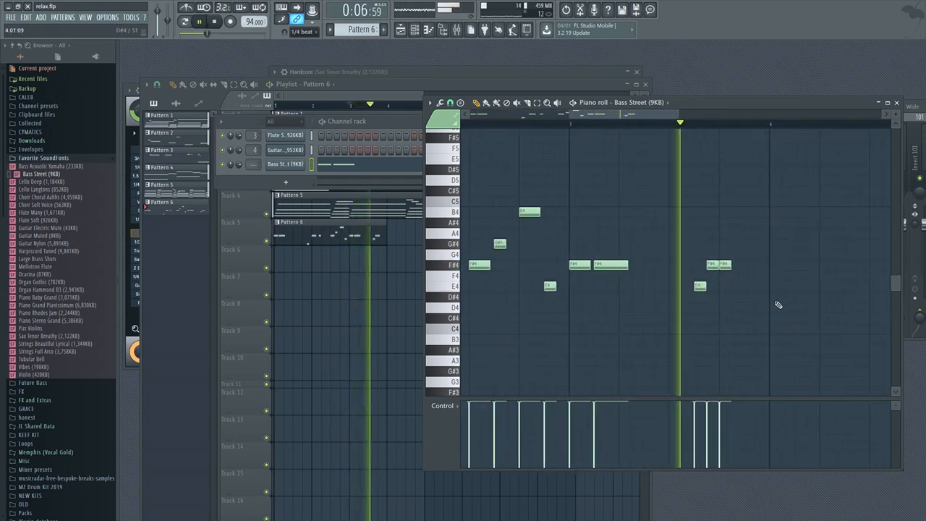
pyautogui.keyDown('ctrl'); pyautogui.scroll(-2, 723, 261); pyautogui.keyUp('ctrl')
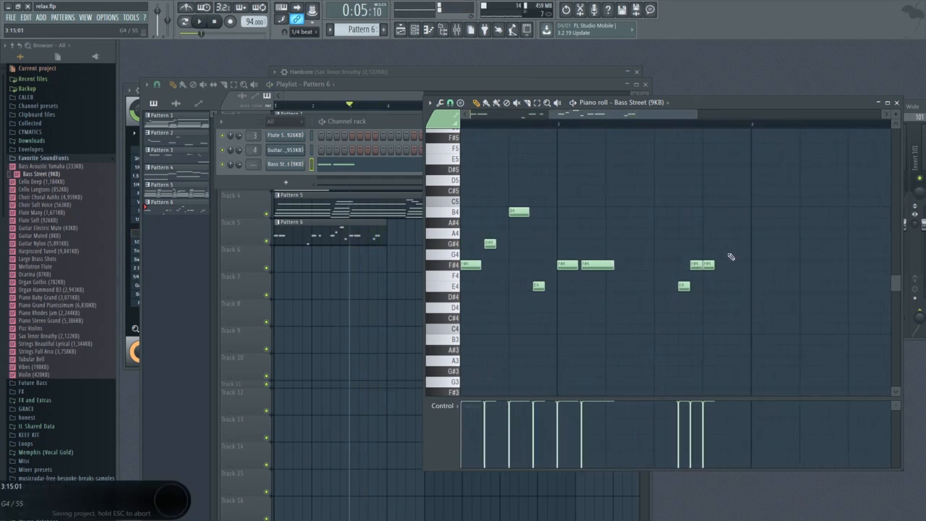
# Shorten the first of the two F#4 notes near the end of bar 3 and move the second to 3:14:00.
pyautogui.click(450, 102)
pyautogui.click(463, 185)
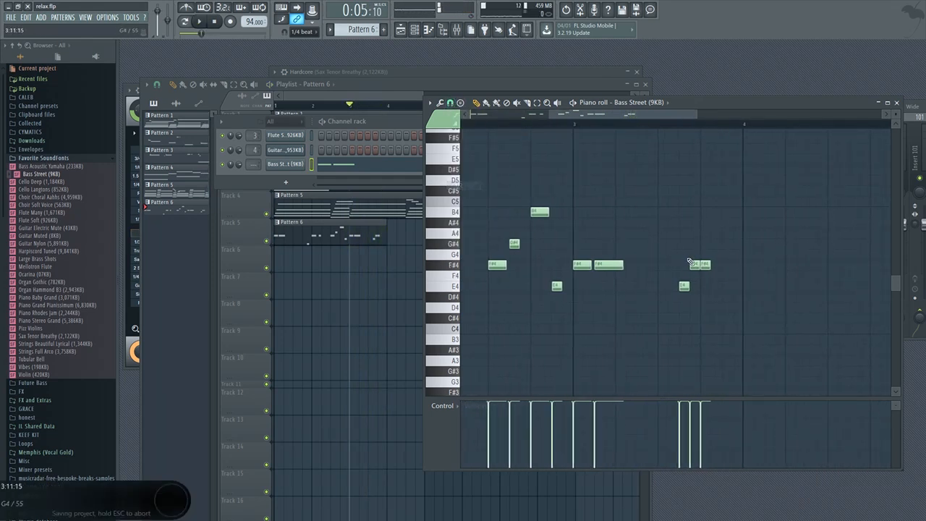
pyautogui.press('space')
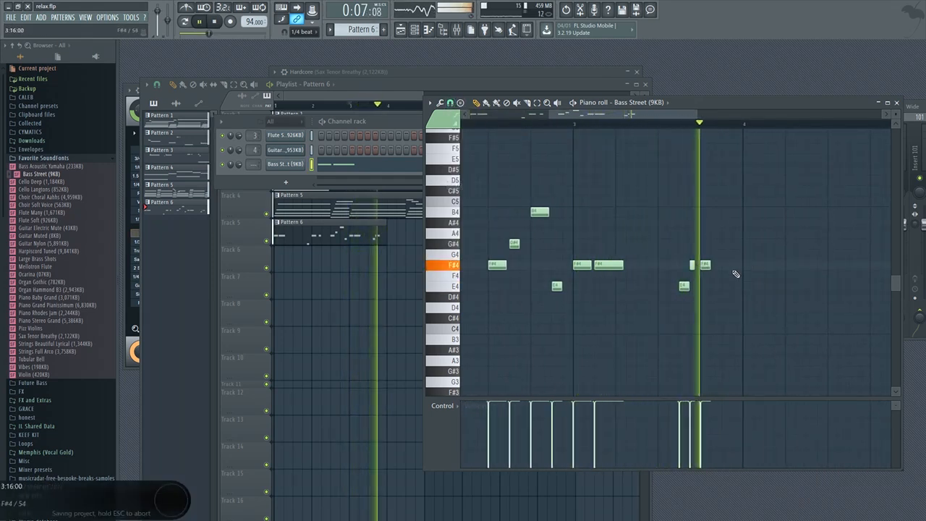
pyautogui.moveTo(705, 265); pyautogui.dragTo(717, 264)
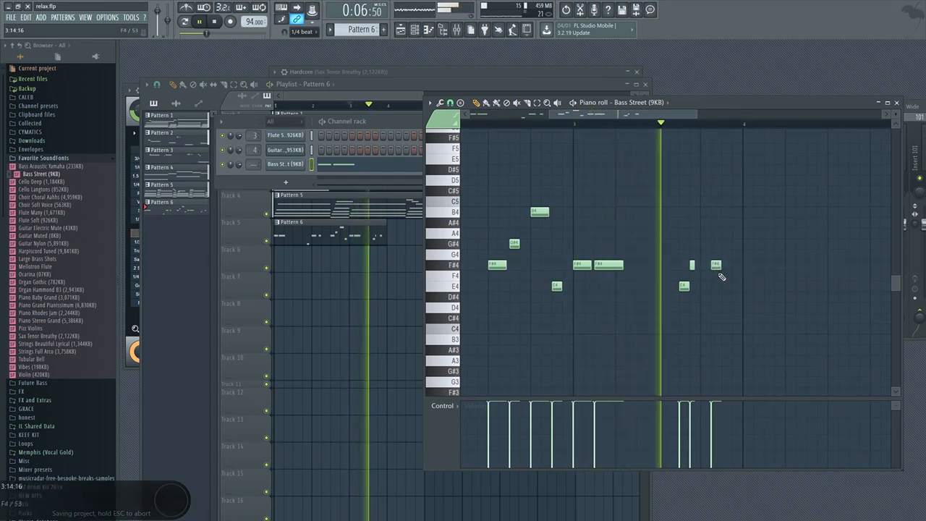
# Add F#4 notes at 4:01:00 and 4:04:00, lengthen the first, play them back and save the project.
pyautogui.press('space')
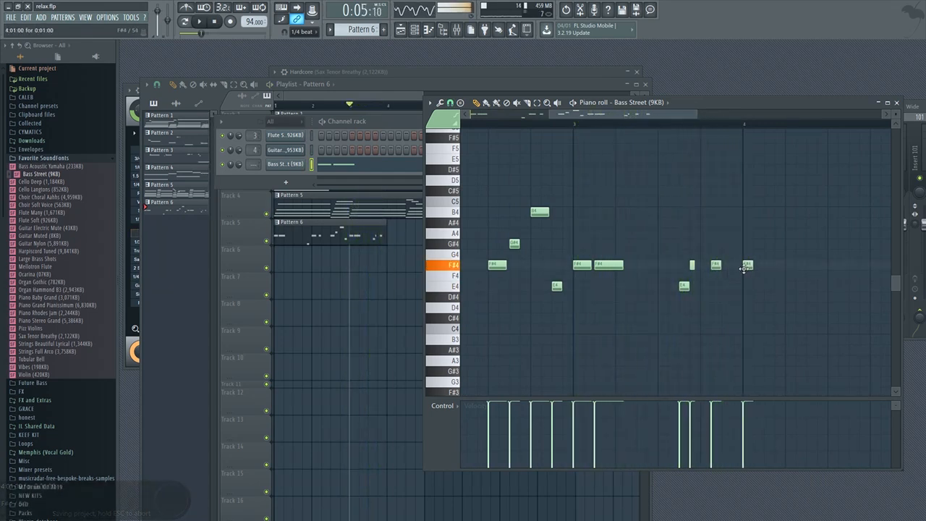
pyautogui.click(777, 265)
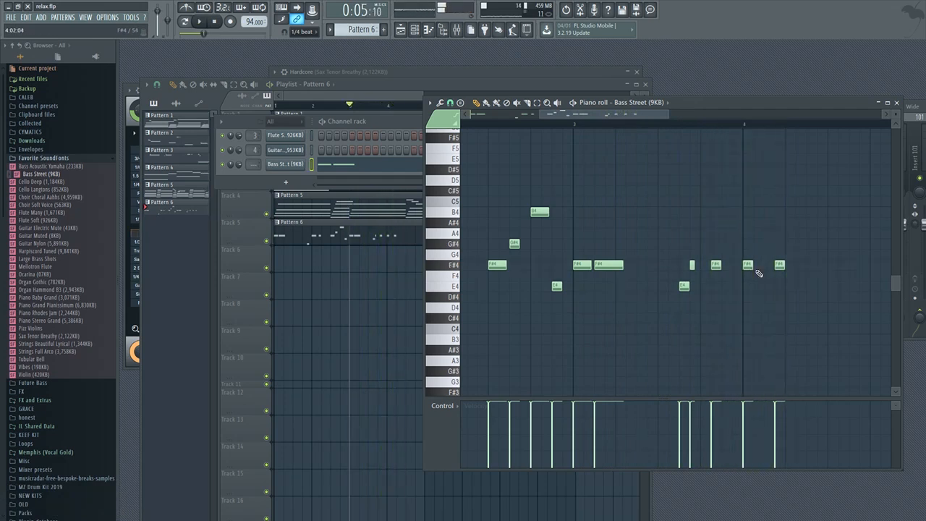
pyautogui.press('space')
pyautogui.hotkey('ctrl', 's')
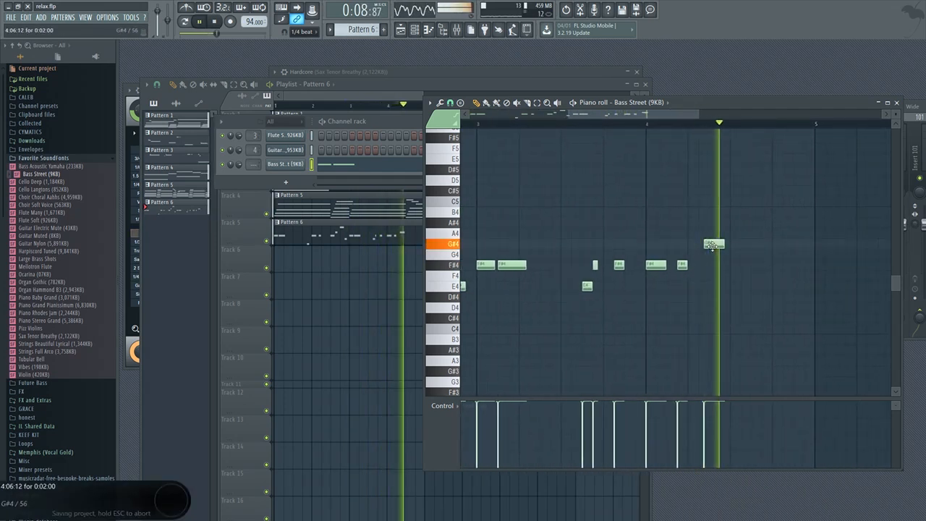
# Place a two-step G#4 at 4:07:00 in bar 4, followed by a four-step E4 at 4:09:00.
pyautogui.moveTo(709, 243); pyautogui.dragTo(745, 243)
pyautogui.press('space')
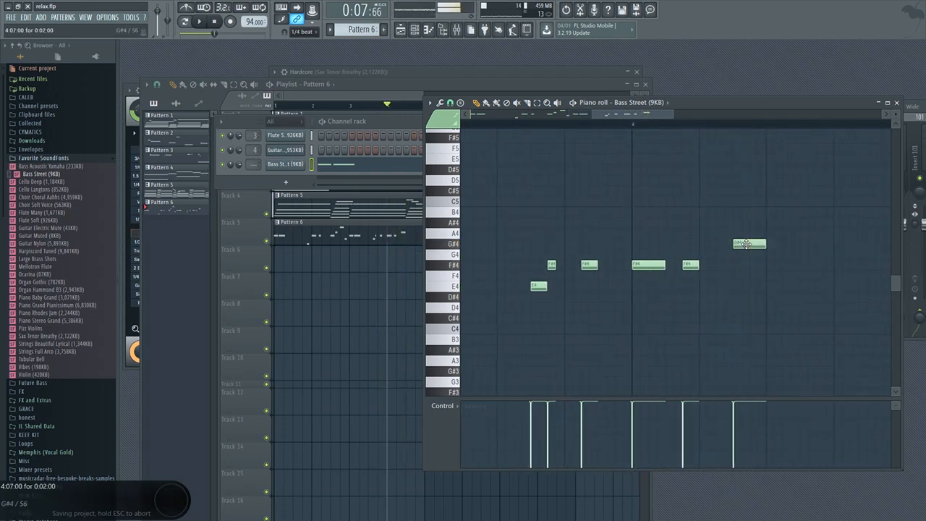
pyautogui.press('space')
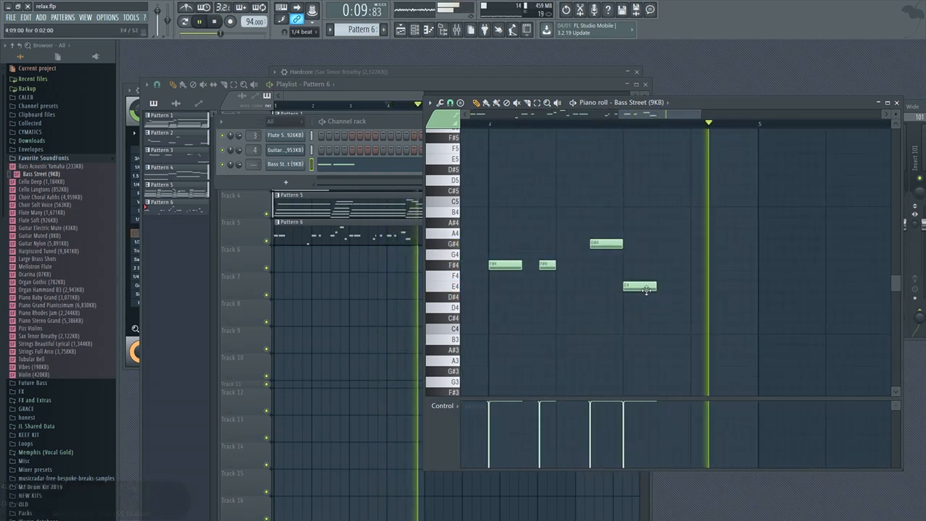
pyautogui.press('space')
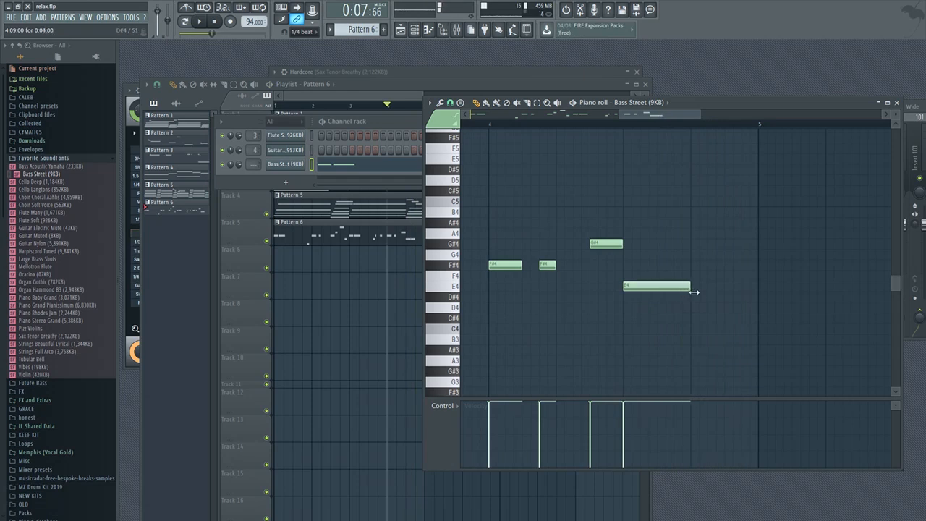
# Add a four-step note at 4:13:00, trying it as G#4 before setting it to B4.
pyautogui.press('space')
pyautogui.moveTo(699, 200); pyautogui.dragTo(725, 246)
pyautogui.press('space')
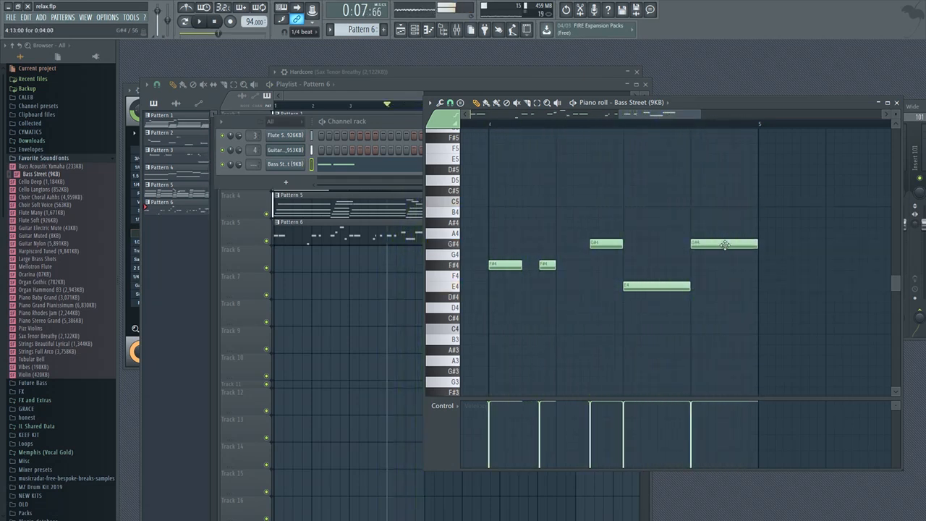
pyautogui.moveTo(724, 209)
pyautogui.mouseDown()
pyautogui.moveTo(723, 219)
pyautogui.moveTo(719, 211)
pyautogui.mouseUp()
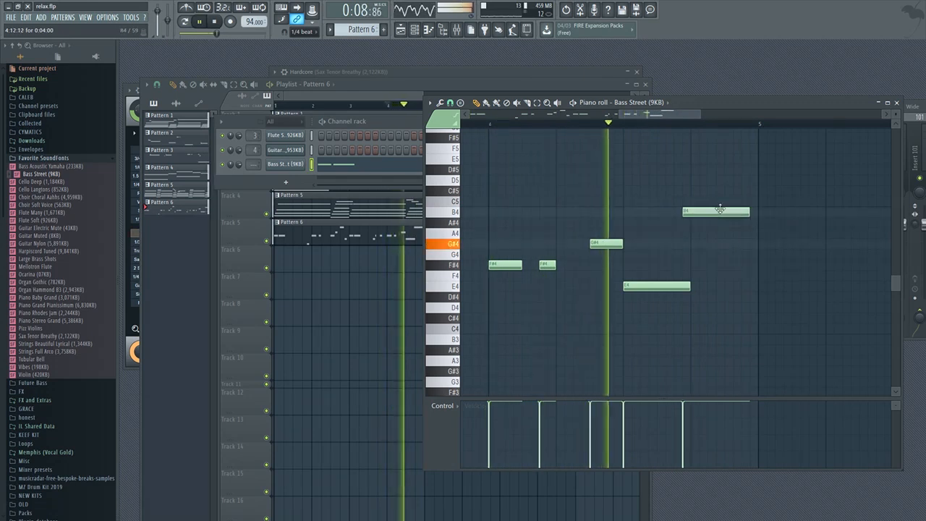
pyautogui.scroll(-5, 657, 149)
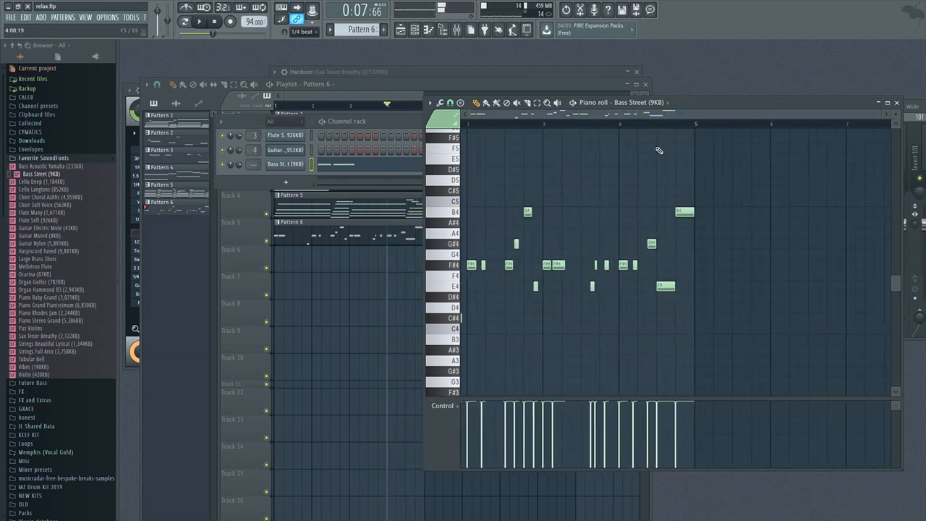
# Duplicate the whole four-bar bass line into bars 5 to 8, deselect the notes and save the project.
pyautogui.hotkey('ctrl', 'a')
pyautogui.hotkey('ctrl', 'b')
pyautogui.hotkey('ctrl', 'd')
pyautogui.hotkey('ctrl', 's')
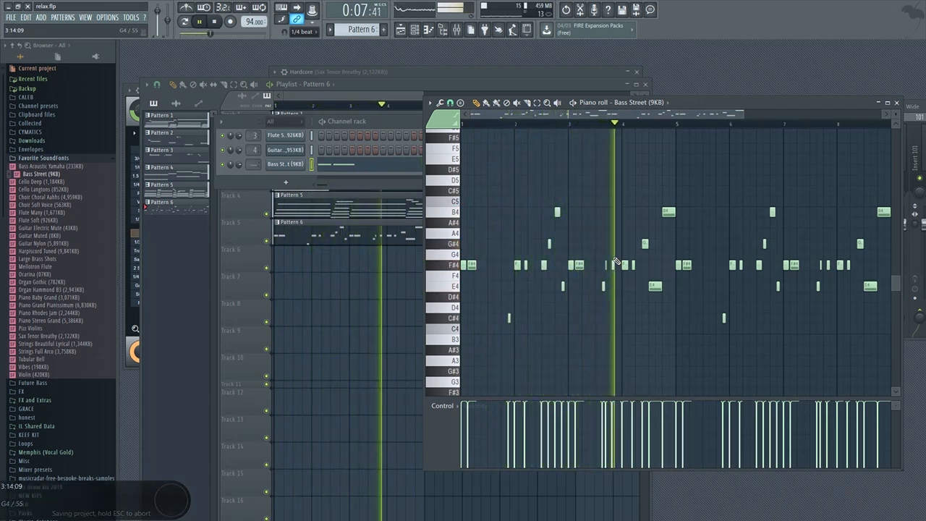
# Move the longer F#4 in bar 3 to 3:04:00 and set its length to three steps.
pyautogui.scroll(3, 509, 202)
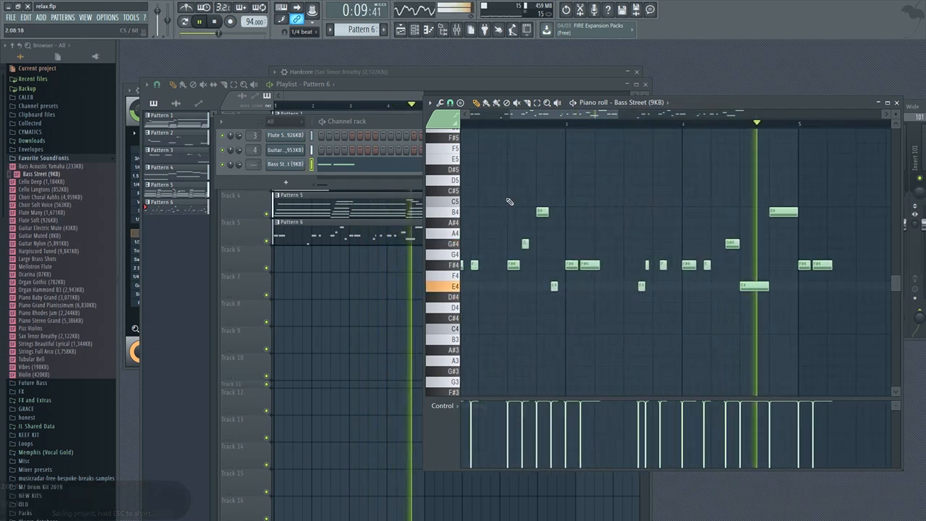
pyautogui.click(600, 124)
pyautogui.press('space')
pyautogui.scroll(2, 616, 263)
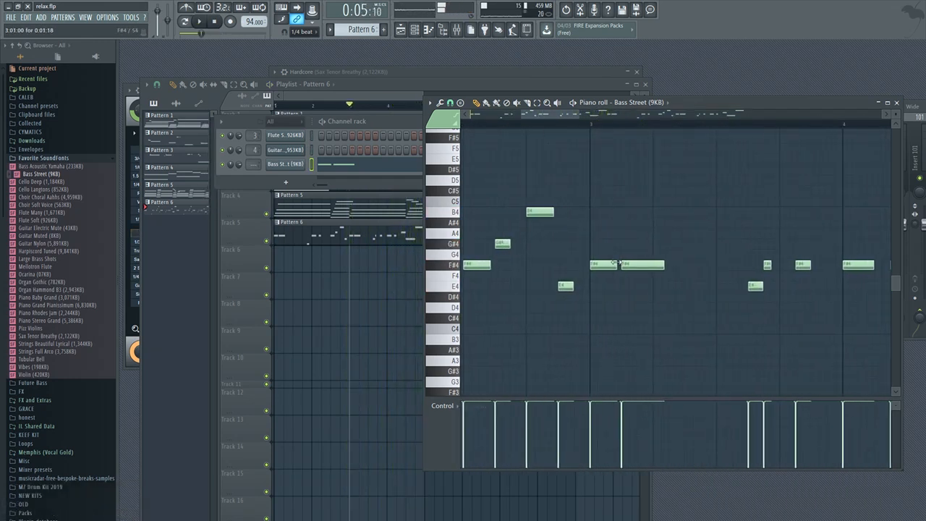
pyautogui.press('space')
pyautogui.click(635, 267)
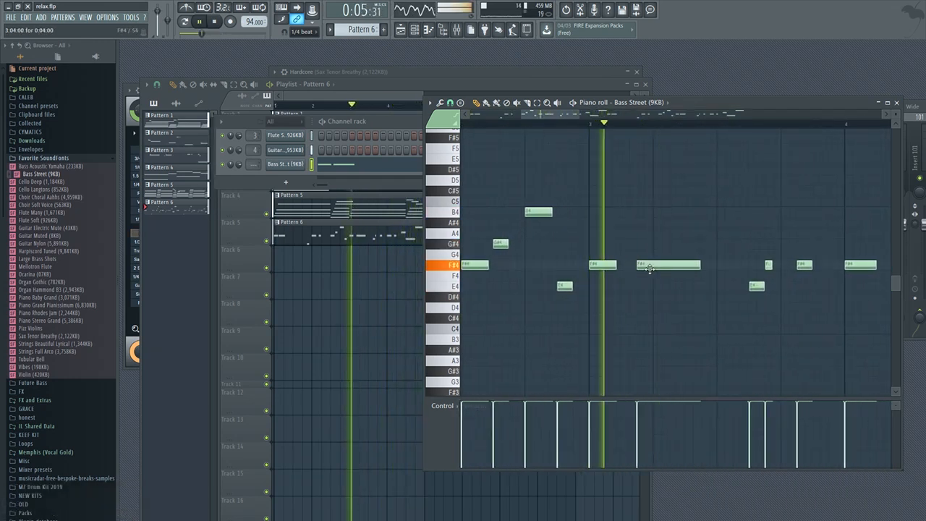
pyautogui.moveTo(699, 266); pyautogui.dragTo(683, 266)
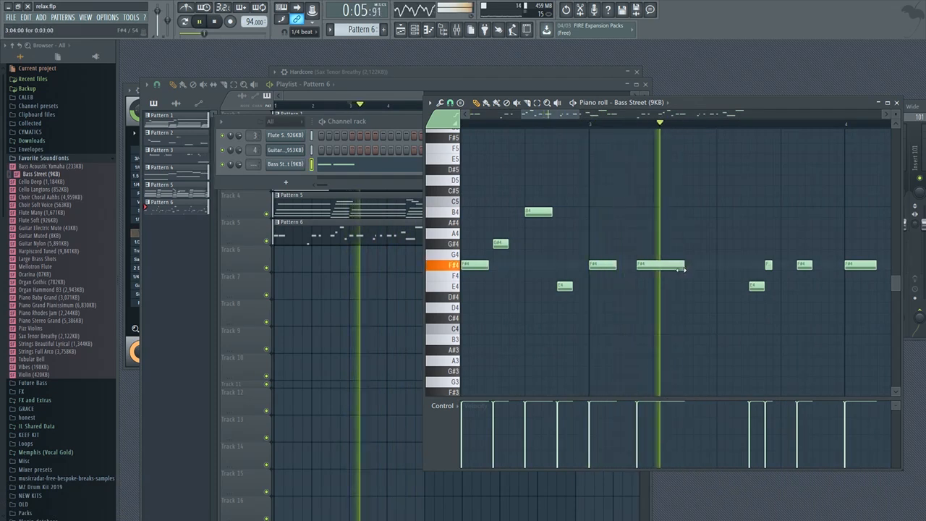
# Try the second F#4 of bar 4 at 4:03:00, delete both F#4 notes at the bar's start, and play the line back.
pyautogui.scroll(-3, 762, 329)
pyautogui.scroll(2, 764, 319)
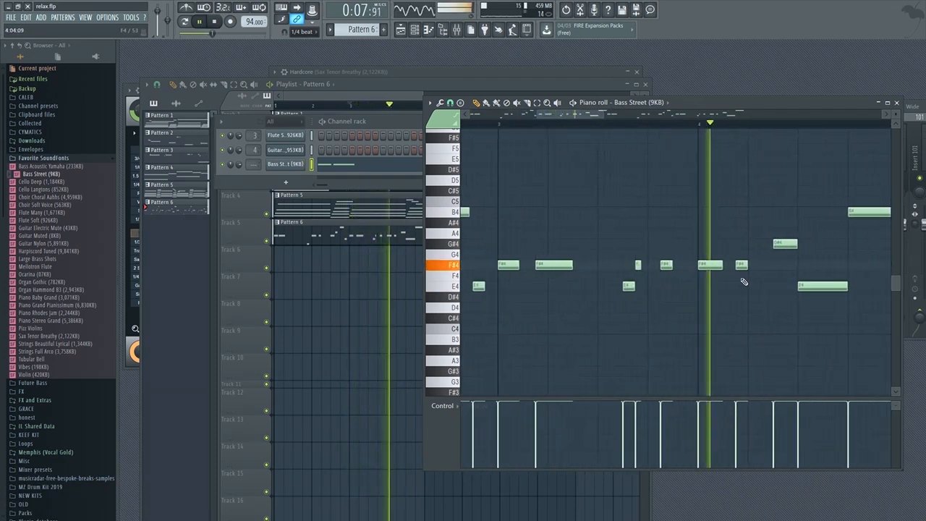
pyautogui.press('space')
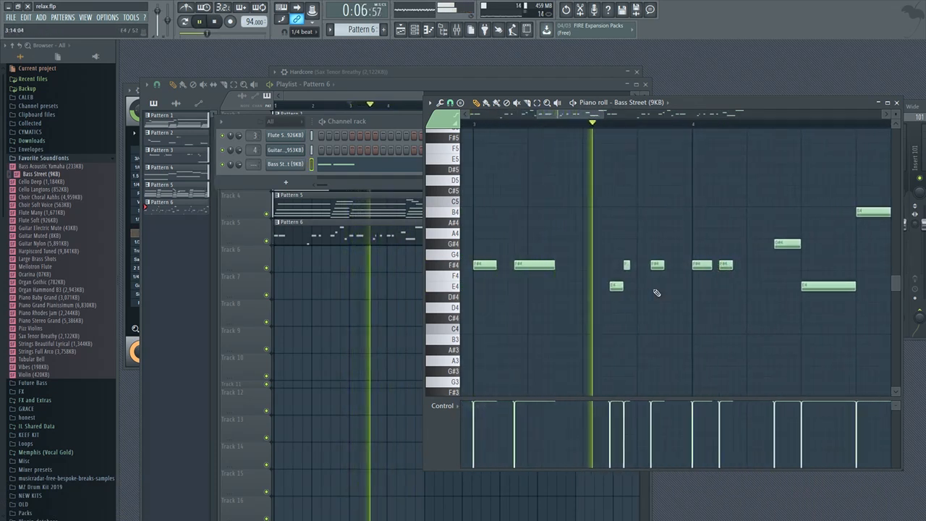
pyautogui.scroll(-3, 672, 314)
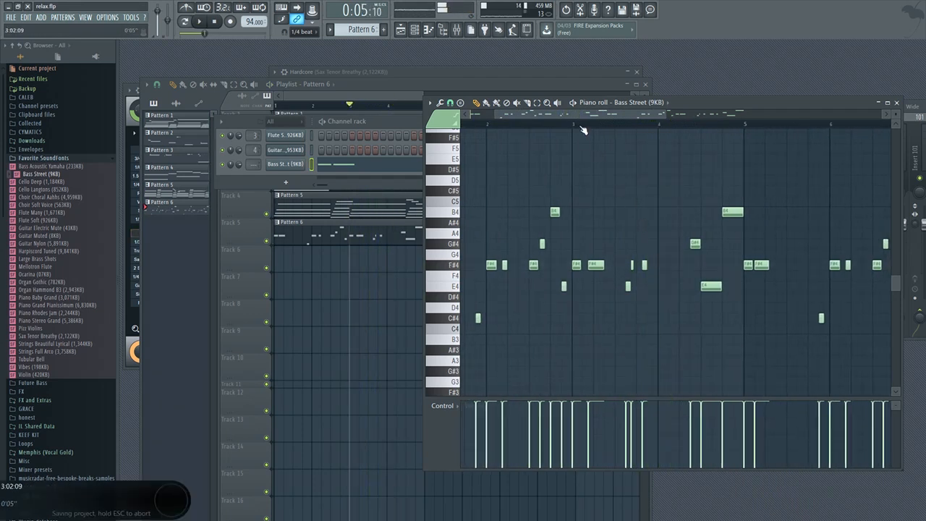
pyautogui.scroll(-3, 583, 130)
pyautogui.press('space')
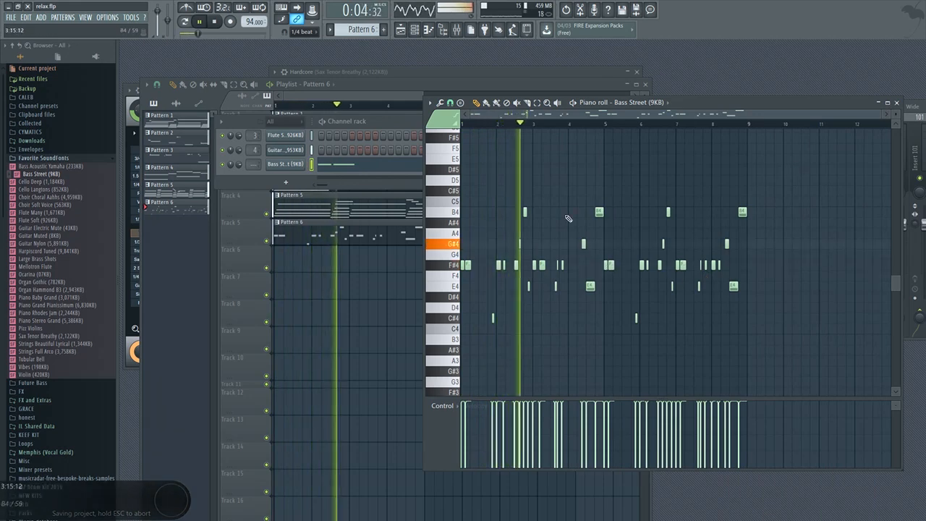
pyautogui.scroll(4, 518, 125)
pyautogui.scroll(2, 526, 116)
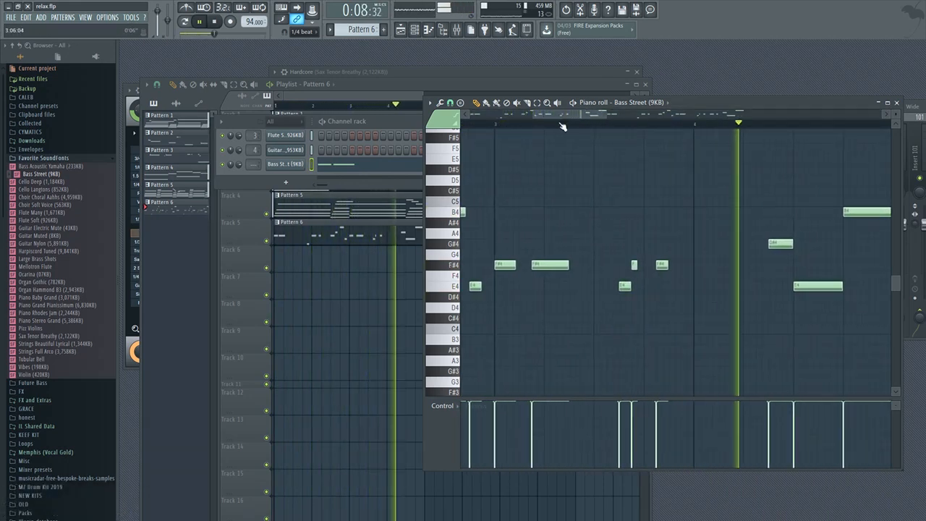
pyautogui.scroll(-2, 570, 126)
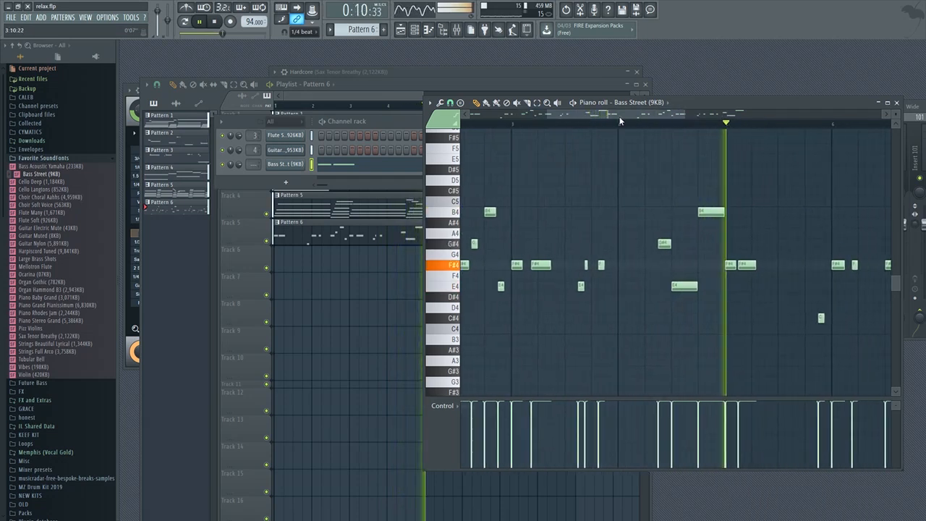
# Shorten the G#4 in bar 4 to one step at 4:08:00 and the following E4 to two steps.
pyautogui.scroll(2, 586, 128)
pyautogui.click(561, 124)
pyautogui.scroll(1, 588, 159)
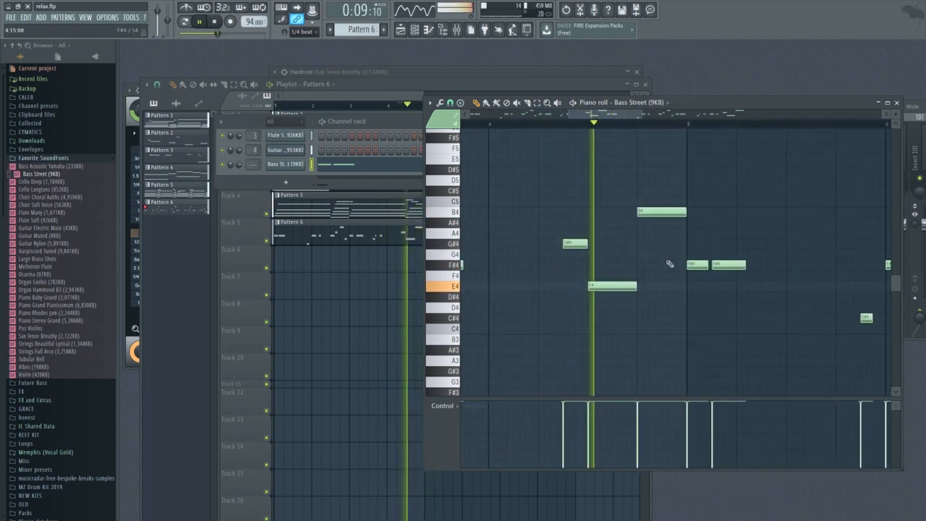
pyautogui.press('space')
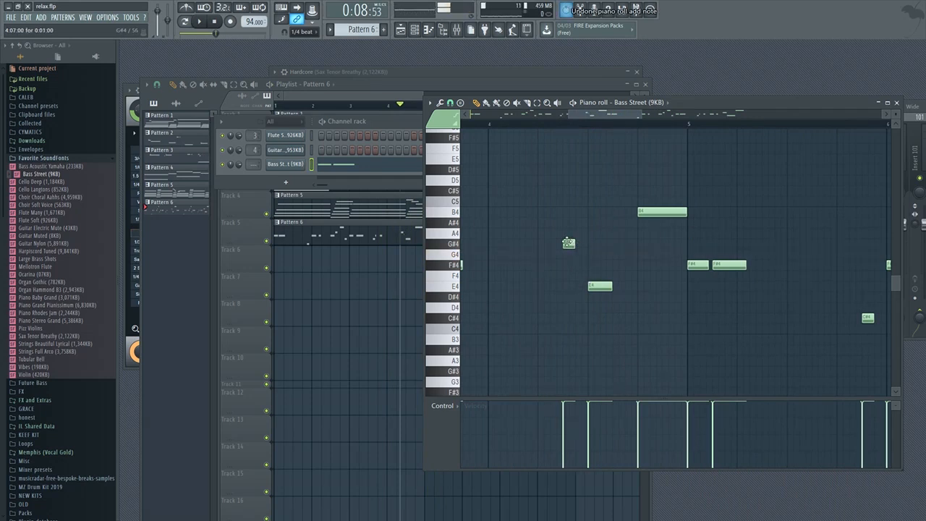
pyautogui.press('space')
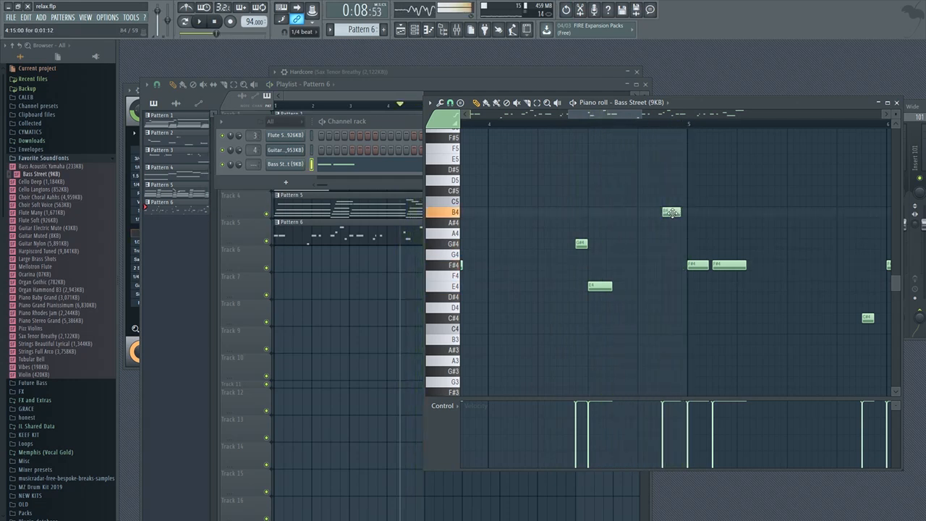
# Replace the long B4 in bar 4 with short B4 notes at 4:11:00 and 4:15:00, and audition the bar.
pyautogui.press('space')
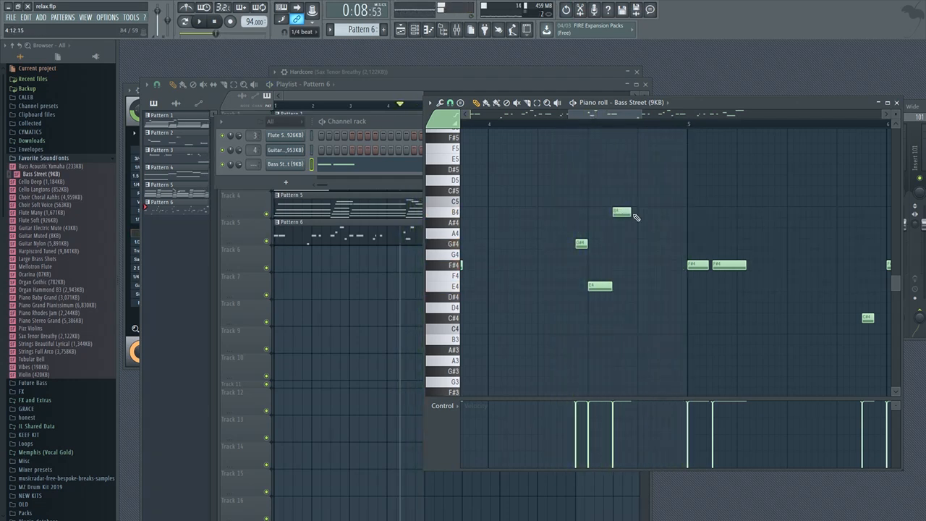
pyautogui.scroll(-2, 554, 159)
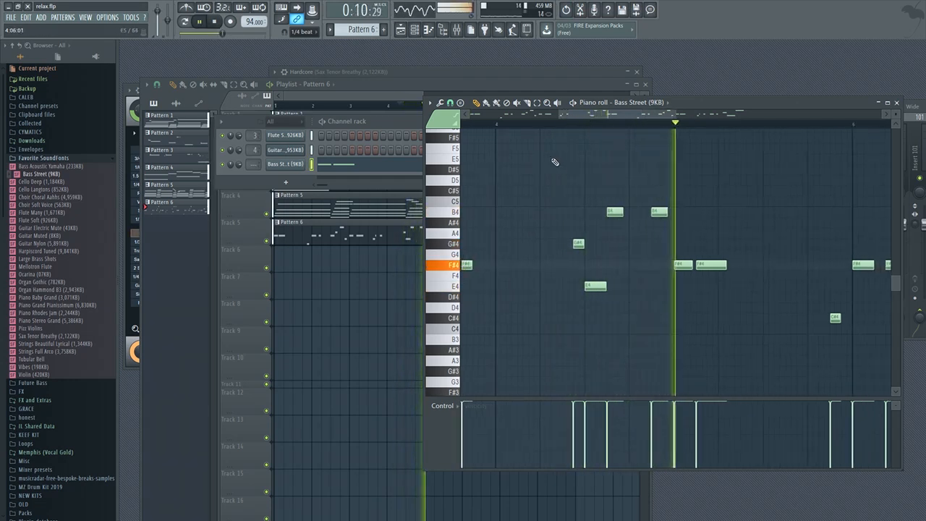
pyautogui.click(521, 125)
pyautogui.scroll(-4, 521, 137)
pyautogui.press('space')
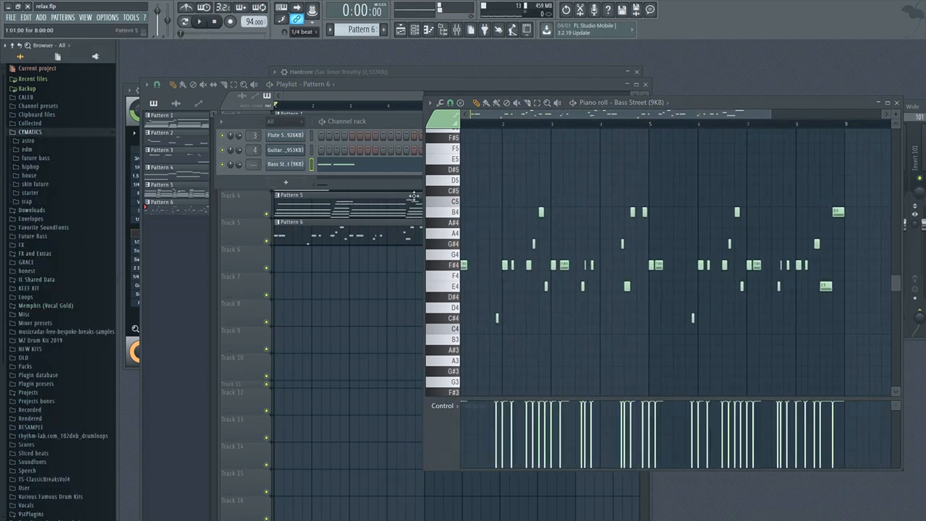
# Save the project and play the bass line from the beginning through bar 5.
pyautogui.hotkey('ctrl', 's')
pyautogui.press('space')
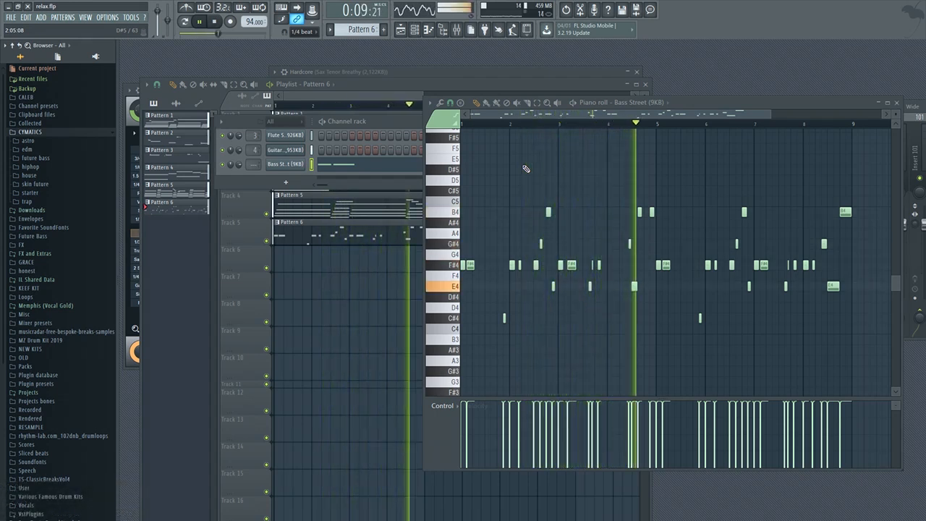
pyautogui.scroll(5, 546, 165)
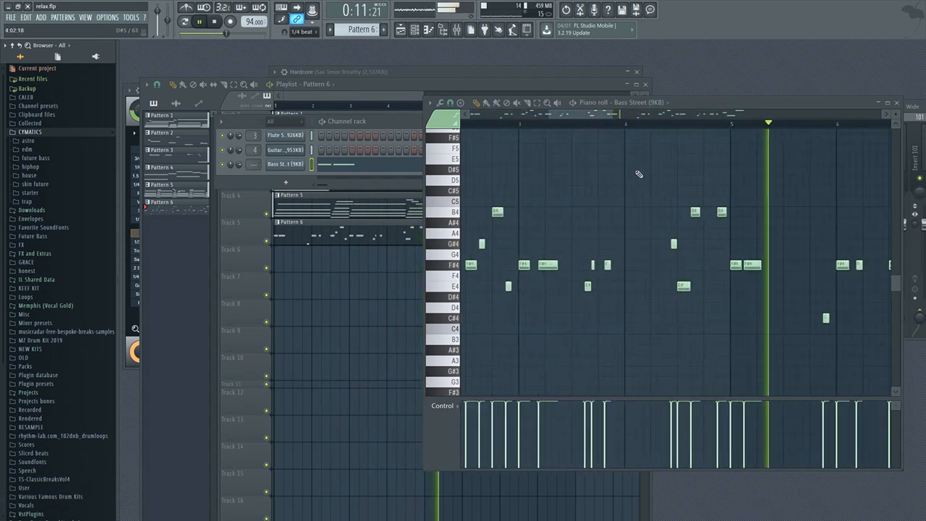
# Move bar 4's G#4 to 4:07:00, try it as A4, then set it to a two-step F#4 and play it back.
pyautogui.press('space')
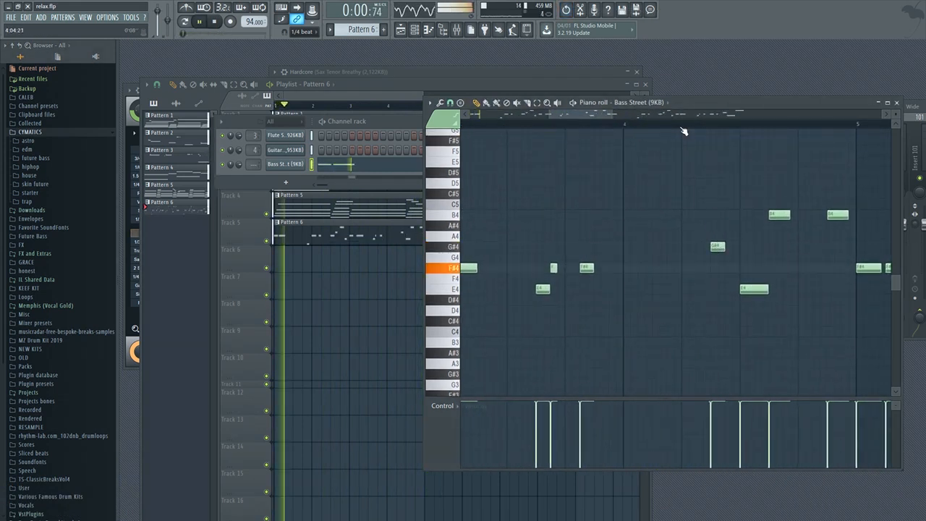
pyautogui.click(682, 127)
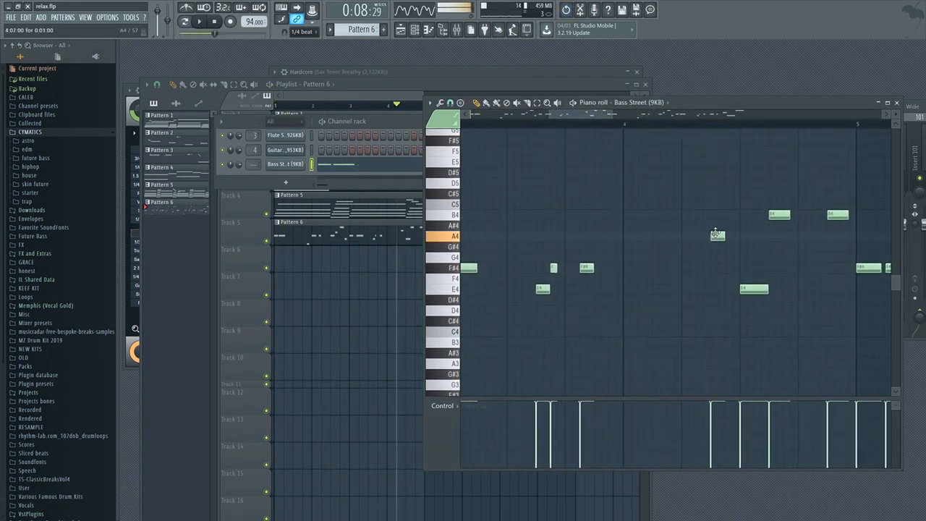
pyautogui.press('space')
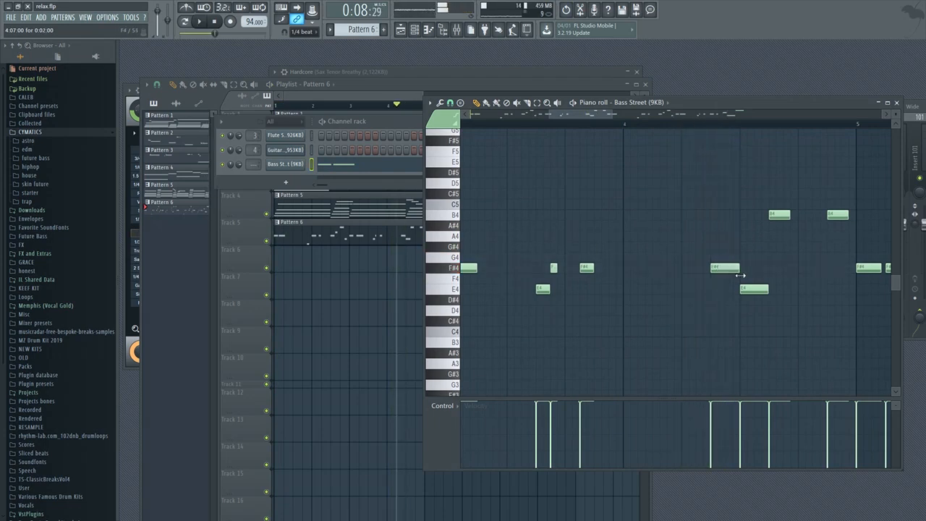
pyautogui.press('space')
pyautogui.scroll(-3, 615, 143)
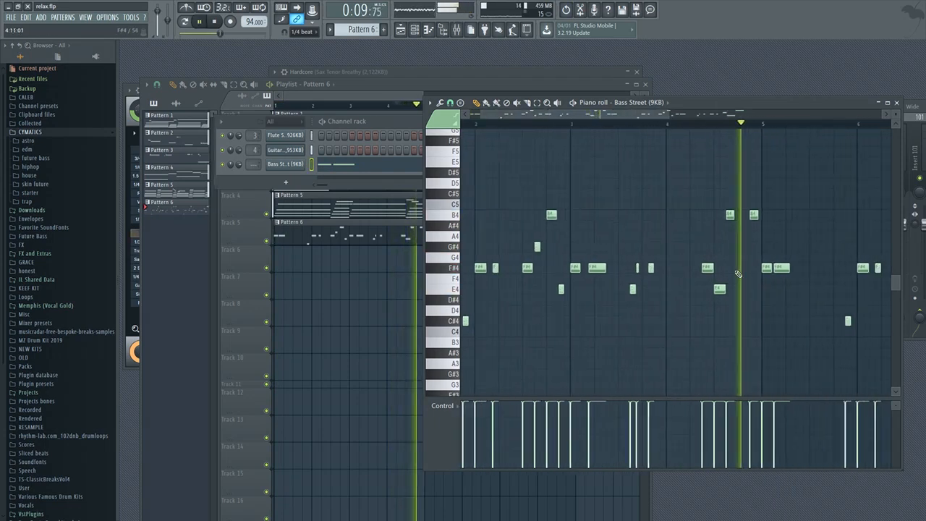
# Play back bar 4 and delete the F#4 at 4:07:00.
pyautogui.scroll(1, 615, 143)
pyautogui.click(616, 126)
pyautogui.moveTo(615, 126); pyautogui.dragTo(608, 145)
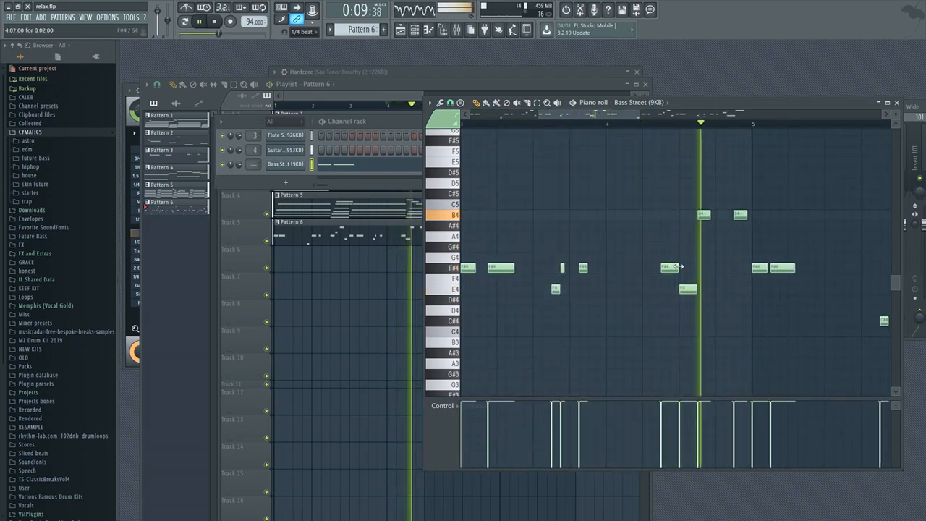
pyautogui.press('space')
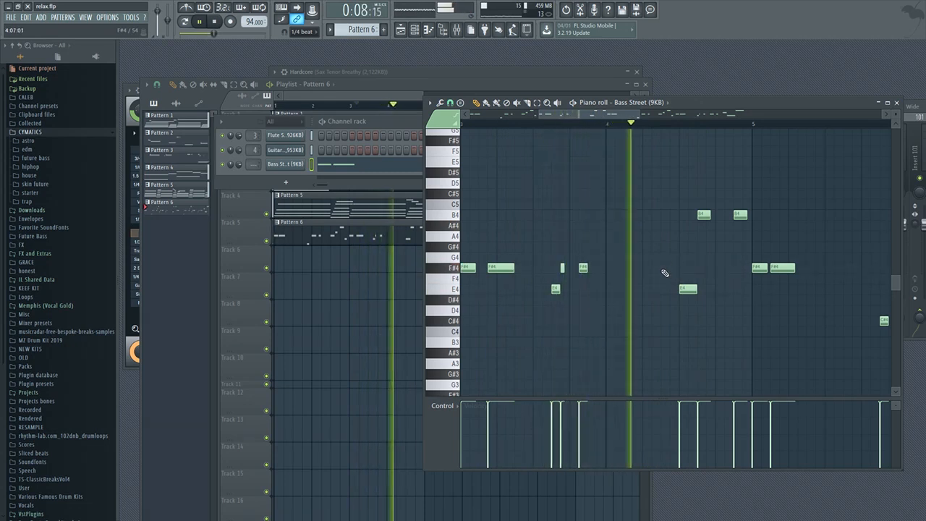
pyautogui.scroll(2, 715, 236)
pyautogui.scroll(2, 730, 231)
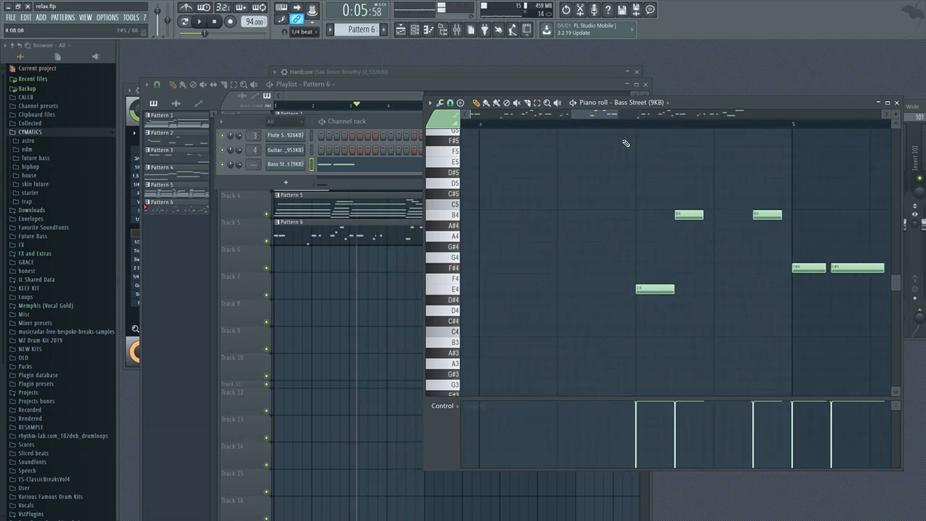
# Replace bar 4's E4 with a descending run of B4 at 4:09:00, A#4 at 4:11:00 and G#4 at 4:13:00, auditioning it.
pyautogui.press('space')
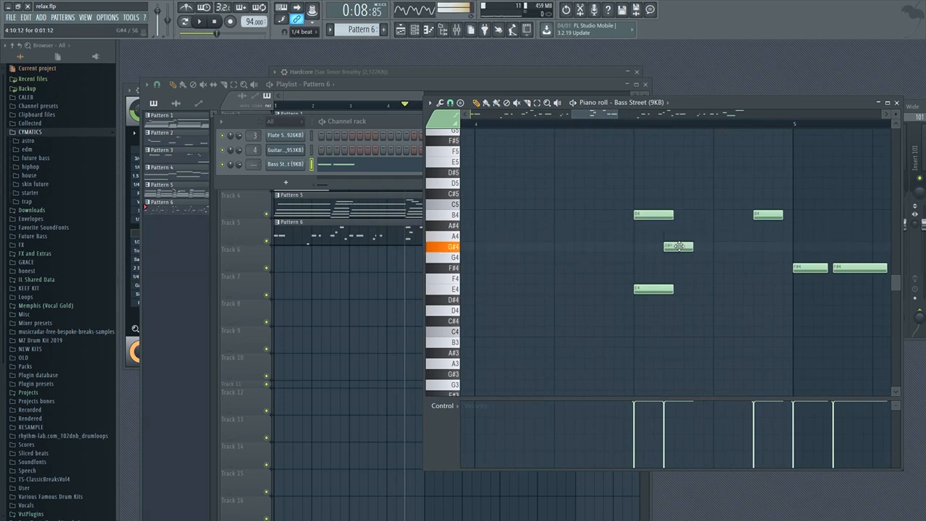
pyautogui.press('space')
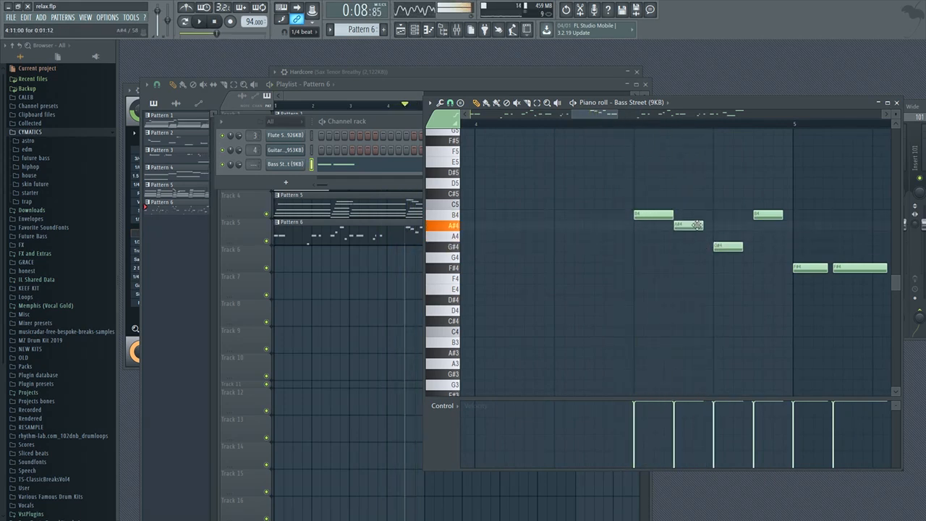
pyautogui.press('space')
# Check the Guitar Jazz chords in Pattern 5 and set Pattern 6's bar 4 run to C#5 at 4:09:00 and B4 at 4:11:00.
pyautogui.doubleClick(419, 204)
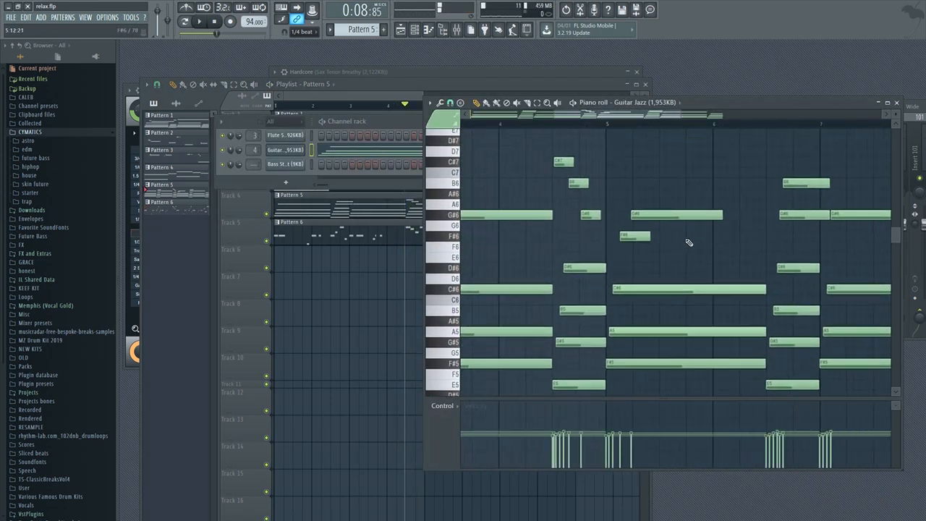
pyautogui.doubleClick(386, 259)
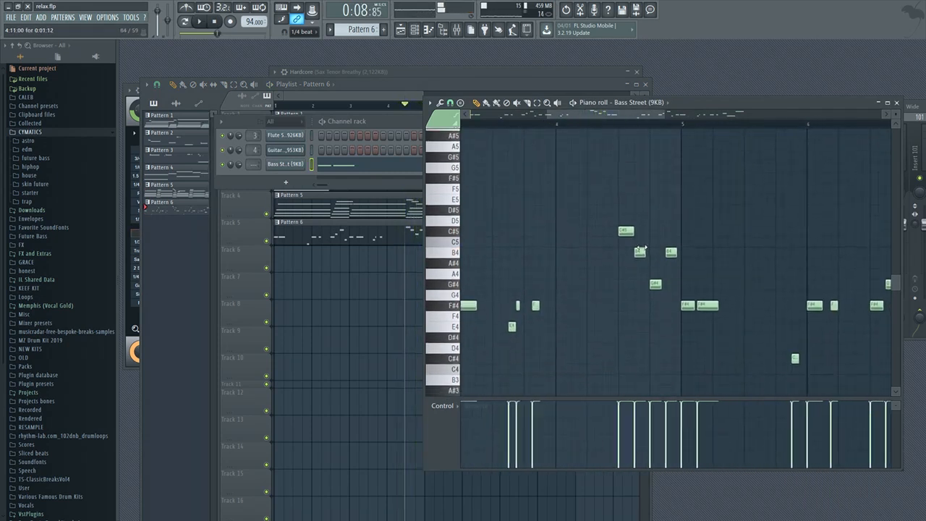
# Try bar 4's C#5 and B4 an octave lower as C#4 and B3, and undo both moves.
pyautogui.scroll(-2, 640, 249)
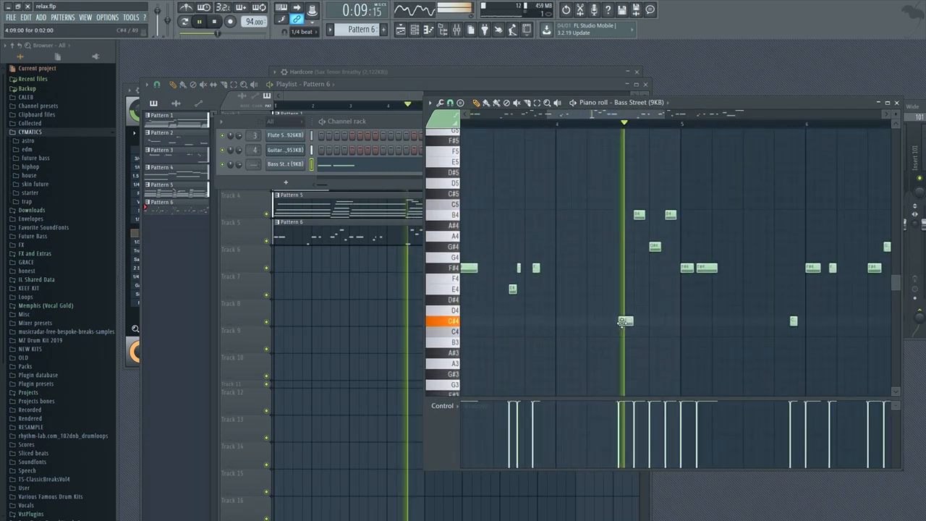
pyautogui.press('space')
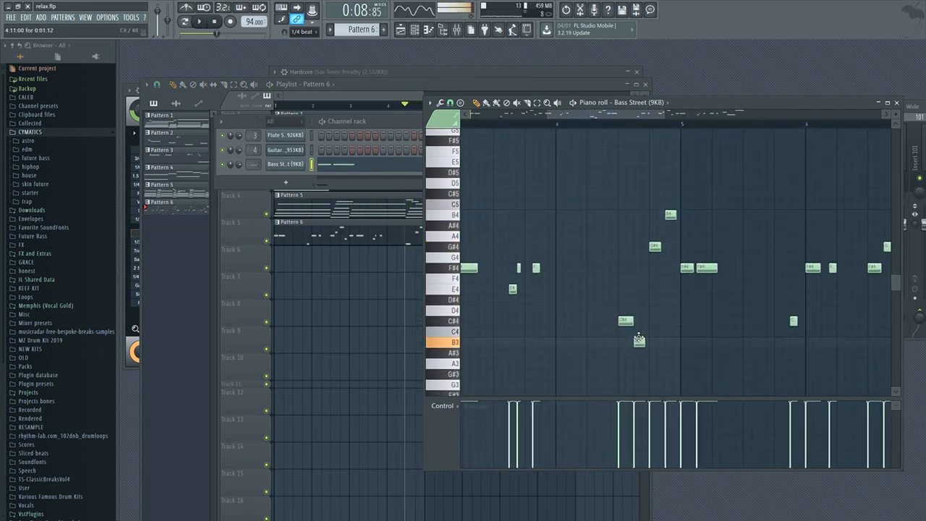
pyautogui.press('space')
pyautogui.press('space')
pyautogui.hotkey('ctrl', 'z')
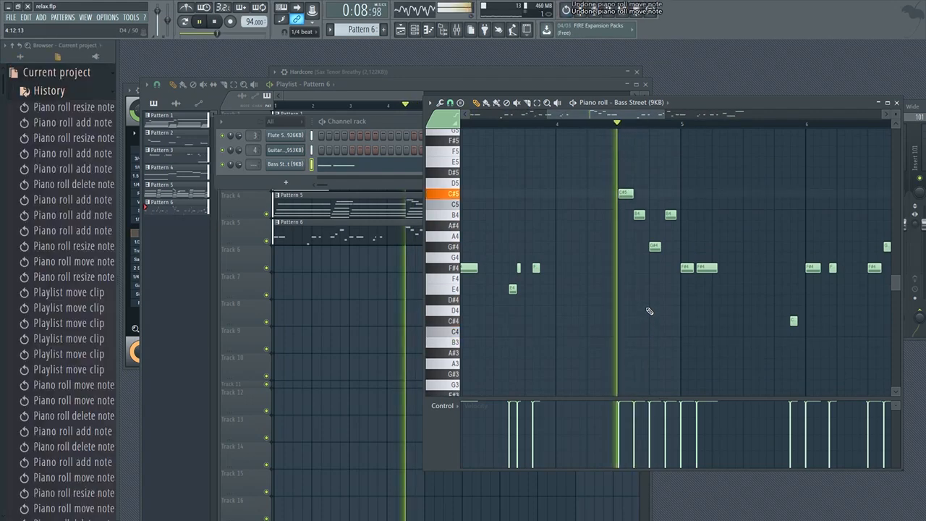
# Add a short C#5 slide note at 4:09:00, try the note under it as A4, and set that note to C5.
pyautogui.keyDown('ctrl'); pyautogui.scroll(3, 641, 264); pyautogui.keyUp('ctrl')
pyautogui.press('space')
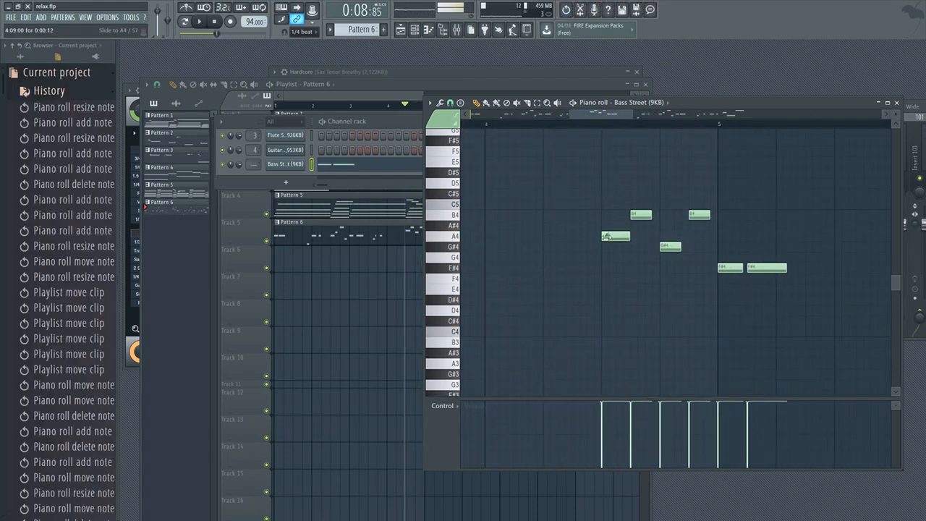
pyautogui.moveTo(606, 225); pyautogui.dragTo(606, 196)
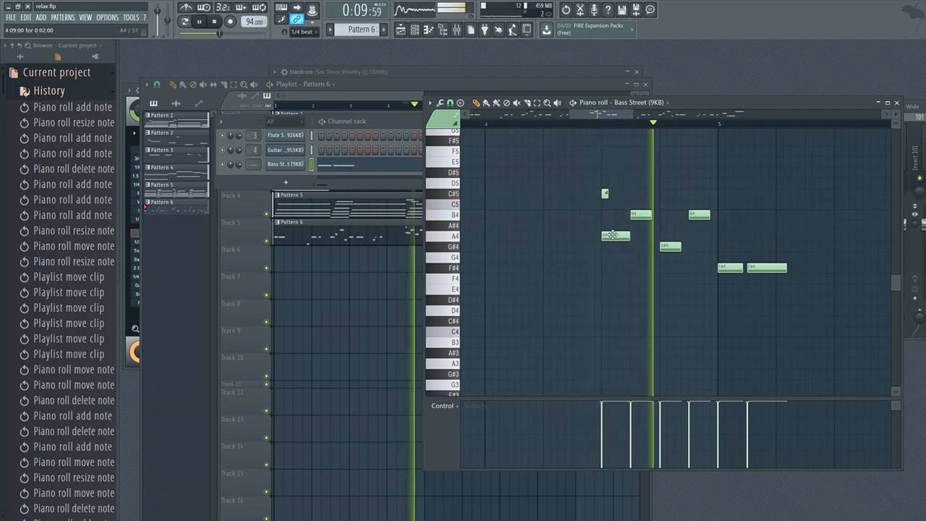
pyautogui.press('space')
pyautogui.moveTo(616, 235); pyautogui.dragTo(619, 200)
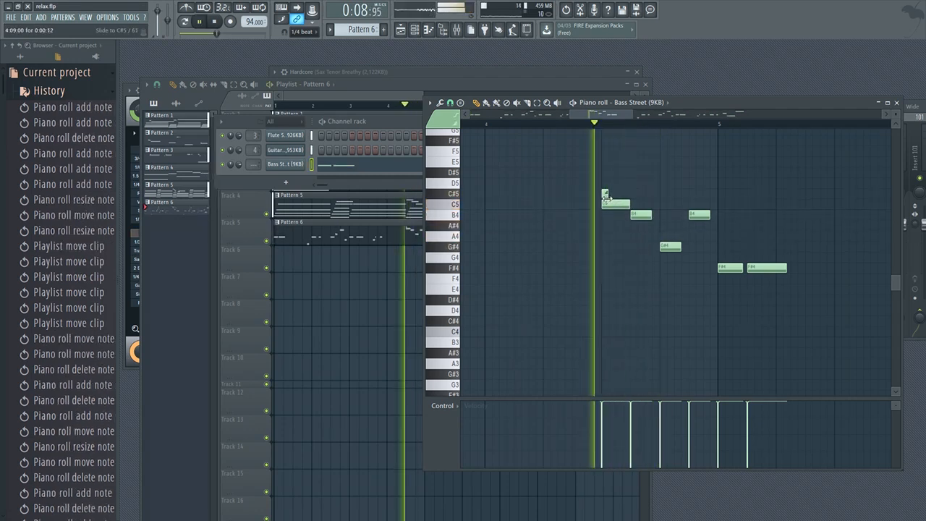
pyautogui.press('space')
# Shorten the C5 at 4:09:00 to the length of the B4 after it, and play the bass line from the beginning.
pyautogui.click(622, 205)
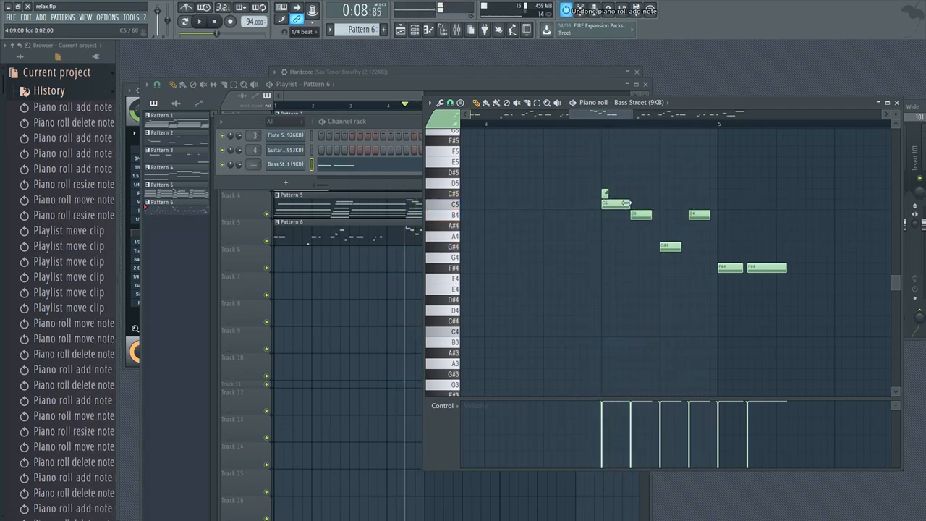
pyautogui.click(537, 103)
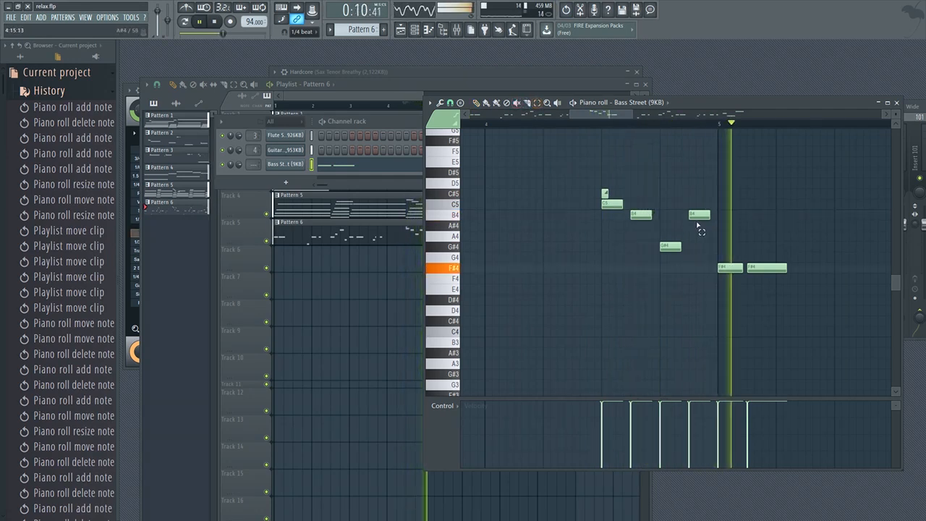
pyautogui.scroll(-3, 697, 222)
pyautogui.scroll(-3, 666, 220)
pyautogui.press('space')
pyautogui.press('space')
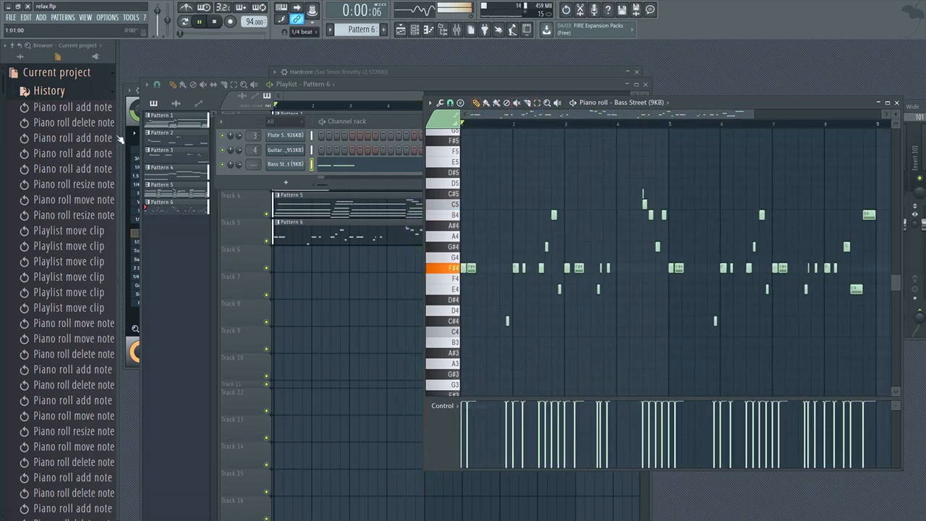
pyautogui.scroll(-1, 586, 218)
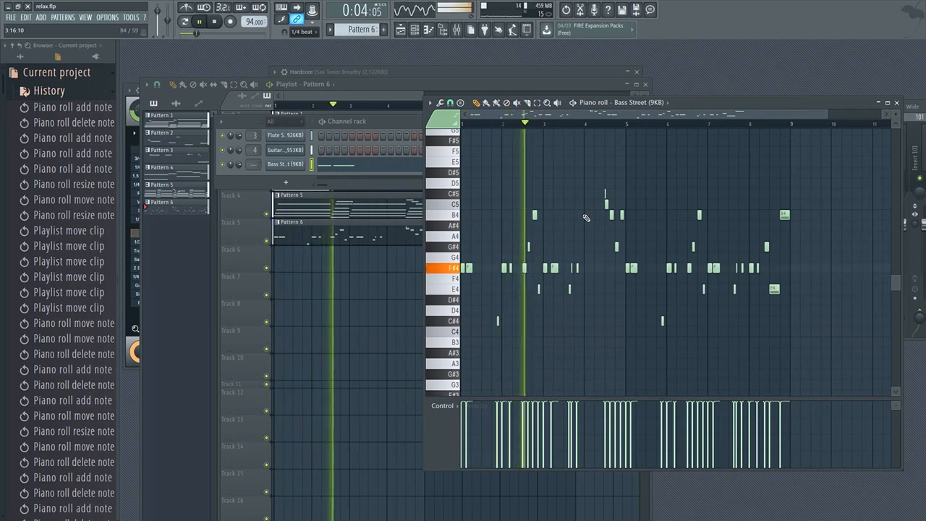
pyautogui.scroll(3, 535, 232)
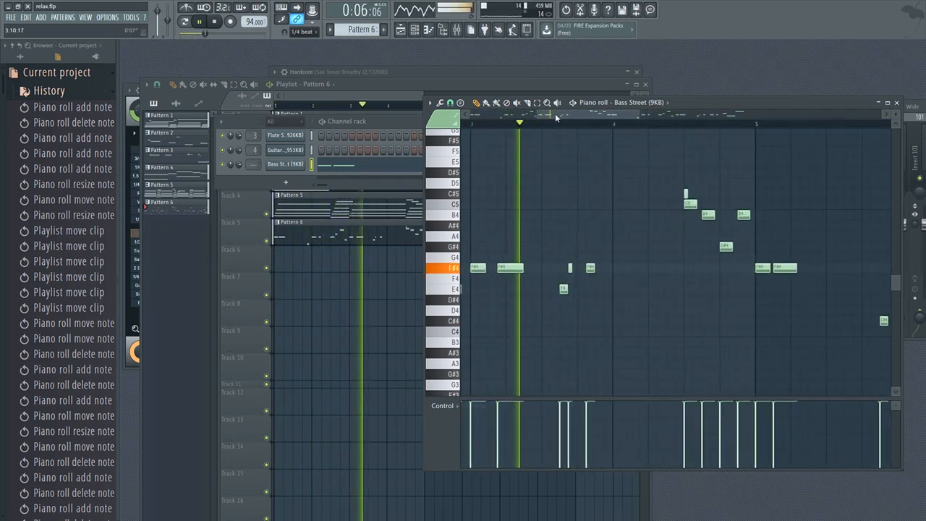
# Swap the pitches of bar 2's last two notes to E4 at 2:13:00 and B4 at 2:15:00, and play them back.
pyautogui.moveTo(555, 116); pyautogui.dragTo(534, 117)
pyautogui.scroll(1, 544, 223)
pyautogui.press('space')
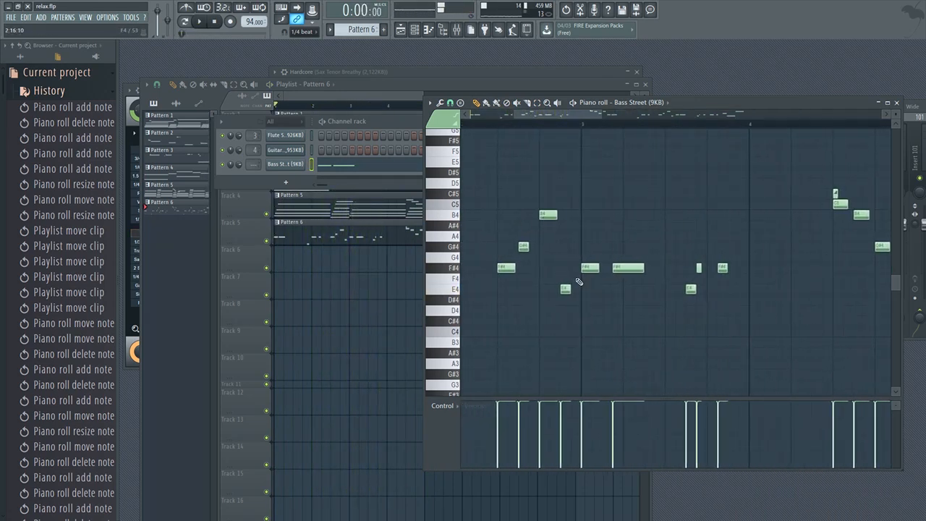
pyautogui.press('space')
pyautogui.click(551, 216)
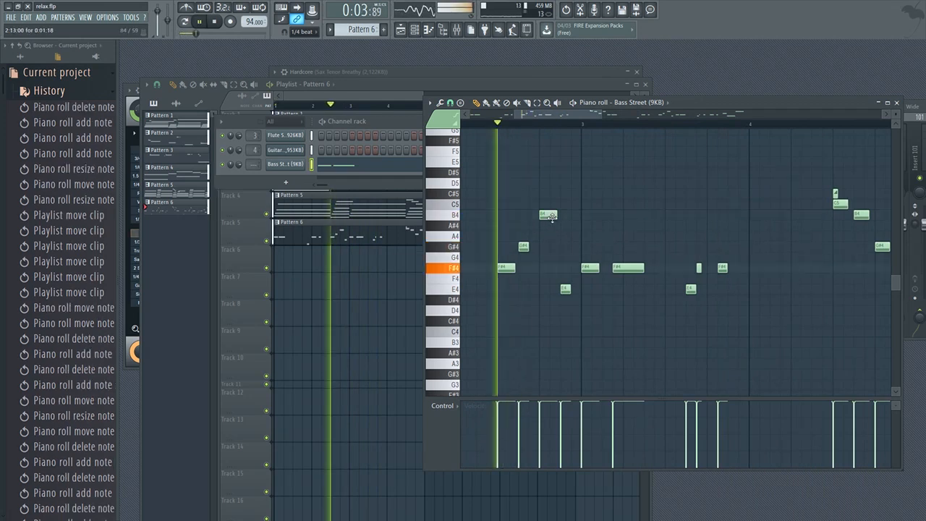
pyautogui.press('space')
pyautogui.click(549, 215)
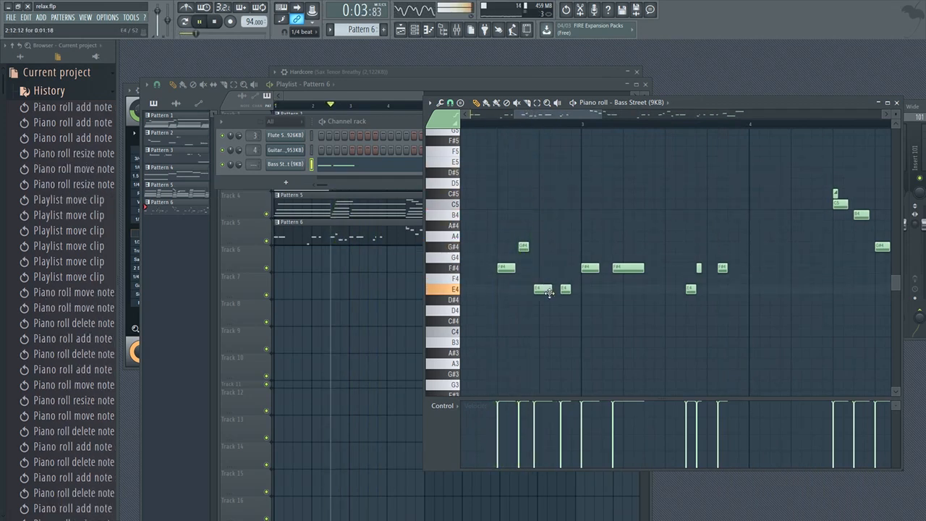
pyautogui.moveTo(549, 293); pyautogui.dragTo(566, 235)
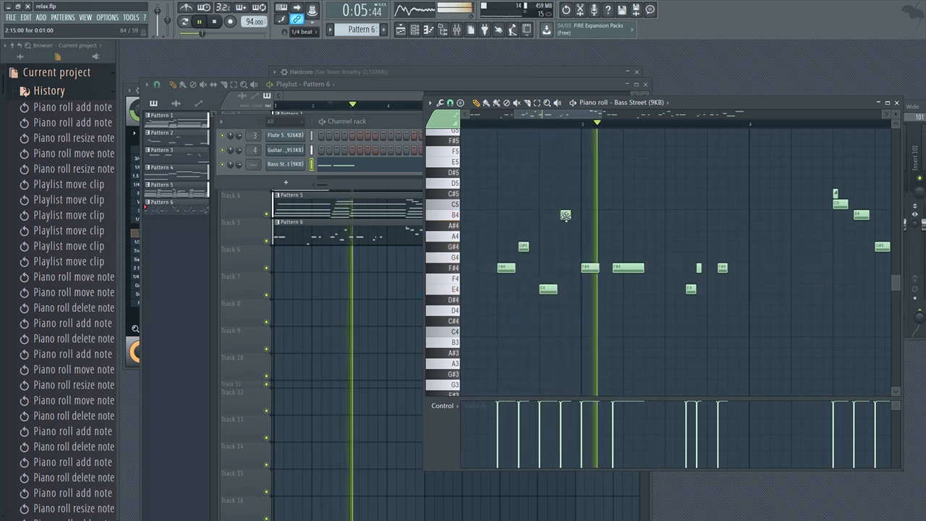
pyautogui.press('space')
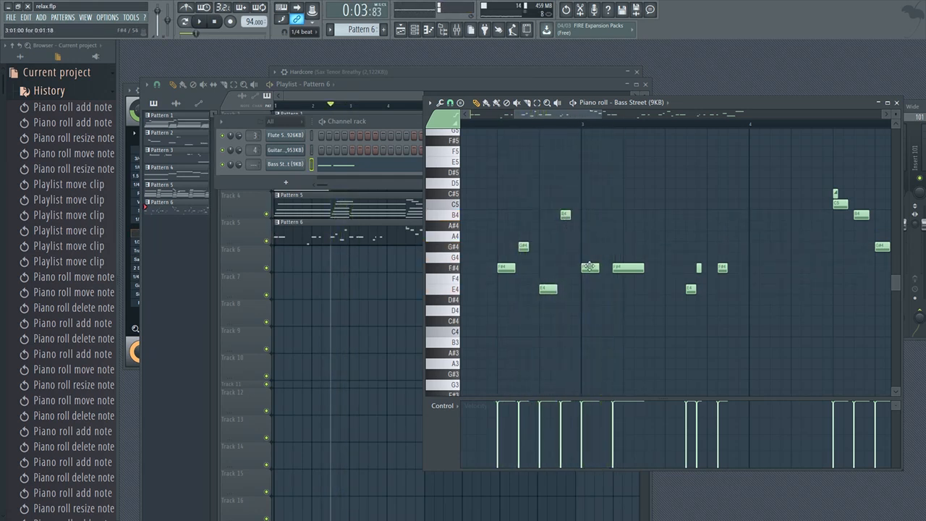
# Try the F#4 at 3:01:00 as B4 and A#4, set it to E4, and audition it.
pyautogui.moveTo(589, 267); pyautogui.dragTo(588, 210)
pyautogui.press('space')
pyautogui.moveTo(593, 214)
pyautogui.mouseDown()
pyautogui.moveTo(597, 261)
pyautogui.moveTo(590, 220)
pyautogui.mouseUp()
pyautogui.press('space')
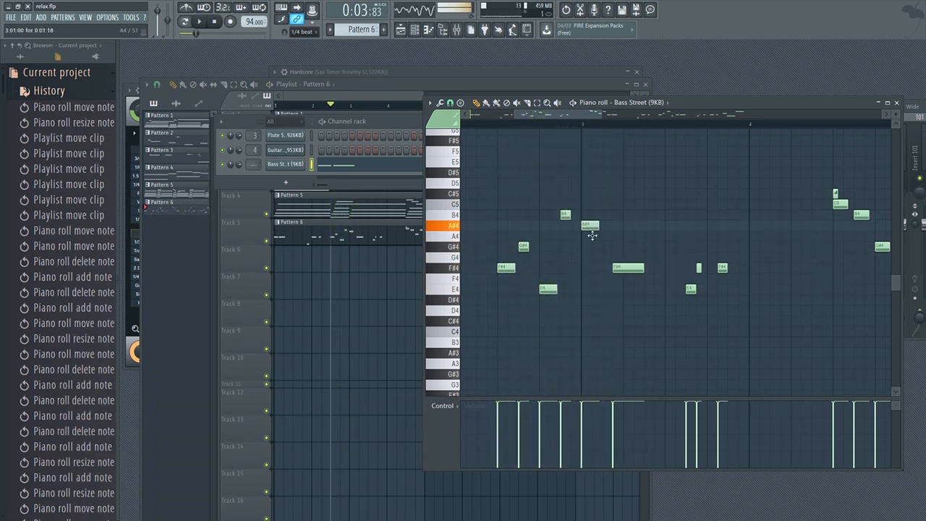
pyautogui.press('space')
pyautogui.moveTo(591, 258); pyautogui.dragTo(593, 298)
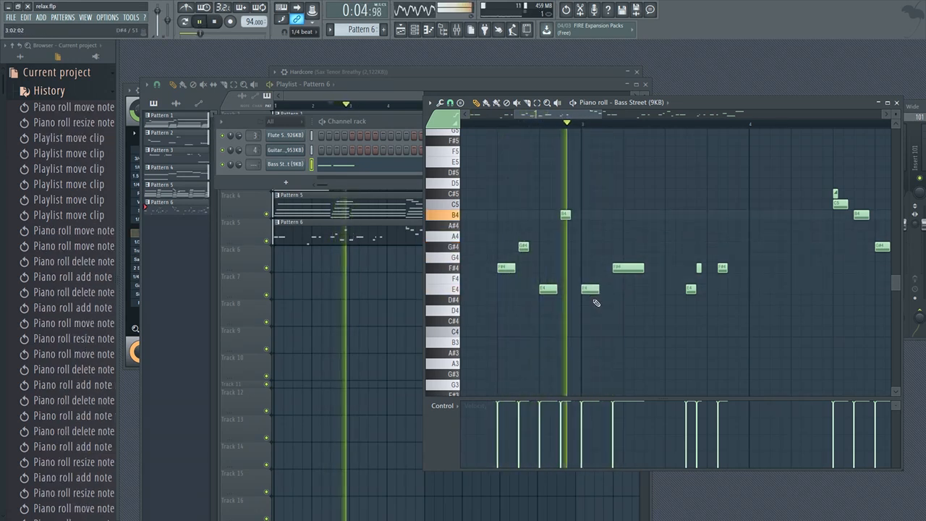
pyautogui.press('space')
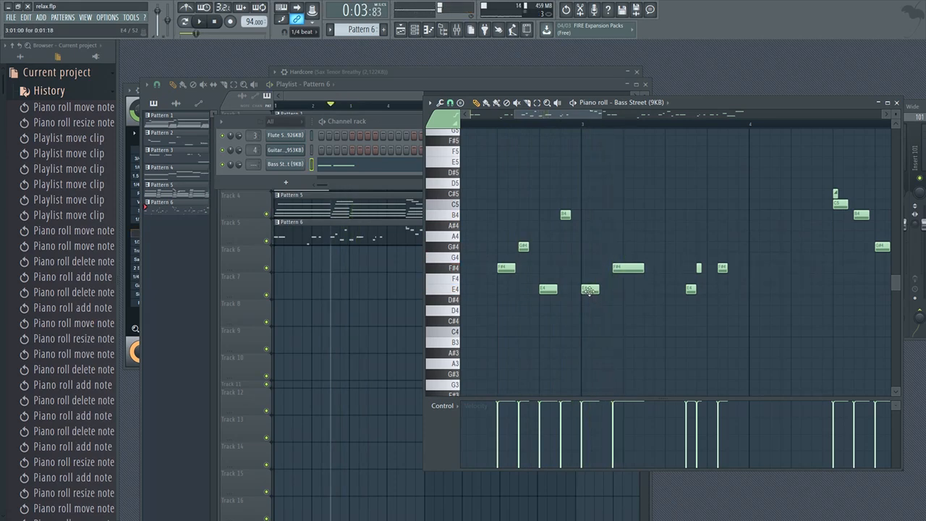
# Lengthen the E4 at 3:01:00 to 2:06 and play on into bar 4.
pyautogui.press('space')
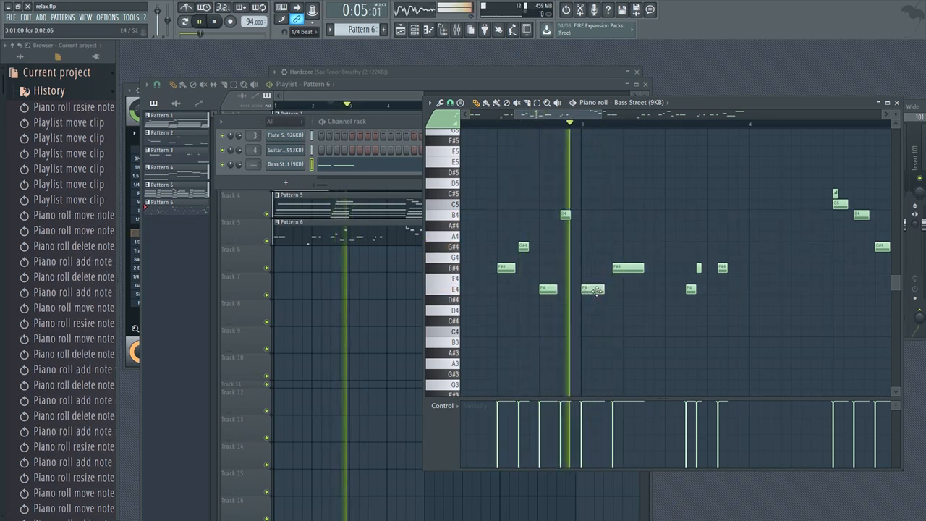
pyautogui.keyDown('ctrl'); pyautogui.scroll(-1, 590, 289); pyautogui.keyUp('ctrl')
pyautogui.keyDown('ctrl'); pyautogui.scroll(-2, 600, 289); pyautogui.keyUp('ctrl')
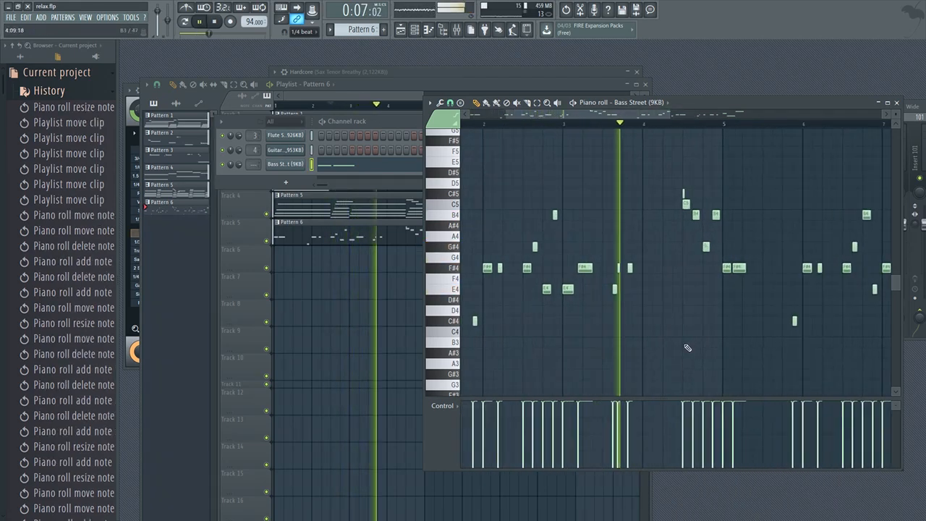
pyautogui.keyDown('ctrl'); pyautogui.scroll(-1, 637, 324); pyautogui.keyUp('ctrl')
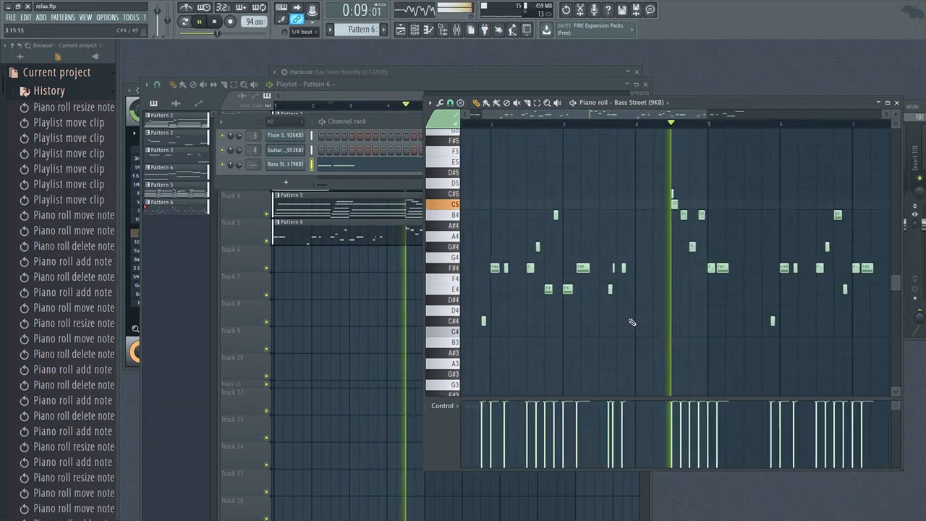
pyautogui.keyDown('ctrl'); pyautogui.scroll(-2, 631, 322); pyautogui.keyUp('ctrl')
pyautogui.keyDown('ctrl'); pyautogui.scroll(3, 630, 318); pyautogui.keyUp('ctrl')
pyautogui.press('space')
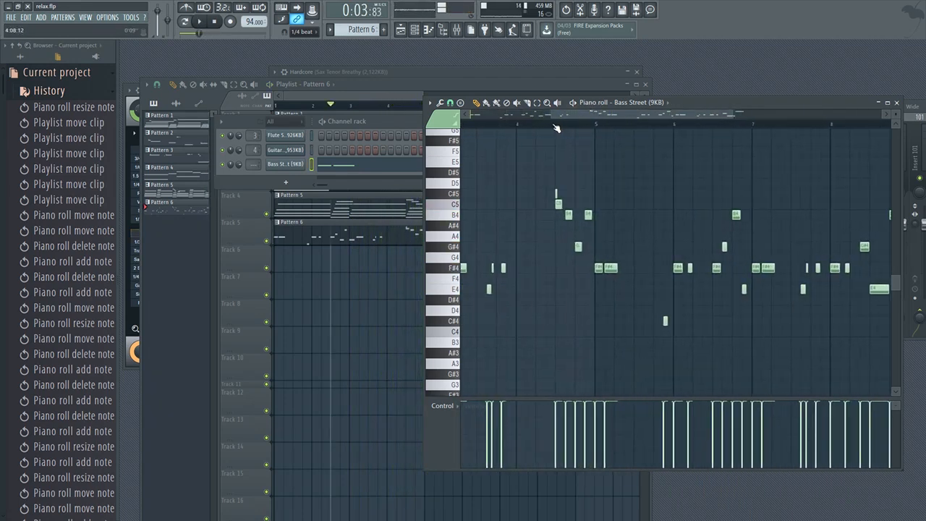
# Delete the B4 at 4:15:00, lengthen the G#4 at 4:13:00 to three steps, and audition from 4:09:00.
pyautogui.click(552, 125)
pyautogui.press('space')
pyautogui.rightClick(590, 215)
pyautogui.moveTo(579, 247); pyautogui.dragTo(588, 247)
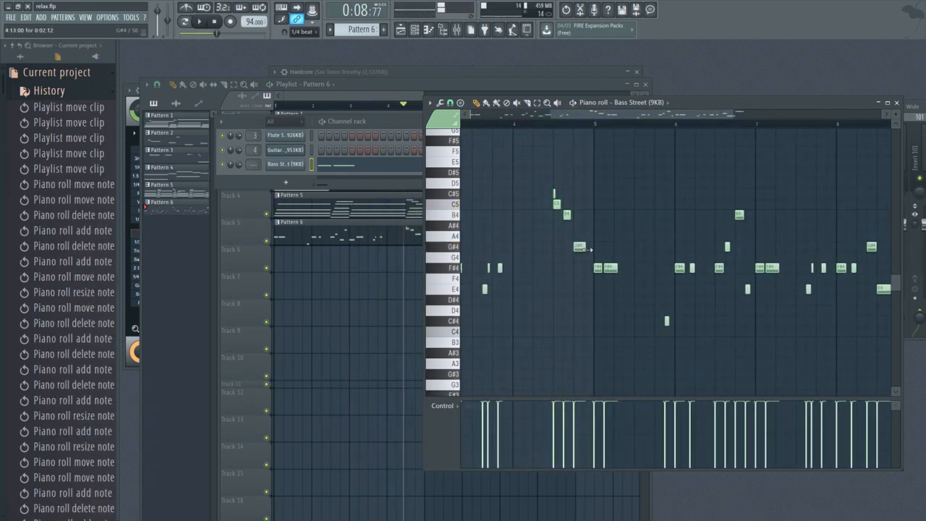
pyautogui.keyDown('ctrl'); pyautogui.scroll(1, 593, 254); pyautogui.keyUp('ctrl')
pyautogui.keyDown('ctrl'); pyautogui.scroll(2, 593, 253); pyautogui.keyUp('ctrl')
pyautogui.press('space')
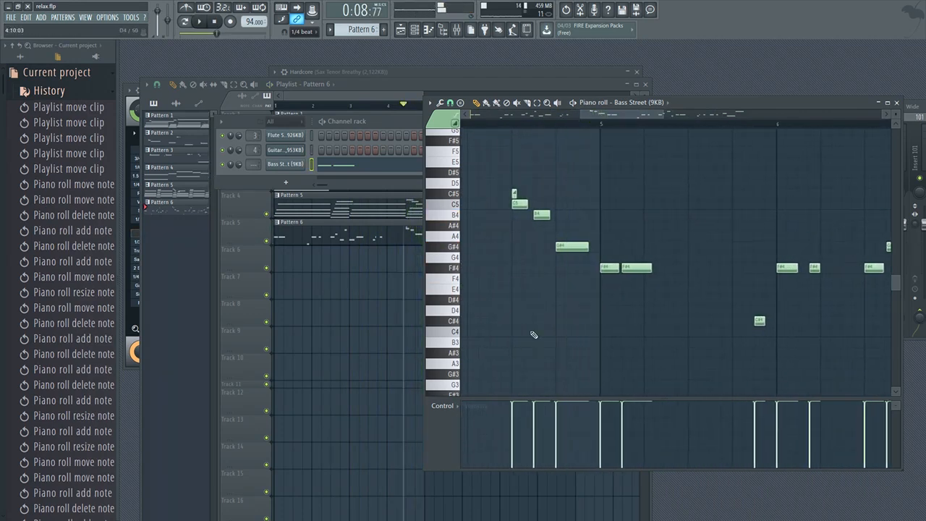
# Add a three-step slide note to G#3 at 4:13:12 and play back the end of bar 4.
pyautogui.click(563, 374)
pyautogui.press('space')
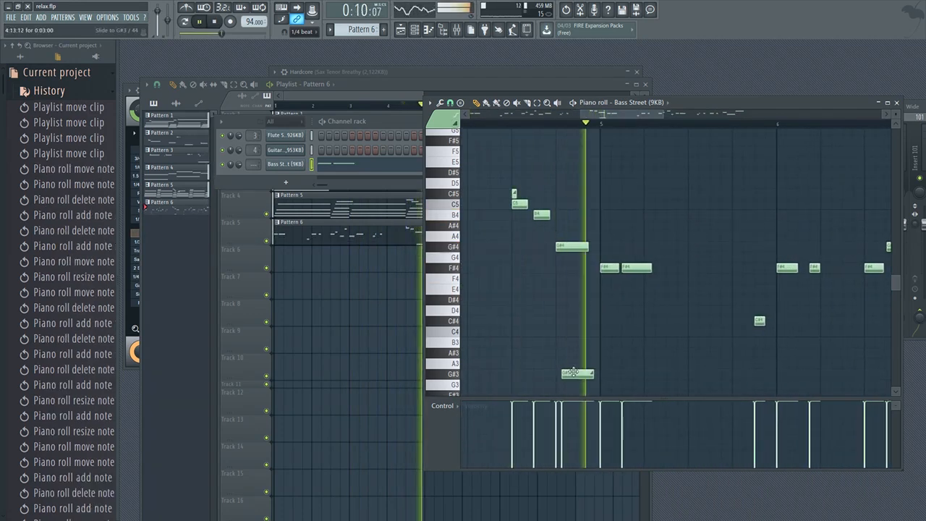
pyautogui.press('space')
# Save the project and delete all the bass notes in bars 5 to 8.
pyautogui.keyDown('ctrl'); pyautogui.scroll(-4, 593, 248); pyautogui.keyUp('ctrl')
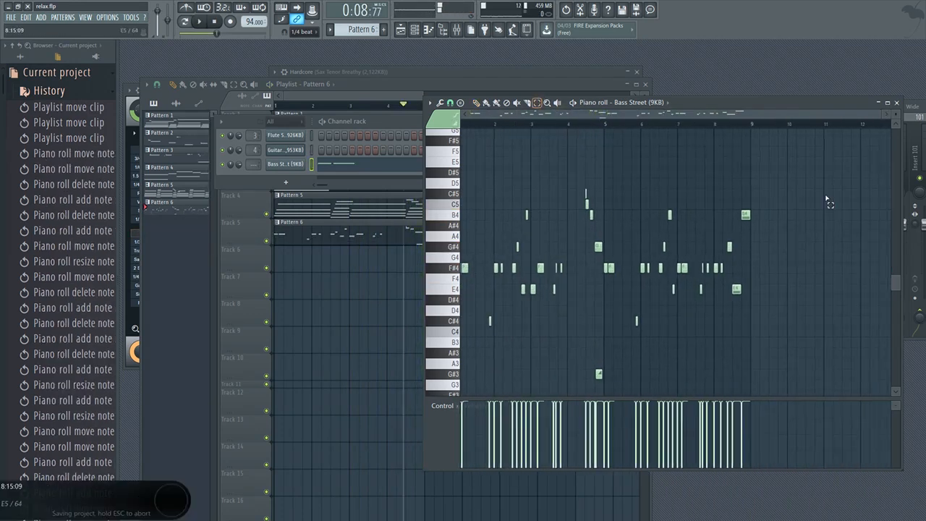
pyautogui.keyDown('ctrl'); pyautogui.moveTo(839, 191); pyautogui.dragTo(606, 389); pyautogui.keyUp('ctrl')
pyautogui.press('Delete')
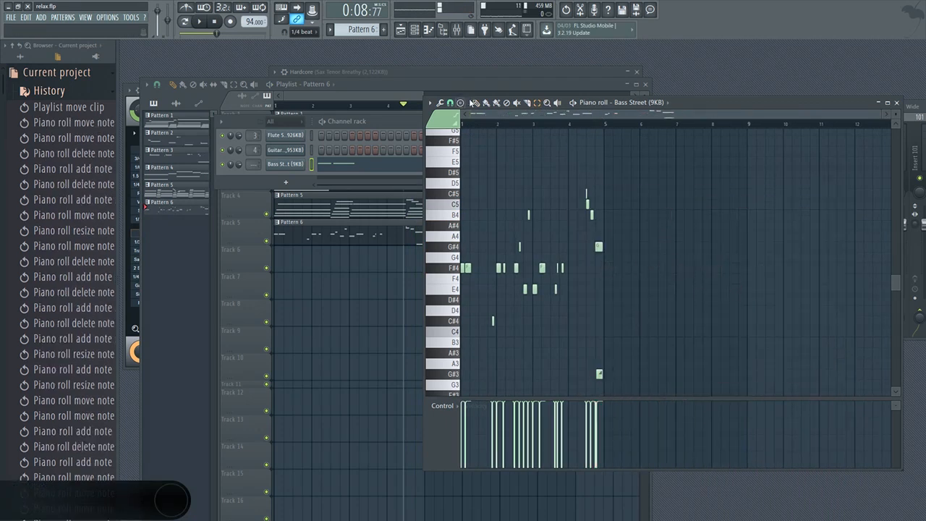
# Play the first four bars of the bass line from the start and follow the notes.
pyautogui.keyDown('ctrl'); pyautogui.scroll(4, 469, 193); pyautogui.keyUp('ctrl')
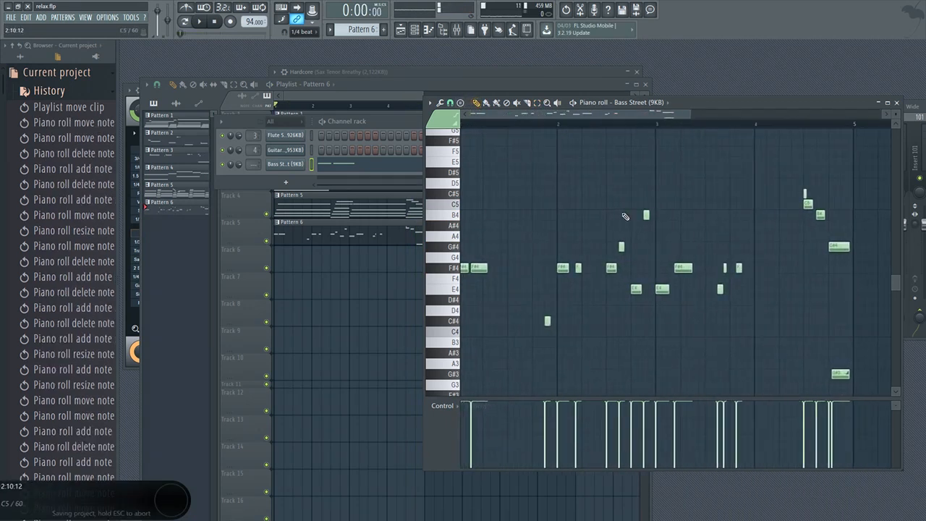
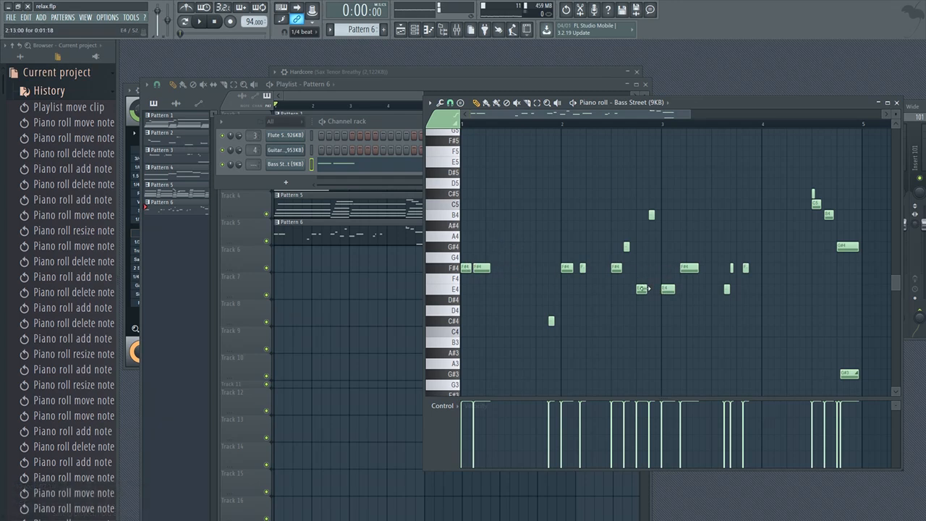
pyautogui.scroll(1, 492, 318)
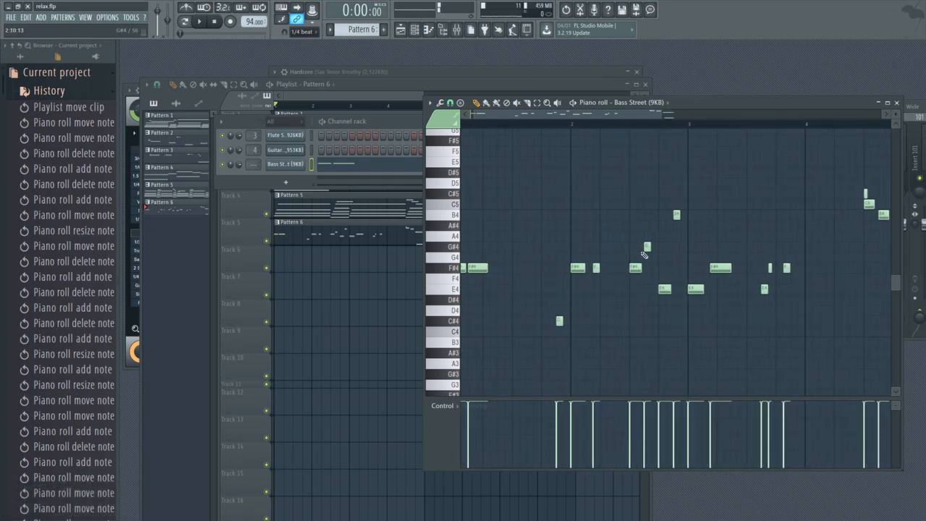
pyautogui.scroll(-1, 645, 252)
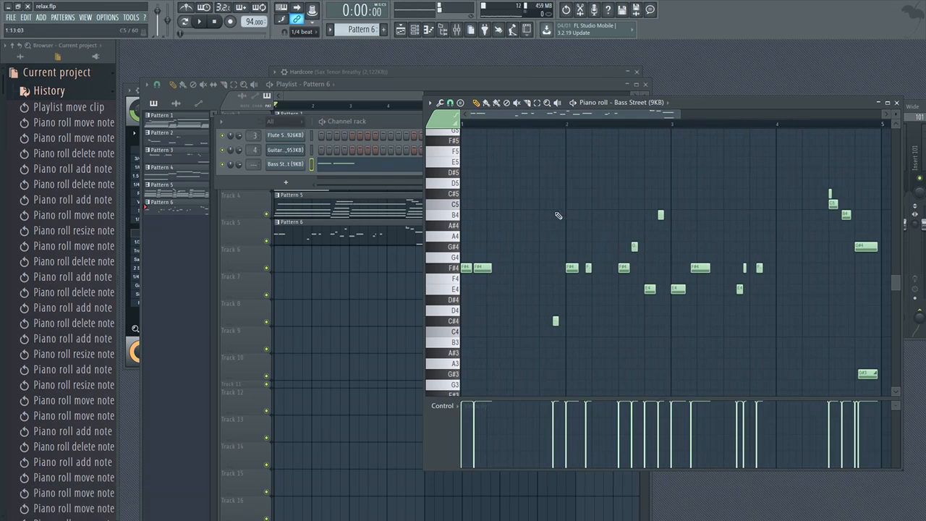
pyautogui.press('space')
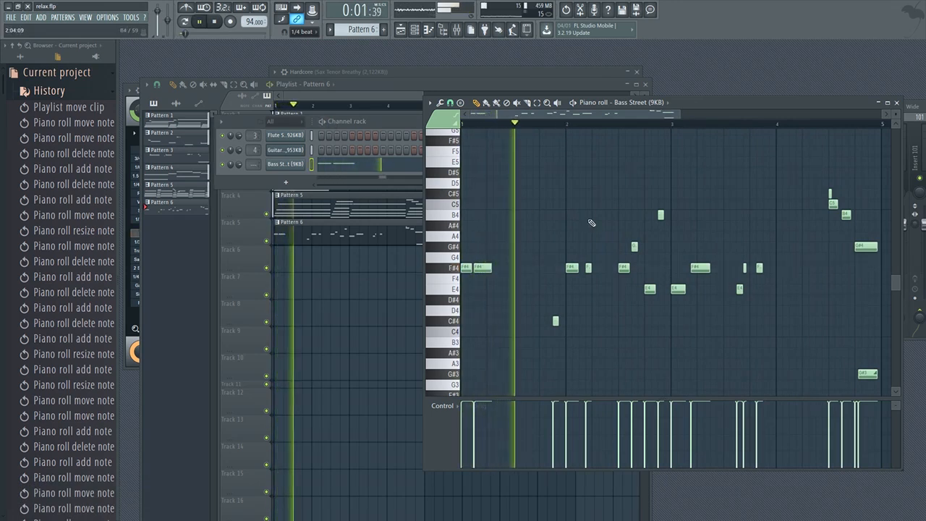
pyautogui.scroll(1, 591, 223)
pyautogui.scroll(2, 601, 225)
pyautogui.scroll(-2, 608, 228)
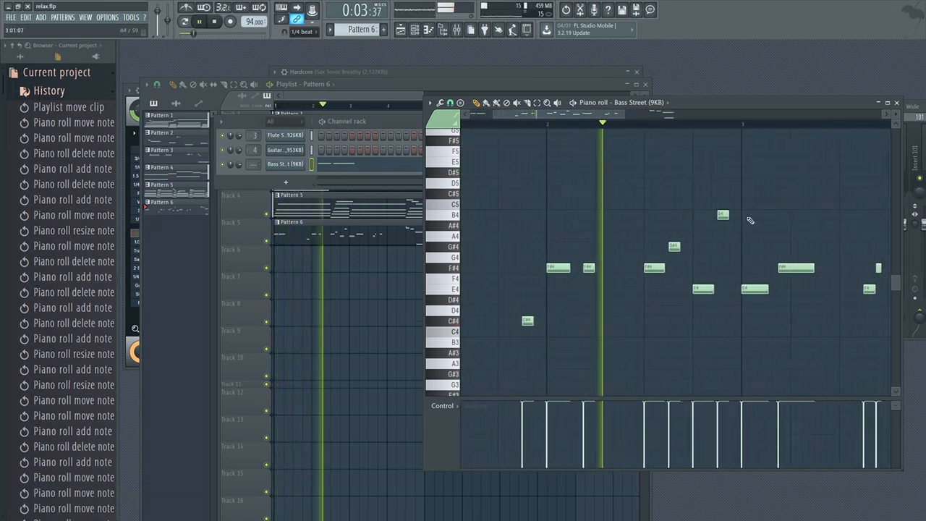
pyautogui.scroll(2, 816, 248)
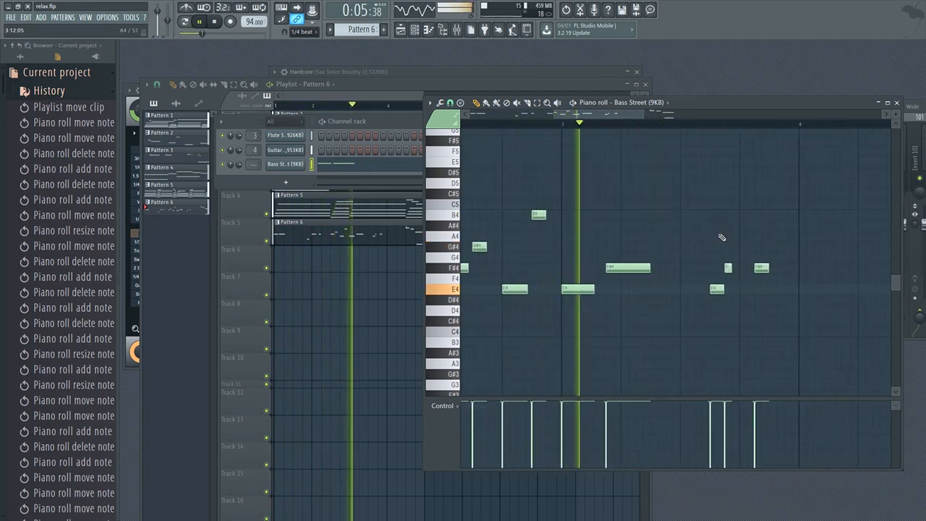
pyautogui.scroll(-3, 702, 236)
pyautogui.scroll(-2, 709, 238)
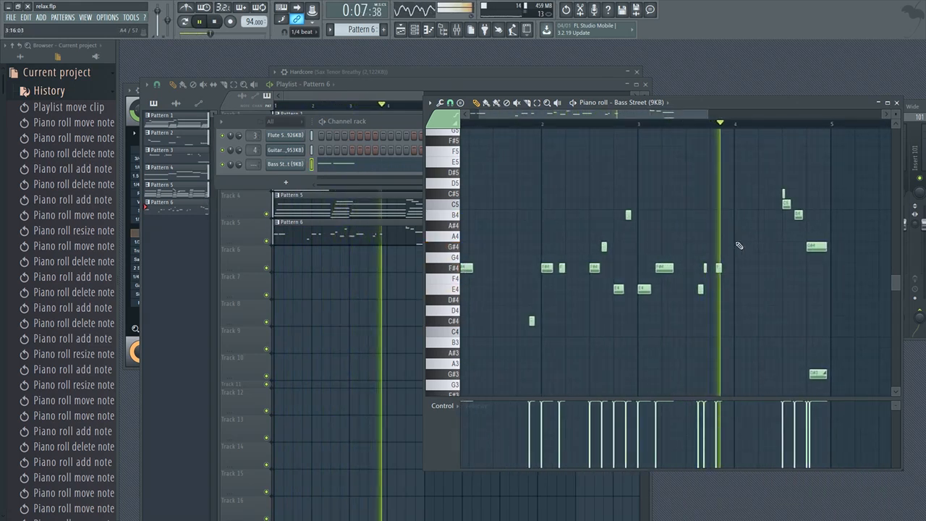
pyautogui.scroll(2, 586, 230)
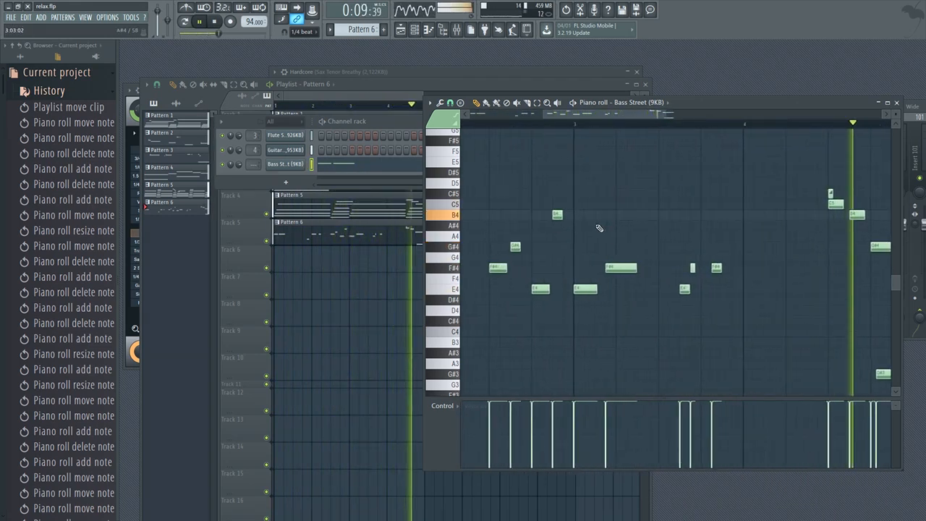
# Raise the E4 at 2:13:00 to B4, lower the B4 at 2:15:00 to E4, and audition from 2:09:00.
pyautogui.click(502, 123)
pyautogui.scroll(1, 536, 120)
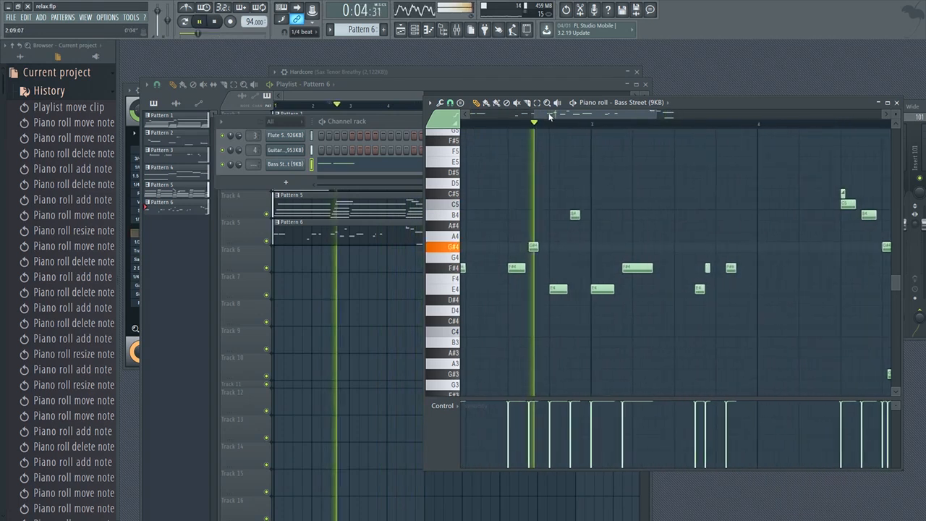
pyautogui.press('space')
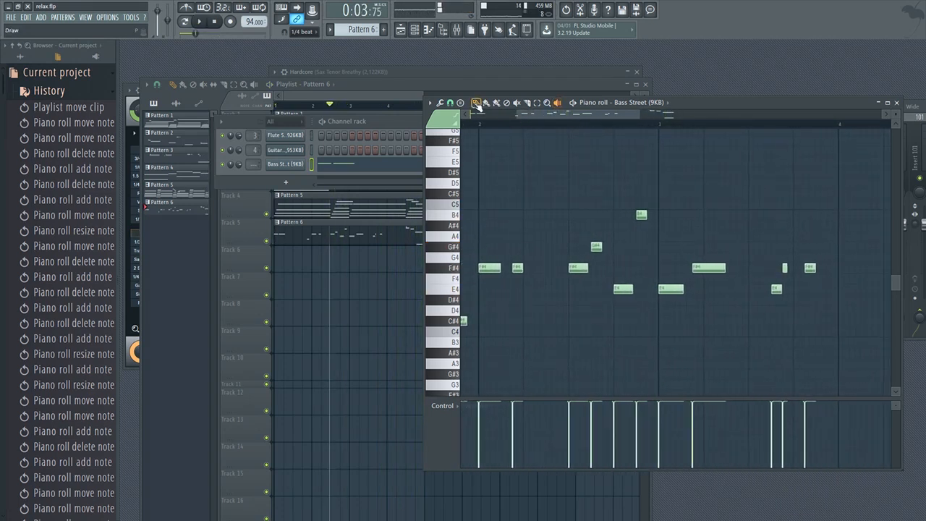
pyautogui.click(565, 122)
pyautogui.press('space')
pyautogui.press('space')
pyautogui.scroll(2, 589, 210)
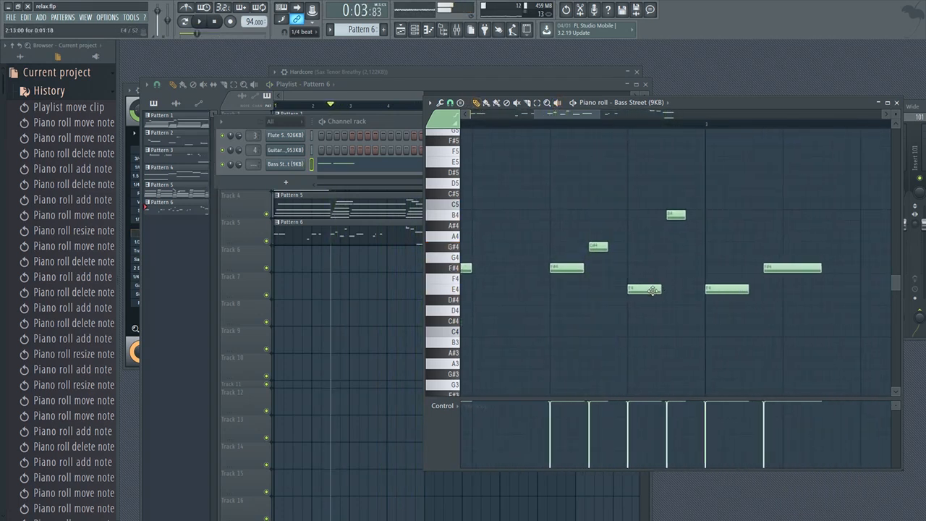
pyautogui.moveTo(652, 289)
pyautogui.mouseDown()
pyautogui.moveTo(642, 213)
pyautogui.moveTo(678, 300)
pyautogui.mouseUp()
pyautogui.press('space')
pyautogui.press('space')
pyautogui.press('space')
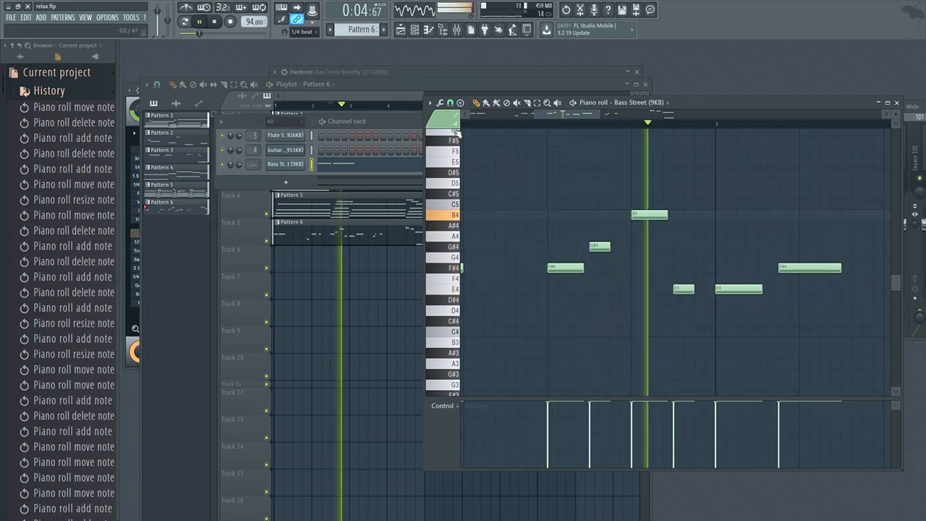
# Add a 0:00:12 slide note to C#5 at 2:13:00 above the B4 and audition it.
pyautogui.press('space')
pyautogui.click(622, 172)
pyautogui.moveTo(622, 172); pyautogui.dragTo(653, 205)
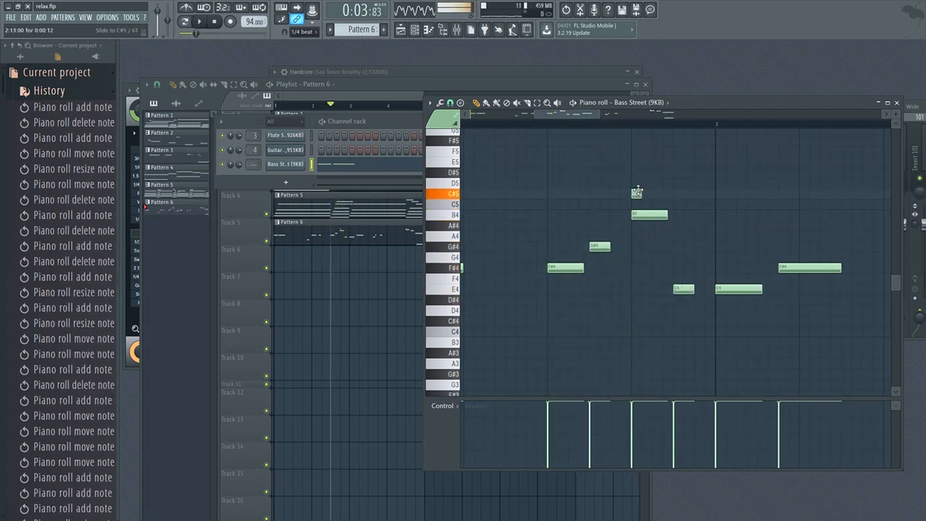
pyautogui.press('space')
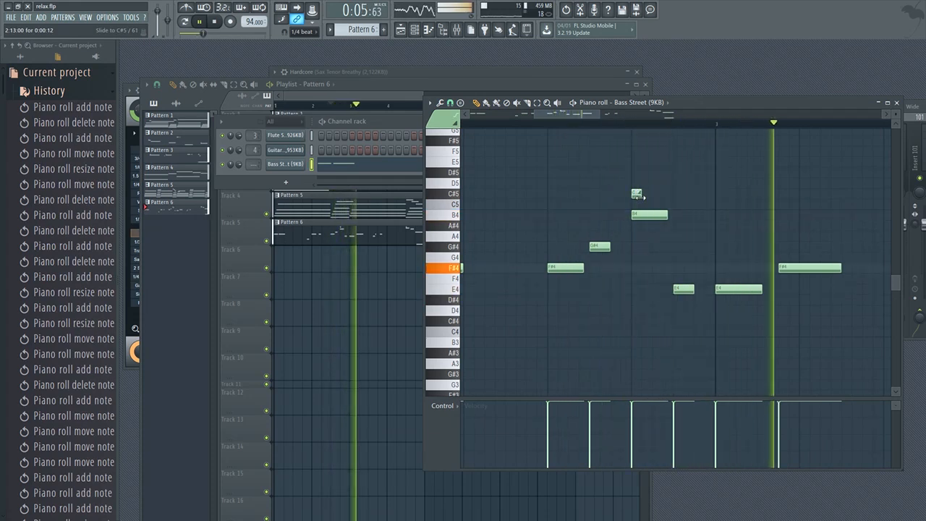
pyautogui.press('space')
# Raise the E4 at 3:01:00 to F#4 and play on through bar 3.
pyautogui.moveTo(752, 288); pyautogui.dragTo(748, 268)
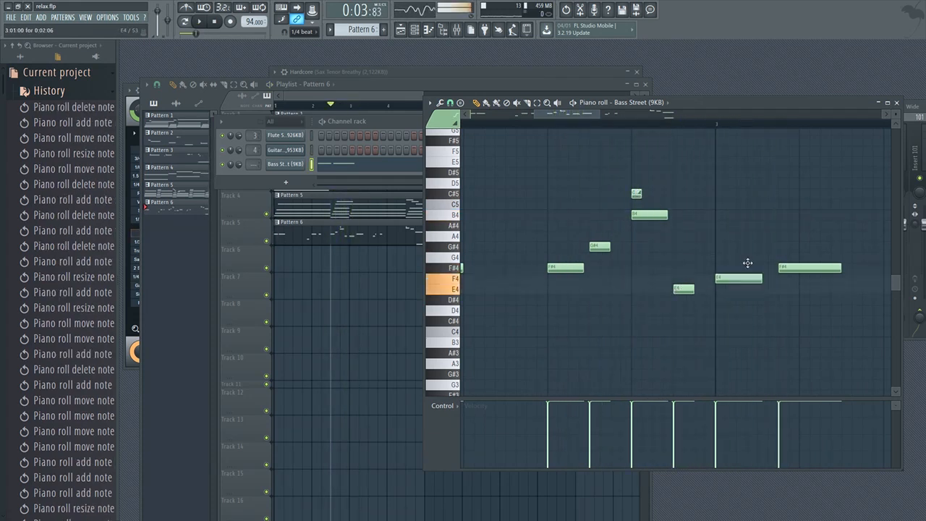
pyautogui.press('space')
pyautogui.scroll(-2, 595, 211)
pyautogui.scroll(-4, 594, 211)
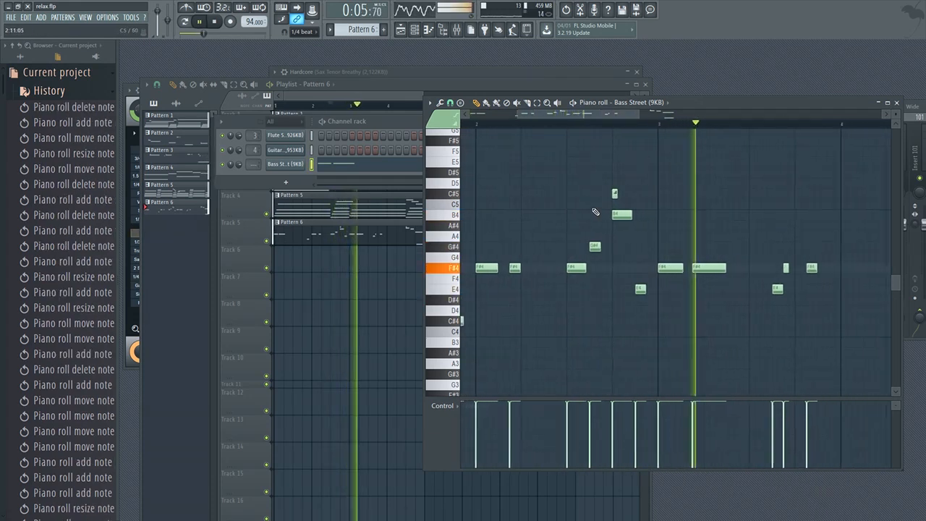
pyautogui.scroll(3, 624, 142)
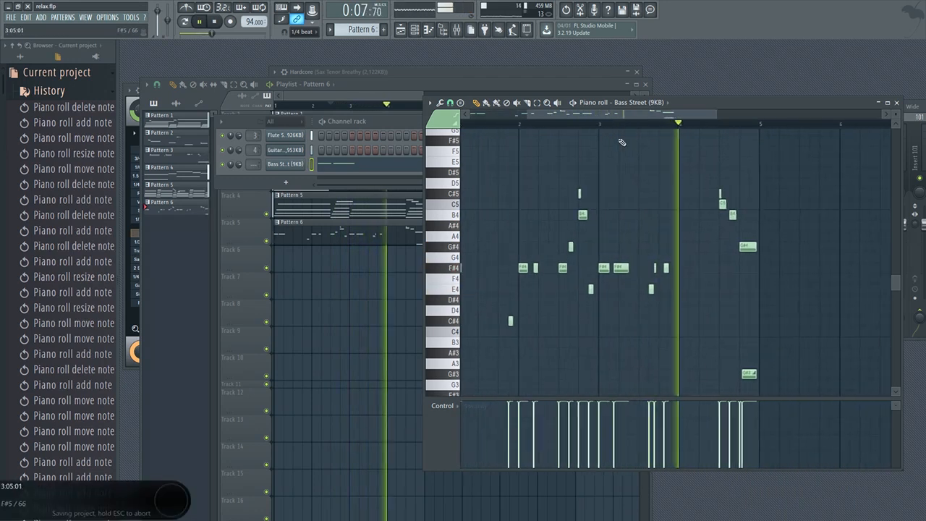
# Try shifting the three short E4 and F#4 notes in late bar 3 later in time, auditioning from bar 3.
pyautogui.press('space')
pyautogui.click(567, 124)
pyautogui.moveTo(676, 296); pyautogui.dragTo(632, 319)
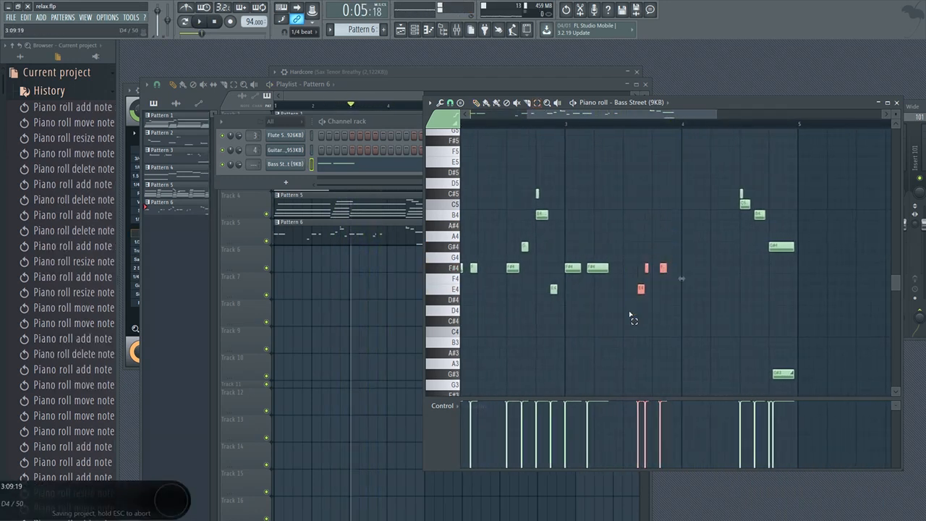
pyautogui.hotkey('shift', 'Right')
pyautogui.hotkey('shift', 'Right')
pyautogui.hotkey('shift', 'Right')
pyautogui.press('space')
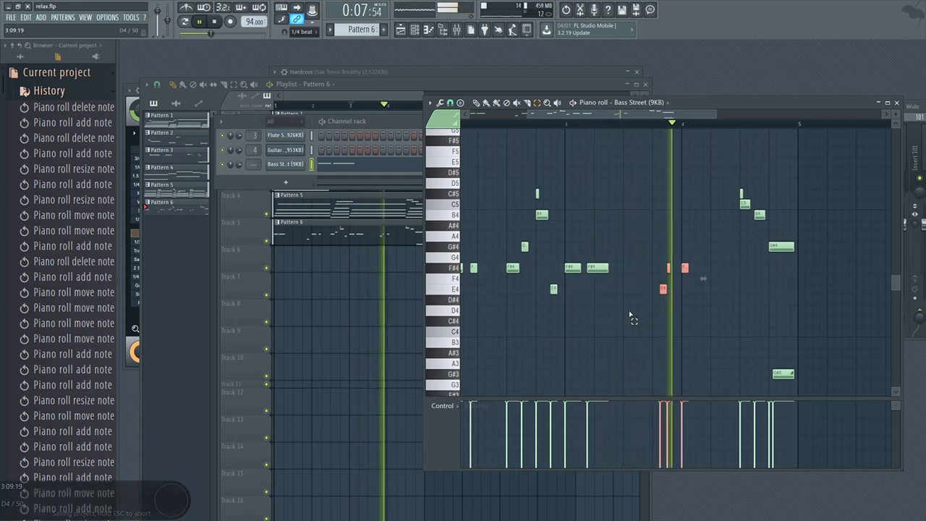
pyautogui.press('space')
pyautogui.hotkey('shift', 'Right')
pyautogui.press('space')
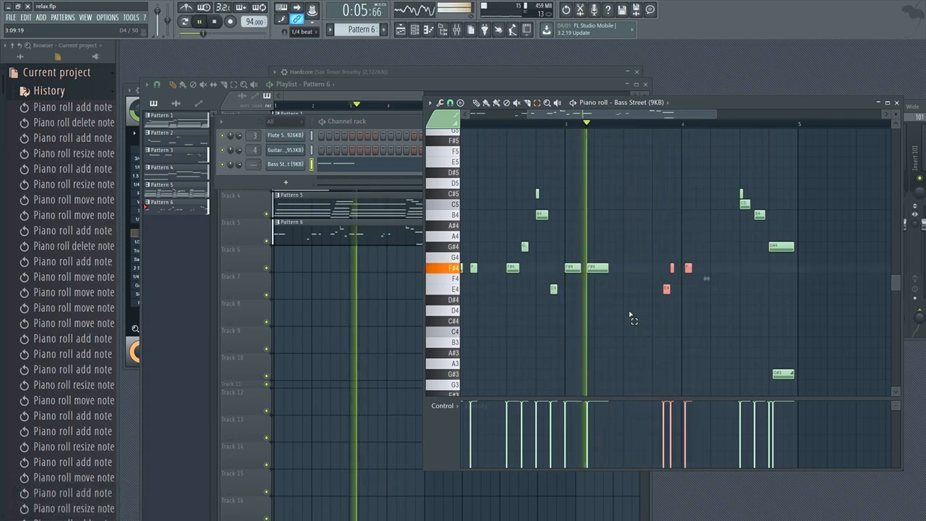
# Try moving the selected three-note group further into the beginning of bar 4 during playback.
pyautogui.hotkey('shift', 'Right')
pyautogui.hotkey('shift', 'Right')
pyautogui.hotkey('shift', 'Right')
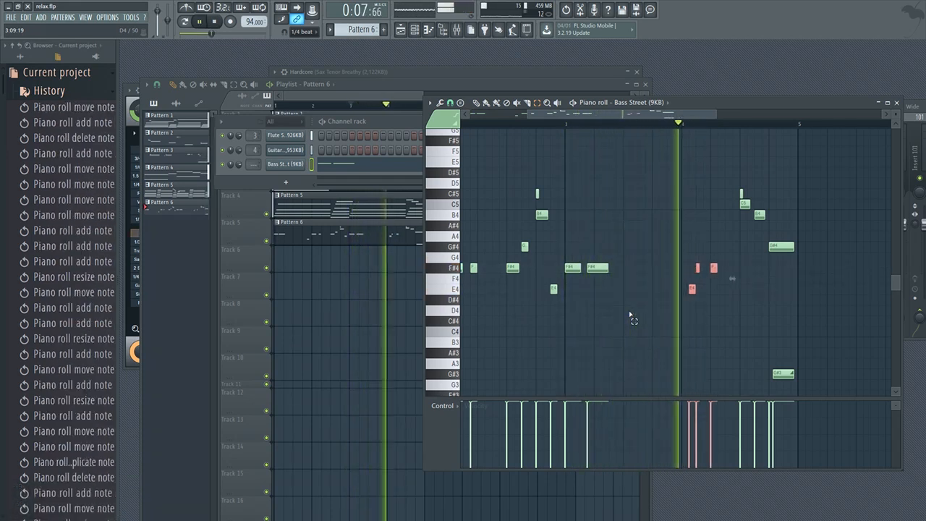
pyautogui.hotkey('shift', 'Left')
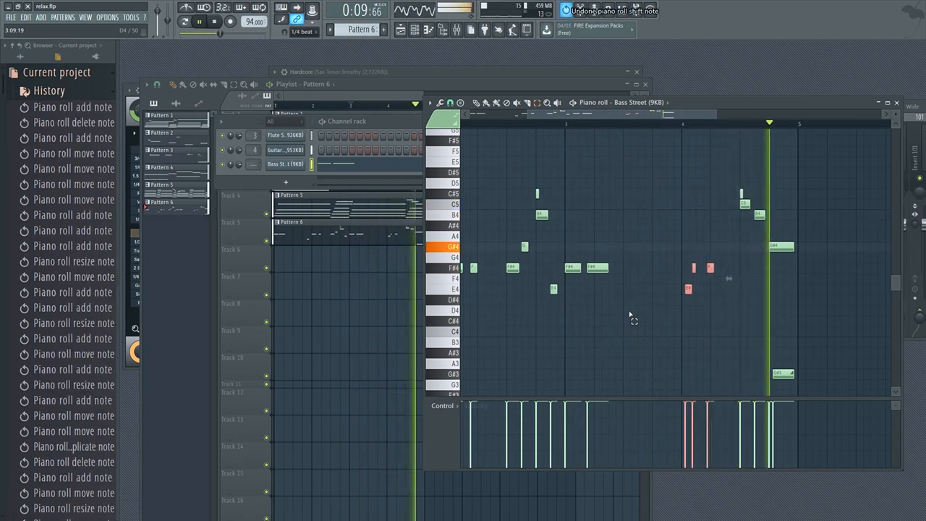
# Undo all the shifts of the three-note group to restore its original position in bar 3.
pyautogui.hotkey('ctrl', 'alt', 'z')
pyautogui.hotkey('ctrl', 'alt', 'z')
pyautogui.hotkey('ctrl', 'alt', 'z')
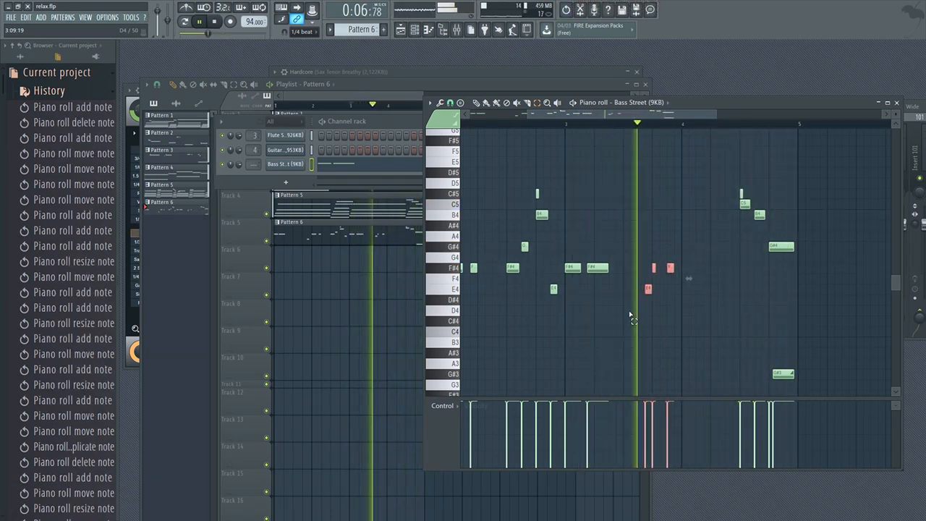
pyautogui.keyDown('ctrl'); pyautogui.scroll(2, 640, 261); pyautogui.keyUp('ctrl')
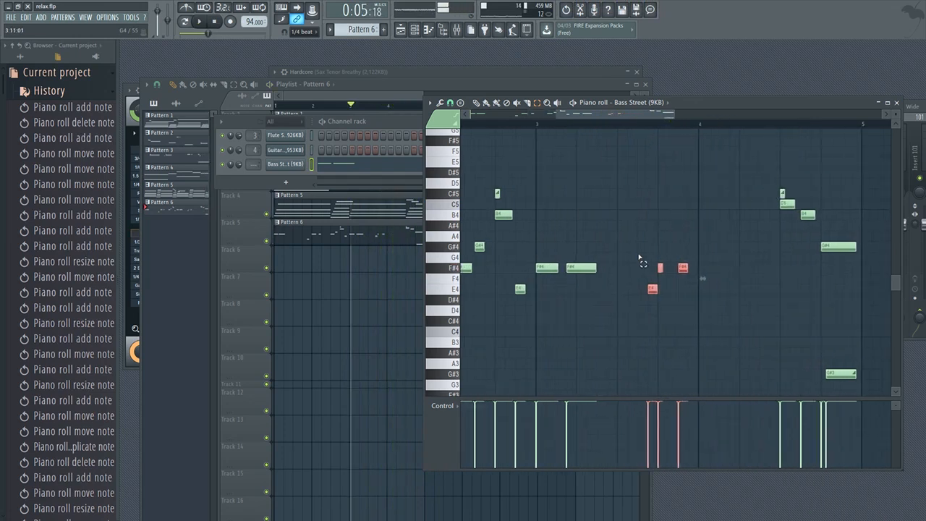
pyautogui.keyDown('ctrl'); pyautogui.scroll(1, 640, 260); pyautogui.keyUp('ctrl')
pyautogui.hotkey('ctrl', 'alt', 'z')
# Play back bars 3 and 4, switch back to the Draw tool and save the project.
pyautogui.press('space')
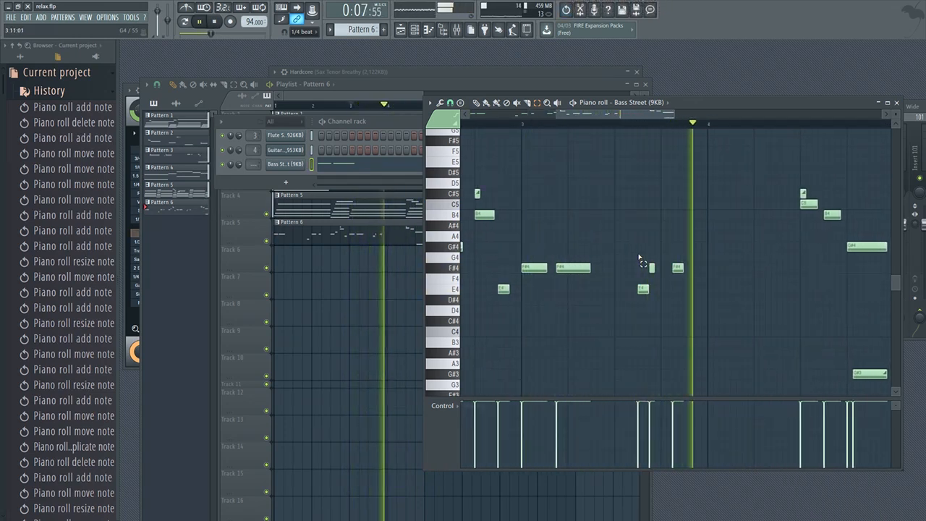
pyautogui.keyDown('ctrl'); pyautogui.scroll(-2, 639, 258); pyautogui.keyUp('ctrl')
pyautogui.keyDown('ctrl'); pyautogui.scroll(-2, 640, 259); pyautogui.keyUp('ctrl')
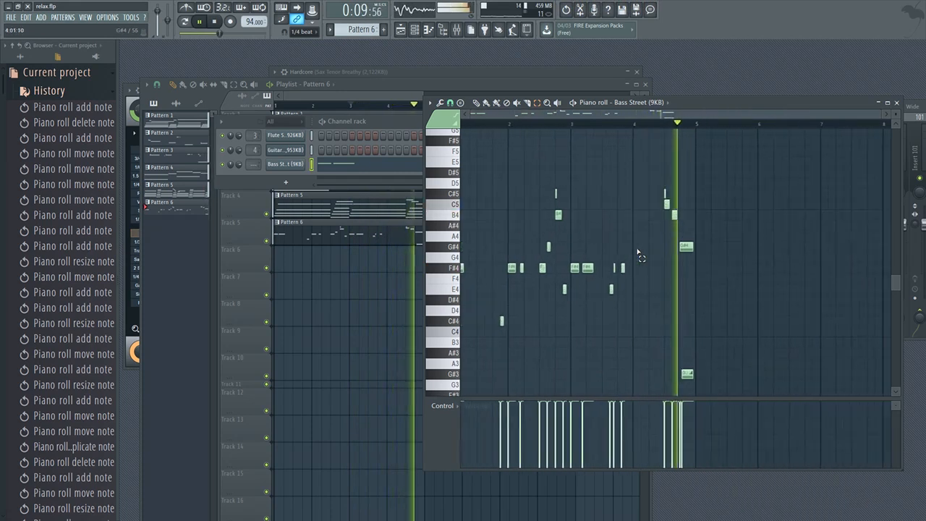
pyautogui.moveTo(477, 94); pyautogui.dragTo(477, 98)
pyautogui.press('space')
pyautogui.keyDown('ctrl'); pyautogui.scroll(4, 680, 245); pyautogui.keyUp('ctrl')
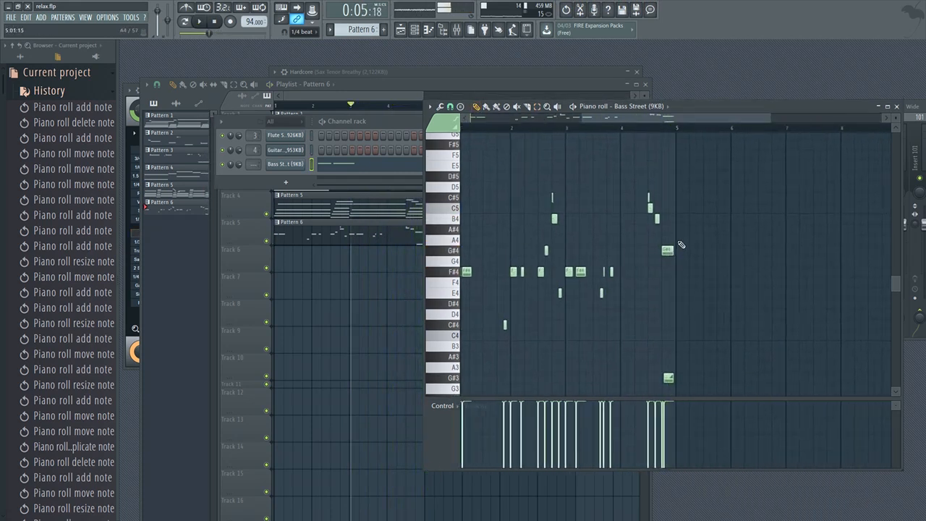
pyautogui.hotkey('ctrl', 's')
pyautogui.scroll(-2, 643, 200)
pyautogui.click(611, 129)
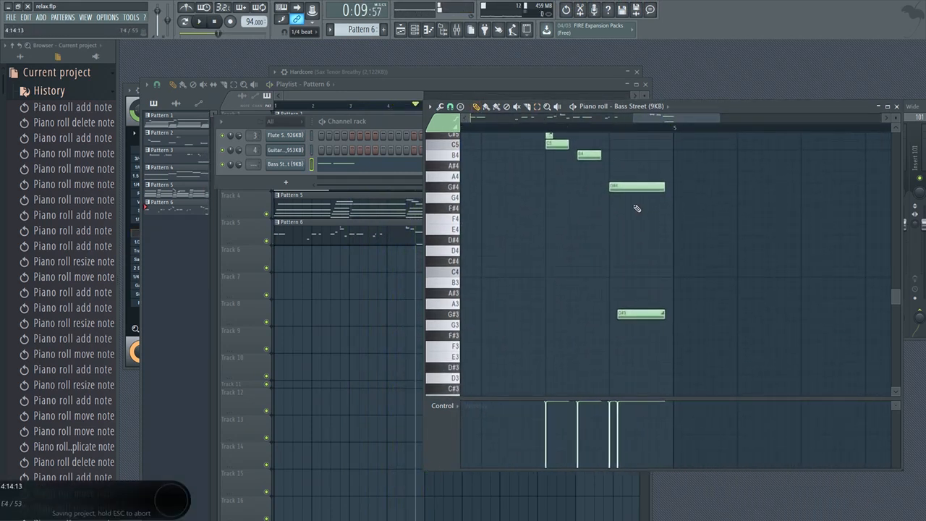
# Collapse the project history and duplicate the Pattern 6 clip into bars 5 to 8 on Track 5 of the playlist.
pyautogui.click(377, 114)
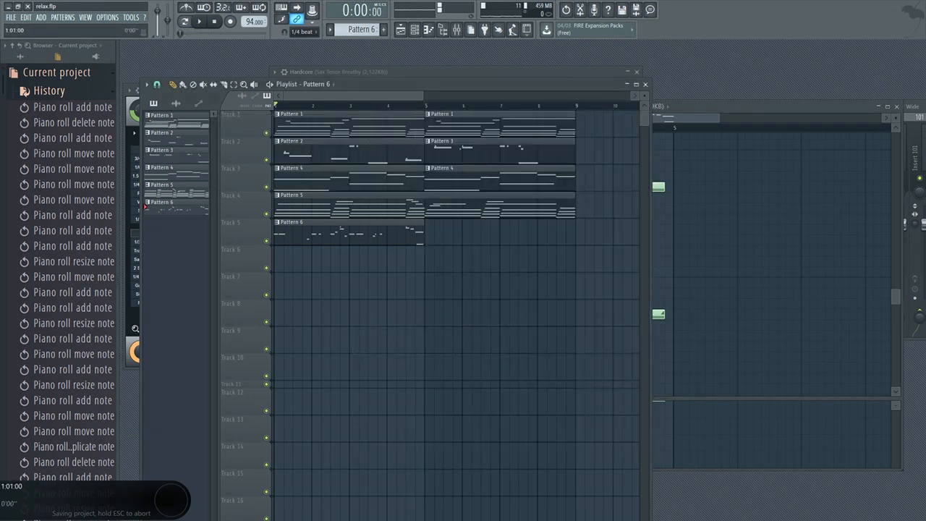
pyautogui.click(99, 92)
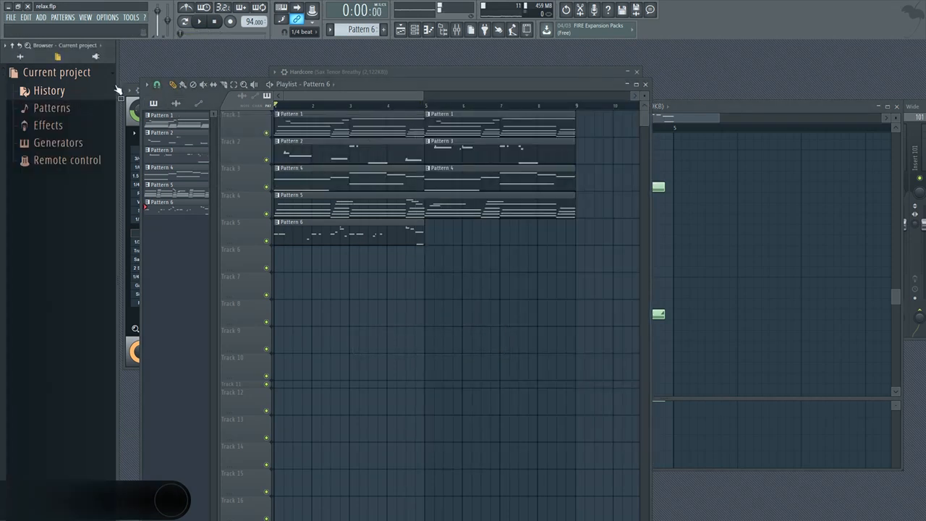
pyautogui.scroll(-2, 357, 211)
pyautogui.keyDown('ctrl'); pyautogui.moveTo(452, 235); pyautogui.dragTo(225, 235); pyautogui.keyUp('ctrl')
pyautogui.hotkey('ctrl', 'b')
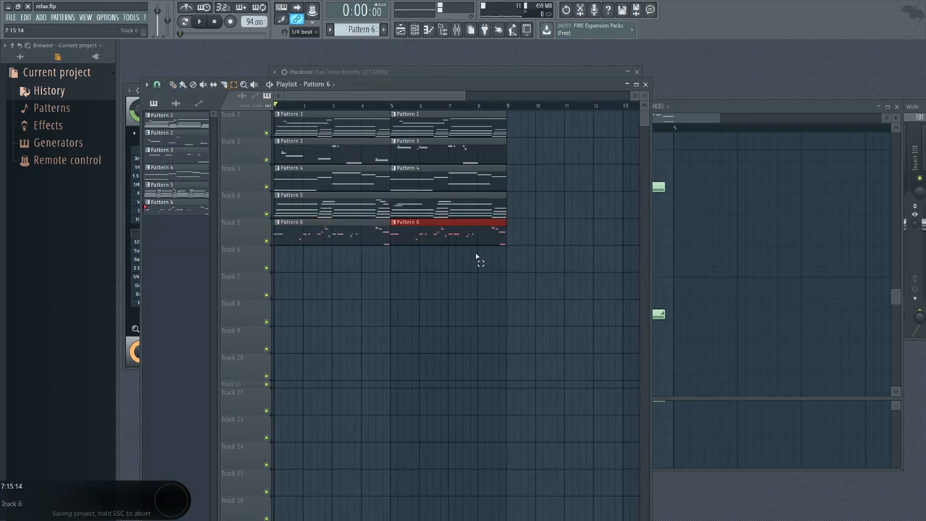
# Select all the clips in bars 1 to 8 on Tracks 1 to 5 and duplicate them into bars 9 to 16.
pyautogui.scroll(-2, 478, 254)
pyautogui.keyDown('ctrl'); pyautogui.click(481, 245); pyautogui.keyUp('ctrl')
pyautogui.keyDown('ctrl'); pyautogui.moveTo(479, 269); pyautogui.dragTo(273, 109); pyautogui.keyUp('ctrl')
pyautogui.hotkey('ctrl', 'b')
pyautogui.scroll(-2, 498, 226)
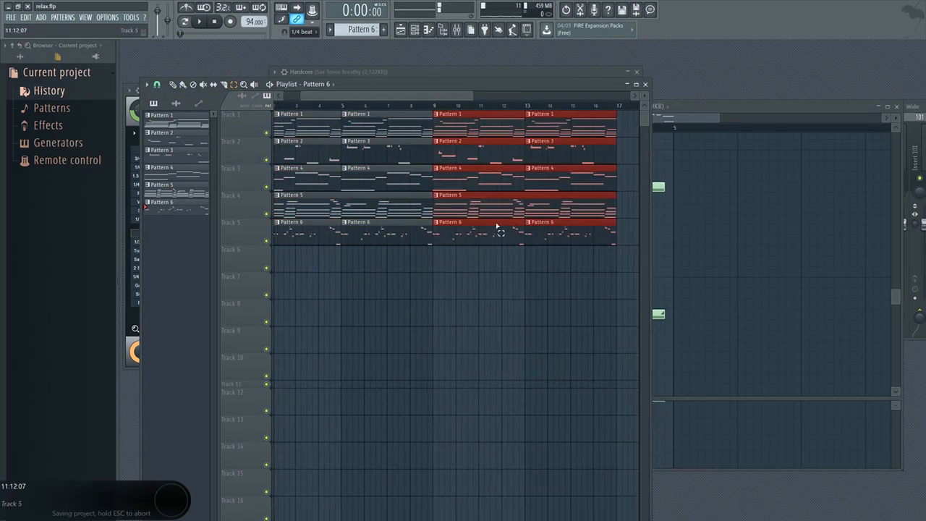
# Delete the Pattern 2, 3 and 4 clips from bars 1 to 8 and play the arrangement from bar 9.
pyautogui.scroll(1, 509, 202)
pyautogui.moveTo(558, 196)
pyautogui.mouseDown()
pyautogui.moveTo(321, 136)
pyautogui.moveTo(275, 137)
pyautogui.moveTo(372, 193)
pyautogui.moveTo(422, 192)
pyautogui.mouseUp()
pyautogui.press('Delete')
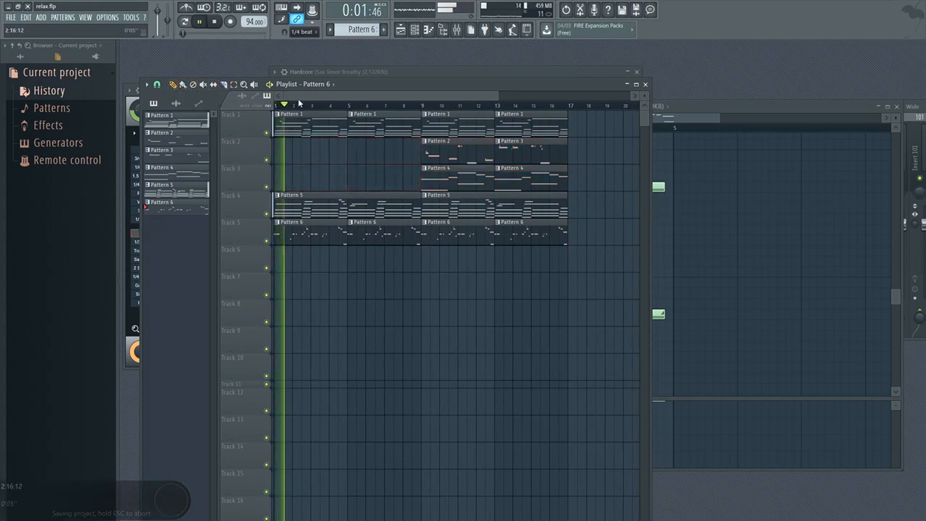
pyautogui.click(425, 106)
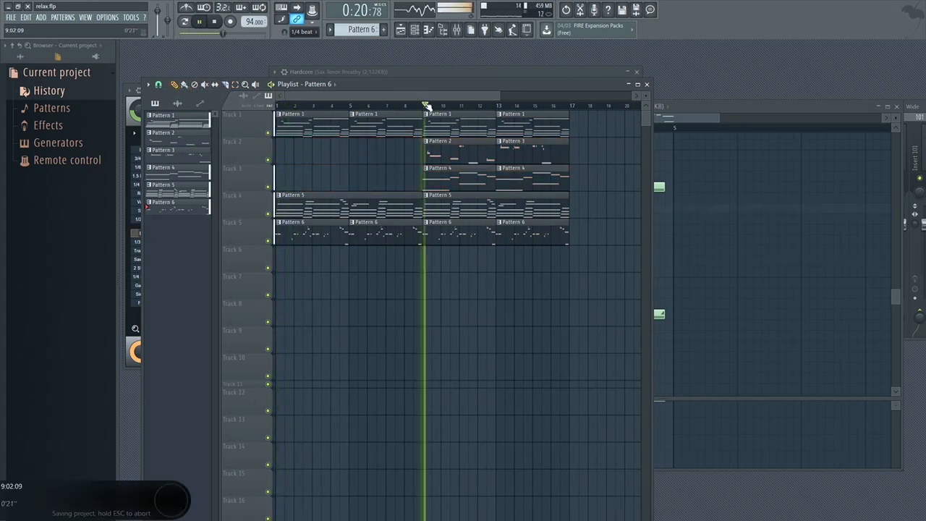
# Try the arrangement from bar 9 without the Pattern 4 clip in bars 9 to 12 on Track 3.
pyautogui.rightClick(438, 175)
pyautogui.press('space')
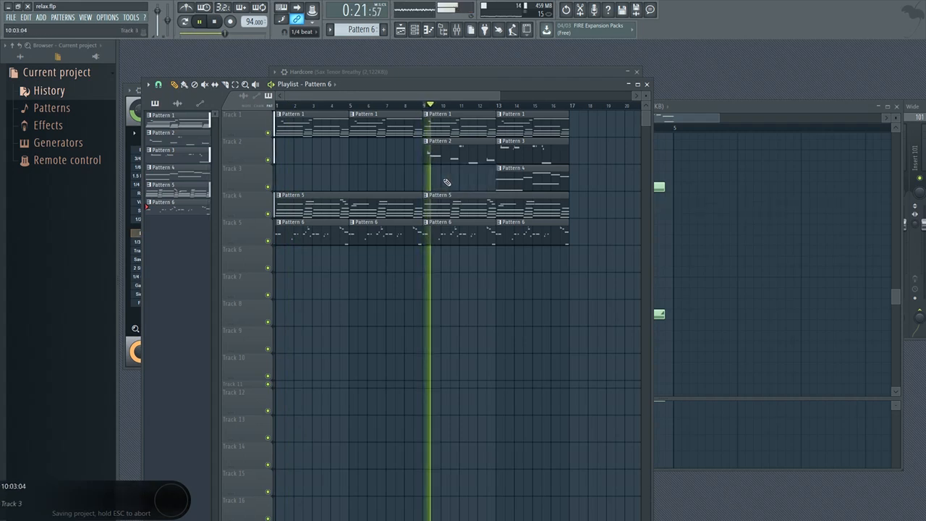
pyautogui.press('space')
# Restore the deleted Pattern 4 clip and fill bars 1 to 8 on Track 3 with Pattern 4 clips.
pyautogui.hotkey('ctrl', 'z')
pyautogui.hotkey('ctrl', 'z')
pyautogui.moveTo(511, 177); pyautogui.dragTo(445, 181)
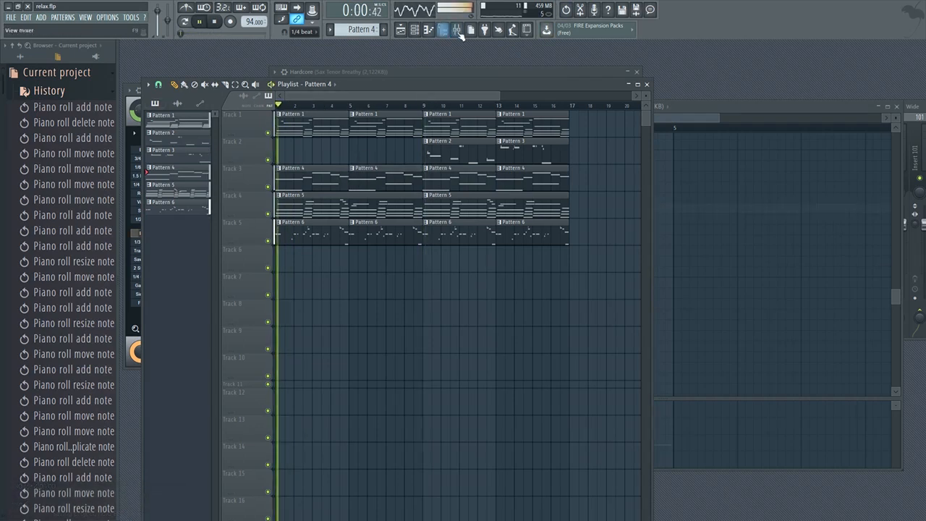
# Create an automation clip for the time mix of Gross Beat on the Sax Tenor Breathy mixer track and close the mixer.
pyautogui.click(458, 31)
pyautogui.click(226, 133)
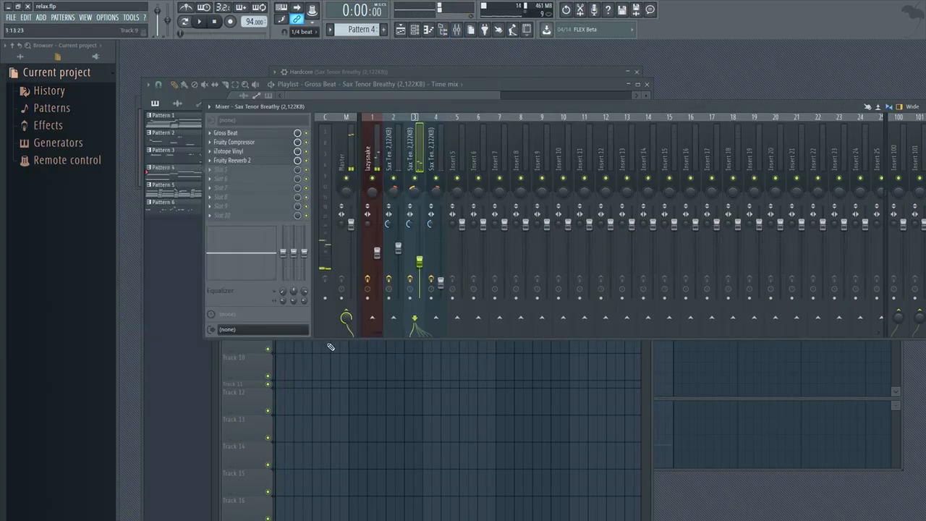
pyautogui.press('F9')
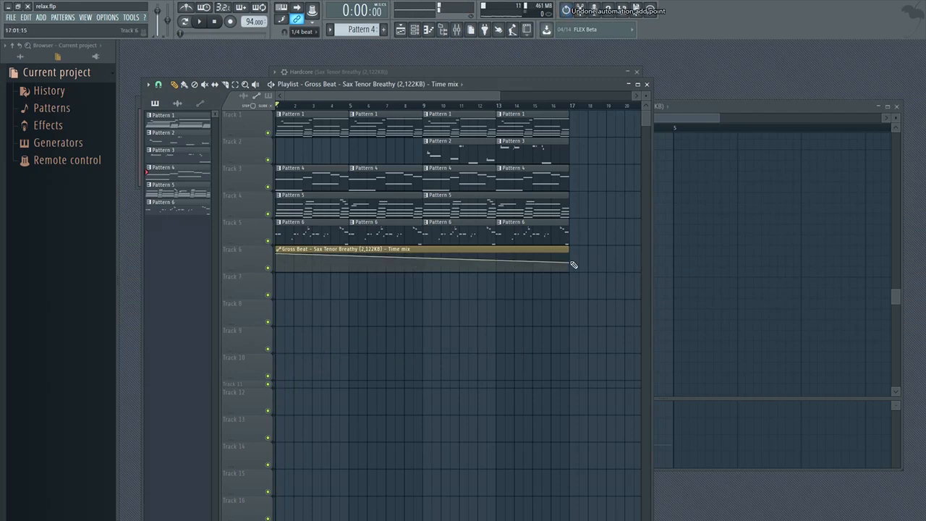
# Add a point at bar 9 of the Time mix automation, set it to 50% with the Hold curve, and play the arrangement.
pyautogui.rightClick(426, 266)
pyautogui.click(452, 325)
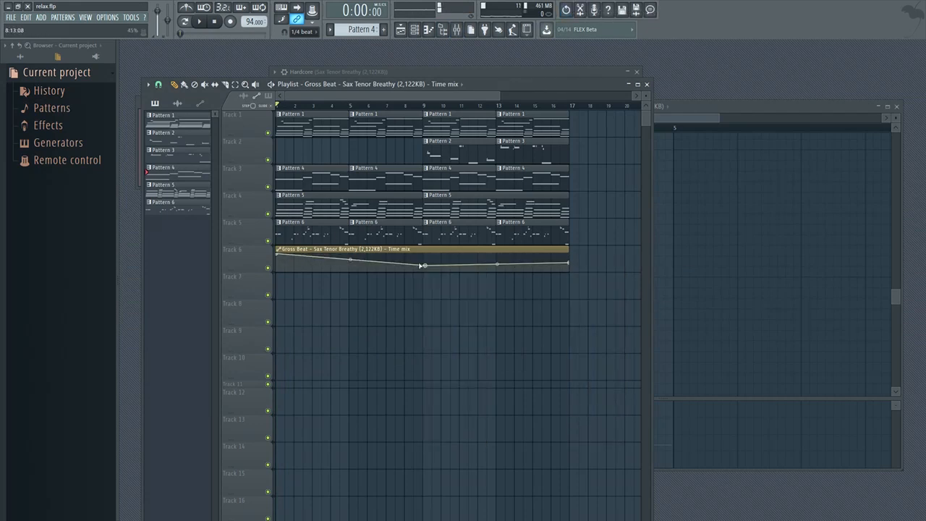
pyautogui.rightClick(424, 265)
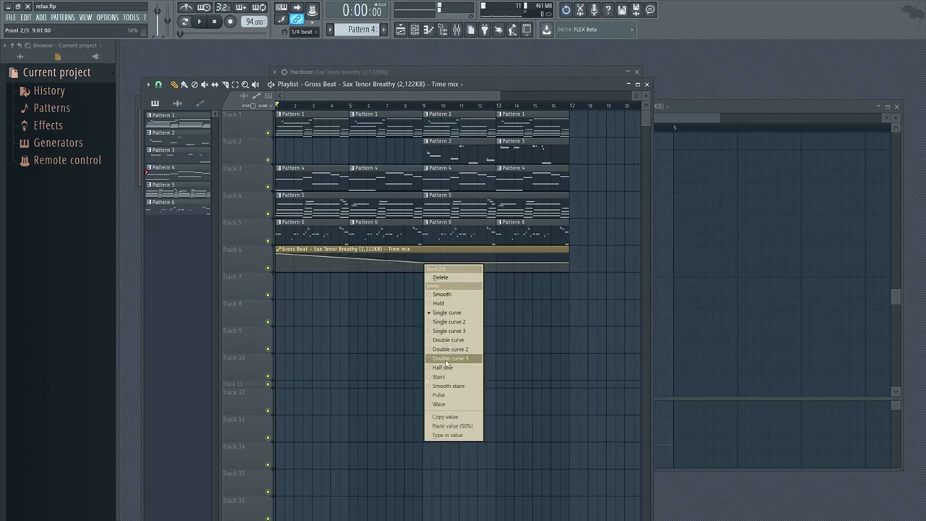
pyautogui.click(461, 307)
pyautogui.press('space')
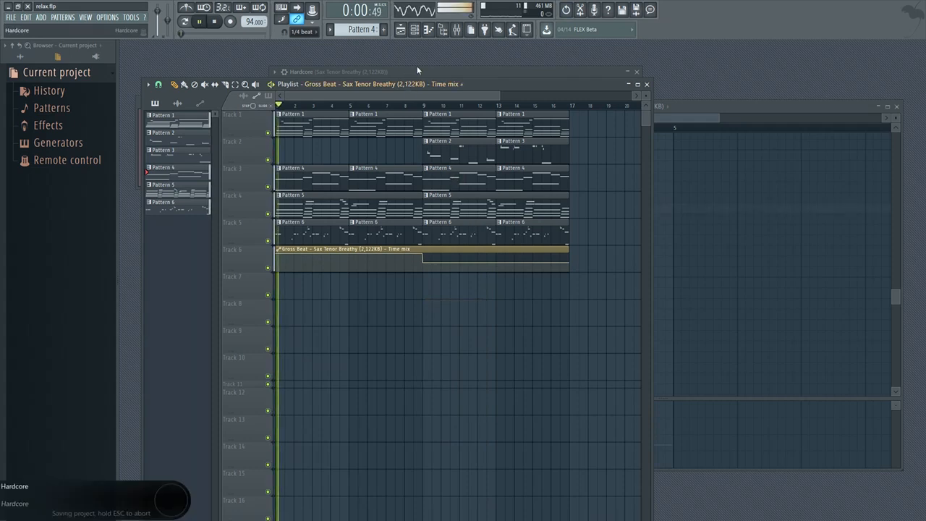
pyautogui.click(456, 30)
pyautogui.click(459, 33)
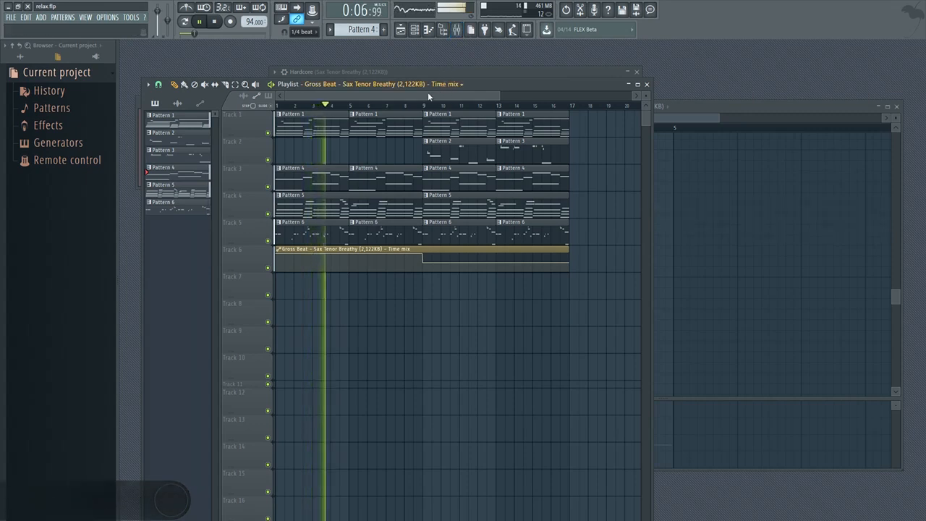
# Try deleting the Pattern 1 clips from bars 9 to 16 on Track 1.
pyautogui.scroll(3, 424, 109)
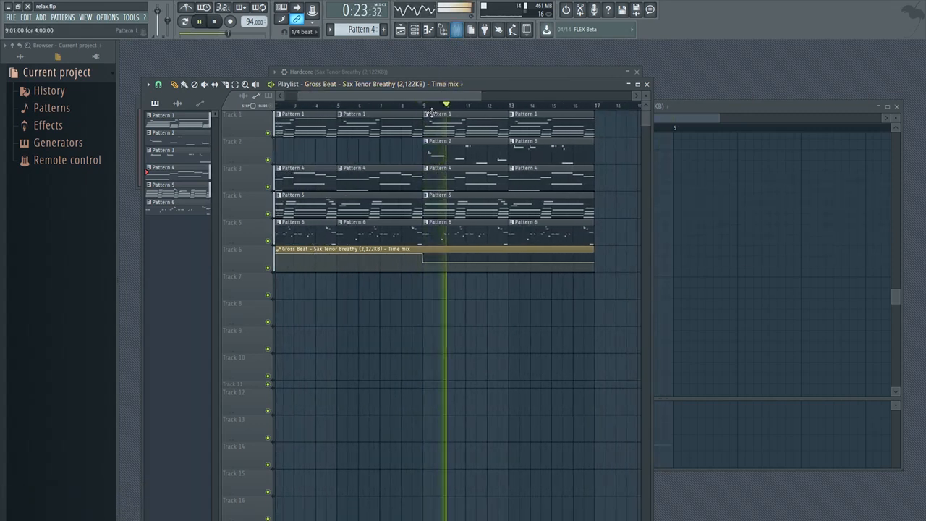
pyautogui.moveTo(432, 114); pyautogui.dragTo(595, 136)
pyautogui.press('Delete')
pyautogui.scroll(-2, 586, 131)
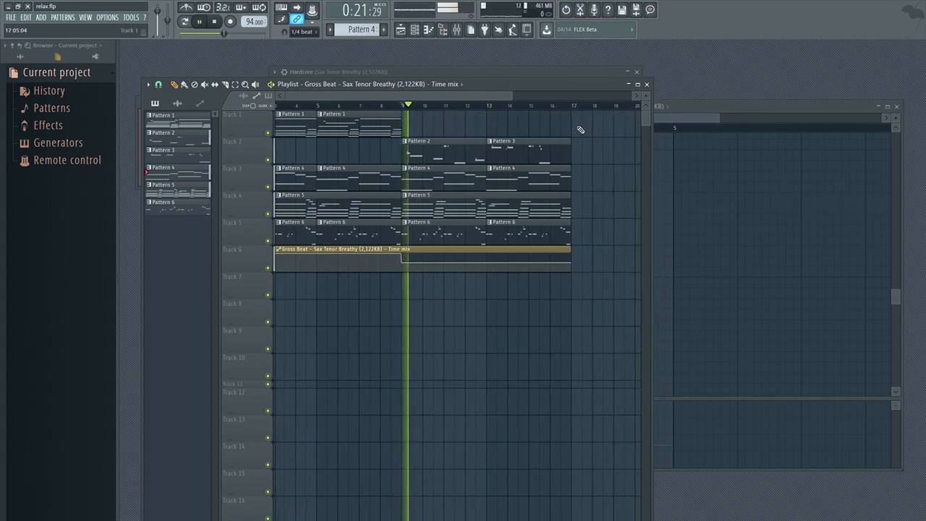
# Undo the Pattern 1 deletion and instead remove the Pattern 5 clip from bars 9 to 16 on Track 4.
pyautogui.scroll(-1, 580, 130)
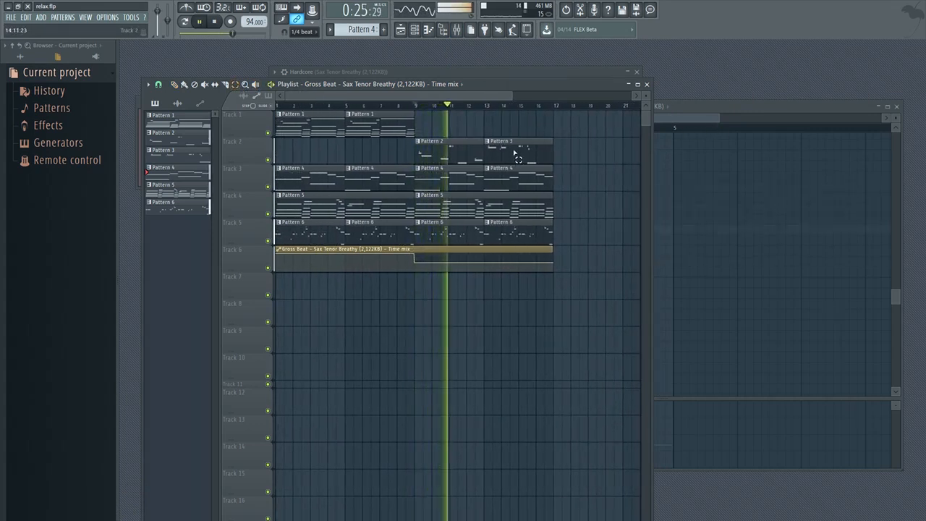
pyautogui.press('space')
pyautogui.hotkey('ctrl', 'z')
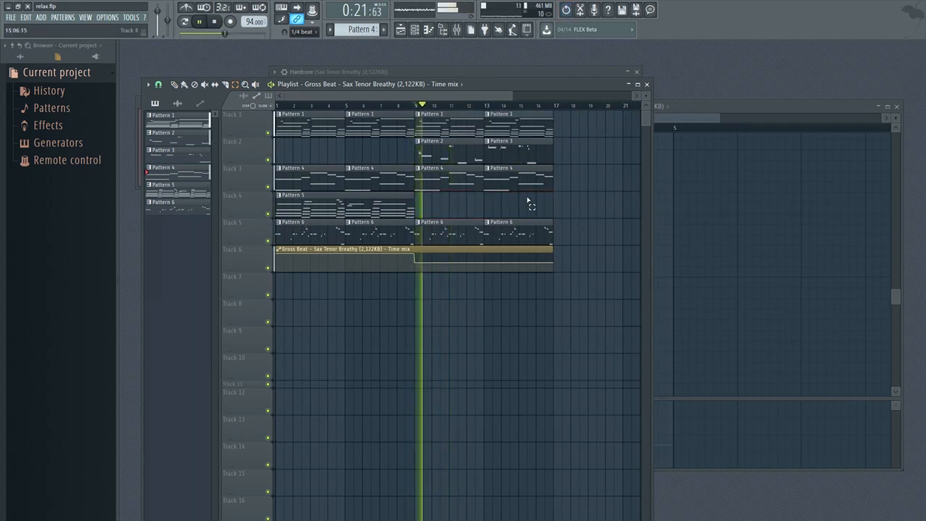
# Duplicate all clips in bars 1 to 16 on Tracks 1 to 5 into bars 17 to 32, save, and switch to the Draw tool.
pyautogui.moveTo(561, 243); pyautogui.dragTo(248, 104)
pyautogui.hotkey('ctrl', 'b')
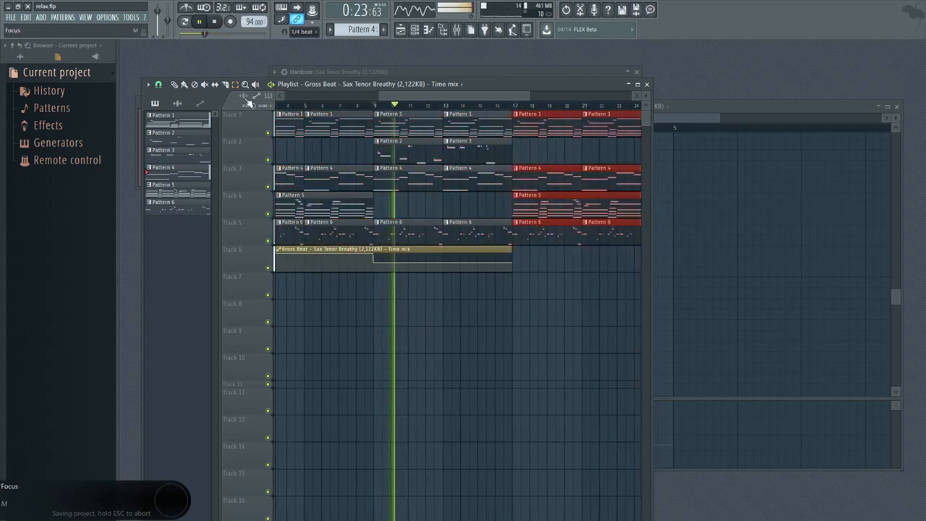
pyautogui.hotkey('ctrl', 'd')
pyautogui.hscroll(5, 405, 170)
pyautogui.scroll(-4, 391, 170)
pyautogui.hotkey('ctrl', 's')
pyautogui.click(175, 85)
pyautogui.scroll(2, 405, 146)
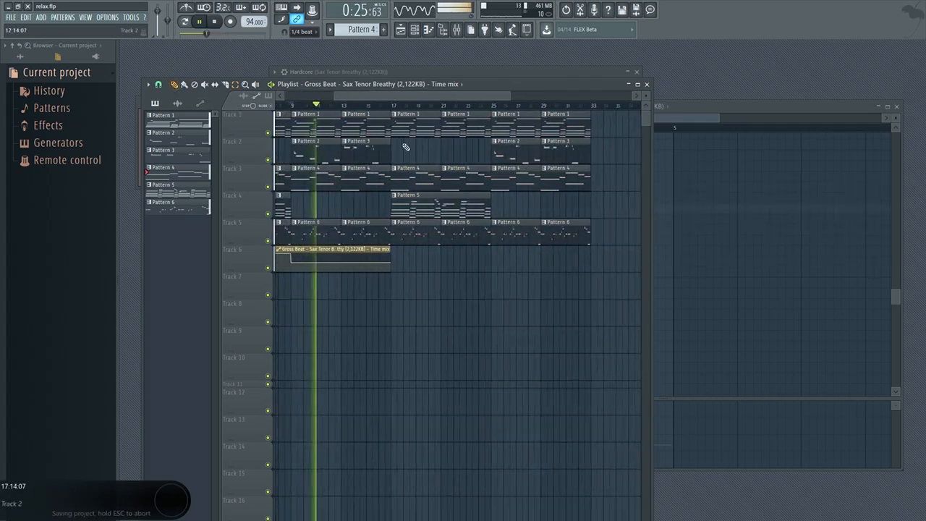
# Remove the Pattern 1 clips from bars 17 to 24 on Track 1 and play from bar 17.
pyautogui.press('space')
pyautogui.click(415, 107)
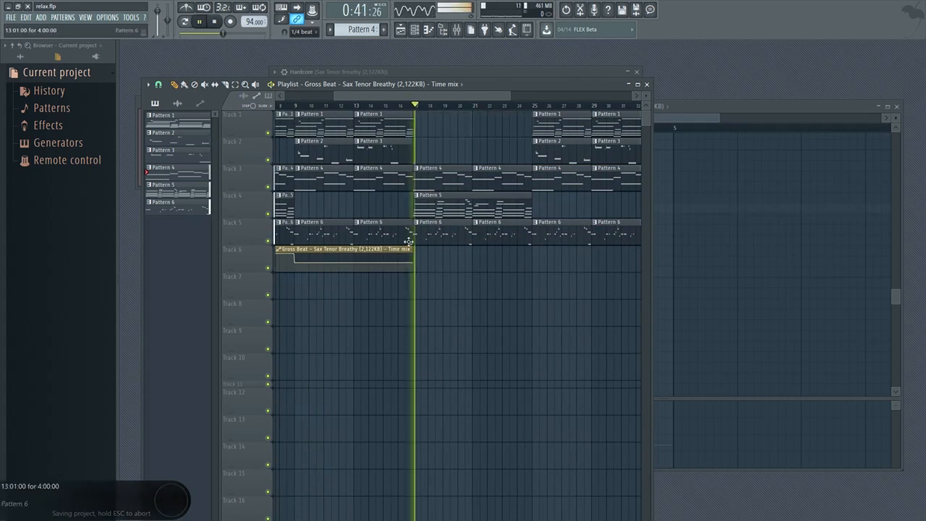
pyautogui.scroll(-4, 414, 239)
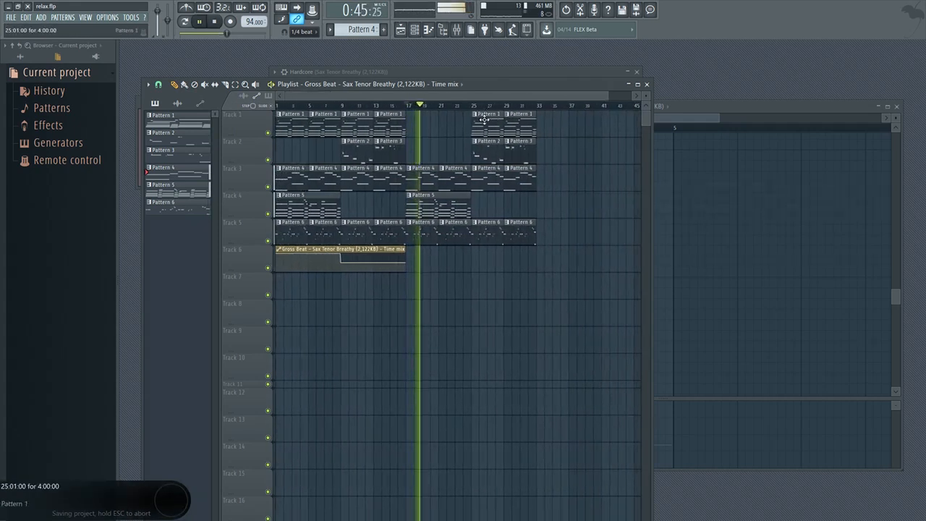
# Place a second Gross Beat Time mix automation clip at bar 17 on Track 6, play it back and save the project.
pyautogui.click(418, 256)
pyautogui.press('space')
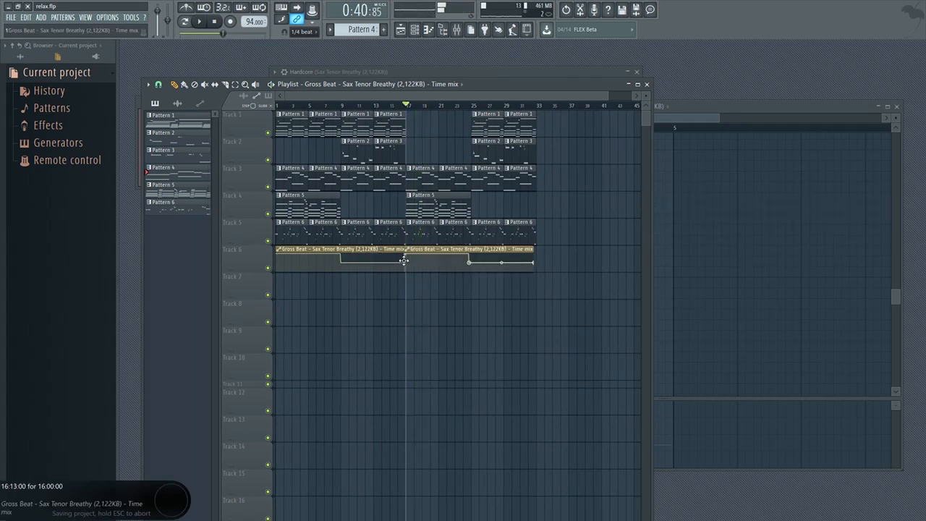
pyautogui.scroll(4, 410, 260)
pyautogui.press('space')
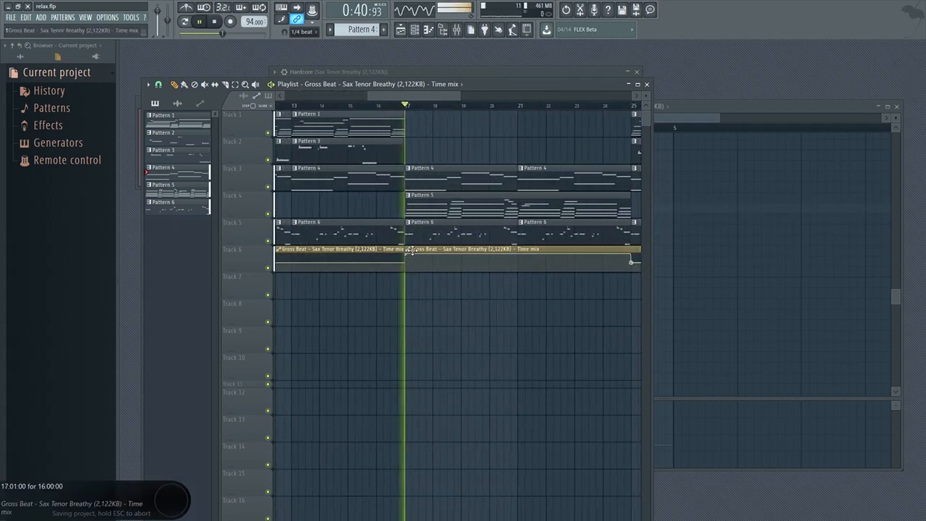
pyautogui.scroll(-3, 394, 231)
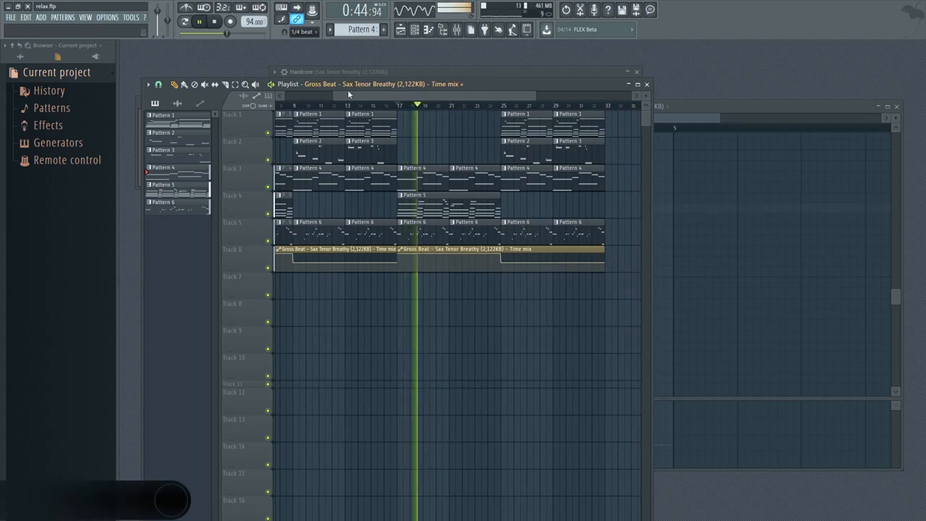
pyautogui.moveTo(348, 95); pyautogui.dragTo(216, 105)
pyautogui.hotkey('ctrl', 's')
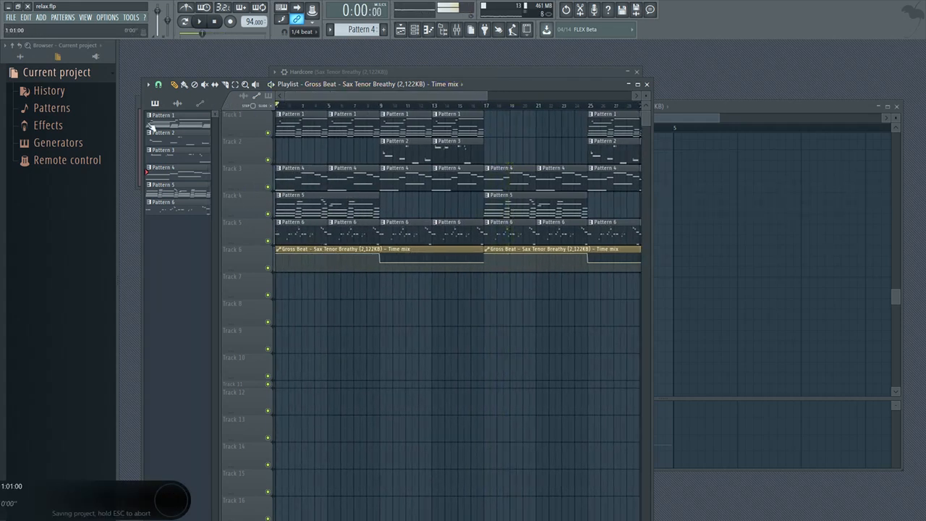
# Create Pattern 7, show the channel rack and expand the MZ Drum Kit 2019 folder in the browser.
pyautogui.click(43, 72)
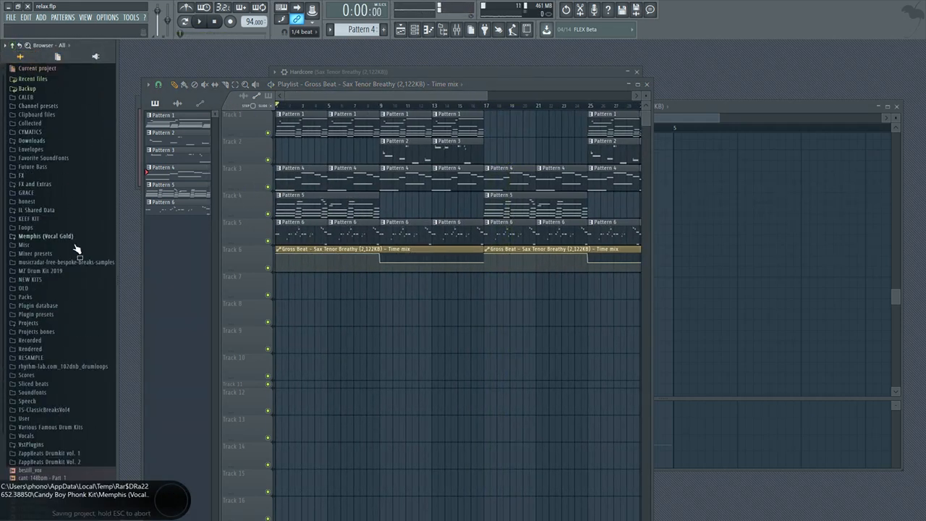
pyautogui.click(383, 30)
pyautogui.click(421, 32)
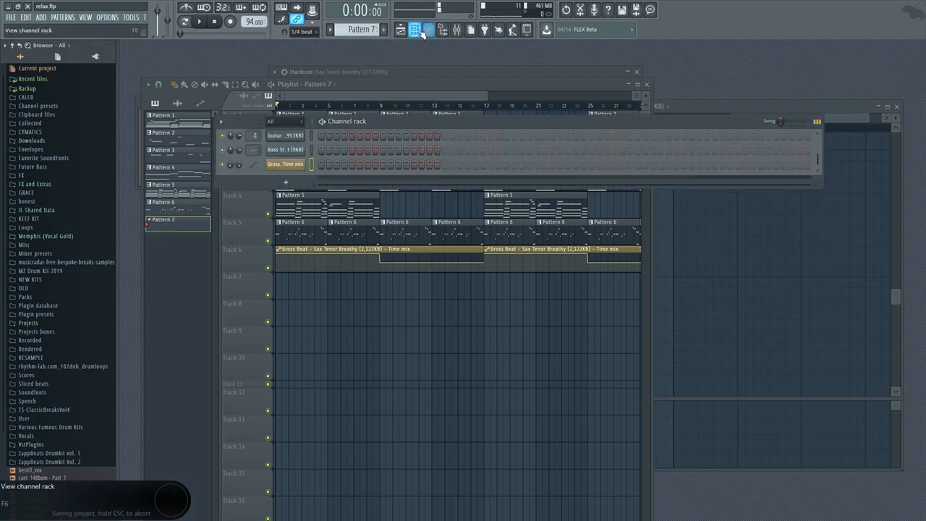
pyautogui.click(95, 272)
pyautogui.scroll(-3, 92, 296)
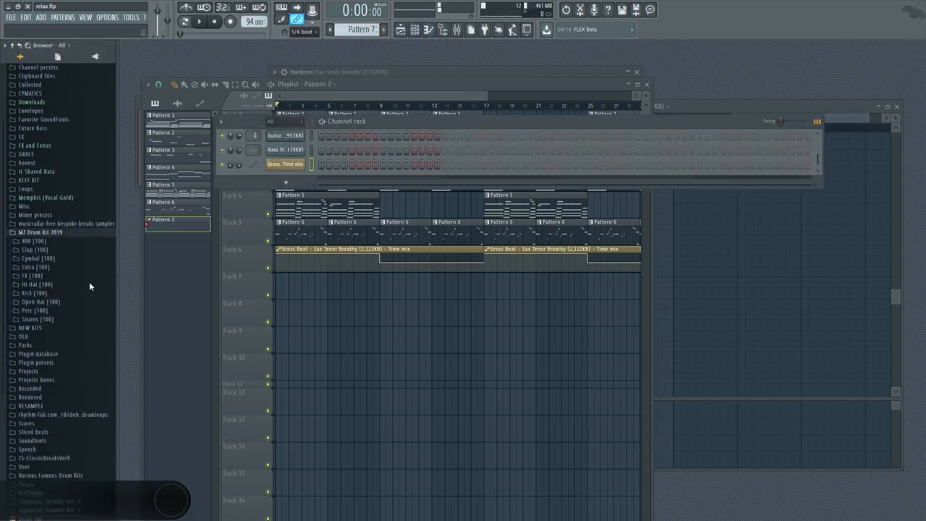
# Add the Closed Cymbal [Racks], [Hitman] and [Relax] samples from the kit's Extra folder as new channels.
pyautogui.click(53, 279)
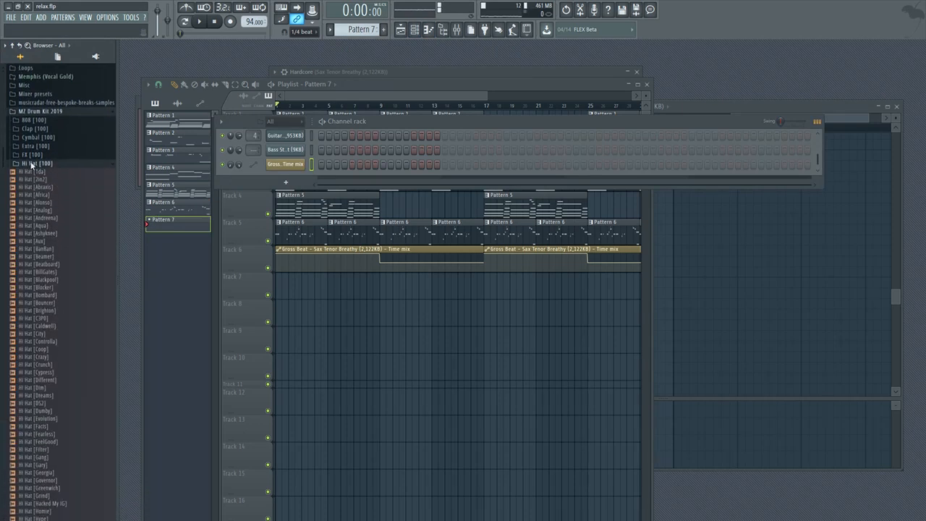
pyautogui.click(31, 162)
pyautogui.click(36, 142)
pyautogui.click(47, 157)
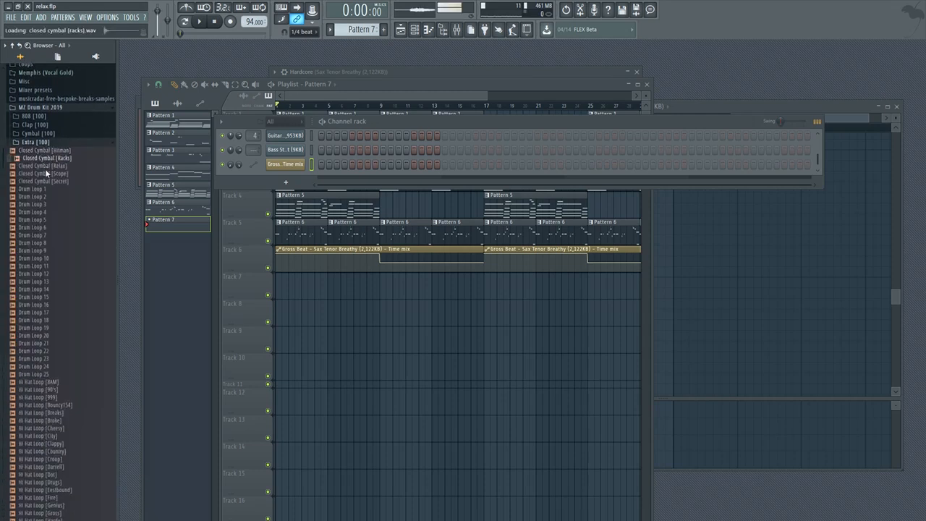
pyautogui.moveTo(68, 174); pyautogui.dragTo(291, 168)
pyautogui.moveTo(93, 179); pyautogui.dragTo(76, 153)
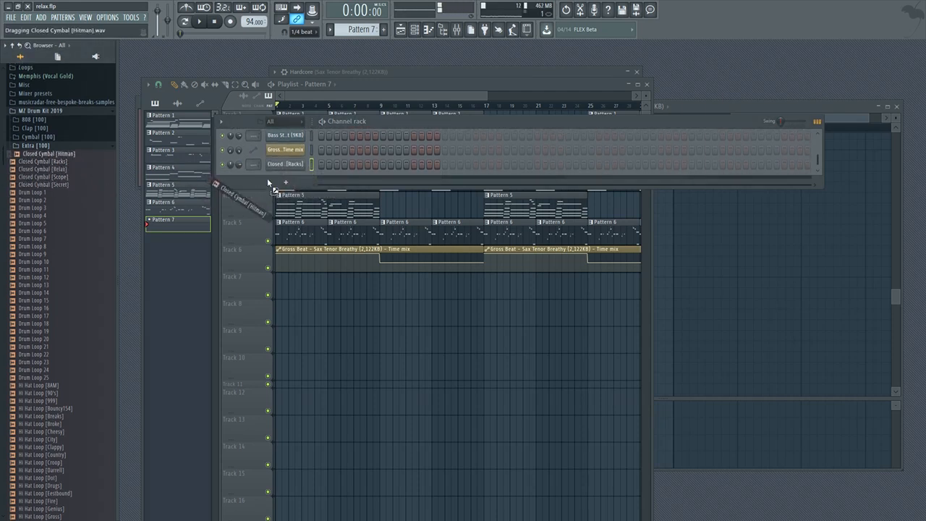
pyautogui.moveTo(275, 173); pyautogui.dragTo(276, 172)
pyautogui.moveTo(72, 168); pyautogui.dragTo(292, 170)
pyautogui.click(387, 284)
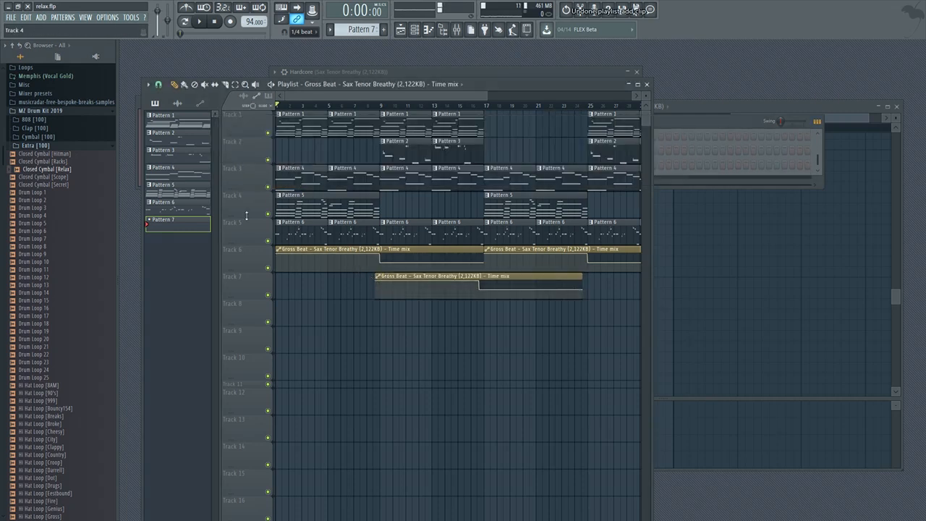
pyautogui.hotkey('ctrl', 'z')
# Audition samples in the kit's Open Hat folder and add Open Hat [Sharp] to the channel rack.
pyautogui.click(62, 145)
pyautogui.click(56, 179)
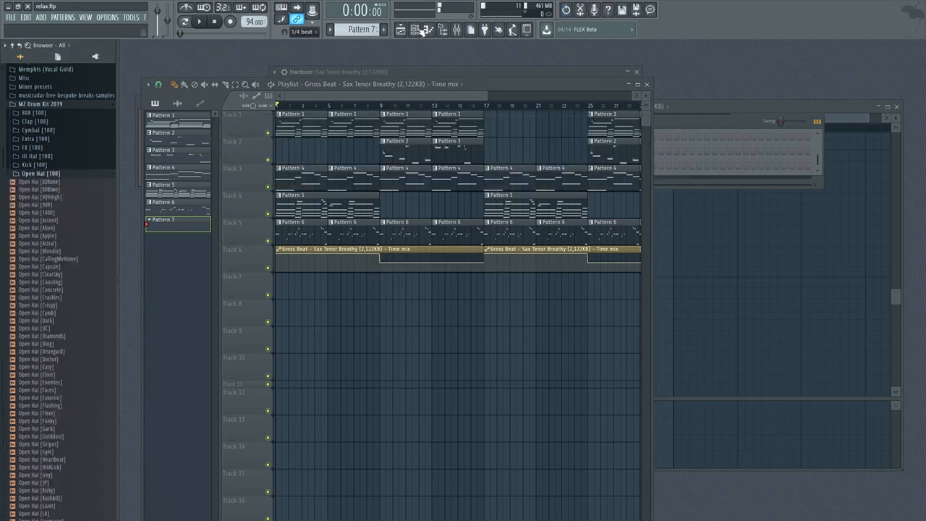
pyautogui.click(428, 31)
pyautogui.scroll(-12, 77, 332)
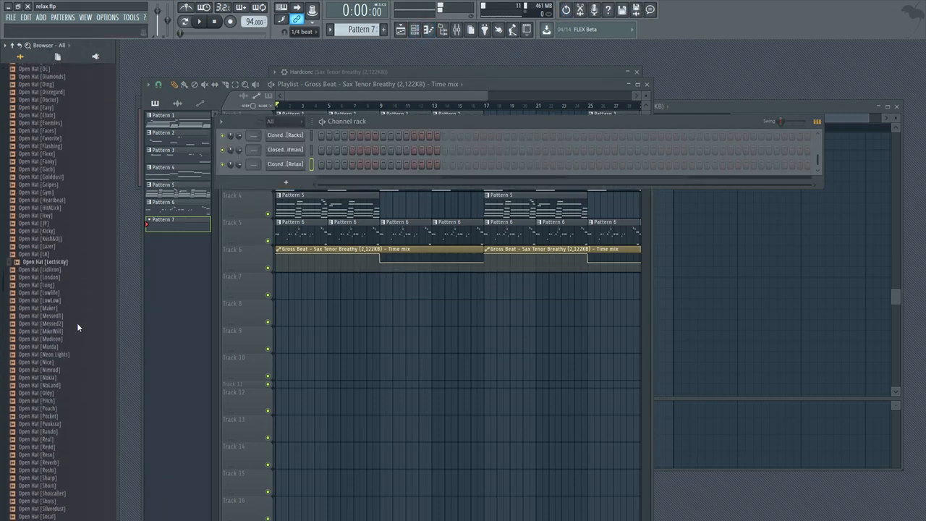
pyautogui.moveTo(77, 355); pyautogui.dragTo(77, 374)
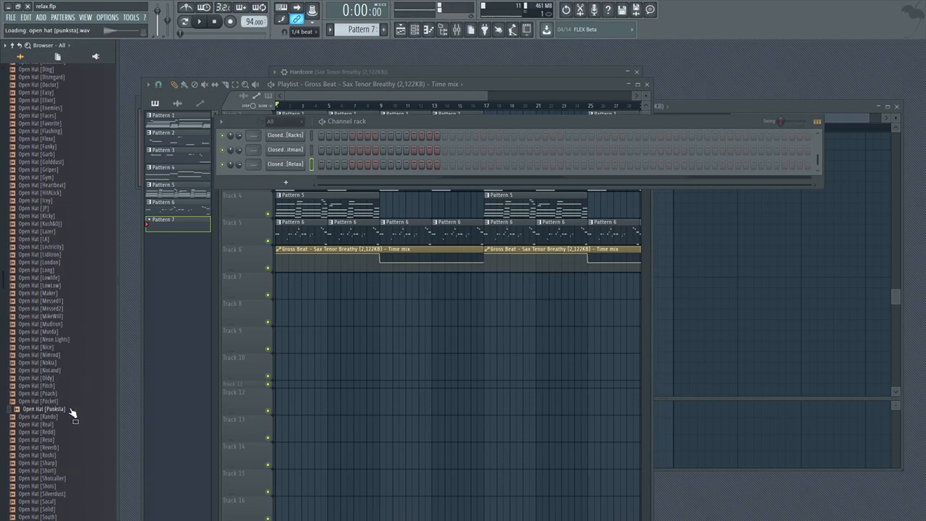
pyautogui.moveTo(70, 417); pyautogui.dragTo(73, 405)
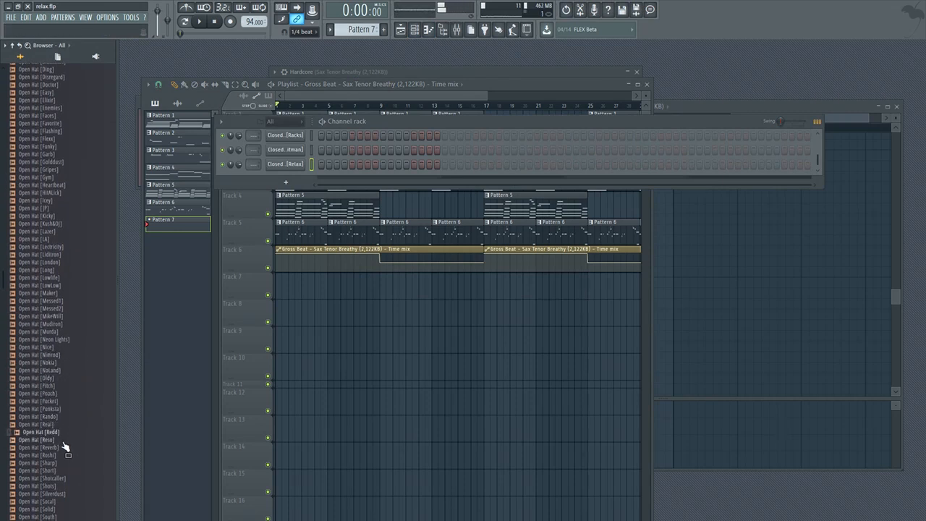
pyautogui.moveTo(62, 464); pyautogui.dragTo(61, 471)
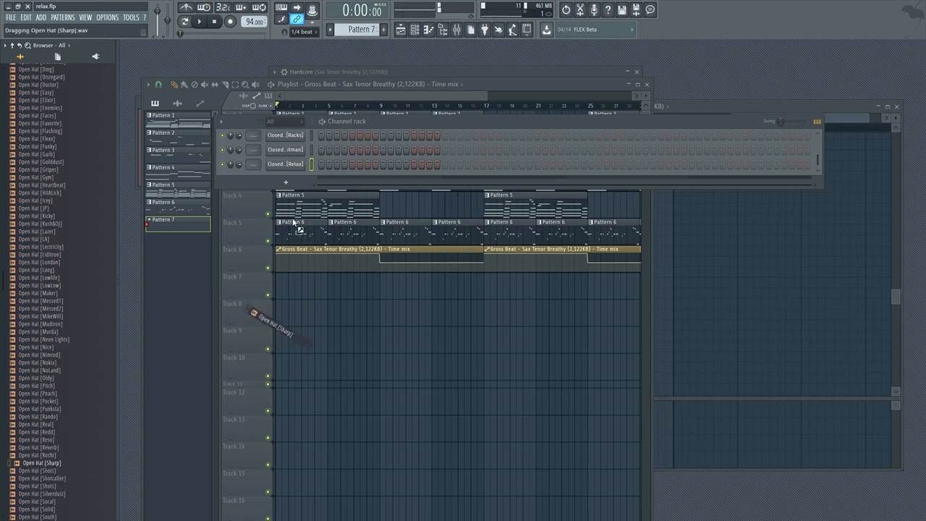
pyautogui.moveTo(299, 230); pyautogui.dragTo(285, 177)
# Audition the open hat samples further down the kit's Open Hat folder, including [Sparkly], [Swimmer], [VG] and [Weak].
pyautogui.scroll(-3, 84, 463)
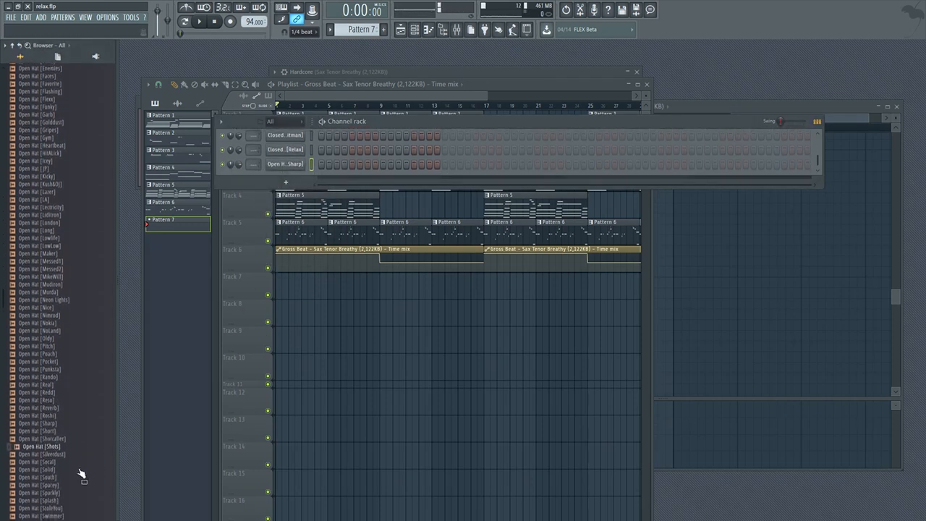
pyautogui.click(79, 470)
pyautogui.click(72, 483)
pyautogui.click(72, 491)
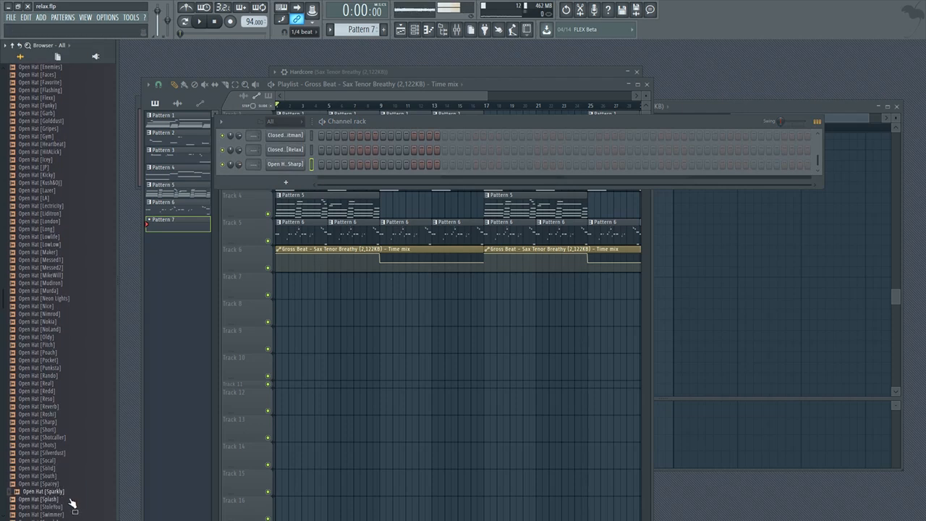
pyautogui.click(72, 506)
pyautogui.scroll(-3, 75, 486)
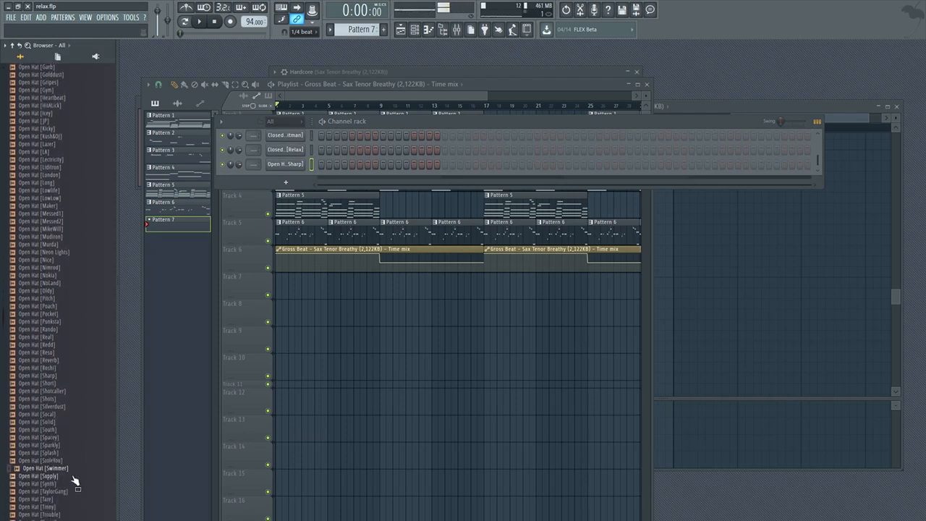
pyautogui.click(75, 476)
pyautogui.click(73, 483)
pyautogui.click(72, 491)
pyautogui.click(72, 498)
pyautogui.scroll(-6, 72, 463)
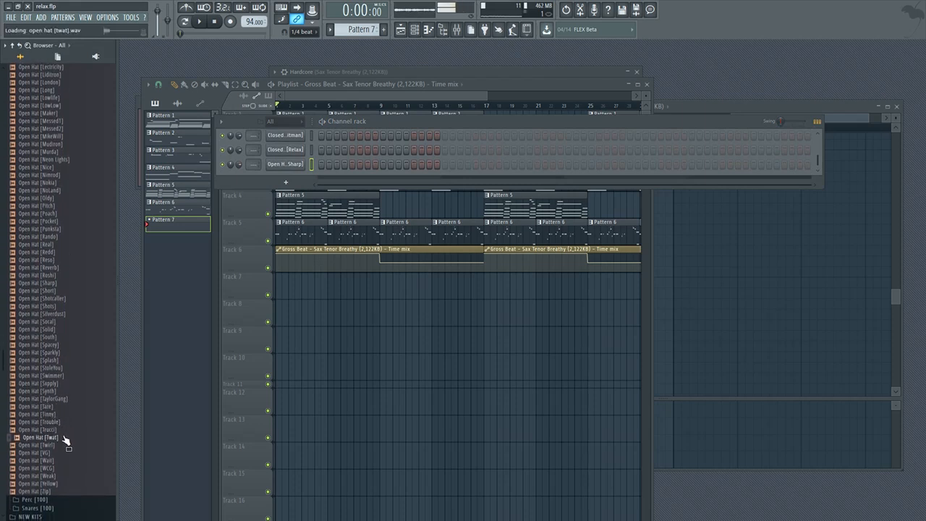
pyautogui.click(65, 402)
pyautogui.click(60, 452)
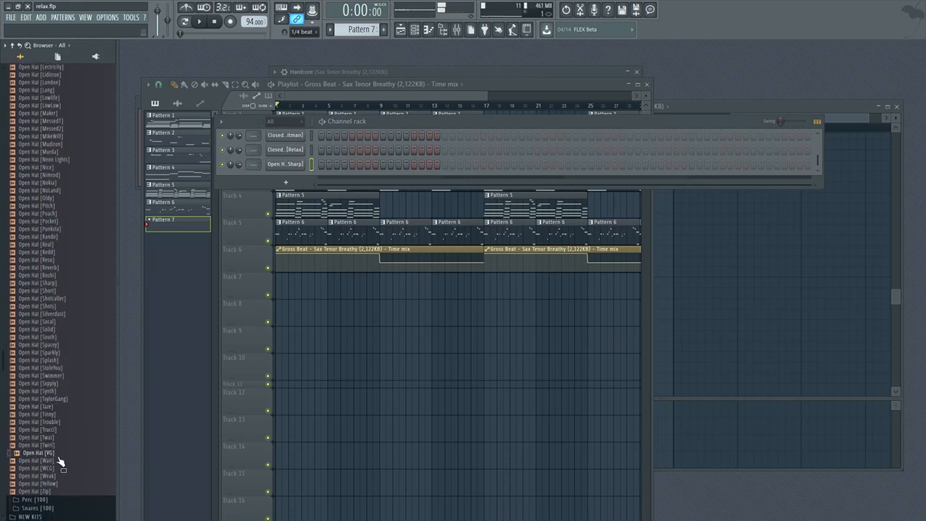
pyautogui.click(65, 476)
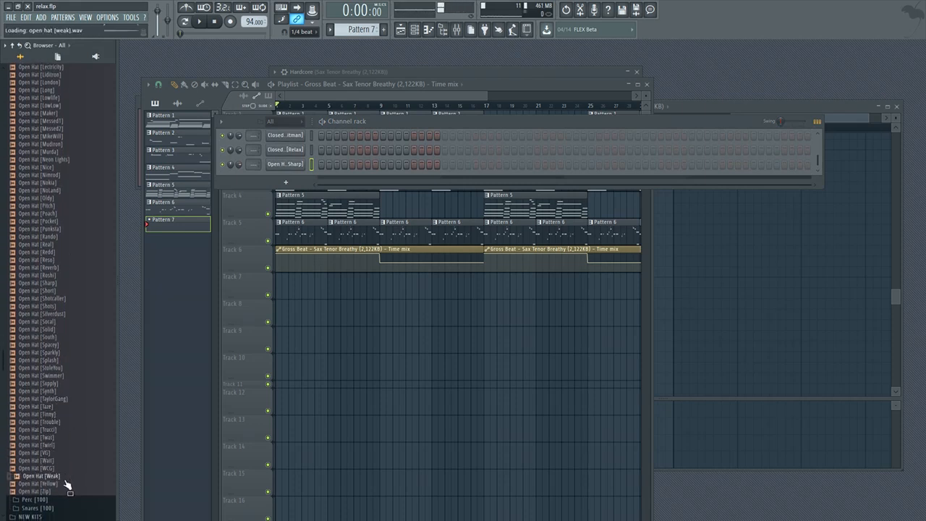
# Audition samples in the upper part of the Open Hat folder and add Open Hat [Enemies] as a new channel.
pyautogui.scroll(6, 69, 200)
pyautogui.click(61, 152)
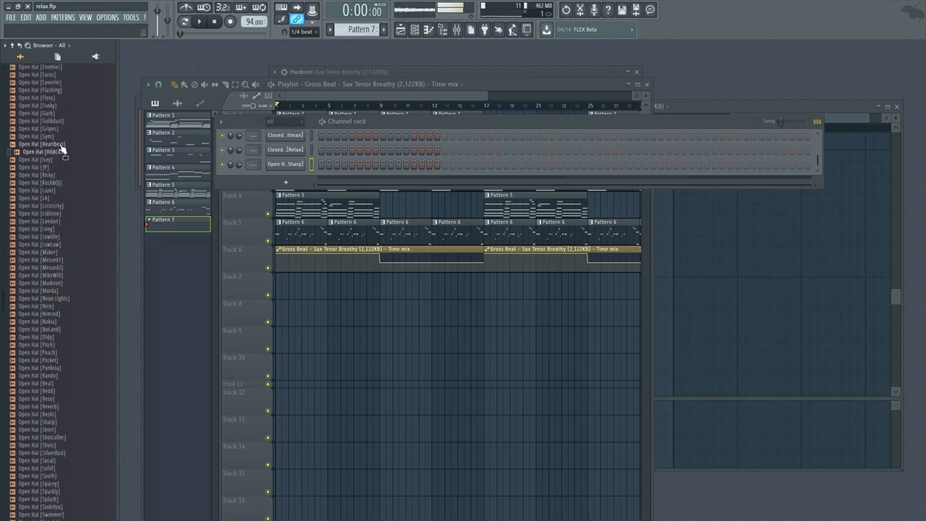
pyautogui.scroll(4, 58, 125)
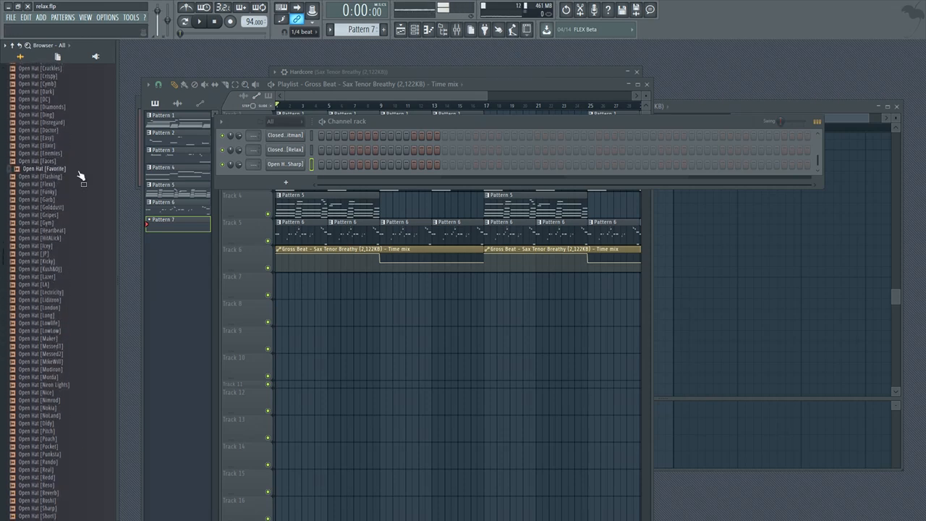
pyautogui.click(71, 153)
pyautogui.click(67, 158)
pyautogui.scroll(2, 63, 152)
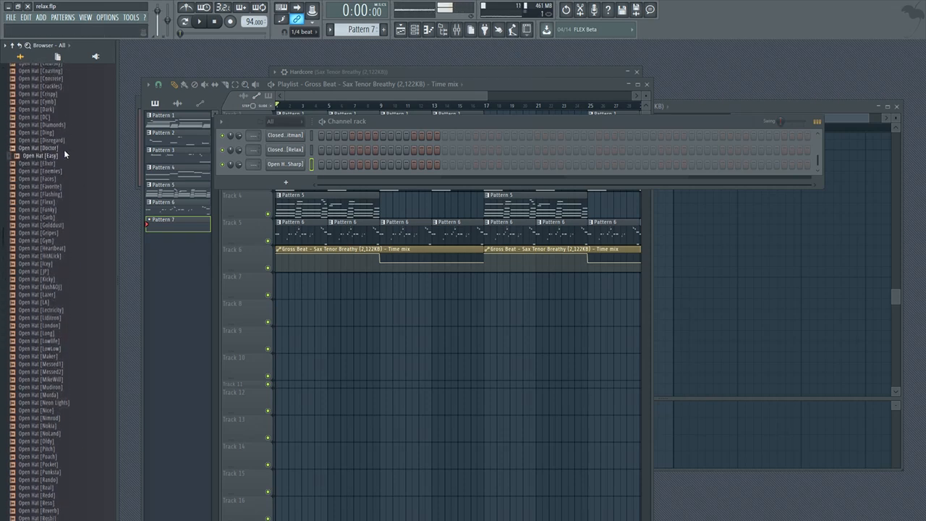
pyautogui.moveTo(59, 203); pyautogui.dragTo(324, 286)
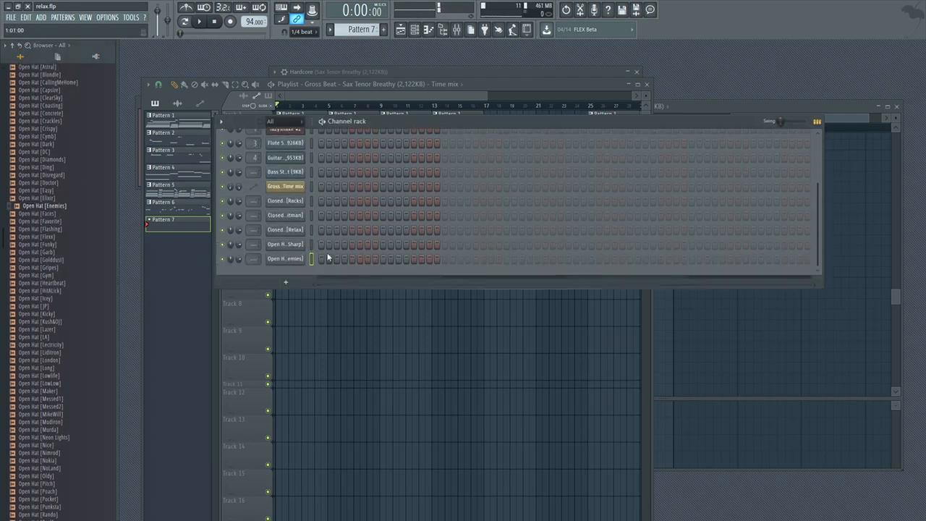
pyautogui.click(338, 316)
pyautogui.hotkey('ctrl', 'z')
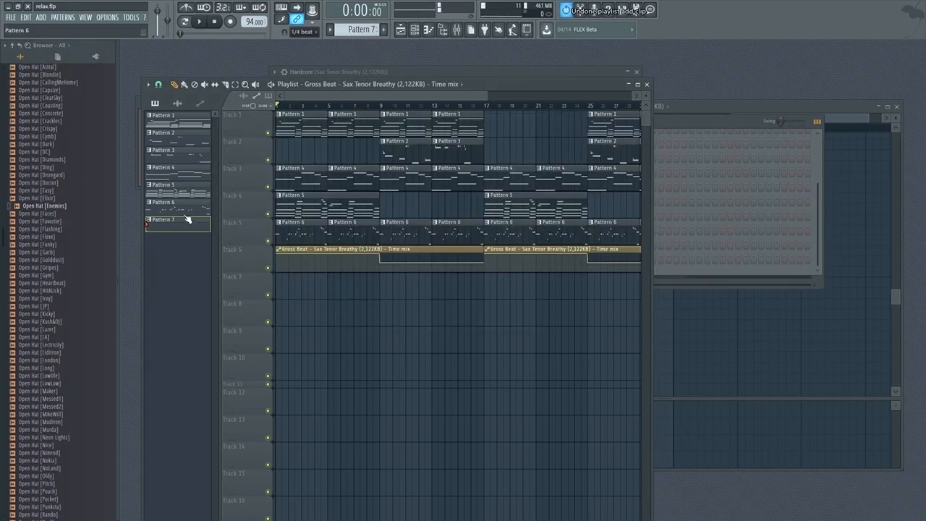
pyautogui.click(414, 32)
pyautogui.press('F4')
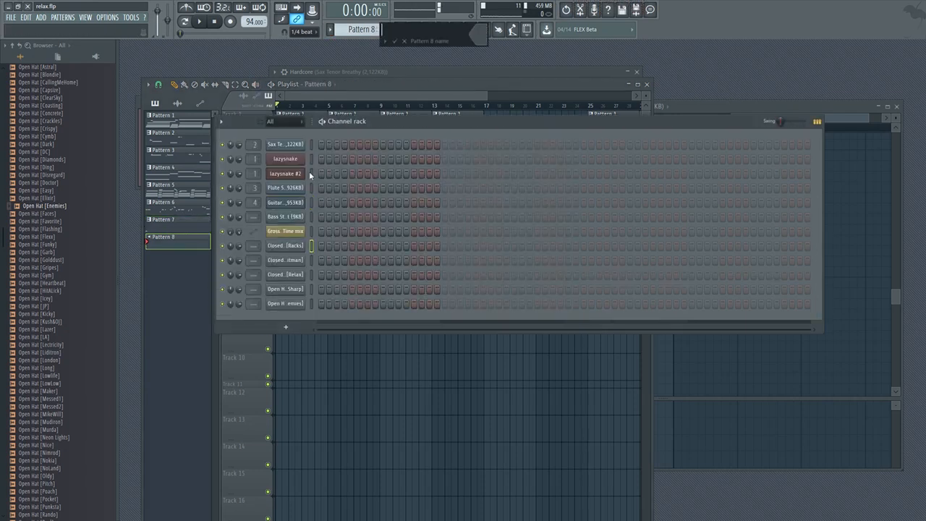
pyautogui.press('Return')
pyautogui.click(339, 375)
pyautogui.hotkey('ctrl', 'z')
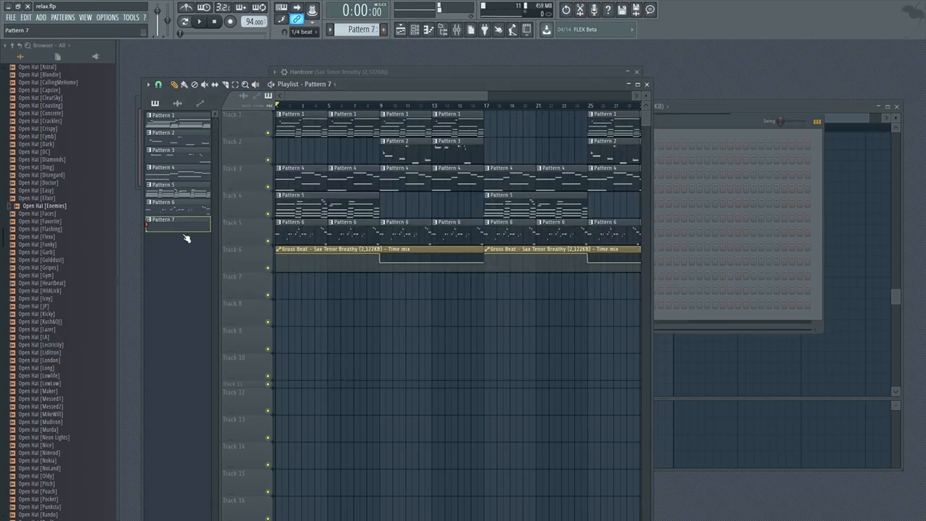
# Place Pattern 7 at bar 1 on Track 7 and program Closed Cymbal [Racks] on steps 1, 13, [Hitman] on 3, 7, 11, 15, [Relax] on 5, 9.
pyautogui.press('space')
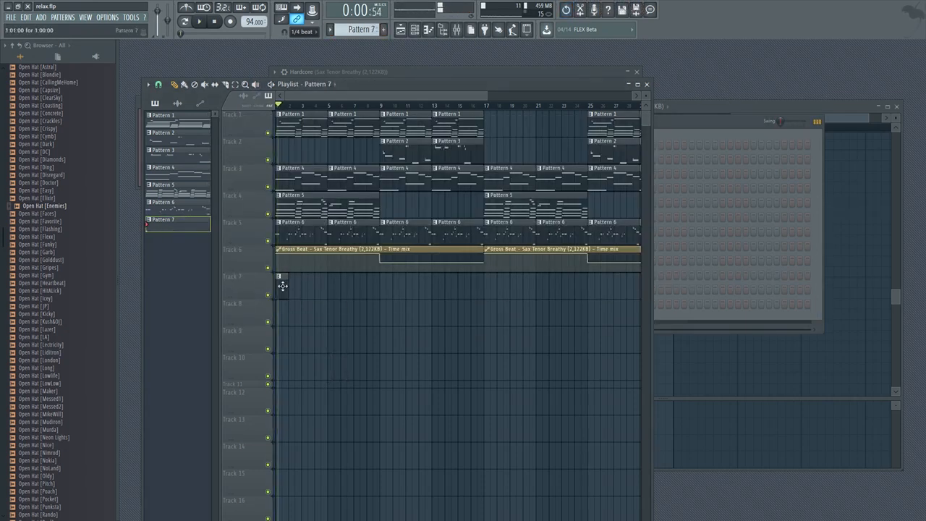
pyautogui.press('F6')
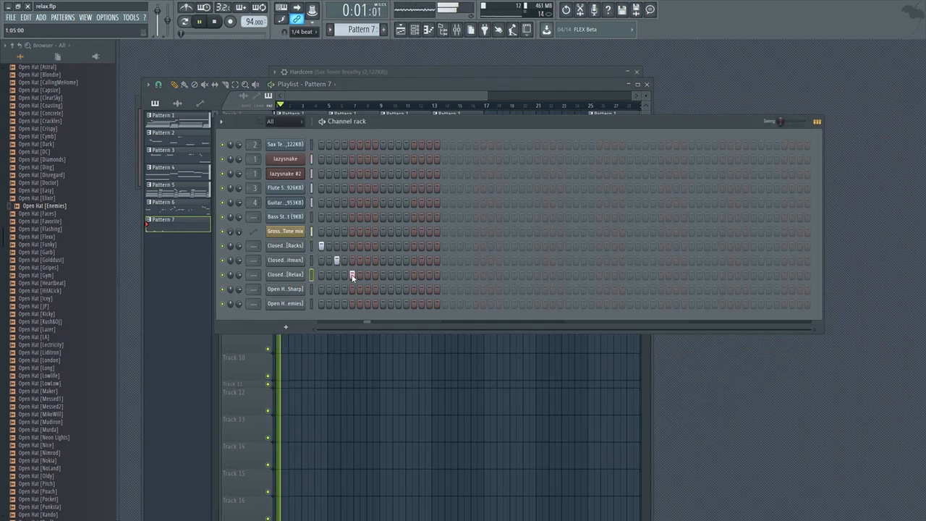
pyautogui.click(352, 275)
pyautogui.click(367, 260)
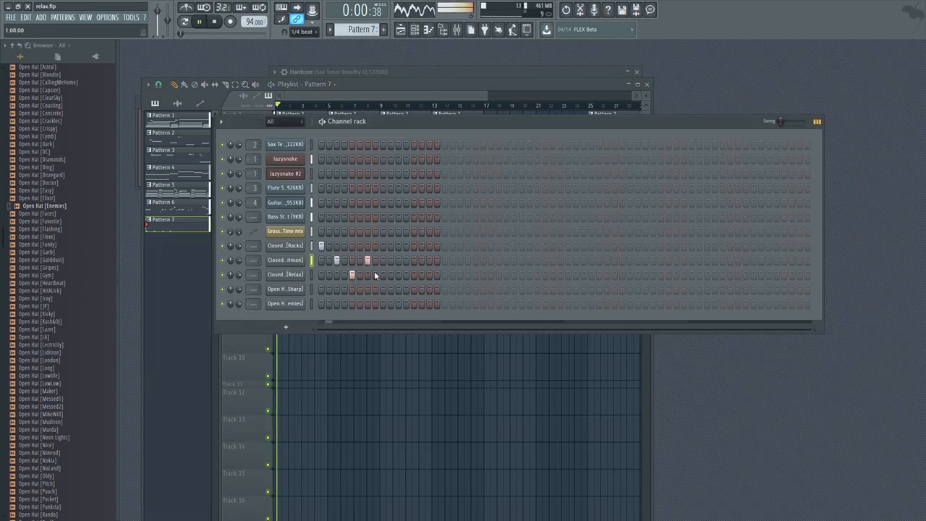
pyautogui.click(383, 275)
pyautogui.click(399, 261)
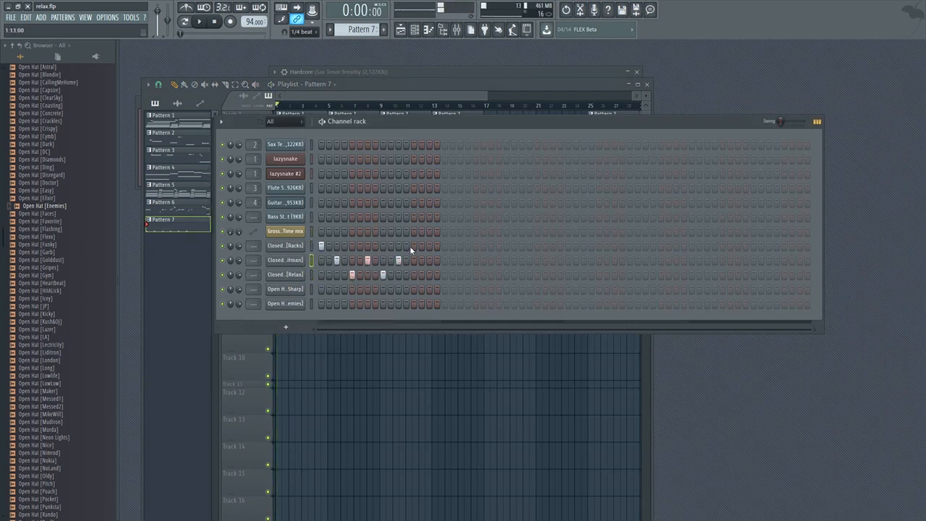
pyautogui.press('space')
pyautogui.click(414, 246)
pyautogui.click(429, 260)
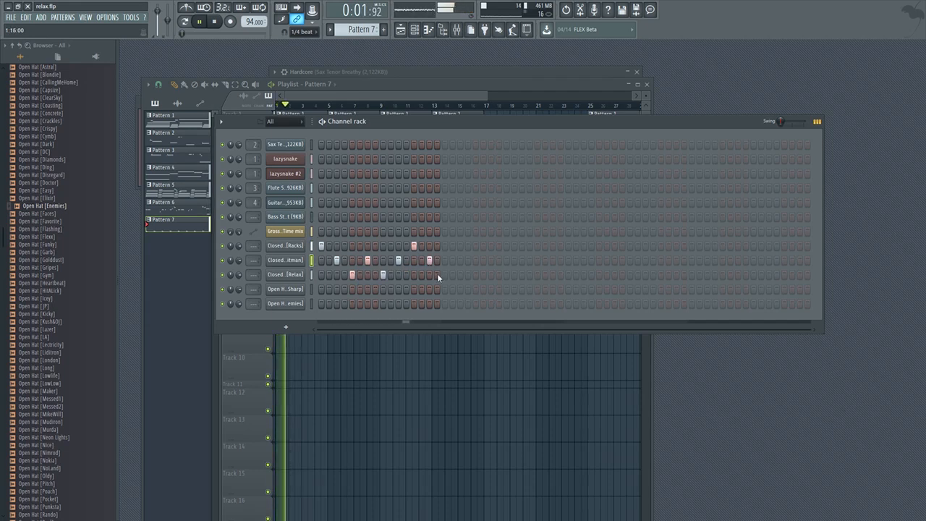
# Try open hats on different steps during playback and replace the [Relax] hit on step 9 with Open Hat [Sharp].
pyautogui.press('space')
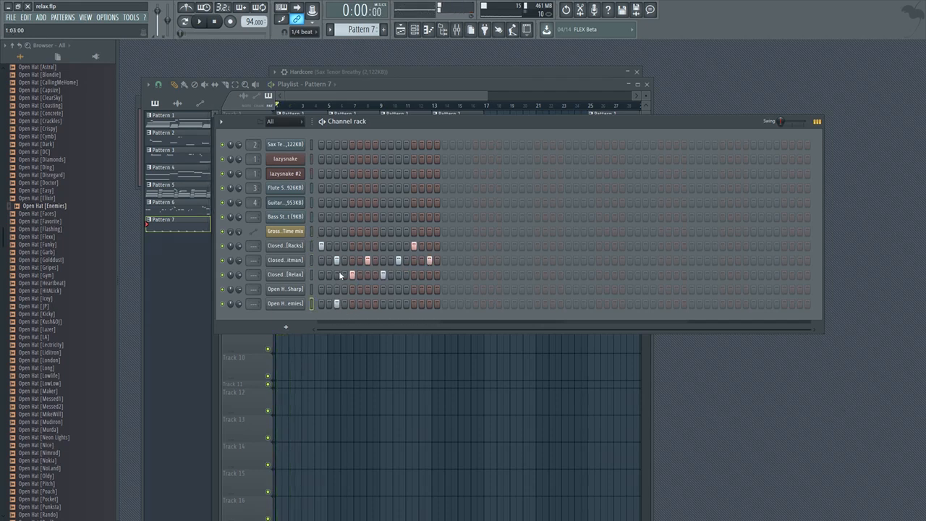
pyautogui.press('space')
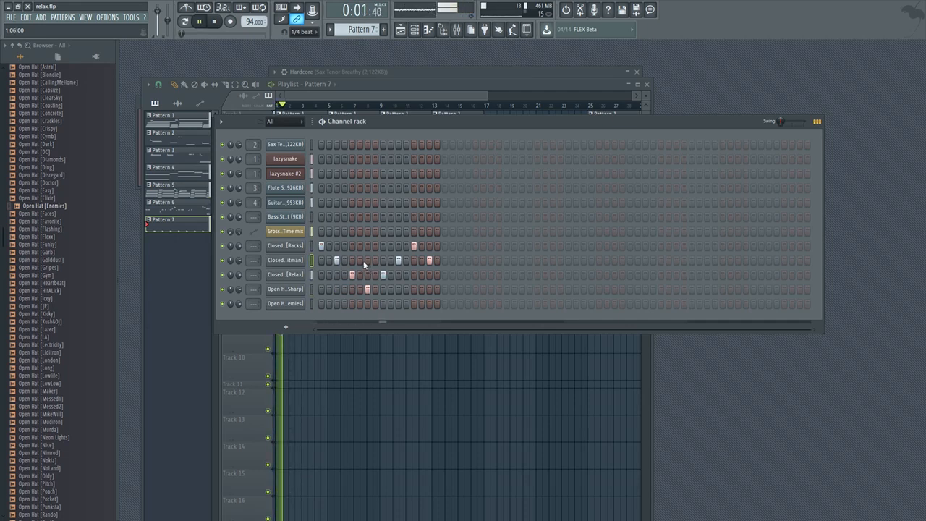
pyautogui.press('space')
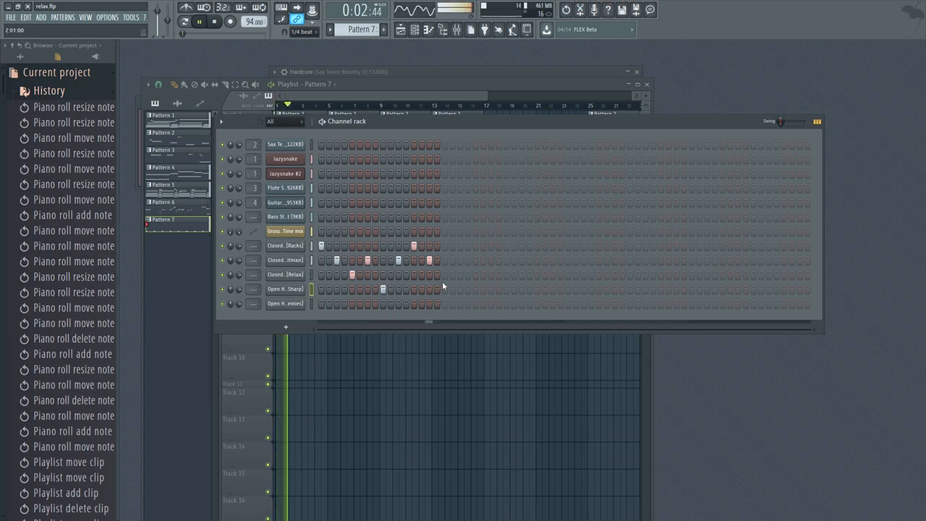
pyautogui.press('space')
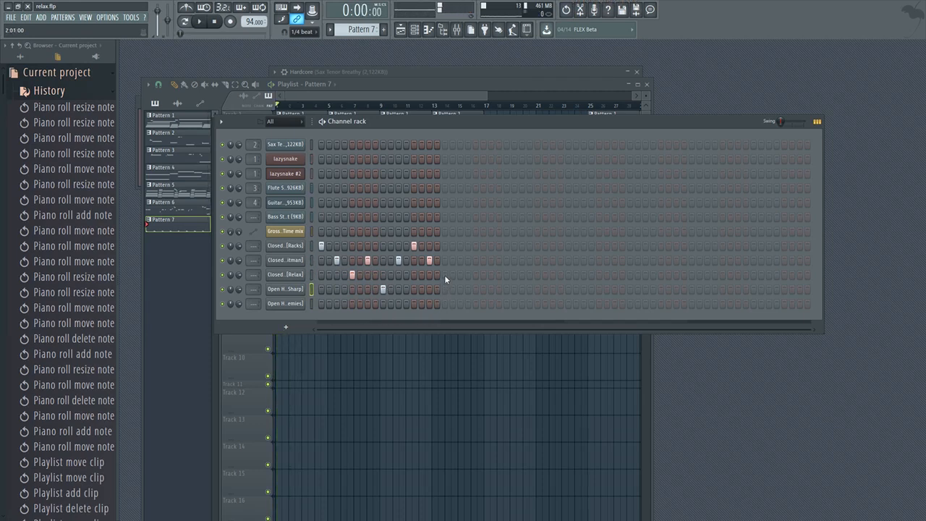
pyautogui.press('space')
# Extend the pattern with Closed Cymbal [Racks] on step 17, [Hitman] on step 19 and [Relax] on step 21.
pyautogui.click(444, 261)
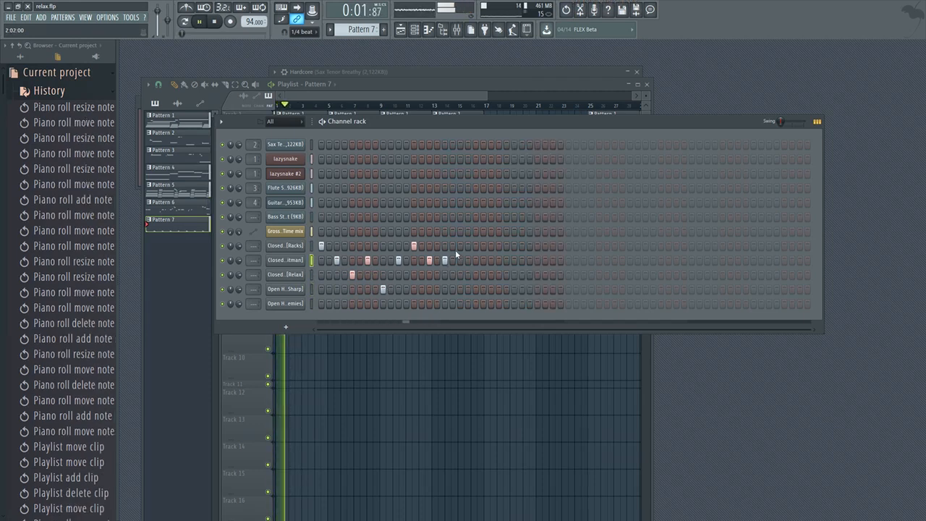
pyautogui.click(460, 246)
pyautogui.click(444, 261)
pyautogui.click(445, 246)
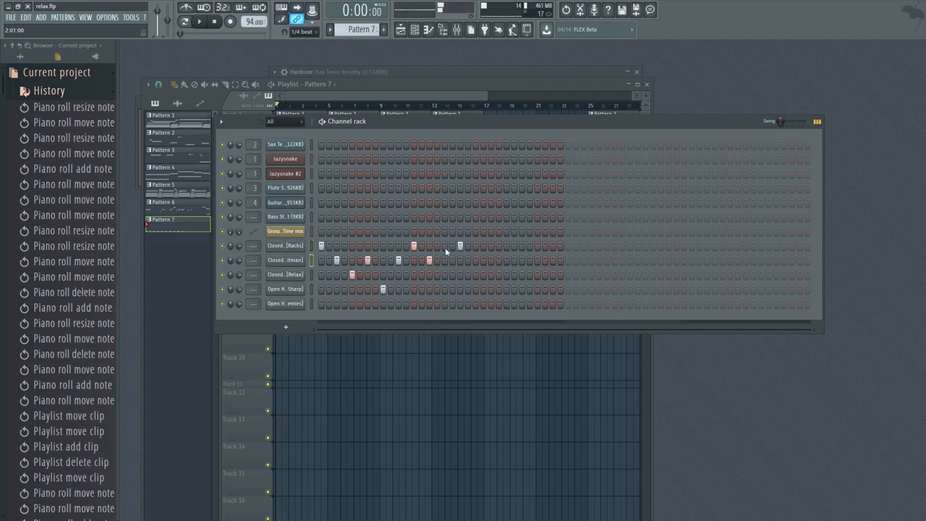
pyautogui.click(460, 246)
pyautogui.click(460, 261)
pyautogui.click(476, 275)
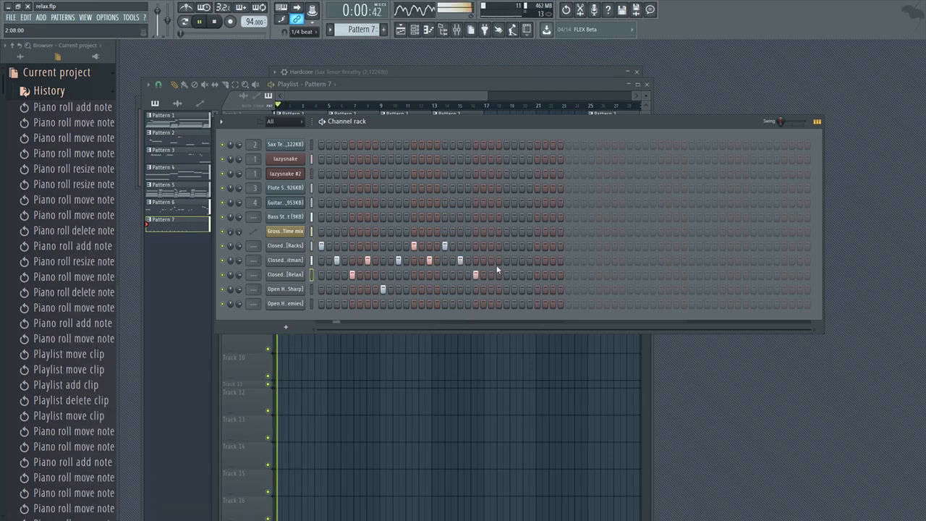
# Add a Closed Cymbal [Hitman] hit on step 23 and an Open Hat [Sharp] hit on step 25.
pyautogui.click(491, 260)
pyautogui.click(506, 303)
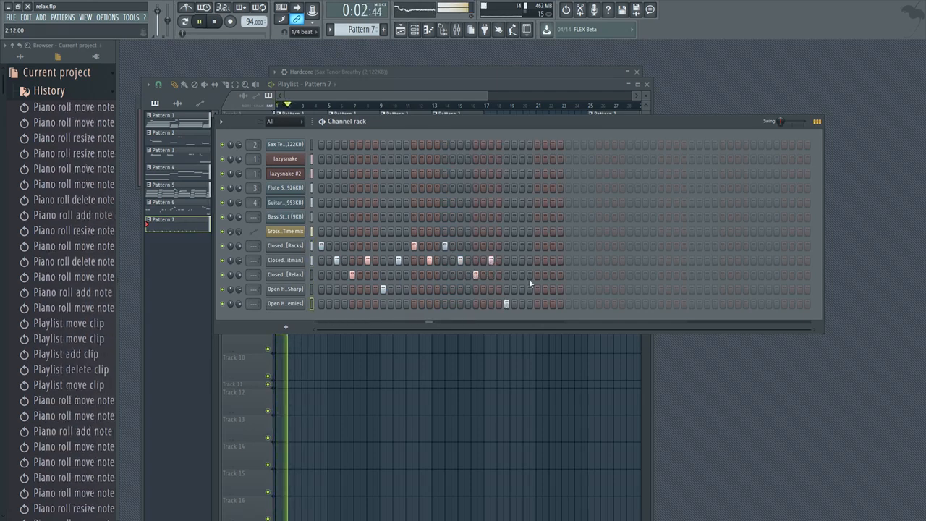
pyautogui.press('space')
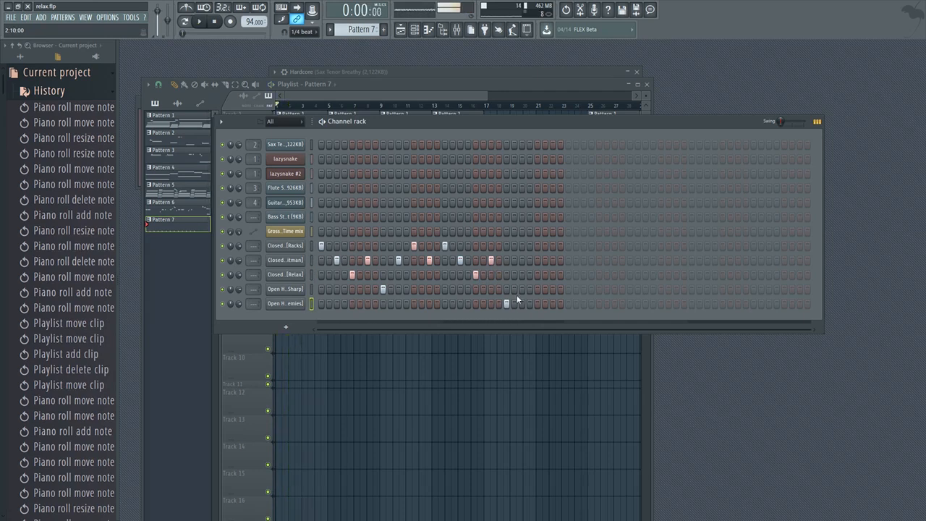
pyautogui.click(506, 303)
pyautogui.click(506, 289)
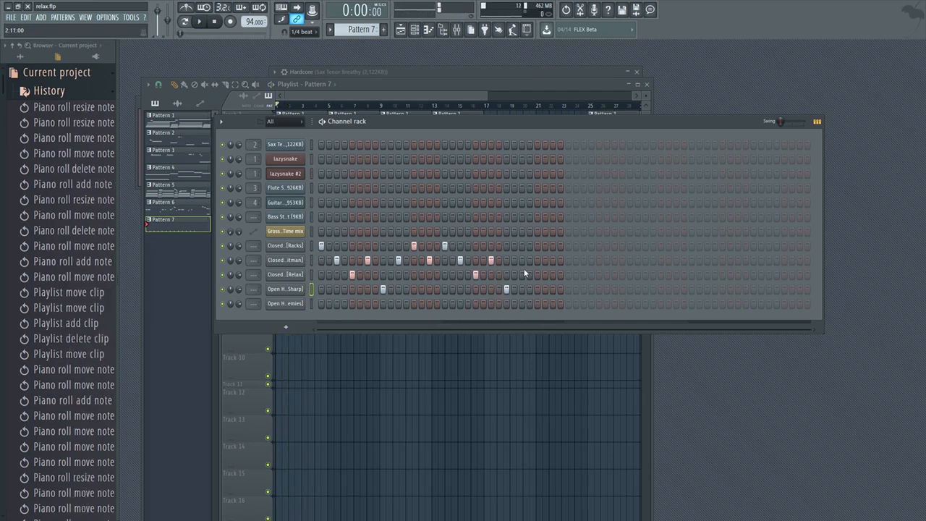
# Finish the pattern with Closed Cymbal [Racks] on step 27, [Relax] on 29 and Open Hat [Enemies] on 31, checking it in playback.
pyautogui.click(522, 261)
pyautogui.press('space')
pyautogui.click(536, 303)
pyautogui.click(536, 303)
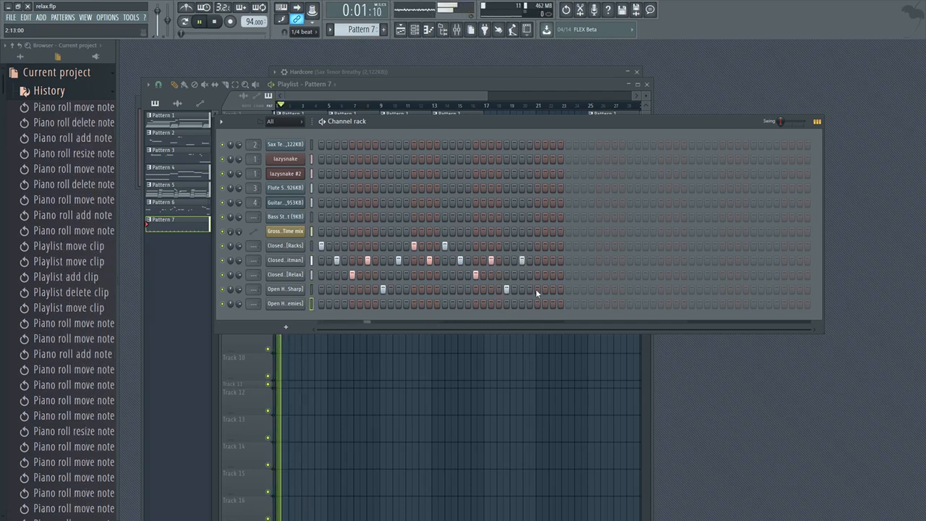
pyautogui.click(537, 274)
pyautogui.click(552, 303)
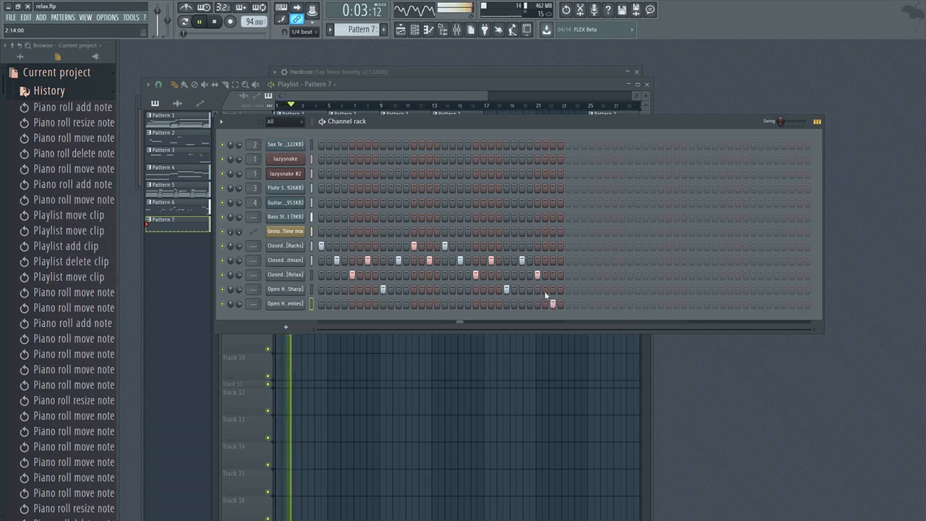
pyautogui.click(521, 246)
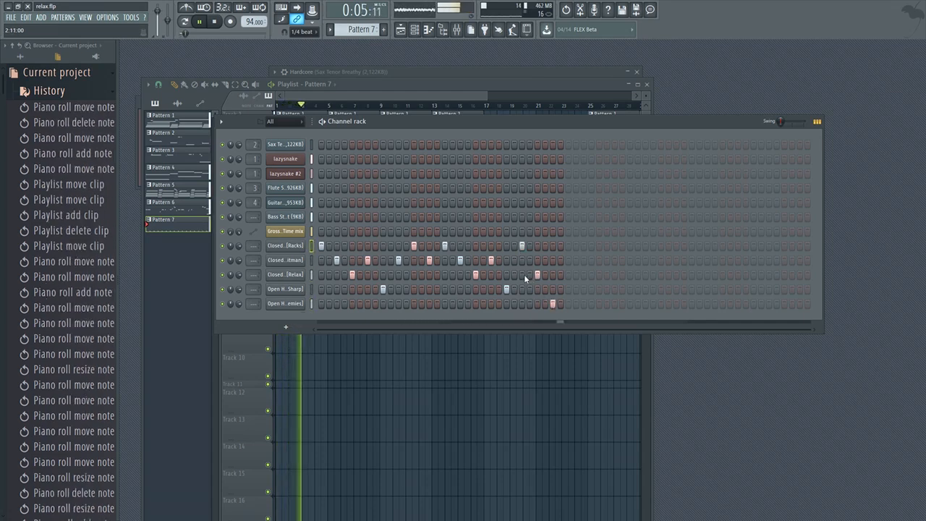
pyautogui.press('space')
# Check the Open Hat [Enemies] channel and save the project.
pyautogui.click(285, 306)
pyautogui.click(285, 307)
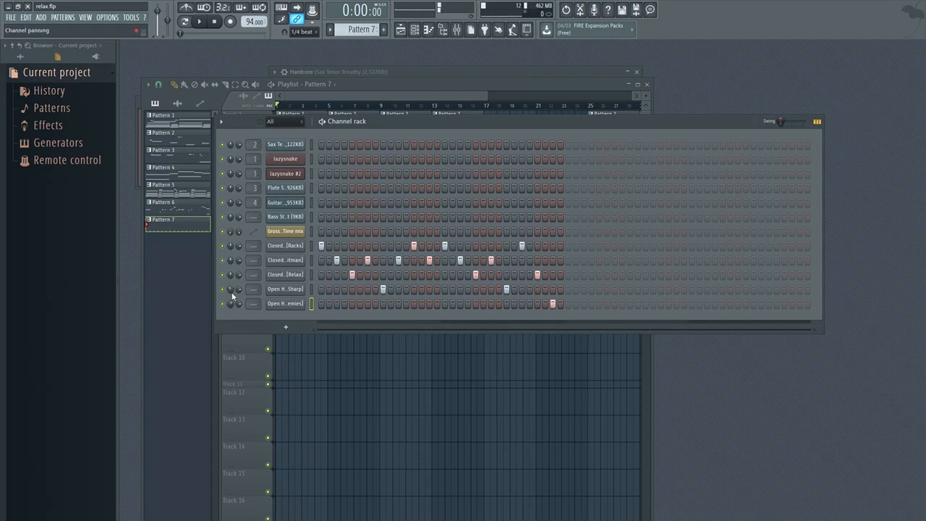
pyautogui.hotkey('ctrl', 's')
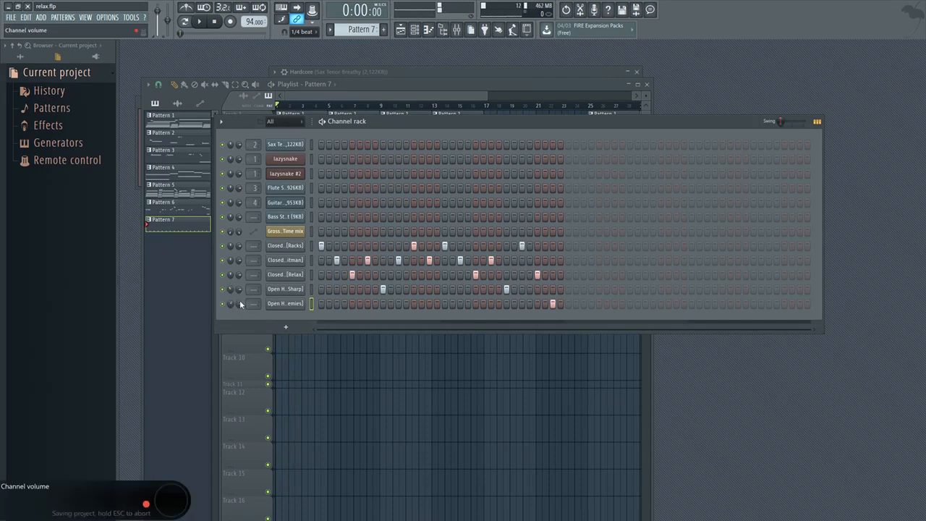
# Raise the precomputed fade-out of the Closed Cymbal [Racks] and Closed Cymbal [Hitman] samples in their channel settings.
pyautogui.click(285, 246)
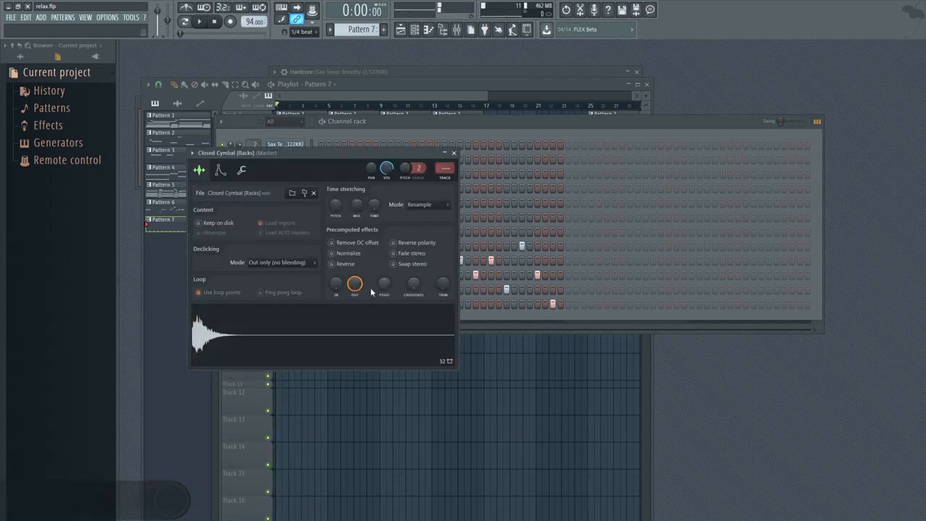
pyautogui.press('space')
pyautogui.press('Escape')
pyautogui.press('space')
pyautogui.click(285, 260)
pyautogui.moveTo(368, 296); pyautogui.dragTo(367, 271)
pyautogui.press('Escape')
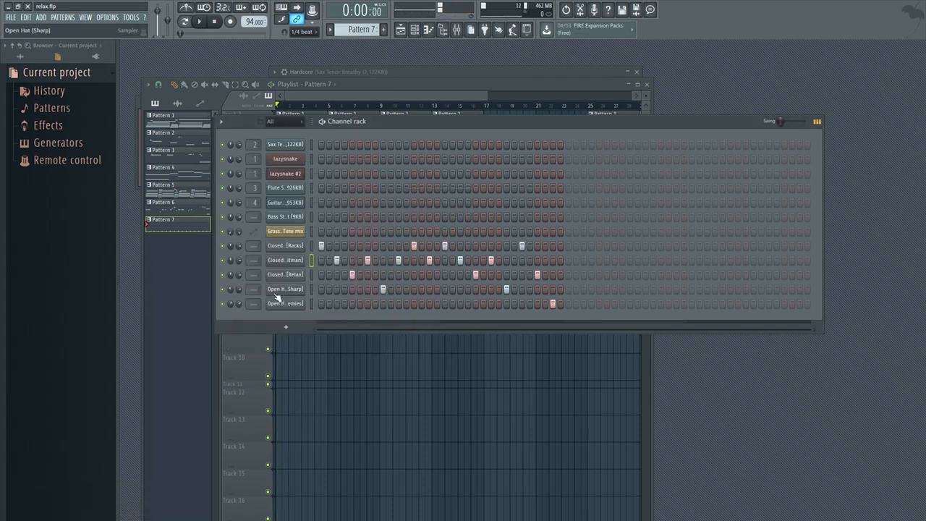
# Review the Open Hat [Sharp] and Closed Cymbal [Relax] channel settings and listen to the cymbal pattern in playback.
pyautogui.click(284, 288)
pyautogui.press('Escape')
pyautogui.click(285, 274)
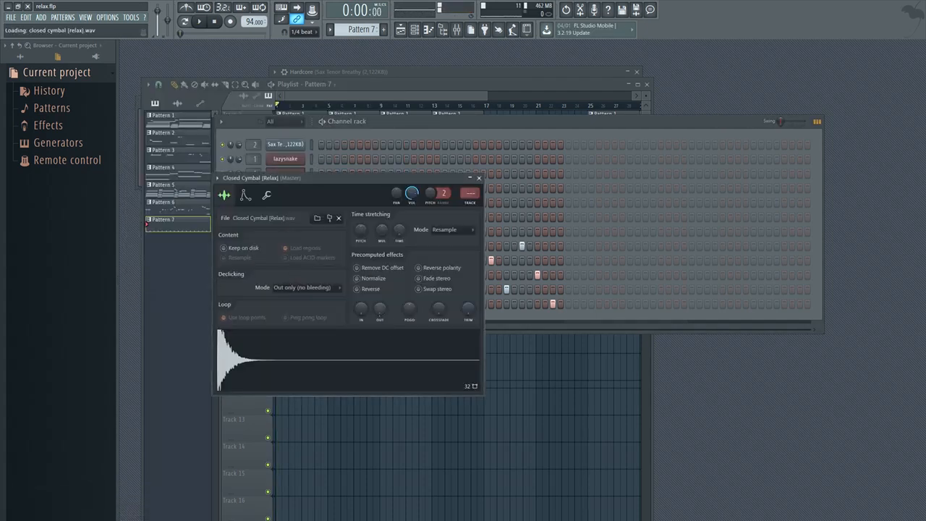
pyautogui.press('space')
pyautogui.press('Escape')
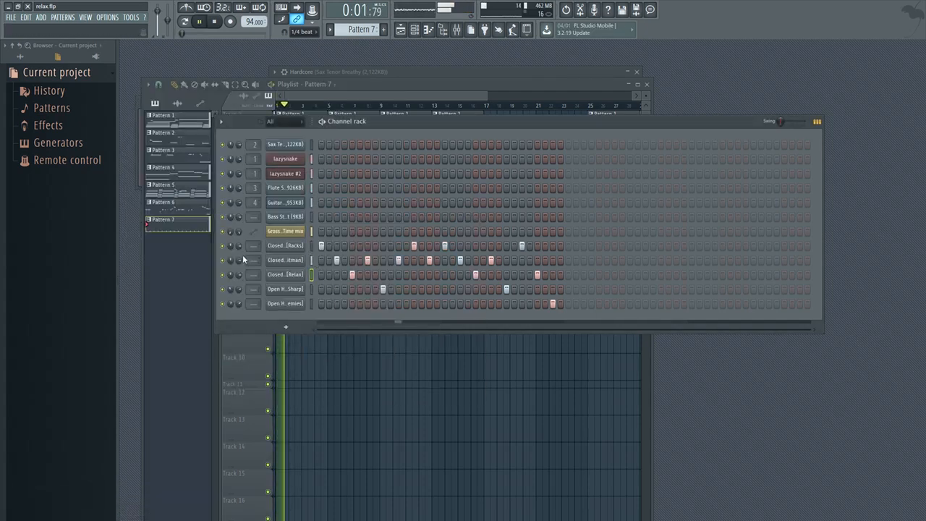
pyautogui.press('space')
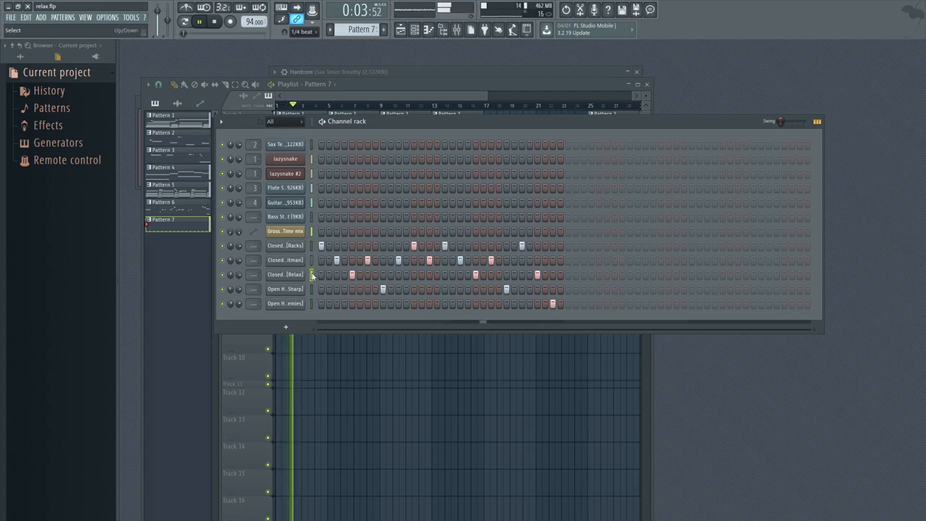
pyautogui.press('space')
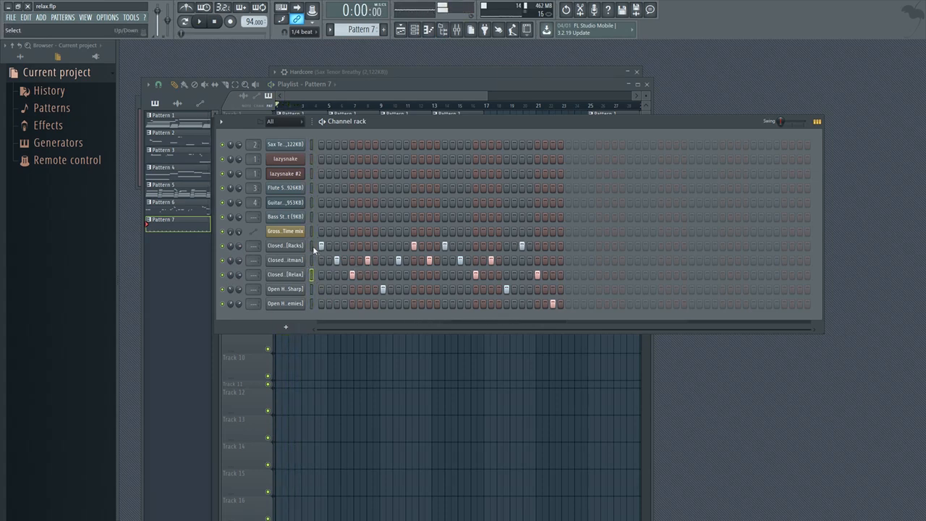
# Audition open hats and hi-hats from MZ Drum Kit 2019, add Hi Hat [Crazy] as a new channel and open its piano roll.
pyautogui.click(21, 58)
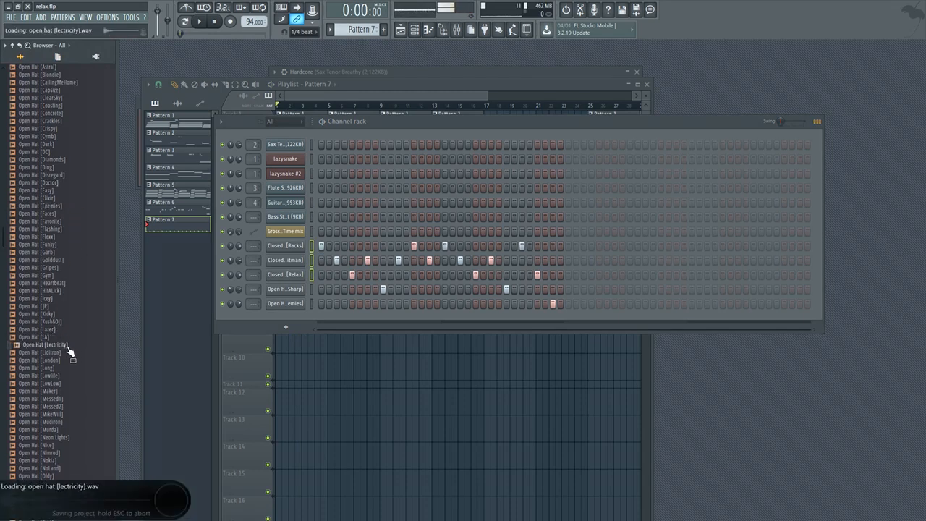
pyautogui.scroll(5, 56, 240)
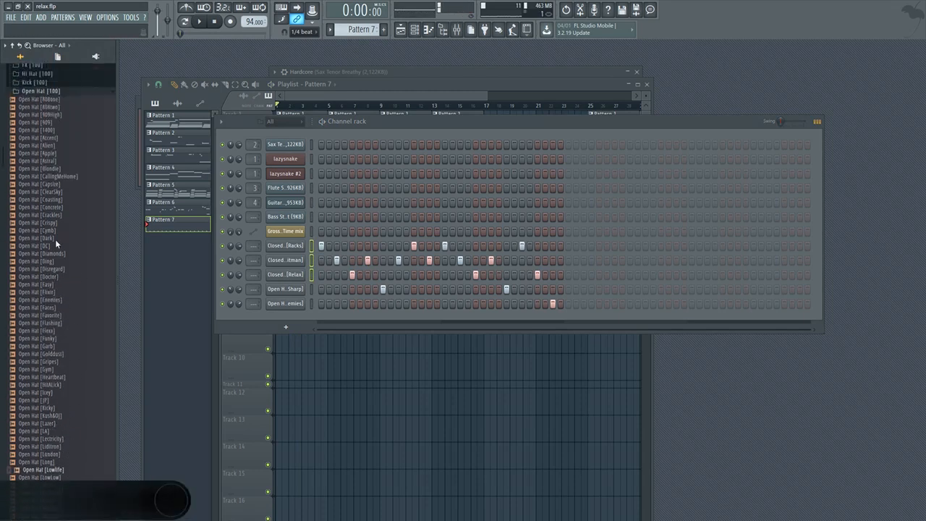
pyautogui.click(45, 164)
pyautogui.click(66, 293)
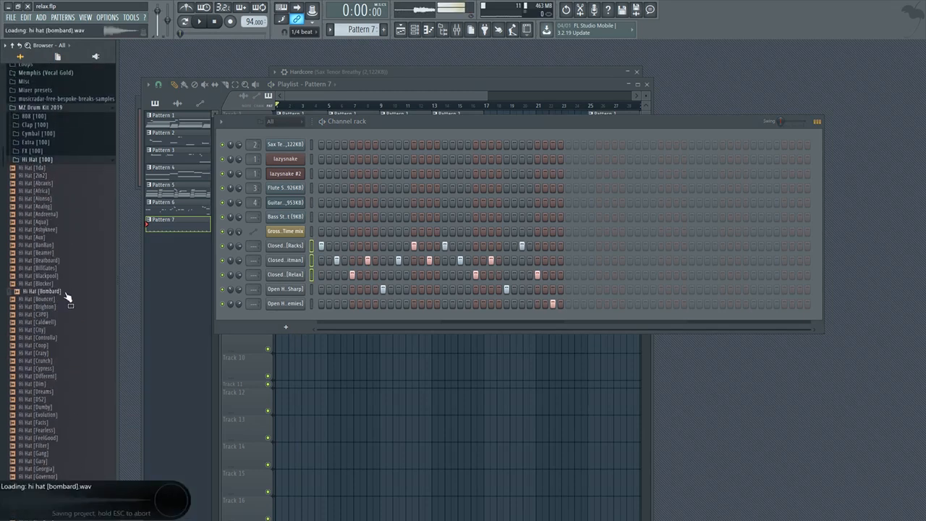
pyautogui.click(73, 353)
pyautogui.moveTo(61, 352); pyautogui.dragTo(295, 321)
pyautogui.rightClick(296, 319)
pyautogui.click(311, 323)
pyautogui.press('space')
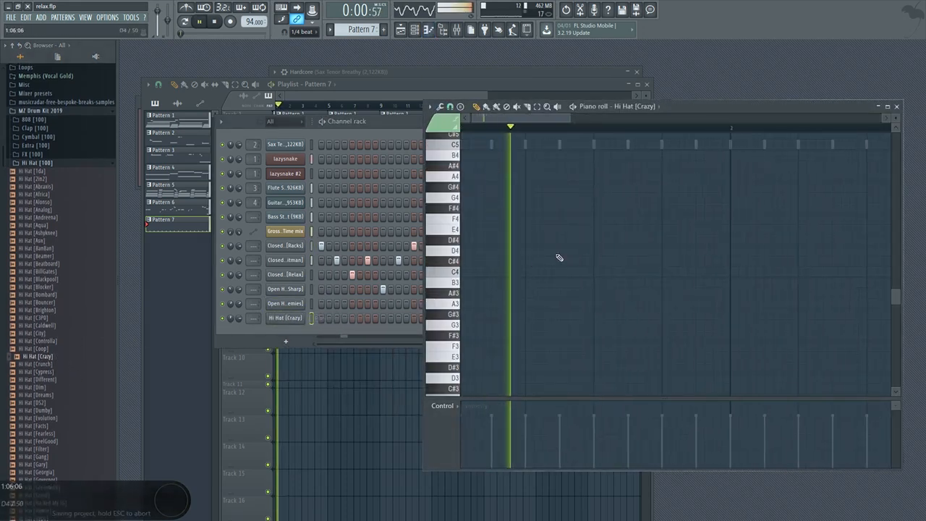
pyautogui.scroll(2, 620, 227)
pyautogui.press('space')
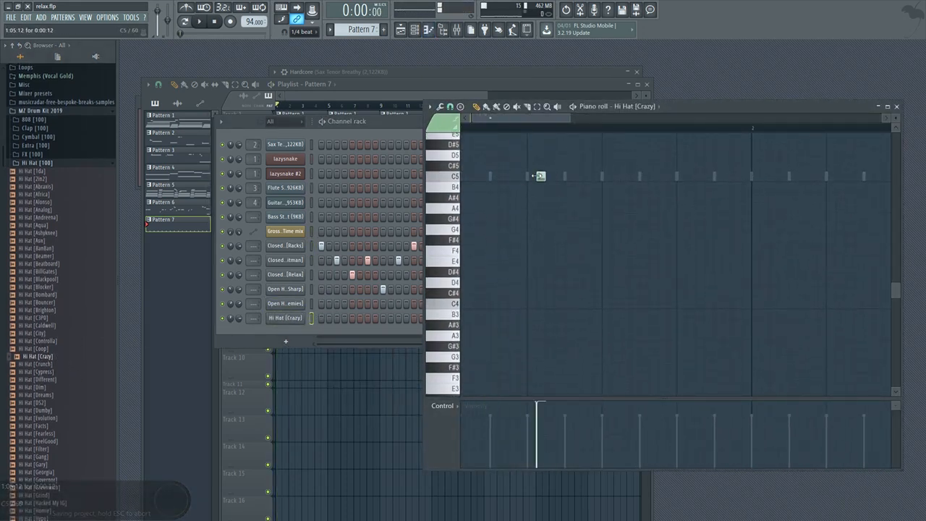
pyautogui.click(539, 176)
pyautogui.press('space')
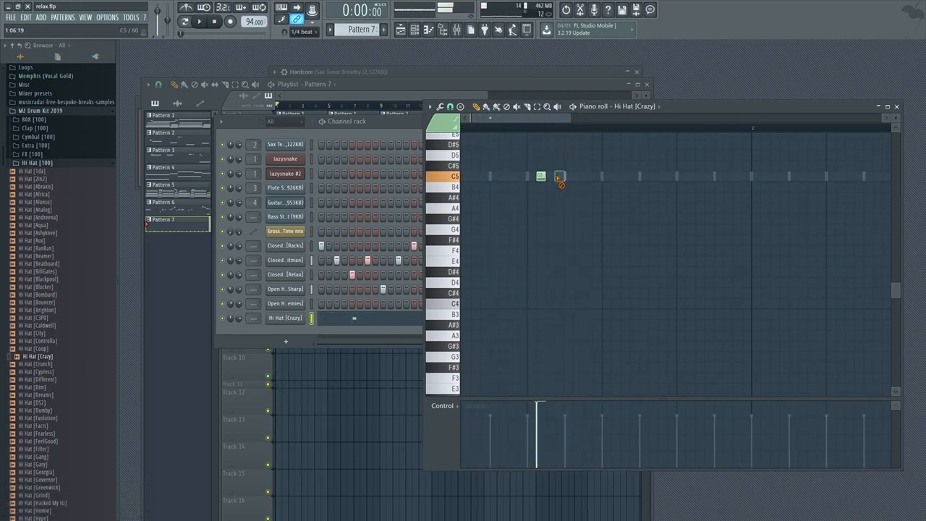
pyautogui.rightClick(541, 176)
# Set the Hi Hat [Crazy] piano roll's snap to 1/4 step and save the project.
pyautogui.click(450, 106)
pyautogui.click(463, 180)
pyautogui.click(529, 176)
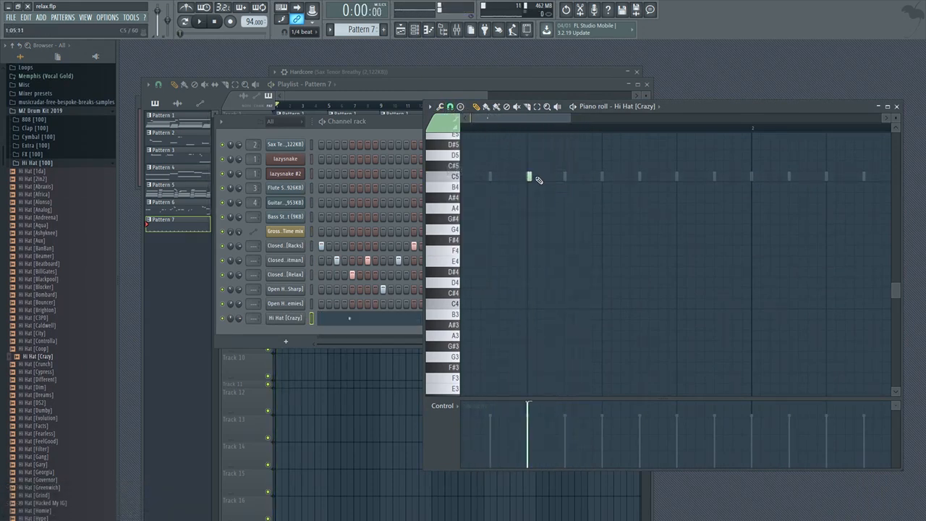
pyautogui.scroll(3, 542, 182)
pyautogui.hotkey('ctrl', 's')
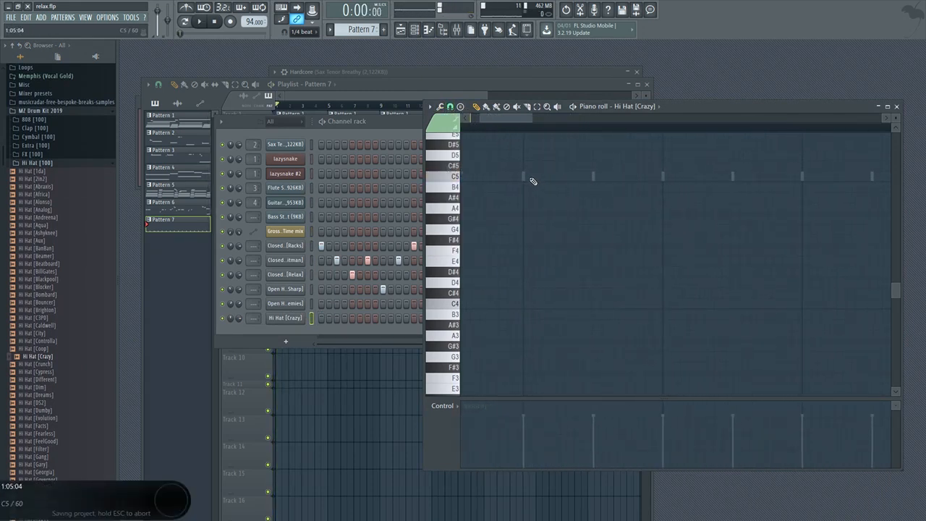
# Try short runs of 1/4-step C5 hi-hat hits from steps 5 and 6 of bar 1, then delete them.
pyautogui.click(526, 176)
pyautogui.hotkey('ctrl', 'b')
pyautogui.hotkey('ctrl', 'b')
pyautogui.hotkey('ctrl', 'b')
pyautogui.press('space')
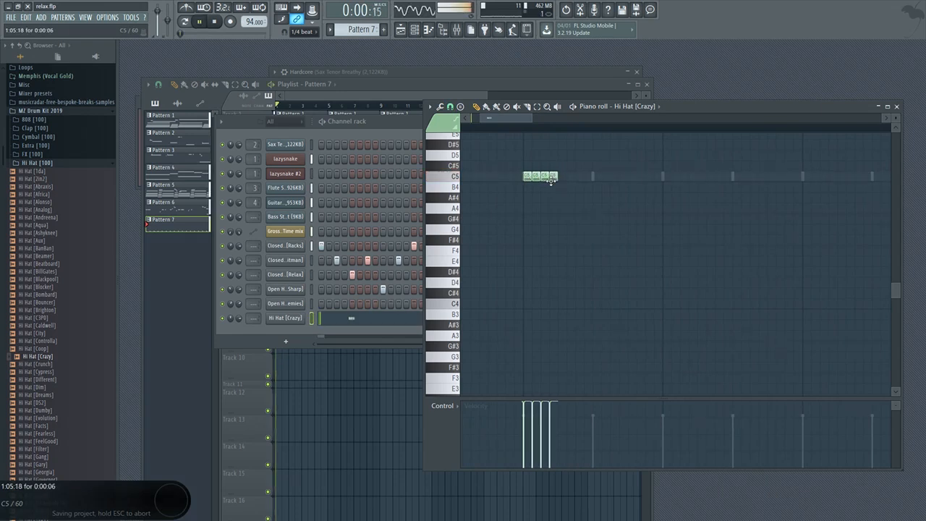
pyautogui.press('space')
pyautogui.rightClick(557, 176)
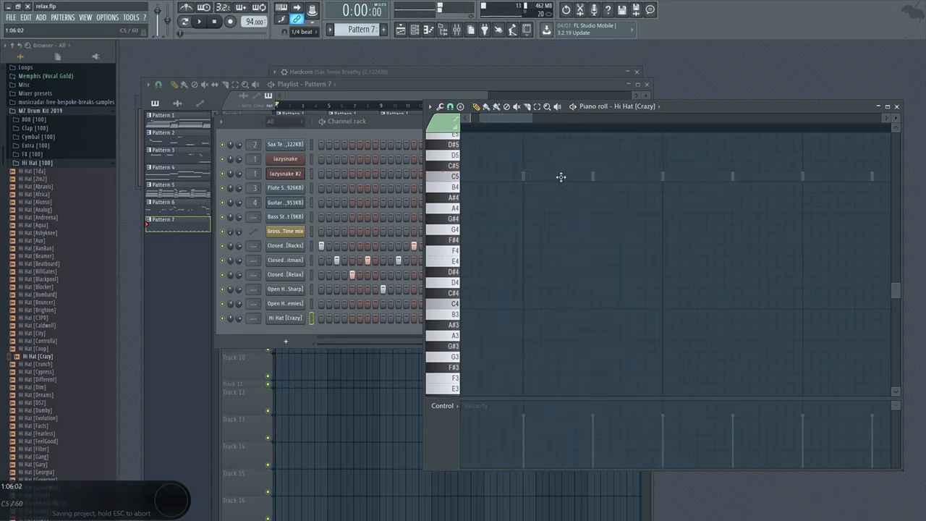
pyautogui.click(562, 176)
pyautogui.moveTo(584, 178); pyautogui.dragTo(574, 179)
pyautogui.press('space')
pyautogui.rightClick(570, 176)
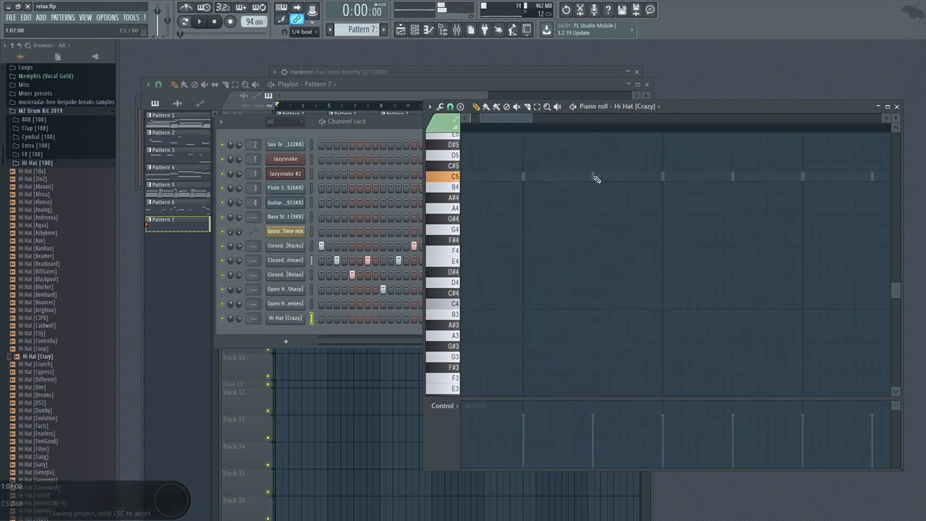
# Place a roll of six 1/4-step C5 hits from step 7 of bar 1, lower their velocities and play it back.
pyautogui.click(597, 177)
pyautogui.click(605, 177)
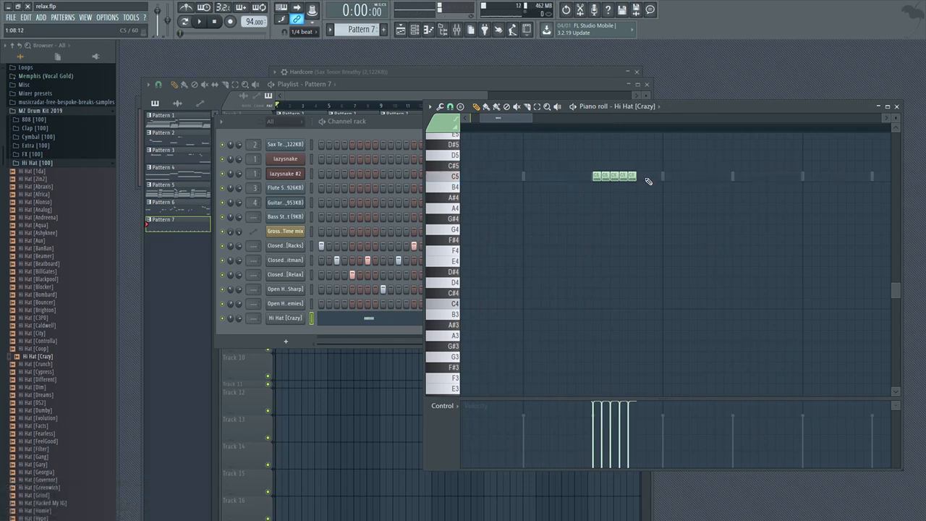
pyautogui.moveTo(631, 408); pyautogui.dragTo(521, 427)
pyautogui.press('space')
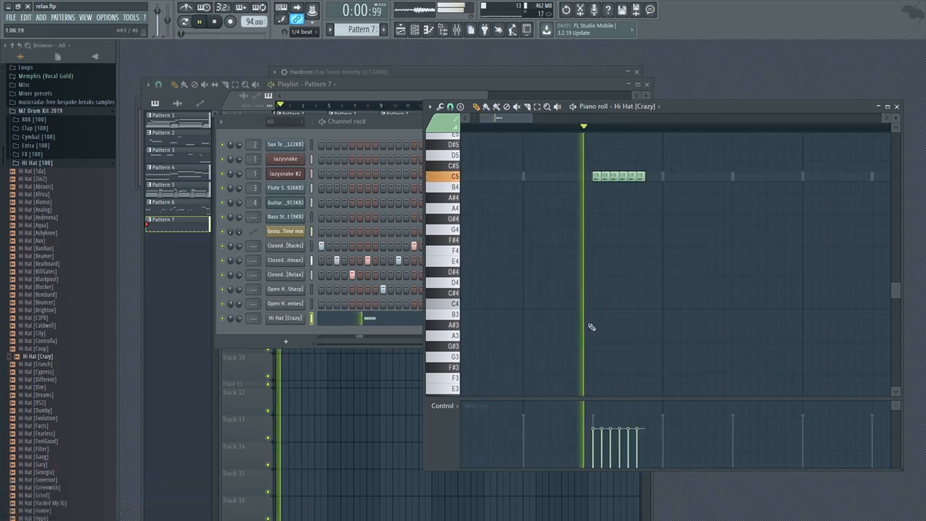
pyautogui.keyDown('ctrl'); pyautogui.scroll(-5, 724, 259); pyautogui.keyUp('ctrl')
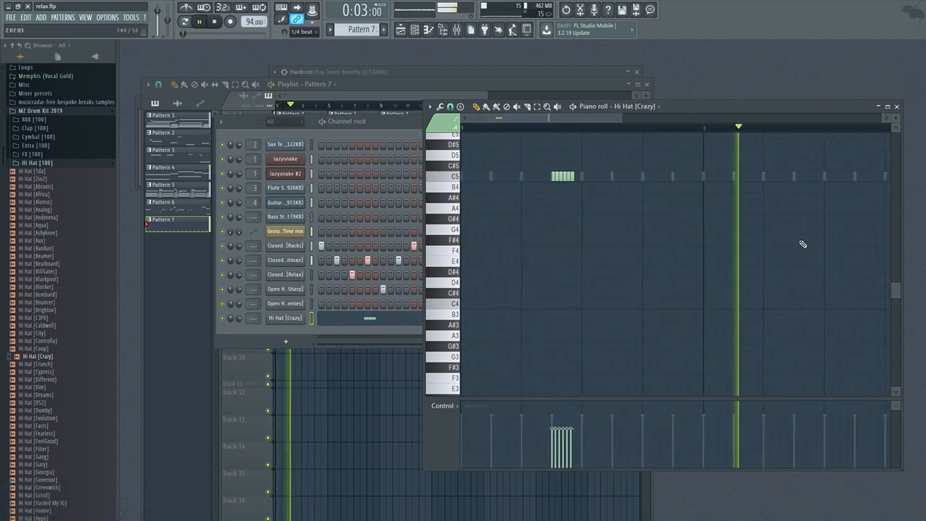
pyautogui.press('space')
# Add a descending hi-hat run of D#5, C5, A4 and G4 from step 7 of bar 2 and lower its velocities.
pyautogui.scroll(1, 845, 241)
pyautogui.keyDown('ctrl'); pyautogui.scroll(3, 843, 239); pyautogui.keyUp('ctrl')
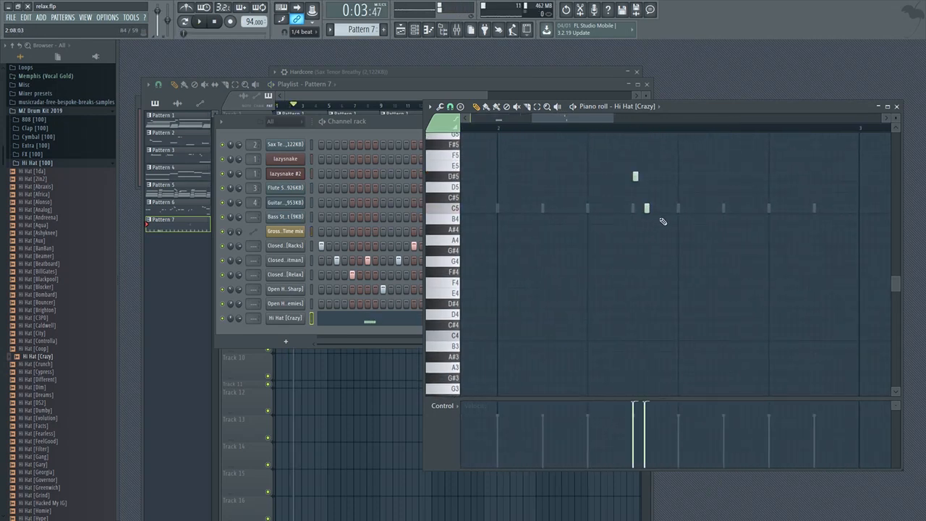
pyautogui.click(670, 261)
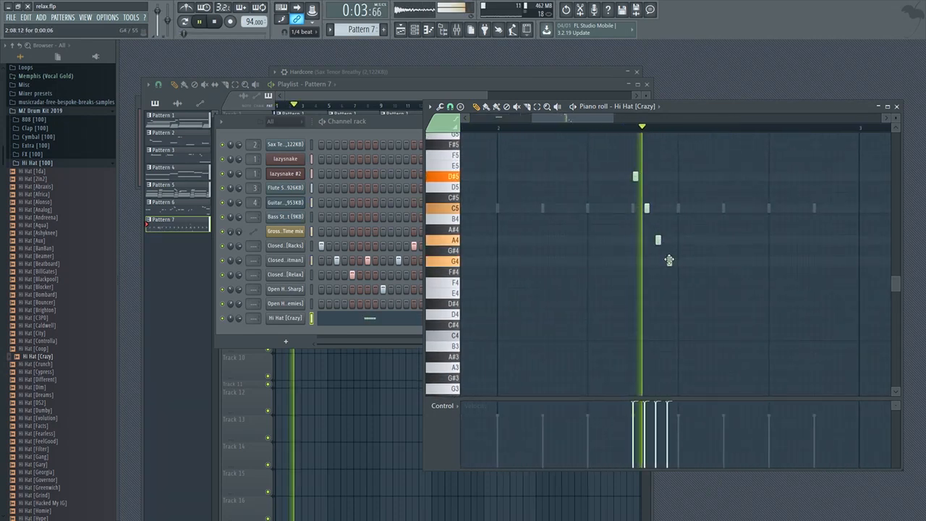
pyautogui.moveTo(676, 426); pyautogui.dragTo(580, 430)
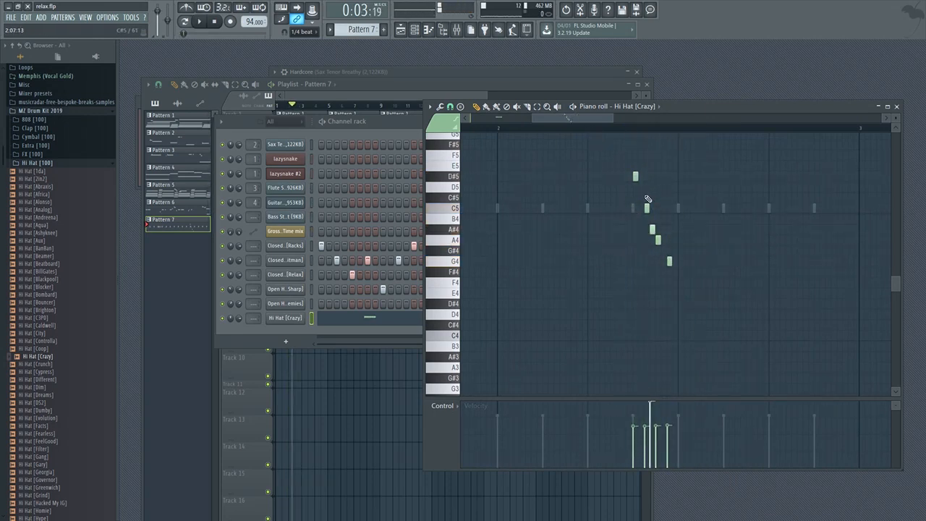
# Tighten the bar 2 run to D#5, C#5 and A#4 by deleting the G4, A4 and C5 hits, and play it back.
pyautogui.rightClick(669, 261)
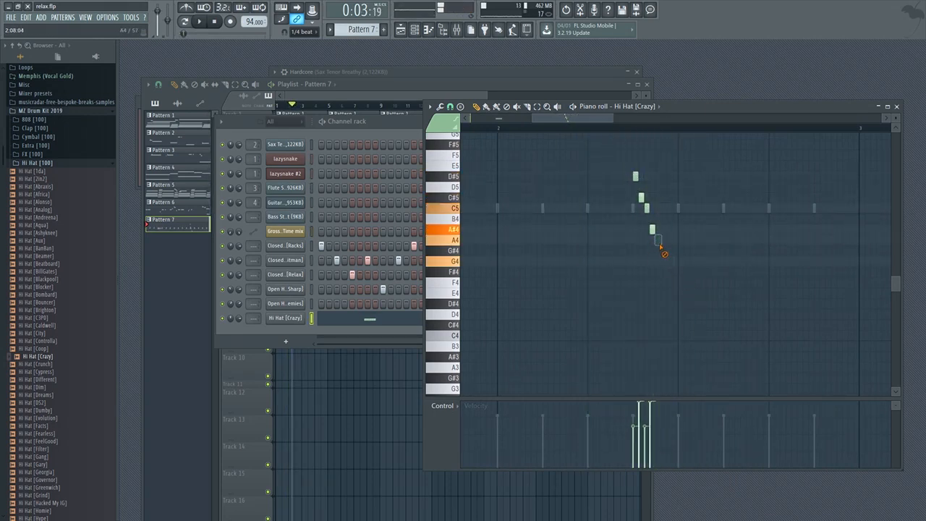
pyautogui.rightClick(658, 239)
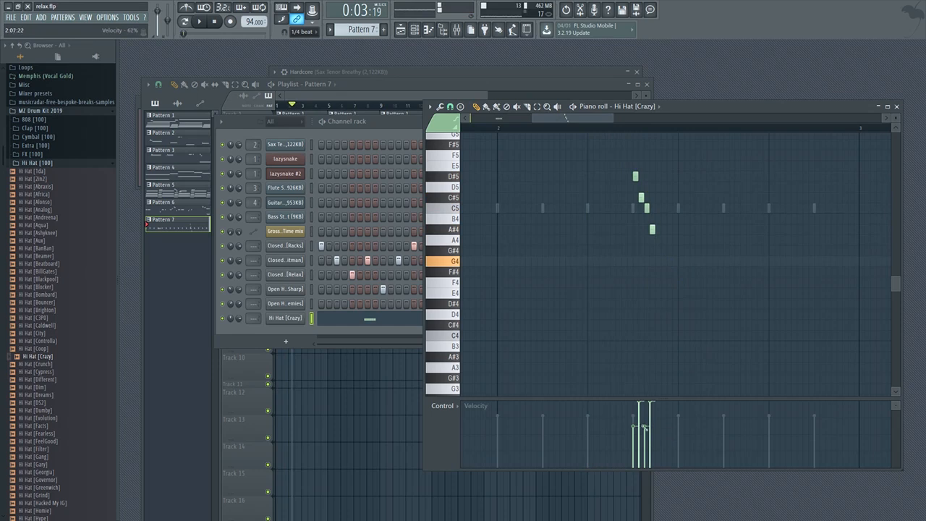
pyautogui.rightClick(646, 208)
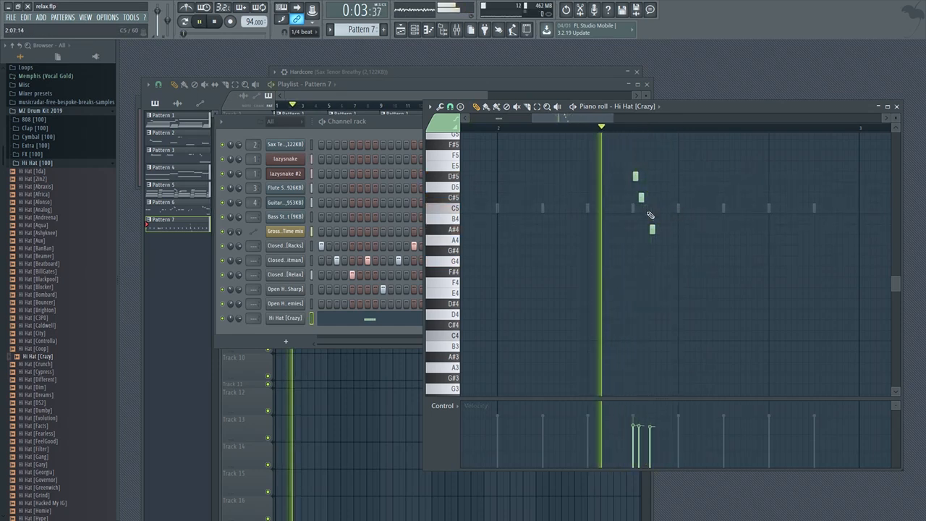
pyautogui.keyDown('ctrl'); pyautogui.scroll(1, 673, 432); pyautogui.keyUp('ctrl')
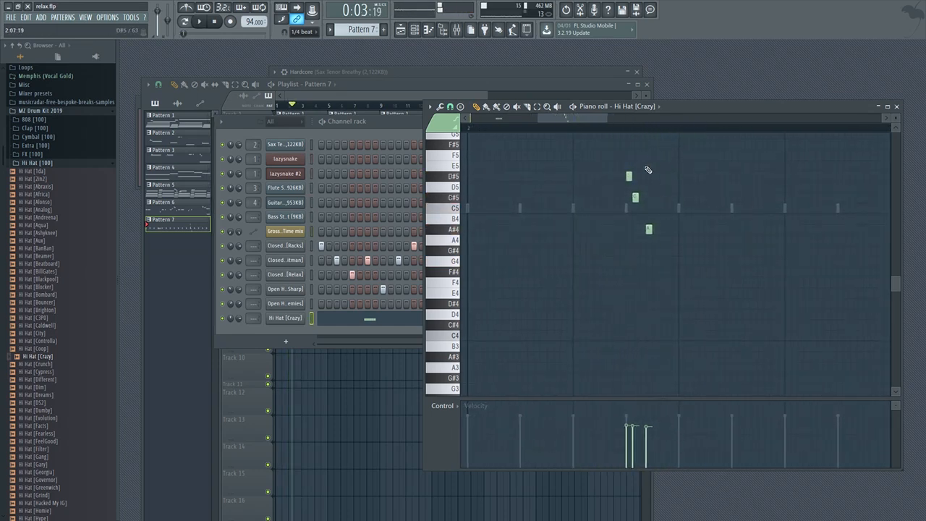
pyautogui.keyDown('ctrl'); pyautogui.scroll(-1, 655, 217); pyautogui.keyUp('ctrl')
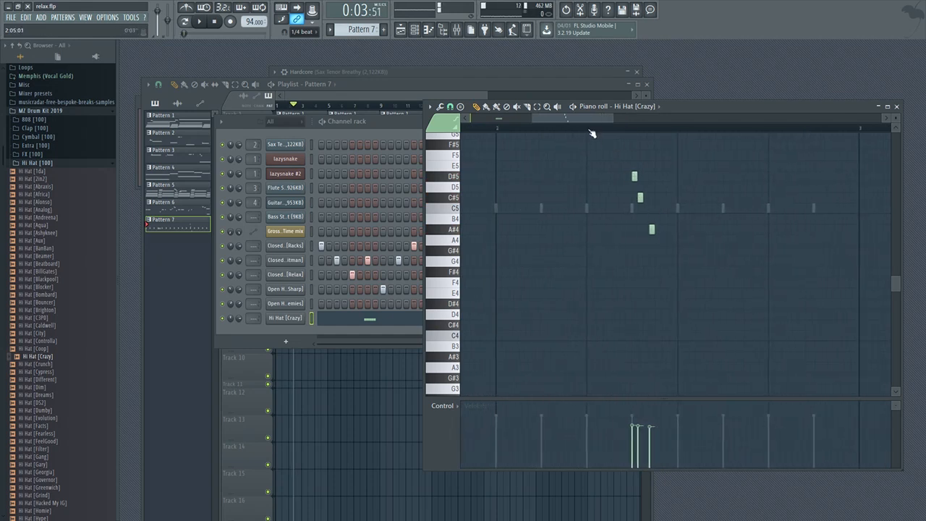
pyautogui.scroll(-1, 806, 261)
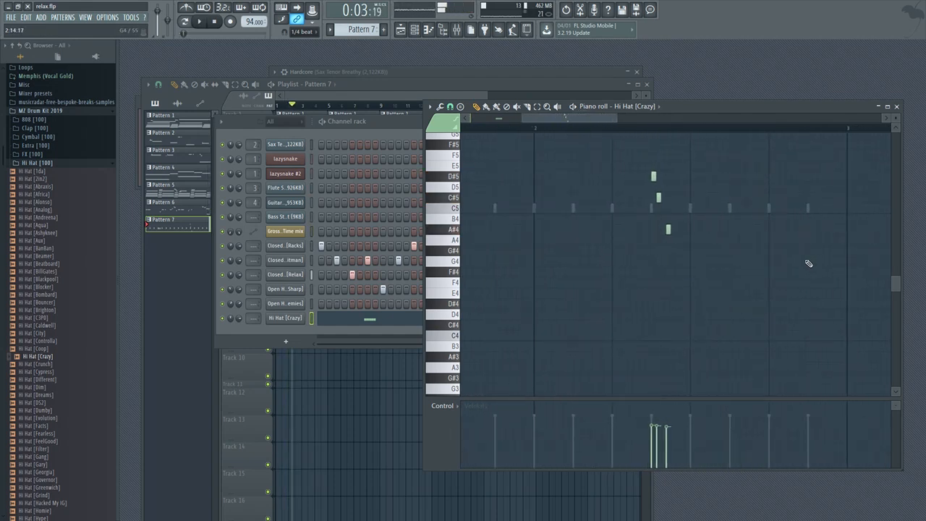
# Set the snap to 1/3 step and paint a run of F4 hits with reduced velocity from step 13 of bar 2.
pyautogui.keyDown('ctrl'); pyautogui.scroll(2, 808, 263); pyautogui.keyUp('ctrl')
pyautogui.click(764, 282)
pyautogui.click(450, 107)
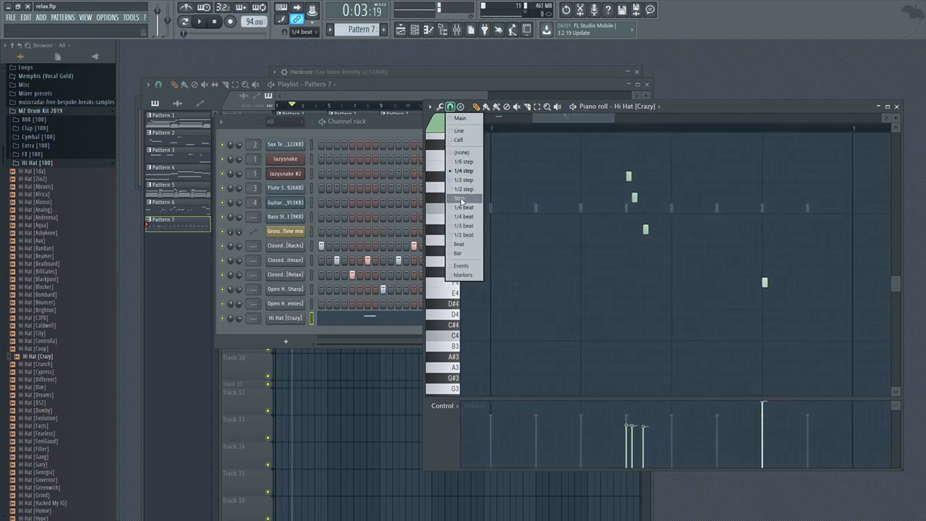
pyautogui.click(463, 179)
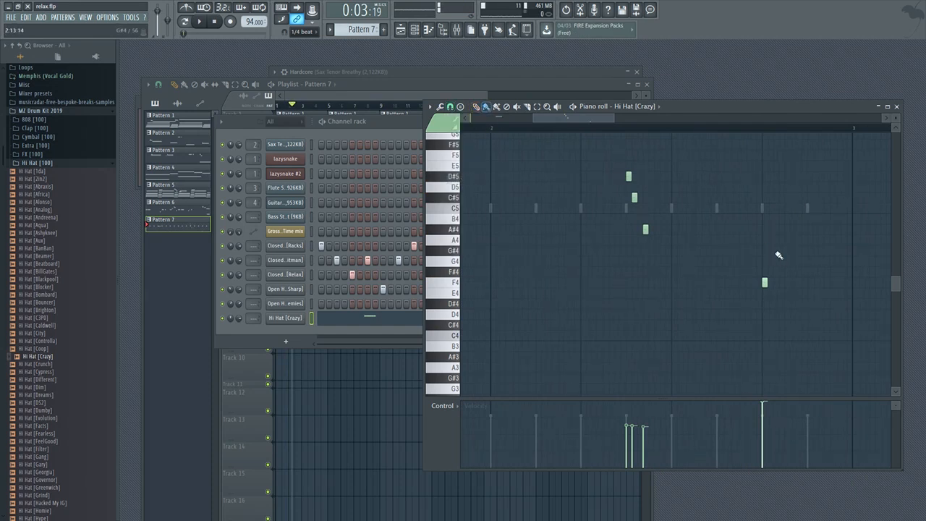
pyautogui.moveTo(777, 282); pyautogui.dragTo(841, 283)
pyautogui.press('space')
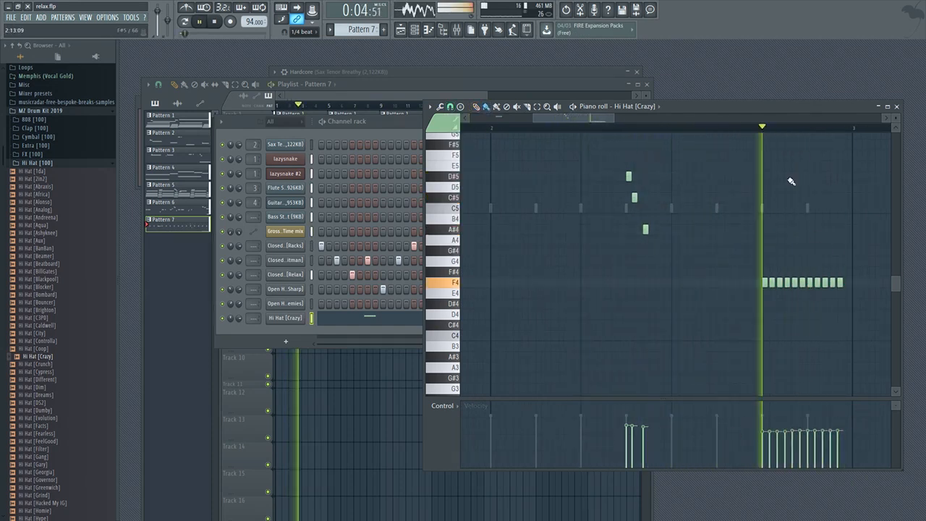
# Delete the last five hits of the F4 run so six remain, checking the result in playback.
pyautogui.press('space')
pyautogui.rightClick(810, 283)
pyautogui.rightClick(840, 283)
pyautogui.press('space')
pyautogui.press('space')
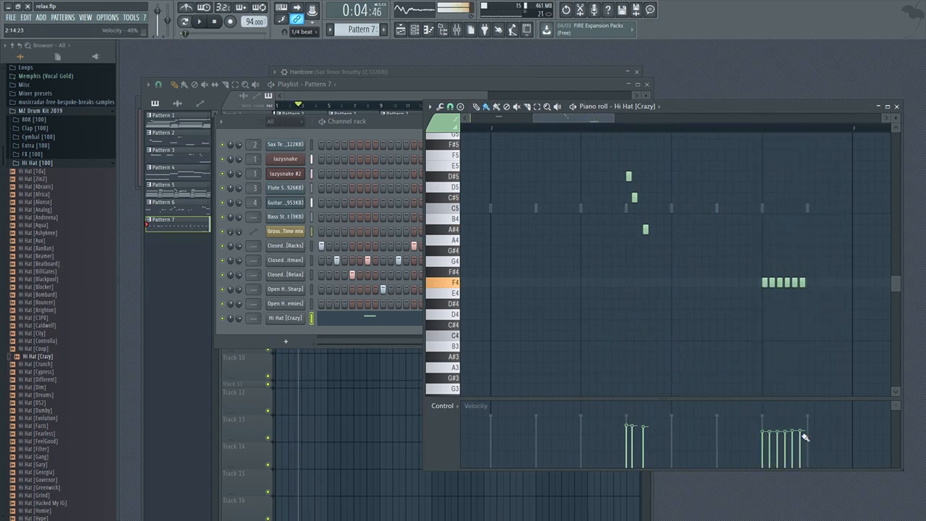
pyautogui.press('space')
# Adjust the velocities of the F4 run, pan its hits about 33% left and save the project.
pyautogui.moveTo(796, 435); pyautogui.dragTo(713, 423)
pyautogui.press('space')
pyautogui.click(441, 405)
pyautogui.click(463, 420)
pyautogui.press('space')
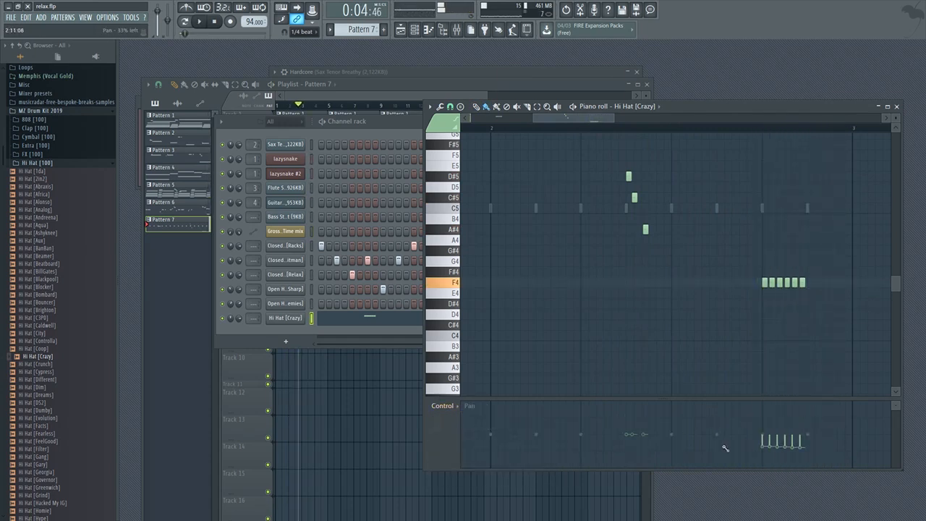
pyautogui.press('space')
pyautogui.hotkey('ctrl', 's')
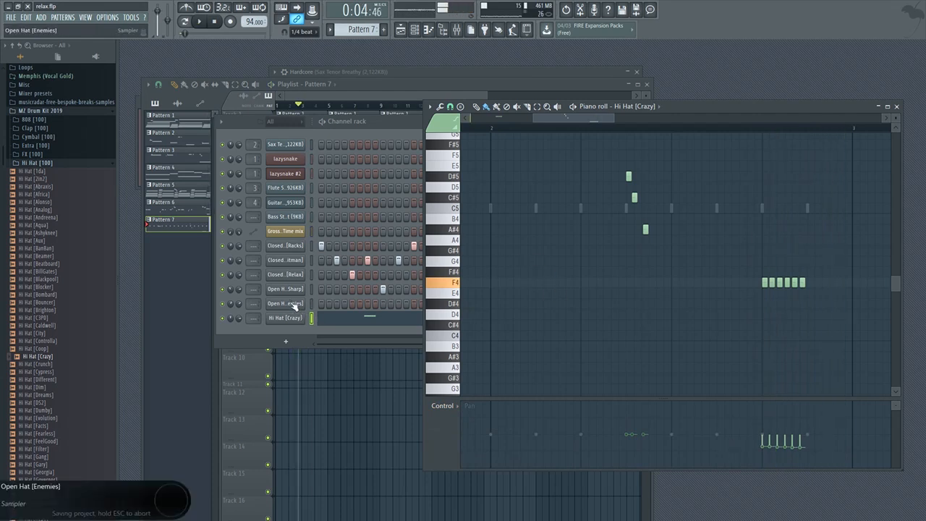
# Set the Open Hat [Enemies] channel's volume to 43% and bring up the Playlist.
pyautogui.click(293, 304)
pyautogui.press('Escape')
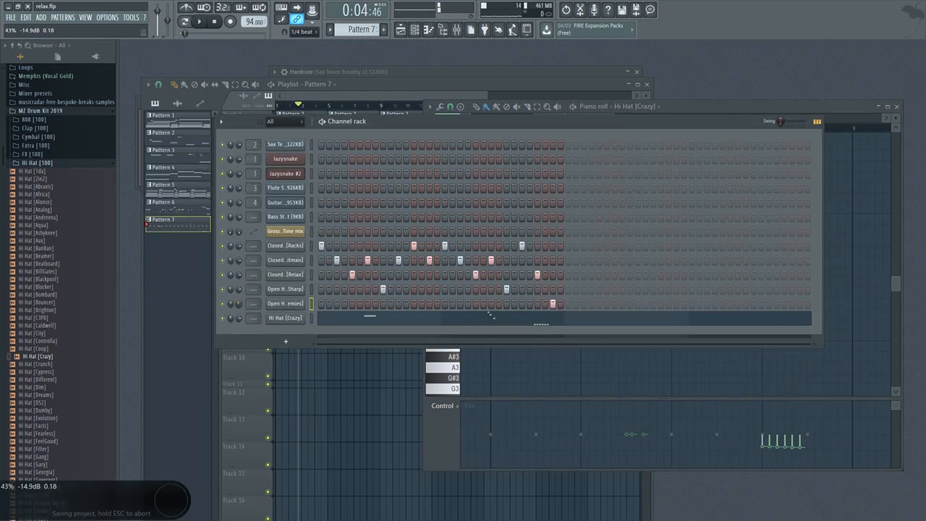
pyautogui.click(403, 32)
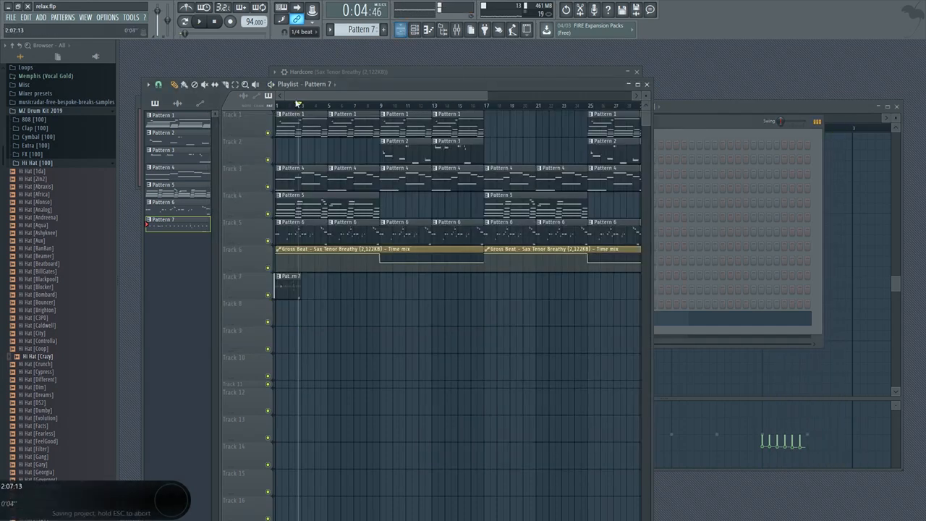
# Place a second Pattern 7 clip at bar 3 on Track 7 and make it a unique pattern.
pyautogui.click(415, 31)
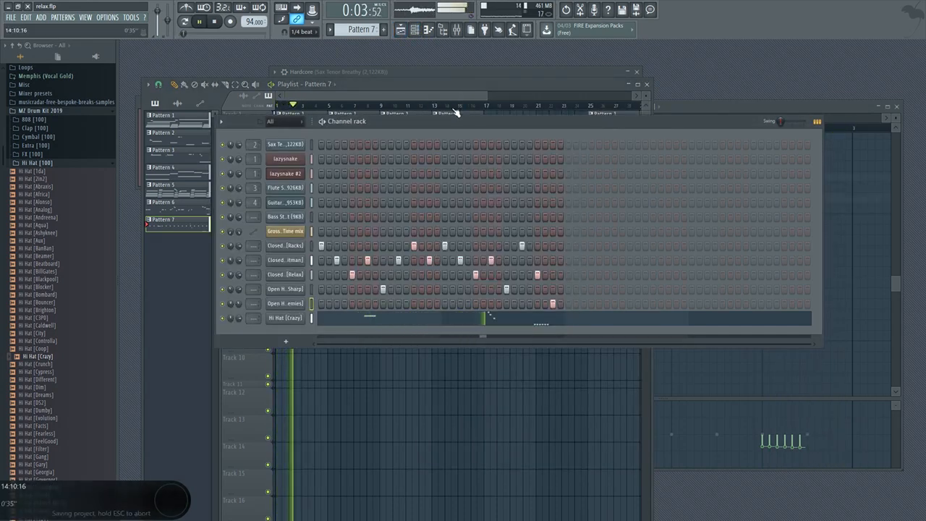
pyautogui.press('space')
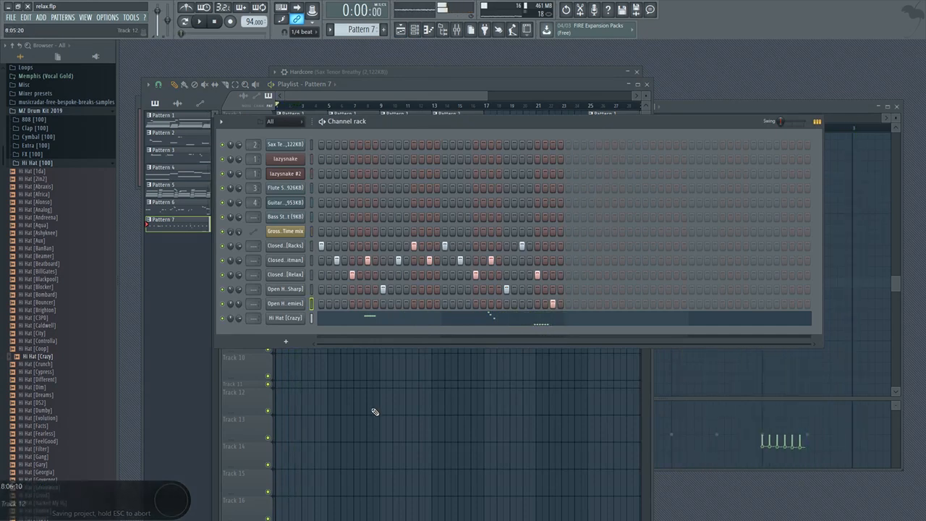
pyautogui.click(374, 412)
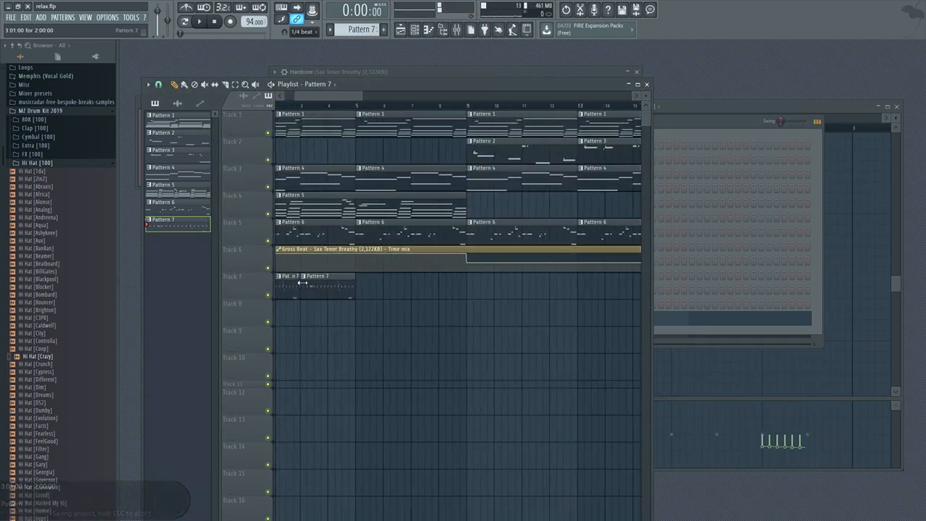
pyautogui.click(303, 276)
pyautogui.click(328, 297)
pyautogui.doubleClick(328, 296)
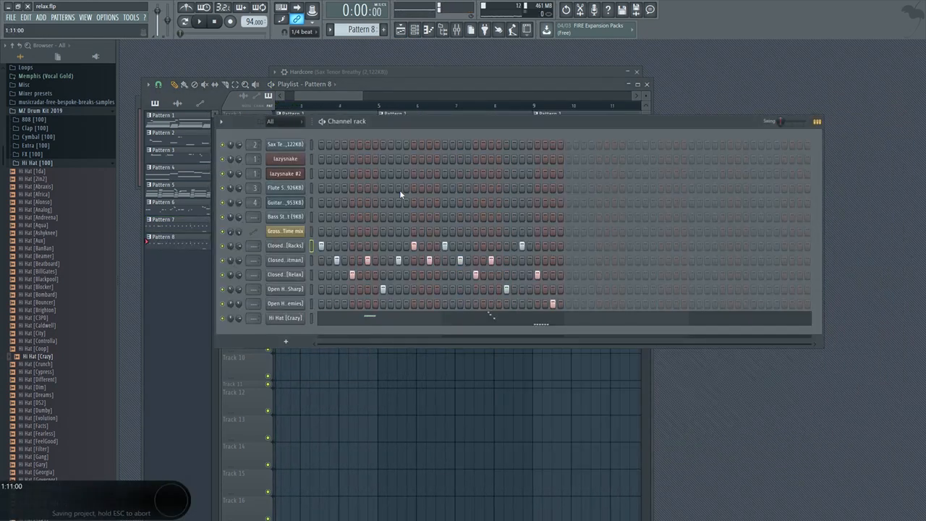
# Audition the new pattern and open the Open Hat [Sharp] channel in the piano roll.
pyautogui.press('space')
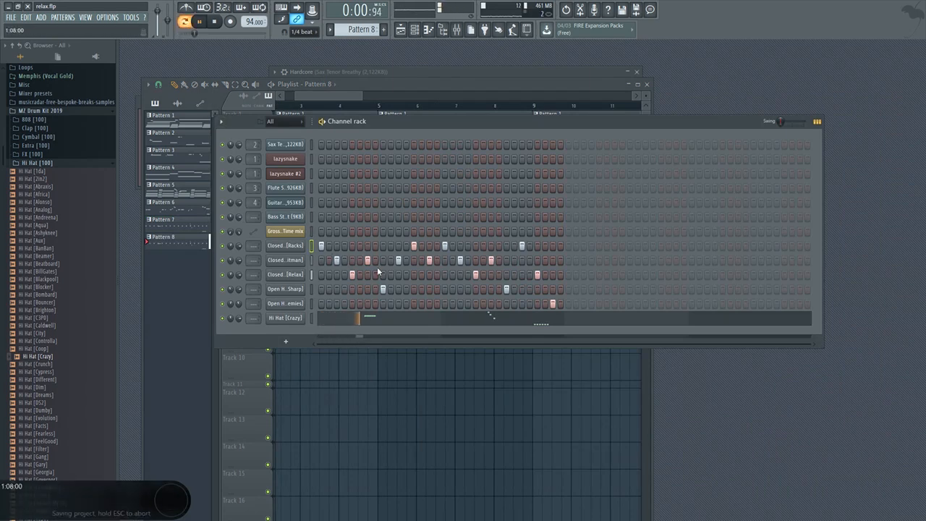
pyautogui.rightClick(298, 287)
pyautogui.click(342, 284)
pyautogui.rightClick(303, 289)
pyautogui.click(326, 288)
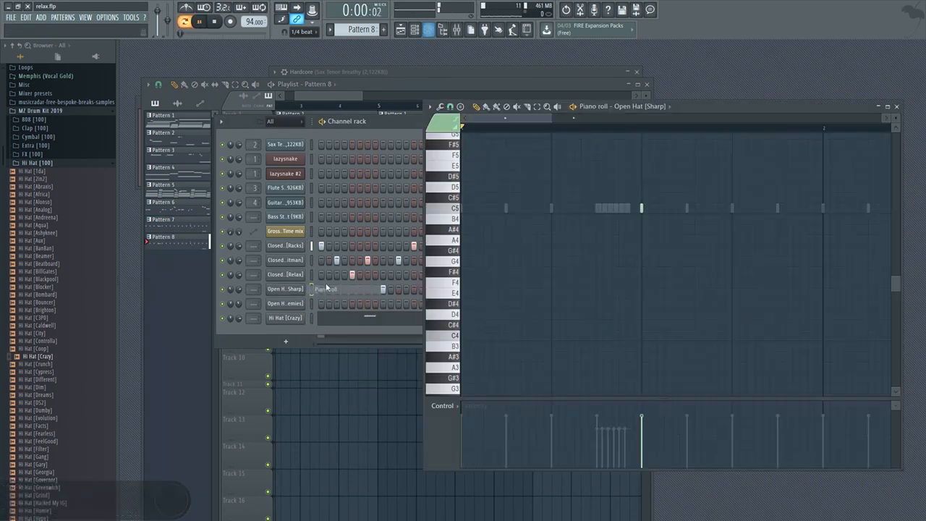
pyautogui.press('space')
pyautogui.scroll(2, 704, 248)
pyautogui.scroll(-3, 651, 243)
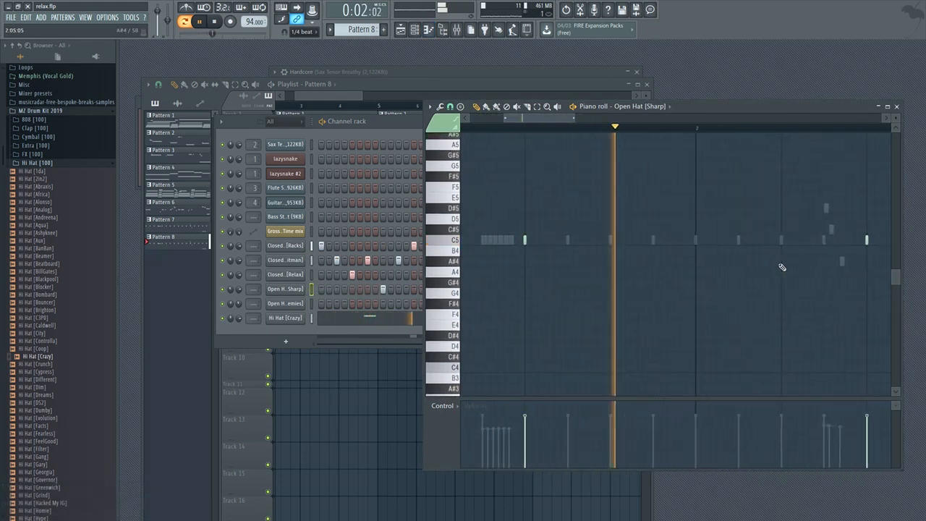
# Try a short C5 hit and a G4 hit in Open Hat [Sharp] near the end of bar 1, auditioning them.
pyautogui.press('space')
pyautogui.scroll(2, 708, 239)
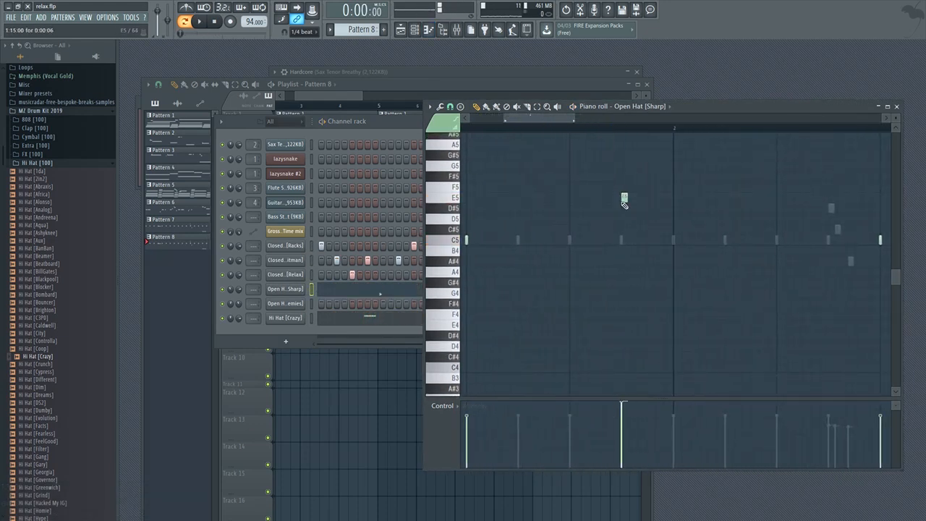
pyautogui.rightClick(626, 197)
pyautogui.click(615, 239)
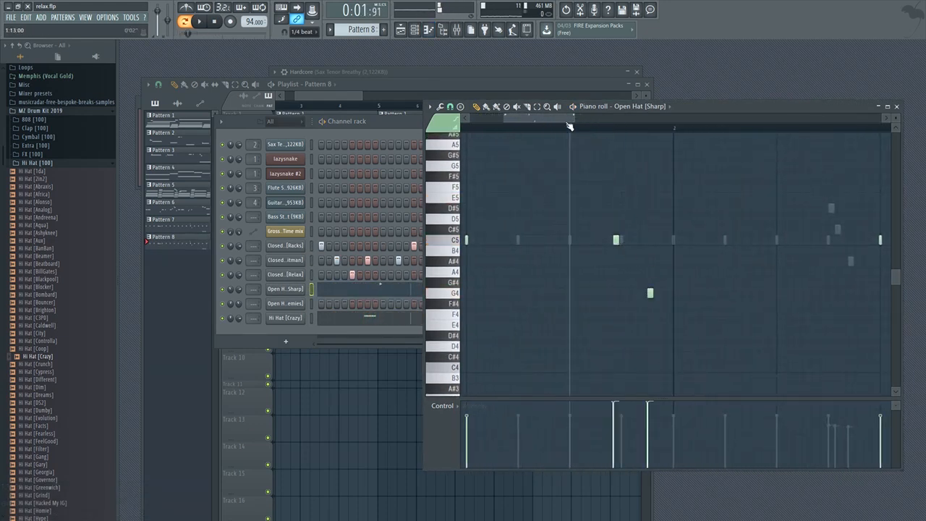
pyautogui.press('space')
pyautogui.press('space')
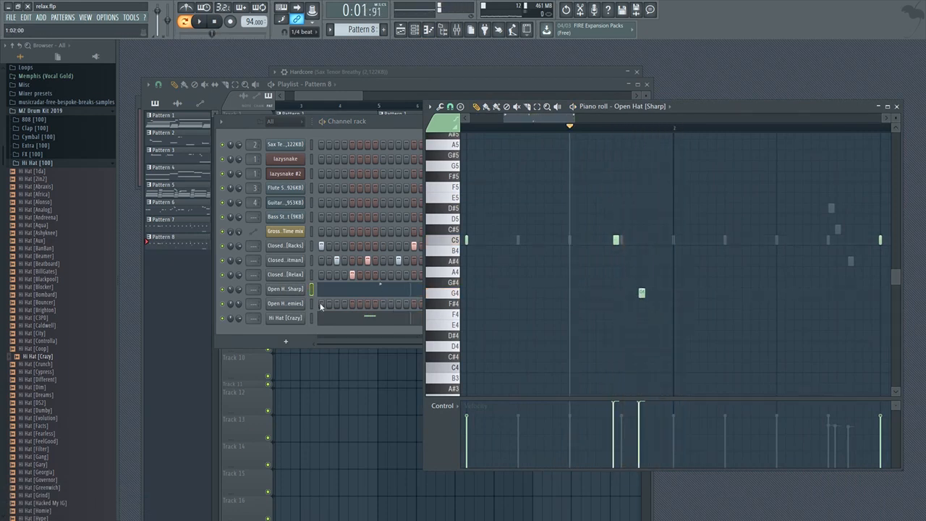
# Undo the trial C5 and G4 hits in Open Hat [Sharp] and close its piano roll.
pyautogui.hotkey('ctrl', 'alt', 'z')
pyautogui.hotkey('ctrl', 'alt', 'z')
pyautogui.rightClick(616, 239)
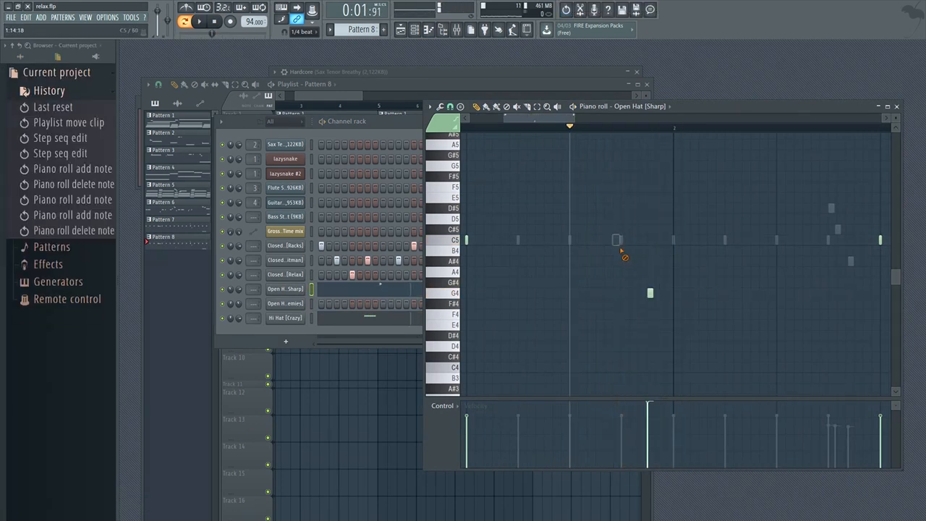
pyautogui.press('F7')
# Clone the Open Hat [Sharp] channel and adjust the clone's sample crossfade.
pyautogui.rightClick(285, 288)
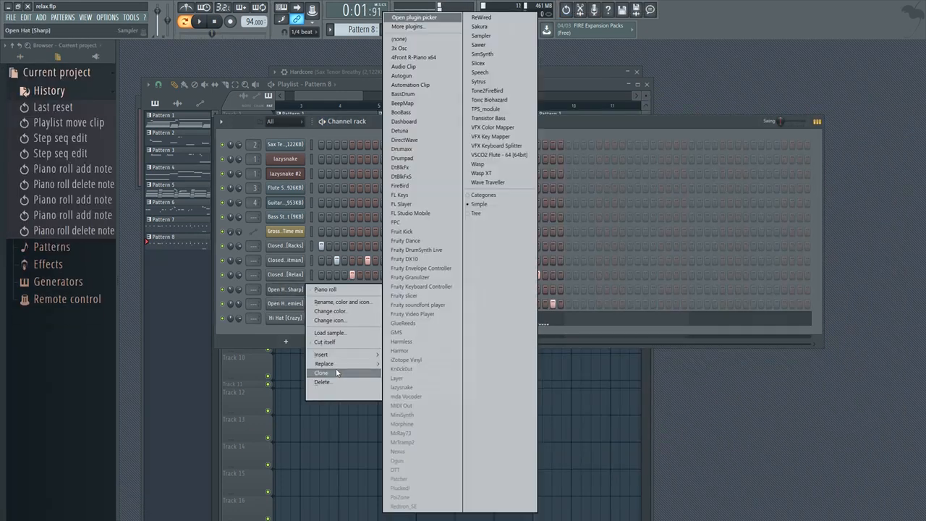
pyautogui.click(320, 372)
pyautogui.rightClick(290, 304)
pyautogui.press('Escape')
pyautogui.click(290, 305)
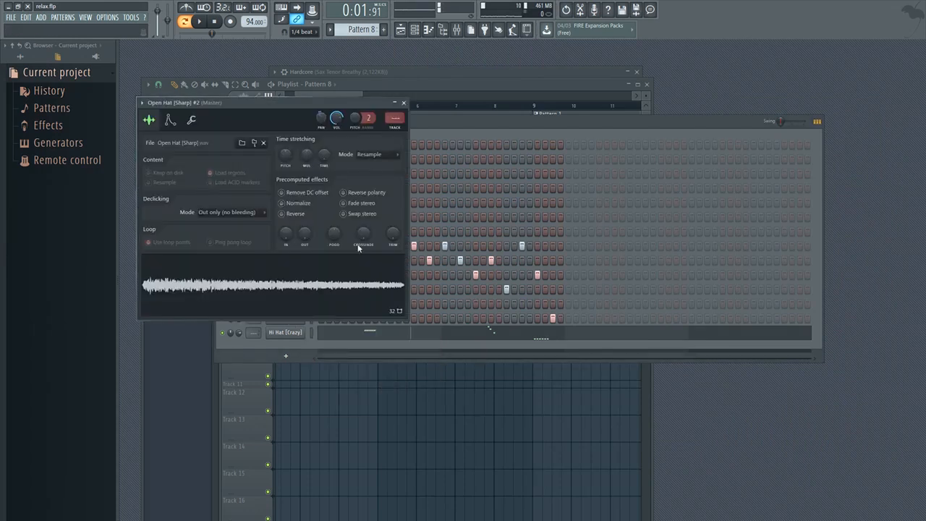
pyautogui.moveTo(362, 236); pyautogui.dragTo(363, 230)
pyautogui.press('Escape')
# In the cloned Open Hat's piano roll, add a C5 hit on step 13 and an F4 hit on step 15 of bar 1, auditioning them.
pyautogui.rightClick(301, 304)
pyautogui.click(325, 304)
pyautogui.scroll(4, 800, 258)
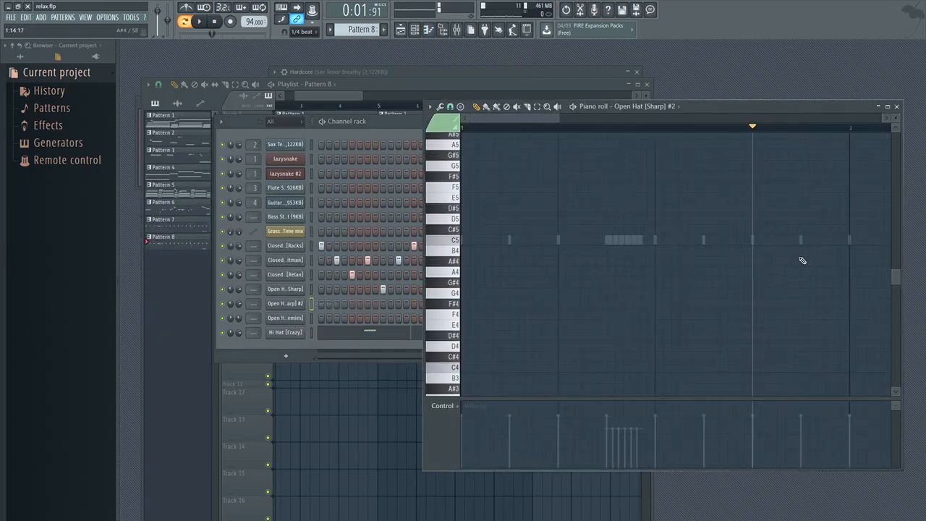
pyautogui.click(667, 240)
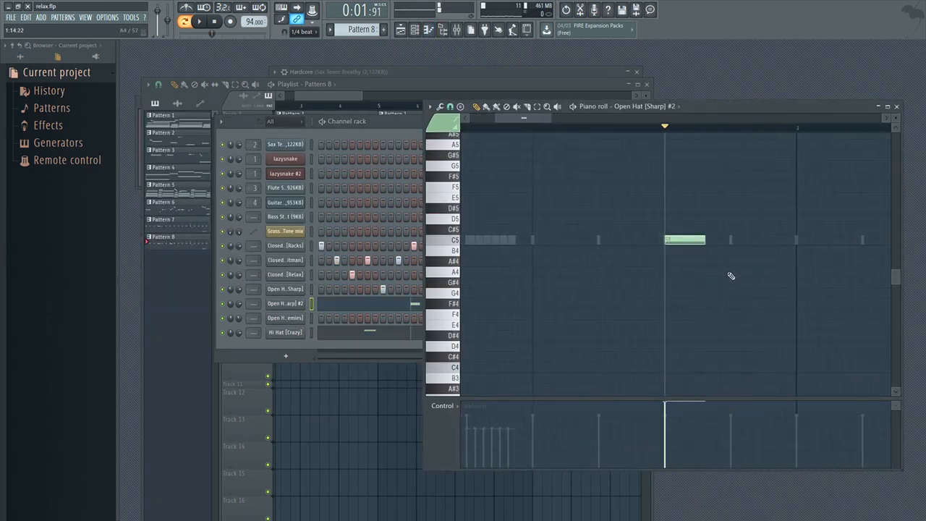
pyautogui.moveTo(731, 275); pyautogui.dragTo(728, 323)
pyautogui.press('space')
pyautogui.press('space')
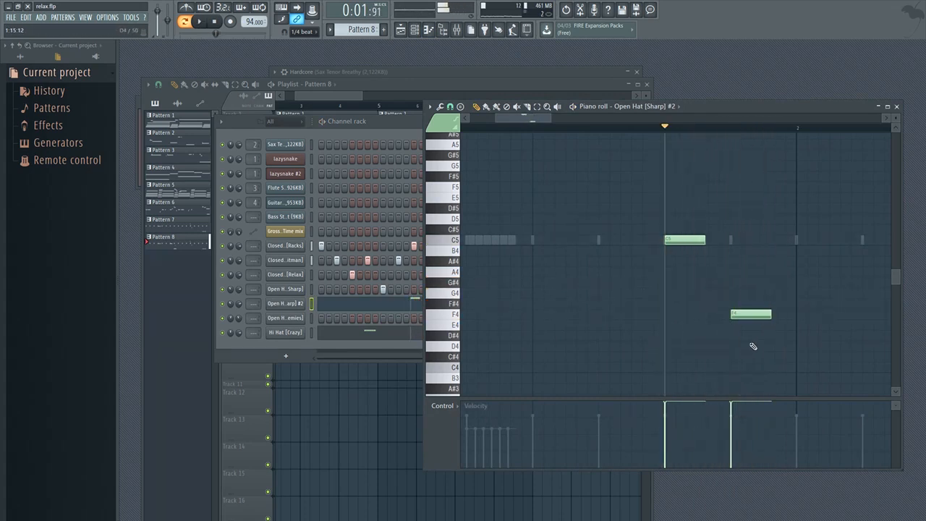
# Rework the clone's hits into a short C5 on step 15 and a short F4 on step 16 of bar 1, with reduced velocities.
pyautogui.press('space')
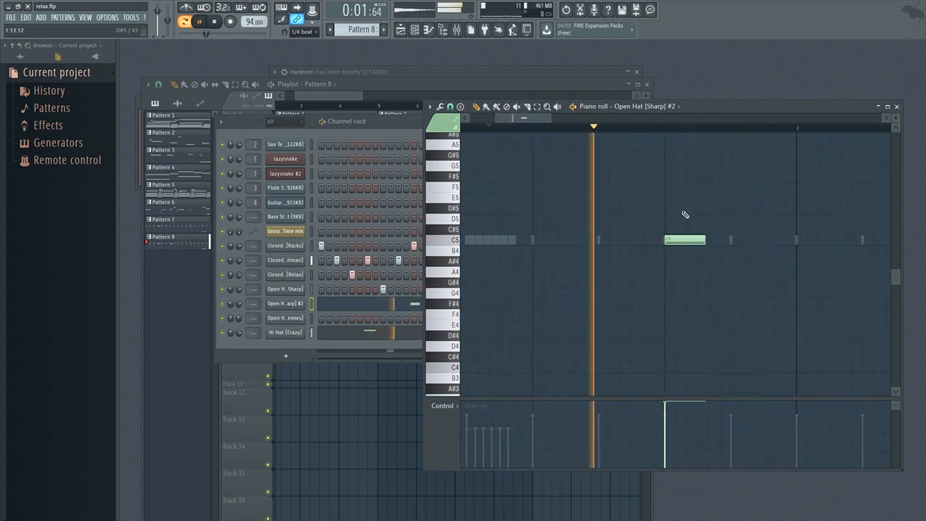
pyautogui.press('space')
pyautogui.moveTo(695, 242); pyautogui.dragTo(761, 246)
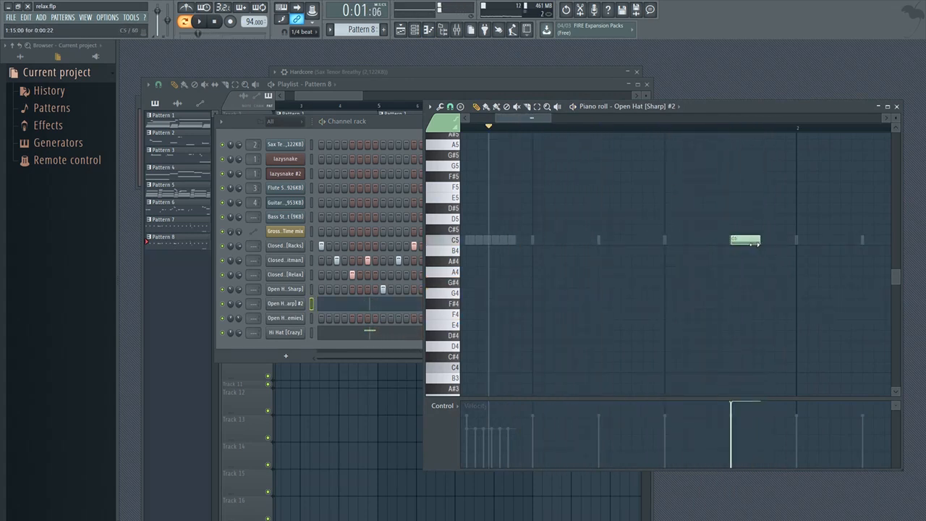
pyautogui.moveTo(752, 313); pyautogui.dragTo(760, 320)
pyautogui.press('space')
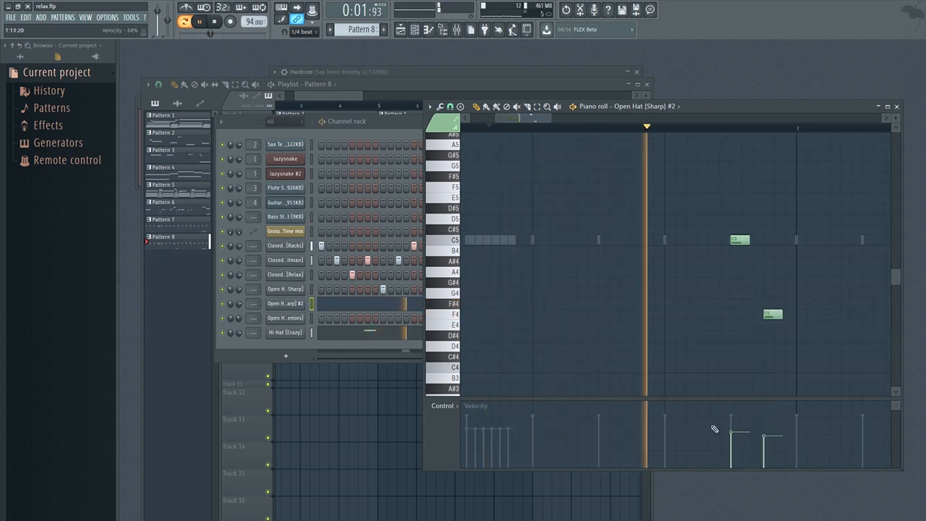
pyautogui.moveTo(715, 430); pyautogui.dragTo(759, 426)
pyautogui.scroll(-4, 754, 387)
pyautogui.press('space')
pyautogui.moveTo(693, 412); pyautogui.dragTo(620, 417)
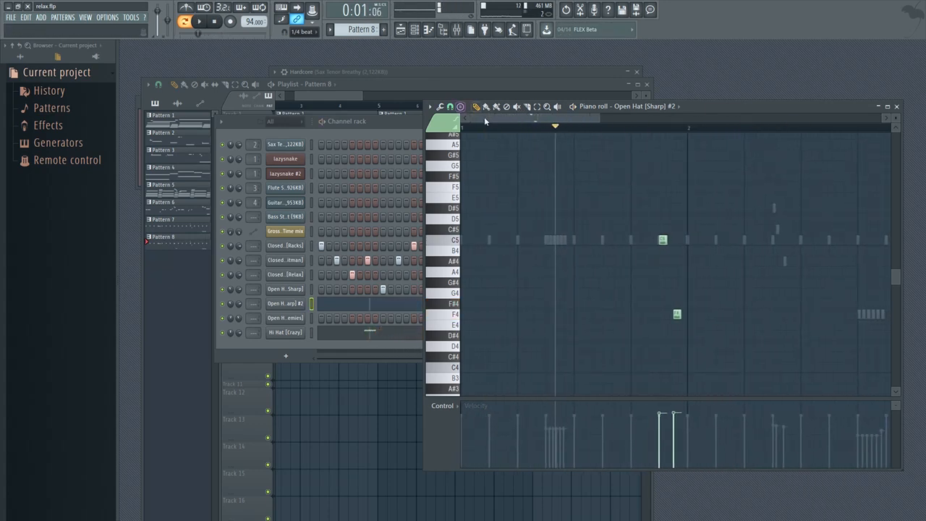
# Play the pattern from the start and add a lengthened C5 hit with reduced velocity on step 3 of bar 2.
pyautogui.click(463, 127)
pyautogui.press('space')
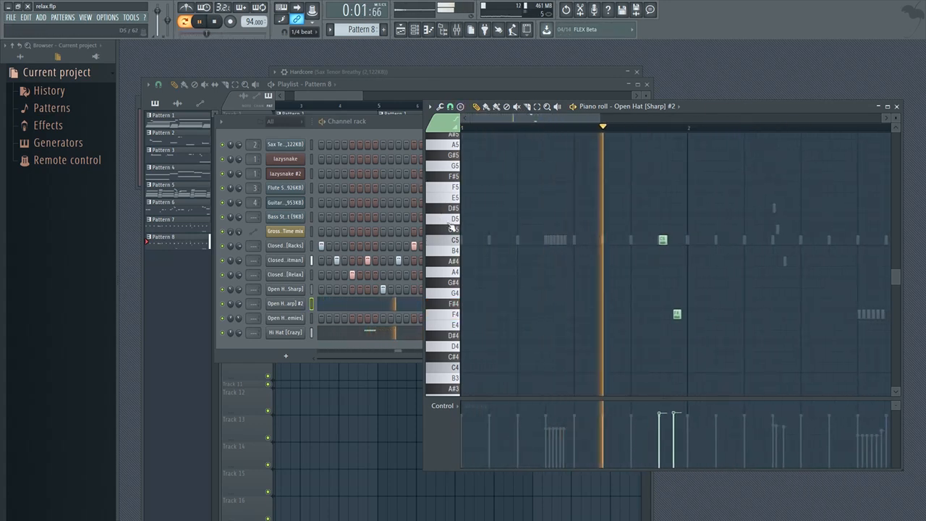
pyautogui.scroll(2, 718, 239)
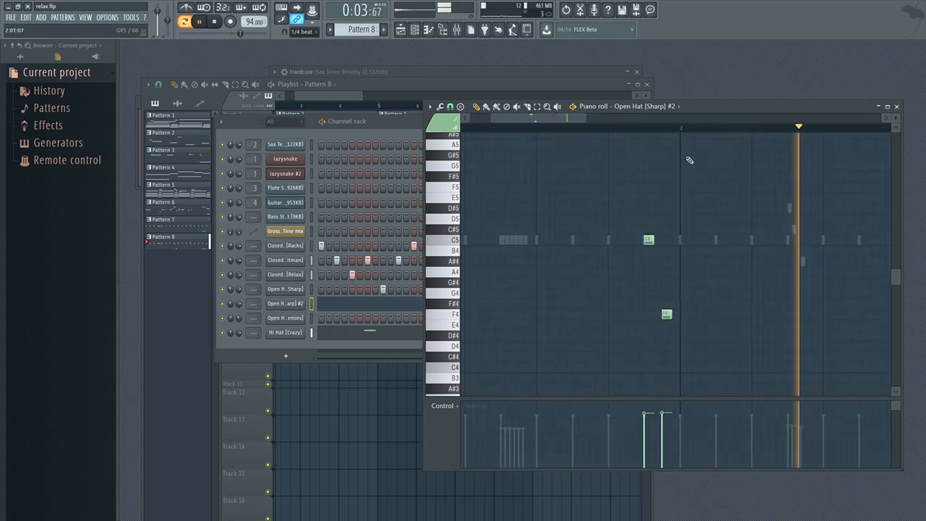
pyautogui.click(720, 241)
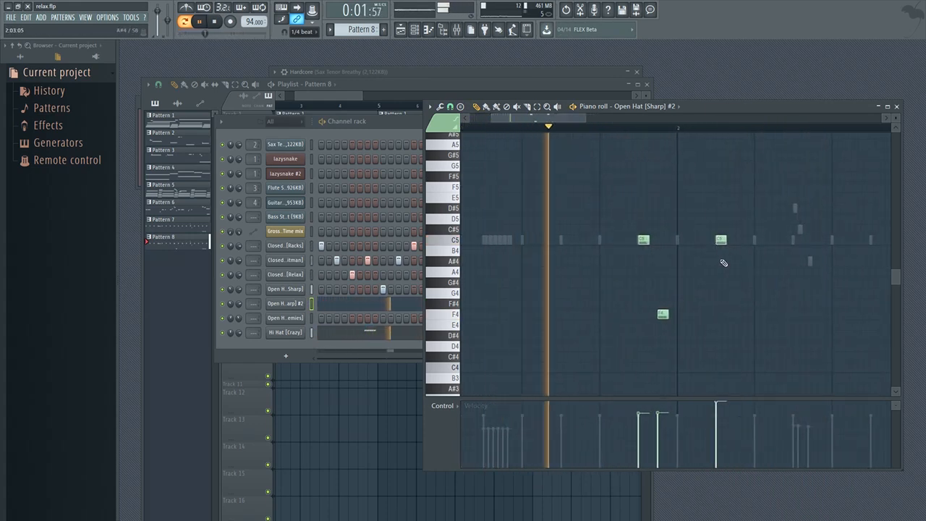
pyautogui.click(716, 424)
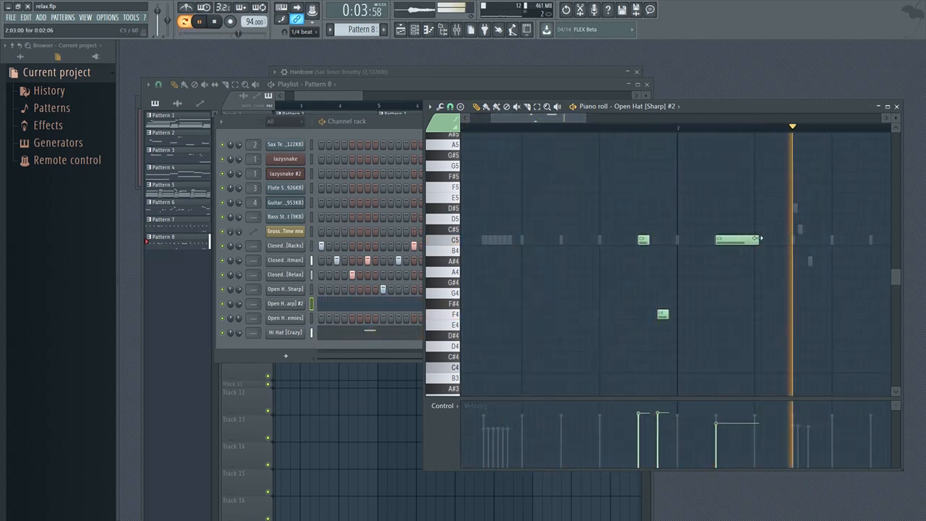
pyautogui.moveTo(757, 239); pyautogui.dragTo(744, 239)
pyautogui.press('space')
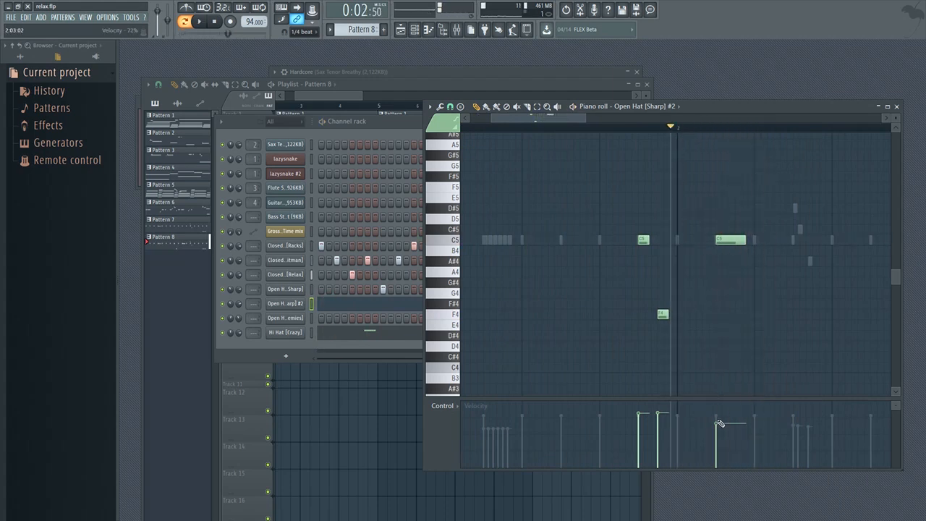
pyautogui.press('space')
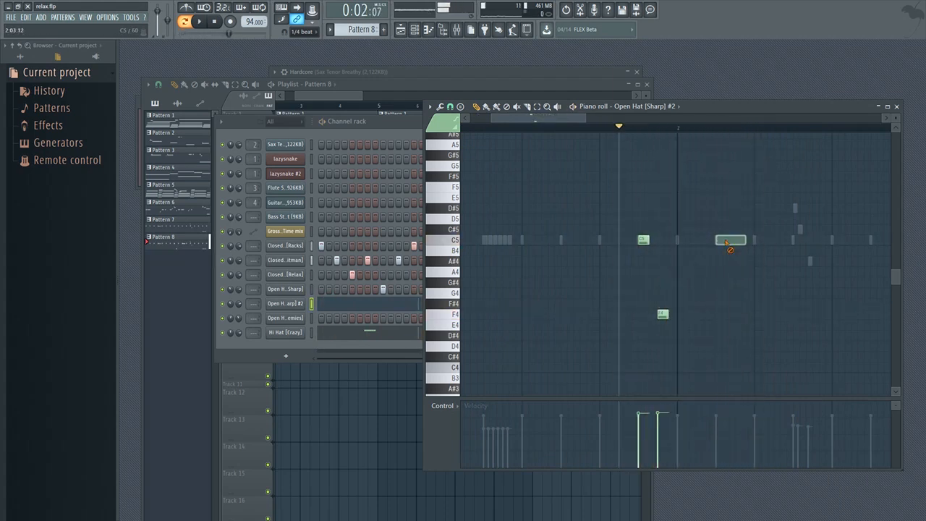
# Replace the C5 hit on step 3 of bar 2 with an F4 hit and save the project.
pyautogui.rightClick(728, 239)
pyautogui.click(718, 317)
pyautogui.hotkey('ctrl', 's')
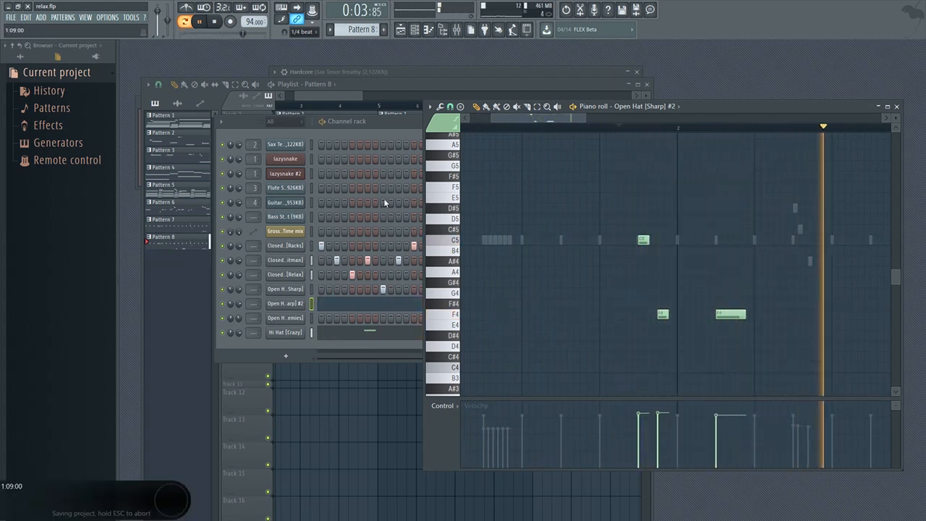
pyautogui.click(427, 166)
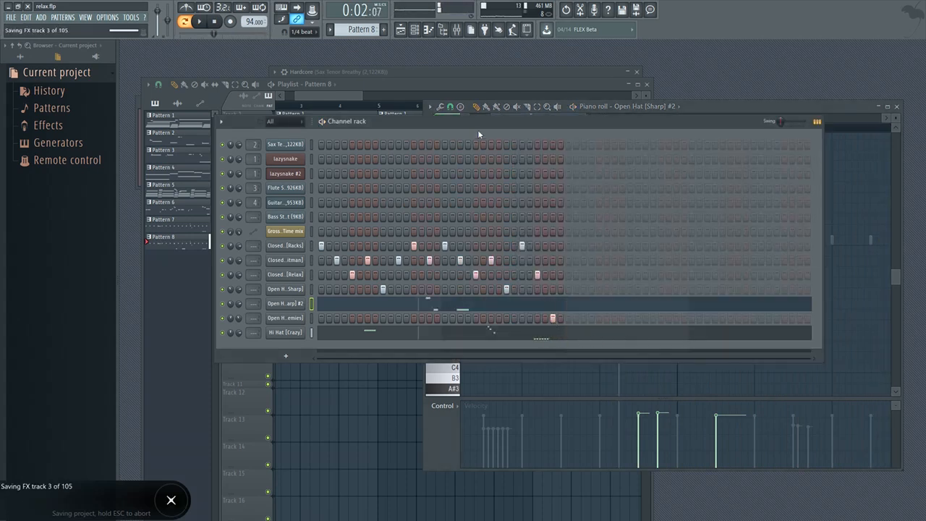
# Play the arrangement from the Playlist to check both hi-hat patterns in context.
pyautogui.click(400, 28)
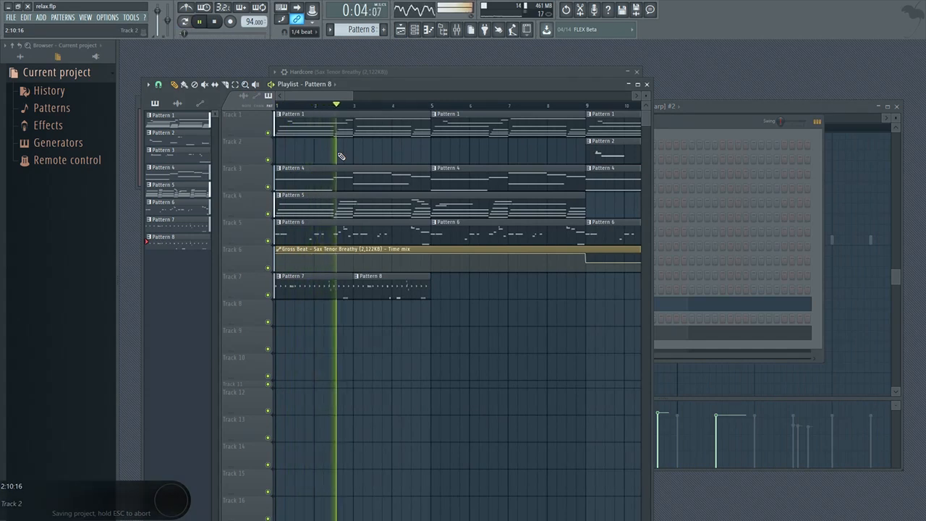
pyautogui.press('F6')
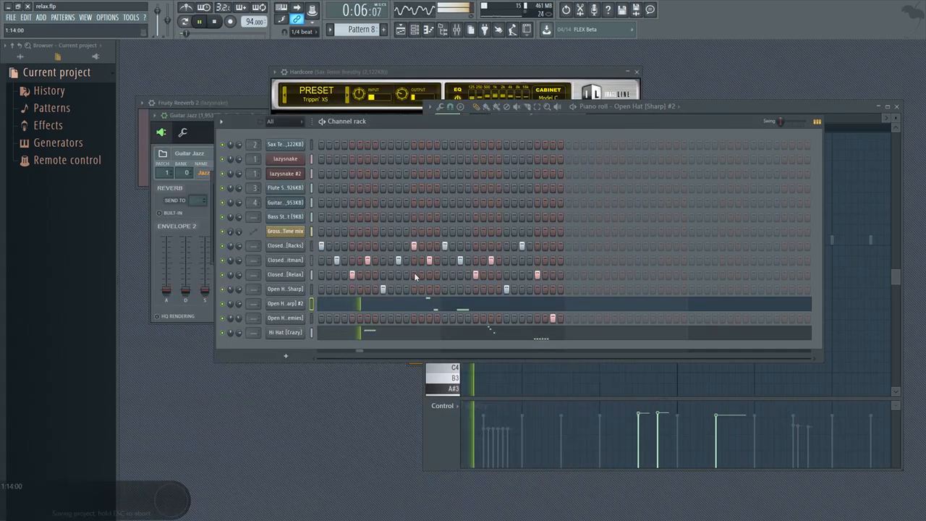
pyautogui.press('space')
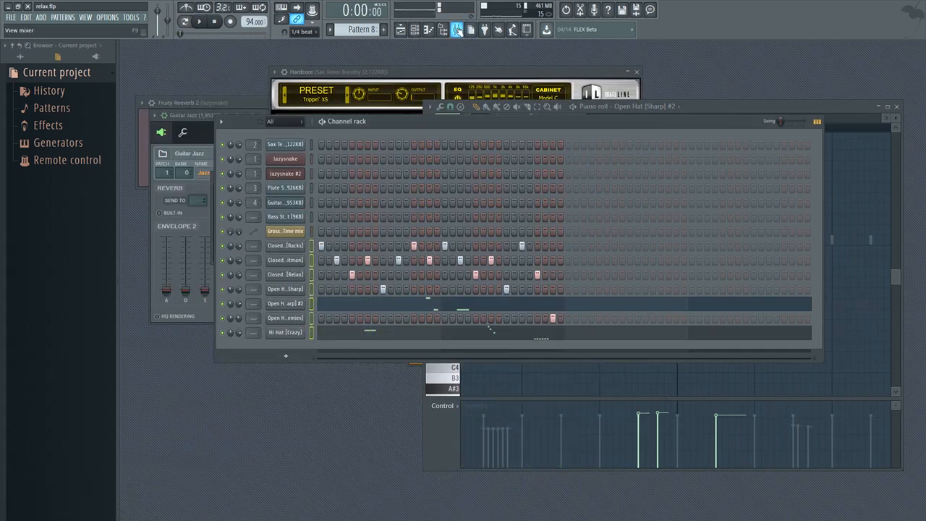
# Route Open Hat [Sharp], its clone, Open Hat [Enemies] and Hi Hat [Crazy] to mixer inserts 5 to 8.
pyautogui.click(457, 29)
pyautogui.press('F9')
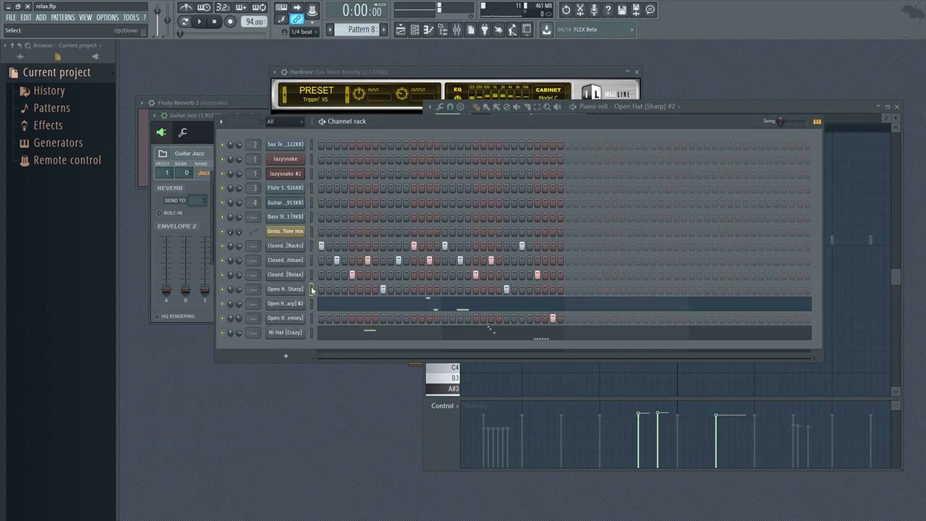
pyautogui.click(453, 30)
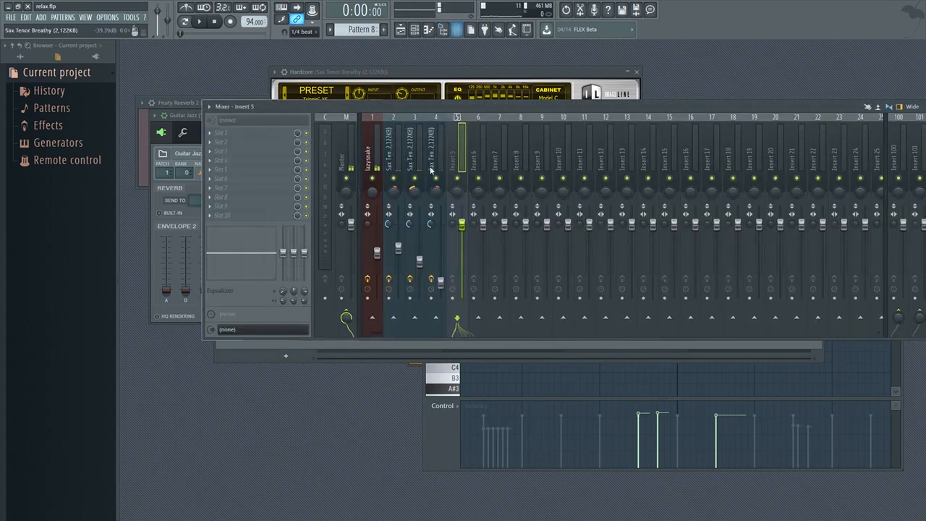
pyautogui.press('F9')
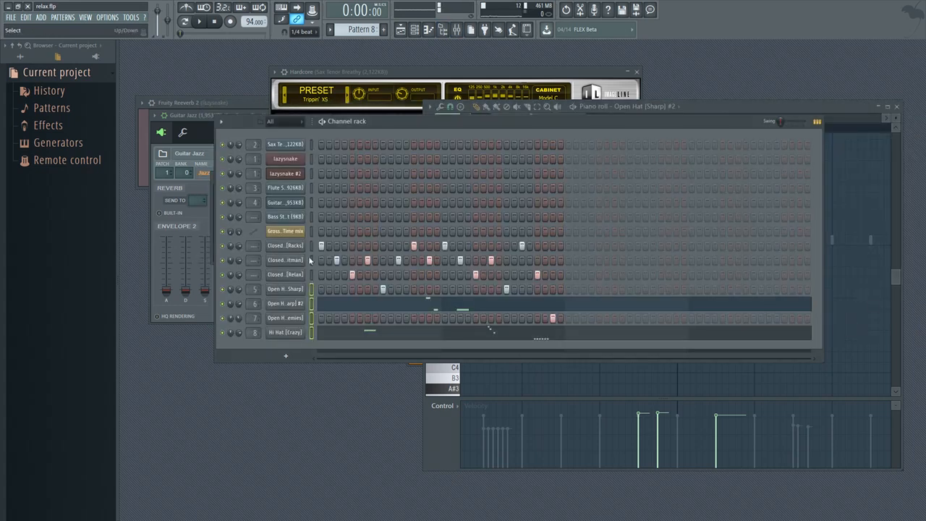
pyautogui.click(464, 32)
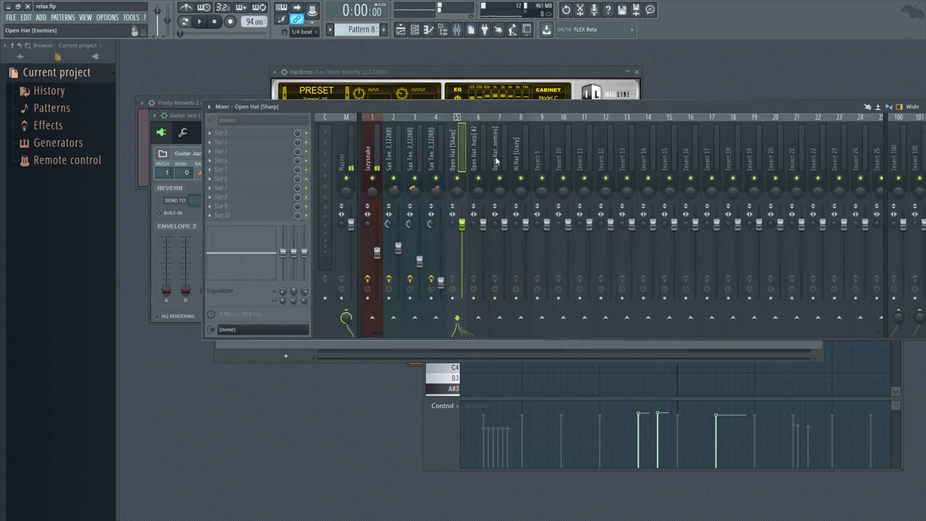
# Route the selected closed cymbal channels together to mixer insert 9.
pyautogui.hotkey('ctrl', 'l')
pyautogui.rightClick(544, 154)
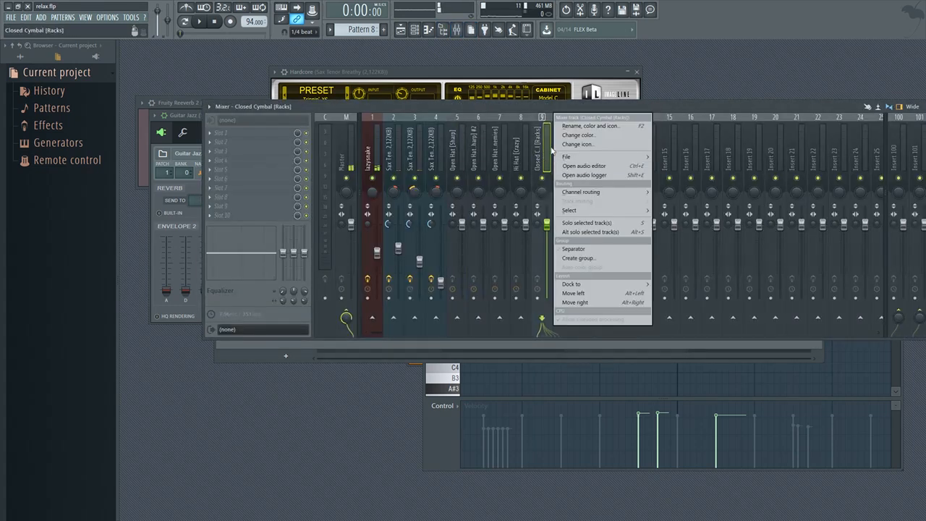
pyautogui.click(547, 151)
# Load Effector on the closed cymbal insert with low lo-fi X and Y parameters, and lower the insert's volume to about -6.2 dB.
pyautogui.click(237, 136)
pyautogui.click(337, 103)
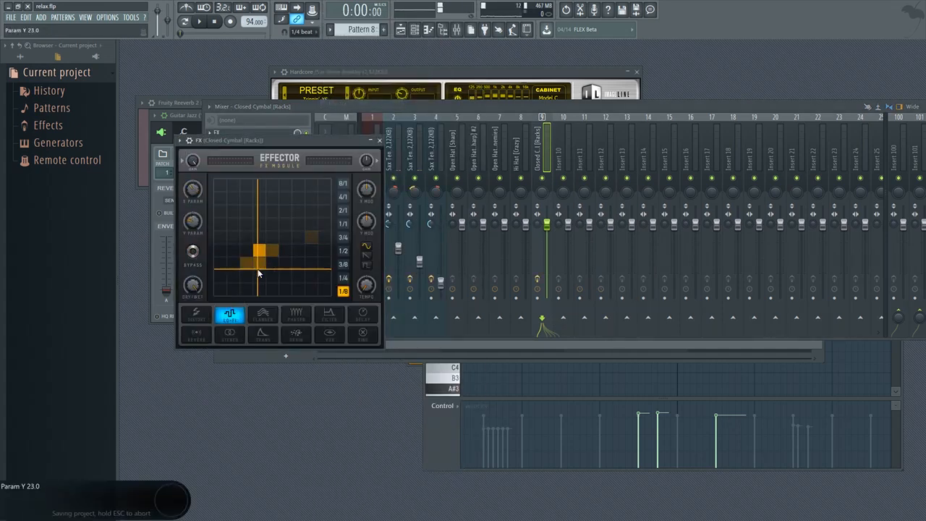
pyautogui.moveTo(259, 273); pyautogui.dragTo(228, 281)
pyautogui.press('space')
pyautogui.moveTo(547, 225); pyautogui.dragTo(547, 244)
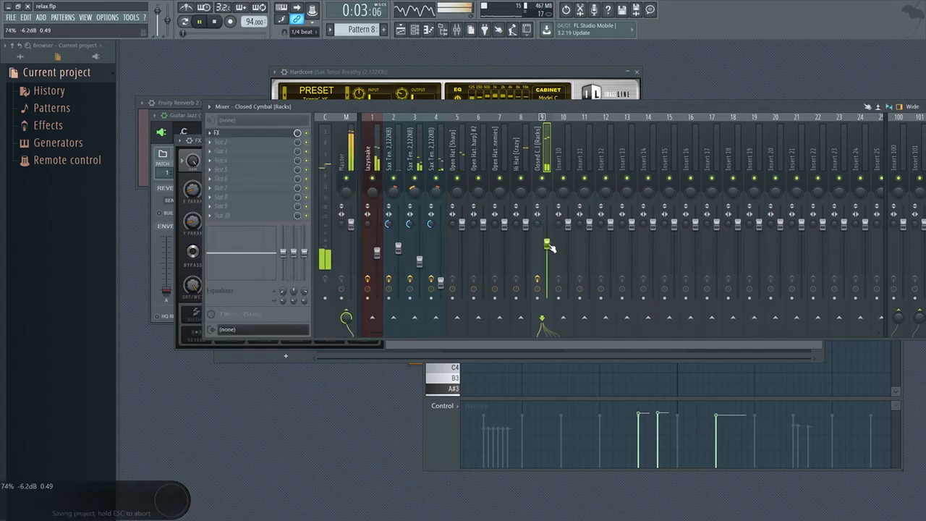
# Add Fruity Parametric EQ 2 in slot 5 with the 20Hz + 18kHz cut preset and raise the high-pass band to about 1145 Hz.
pyautogui.click(221, 142)
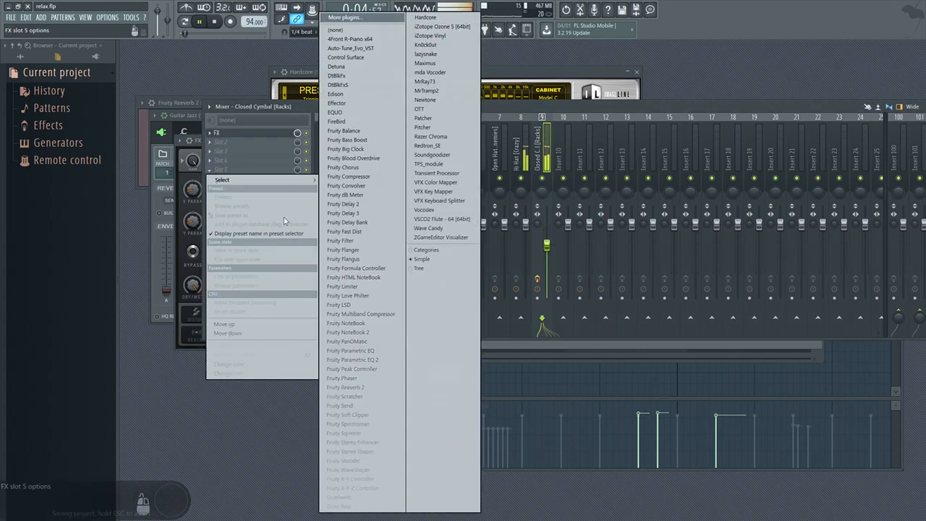
pyautogui.click(347, 353)
pyautogui.press('space')
pyautogui.click(129, 90)
pyautogui.moveTo(163, 117)
pyautogui.click(264, 155)
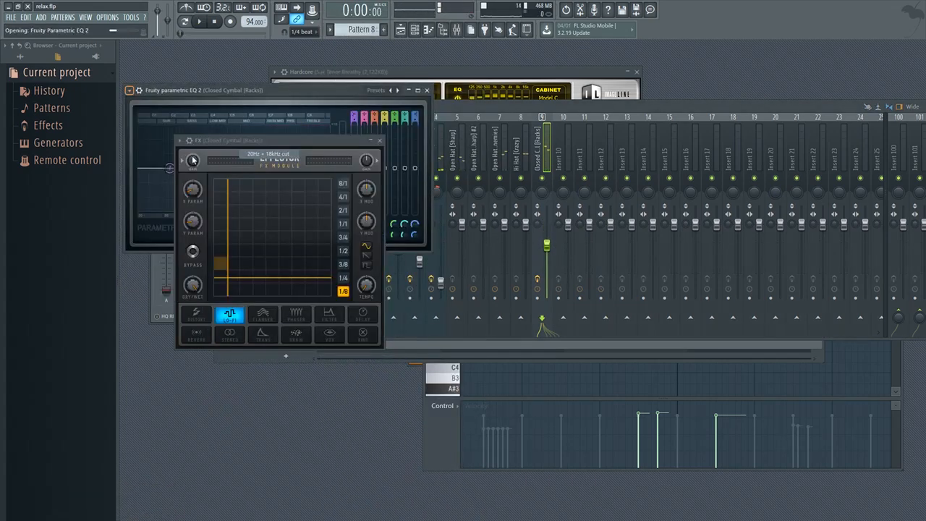
pyautogui.moveTo(139, 168); pyautogui.dragTo(240, 168)
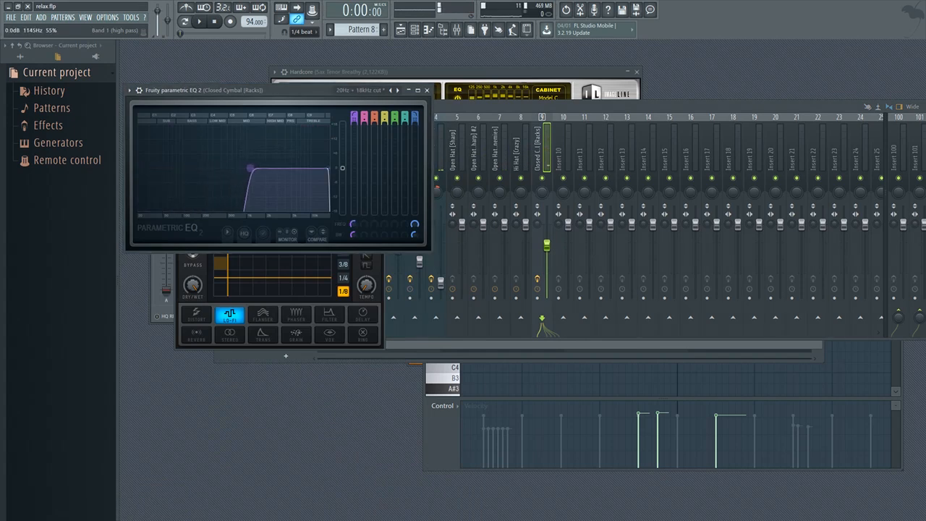
pyautogui.press('space')
pyautogui.press('F9')
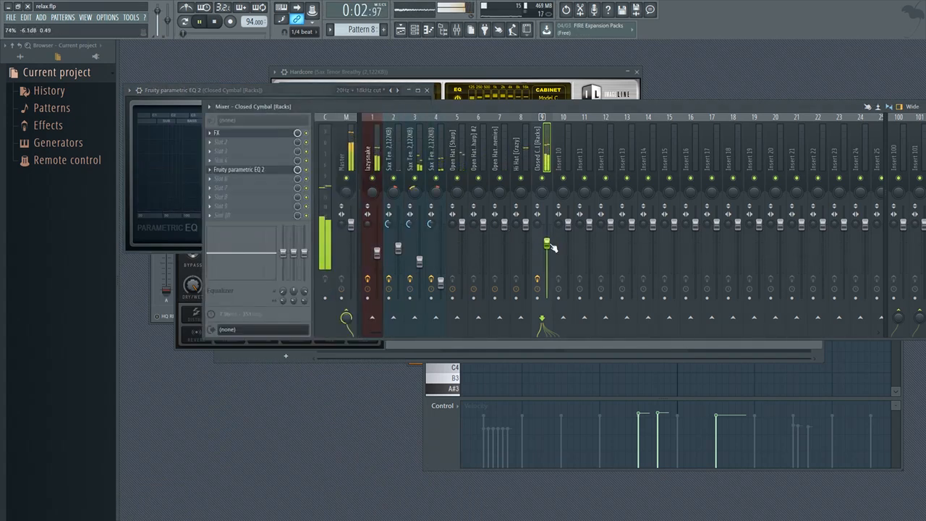
# Audition claps from the MZ Drum Kit 2019 folder and add Clap [Houston] to the channel rack.
pyautogui.press('F5')
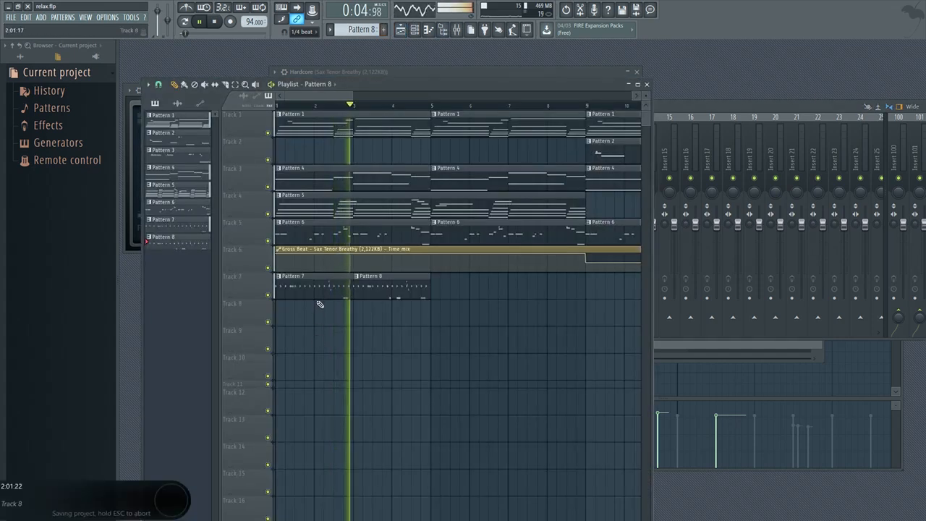
pyautogui.click(20, 57)
pyautogui.press('space')
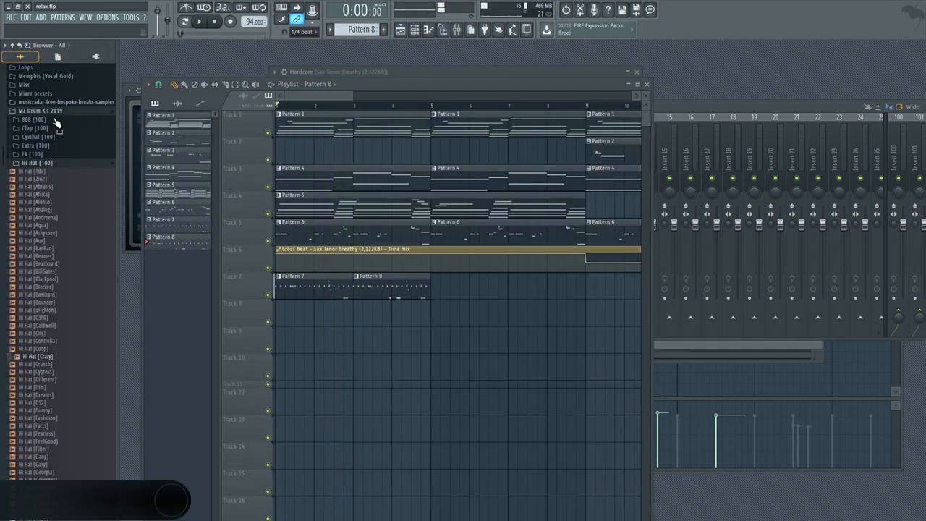
pyautogui.click(48, 164)
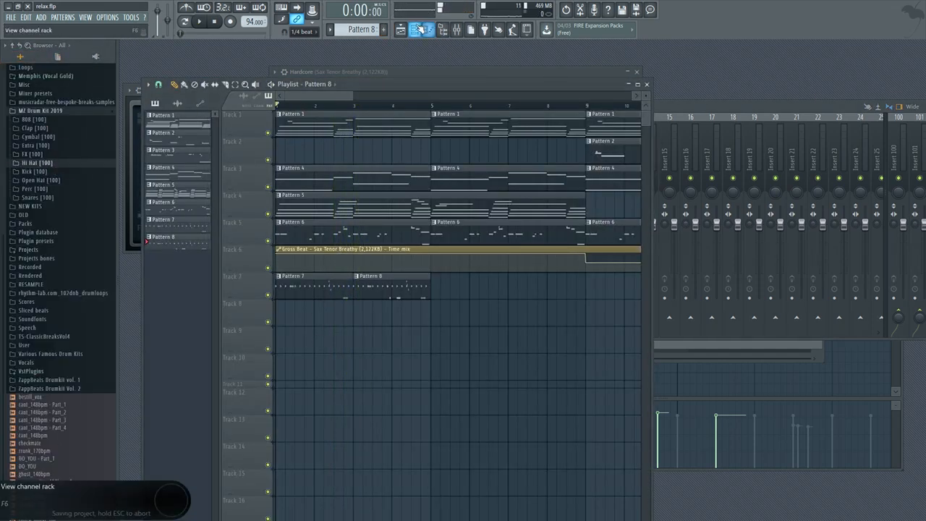
pyautogui.click(421, 29)
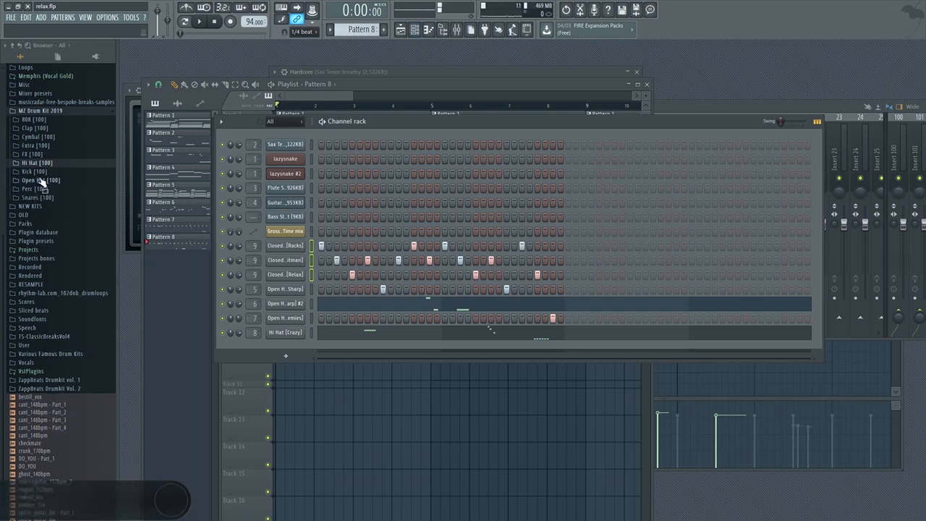
pyautogui.click(36, 128)
pyautogui.click(61, 304)
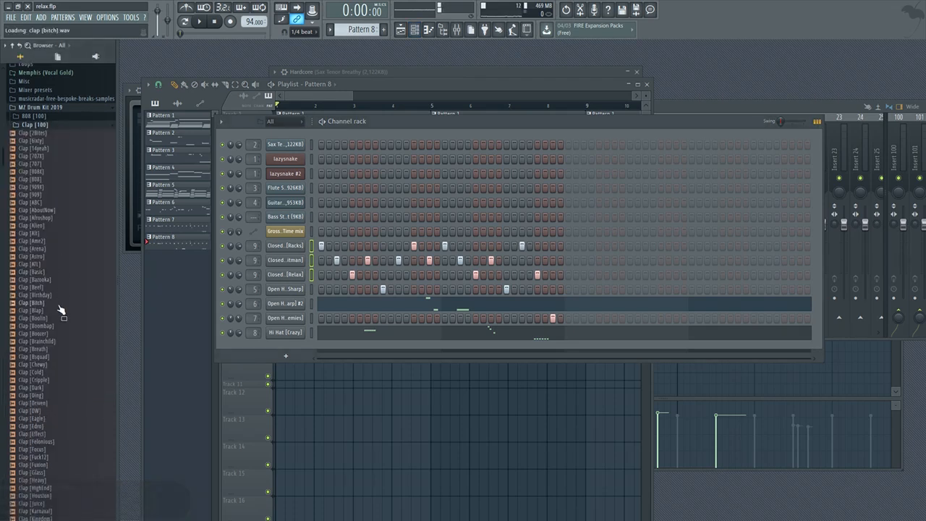
pyautogui.click(81, 372)
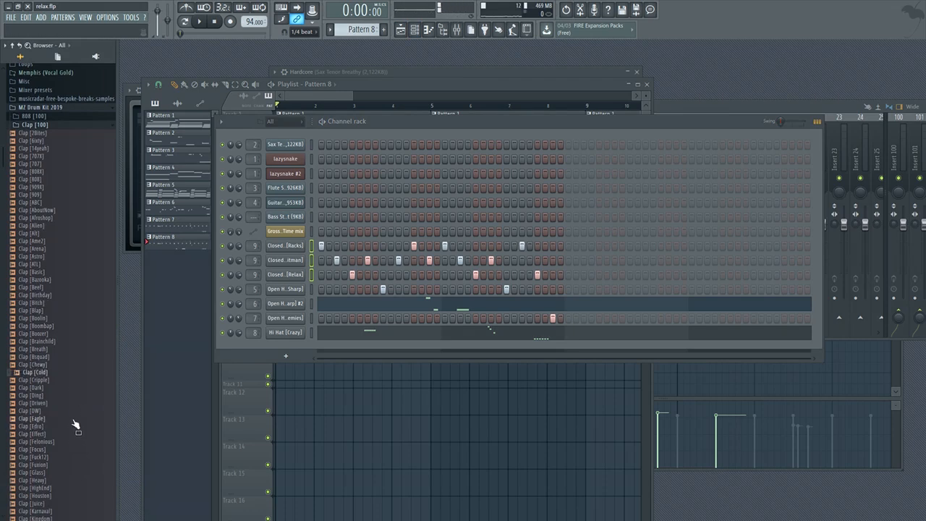
pyautogui.scroll(-8, 77, 466)
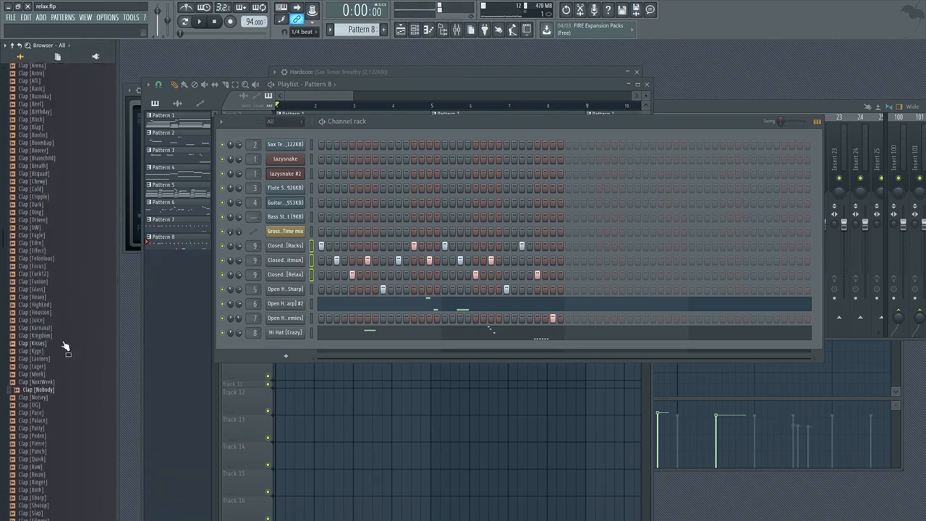
pyautogui.click(61, 328)
pyautogui.moveTo(62, 332); pyautogui.dragTo(64, 338)
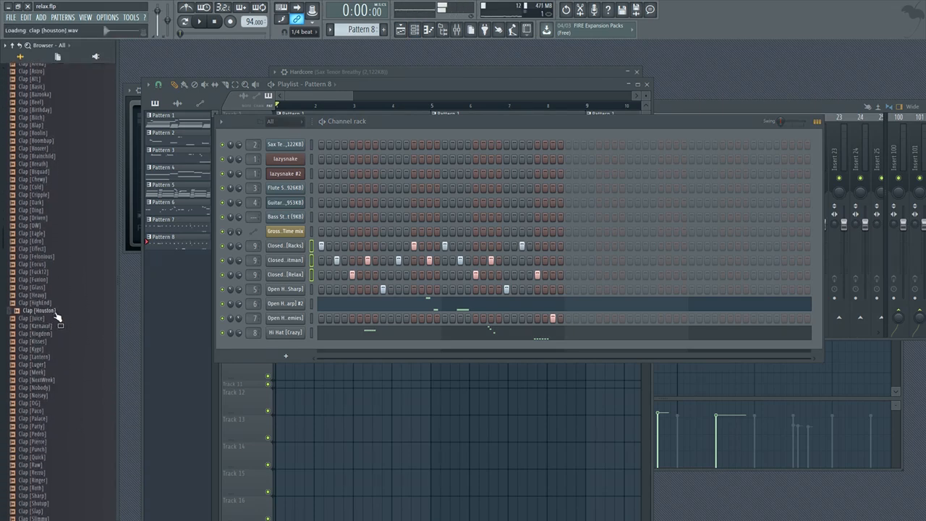
pyautogui.moveTo(284, 141); pyautogui.dragTo(293, 133)
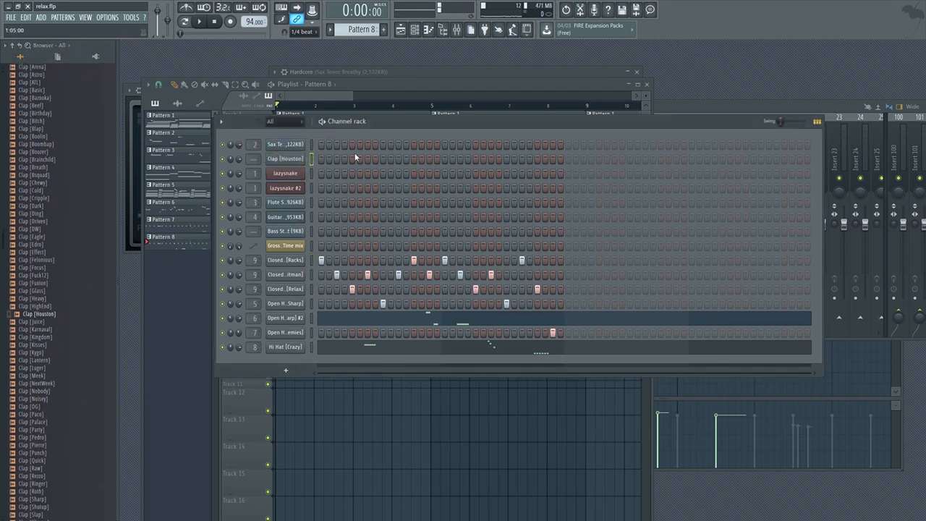
# Move the Clap [Houston] channel down to the end of the channel rack, below Hi Hat [Crazy].
pyautogui.hotkey('alt', 'Down')
pyautogui.hotkey('alt', 'Down')
pyautogui.hotkey('alt', 'Down')
pyautogui.hotkey('alt', 'Down')
pyautogui.hotkey('alt', 'Down')
pyautogui.hotkey('alt', 'Down')
pyautogui.hotkey('alt', 'Down')
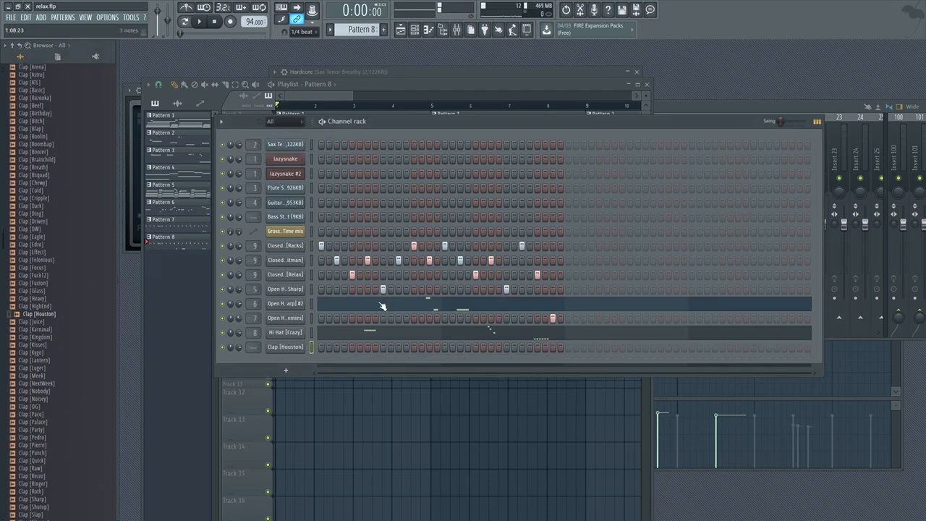
pyautogui.press('space')
pyautogui.click(351, 347)
pyautogui.press('space')
pyautogui.click(334, 398)
pyautogui.rightClick(345, 397)
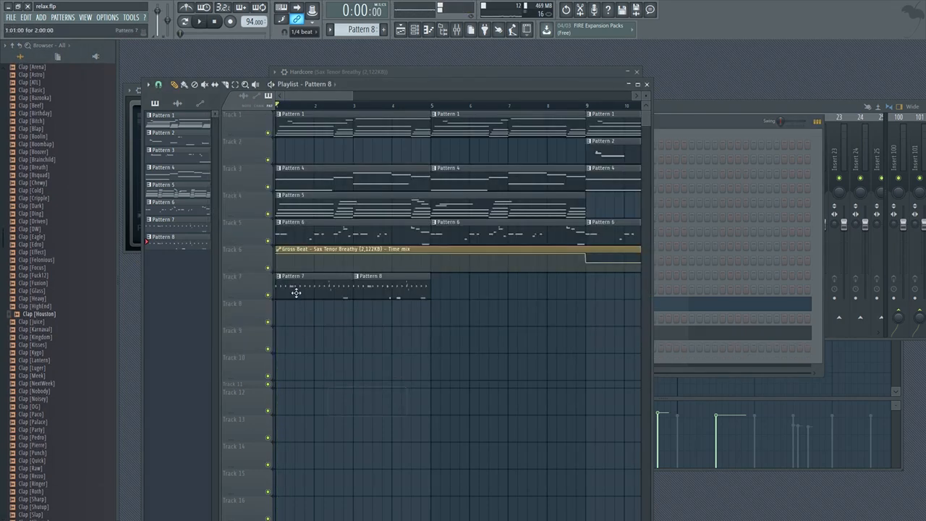
pyautogui.hotkey('ctrl', 'z')
# Switch to Pattern 7 and place a Clap [Houston] hit on step 5.
pyautogui.doubleClick(296, 292)
pyautogui.rightClick(391, 401)
pyautogui.press('F5')
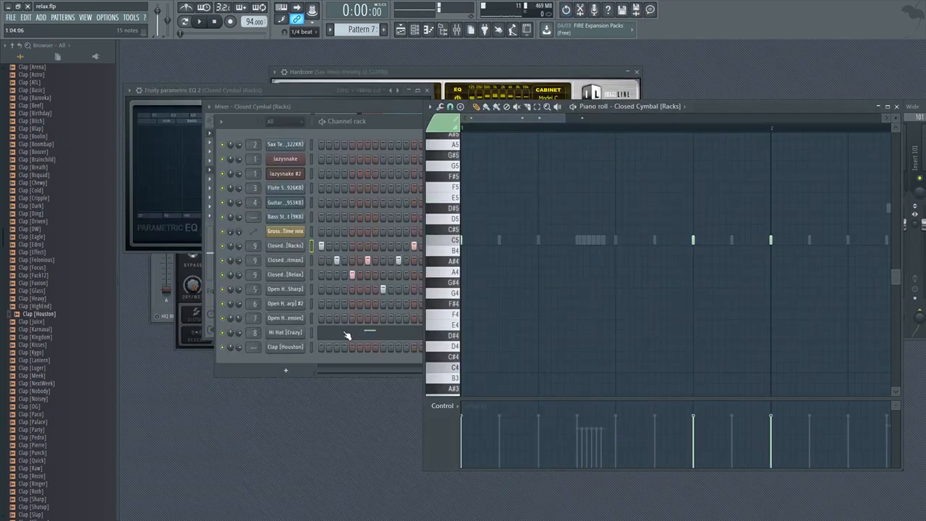
pyautogui.press('space')
pyautogui.click(358, 349)
pyautogui.click(357, 349)
pyautogui.press('space')
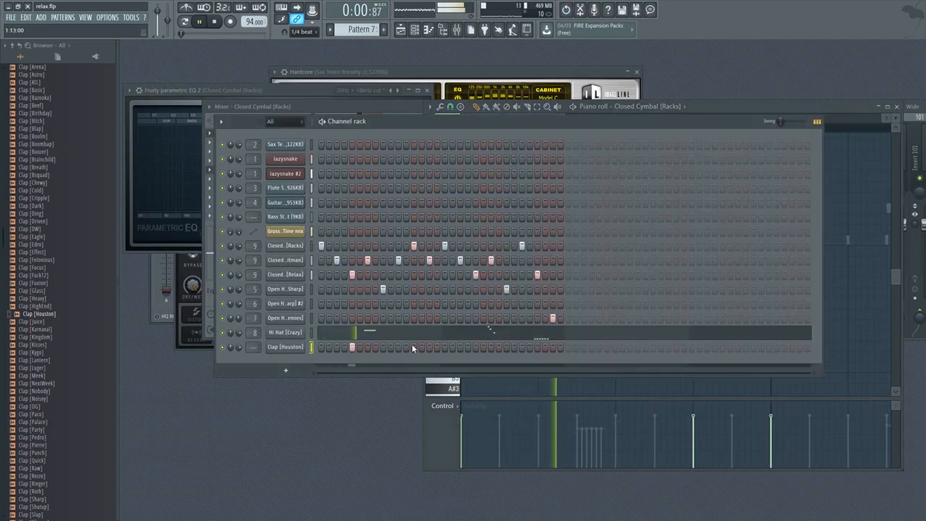
# Try Clap [Houston] hits on steps 13, 21 and 29 while Pattern 7 plays.
pyautogui.click(413, 346)
pyautogui.click(476, 347)
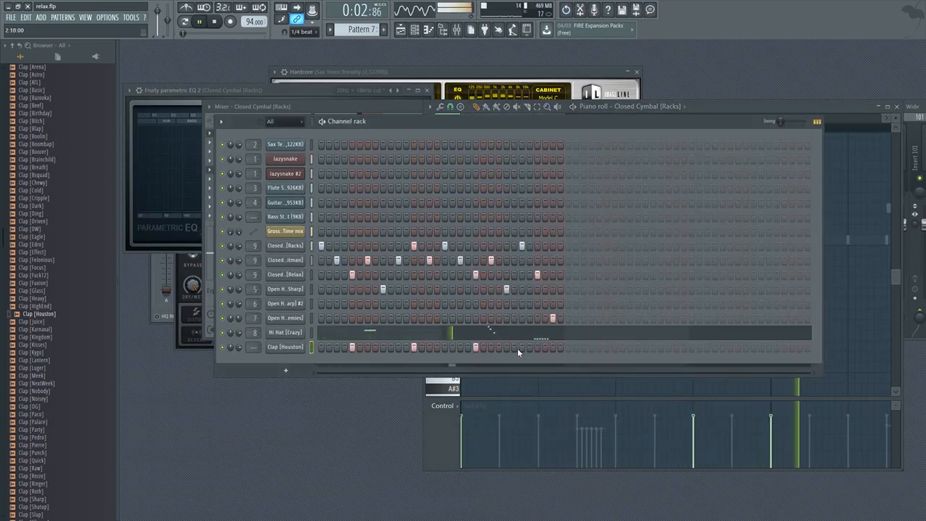
pyautogui.click(537, 347)
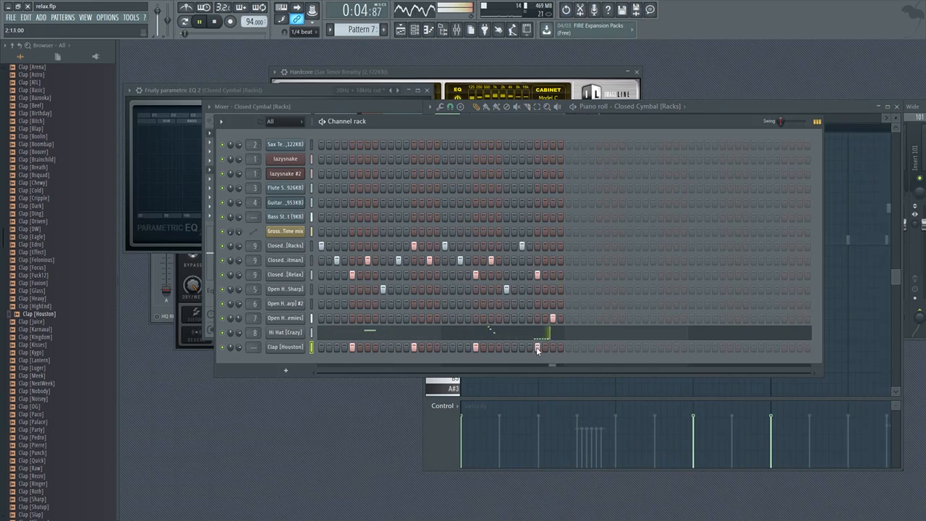
pyautogui.press('space')
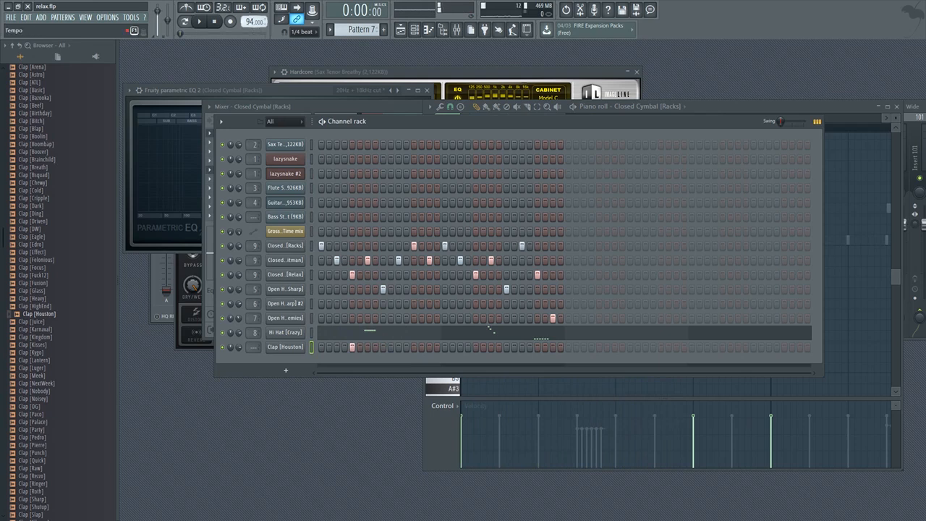
# Set the tempo to 88 BPM and fill in Clap [Houston] hits on steps 13, 21 and 29 of Pattern 7.
pyautogui.press('space')
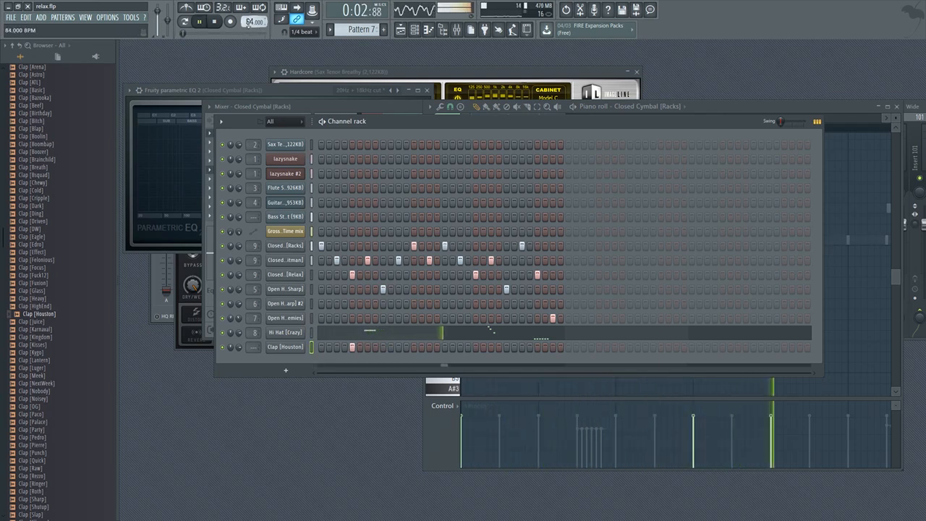
pyautogui.press('space')
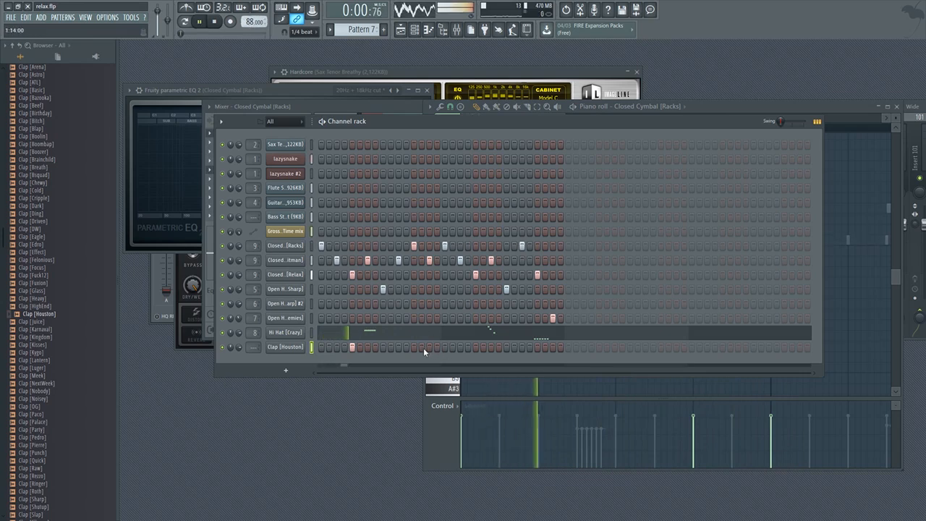
pyautogui.click(414, 346)
pyautogui.click(475, 346)
pyautogui.click(537, 346)
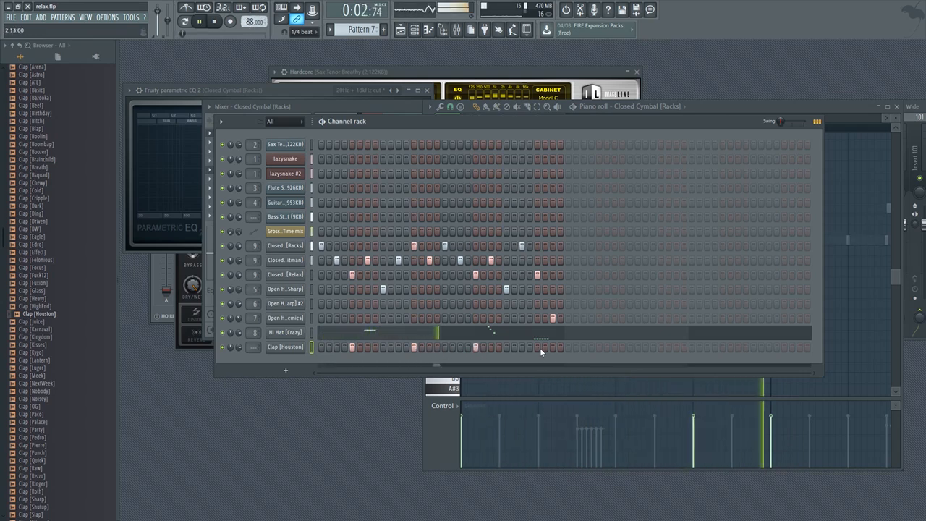
# Slow the tempo to 86 BPM, checking it by playback, and save the project.
pyautogui.hotkey('ctrl', 's')
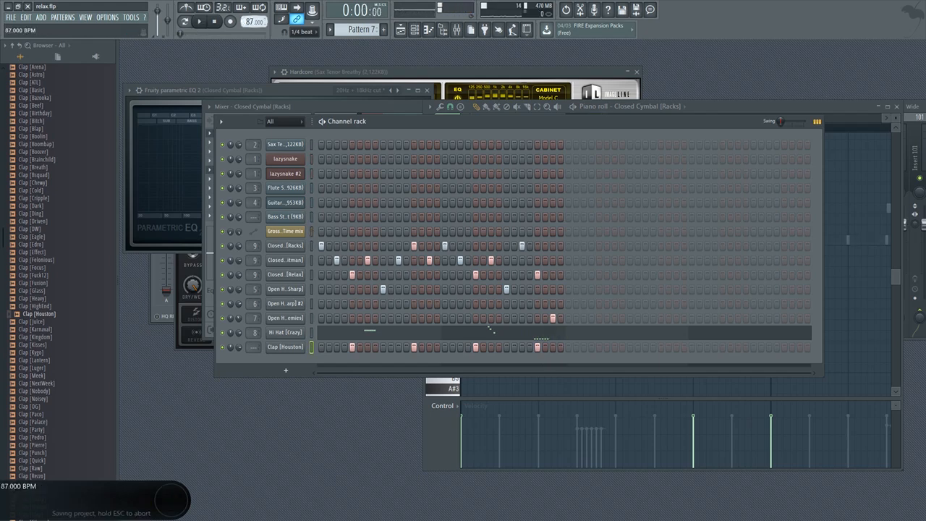
pyautogui.press('space')
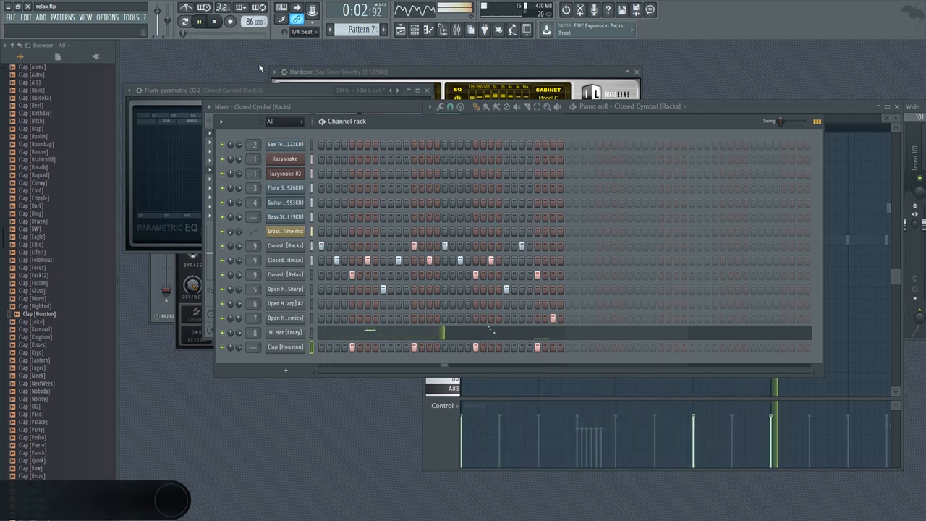
pyautogui.hotkey('ctrl', 's')
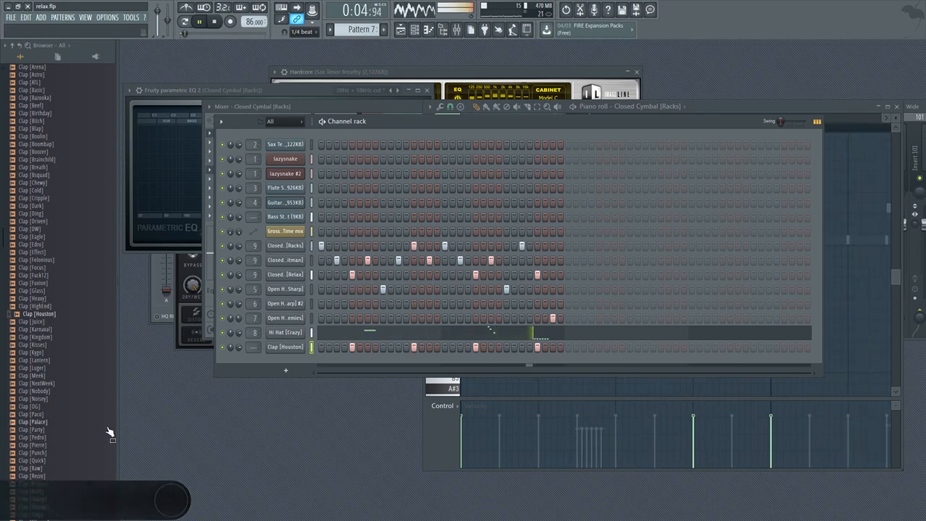
pyautogui.press('space')
# Audition more samples in the clap folder, including Clap [Shutup], Clap [WakeUp], Clap [Dark], Clap [Breath] and Clap [Boolin].
pyautogui.click(108, 459)
pyautogui.scroll(-1, 94, 452)
pyautogui.click(73, 470)
pyautogui.scroll(-3, 74, 439)
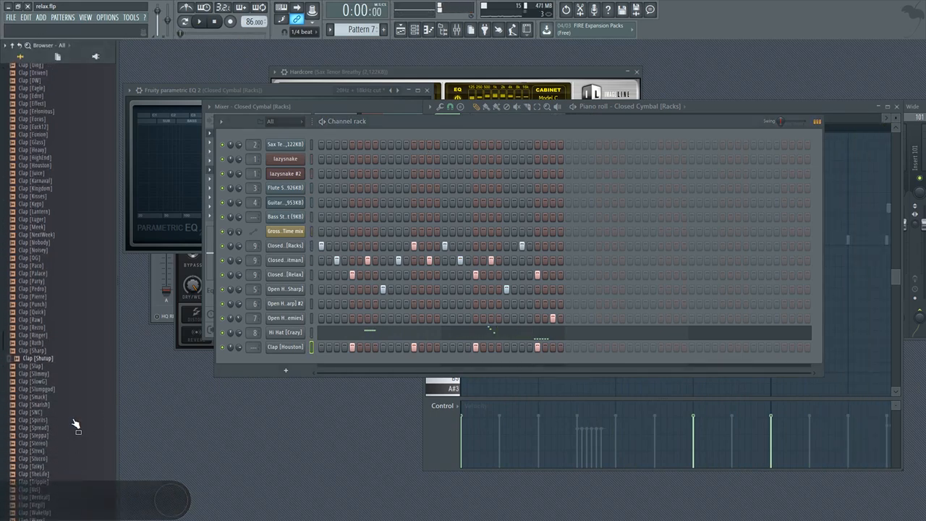
pyautogui.scroll(-4, 75, 425)
pyautogui.click(62, 416)
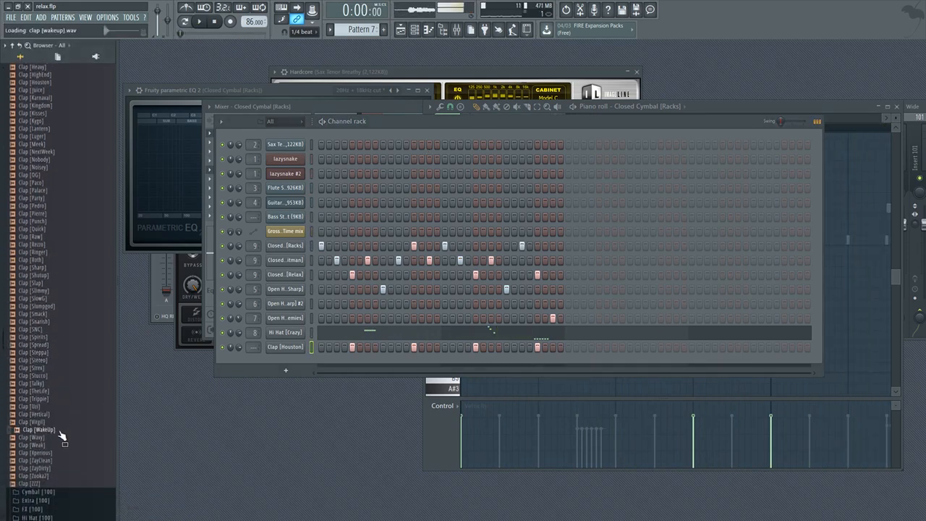
pyautogui.scroll(6, 68, 200)
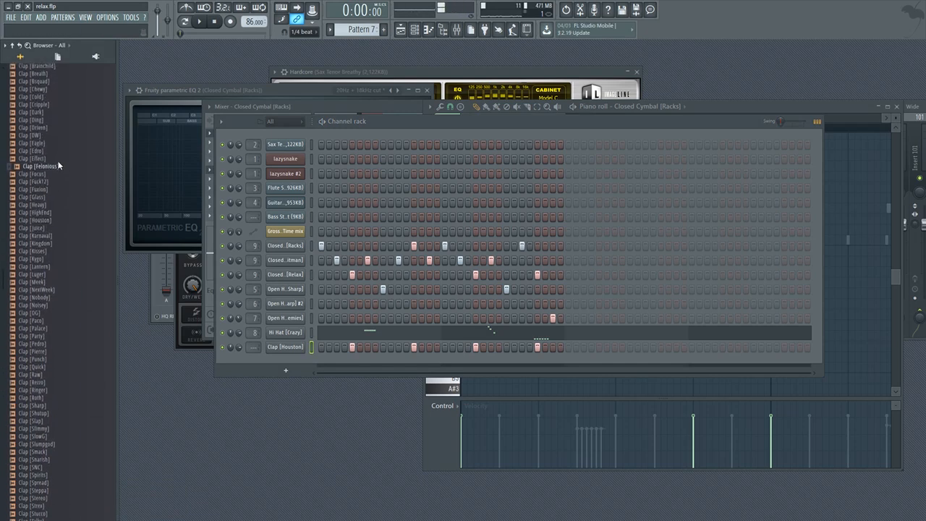
pyautogui.click(55, 158)
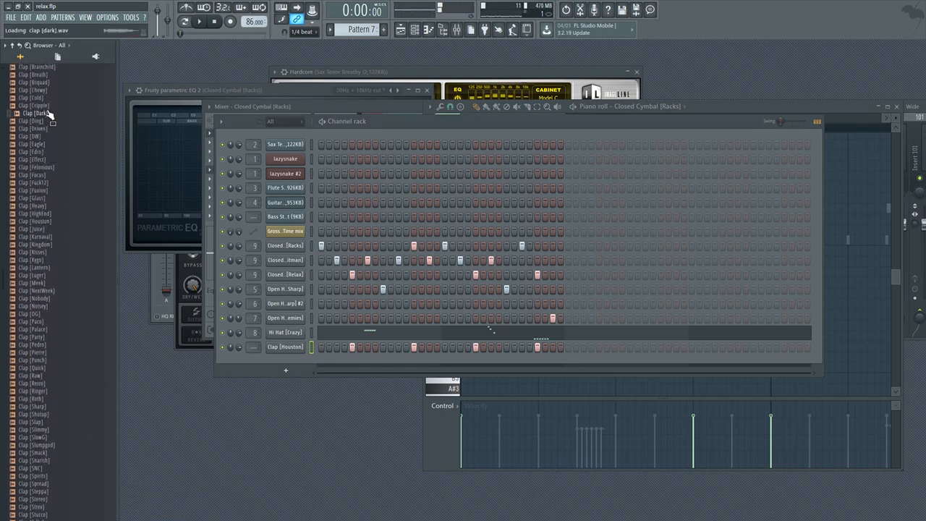
pyautogui.scroll(2, 52, 108)
pyautogui.click(52, 113)
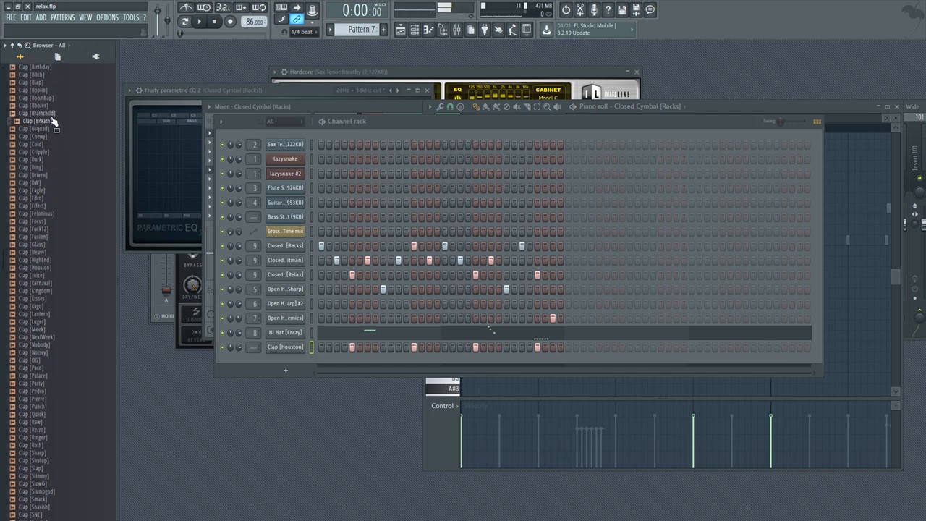
pyautogui.scroll(4, 59, 179)
pyautogui.click(51, 184)
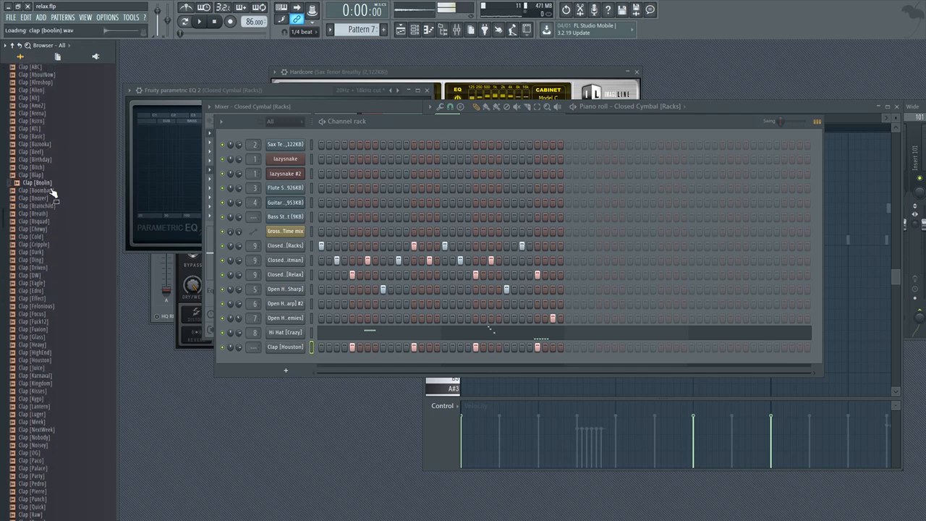
# Replace the Clap [Houston] channel's sample with Clap [Brainchild] and play the pattern.
pyautogui.rightClick(56, 205)
pyautogui.click(69, 206)
pyautogui.press('space')
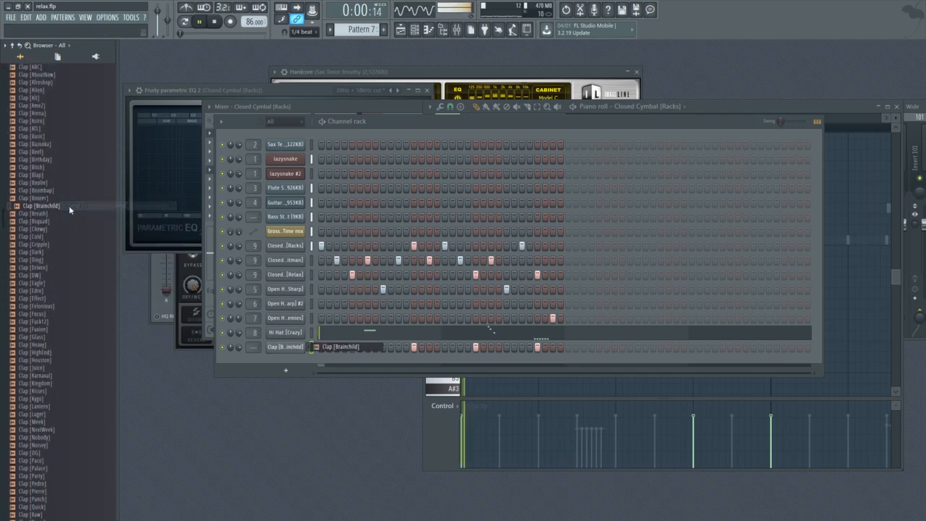
# Try a different volume for the Clap [Brainchild] channel during playback, and reset it to its default.
pyautogui.rightClick(237, 347)
pyautogui.moveTo(237, 347); pyautogui.dragTo(237, 340)
pyautogui.rightClick(245, 348)
pyautogui.rightClick(242, 348)
pyautogui.rightClick(237, 348)
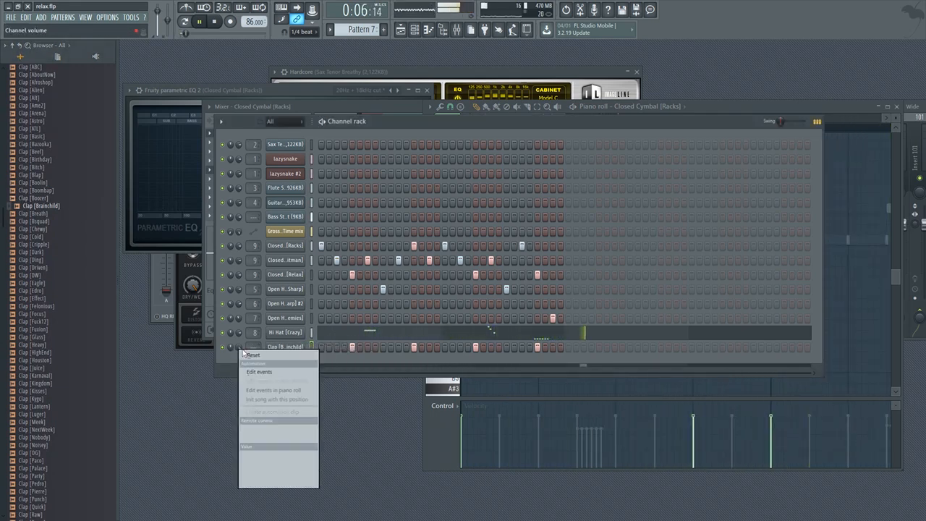
pyautogui.click(249, 354)
pyautogui.press('space')
# Audition other clap samples in the drum kit's Clap folder.
pyautogui.click(81, 185)
pyautogui.scroll(4, 50, 164)
pyautogui.click(58, 191)
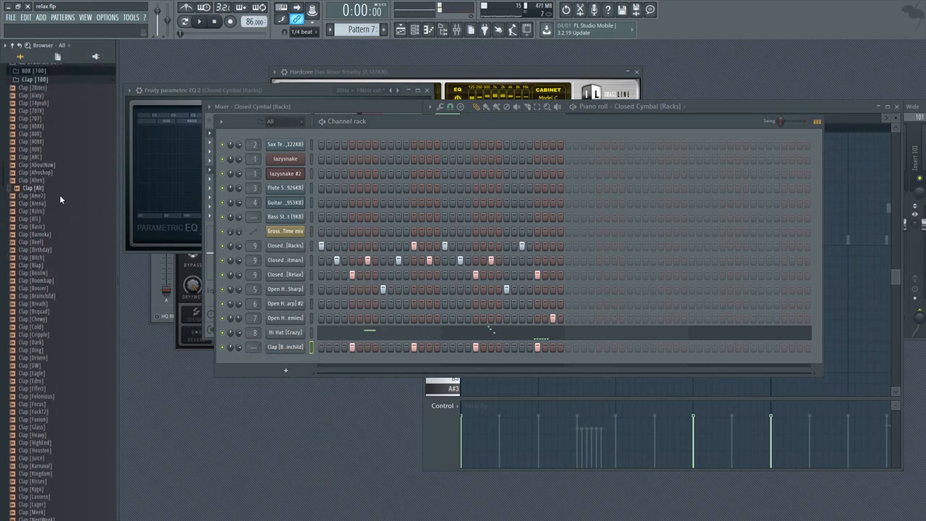
pyautogui.scroll(2, 60, 209)
pyautogui.click(56, 267)
pyautogui.click(56, 265)
pyautogui.click(58, 213)
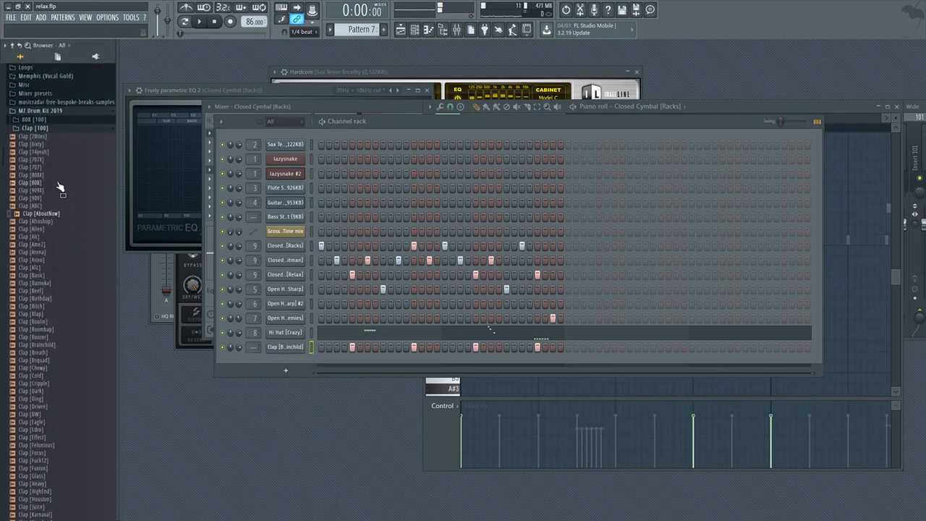
pyautogui.click(58, 183)
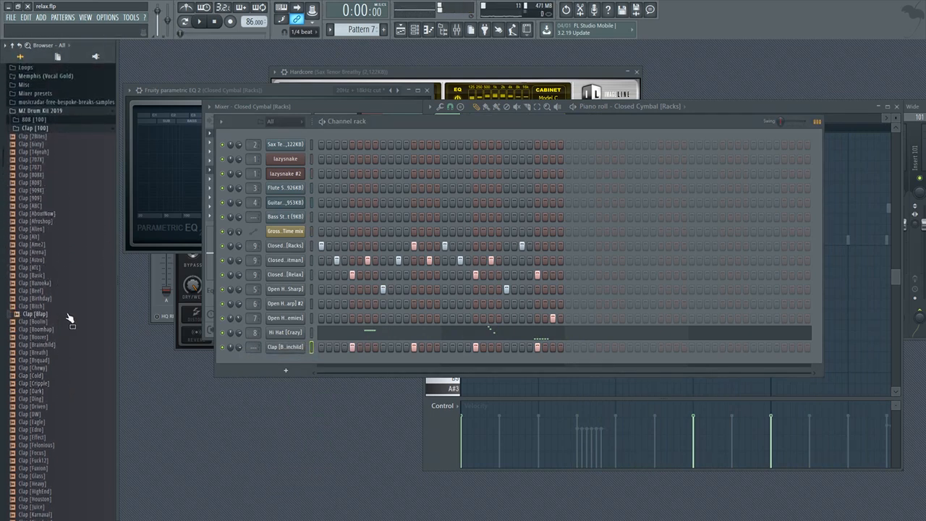
# Add Clap [Blap] as a new channel with hits on steps 5 and 21, and reset its volume.
pyautogui.moveTo(292, 358); pyautogui.dragTo(291, 358)
pyautogui.press('space')
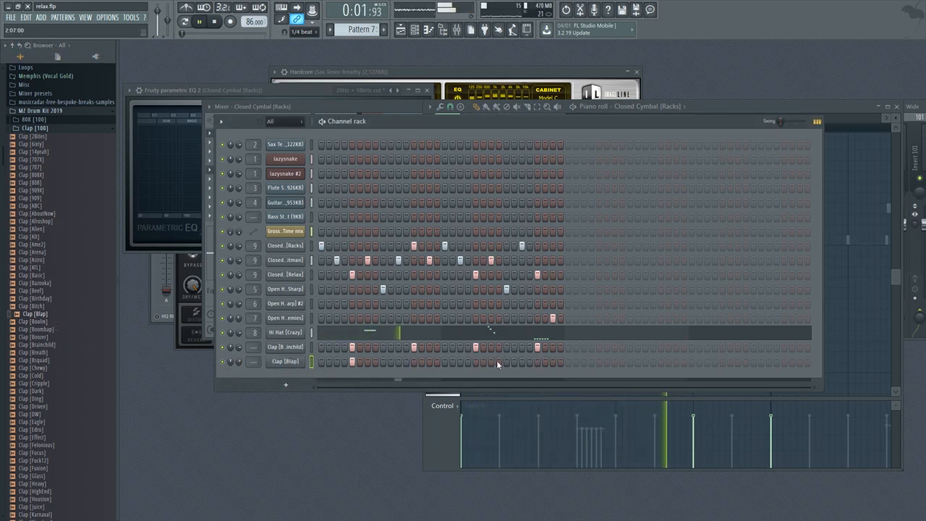
pyautogui.click(476, 362)
pyautogui.rightClick(239, 362)
pyautogui.click(254, 369)
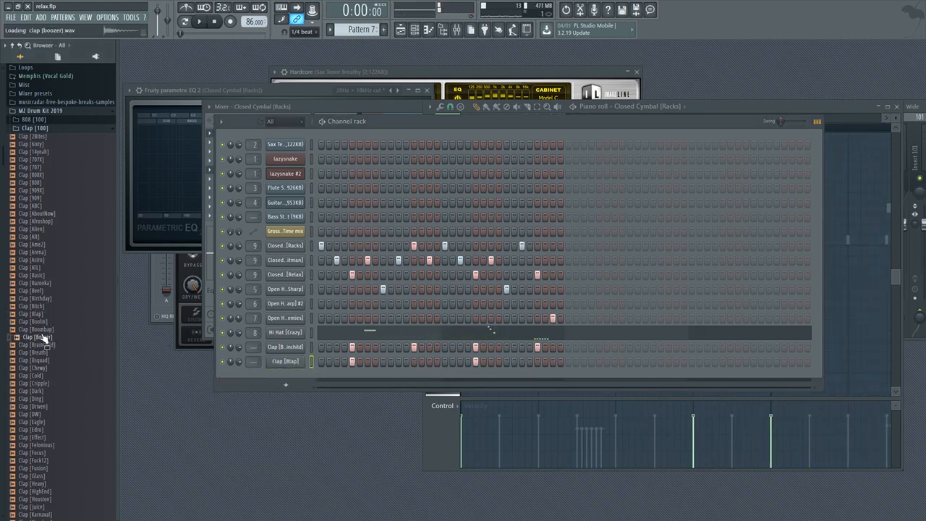
# Add Clap [Boombap] as a new channel below Clap [Blap], with hits on steps 13 and 29.
pyautogui.moveTo(260, 366); pyautogui.dragTo(289, 373)
pyautogui.press('space')
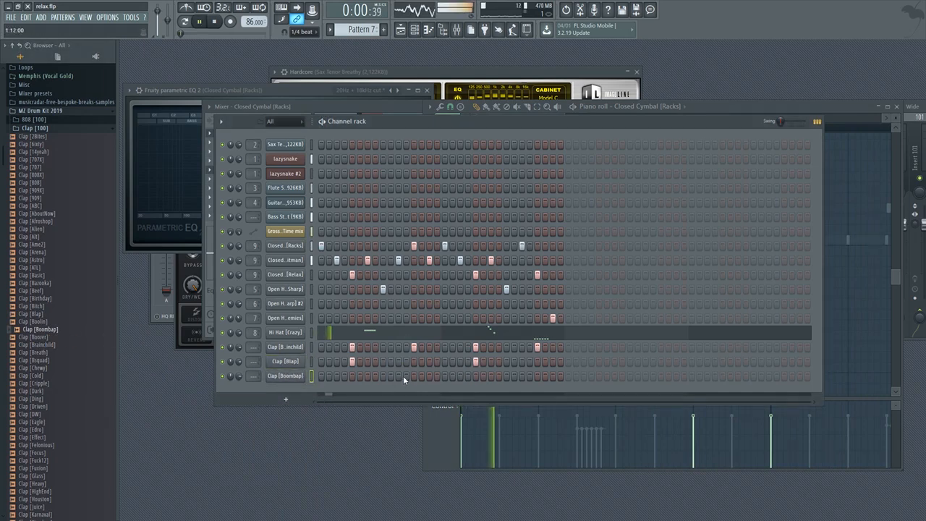
pyautogui.click(413, 375)
pyautogui.click(536, 375)
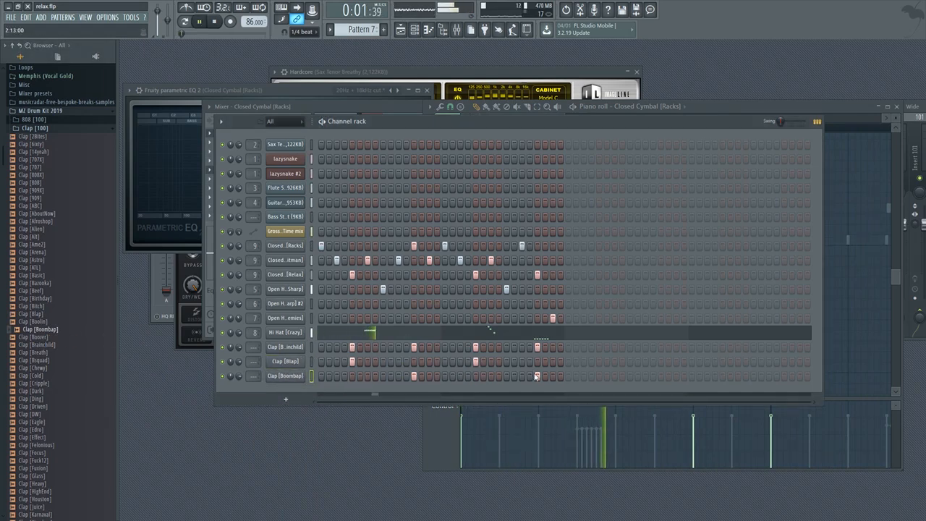
# Adjust the Clap [Boombap] sample's fade-out, trying 36% before reducing it to a slight amount, while checking it in playback.
pyautogui.click(285, 375)
pyautogui.press('space')
pyautogui.moveTo(368, 296); pyautogui.dragTo(367, 288)
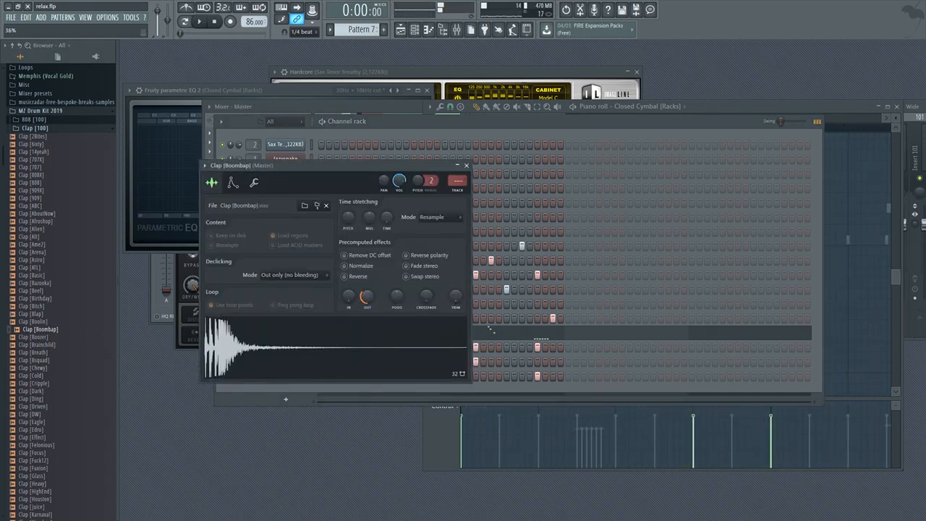
pyautogui.press('space')
pyautogui.press('Escape')
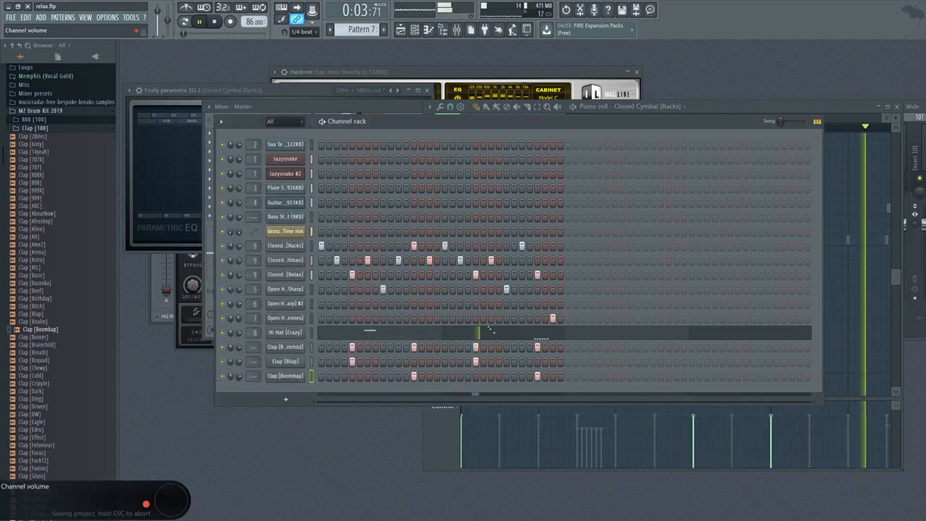
pyautogui.click(285, 376)
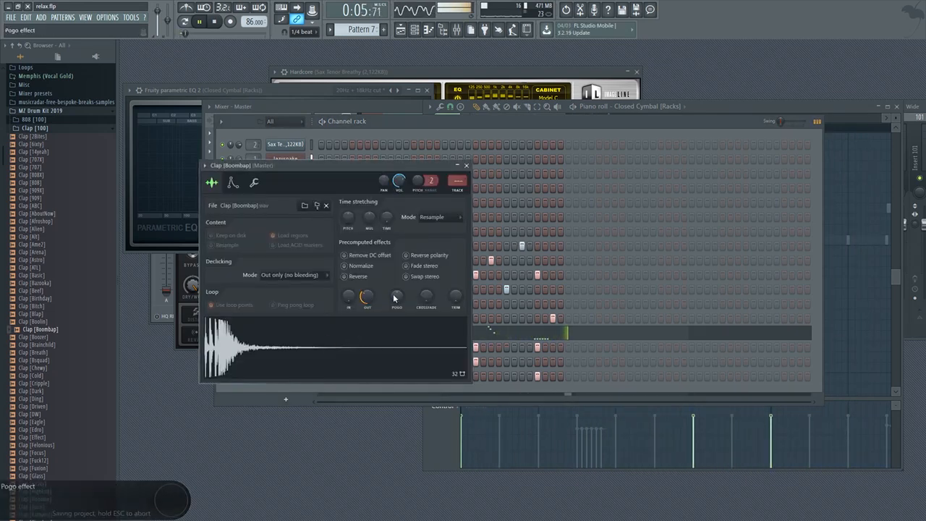
pyautogui.moveTo(367, 295); pyautogui.dragTo(365, 304)
pyautogui.press('space')
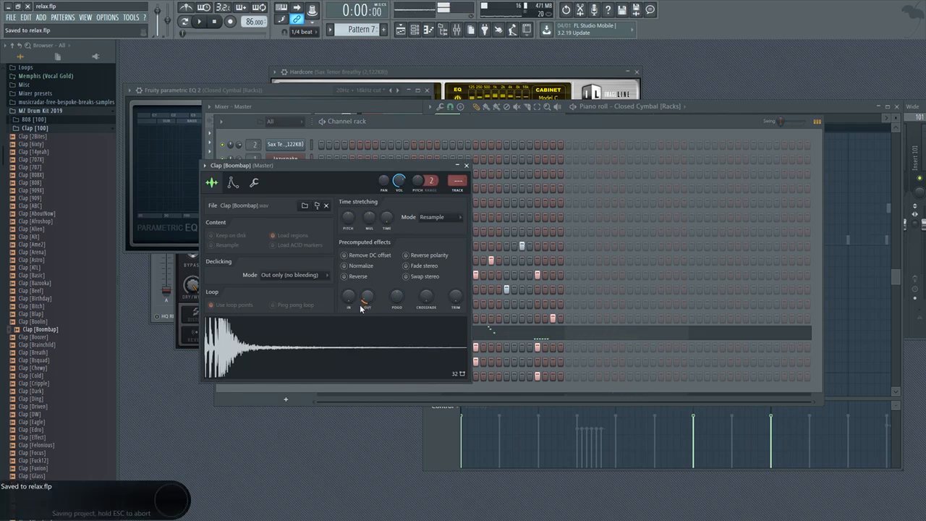
pyautogui.press('Escape')
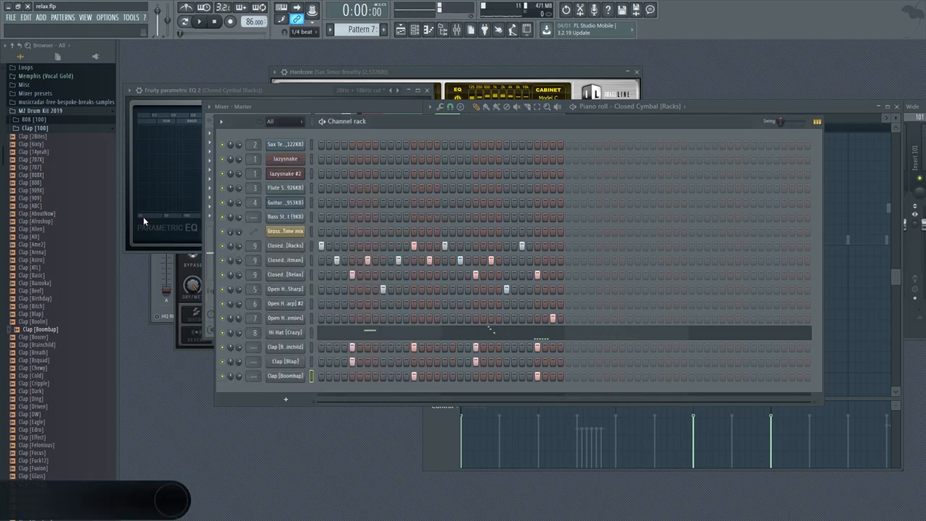
# Audition samples in the drum kit's Snares folder and add Snare [1499] as the first channel in the rack.
pyautogui.click(49, 121)
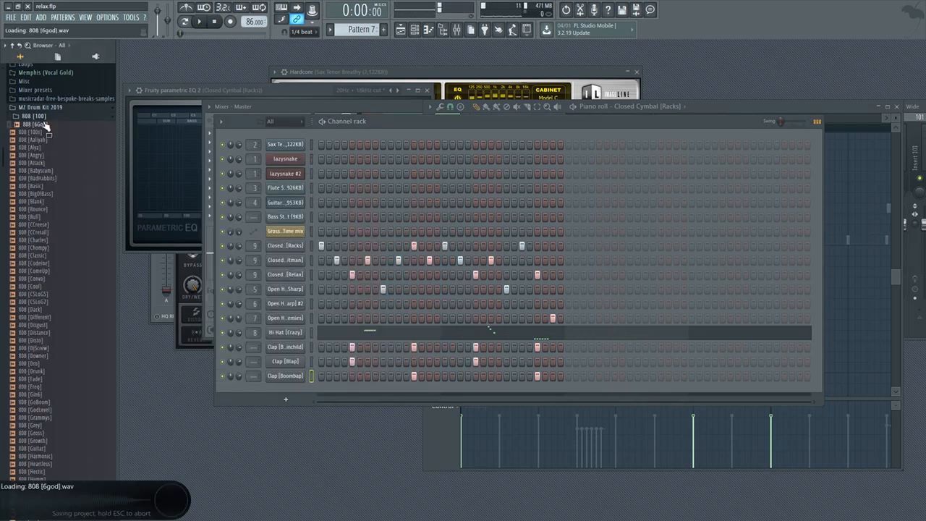
pyautogui.click(42, 117)
pyautogui.click(57, 195)
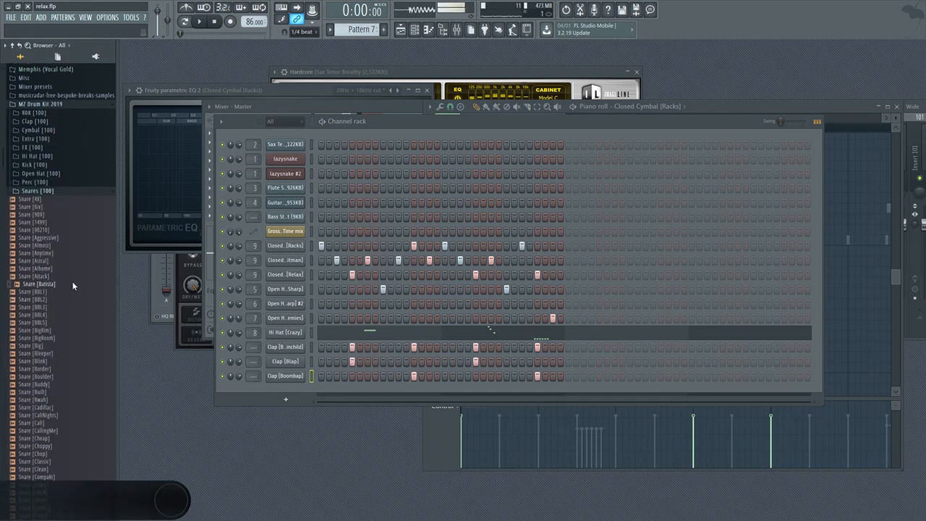
pyautogui.click(50, 226)
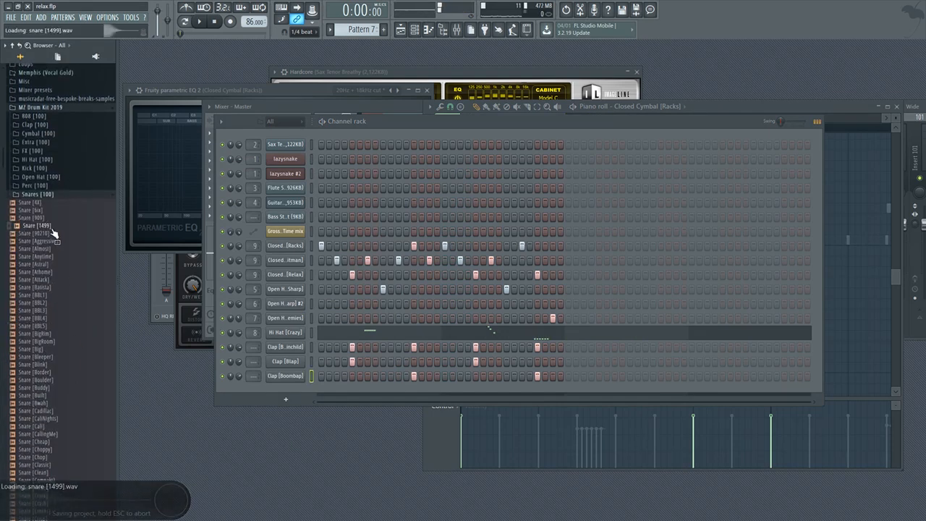
pyautogui.moveTo(267, 159); pyautogui.dragTo(281, 132)
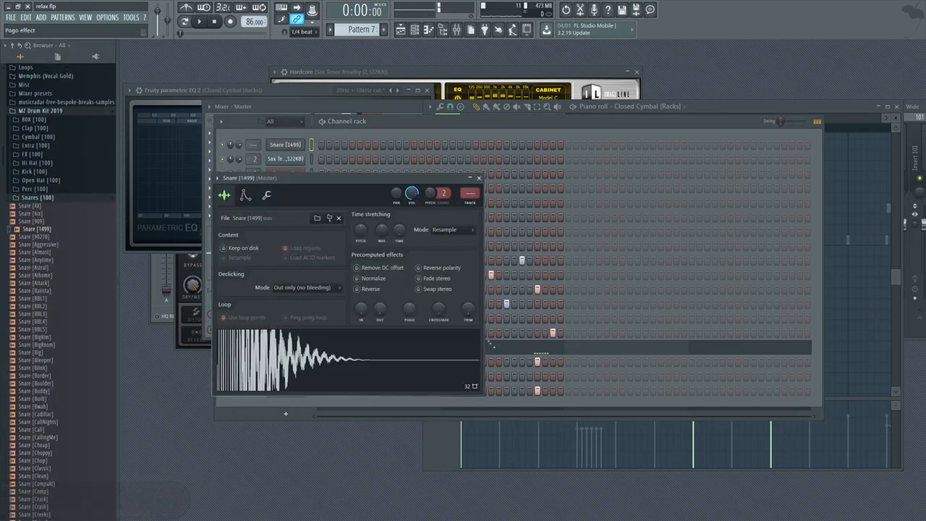
# Reset the Snare [1499] sample's Pogo effect, add a fade-out, and return to the channel rack.
pyautogui.rightClick(410, 309)
pyautogui.click(420, 314)
pyautogui.moveTo(381, 314); pyautogui.dragTo(381, 288)
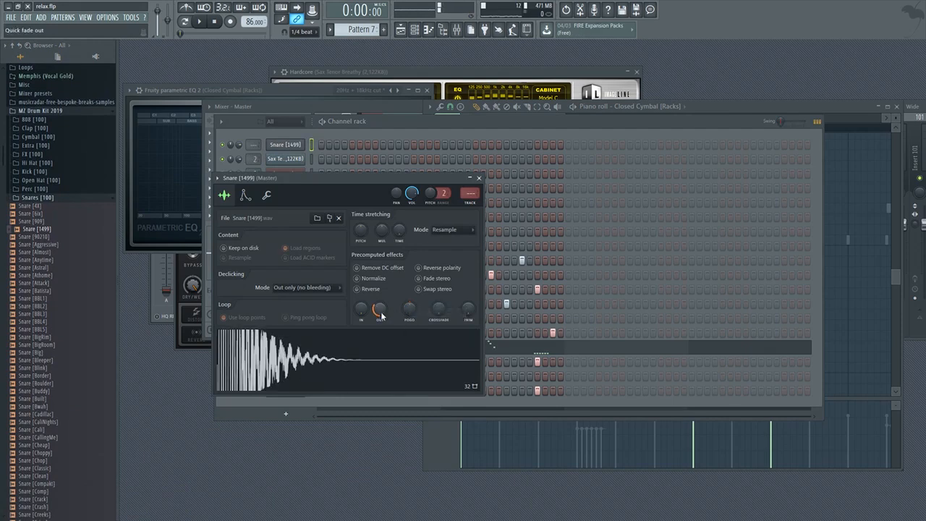
pyautogui.click(386, 127)
# Place Snare [1499] hits on steps 10, 24 and 26 while playing the pattern.
pyautogui.press('space')
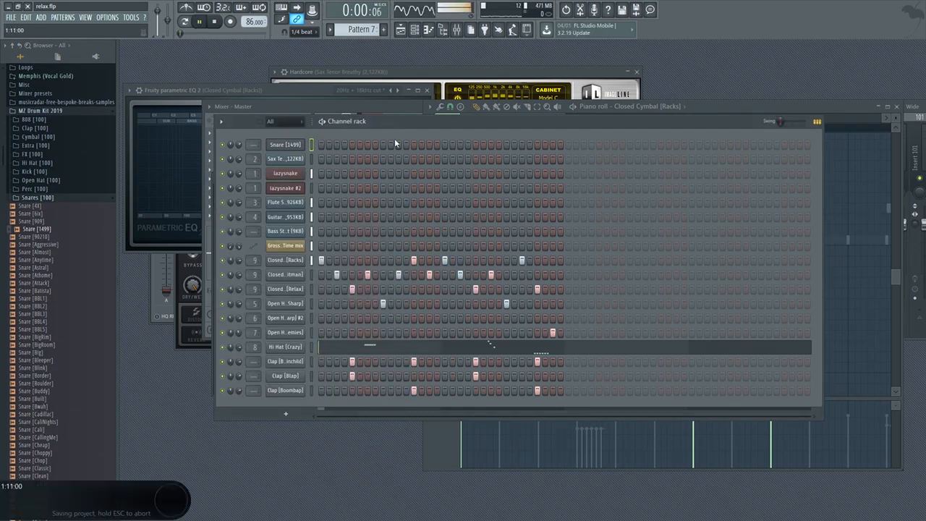
pyautogui.click(391, 144)
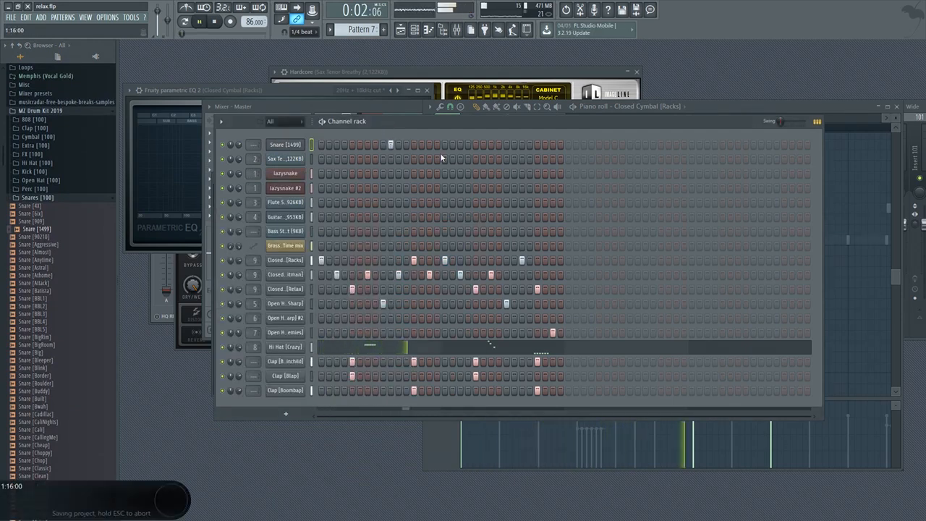
pyautogui.click(513, 144)
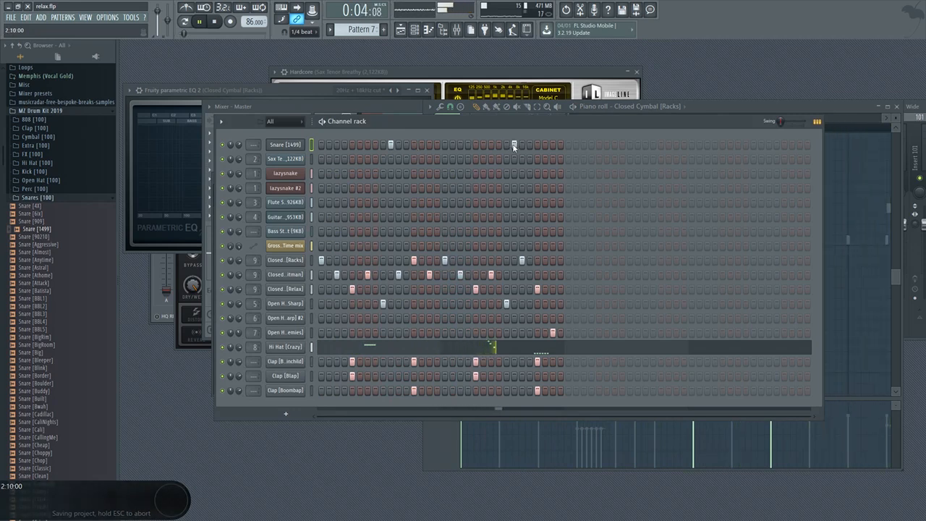
pyautogui.click(551, 144)
pyautogui.press('space')
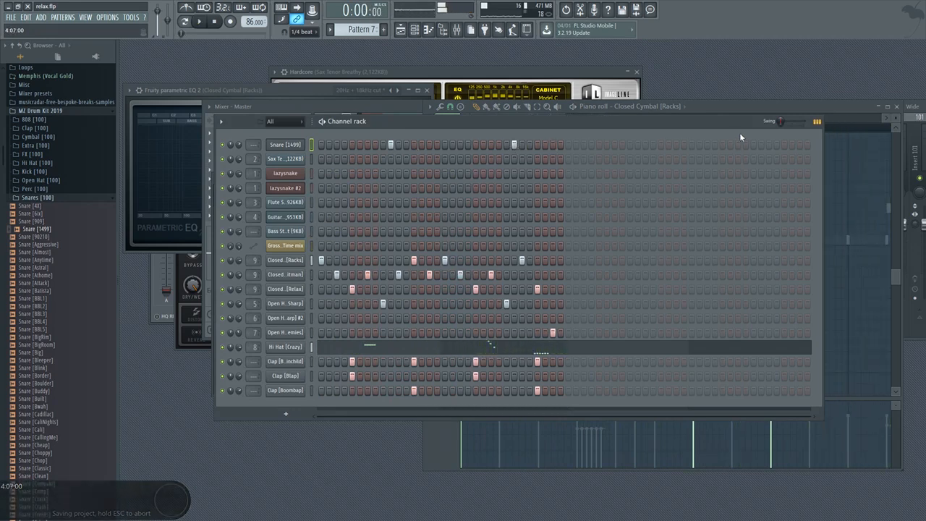
pyautogui.press('space')
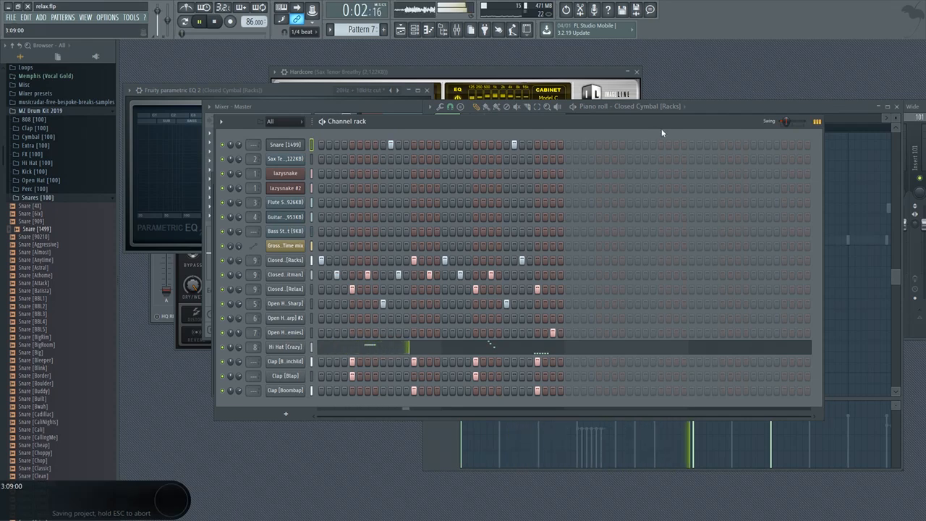
pyautogui.press('space')
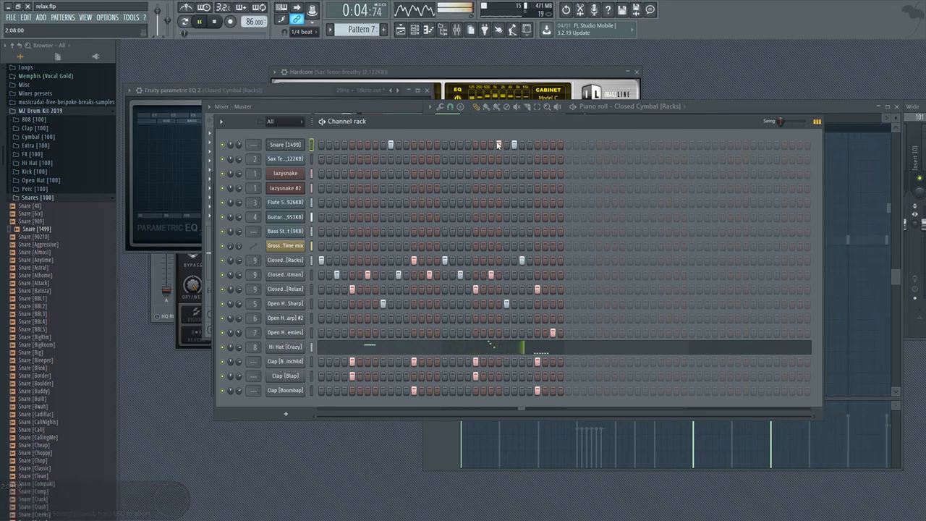
# Audition other snares and try Snare [Attack] in place of Snare [1499] during playback.
pyautogui.click(68, 277)
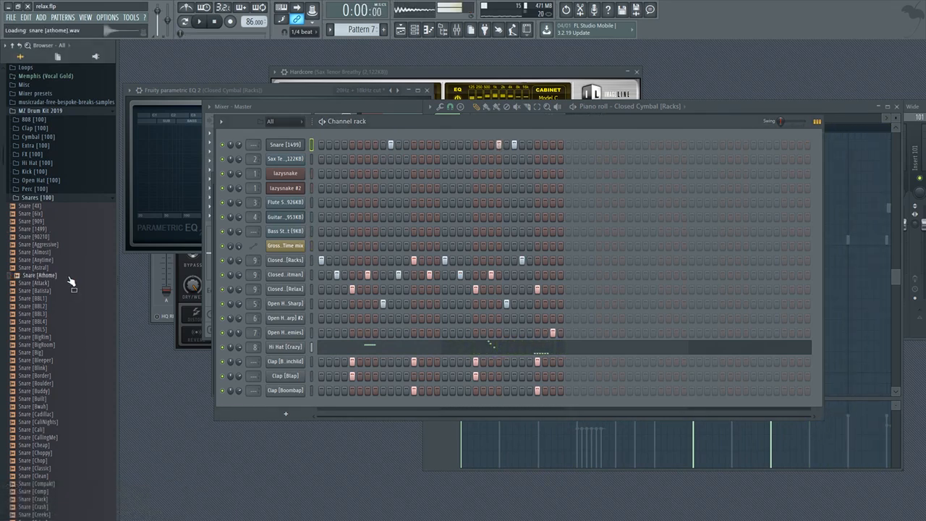
pyautogui.moveTo(64, 250); pyautogui.dragTo(52, 284)
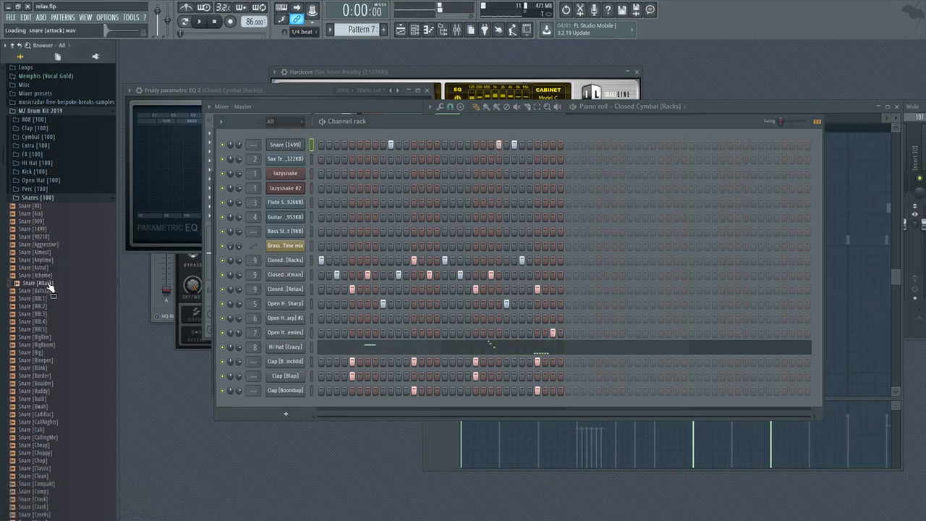
pyautogui.rightClick(54, 282)
pyautogui.click(63, 283)
pyautogui.press('space')
pyautogui.click(298, 145)
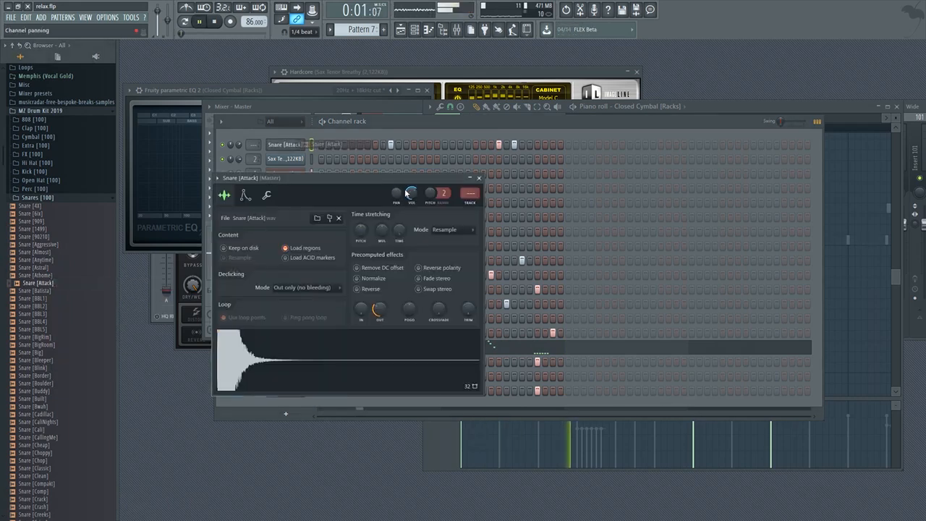
# Open Snare [90210] in a new channel at the end of the rack and play the pattern.
pyautogui.moveTo(36, 236); pyautogui.dragTo(73, 245)
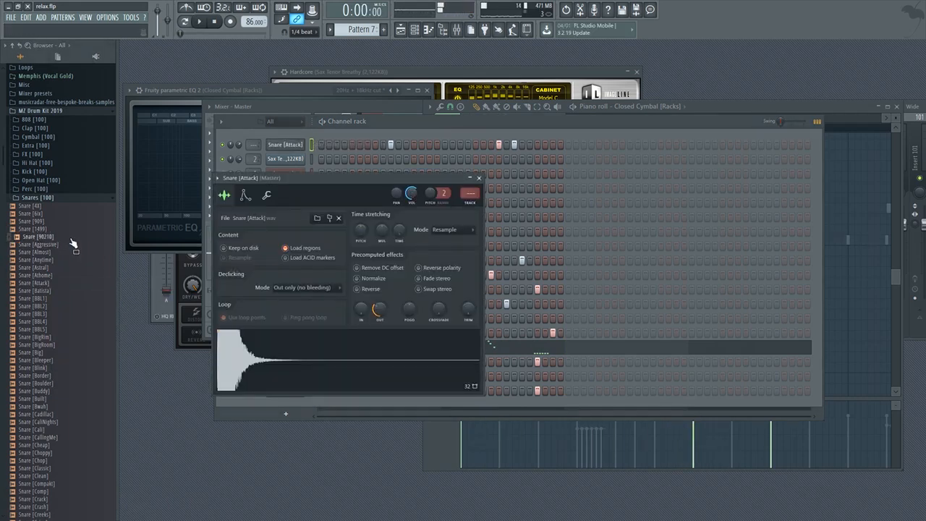
pyautogui.rightClick(63, 236)
pyautogui.click(75, 244)
pyautogui.rightClick(64, 236)
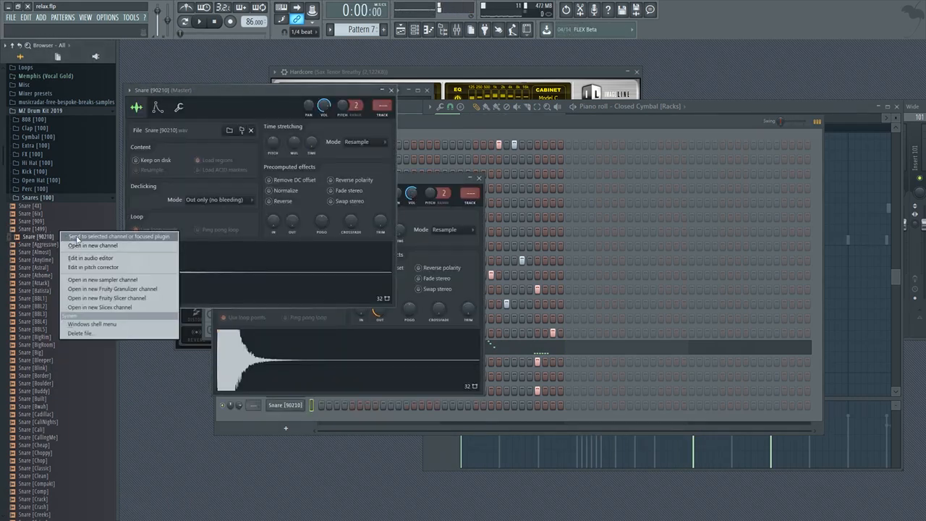
pyautogui.click(75, 237)
pyautogui.press('space')
pyautogui.click(452, 121)
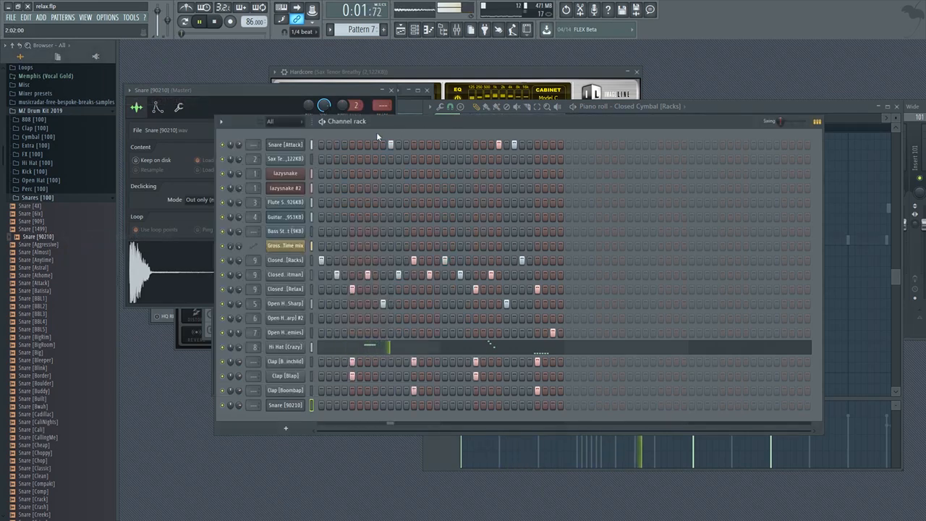
pyautogui.press('space')
# Load Snare [90210] into the Snare [Attack] channel, play it, and slightly lengthen its fade-out.
pyautogui.click(285, 144)
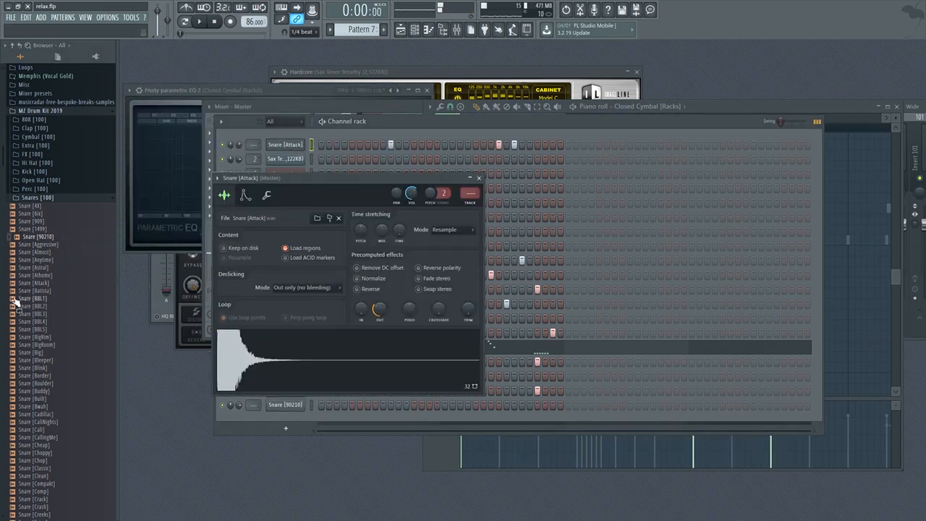
pyautogui.rightClick(49, 238)
pyautogui.click(128, 240)
pyautogui.press('space')
pyautogui.moveTo(380, 310); pyautogui.dragTo(380, 305)
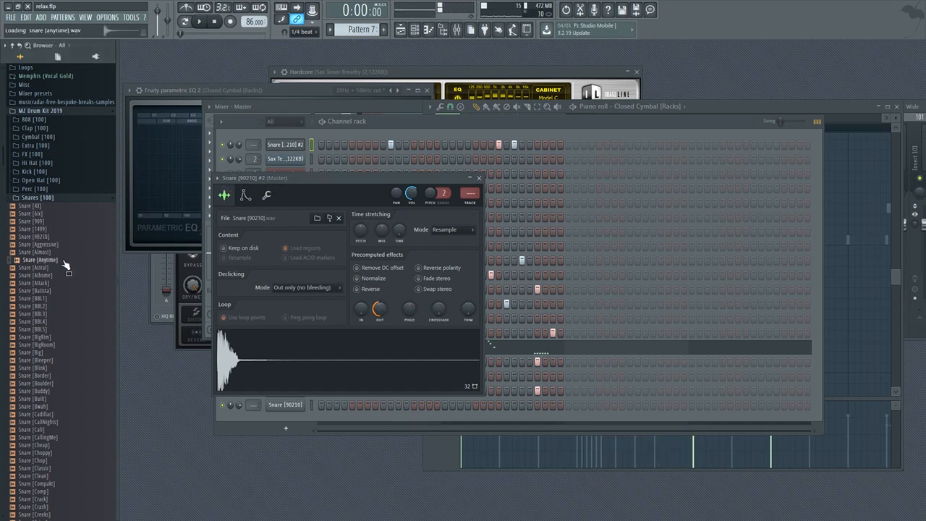
# Load Snare [1499] into the Snare [90210] #2 channel and try Snare [Reso] in its place.
pyautogui.rightClick(48, 228)
pyautogui.click(63, 228)
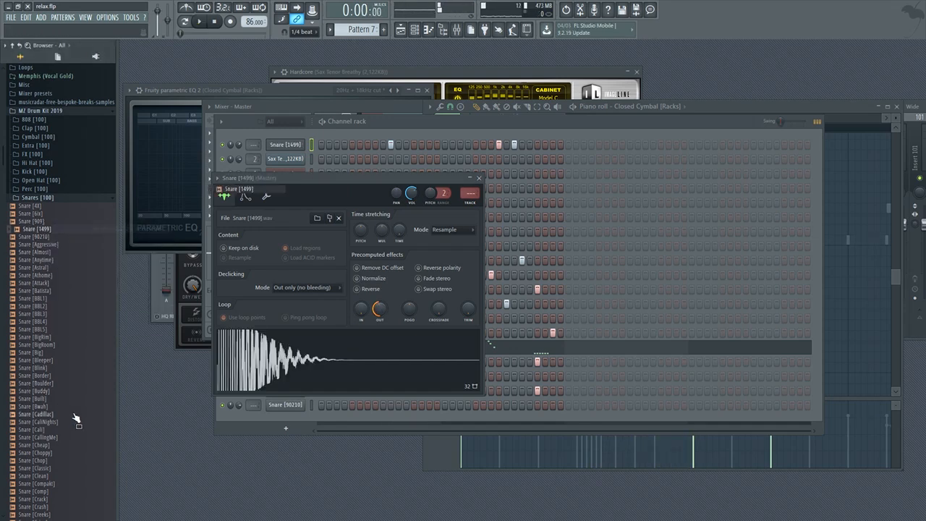
pyautogui.scroll(-10, 61, 426)
pyautogui.scroll(-6, 64, 395)
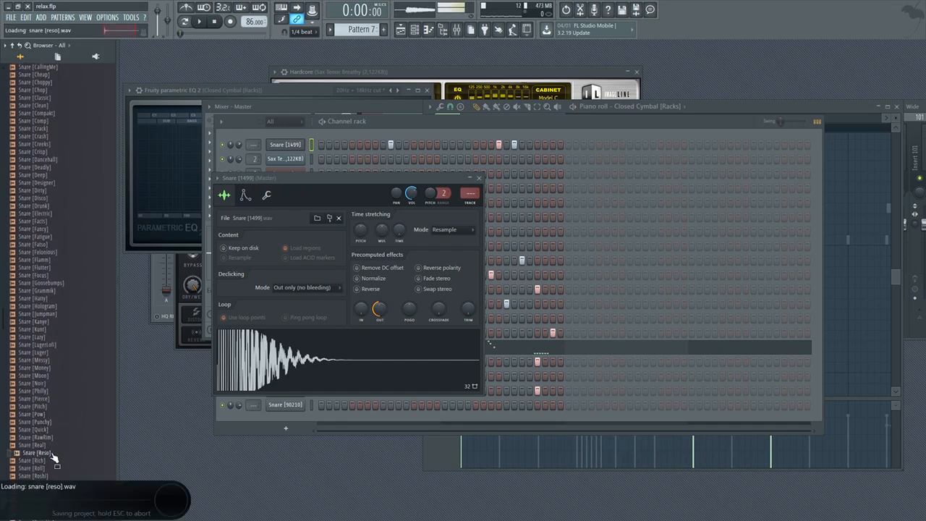
pyautogui.rightClick(43, 452)
pyautogui.click(94, 409)
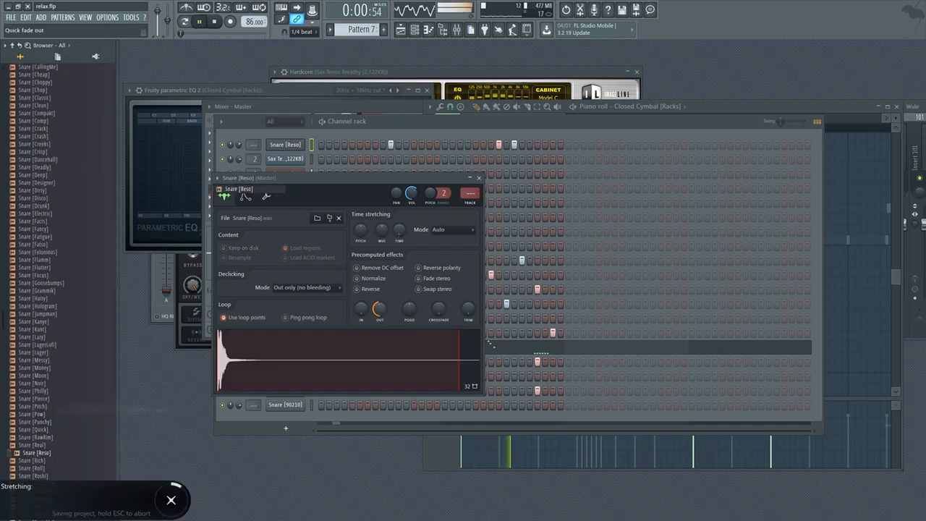
# Raise Snare [Reso]'s fade-out to maximum and adjust its channel volume while playing the pattern.
pyautogui.click(449, 230)
pyautogui.press('Escape')
pyautogui.rightClick(388, 232)
pyautogui.click(395, 235)
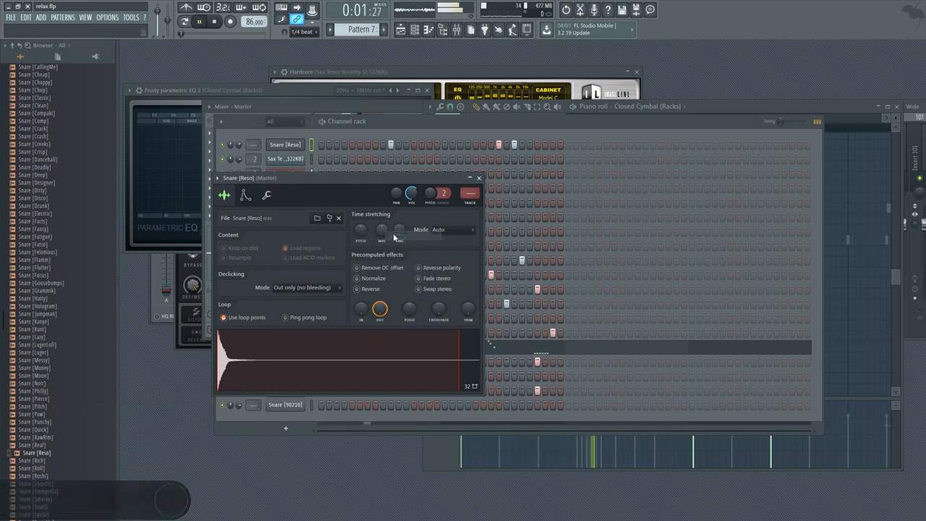
pyautogui.scroll(10, 58, 224)
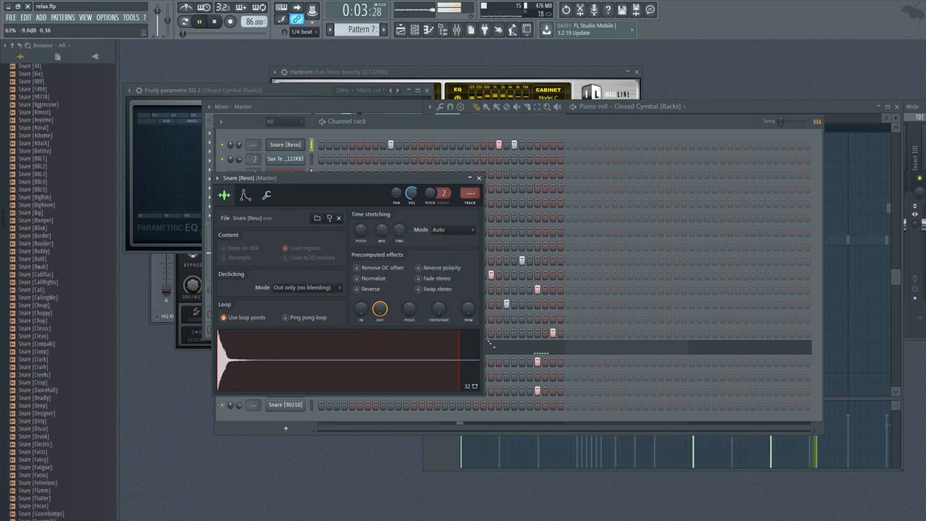
pyautogui.rightClick(411, 194)
pyautogui.click(424, 198)
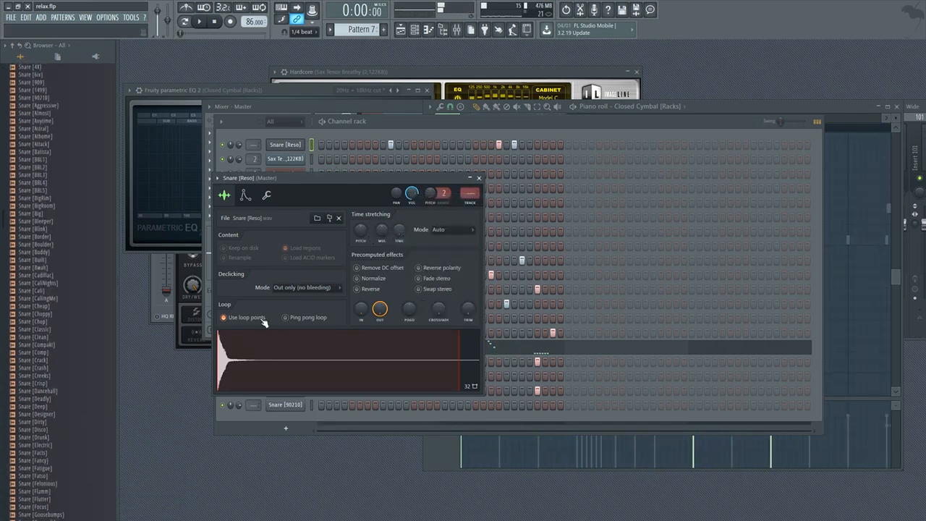
# Load Snare [1499] in place of Snare [Reso] and reduce its fade-out during playback.
pyautogui.scroll(3, 60, 186)
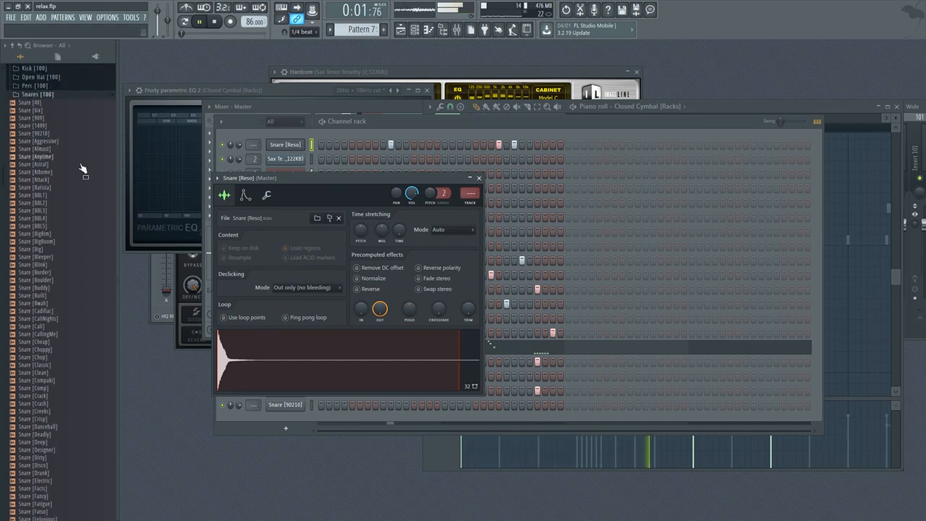
pyautogui.press('space')
pyautogui.rightClick(54, 185)
pyautogui.click(79, 183)
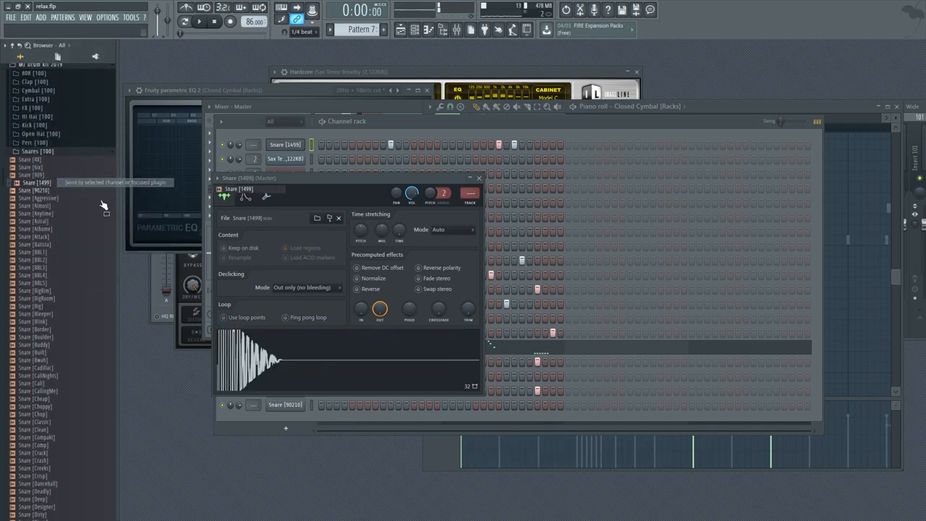
pyautogui.press('space')
pyautogui.moveTo(379, 311)
pyautogui.mouseDown()
pyautogui.moveTo(378, 362)
pyautogui.moveTo(378, 295)
pyautogui.mouseUp()
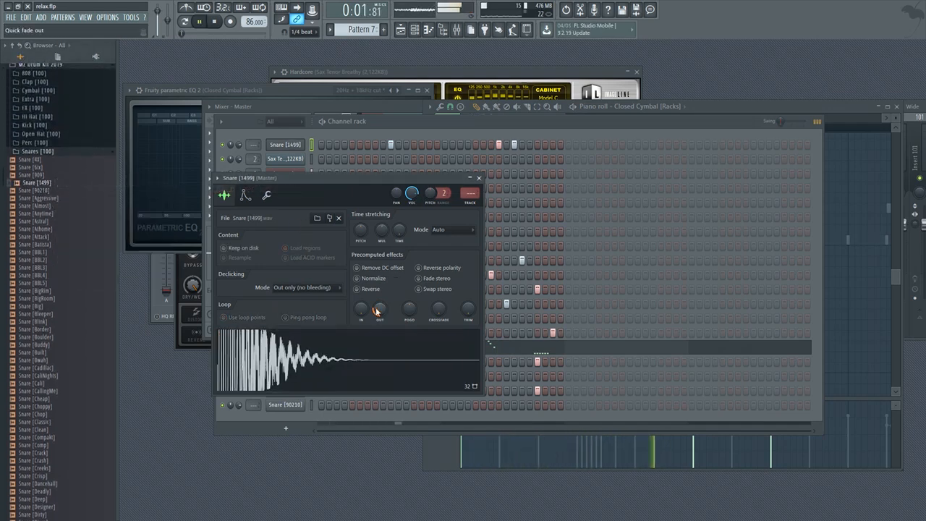
# Duplicate the Pattern 7 and Pattern 8 clips on playlist Track 7 so they repeat from bar 5.
pyautogui.click(452, 118)
pyautogui.click(401, 33)
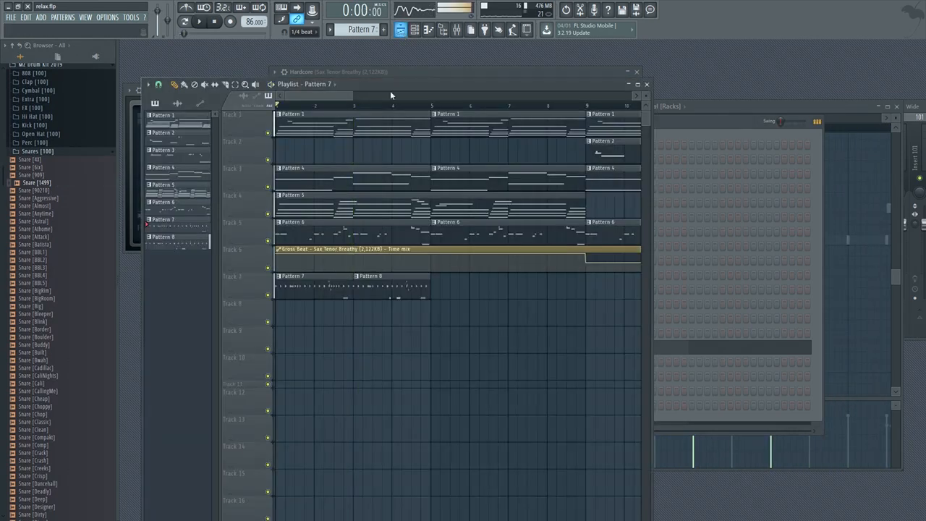
pyautogui.press('space')
pyautogui.click(410, 276)
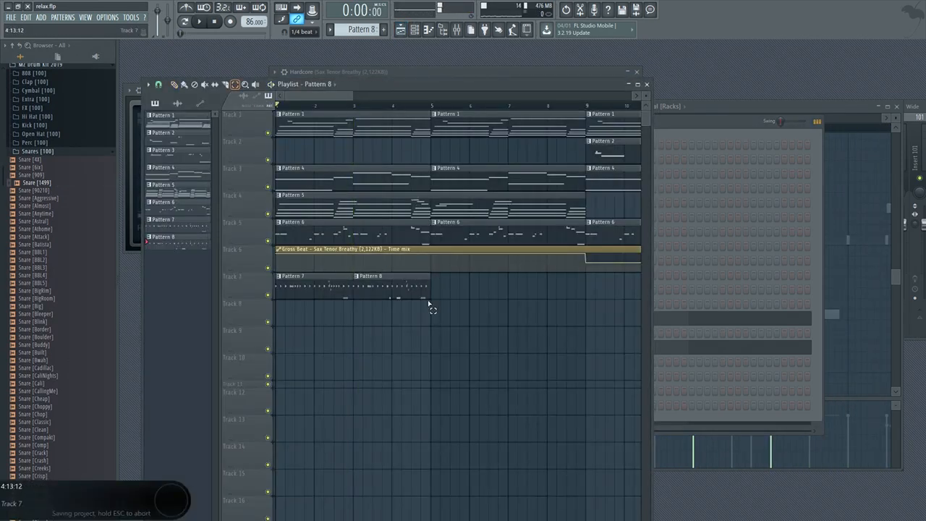
pyautogui.click(244, 299)
pyautogui.hotkey('ctrl', 'b')
pyautogui.click(173, 85)
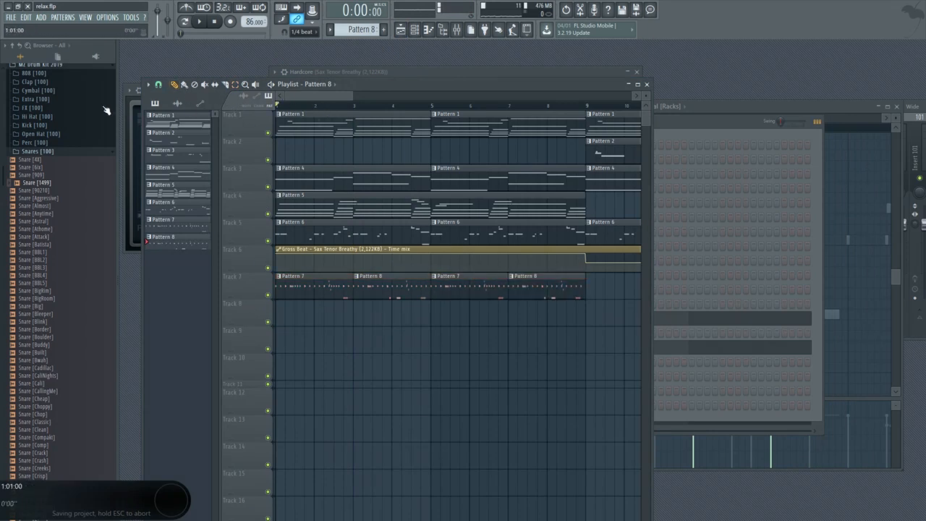
# Create Pattern 9, add Crash [Codeine] from the Cymbal folder as a new channel, and place its hit on step 1.
pyautogui.click(62, 152)
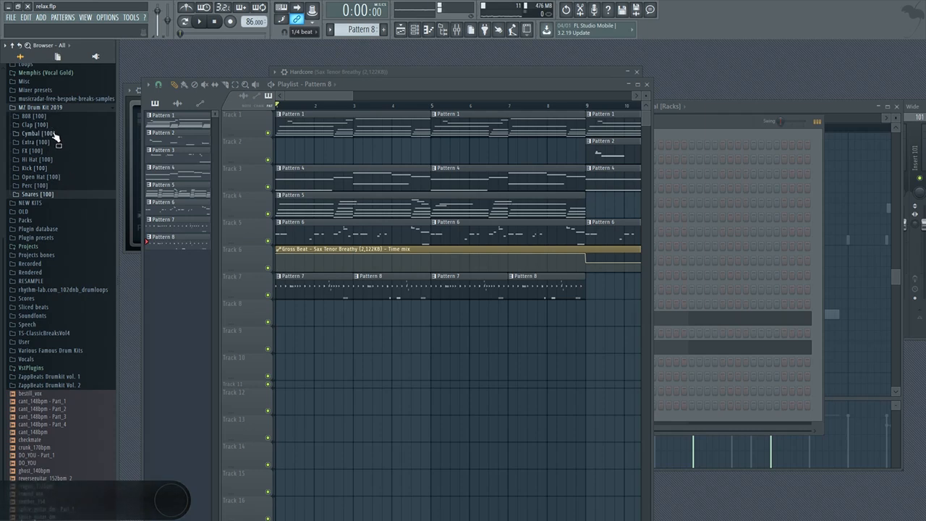
pyautogui.click(44, 133)
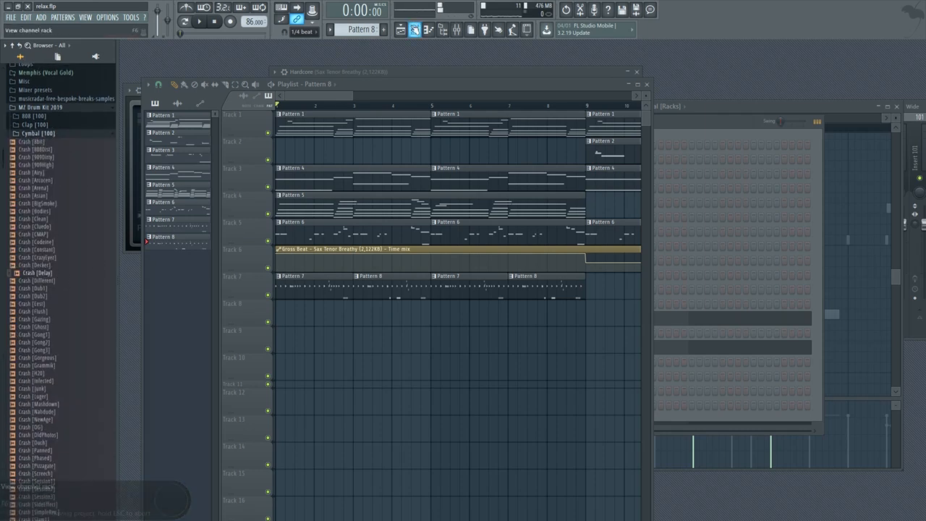
pyautogui.click(415, 29)
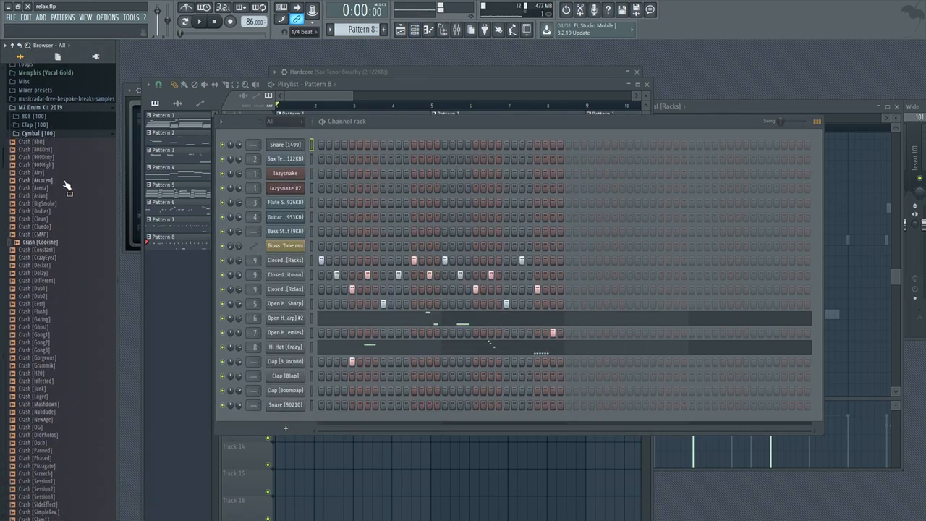
pyautogui.press('F4')
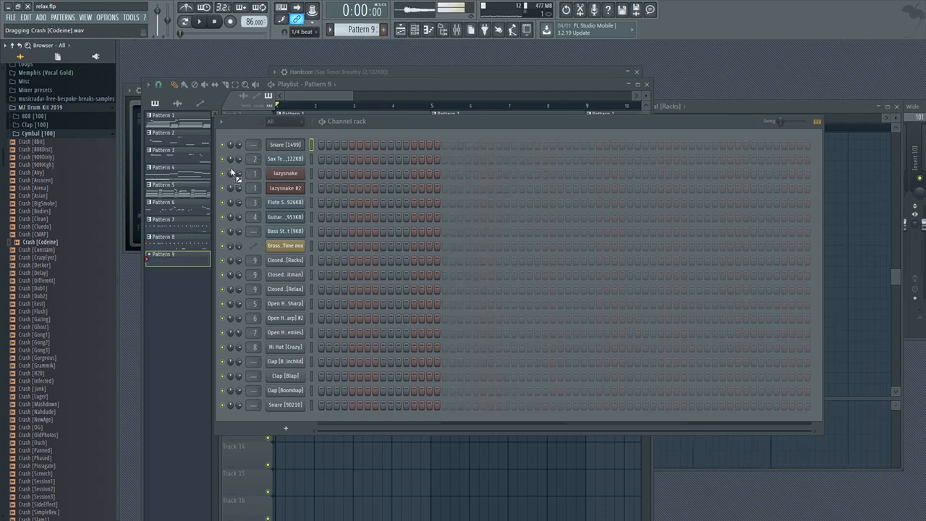
pyautogui.moveTo(230, 172); pyautogui.dragTo(262, 186)
pyautogui.click(321, 144)
# Place Pattern 9 at the start of playlist Track 8, play the song, and open the pattern's channel rack.
pyautogui.moveTo(311, 461); pyautogui.dragTo(290, 307)
pyautogui.press('space')
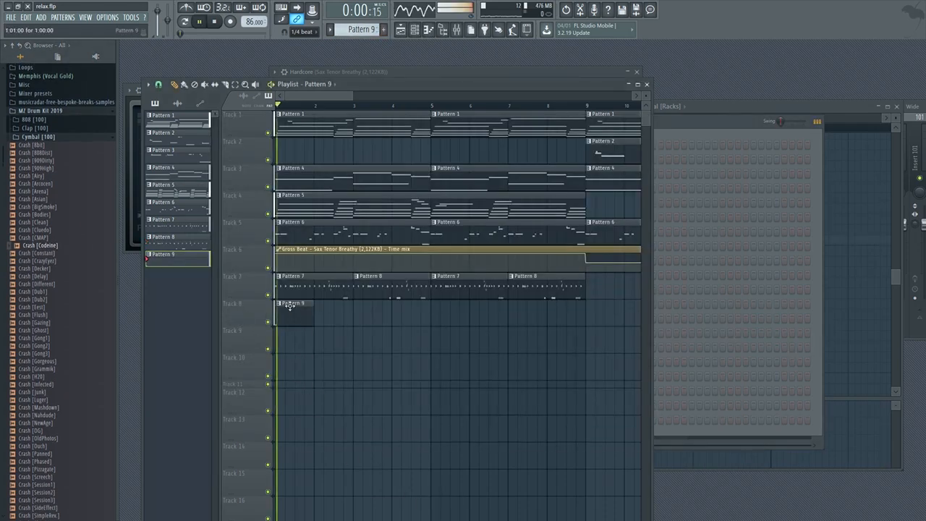
pyautogui.doubleClick(290, 307)
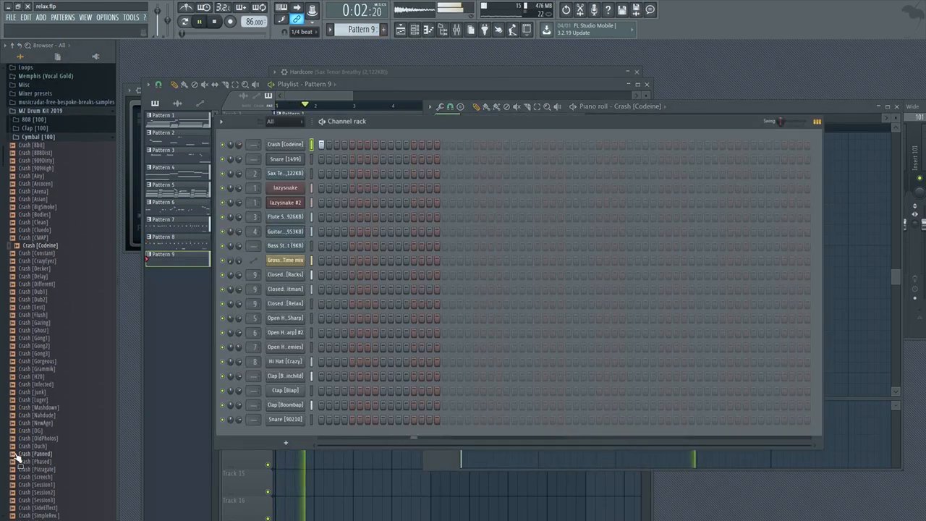
pyautogui.press('space')
# Audition the crash and ride samples in the Cymbal folder.
pyautogui.click(29, 455)
pyautogui.scroll(-3, 55, 454)
pyautogui.click(77, 421)
pyautogui.scroll(-3, 78, 414)
pyautogui.click(73, 406)
pyautogui.scroll(-1, 68, 405)
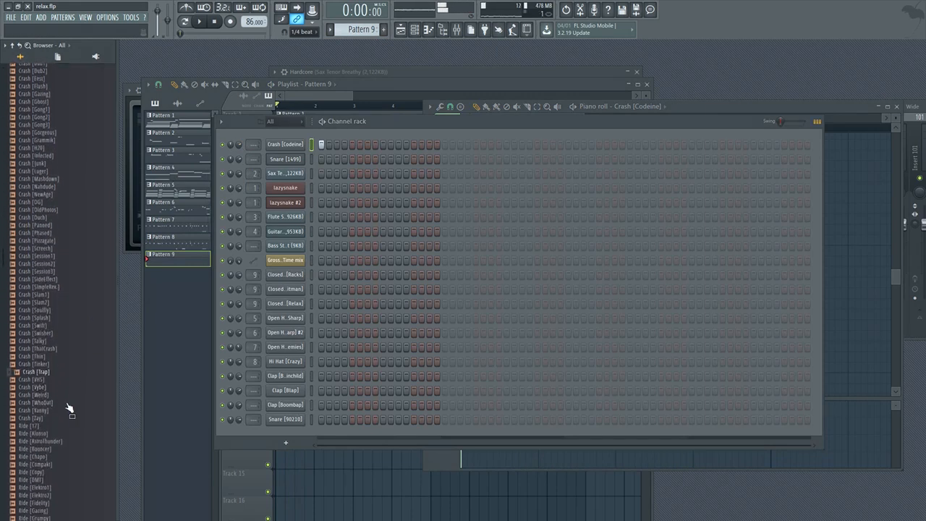
pyautogui.click(63, 396)
pyautogui.scroll(-2, 63, 427)
pyautogui.click(62, 447)
pyautogui.scroll(-4, 65, 454)
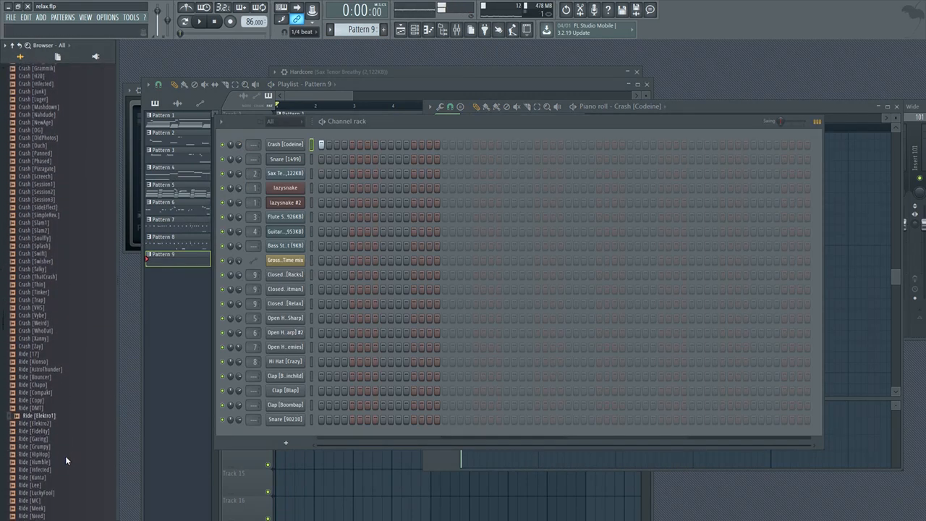
pyautogui.click(63, 371)
pyautogui.click(55, 354)
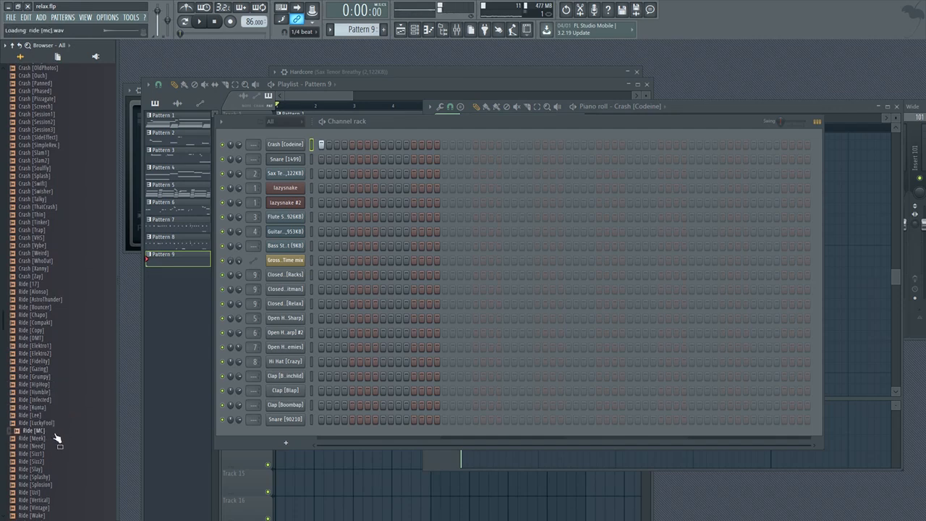
pyautogui.scroll(-1, 58, 427)
pyautogui.moveTo(50, 386); pyautogui.dragTo(31, 405)
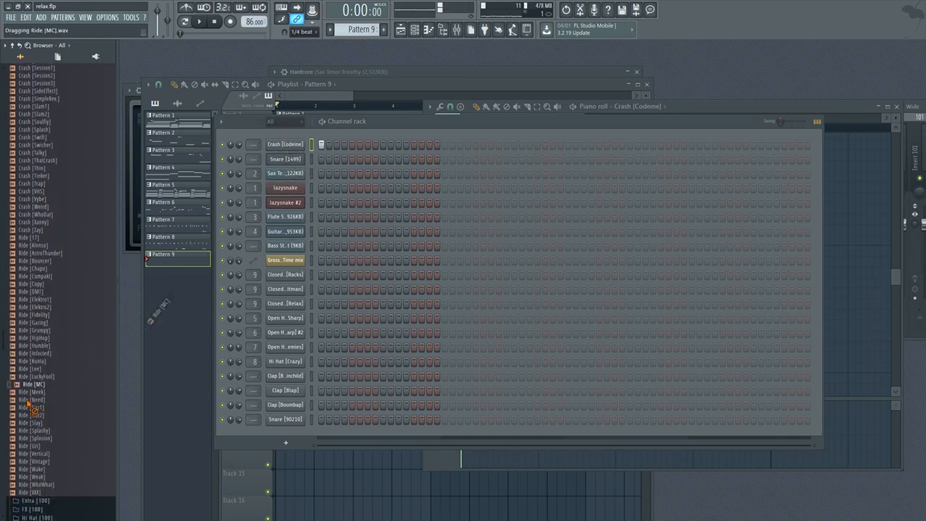
# Add Ride [Vertical] as a new first channel, lower its pitch, and set its volume to 43%.
pyautogui.click(52, 446)
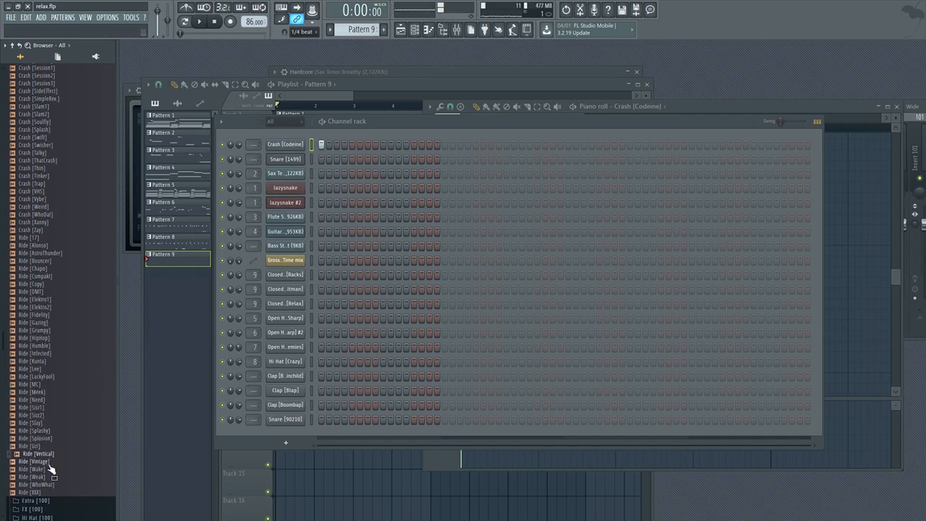
pyautogui.moveTo(305, 138); pyautogui.dragTo(292, 141)
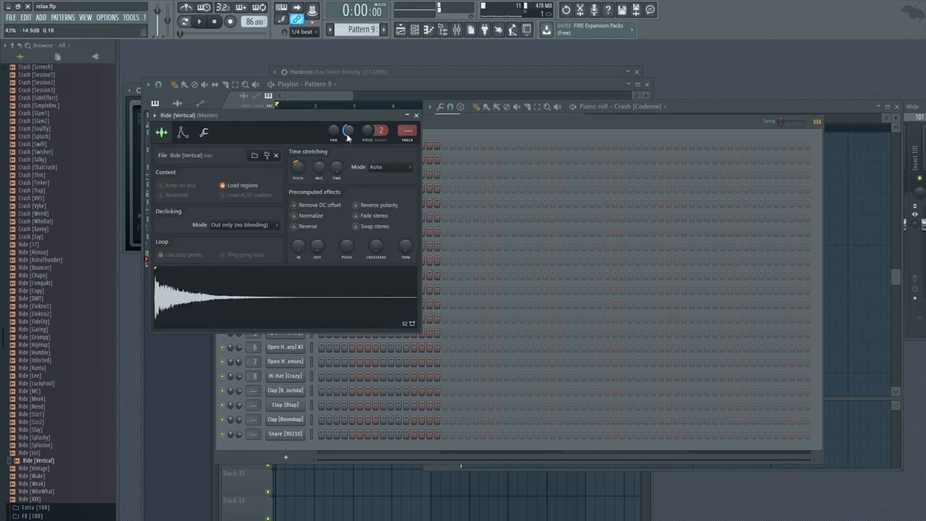
pyautogui.press('Escape')
# Place Ride [Vertical] hits on every fourth step from step 5 to step 29 in Pattern 9 while playing the song.
pyautogui.press('space')
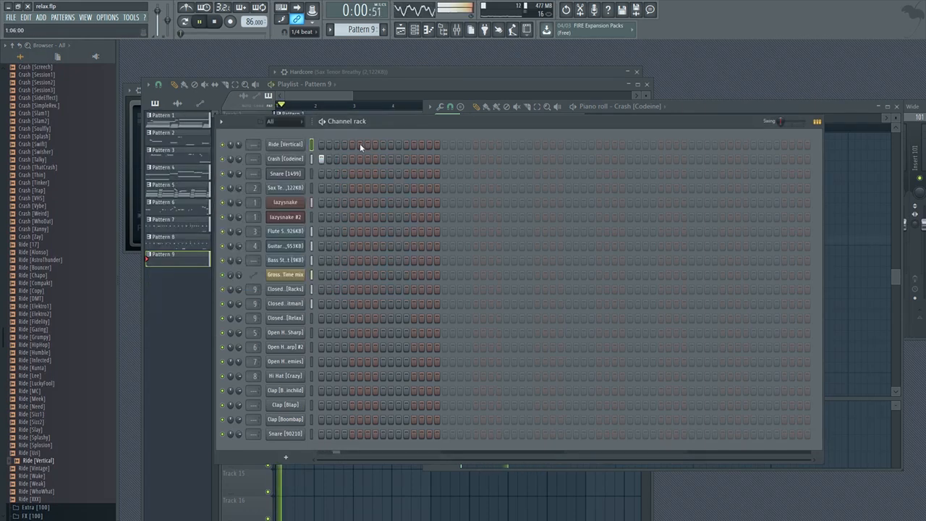
pyautogui.click(351, 145)
pyautogui.click(414, 144)
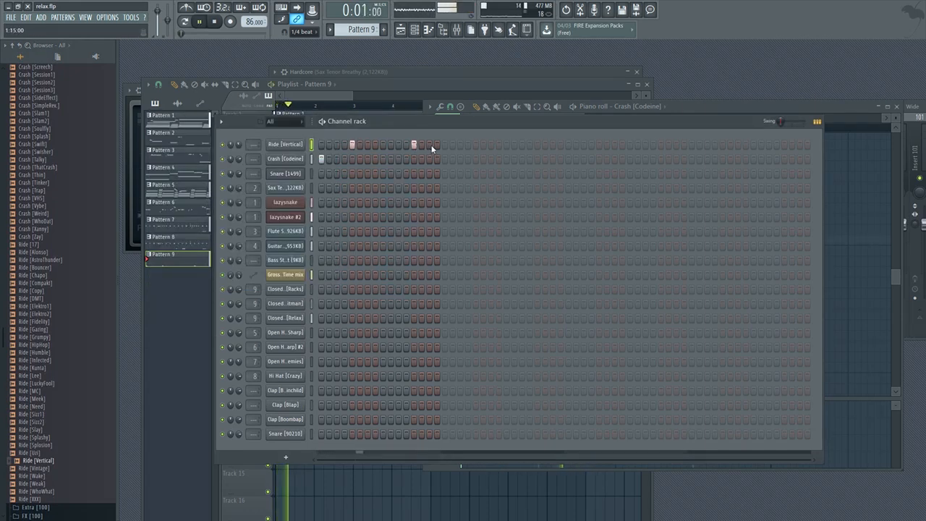
pyautogui.click(475, 144)
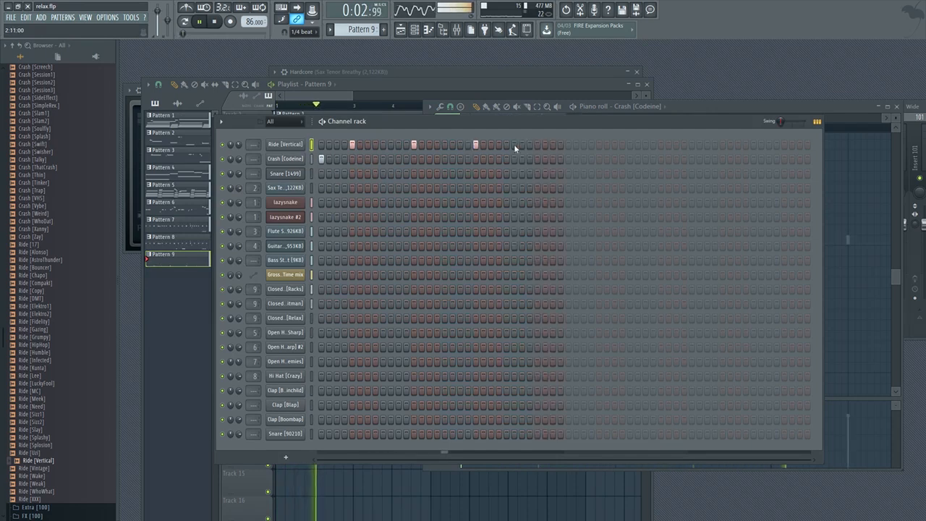
pyautogui.press('space')
pyautogui.rightClick(285, 144)
pyautogui.click(430, 179)
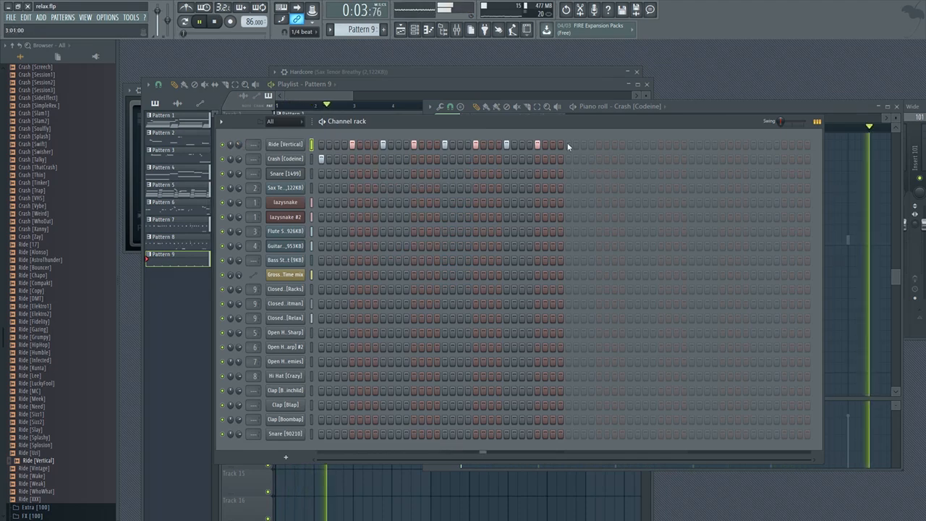
# Place a second Pattern 9 clip at bar 3 on Track 8, make it unique, and remove its Crash [Codeine] hit.
pyautogui.press('F5')
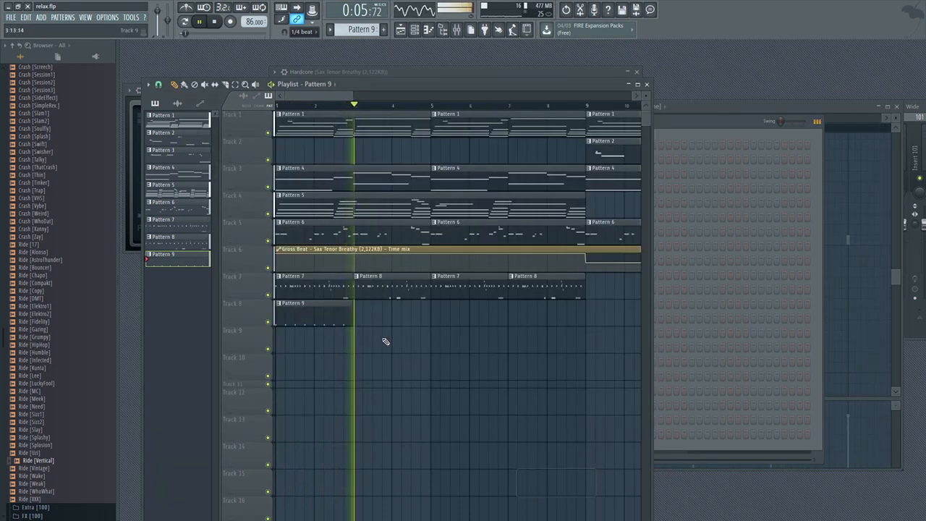
pyautogui.click(350, 314)
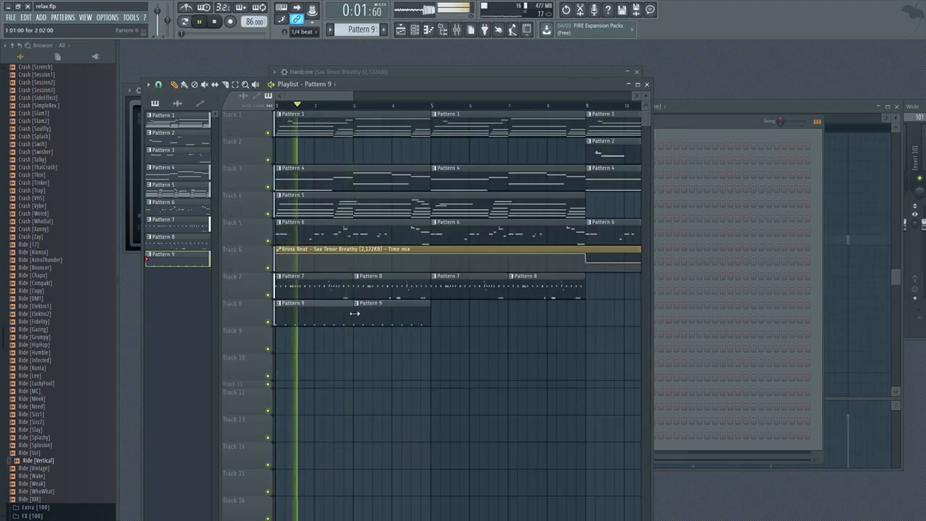
pyautogui.hotkey('ctrl', 'alt', 'z')
pyautogui.hotkey('ctrl', 'alt', 'z')
pyautogui.rightClick(355, 308)
pyautogui.click(389, 331)
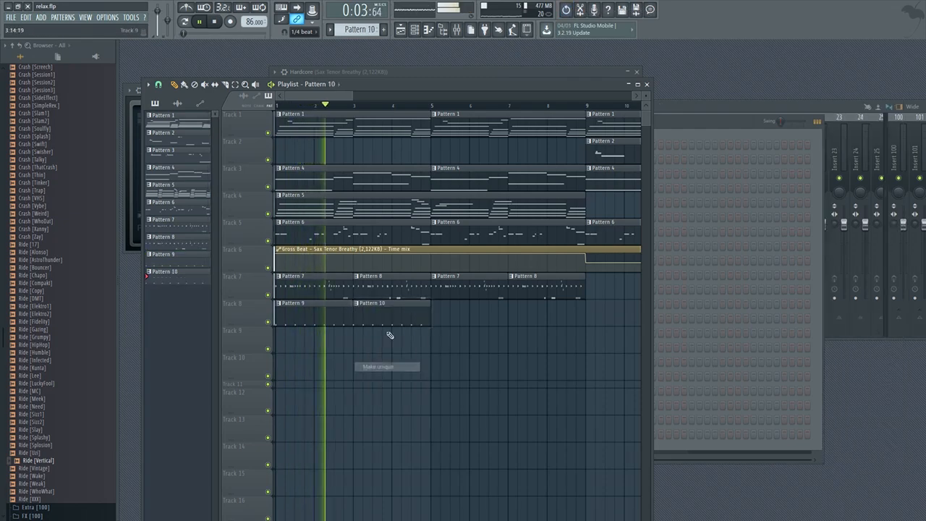
pyautogui.press('F6')
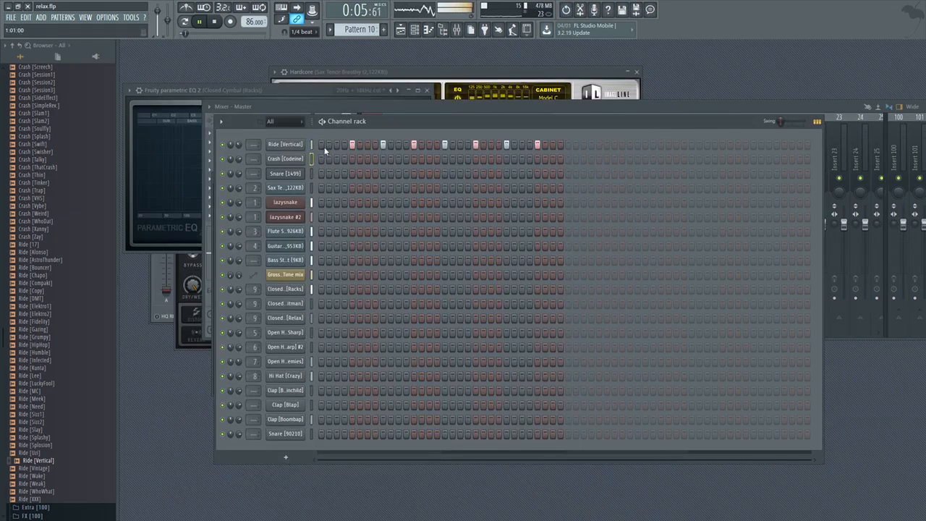
# Repeat Pattern 9 at bar 5 and Pattern 10 at bar 7 on Track 8, stop playback, and save the project.
pyautogui.click(400, 29)
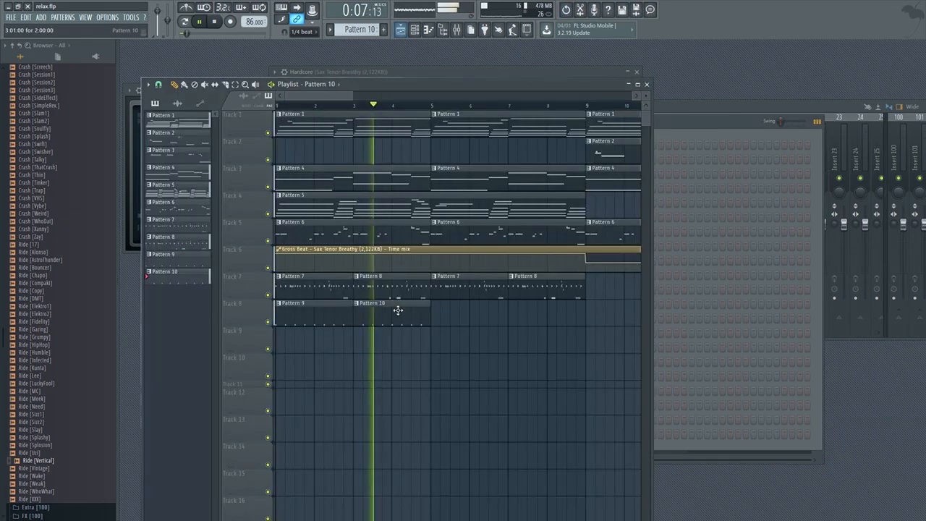
pyautogui.click(432, 323)
pyautogui.press('space')
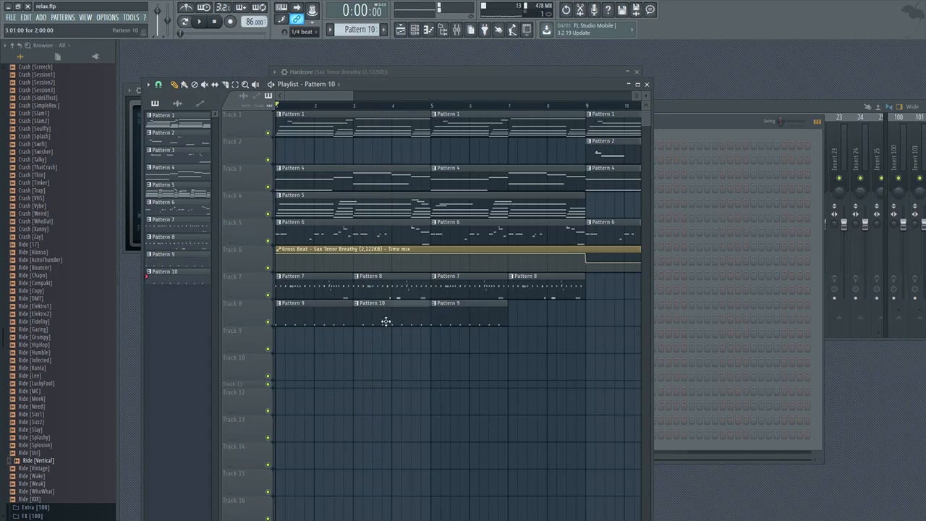
pyautogui.hotkey('ctrl', 's')
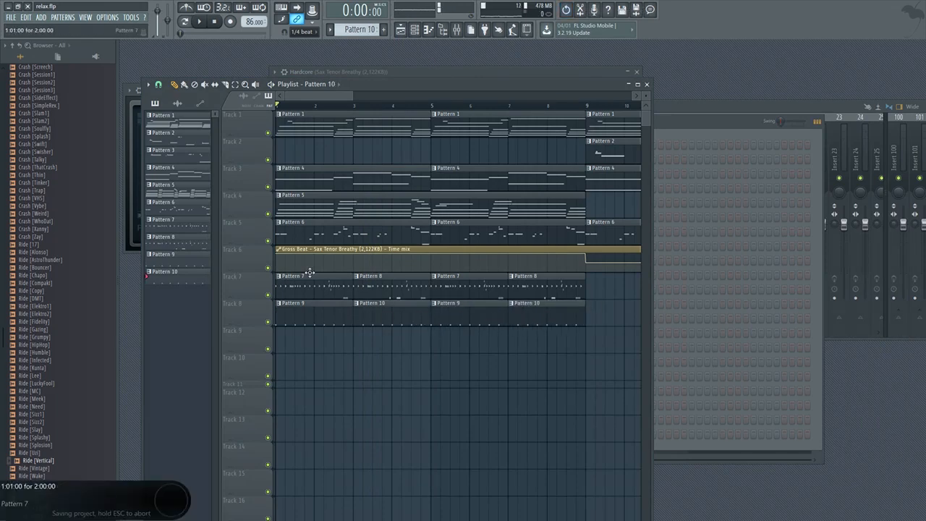
# Copy the Snare [1499] hits and the hits of the three Clap channels from Pattern 7 into Pattern 8, and save the project.
pyautogui.doubleClick(332, 290)
pyautogui.press('F7')
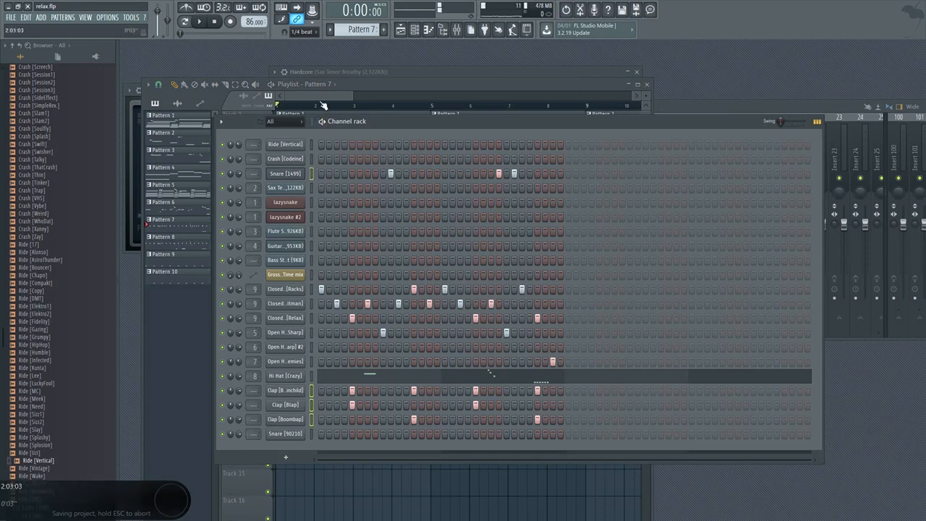
pyautogui.press('F6')
pyautogui.doubleClick(363, 294)
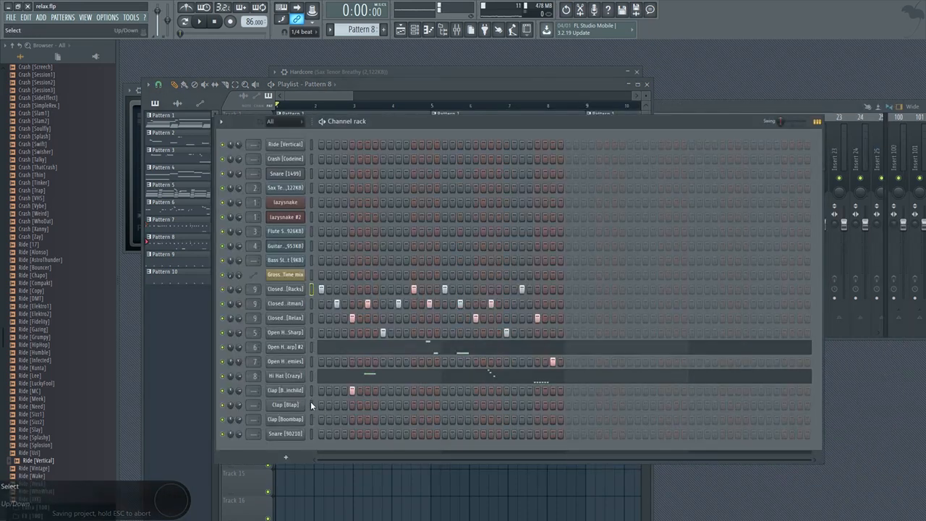
pyautogui.moveTo(310, 397); pyautogui.dragTo(310, 419)
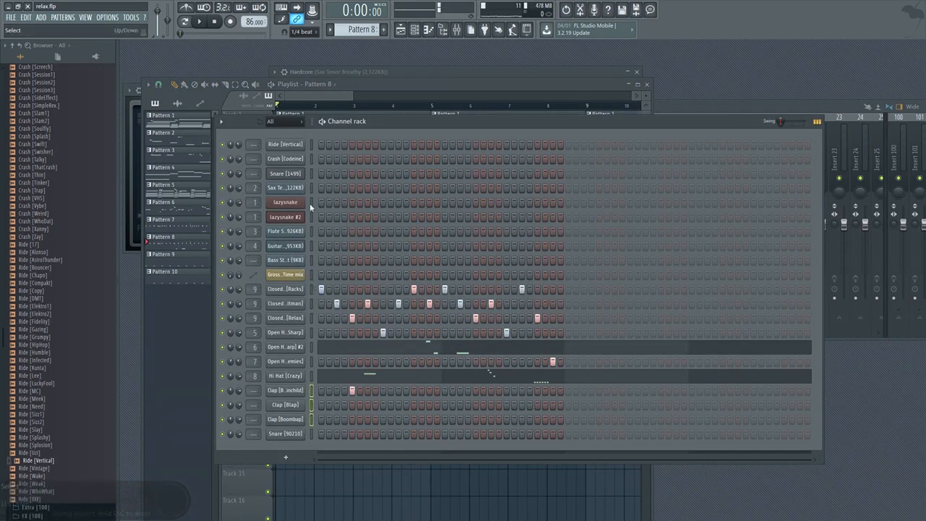
pyautogui.keyDown('ctrl'); pyautogui.click(311, 173); pyautogui.keyUp('ctrl')
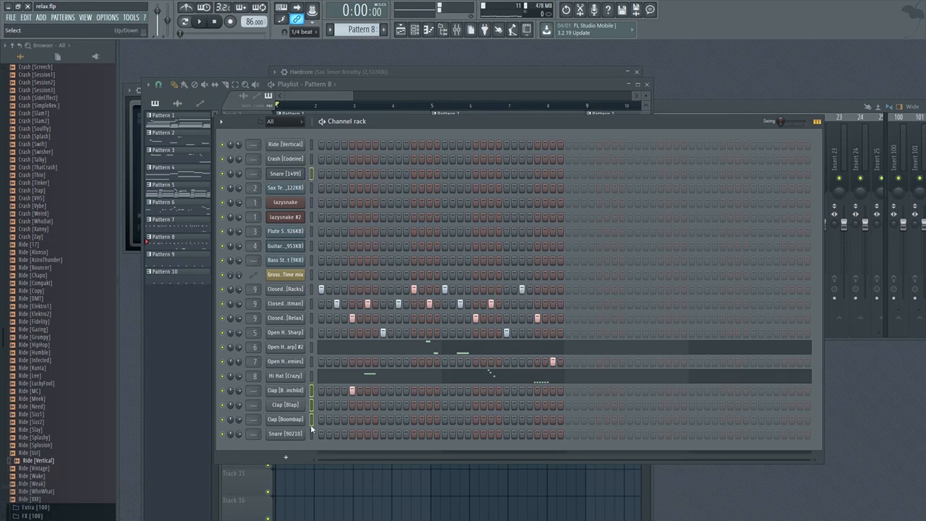
pyautogui.hotkey('ctrl', 's')
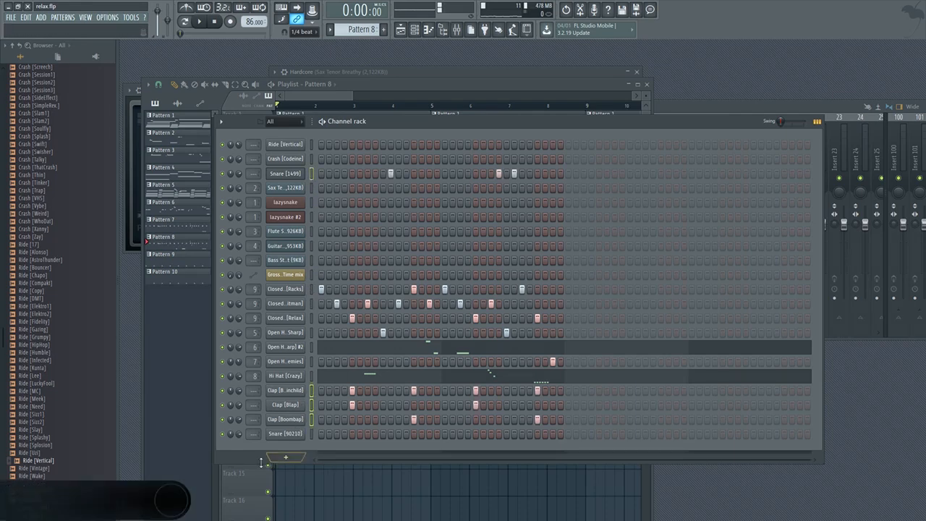
# Play the song from the playlist to check the arrangement with the updated Pattern 8.
pyautogui.rightClick(288, 479)
pyautogui.press('space')
pyautogui.scroll(-4, 441, 257)
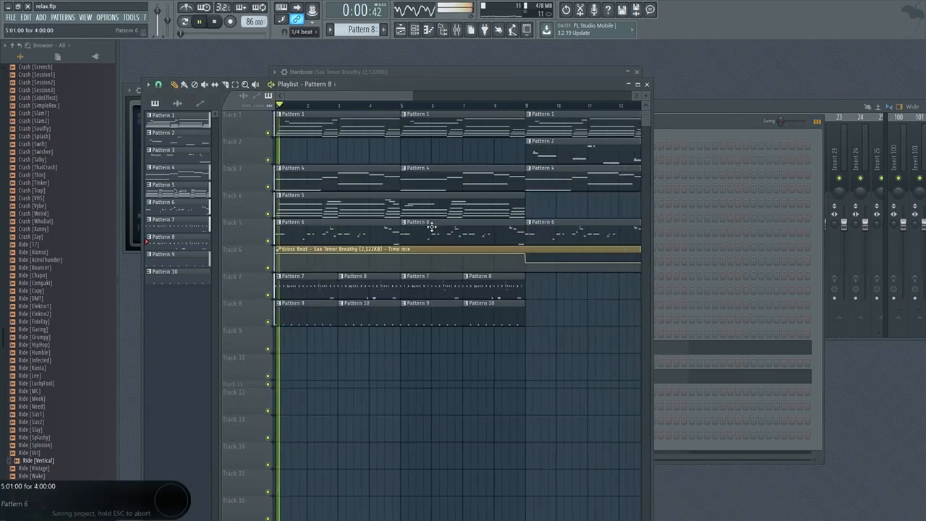
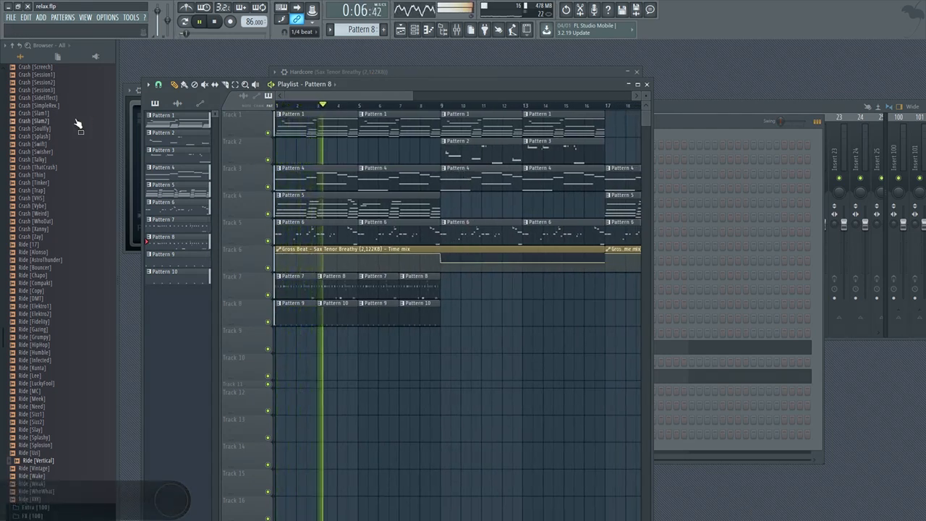
# Stop playback, open the Kick folder of MZ Drum Kit 2019, and create Pattern 11 with its channel rack showing.
pyautogui.scroll(15, 61, 188)
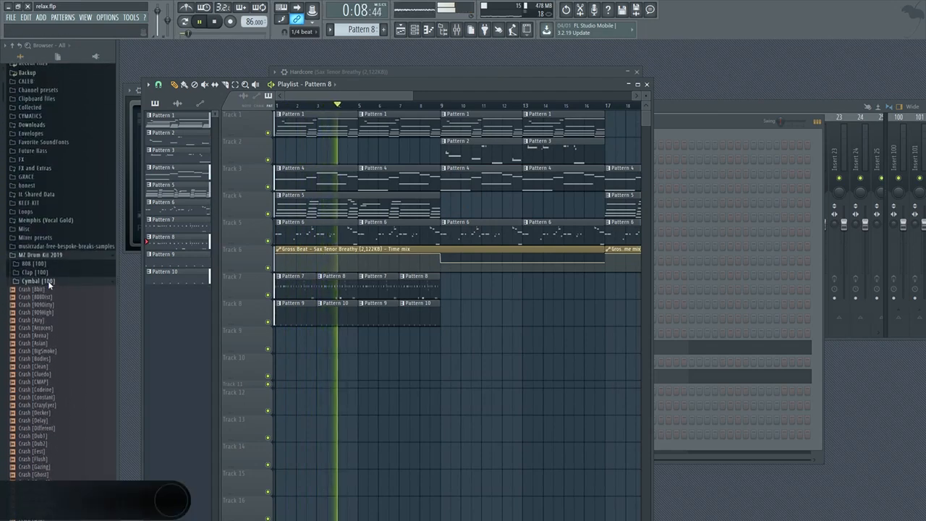
pyautogui.click(36, 254)
pyautogui.press('space')
pyautogui.click(37, 287)
pyautogui.hotkey('ctrl', 's')
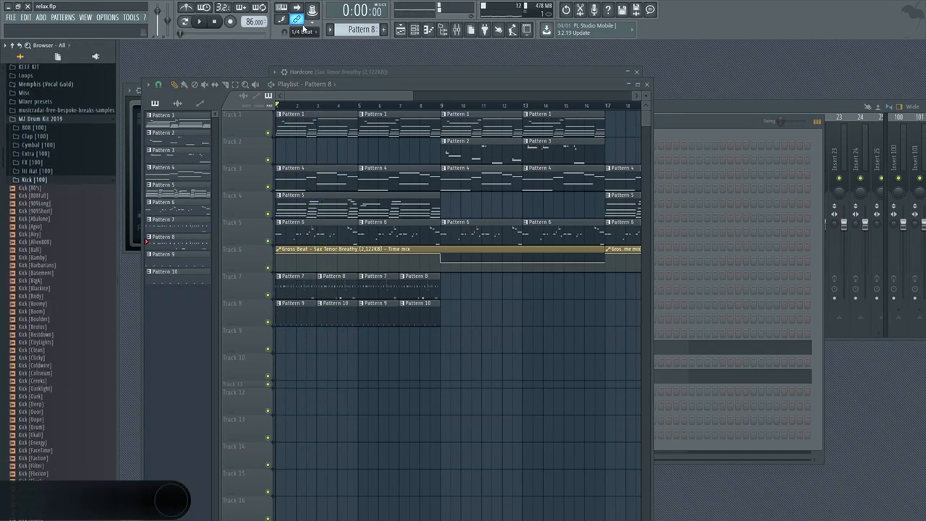
pyautogui.click(383, 29)
pyautogui.click(414, 29)
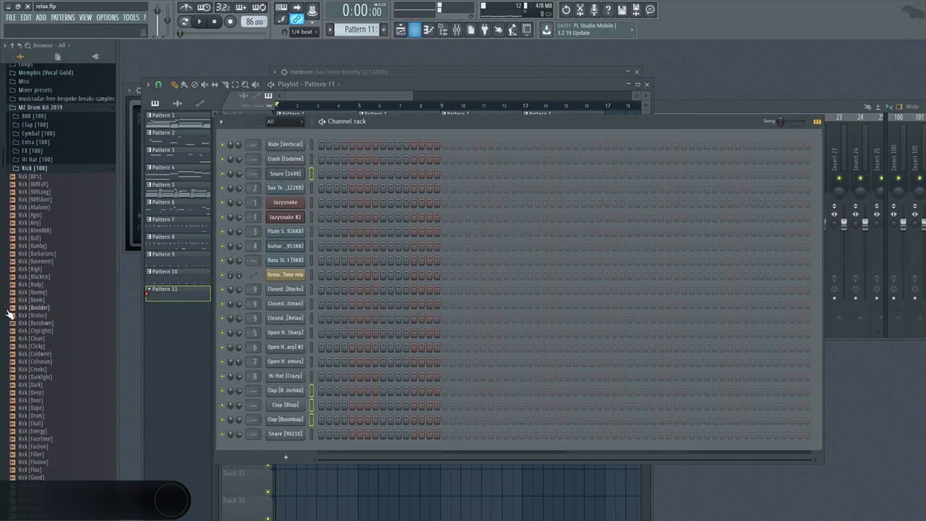
# Add Kick [Jury] as a new first channel and slightly raise its precomputed fade-out.
pyautogui.scroll(-15, 51, 303)
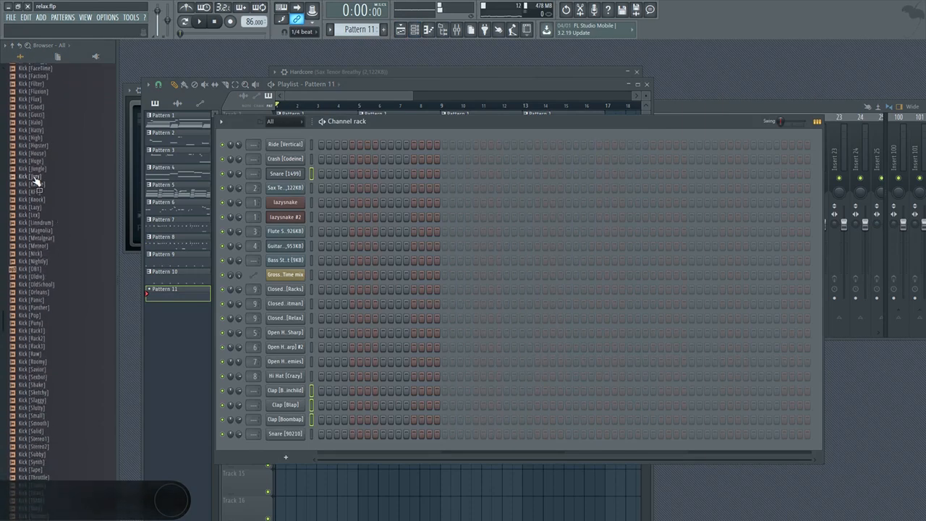
pyautogui.moveTo(35, 178); pyautogui.dragTo(289, 155)
pyautogui.click(285, 158)
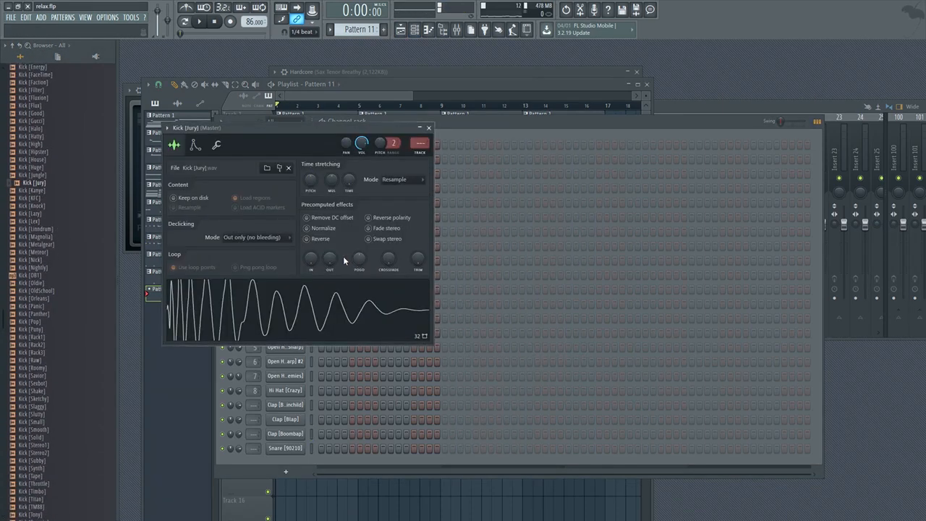
pyautogui.moveTo(330, 258); pyautogui.dragTo(330, 253)
# Audition other kick samples in the MZ Drum Kit 2019 Kick folder, including Kick [Knock], Kick [FaceTime] and Kick [Boom].
pyautogui.press('Down')
pyautogui.press('Down')
pyautogui.press('Down')
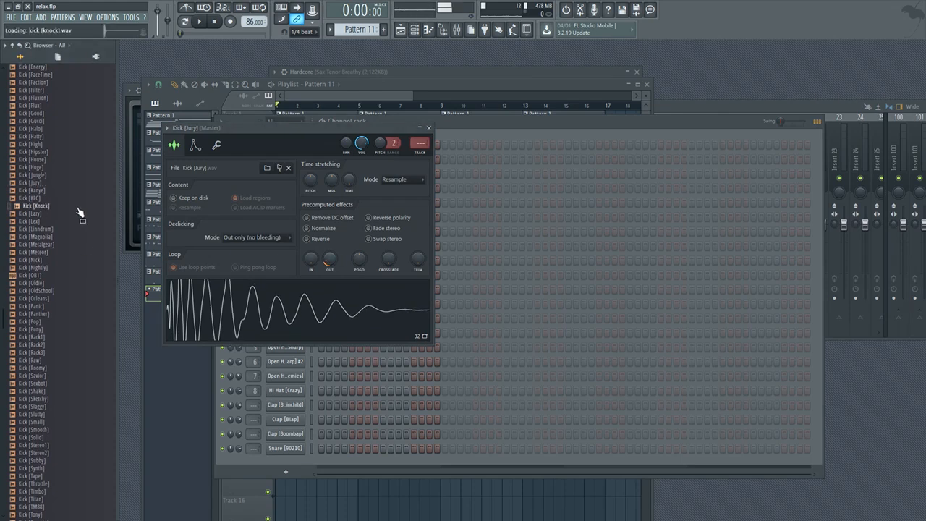
pyautogui.scroll(3, 44, 181)
pyautogui.click(41, 122)
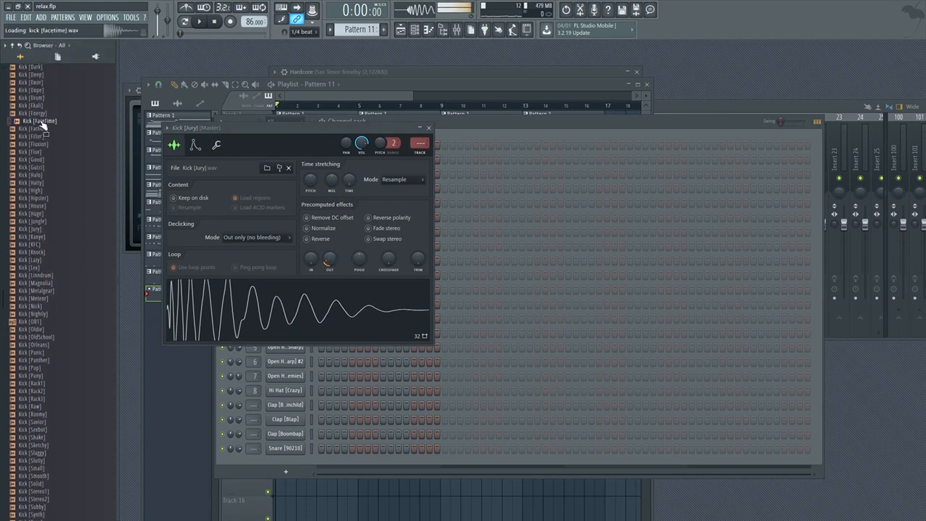
pyautogui.scroll(10, 44, 137)
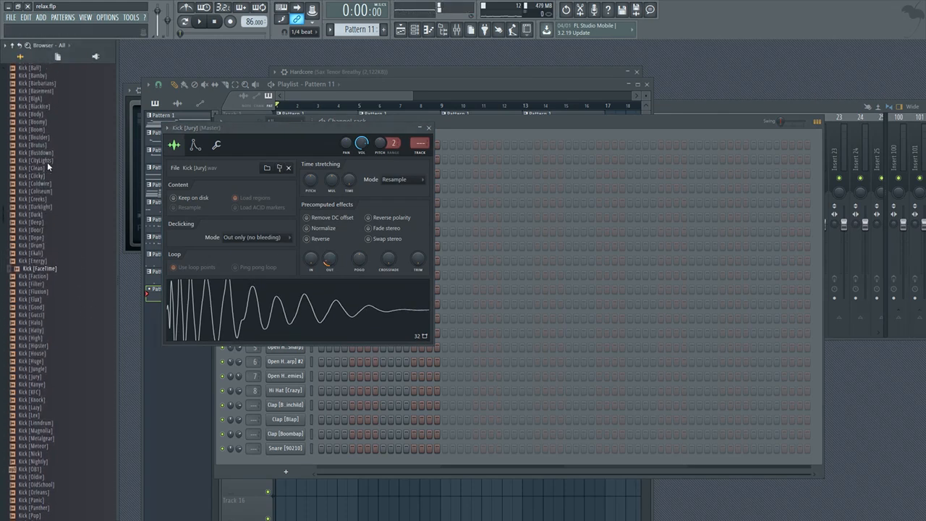
pyautogui.click(48, 163)
pyautogui.scroll(8, 47, 168)
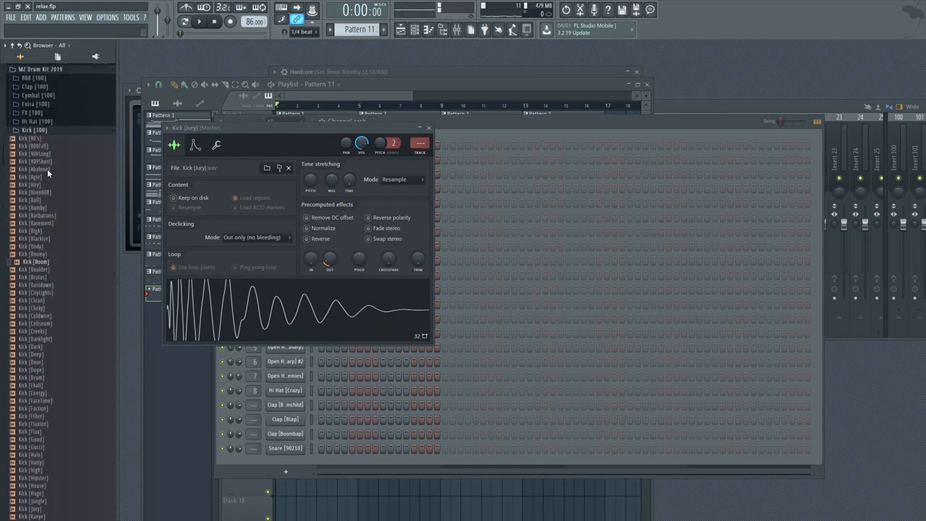
pyautogui.click(46, 172)
# Look through the ZappBeats Drumkit vol. 1 Kicks folder for an alternative kick sample.
pyautogui.click(42, 104)
pyautogui.click(45, 187)
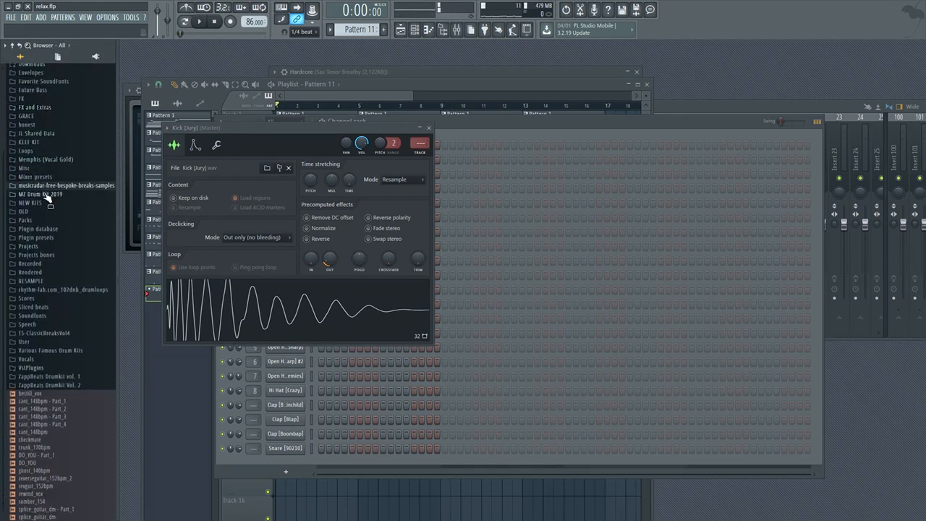
pyautogui.click(46, 385)
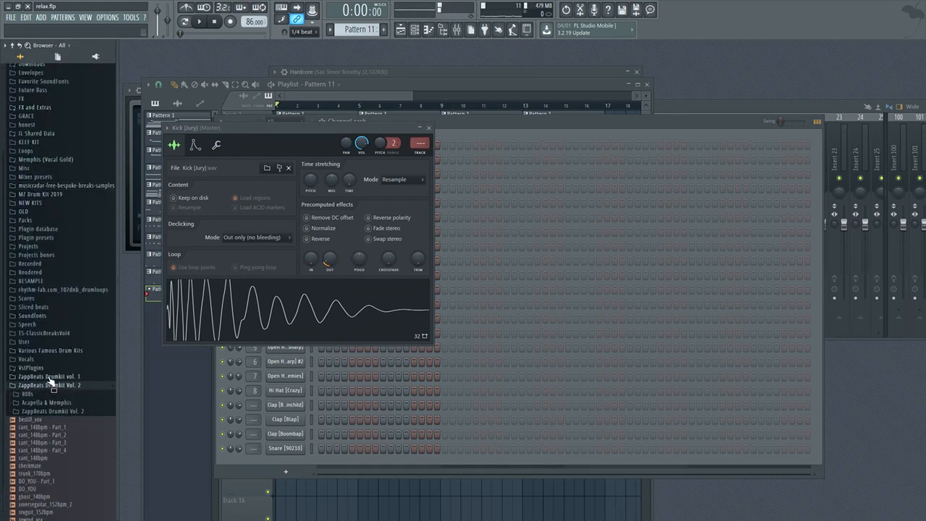
pyautogui.click(48, 377)
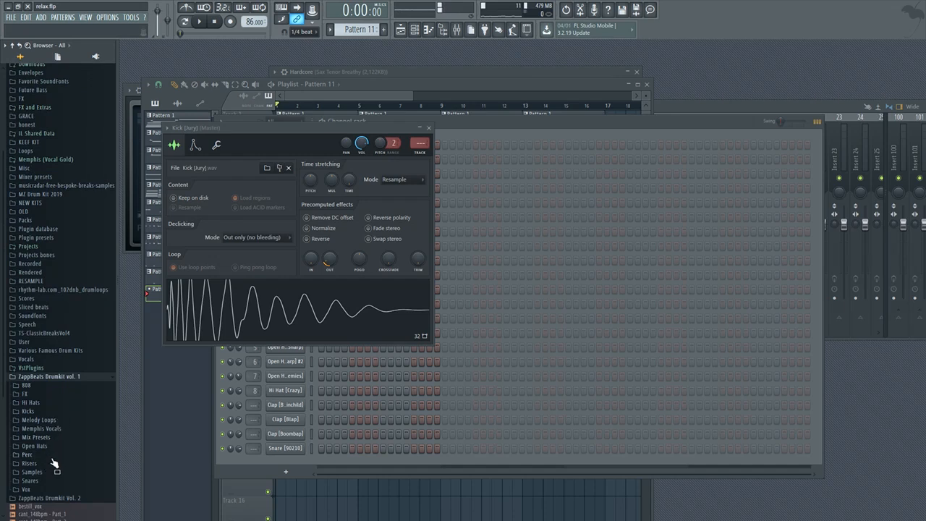
pyautogui.scroll(-2, 63, 430)
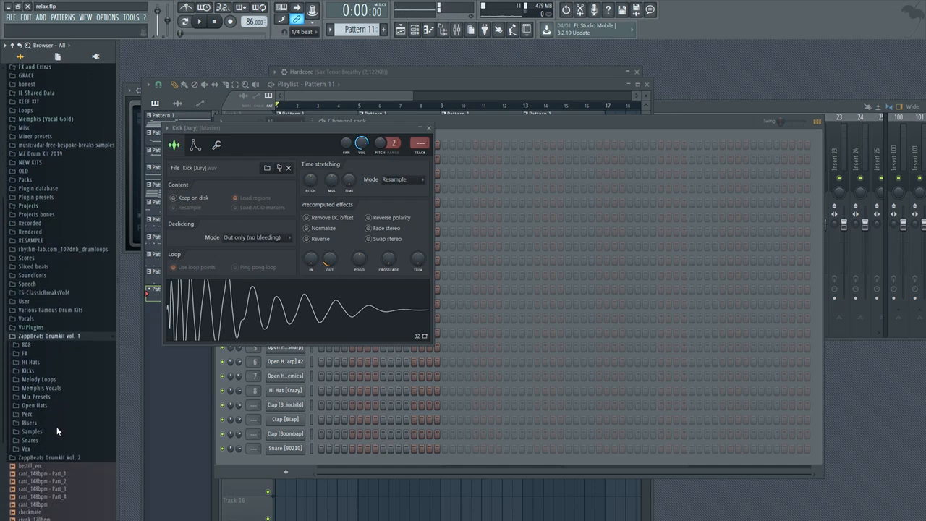
pyautogui.click(64, 374)
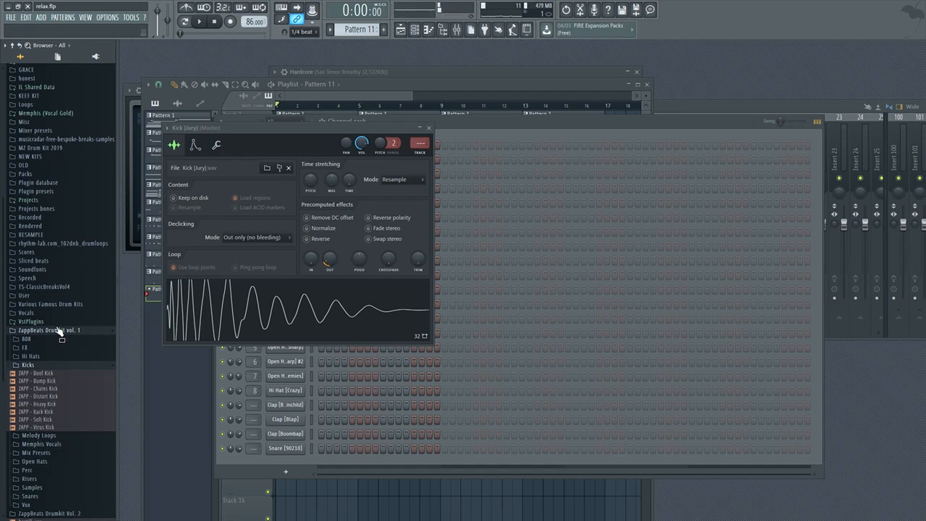
# Open the Kicks folder of ZappBeats Drumkit Vol. 2 and add ZAPP.2 - Bare Kick as a new first channel.
pyautogui.click(59, 331)
pyautogui.click(50, 387)
pyautogui.click(60, 412)
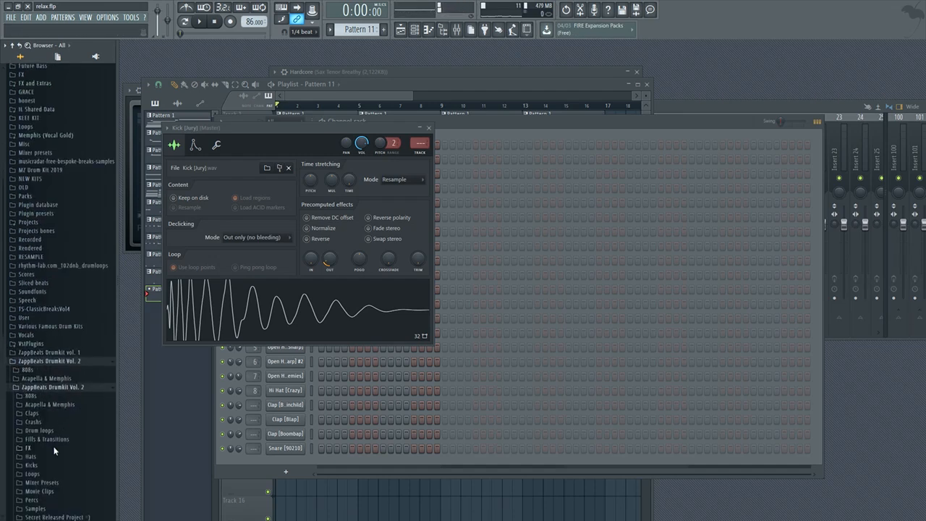
pyautogui.click(56, 465)
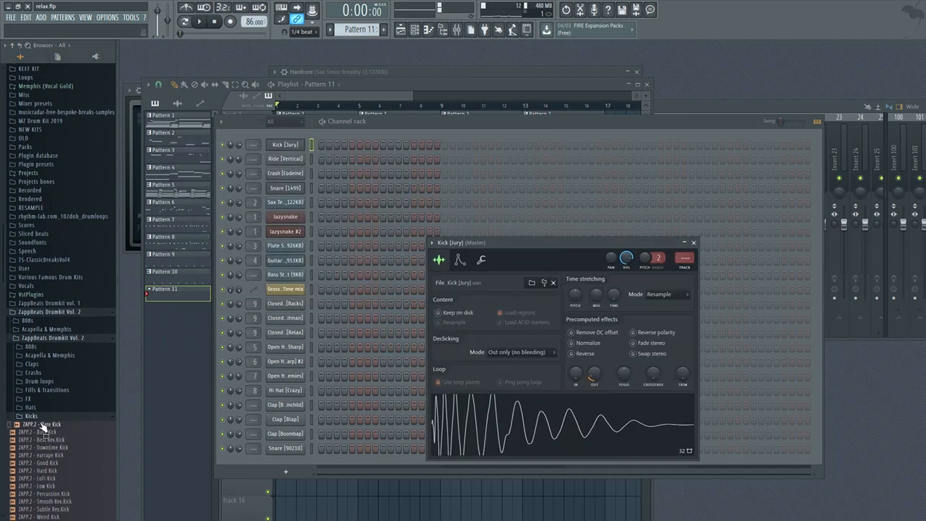
pyautogui.moveTo(314, 126); pyautogui.dragTo(311, 137)
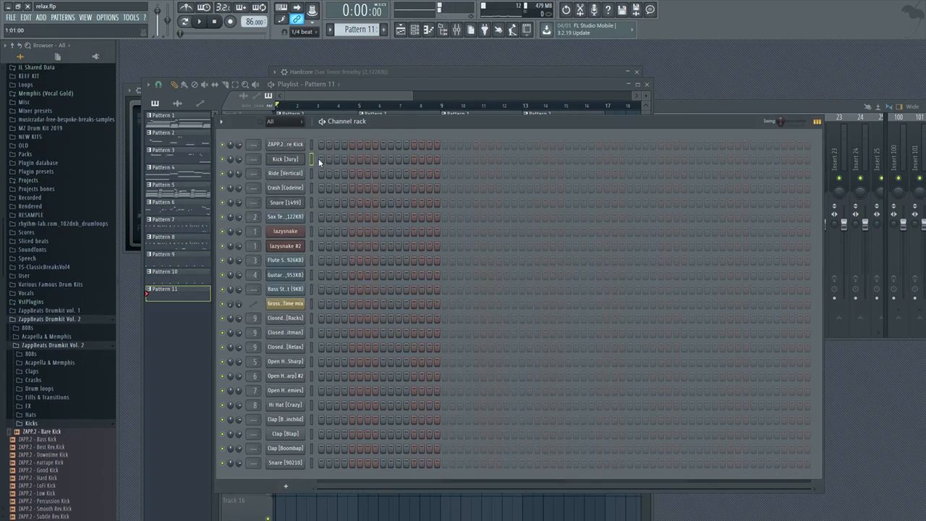
# Place a Pattern 11 clip at bar 1 on Track 9 and route Kick [Jury] to mixer insert 10.
pyautogui.click(356, 512)
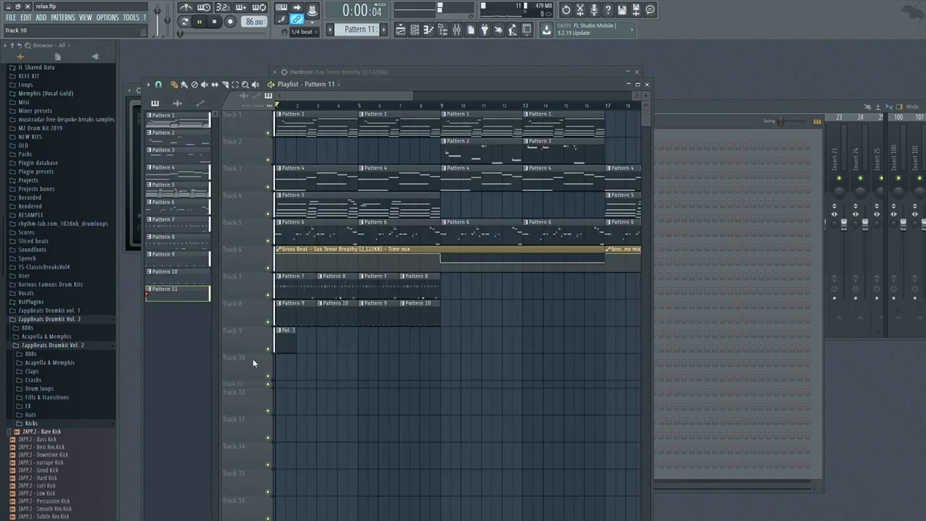
pyautogui.press('F5')
pyautogui.click(457, 29)
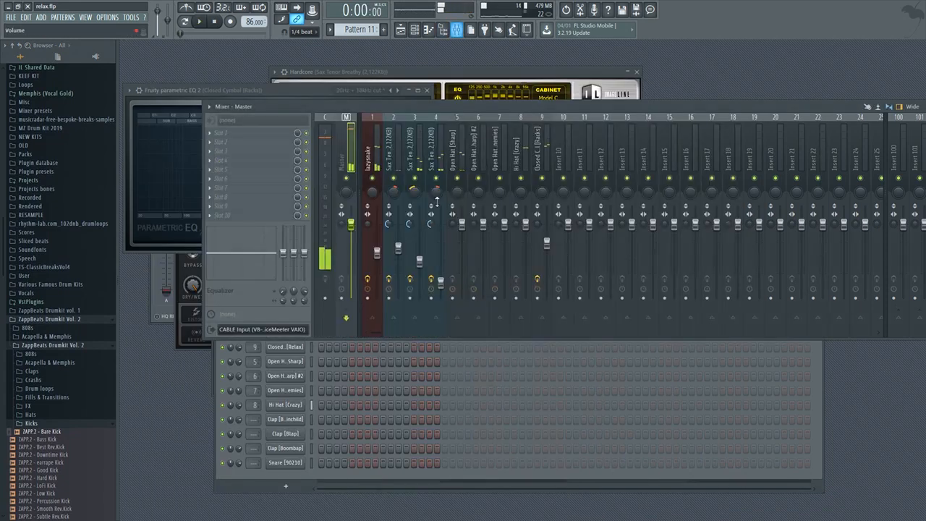
pyautogui.click(563, 139)
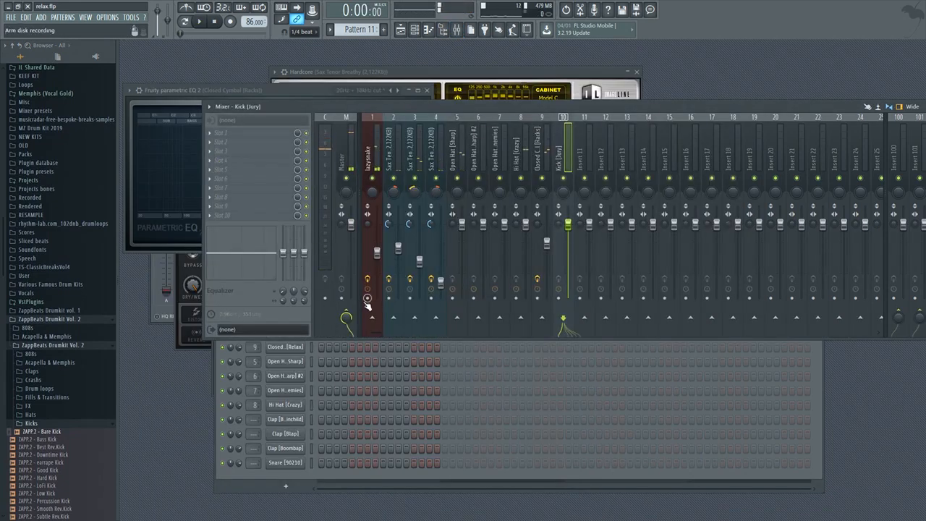
# Play the song to check Kick [Jury] in the mixer and channel rack, and stop playback.
pyautogui.press('space')
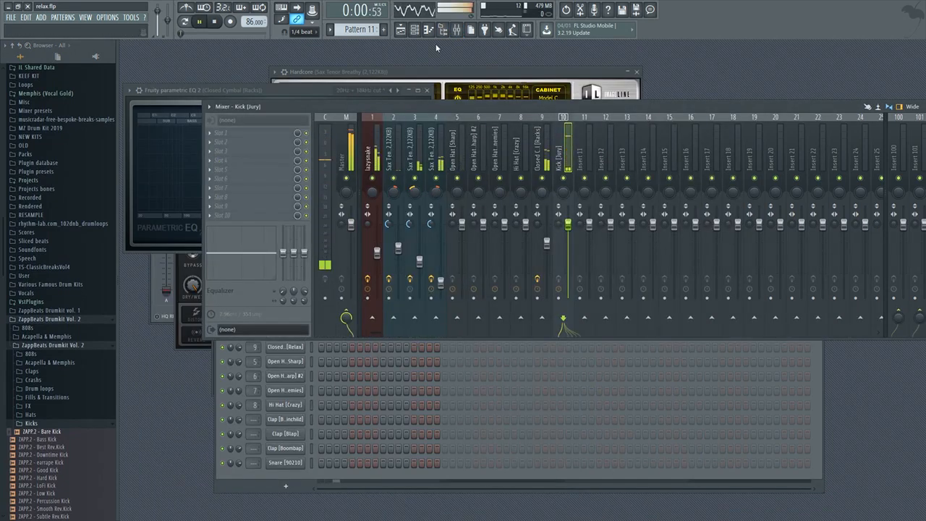
pyautogui.press('F9')
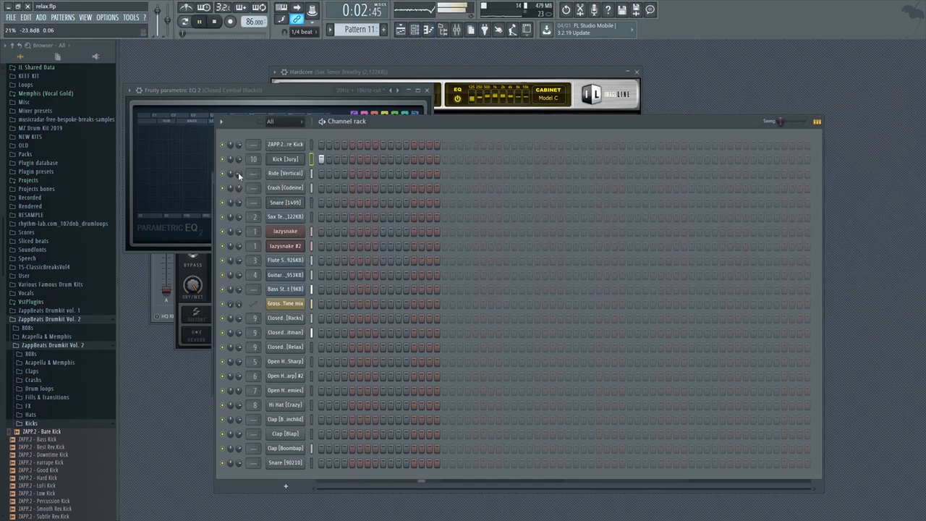
pyautogui.press('space')
pyautogui.click(456, 29)
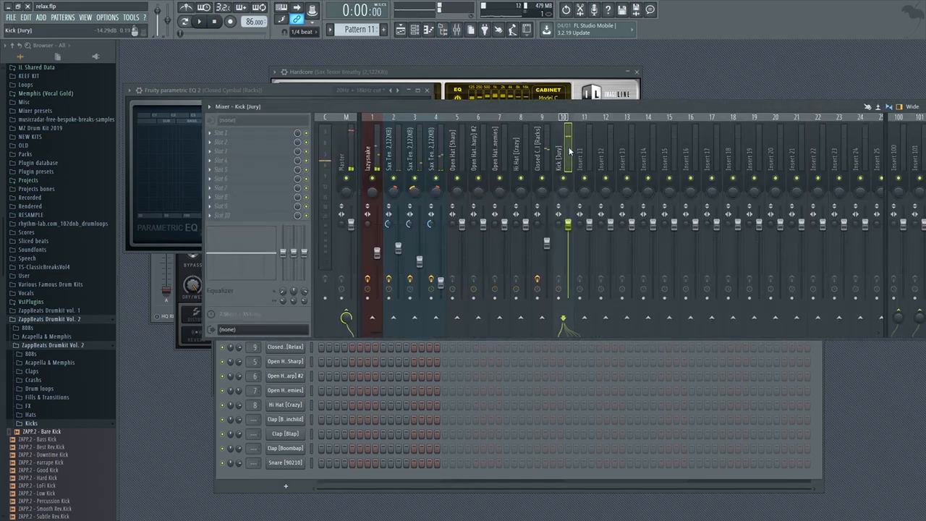
# Select the Bass Street channel and route it to mixer insert 11.
pyautogui.press('F9')
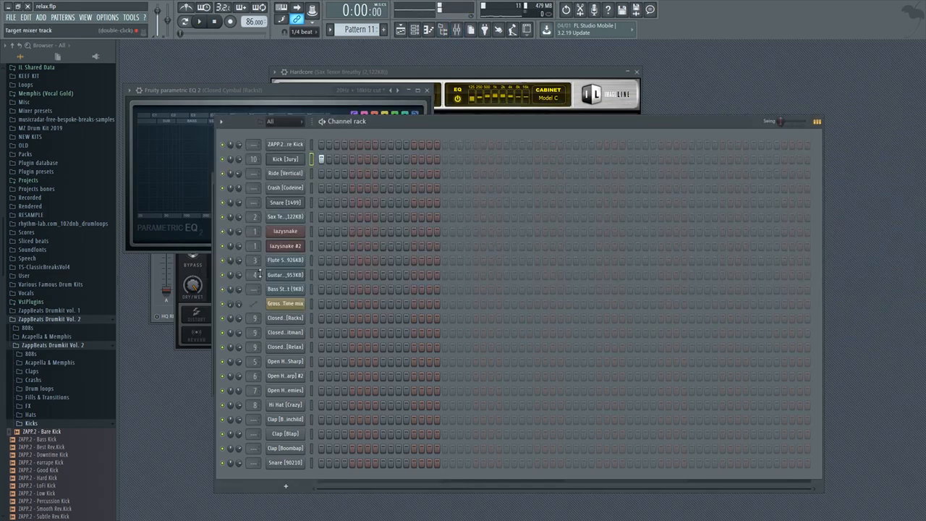
pyautogui.click(308, 288)
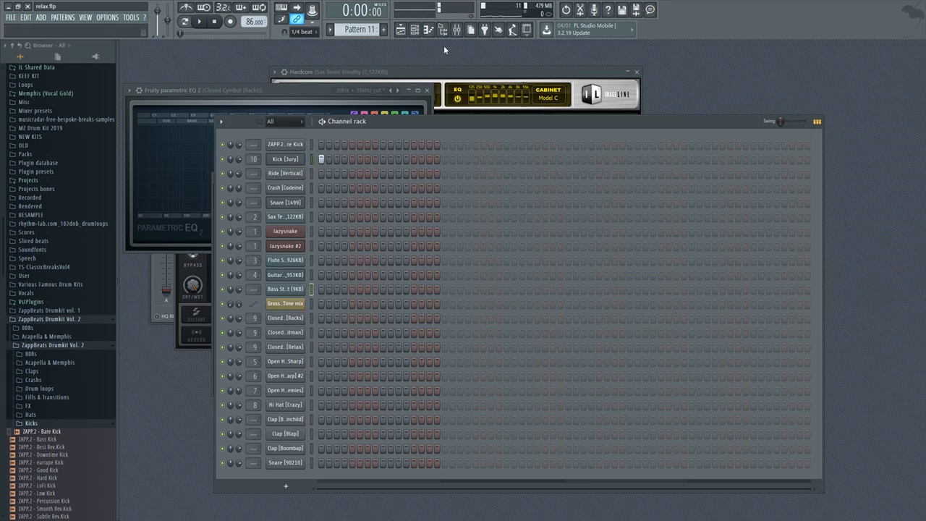
pyautogui.press('F9')
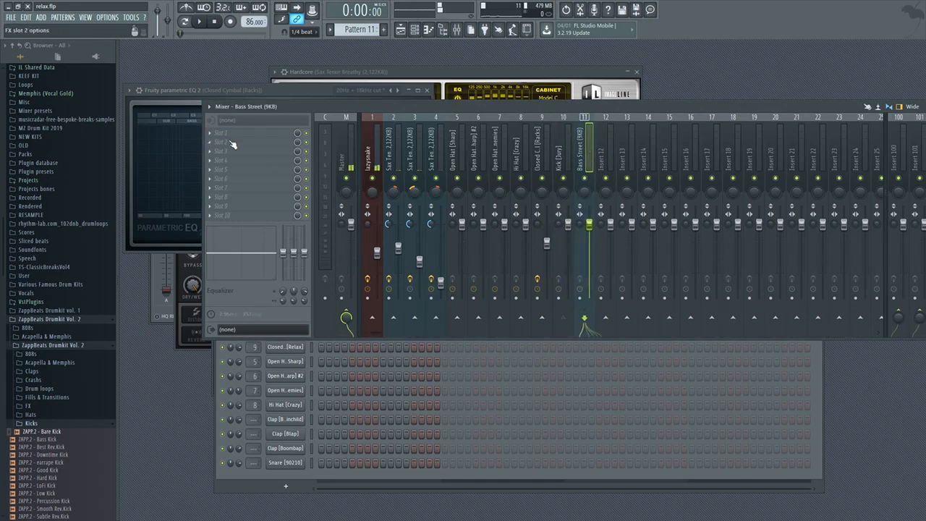
# Add Fruity Limiter in slot 2 of the Bass Street insert and load its Kick preset in compressor mode.
pyautogui.click(232, 144)
pyautogui.click(359, 296)
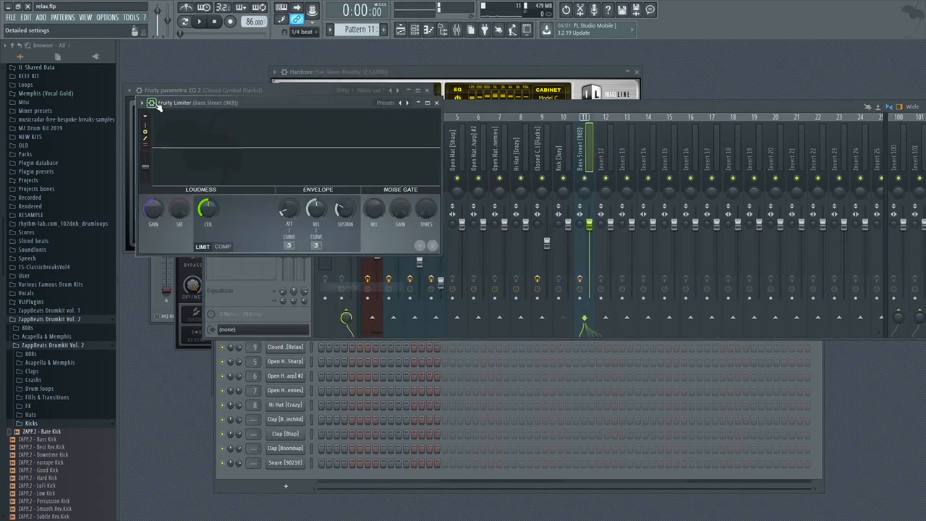
pyautogui.click(157, 105)
pyautogui.moveTo(174, 124)
pyautogui.click(293, 246)
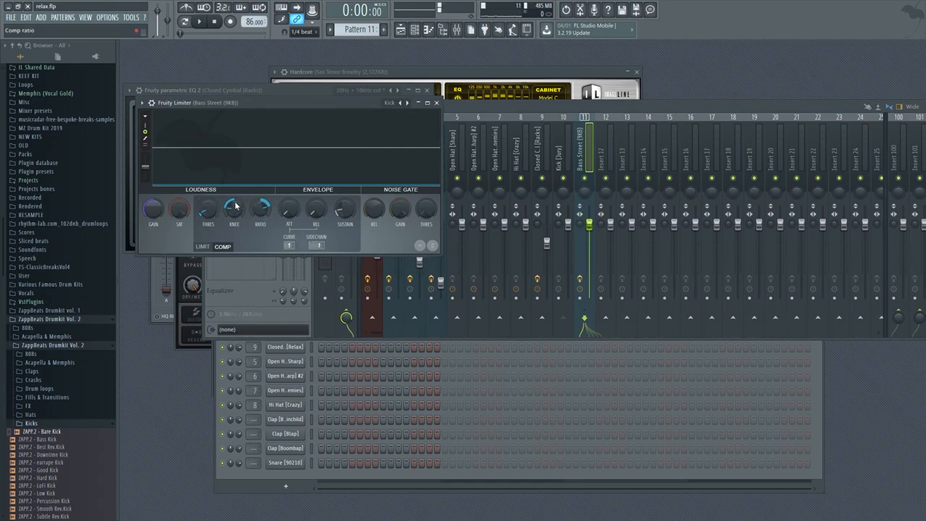
# Raise the Kick [Jury] mixer insert's fader to its maximum while playing the song.
pyautogui.moveTo(340, 96); pyautogui.dragTo(371, 113)
pyautogui.click(568, 160)
pyautogui.press('space')
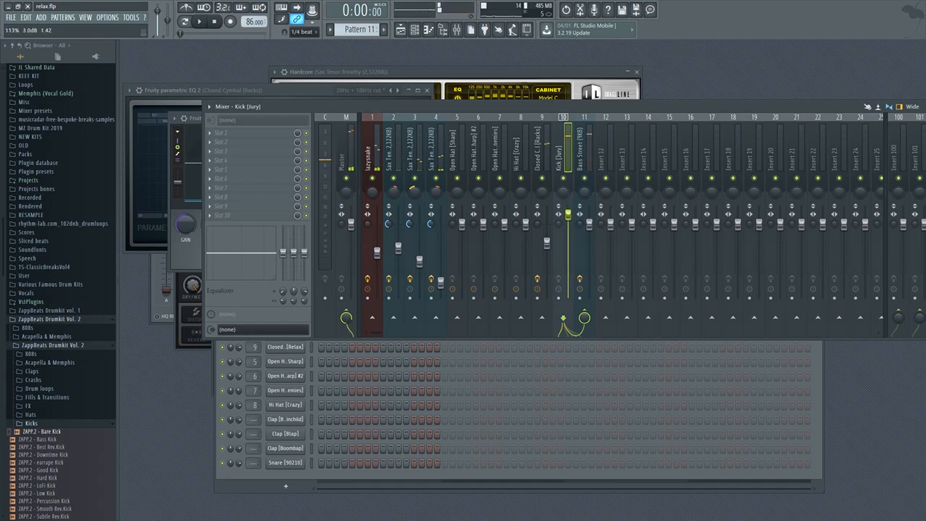
pyautogui.press('space')
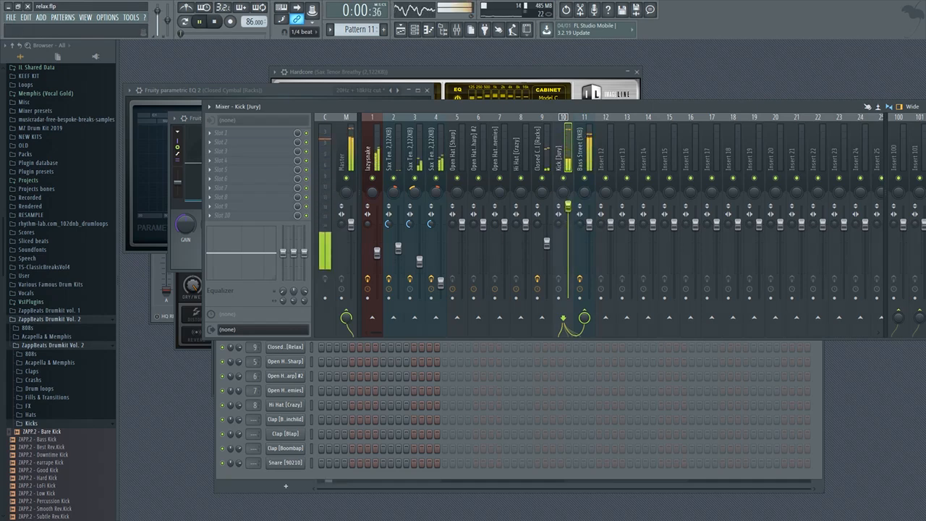
# Check the Bass Street insert's Fruity Limiter during playback, and raise the Kick [Jury] channel's volume in its sampler settings.
pyautogui.rightClick(569, 206)
pyautogui.click(585, 258)
pyautogui.press('Escape')
pyautogui.press('Escape')
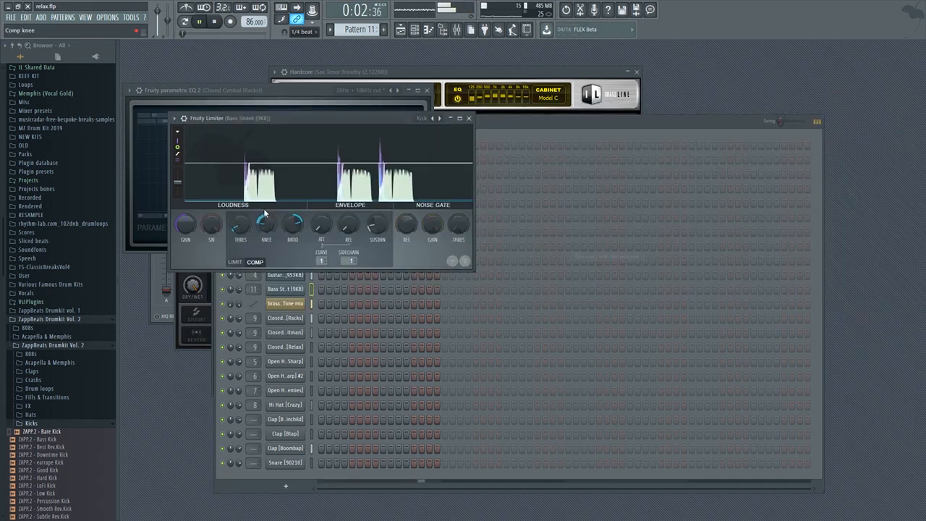
pyautogui.press('space')
pyautogui.click(285, 160)
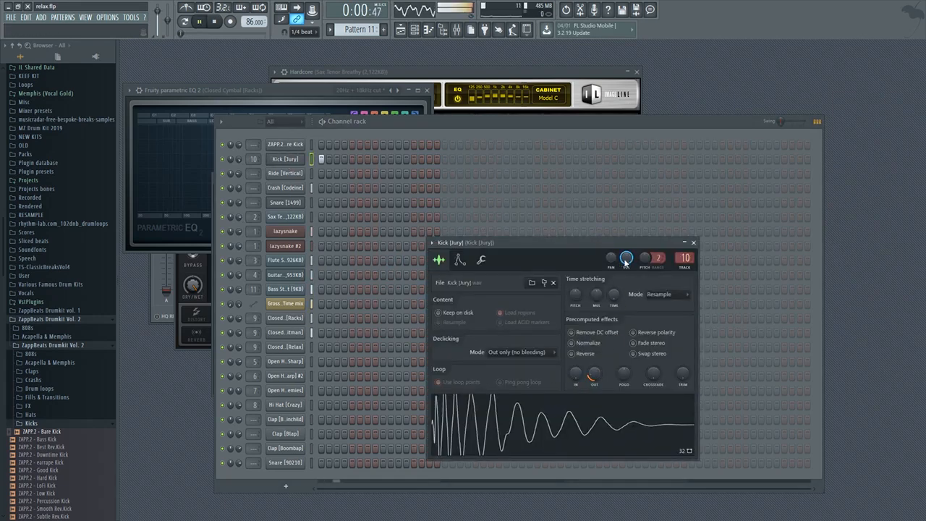
# Add Soundgoodizer in slot 2 of the Kick [Jury] insert and play the song to hear it.
pyautogui.click(457, 29)
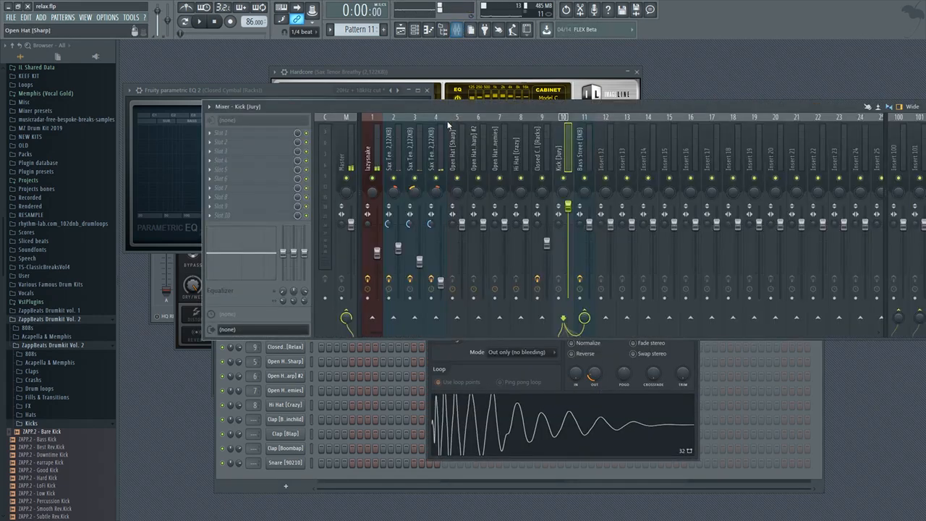
pyautogui.click(246, 138)
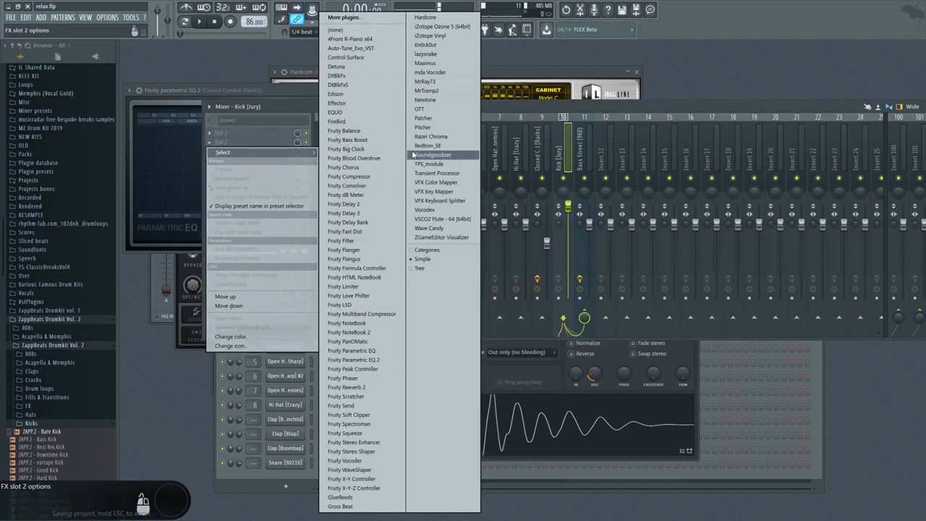
pyautogui.click(427, 155)
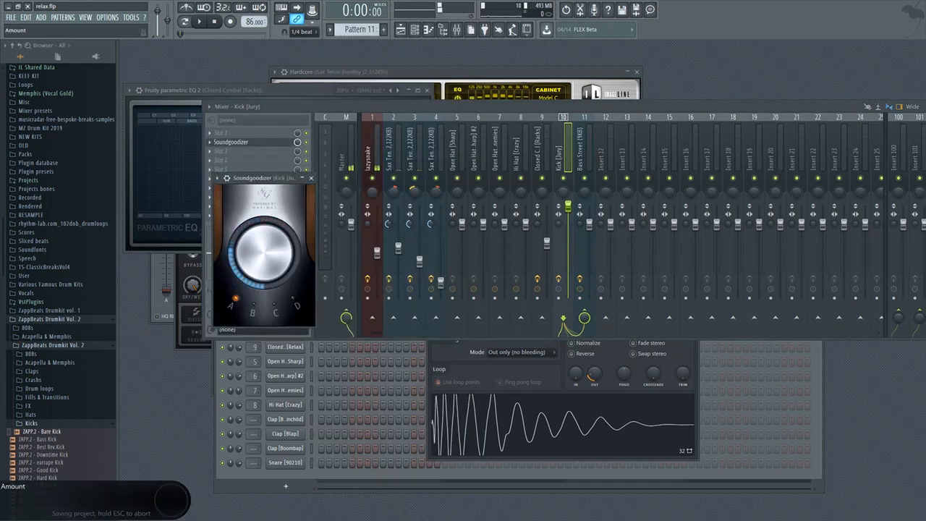
pyautogui.press('space')
pyautogui.press('space')
# Add Soundgoodizer in slot 3 of the Bass Street insert and lower its fader to about -5.7 dB.
pyautogui.click(578, 153)
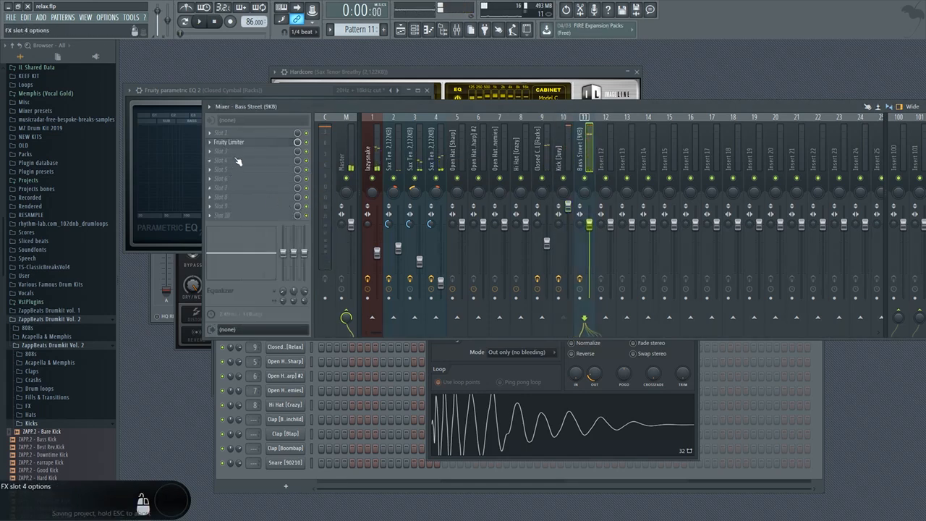
pyautogui.click(238, 152)
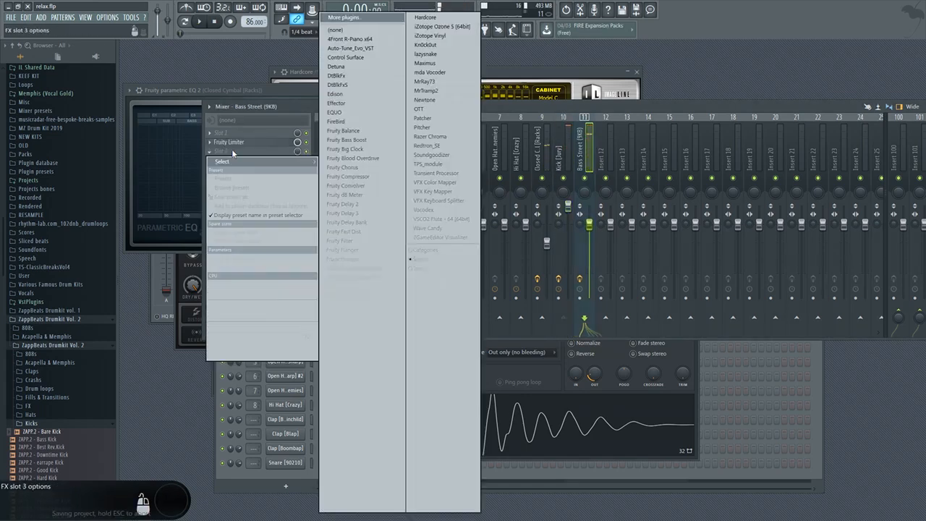
pyautogui.click(431, 155)
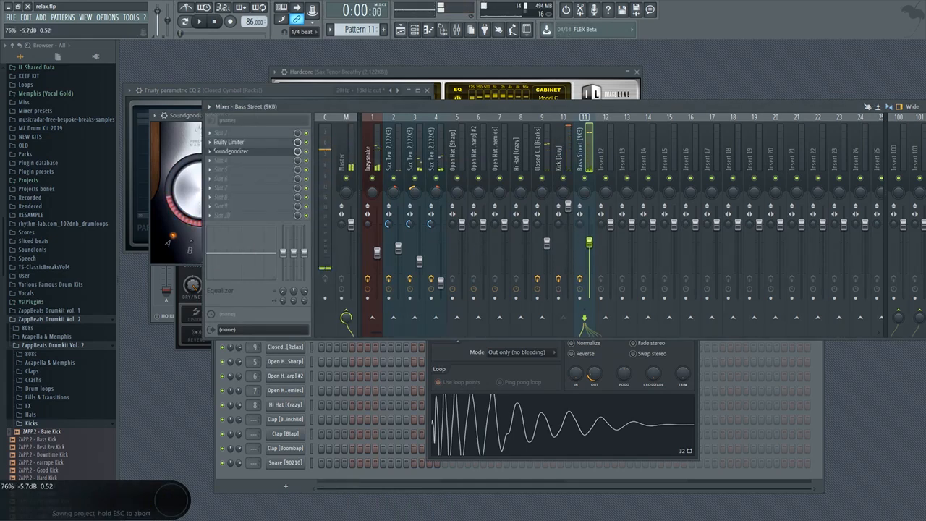
pyautogui.click(569, 208)
pyautogui.press('F9')
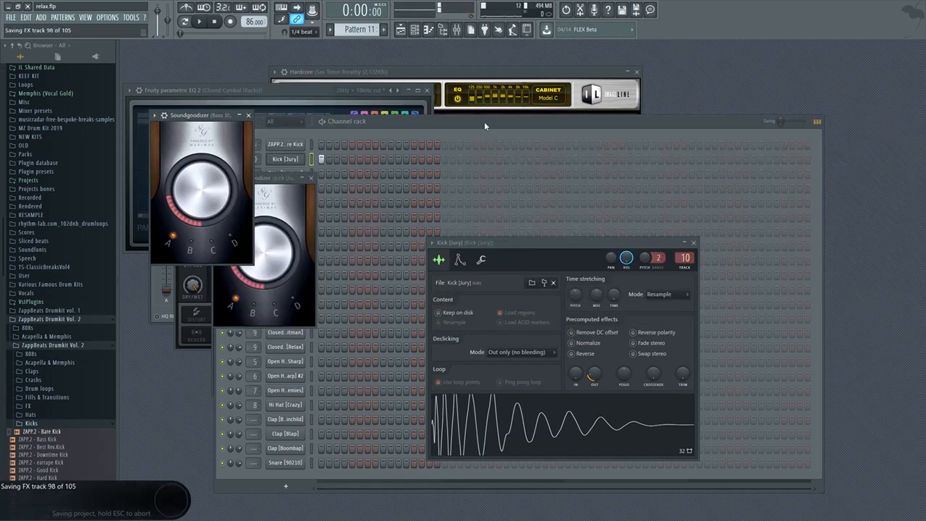
# Show the playlist and play the song to hear the kick with the other tracks.
pyautogui.click(483, 121)
pyautogui.click(400, 29)
pyautogui.press('space')
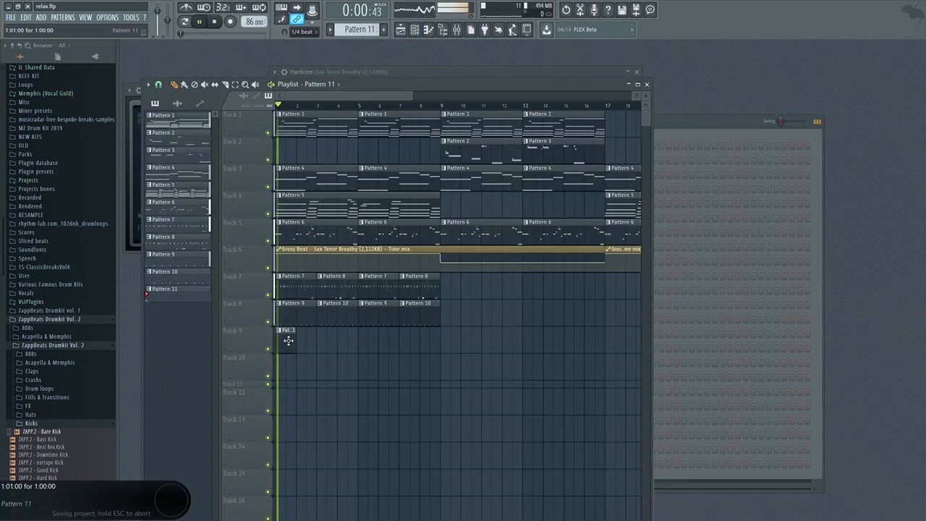
# Try extra steps 8 and 9 for Kick [Jury] and step 11 for ZAPP.2 Bare Kick in Pattern 11.
pyautogui.press('F6')
pyautogui.rightClick(274, 164)
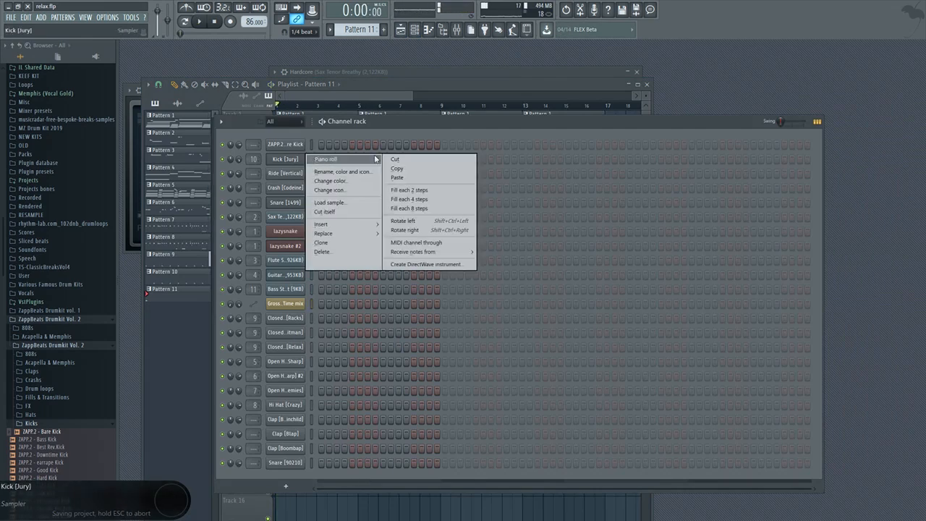
pyautogui.click(398, 144)
pyautogui.click(382, 159)
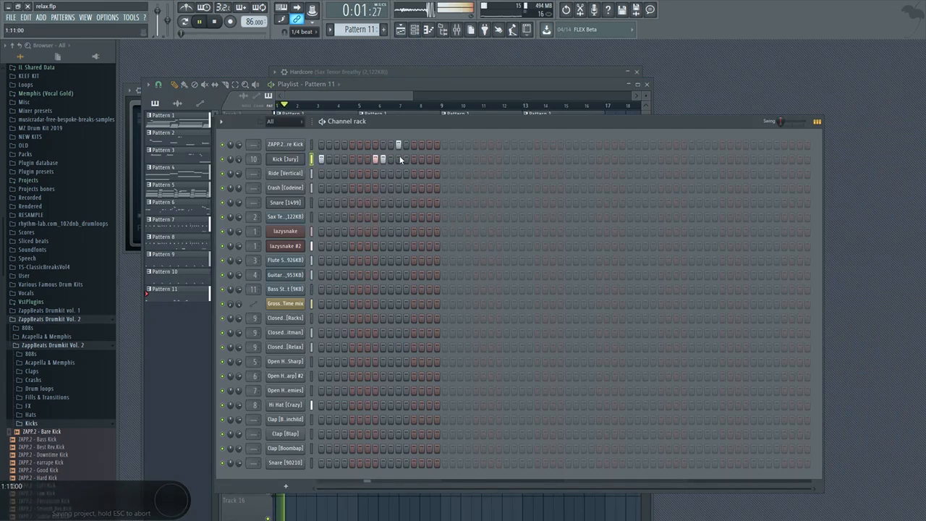
# Open the Kick [Jury] channel in the piano roll and set the snap to 1/6 beat.
pyautogui.rightClick(303, 159)
pyautogui.click(320, 160)
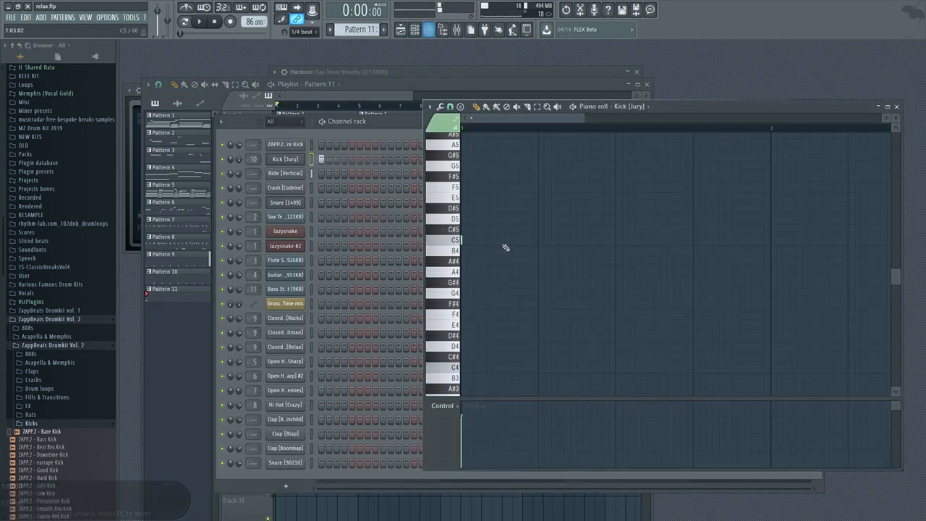
pyautogui.click(450, 106)
pyautogui.click(472, 209)
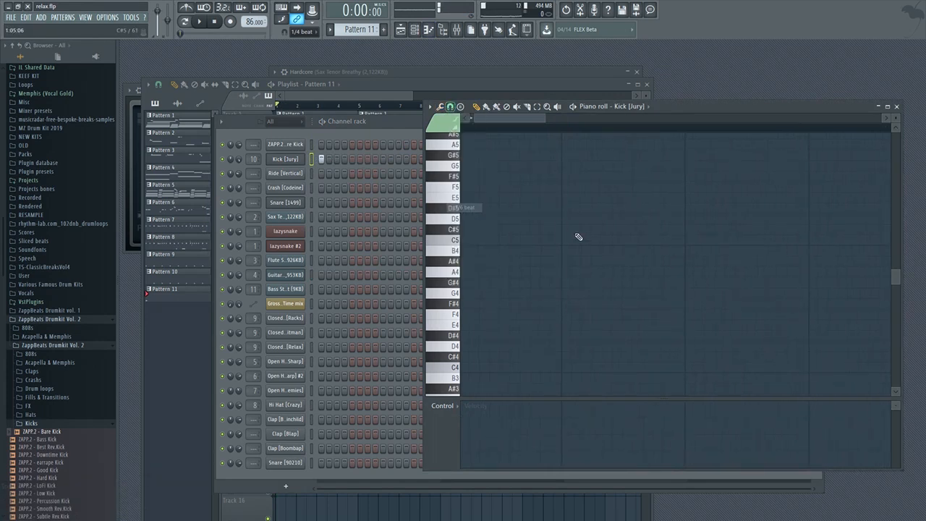
# Place two adjacent 1/6-beat C5 kick notes in bar 1, one just before beat 3 and one on it.
pyautogui.press('space')
pyautogui.scroll(-2, 566, 239)
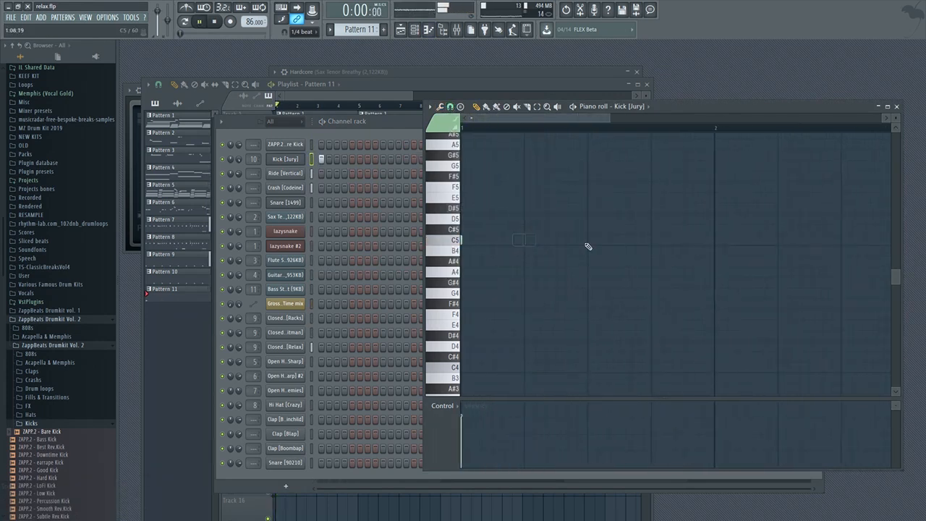
pyautogui.click(591, 240)
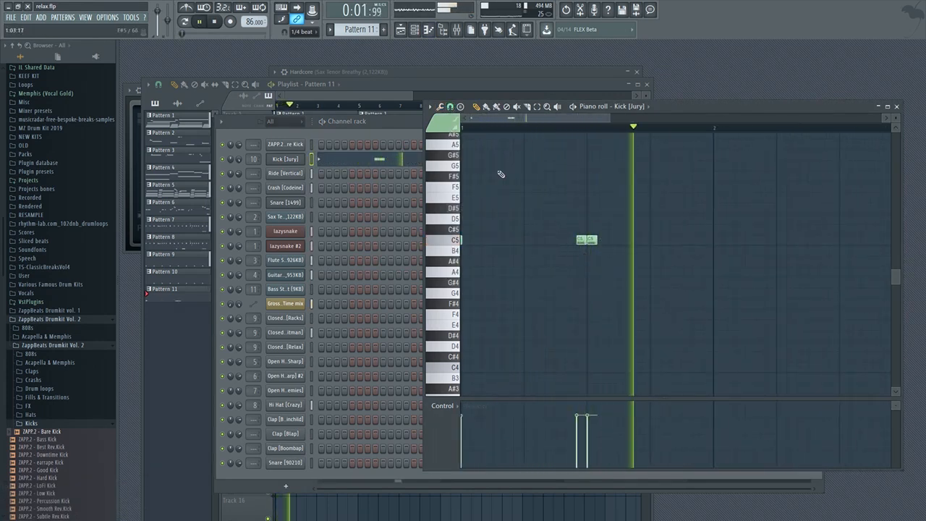
# With a finer snap, replace the C5 note before beat 3 with a shorter, softer one and save the project.
pyautogui.press('space')
pyautogui.click(451, 107)
pyautogui.click(463, 170)
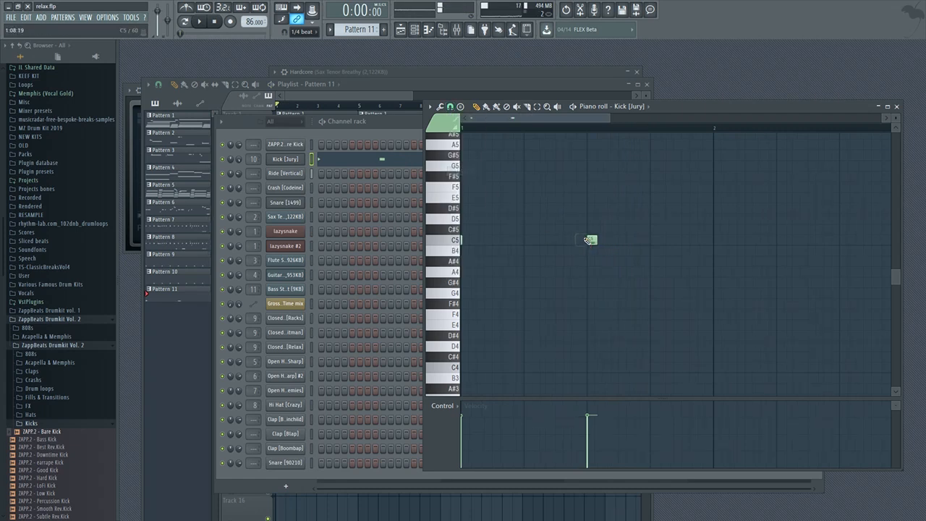
pyautogui.click(586, 239)
pyautogui.press('space')
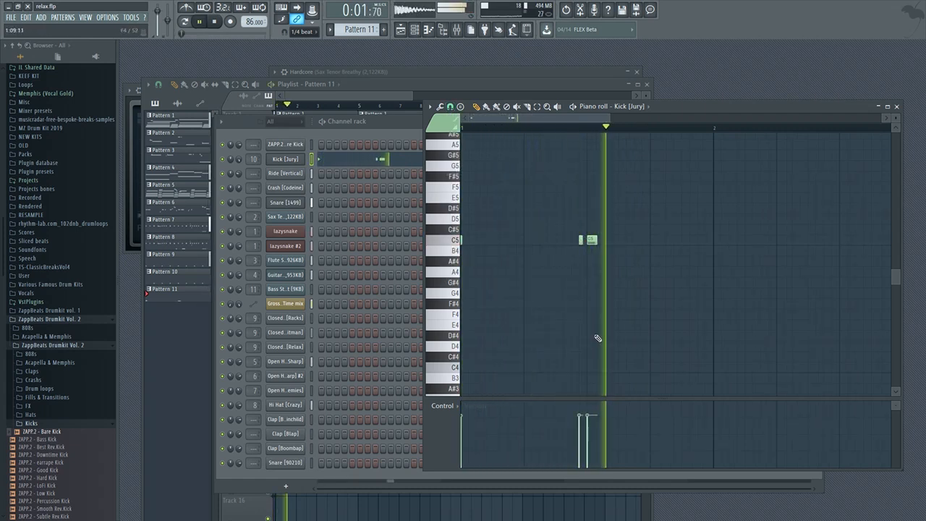
pyautogui.press('space')
pyautogui.hotkey('ctrl', 's')
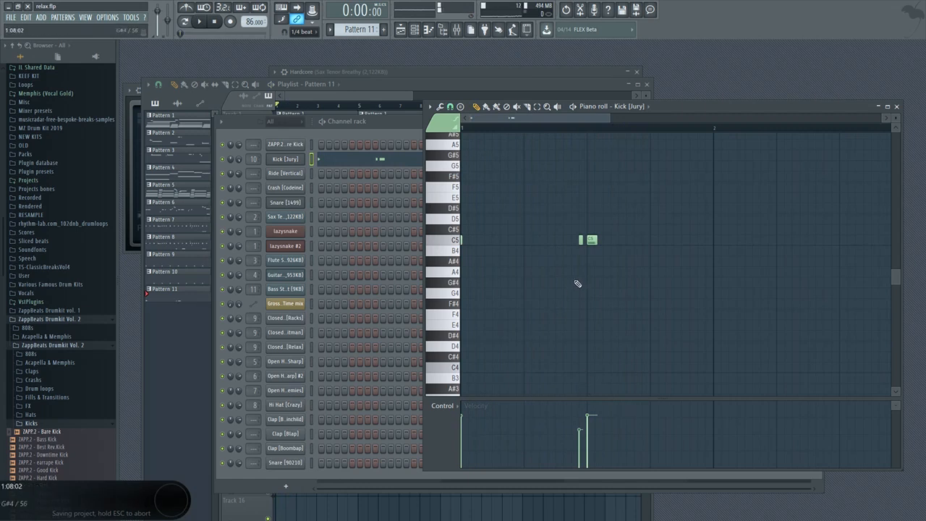
# Add short C5 kick notes at step 15 of bar 1 and at the start of bar 2 during playback.
pyautogui.press('space')
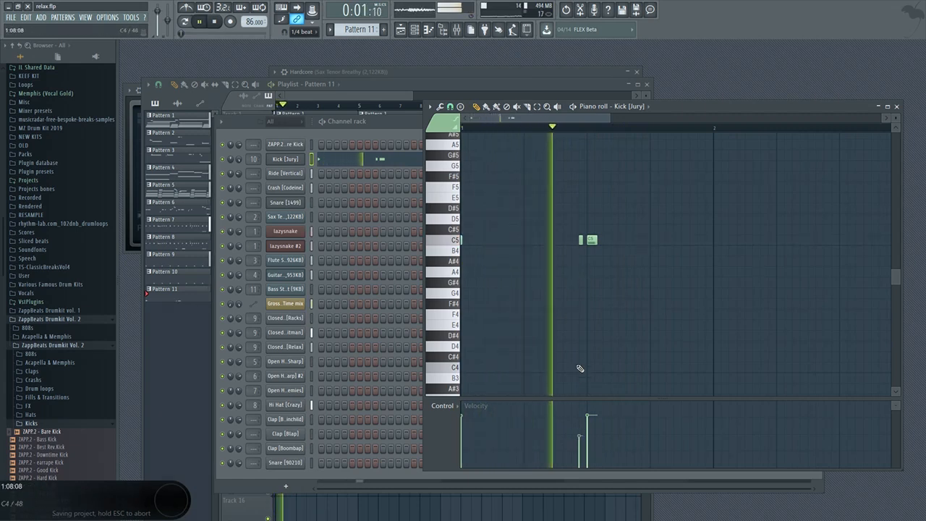
pyautogui.click(682, 240)
pyautogui.press('space')
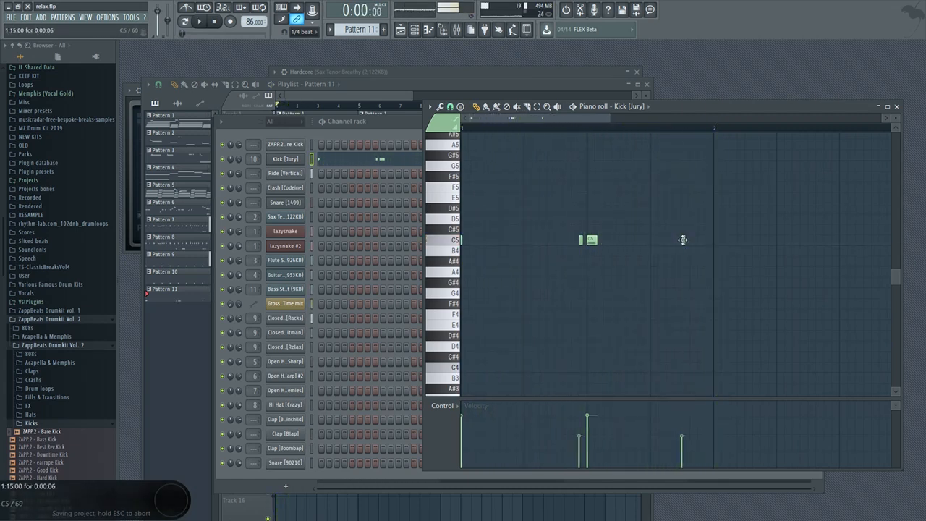
pyautogui.press('space')
pyautogui.click(717, 239)
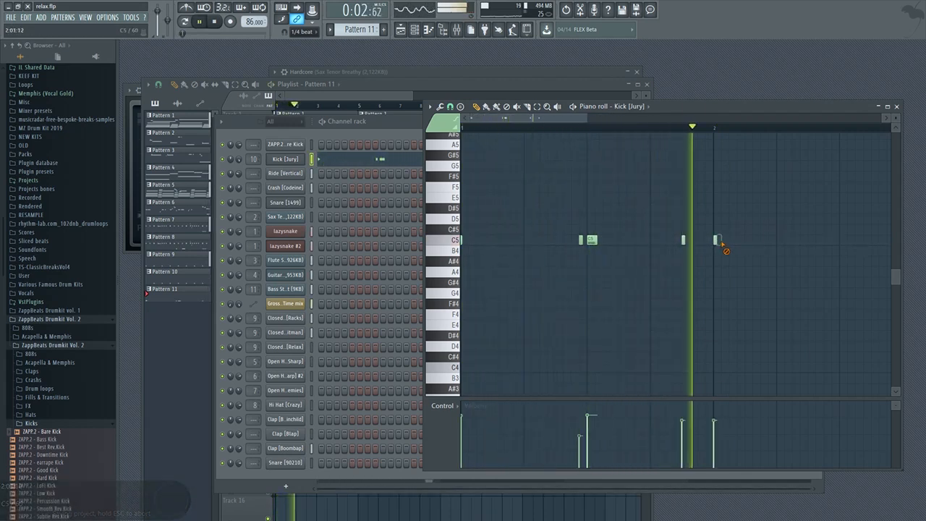
# Add short C5 kick notes at steps 11, 13 and 15 of bar 2, and save the project.
pyautogui.scroll(-2, 727, 248)
pyautogui.scroll(2, 727, 248)
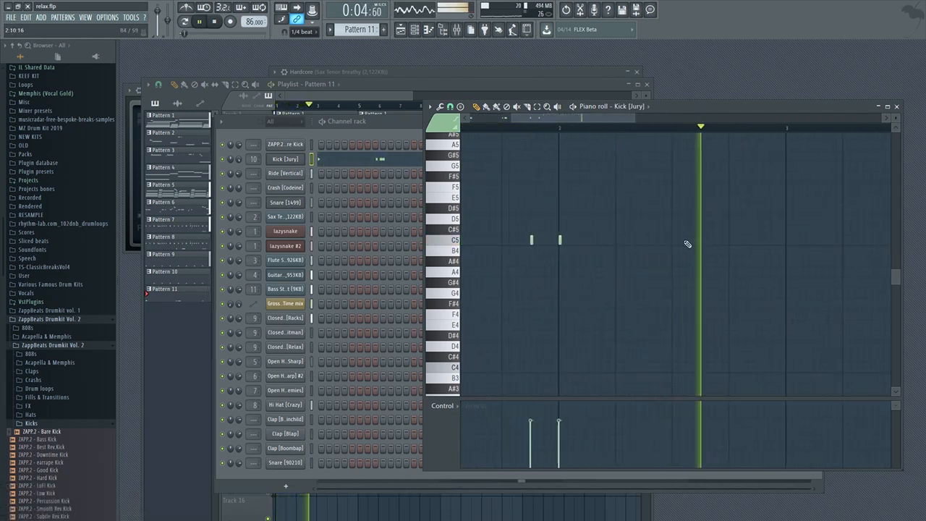
pyautogui.press('space')
pyautogui.press('space')
pyautogui.click(705, 239)
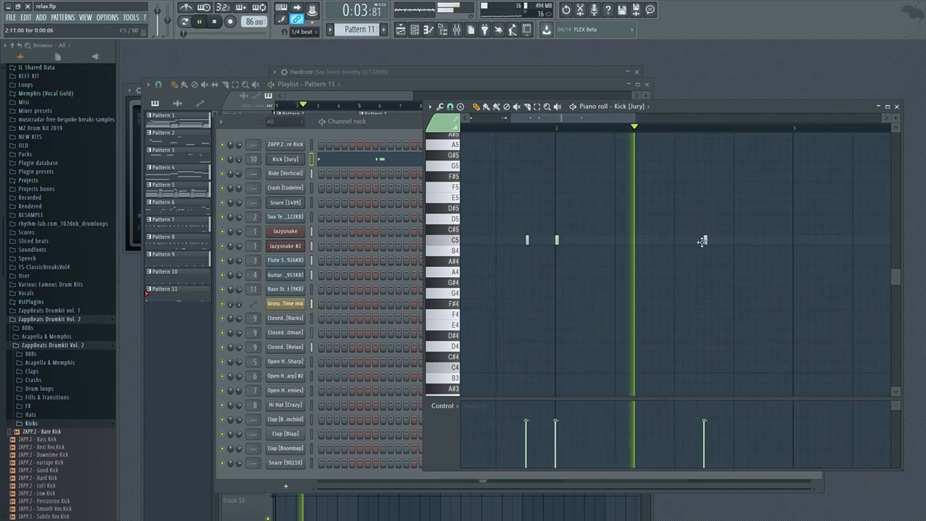
pyautogui.click(735, 240)
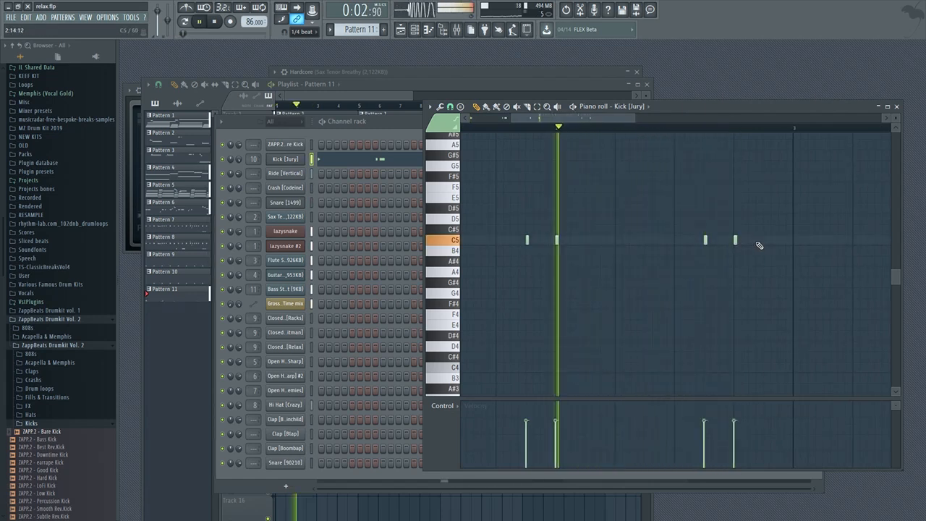
pyautogui.click(764, 239)
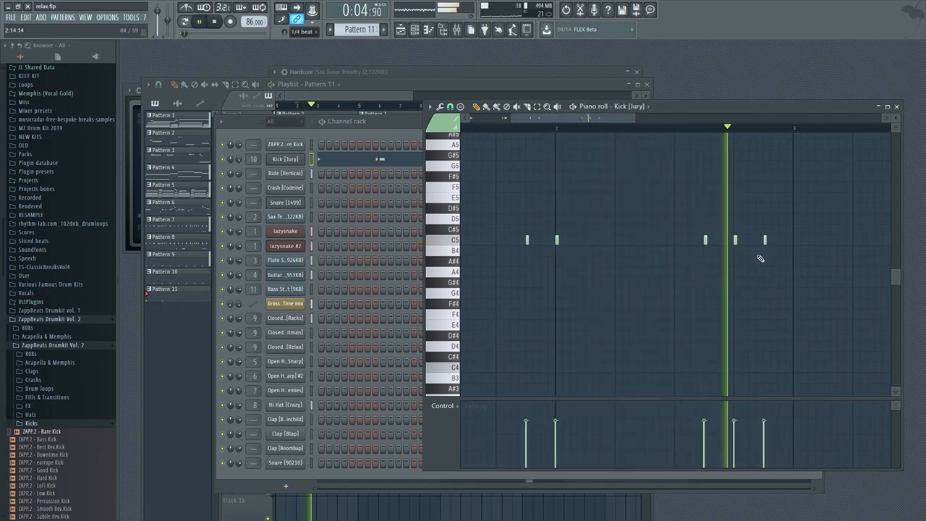
pyautogui.press('space')
pyautogui.scroll(4, 753, 263)
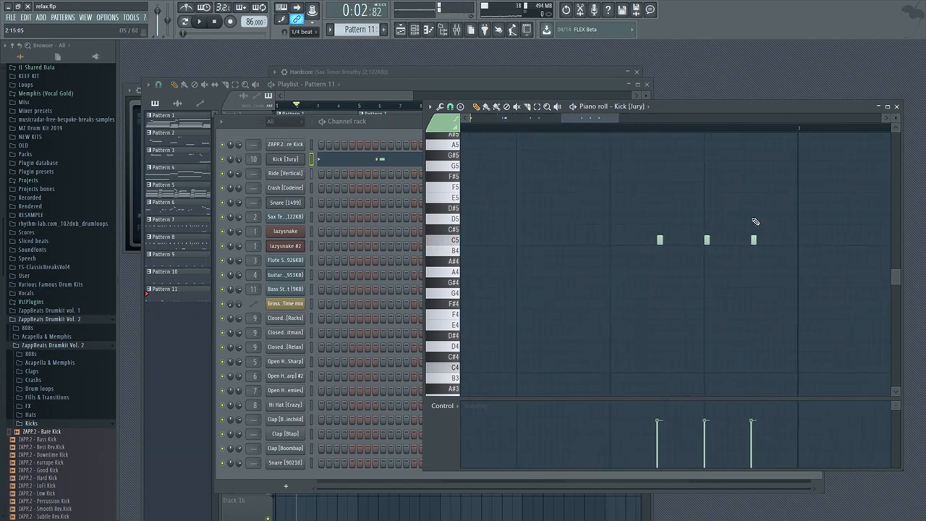
pyautogui.hotkey('ctrl', 's')
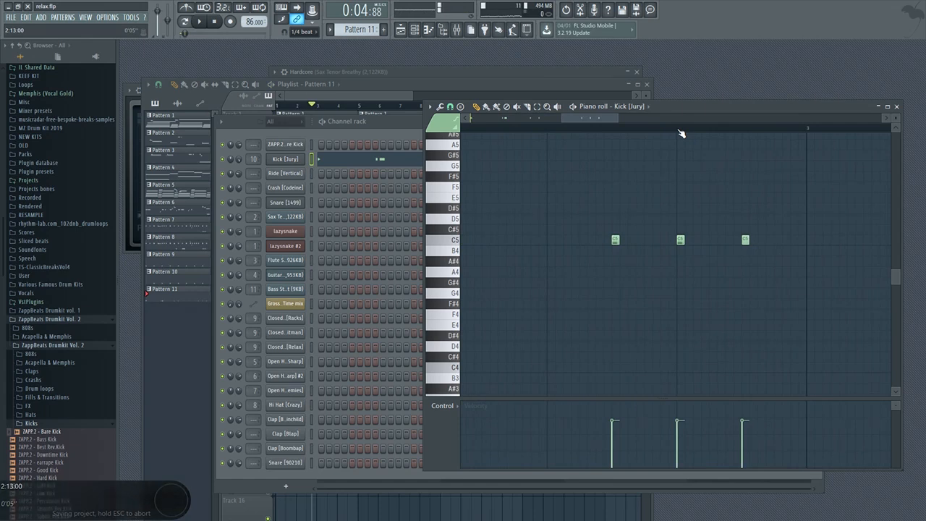
# Raise the Kick [Jury] notes to maximum velocity, with the short note before beat 3 at about 72%, and play the song.
pyautogui.scroll(-3, 680, 132)
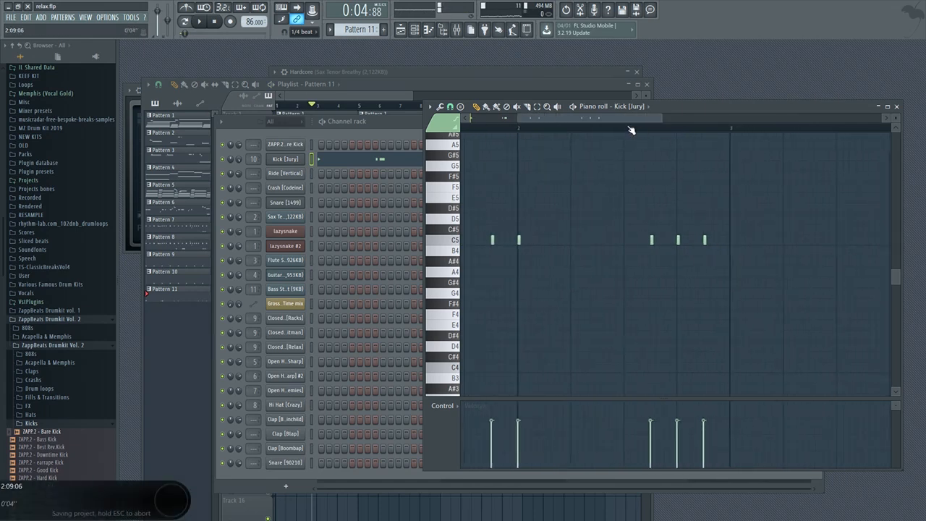
pyautogui.scroll(-4, 674, 201)
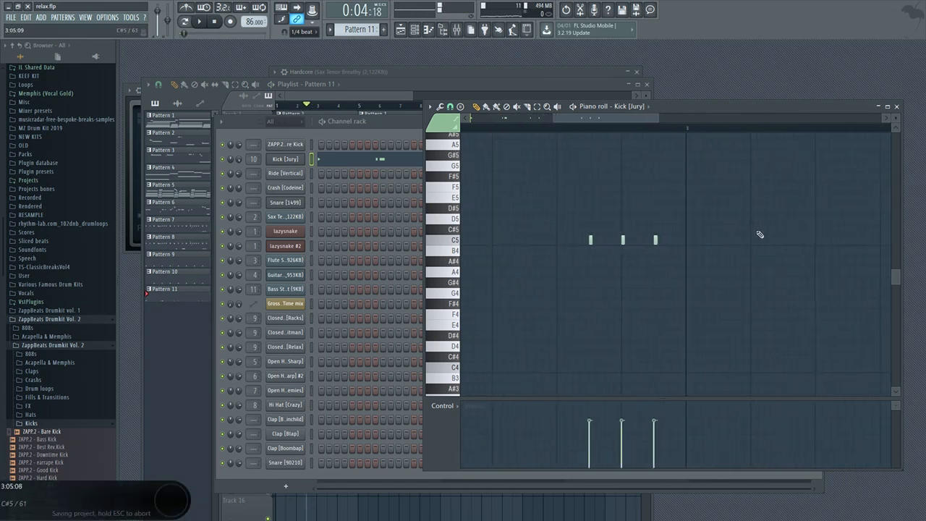
pyautogui.scroll(-2, 649, 139)
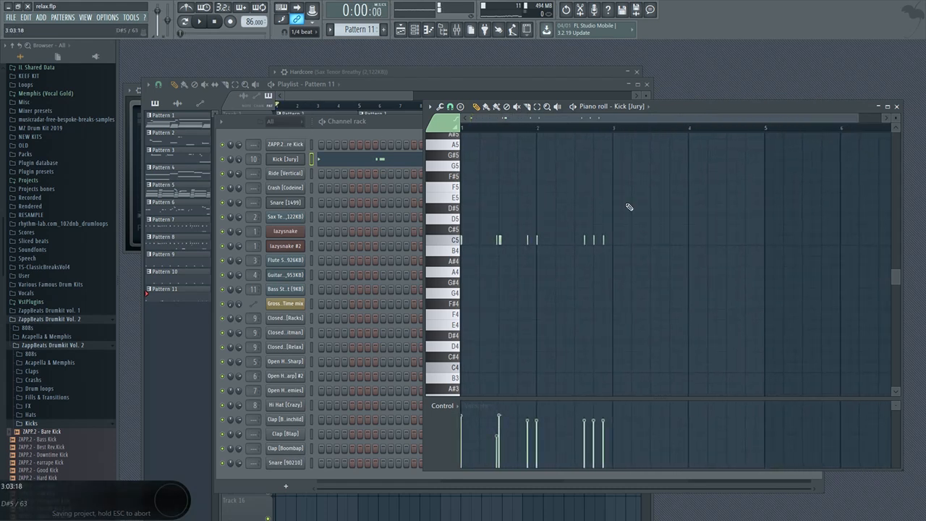
pyautogui.press('space')
pyautogui.press('space')
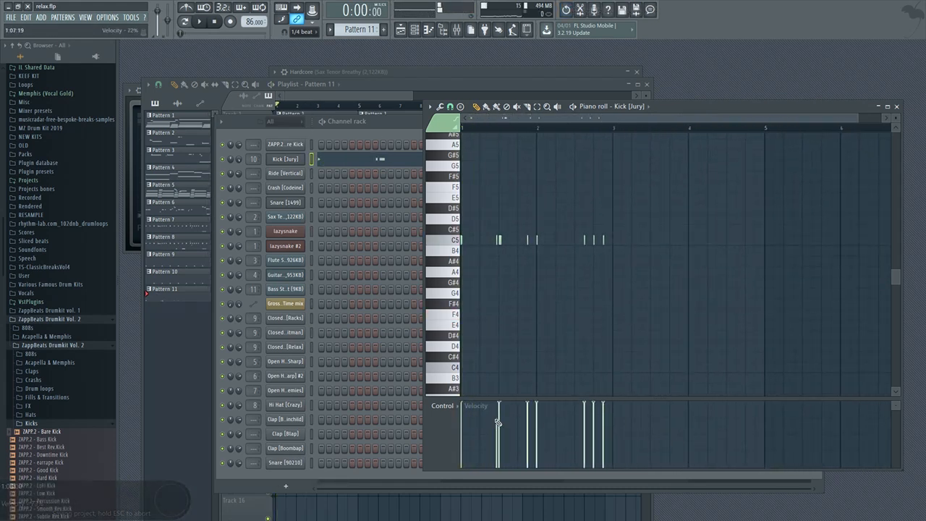
pyautogui.press('space')
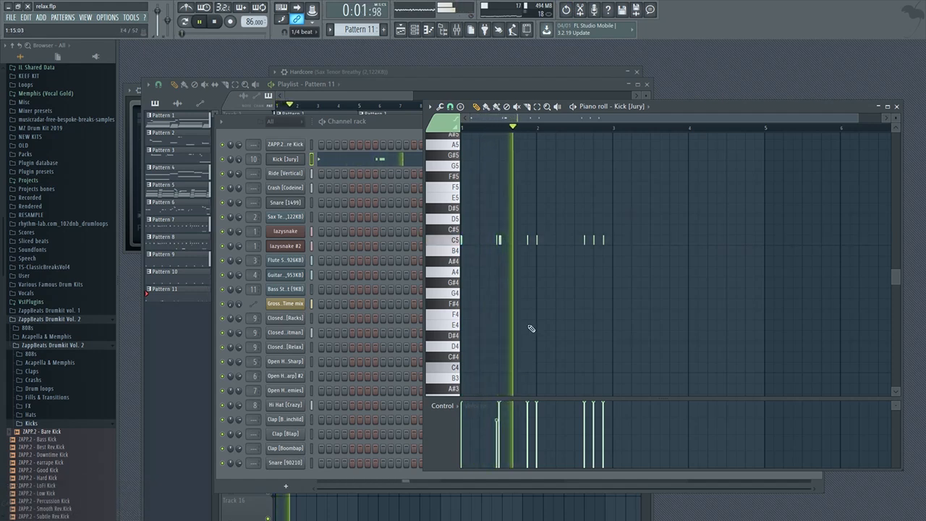
# Add a short C5 kick note at beat 2 of bar 3, with another just before it.
pyautogui.scroll(3, 694, 337)
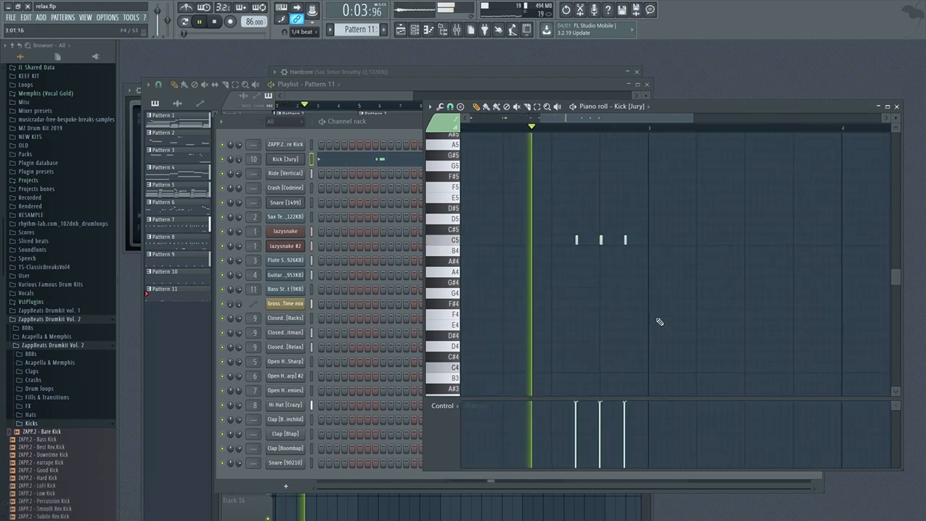
pyautogui.scroll(-2, 680, 297)
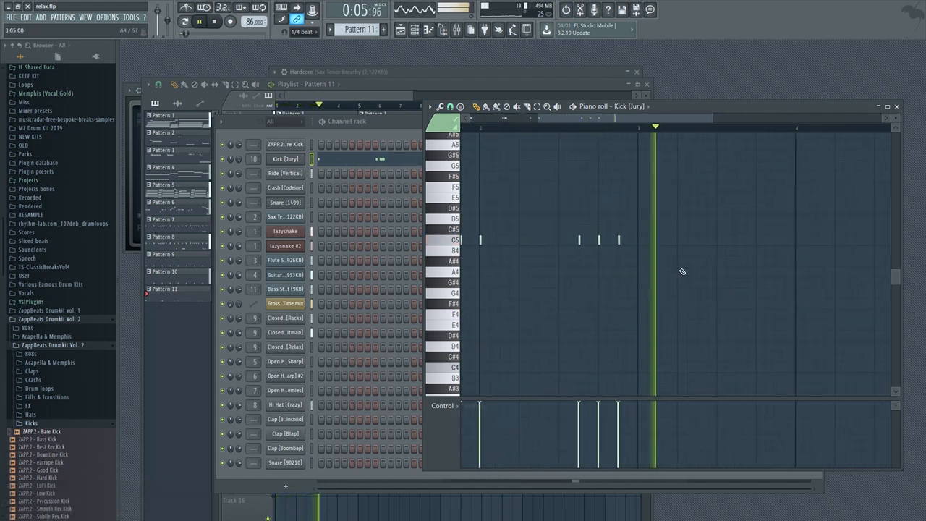
pyautogui.scroll(1, 681, 272)
pyautogui.click(653, 241)
pyautogui.press('space')
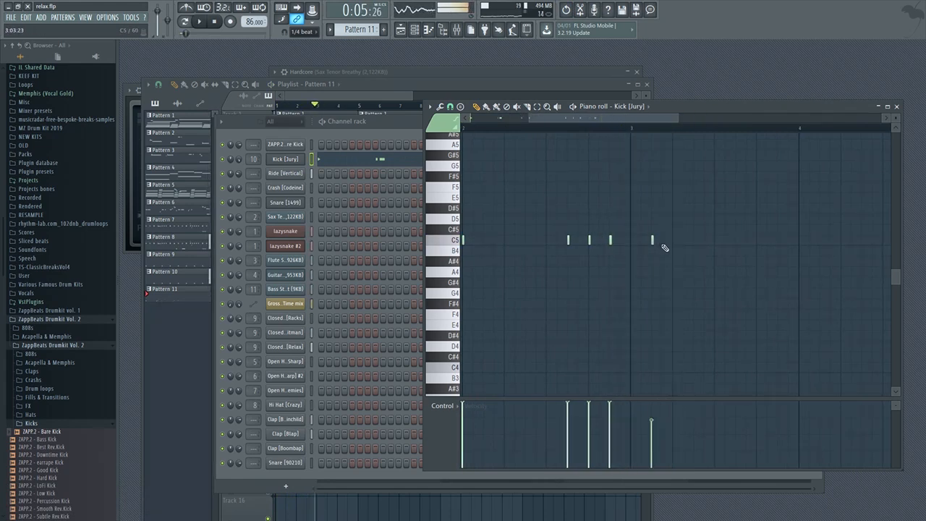
pyautogui.press('space')
pyautogui.scroll(2, 664, 246)
pyautogui.moveTo(640, 241); pyautogui.dragTo(670, 241)
pyautogui.click(667, 241)
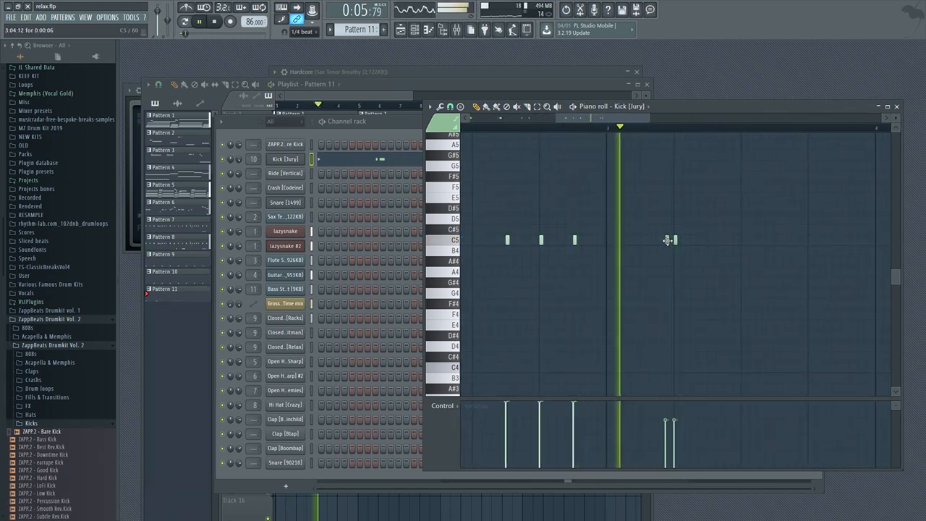
# Add short C5 kick notes at steps 11 and 15 of bar 3 during playback.
pyautogui.click(775, 242)
pyautogui.scroll(-1, 796, 267)
pyautogui.scroll(3, 832, 277)
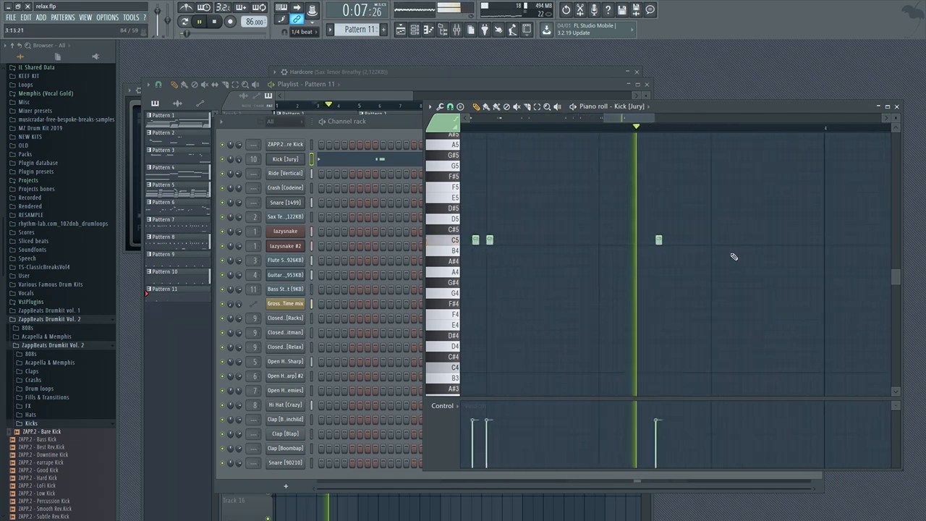
pyautogui.press('space')
pyautogui.scroll(1, 775, 248)
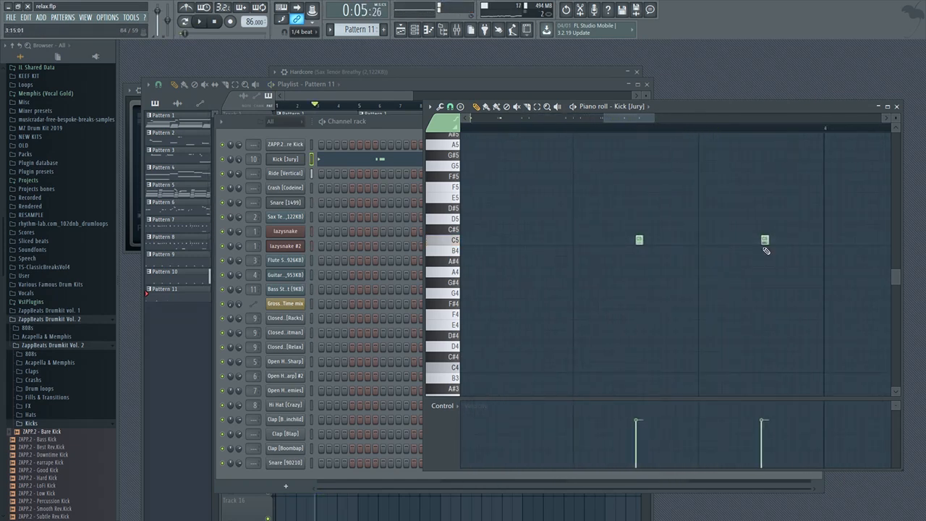
pyautogui.press('space')
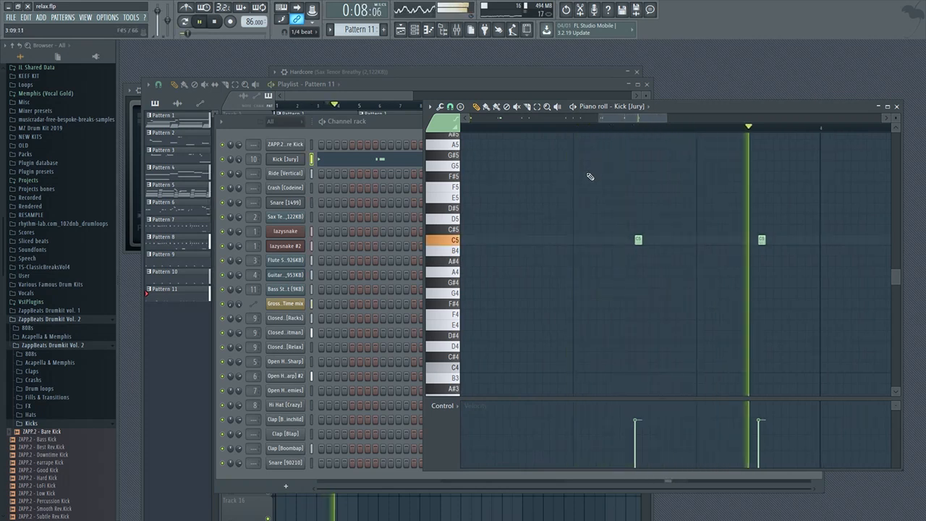
# Try other placements for the last kick note of bar 3, return it to step 15, and save the project.
pyautogui.scroll(-2, 701, 221)
pyautogui.press('space')
pyautogui.rightClick(667, 240)
pyautogui.press('space')
pyautogui.click(663, 241)
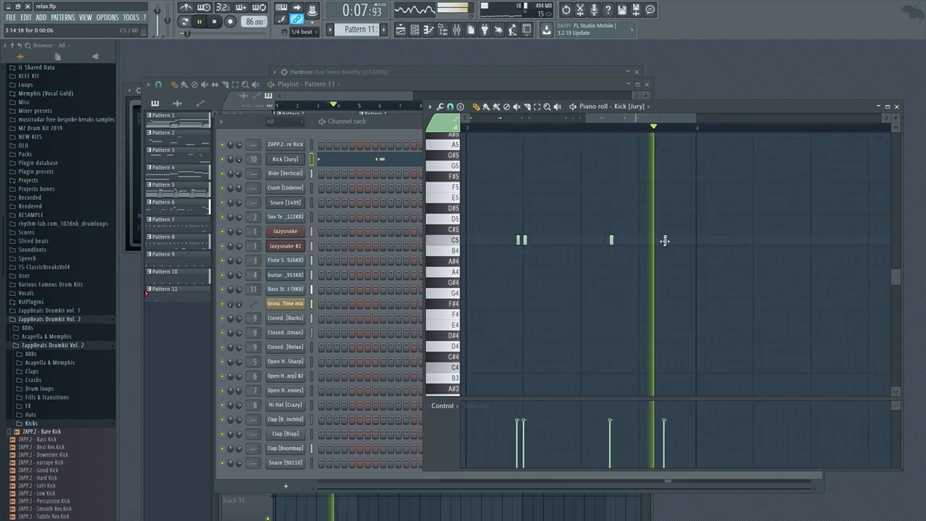
pyautogui.press('space')
pyautogui.moveTo(663, 242); pyautogui.dragTo(669, 244)
pyautogui.press('space')
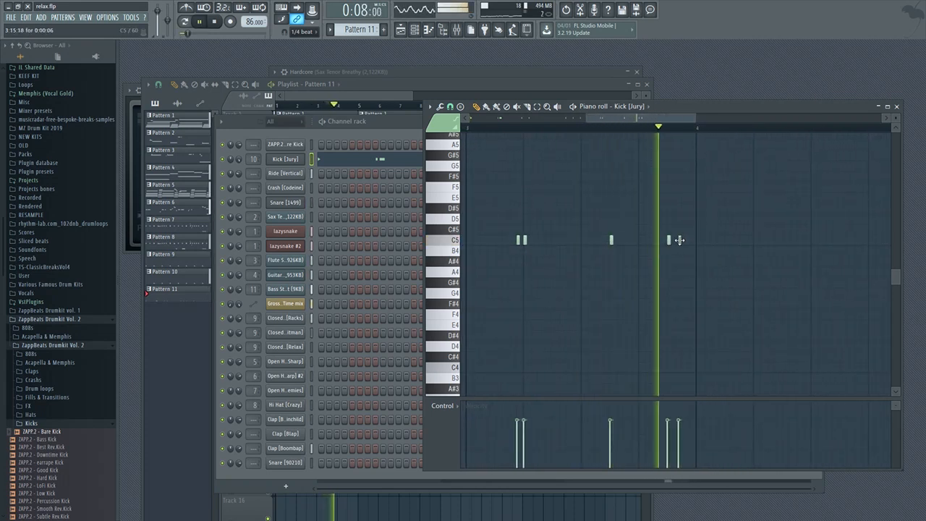
pyautogui.click(440, 106)
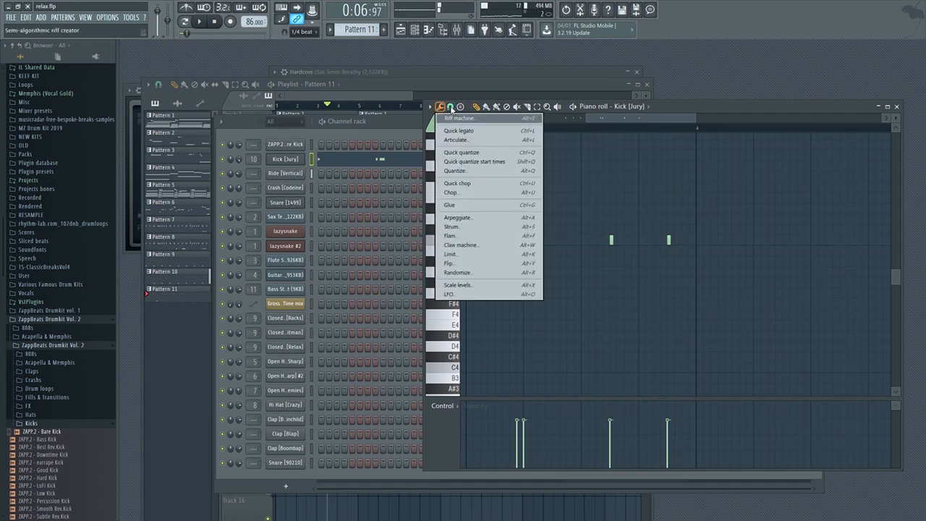
pyautogui.click(513, 198)
pyautogui.hotkey('ctrl', 's')
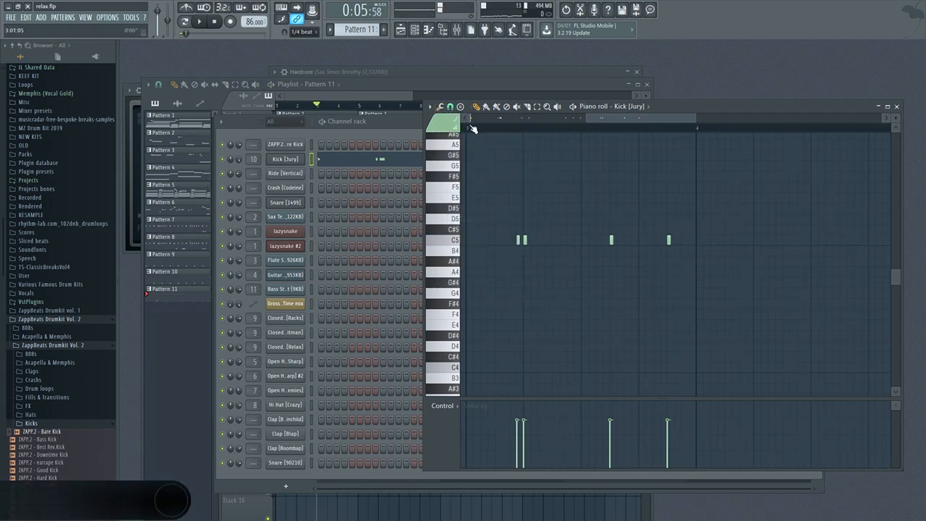
# Raise the bar 3 kick notes to 100% velocity except the one before beat 2, and delete the step 11 note.
pyautogui.press('space')
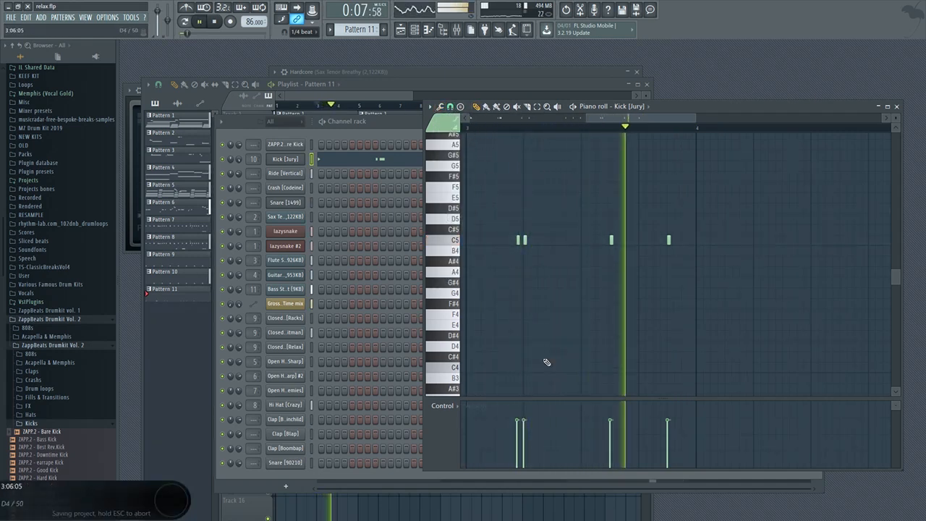
pyautogui.scroll(-3, 572, 391)
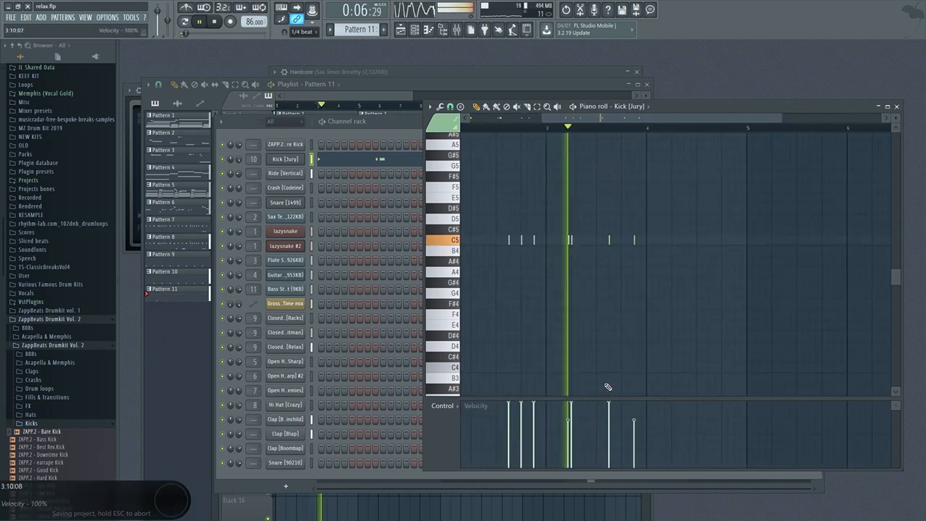
pyautogui.scroll(3, 601, 270)
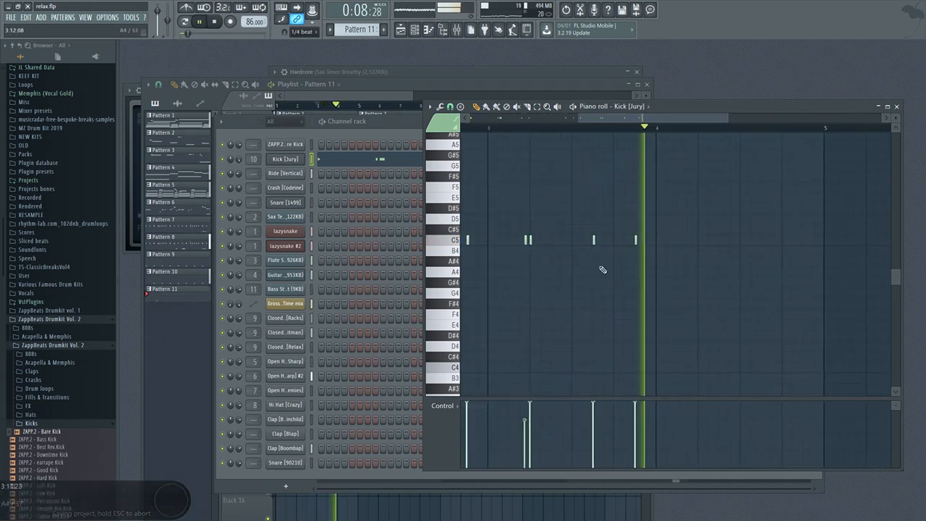
pyautogui.rightClick(594, 240)
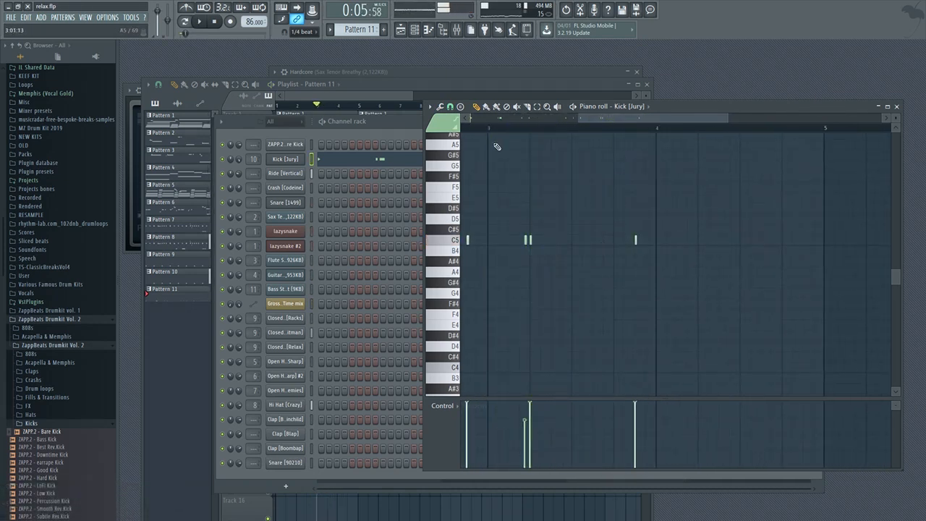
# Play from the beginning and replace the two notes around beat 2 of bar 3 with one C5 note at the bar's start.
pyautogui.moveTo(490, 129); pyautogui.dragTo(45, 126)
pyautogui.press('space')
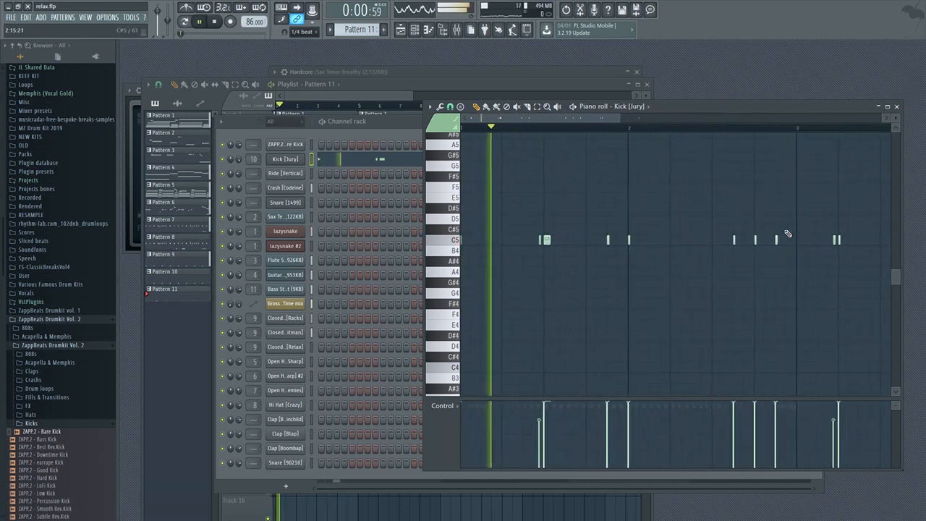
pyautogui.rightClick(834, 241)
pyautogui.rightClick(839, 241)
pyautogui.click(800, 242)
pyautogui.scroll(-2, 719, 250)
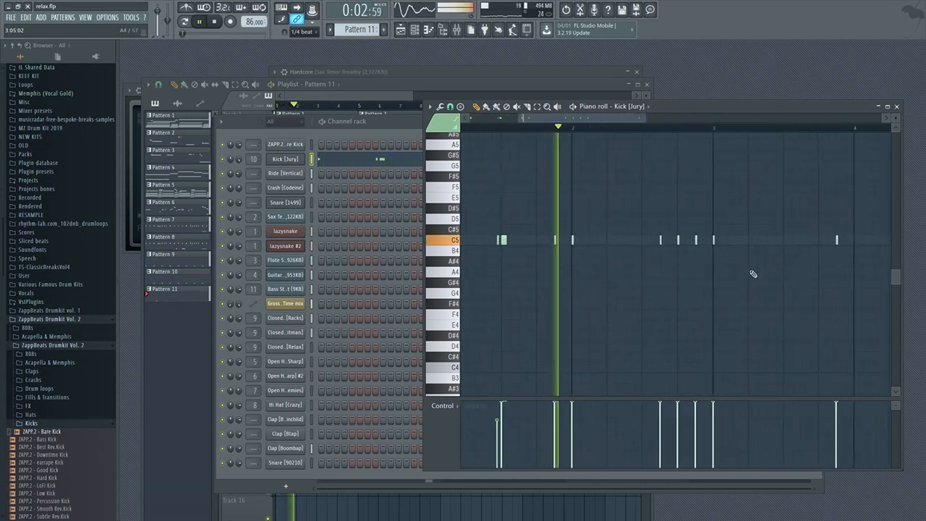
# Replace the step 15 kick note in bar 3 with a short C5 note at step 11.
pyautogui.scroll(3, 752, 273)
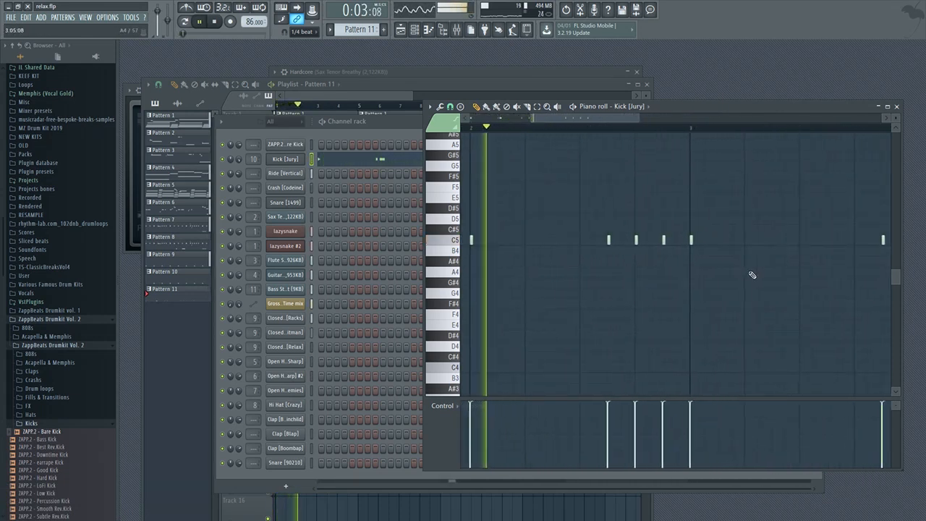
pyautogui.click(716, 240)
pyautogui.rightClick(773, 240)
pyautogui.press('space')
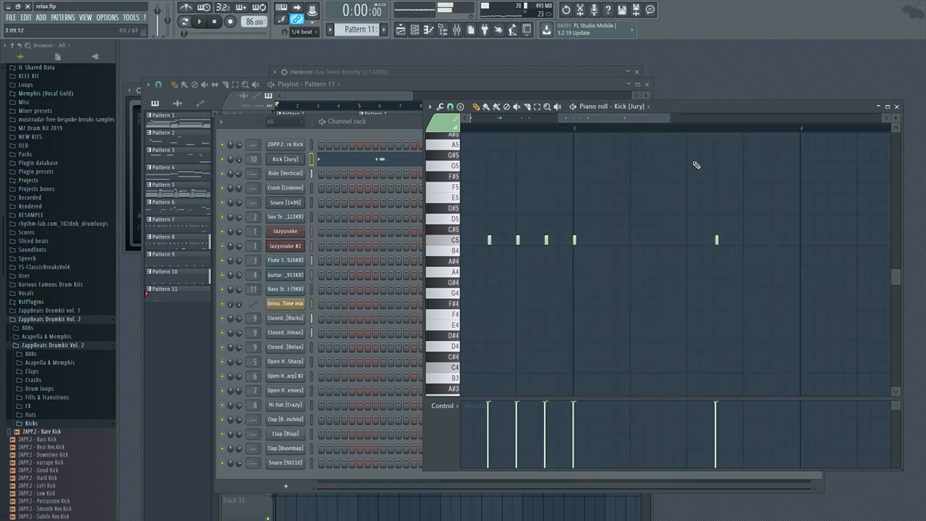
# Add short C5 kick notes at steps 14 and 16 of bar 3 during playback.
pyautogui.press('space')
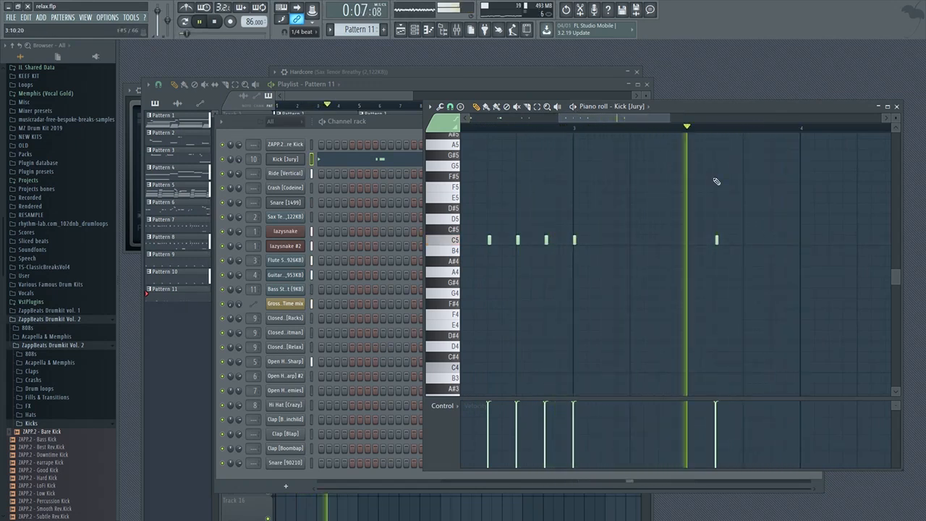
pyautogui.click(759, 240)
pyautogui.press('space')
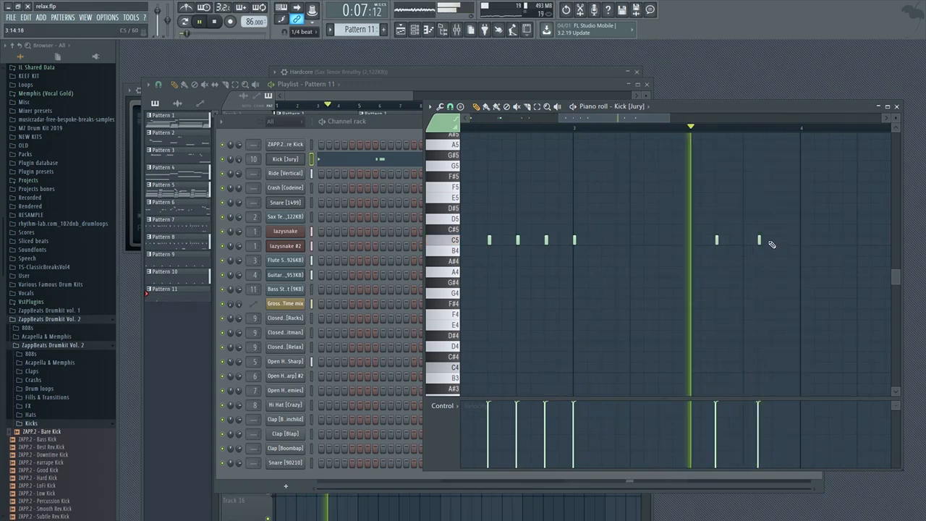
pyautogui.click(787, 240)
pyautogui.press('space')
# Add short C5 kick notes at the start and at step 2 of bar 4.
pyautogui.scroll(-3, 779, 268)
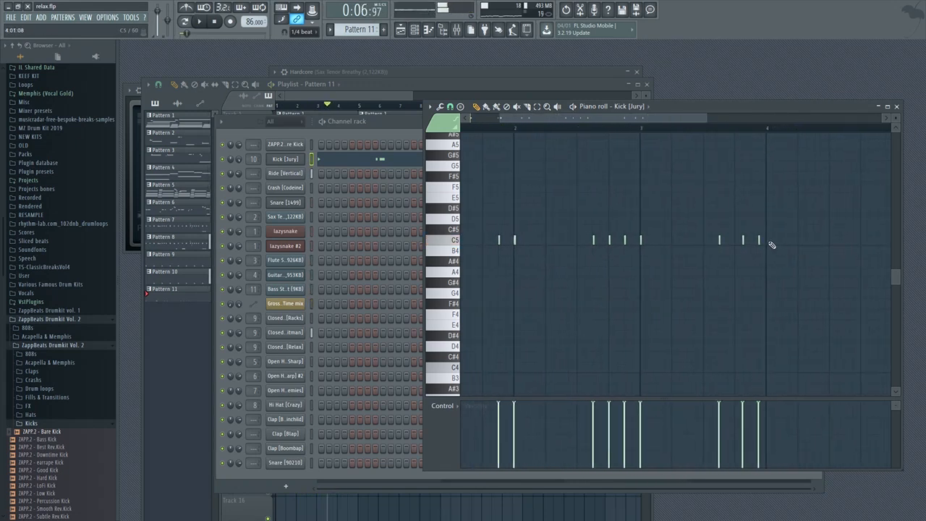
pyautogui.press('space')
pyautogui.click(768, 243)
pyautogui.scroll(3, 793, 255)
pyautogui.click(750, 243)
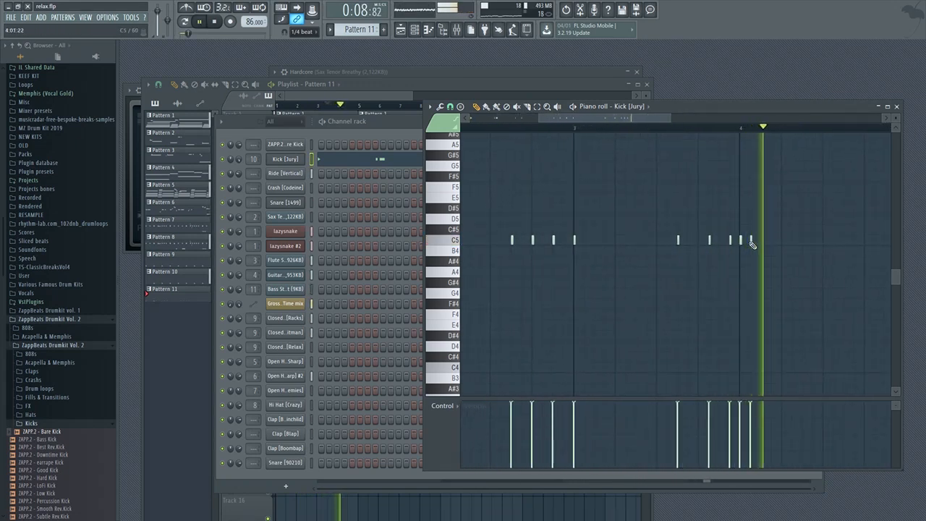
# Replace the step 2 kick note in bar 4 with a short C5 note at step 3.
pyautogui.scroll(2, 814, 250)
pyautogui.rightClick(836, 264)
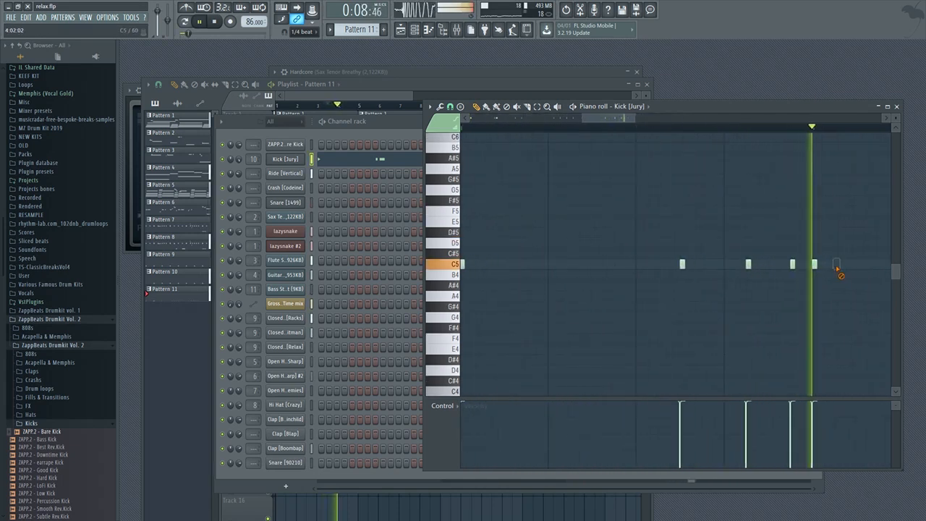
pyautogui.scroll(-3, 804, 262)
pyautogui.press('space')
pyautogui.scroll(3, 855, 275)
pyautogui.press('space')
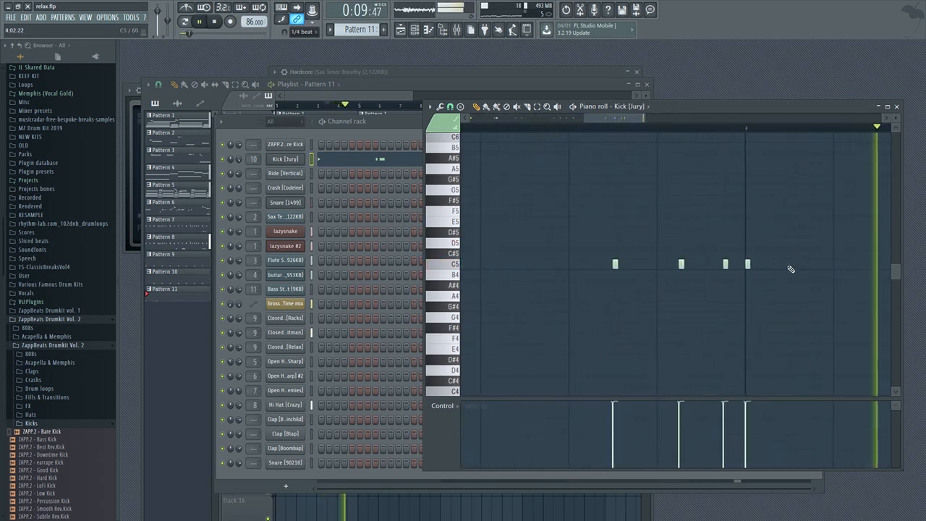
pyautogui.scroll(-2, 803, 286)
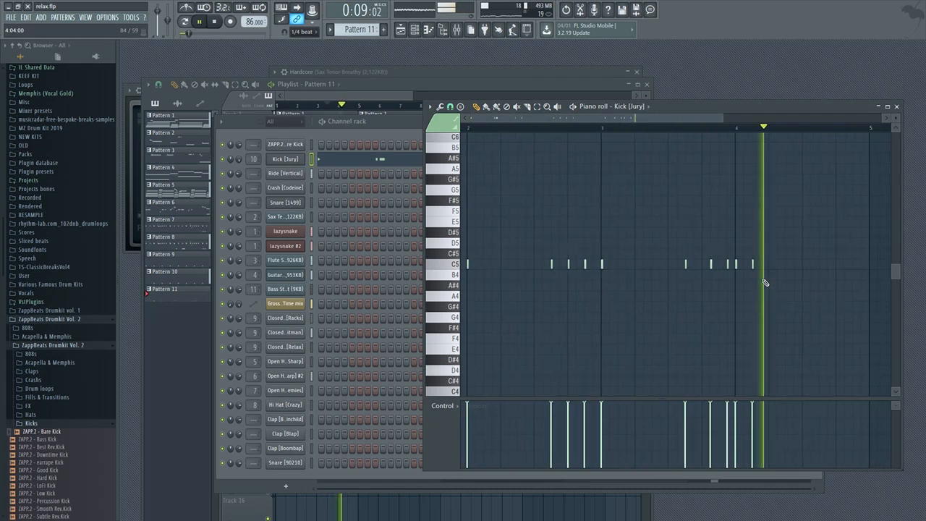
# Add short C5 kick notes at steps 11, 13, 14 and 16 of bar 4.
pyautogui.scroll(4, 729, 273)
pyautogui.press('space')
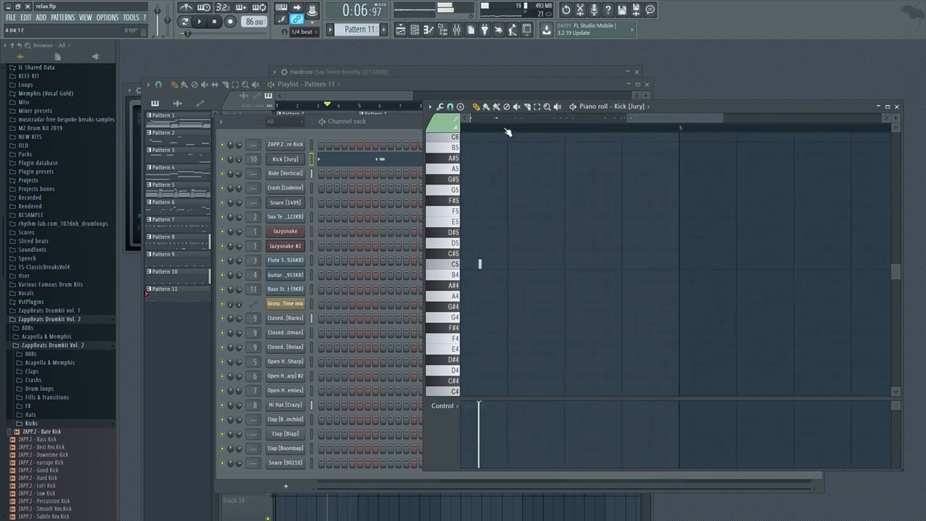
pyautogui.press('space')
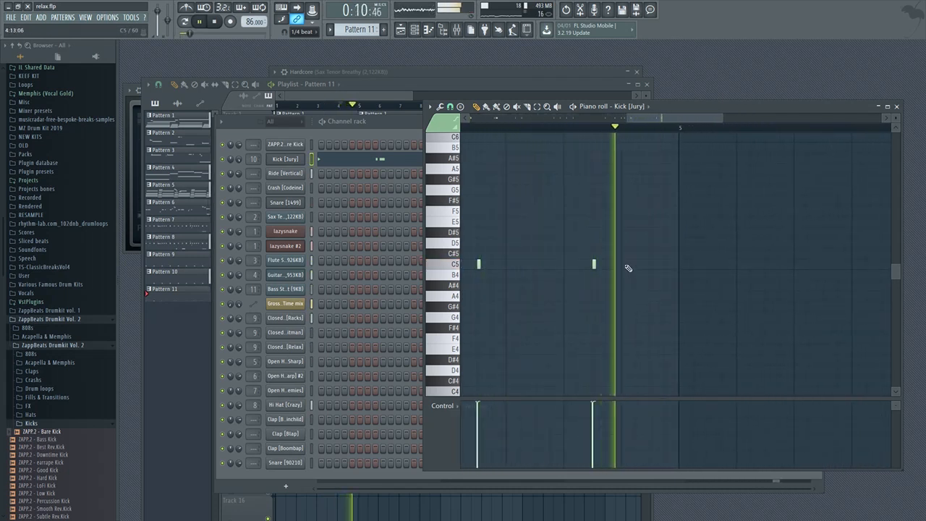
pyautogui.click(636, 264)
pyautogui.click(666, 264)
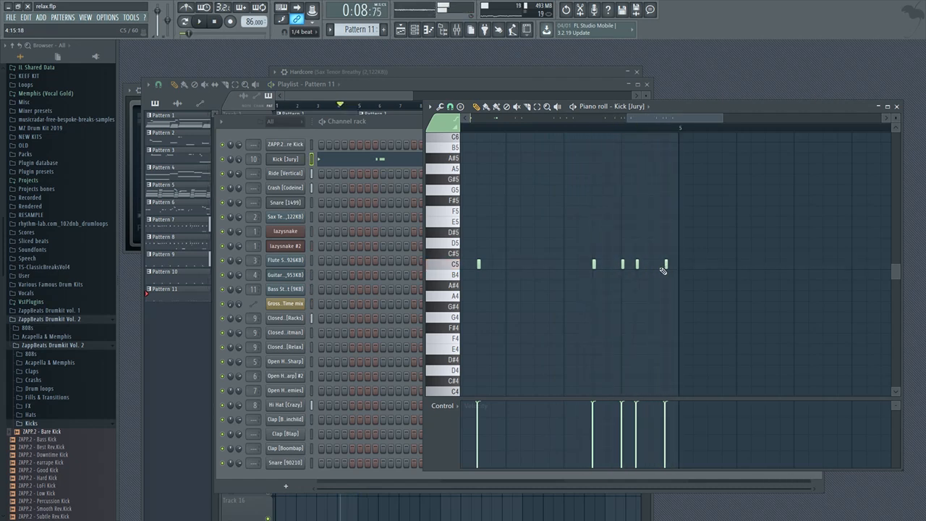
# Replace the kick notes at steps 14 and 16 of bar 4 with one at step 15, and save the project.
pyautogui.press('space')
pyautogui.rightClick(637, 267)
pyautogui.click(651, 267)
pyautogui.rightClick(666, 267)
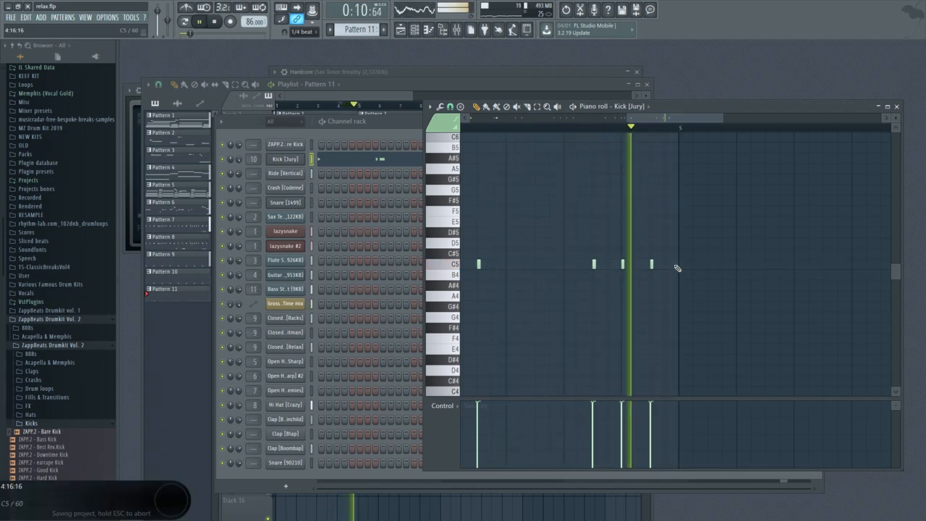
# Place a second Pattern 11 clip at bar 5 of Track 9, and play the song while following the Kick [Jury] notes.
pyautogui.click(400, 29)
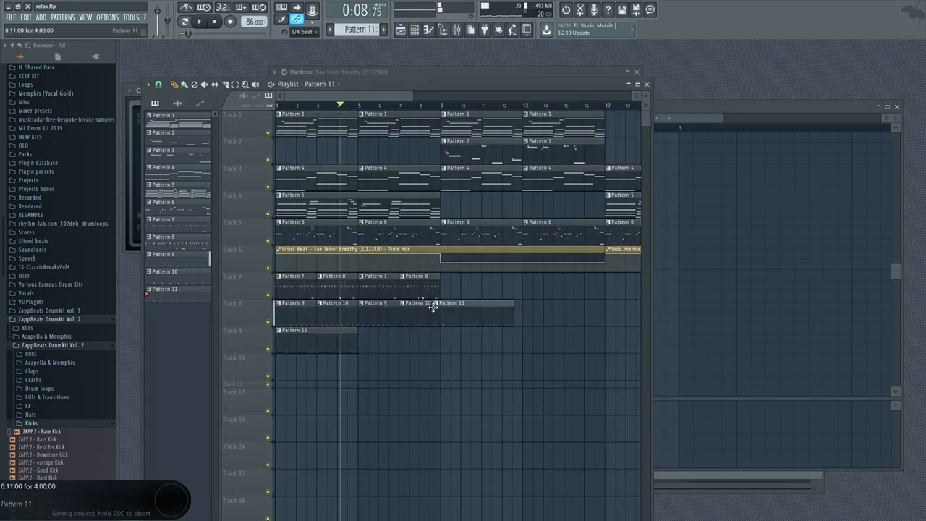
pyautogui.click(674, 111)
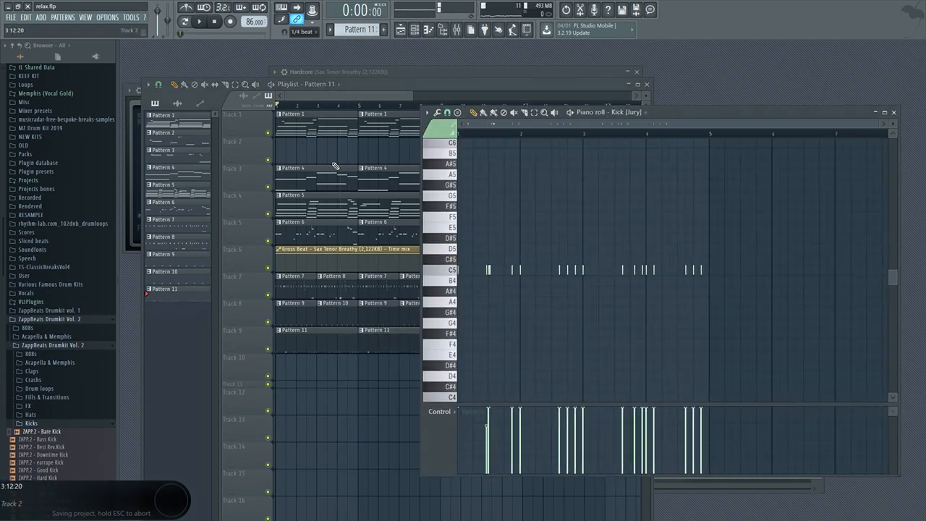
pyautogui.click(305, 103)
pyautogui.press('space')
pyautogui.click(732, 113)
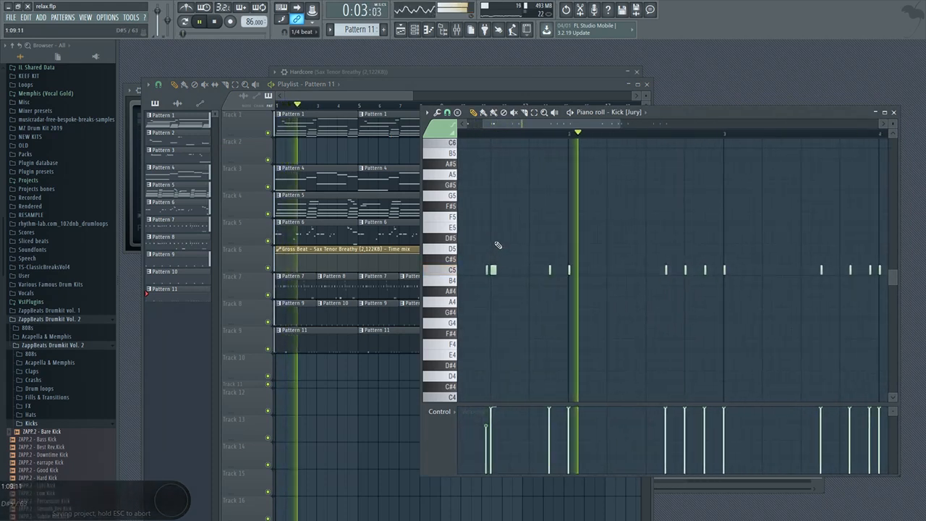
pyautogui.keyDown('ctrl'); pyautogui.scroll(3, 723, 285); pyautogui.keyUp('ctrl')
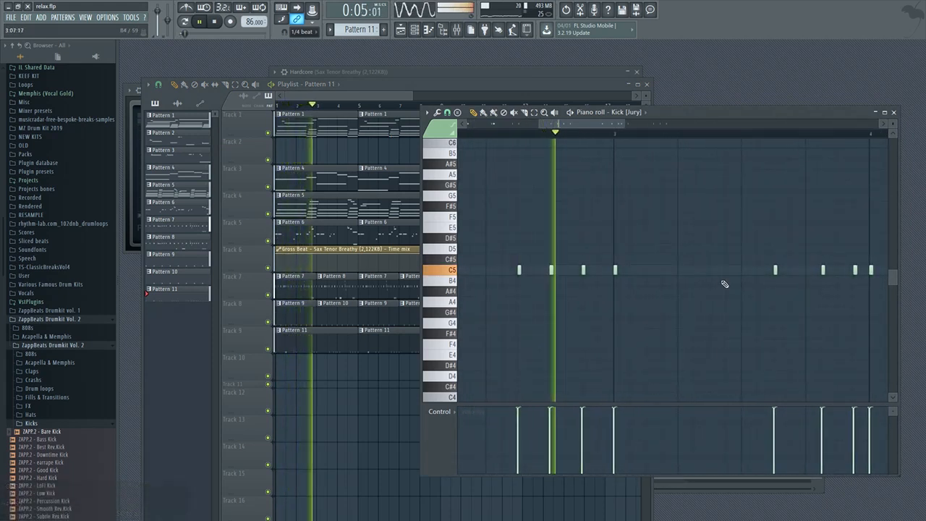
pyautogui.keyDown('ctrl'); pyautogui.scroll(-3, 725, 284); pyautogui.keyUp('ctrl')
pyautogui.keyDown('ctrl'); pyautogui.scroll(2, 839, 322); pyautogui.keyUp('ctrl')
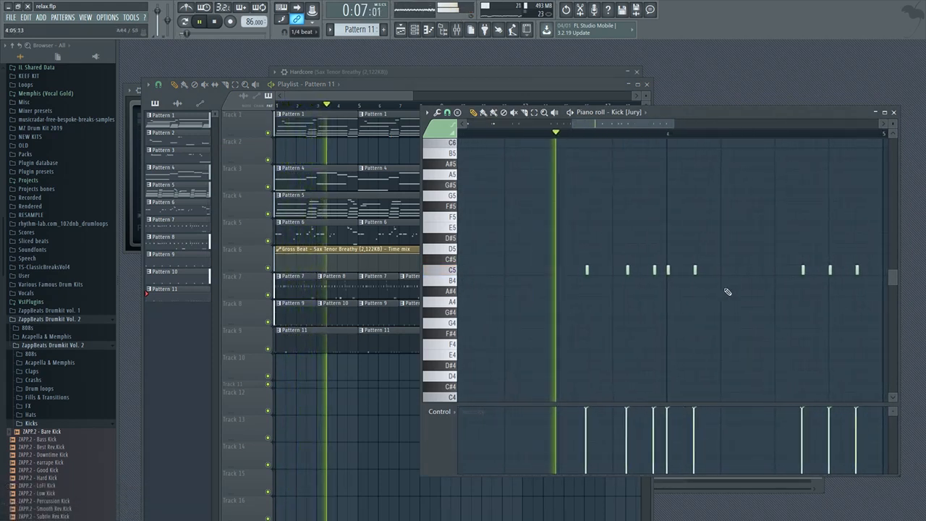
# Set the piano roll snap to 1/4 step and add a short C5 kick note with reduced velocity at 3:10:12.
pyautogui.click(447, 112)
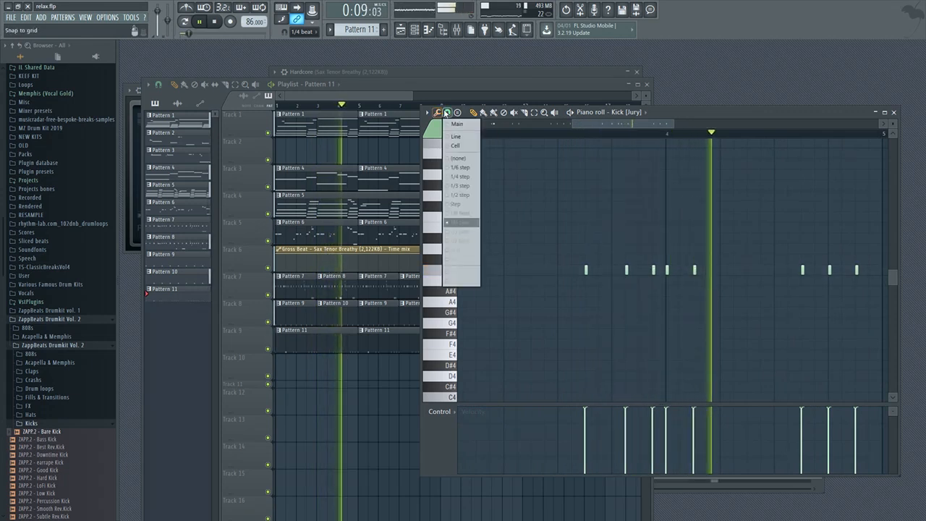
pyautogui.click(461, 176)
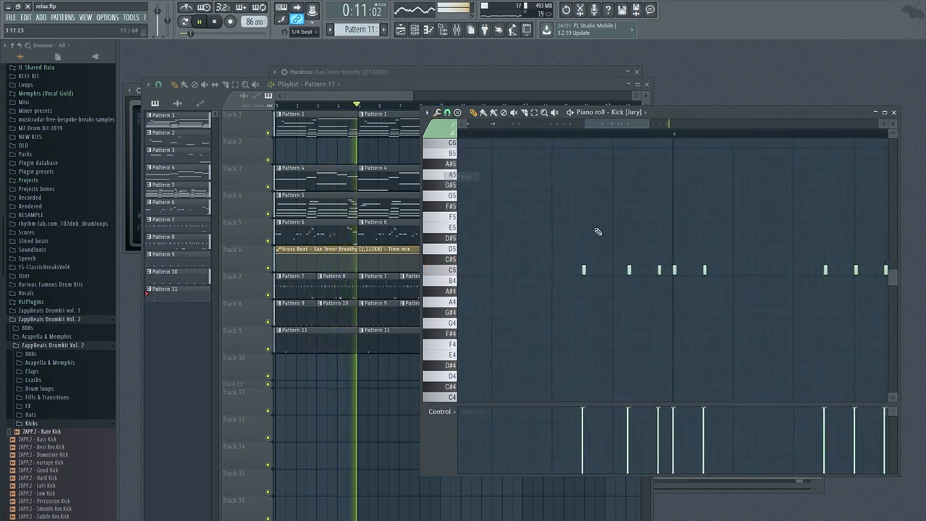
pyautogui.press('space')
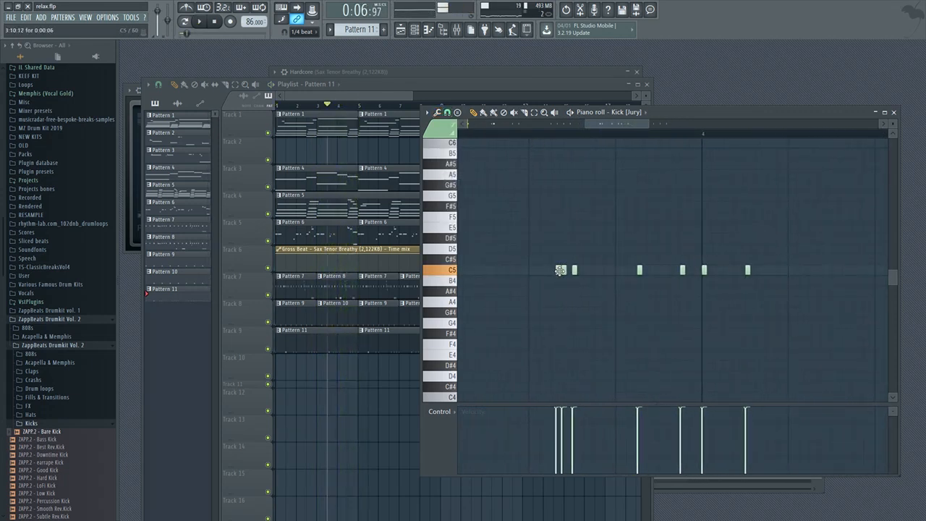
pyautogui.hotkey('ctrl', 'alt', 'z')
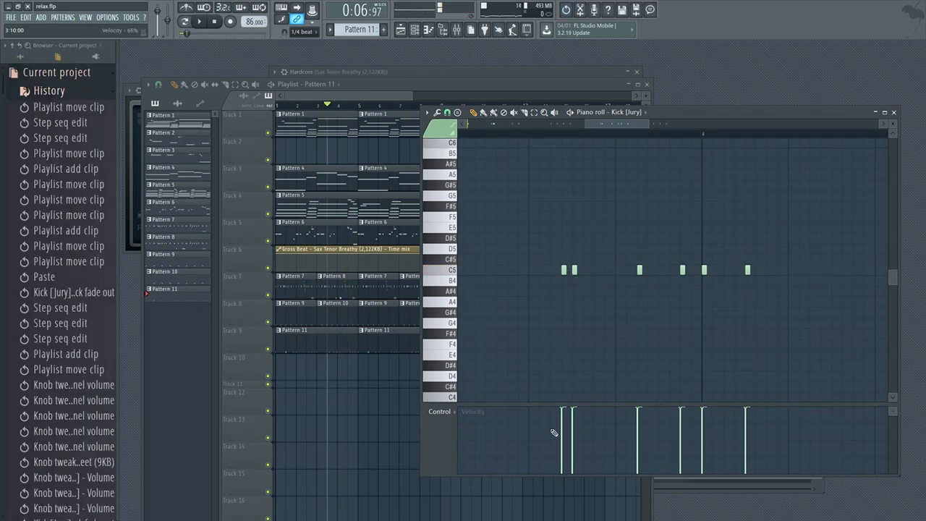
pyautogui.click(561, 444)
pyautogui.press('space')
pyautogui.press('space')
# Try the softer kick note at 3:10:00, move it back to 3:10:12, and delete the kick note at step 14 of bar 3.
pyautogui.rightClick(563, 271)
pyautogui.click(551, 272)
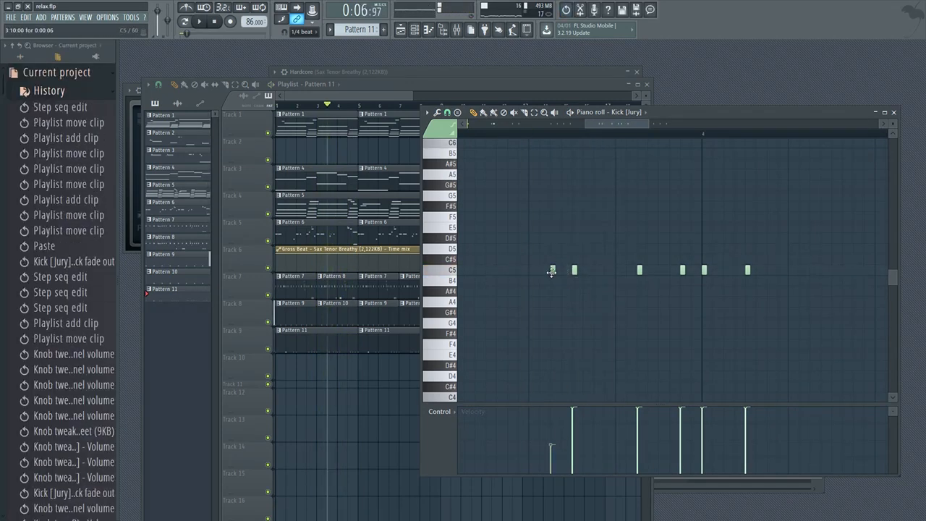
pyautogui.press('space')
pyautogui.rightClick(639, 271)
pyautogui.press('space')
pyautogui.moveTo(552, 271); pyautogui.dragTo(558, 272)
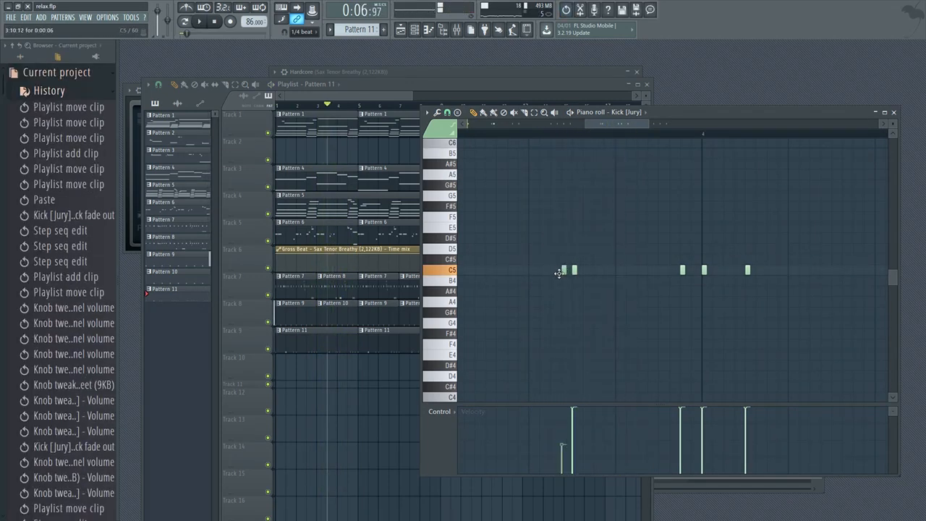
pyautogui.press('space')
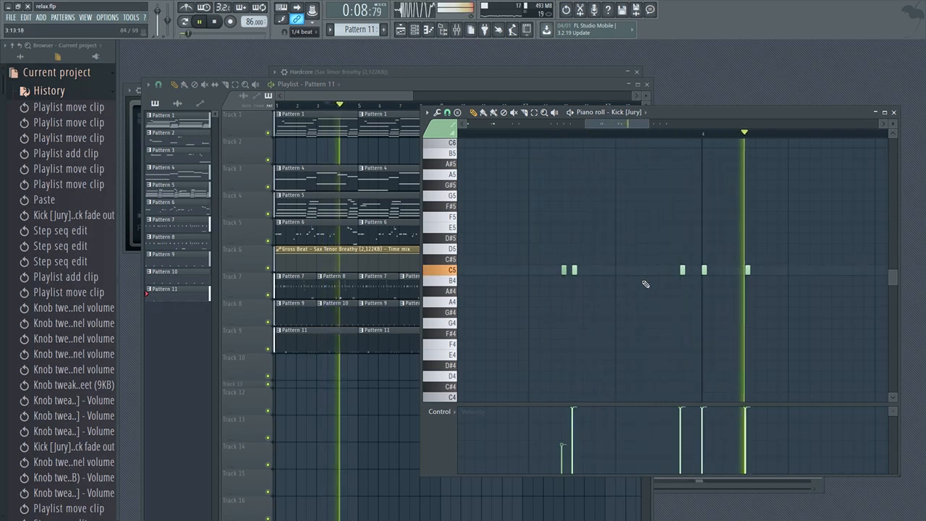
pyautogui.press('space')
# Undo the removal of the kick note at step 3 of bar 4 and save the project.
pyautogui.scroll(-3, 666, 273)
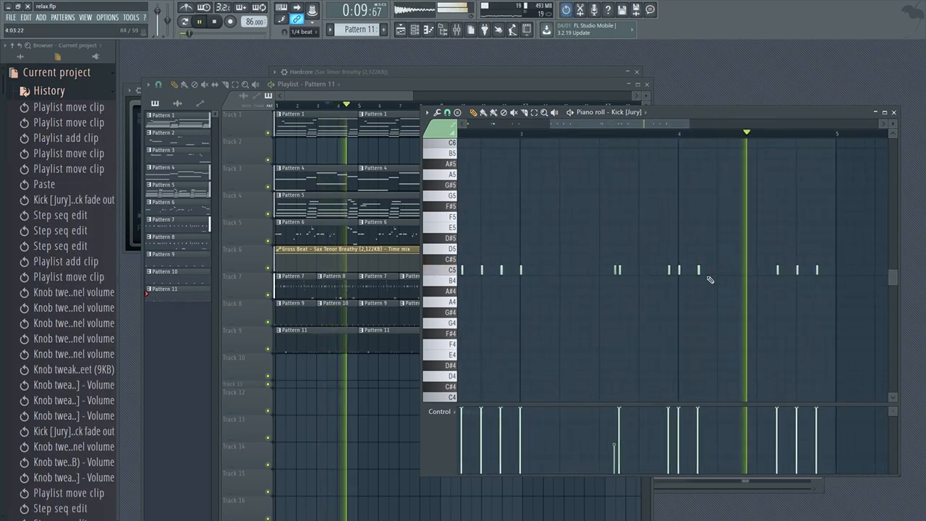
pyautogui.scroll(2, 700, 275)
pyautogui.scroll(1, 700, 275)
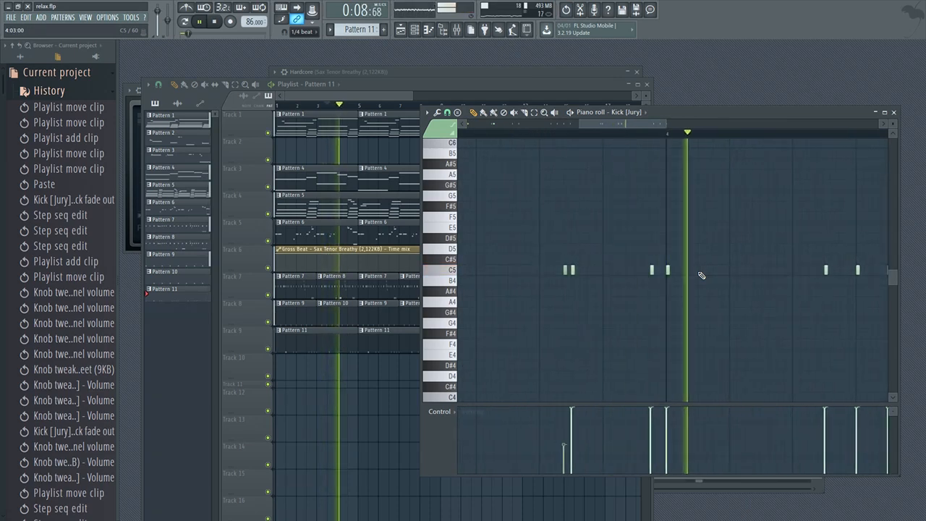
pyautogui.hotkey('ctrl', 'z')
pyautogui.scroll(-2, 683, 275)
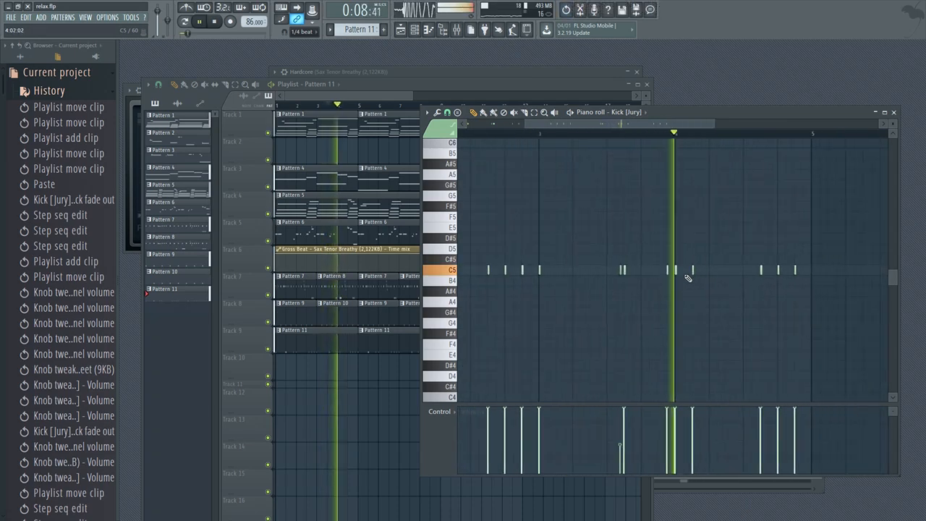
pyautogui.hotkey('ctrl', 's')
pyautogui.press('space')
# Open Pattern 6's Bass Street notes and add an F#4 note slightly over one step long at the start of bar 4.
pyautogui.doubleClick(340, 230)
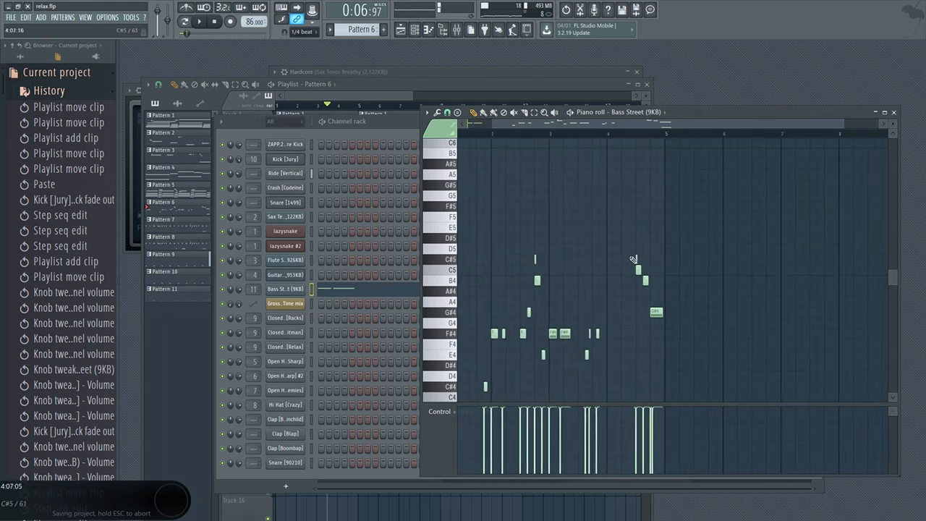
pyautogui.scroll(3, 634, 259)
pyautogui.press('space')
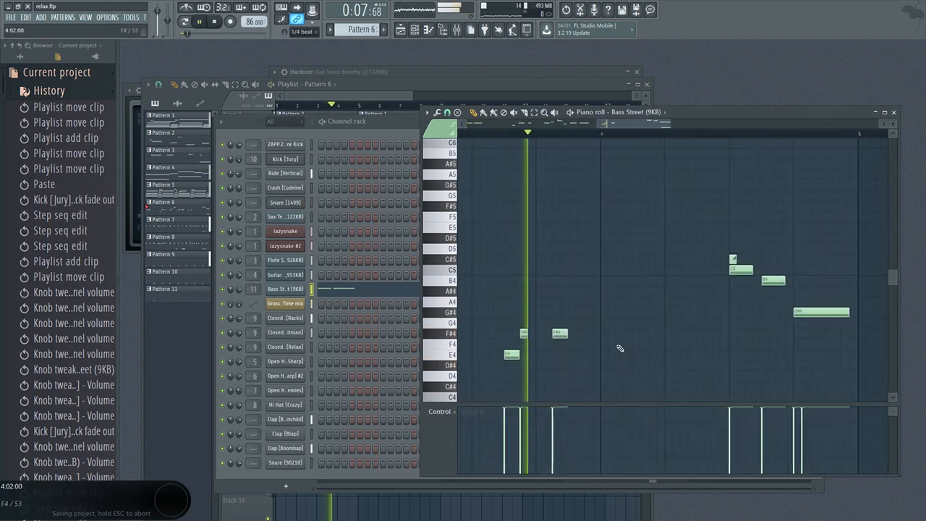
pyautogui.press('space')
pyautogui.click(605, 335)
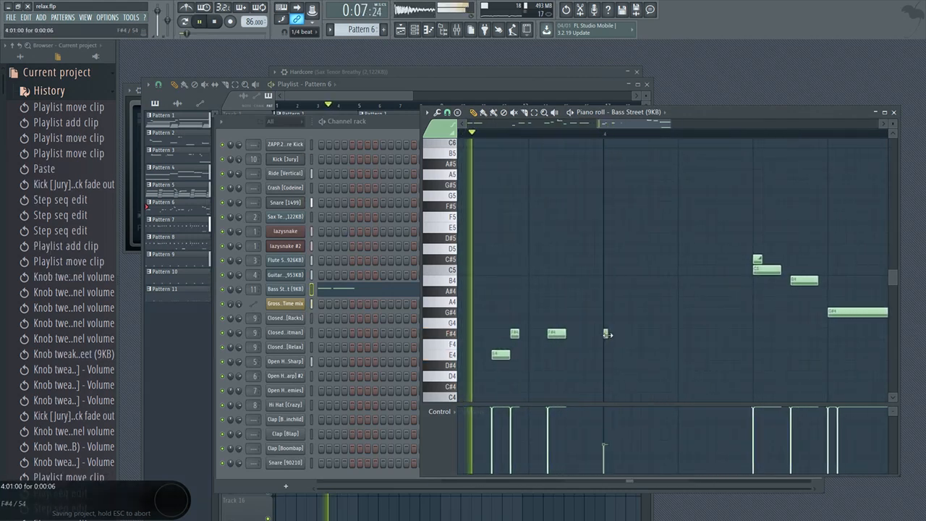
pyautogui.moveTo(611, 334)
pyautogui.mouseDown()
pyautogui.moveTo(657, 337)
pyautogui.moveTo(623, 339)
pyautogui.mouseUp()
pyautogui.press('space')
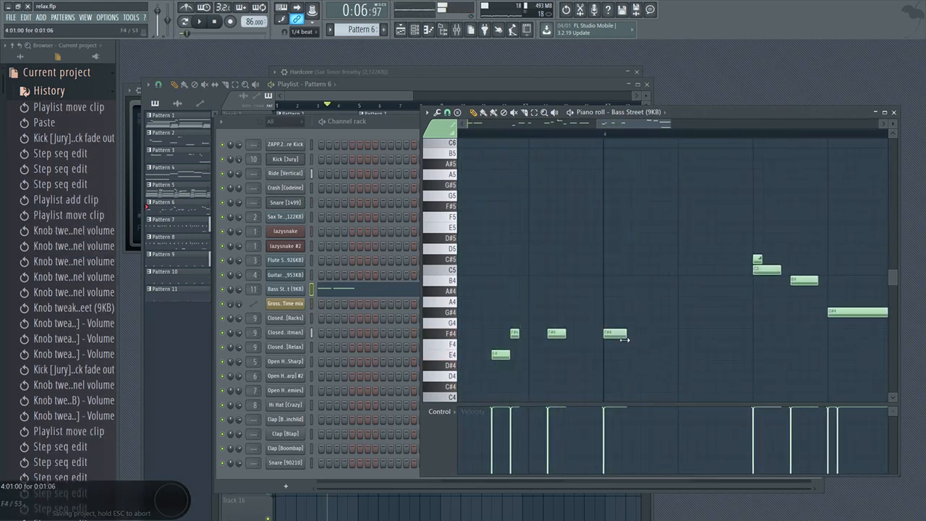
pyautogui.press('space')
# Lengthen the F#4 bass note at the start of bar 4 to four steps, without a second F#4 note, and save the project.
pyautogui.click(643, 334)
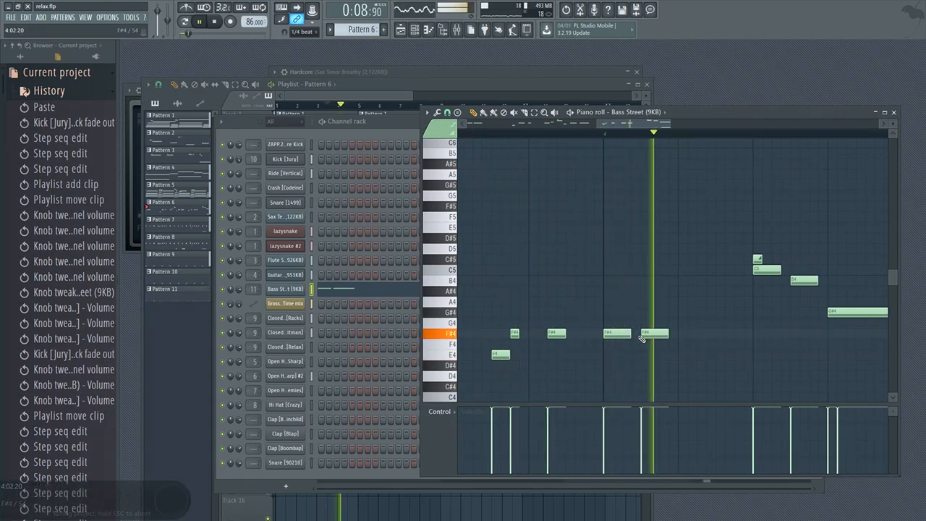
pyautogui.rightClick(642, 337)
pyautogui.moveTo(630, 335); pyautogui.dragTo(678, 340)
pyautogui.hotkey('ctrl', 's')
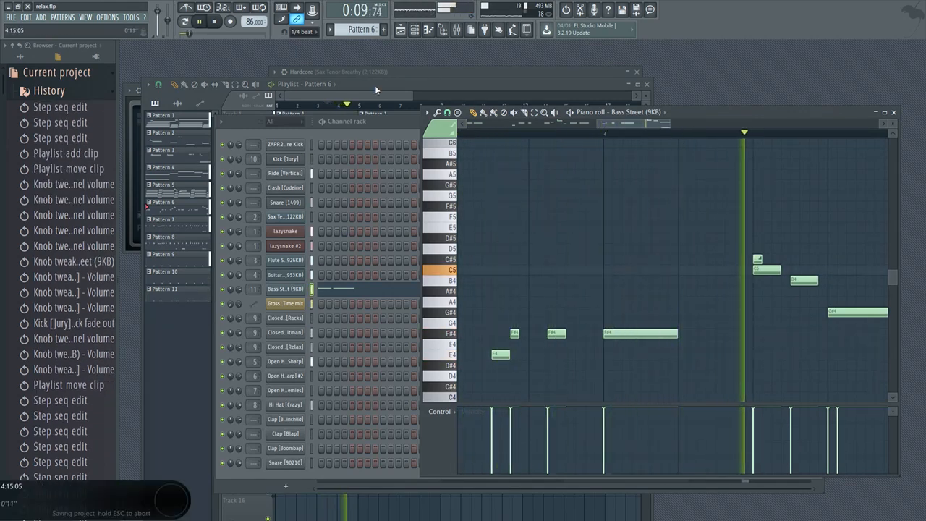
# Reopen Pattern 11's kick notes and replace the note at step 16 of bar 3 with a short C5 note at 3:16:12.
pyautogui.click(375, 85)
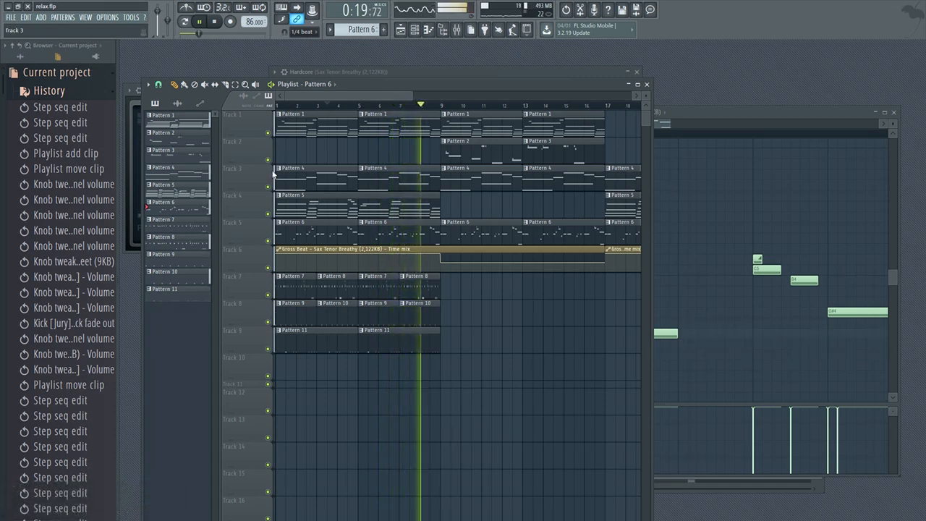
pyautogui.press('space')
pyautogui.keyDown('ctrl'); pyautogui.scroll(3, 295, 114); pyautogui.keyUp('ctrl')
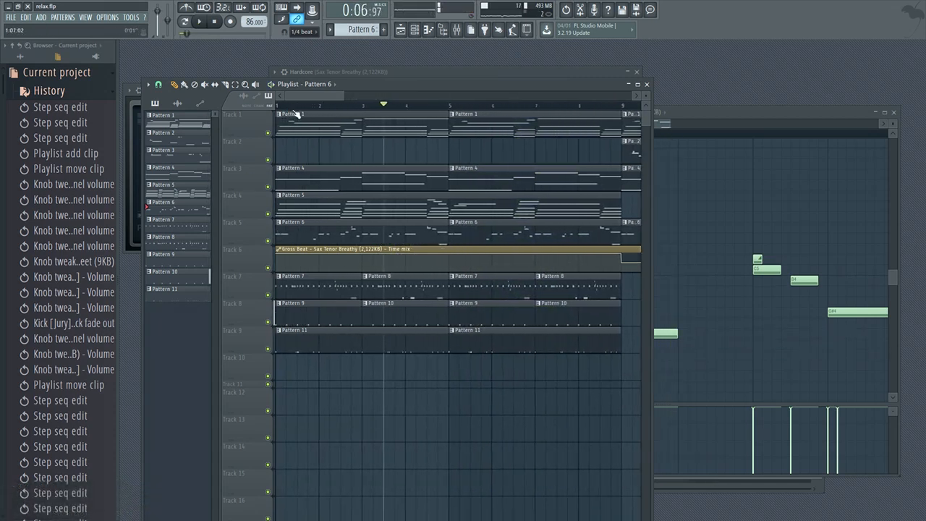
pyautogui.doubleClick(403, 341)
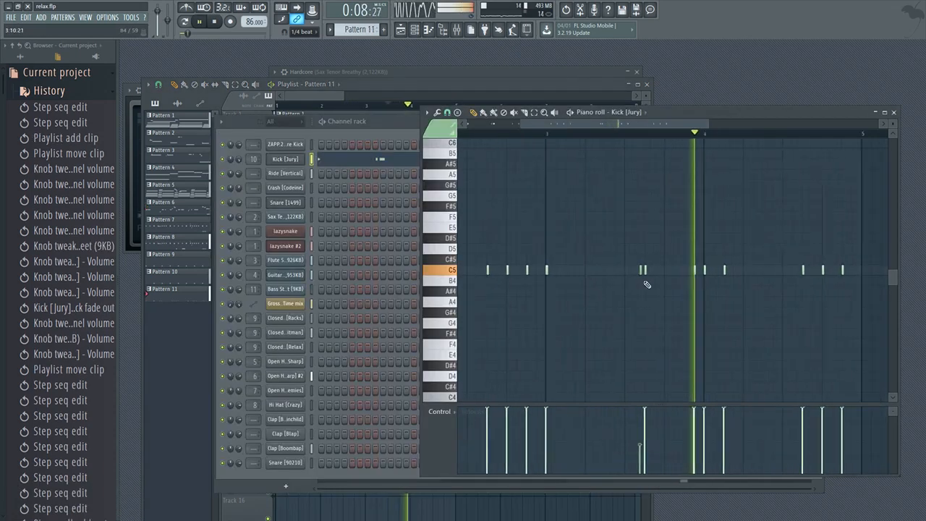
pyautogui.keyDown('ctrl'); pyautogui.scroll(3, 690, 283); pyautogui.keyUp('ctrl')
pyautogui.rightClick(662, 272)
pyautogui.click(668, 271)
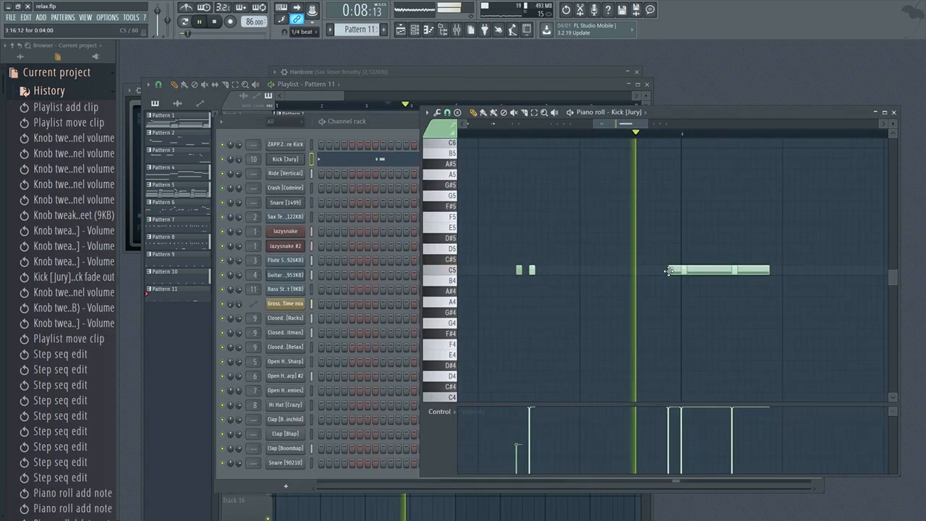
pyautogui.rightClick(672, 272)
pyautogui.press('space')
pyautogui.click(675, 273)
pyautogui.press('space')
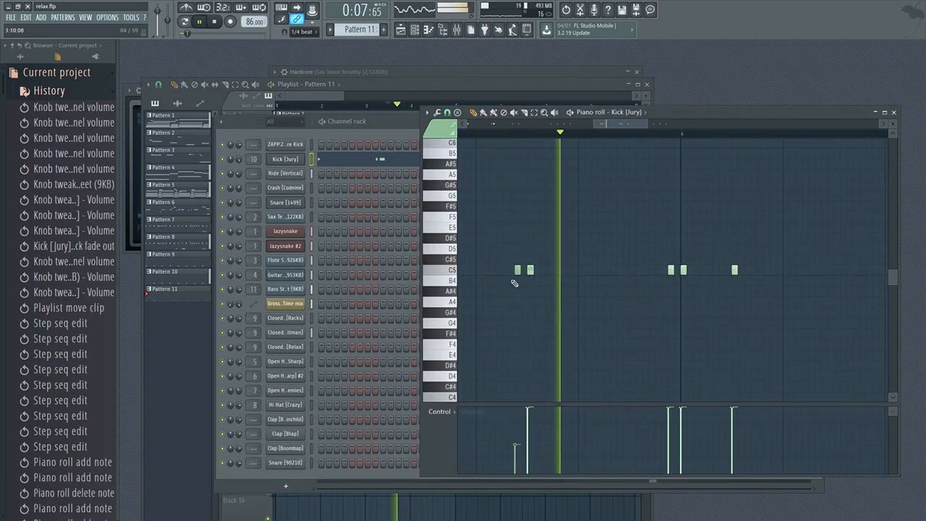
# Restore the soft kick note at 3:10:12, lower the 3:16:12 note's velocity to about 57%, and save the project.
pyautogui.press('space')
pyautogui.press('space')
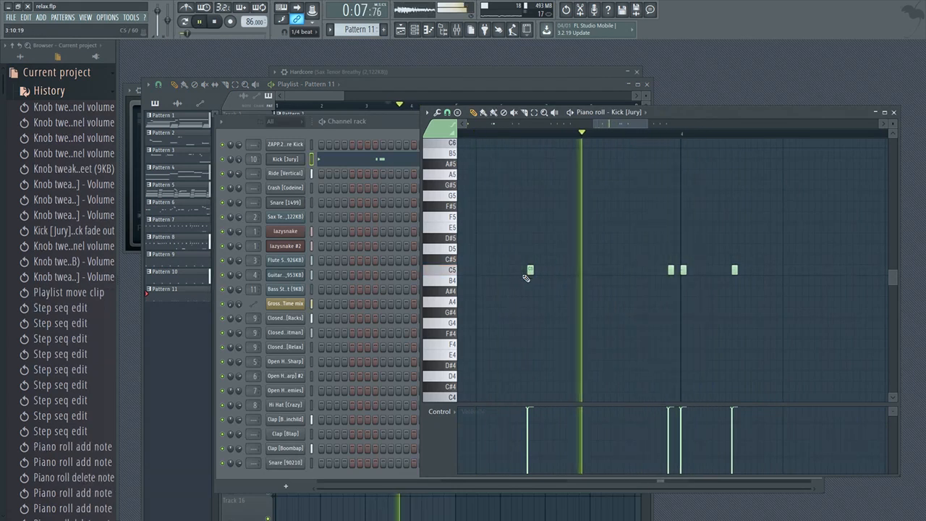
pyautogui.hotkey('ctrl', 'z')
pyautogui.keyDown('ctrl'); pyautogui.scroll(-3, 524, 290); pyautogui.keyUp('ctrl')
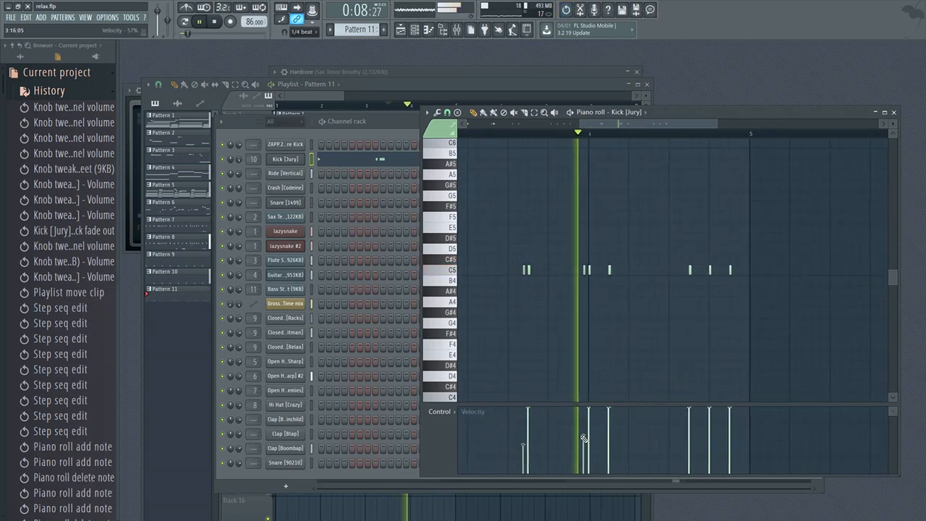
pyautogui.hotkey('ctrl', 's')
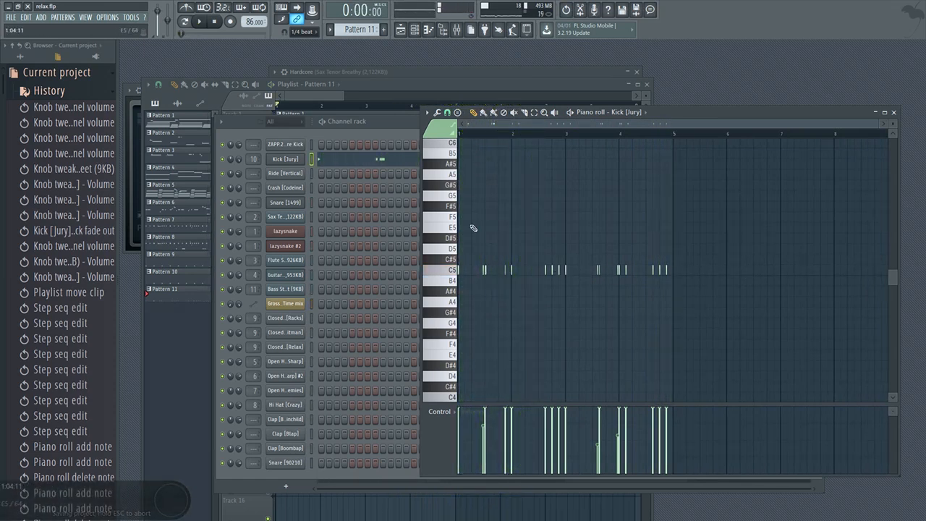
# Remove the two close kick notes around step 9 of bar 1 and add a softer short C5 note at 1:14:12.
pyautogui.press('space')
pyautogui.scroll(2, 486, 278)
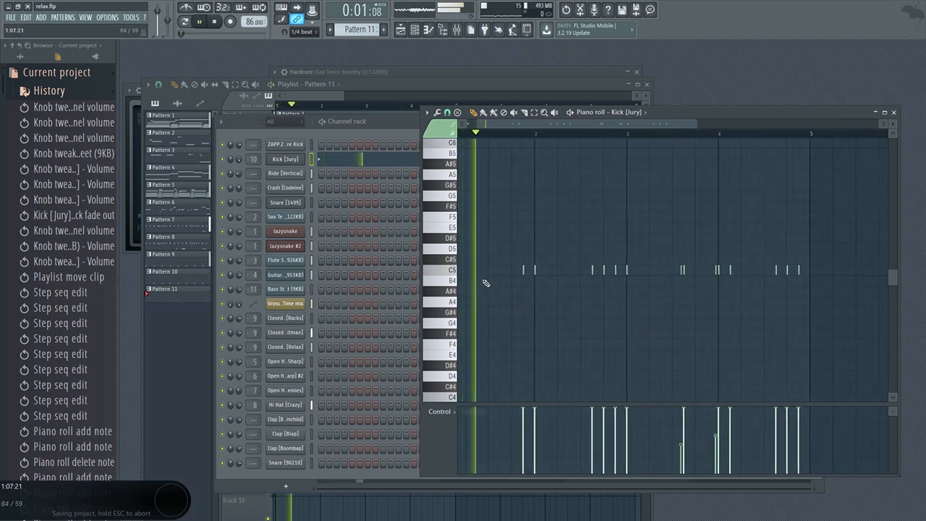
pyautogui.scroll(1, 486, 283)
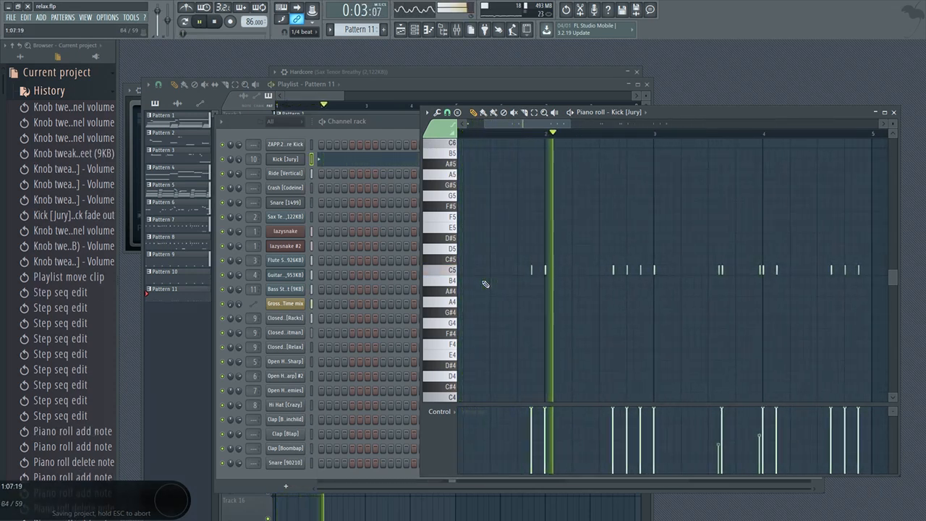
pyautogui.scroll(1, 486, 283)
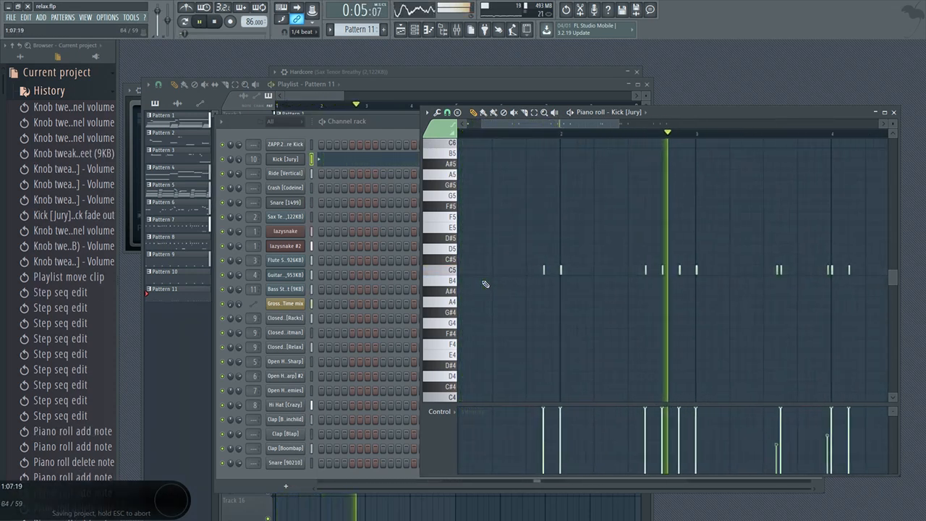
pyautogui.scroll(1, 486, 283)
pyautogui.scroll(2, 540, 279)
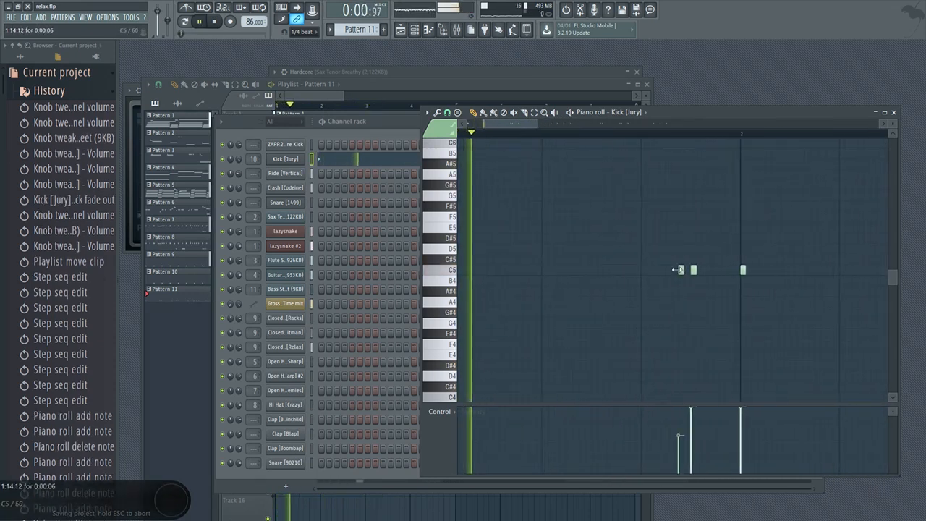
pyautogui.scroll(-2, 637, 282)
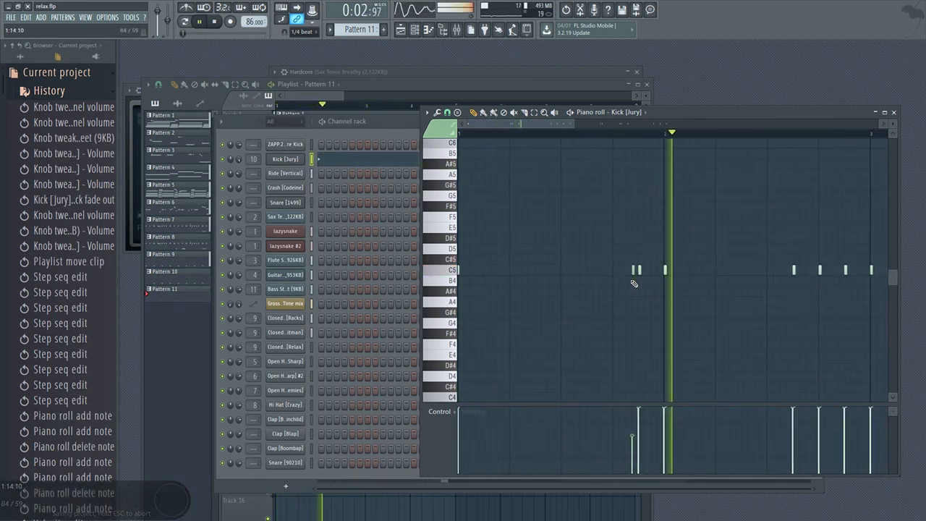
pyautogui.scroll(-2, 610, 304)
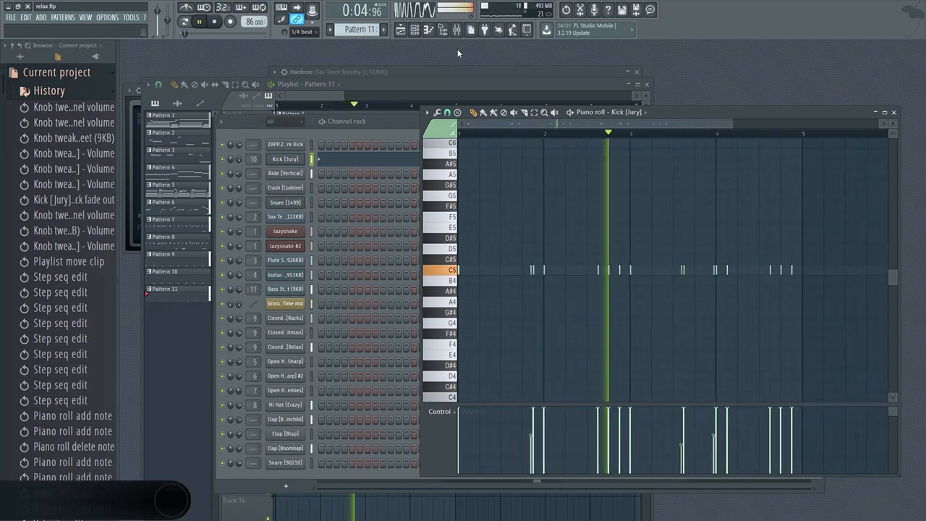
# Add the EQUO effect below Soundgoodizer on the Kick [Jury] mixer insert.
pyautogui.press('F9')
pyautogui.click(568, 205)
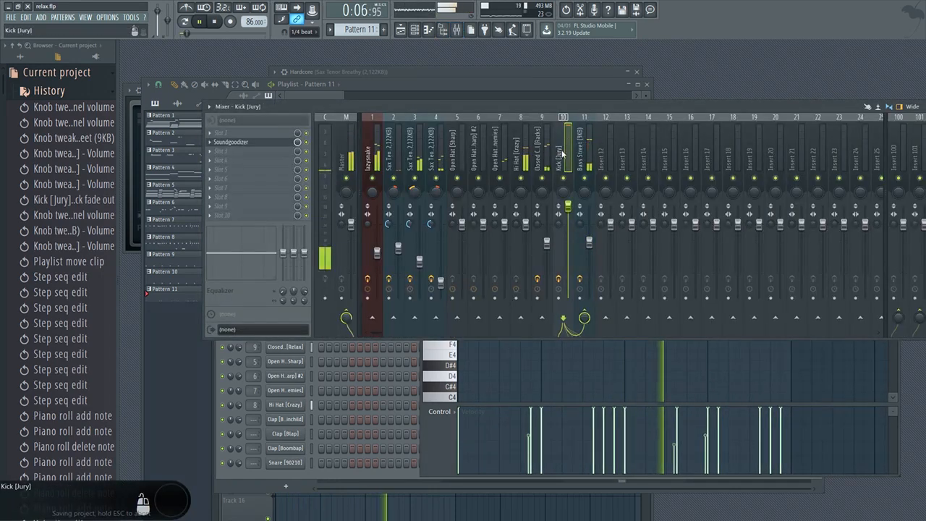
pyautogui.click(267, 152)
pyautogui.click(362, 115)
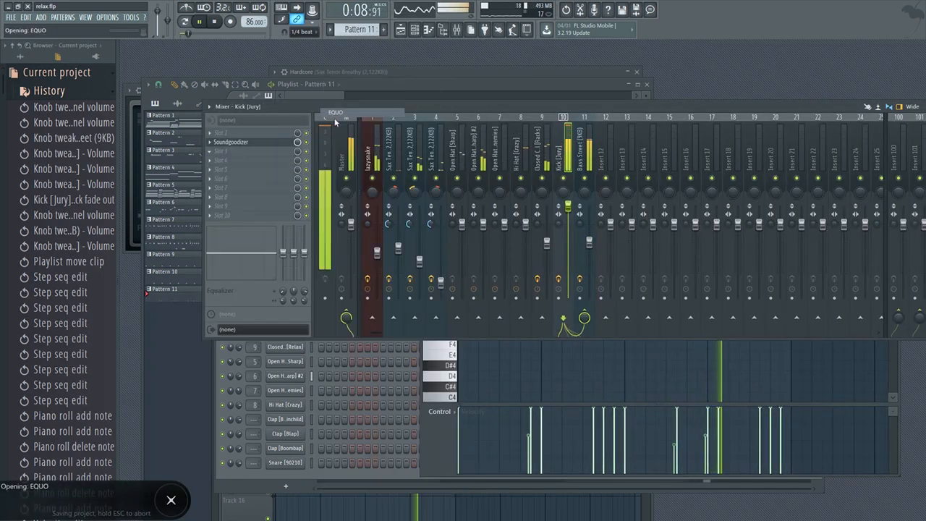
# Lower EQUO's bands from about 508 Hz upward in a smooth falling curve, keeping the lower bands flat.
pyautogui.click(253, 112)
pyautogui.click(274, 123)
pyautogui.moveTo(137, 156)
pyautogui.mouseDown()
pyautogui.moveTo(189, 155)
pyautogui.moveTo(263, 179)
pyautogui.moveTo(315, 176)
pyautogui.mouseUp()
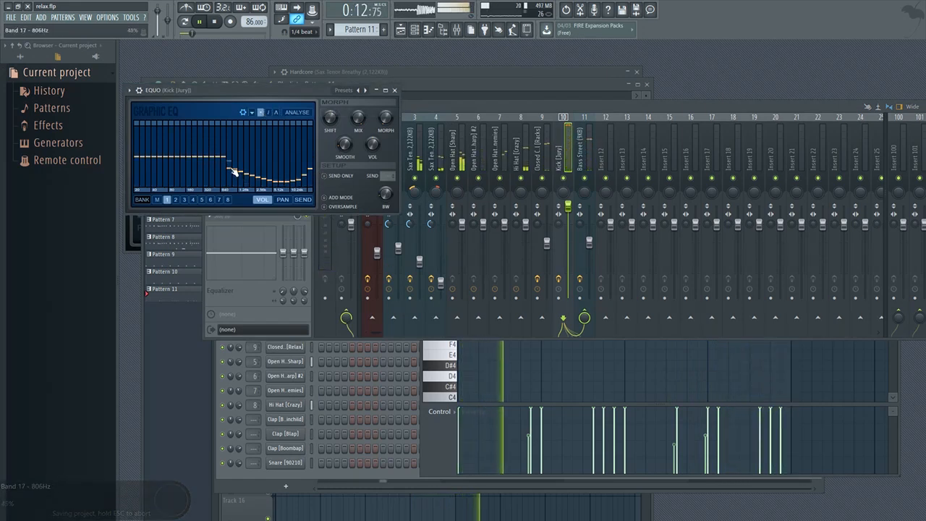
pyautogui.moveTo(227, 164)
pyautogui.mouseDown()
pyautogui.moveTo(275, 181)
pyautogui.moveTo(298, 176)
pyautogui.moveTo(225, 165)
pyautogui.mouseUp()
pyautogui.click(268, 113)
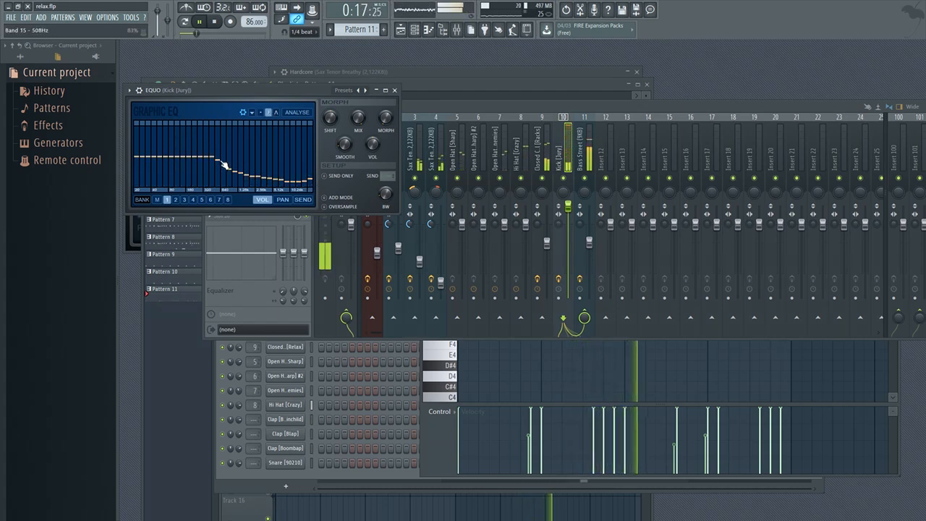
# Lower the Kick [Jury] mixer volume to about 117% (3.9 dB) and initialise the song with that fader position.
pyautogui.click(569, 217)
pyautogui.rightClick(569, 213)
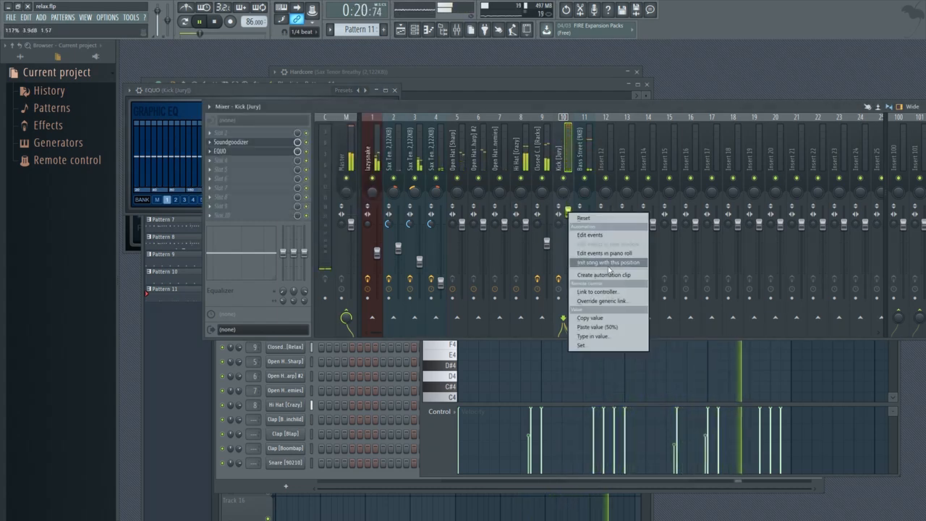
pyautogui.press('Escape')
# Select all drum clips on playlist Tracks 7 to 9 in bars 1 to 8 and duplicate them from bar 9.
pyautogui.press('F5')
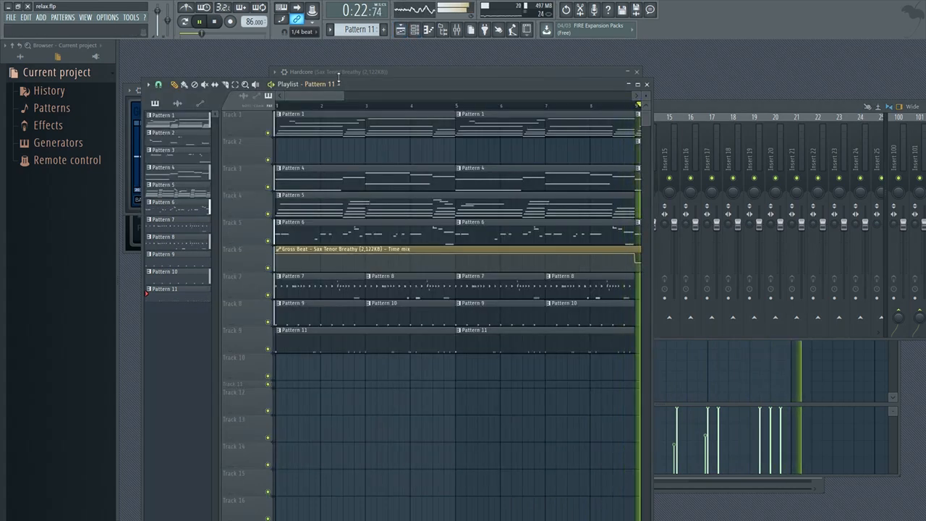
pyautogui.press('space')
pyautogui.scroll(-3, 468, 272)
pyautogui.click(236, 85)
pyautogui.moveTo(457, 374); pyautogui.dragTo(193, 287)
pyautogui.hotkey('ctrl', 'b')
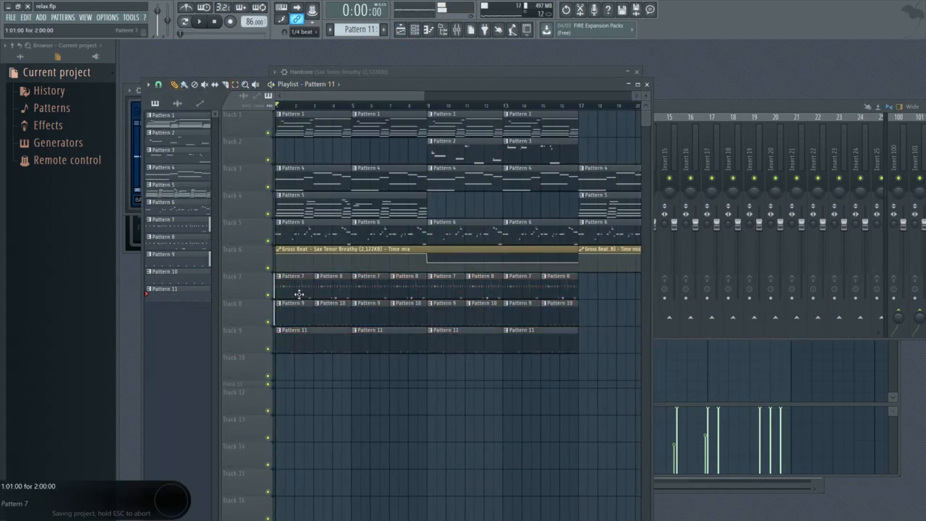
# Delete the Pattern 9 and Pattern 10 clips from the first eight bars of Track 8 and play the arrangement.
pyautogui.rightClick(332, 322)
pyautogui.rightClick(370, 322)
pyautogui.rightClick(400, 324)
pyautogui.press('space')
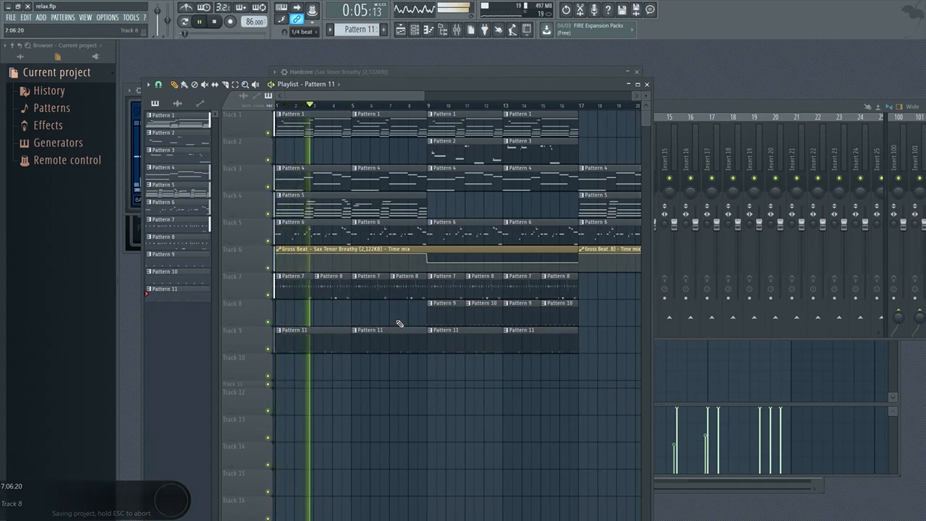
# Show all library folders in the browser, review the playing arrangement, and save the project.
pyautogui.click(20, 57)
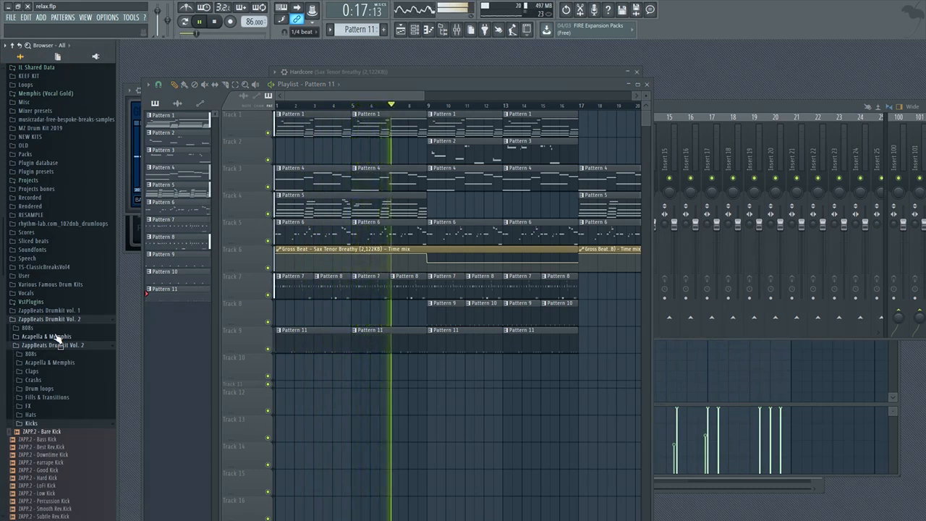
pyautogui.scroll(6, 412, 452)
pyautogui.scroll(-4, 449, 366)
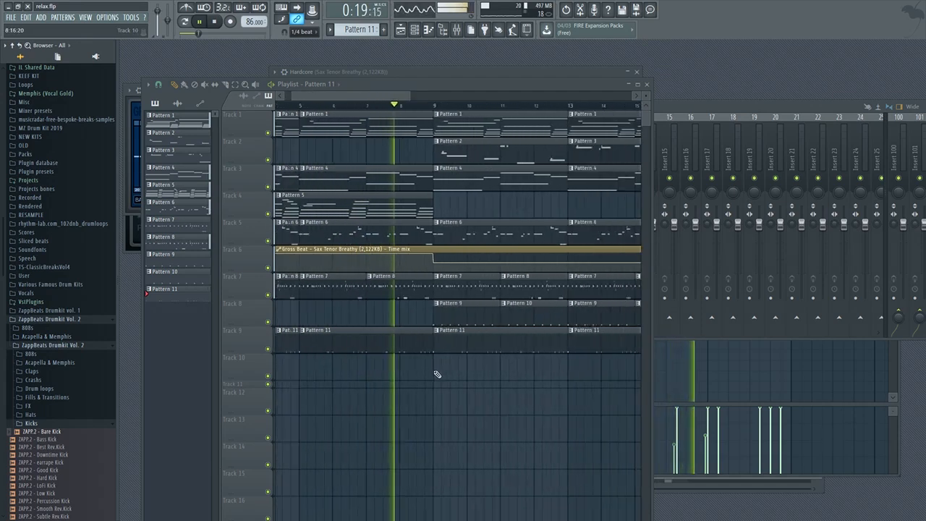
pyautogui.scroll(1, 459, 380)
pyautogui.scroll(-4, 462, 382)
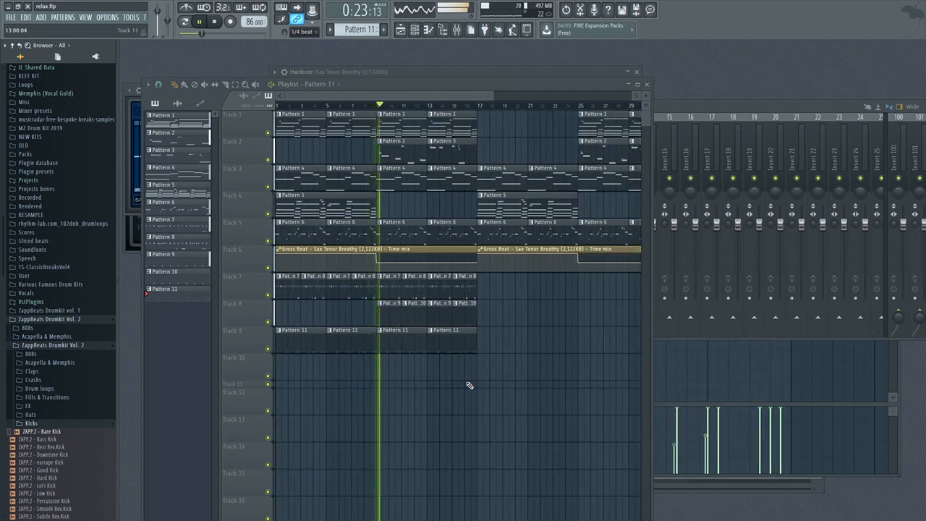
pyautogui.hotkey('ctrl', 's')
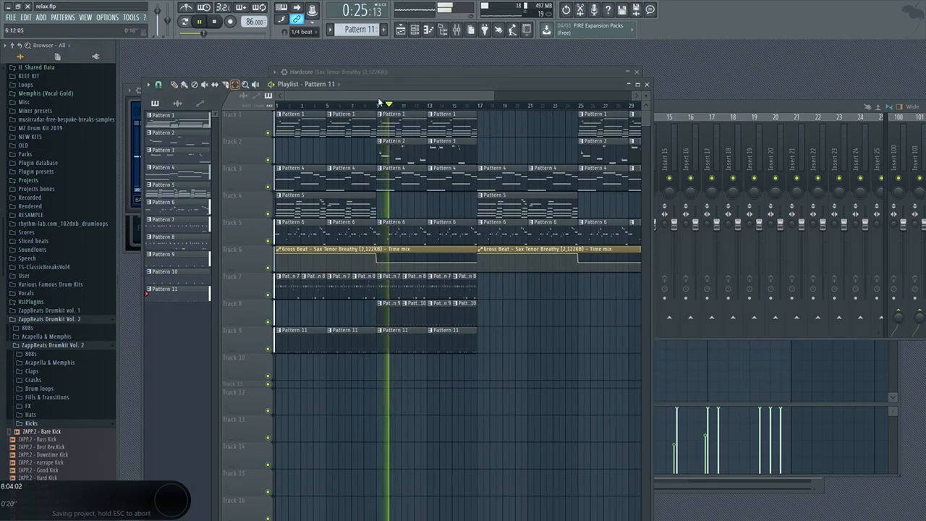
# Try the insert 3 Sax Tenor Breathy volume at 40% (-15.7 dB) as the initial song value and readjust its fader.
pyautogui.click(697, 141)
pyautogui.moveTo(421, 262); pyautogui.dragTo(421, 272)
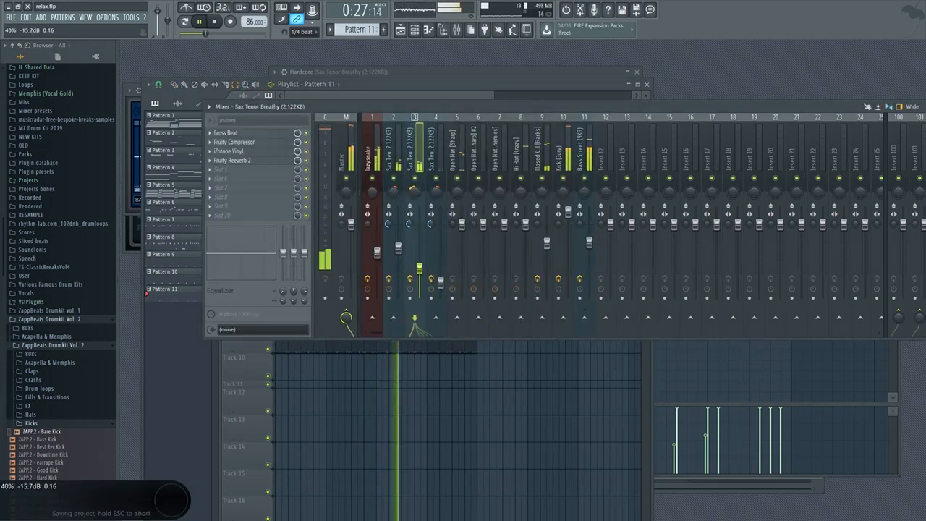
pyautogui.rightClick(421, 271)
pyautogui.click(457, 321)
pyautogui.rightClick(416, 226)
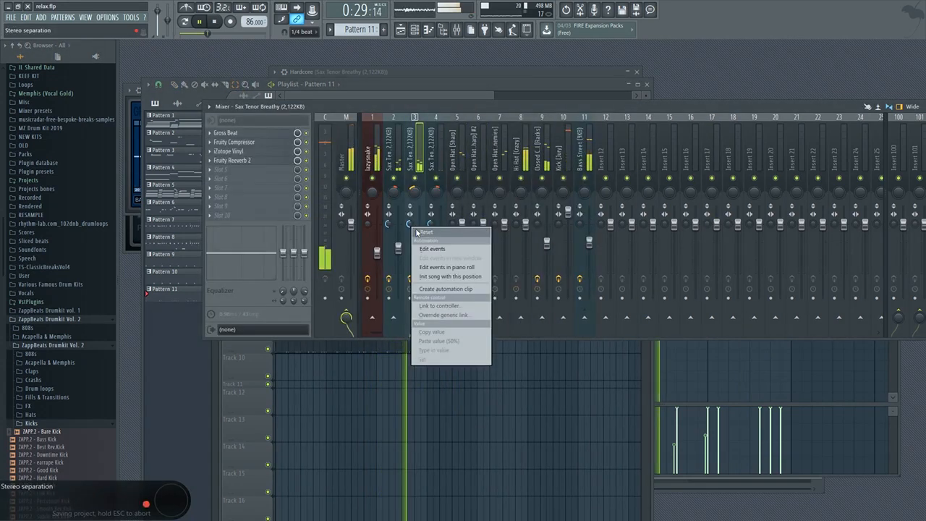
pyautogui.click(422, 273)
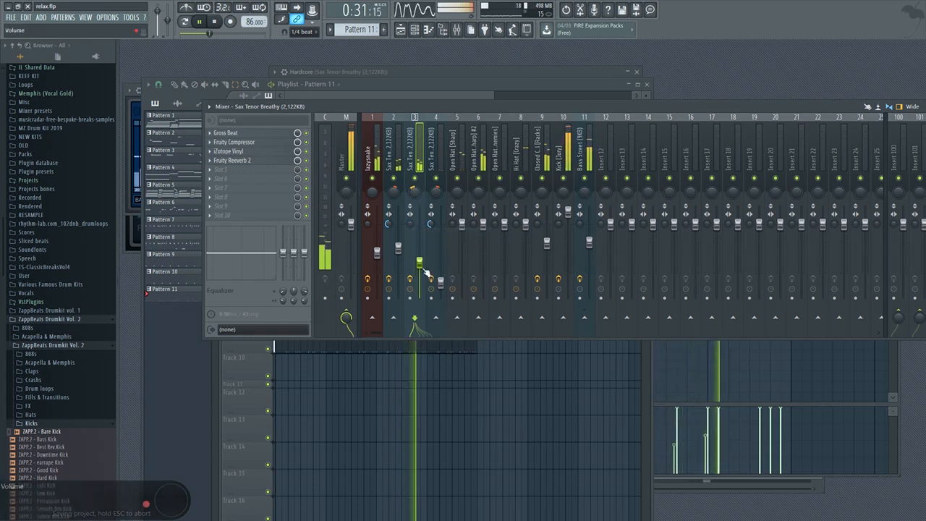
pyautogui.rightClick(417, 261)
pyautogui.click(426, 287)
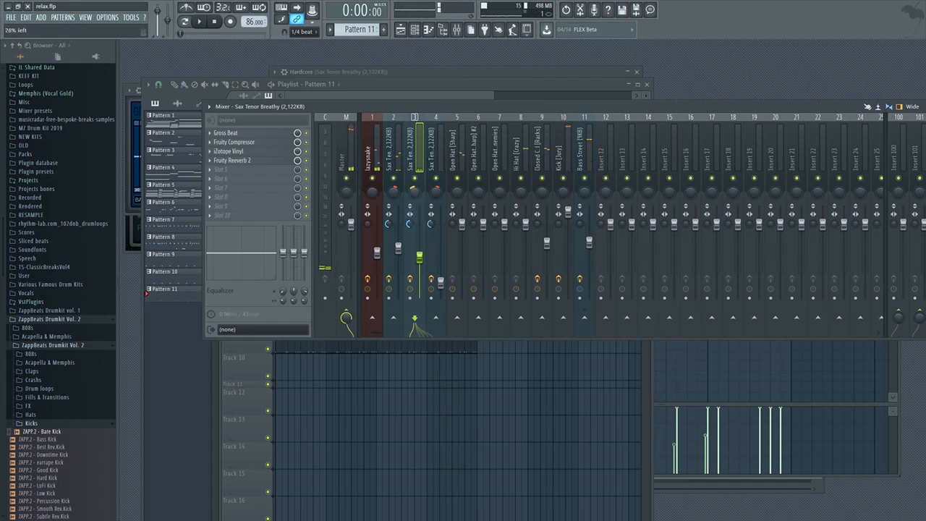
# Save the project, adjust the panning of Sax Tenor Breathy on insert 2, and return to drawing in the playlist.
pyautogui.hotkey('ctrl', 's')
pyautogui.moveTo(396, 191); pyautogui.dragTo(395, 178)
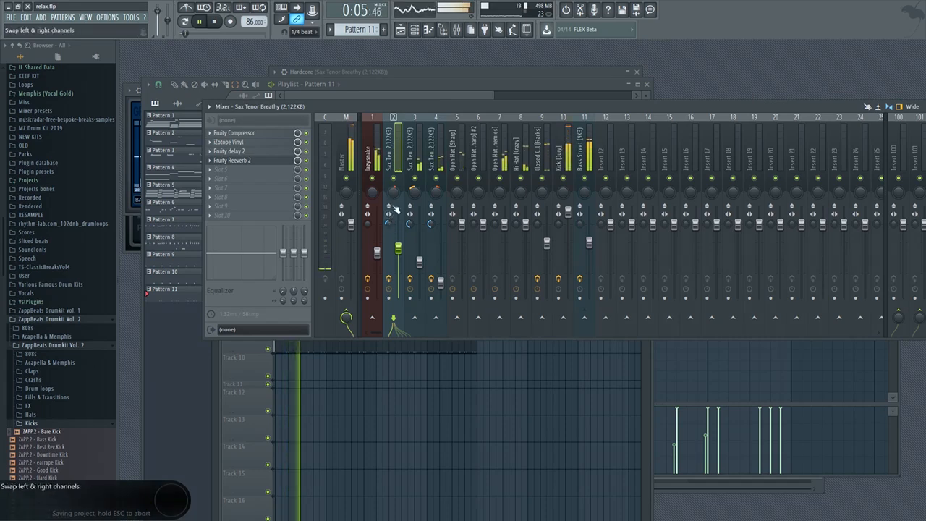
pyautogui.click(392, 86)
pyautogui.scroll(3, 373, 105)
pyautogui.press('space')
pyautogui.click(175, 86)
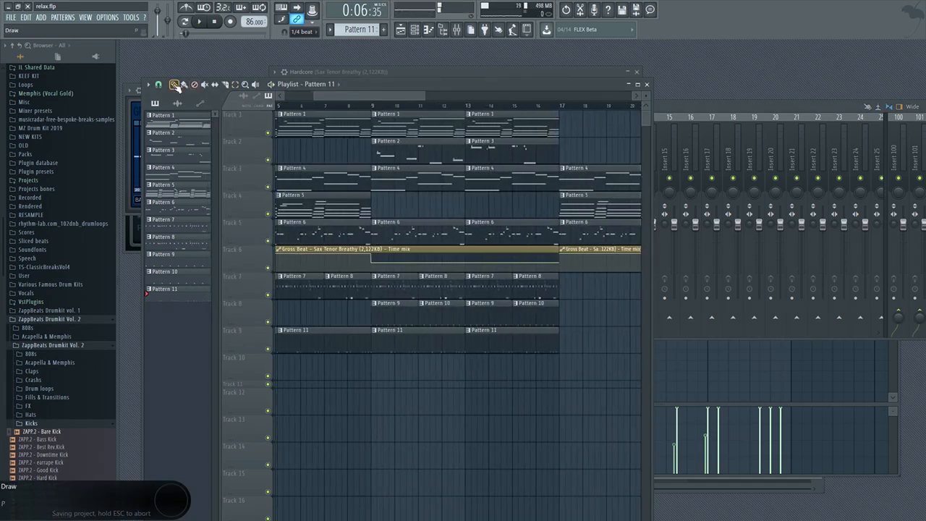
# Initialise the song with the current volume position of Sax Tenor Breathy on insert 2.
pyautogui.click(456, 29)
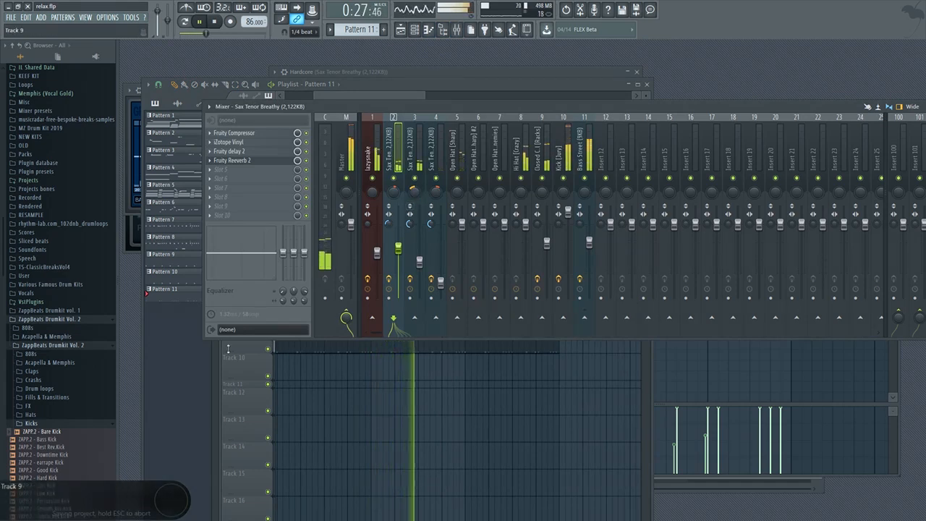
pyautogui.rightClick(398, 247)
pyautogui.click(437, 299)
# Select the drum clips on Tracks 7 to 9 across bars 1 to 16 and duplicate them from bar 17.
pyautogui.click(251, 388)
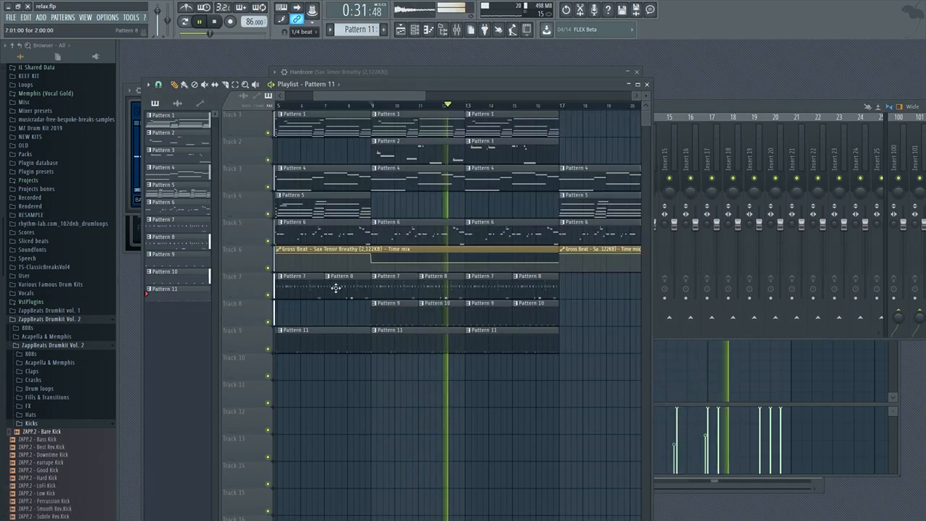
pyautogui.scroll(-4, 364, 280)
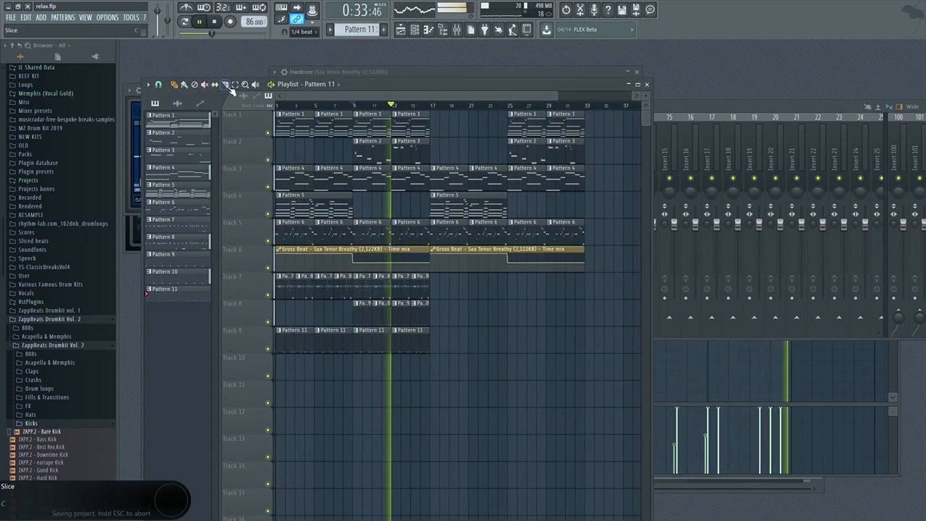
pyautogui.moveTo(439, 340); pyautogui.dragTo(101, 282)
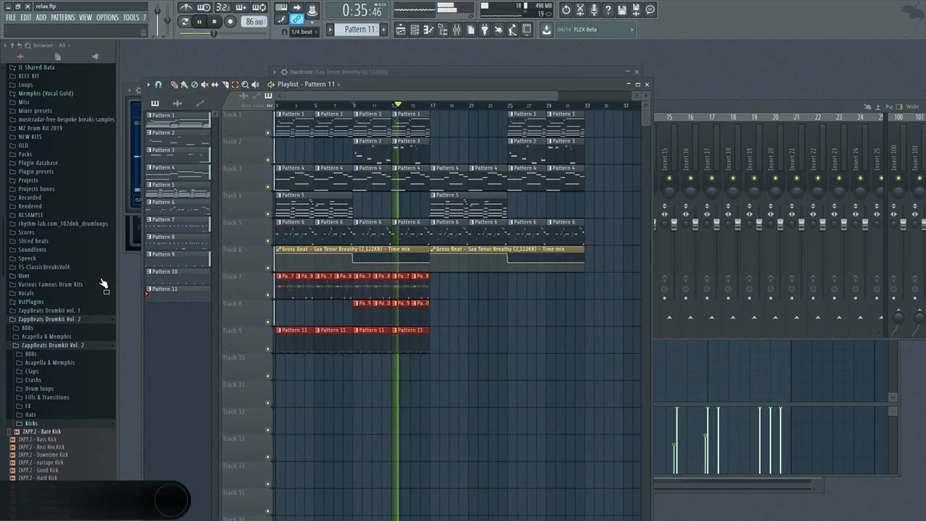
pyautogui.hotkey('ctrl', 'b')
pyautogui.click(325, 311)
# Stop playback, move the playhead to bar 17, and make the Pattern 6 clip starting there on Track 5 unique.
pyautogui.scroll(4, 434, 139)
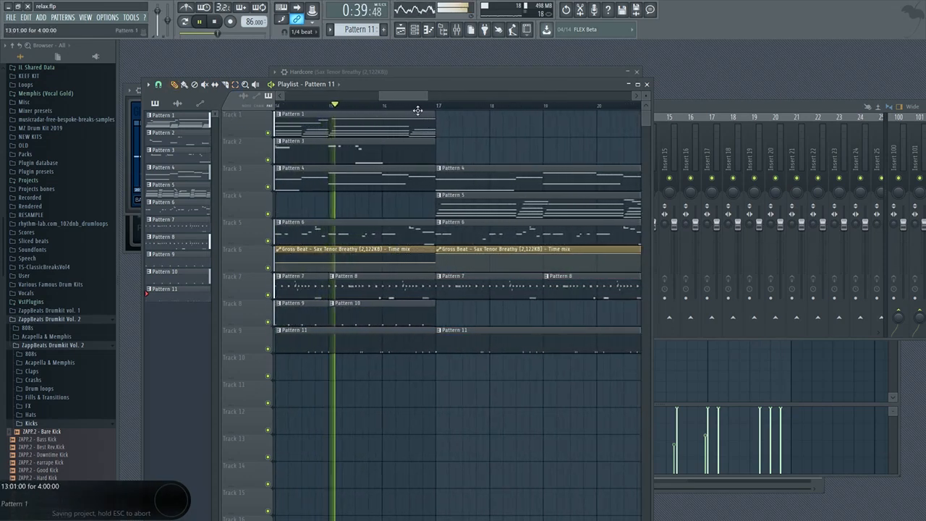
pyautogui.scroll(2, 417, 112)
pyautogui.press('space')
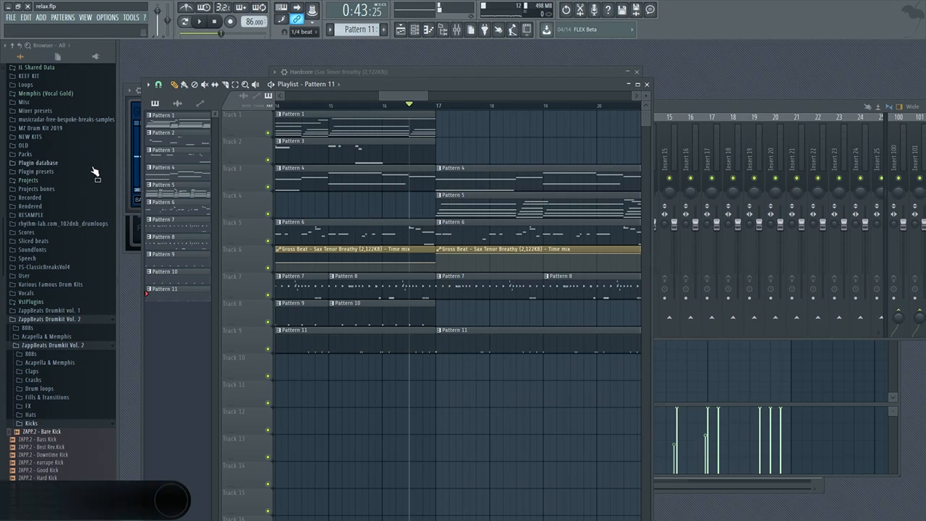
pyautogui.scroll(-3, 339, 180)
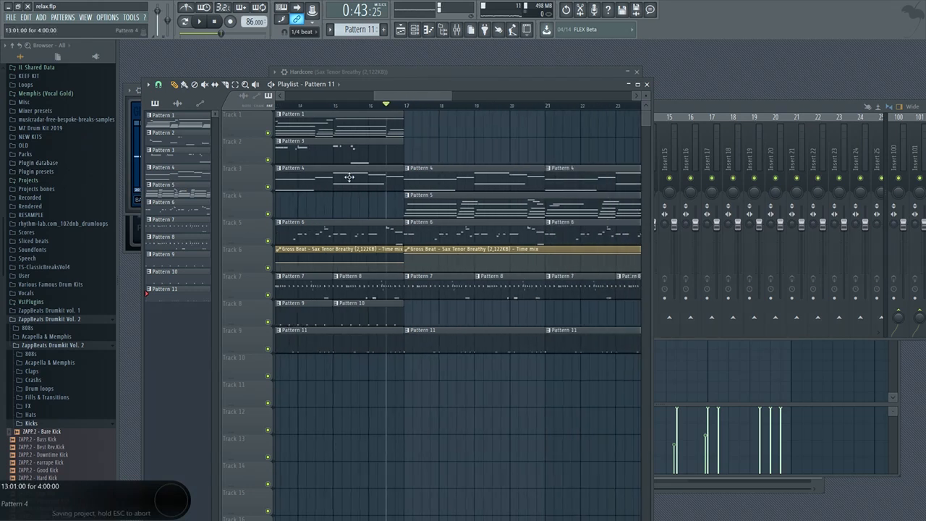
pyautogui.moveTo(406, 107); pyautogui.dragTo(402, 108)
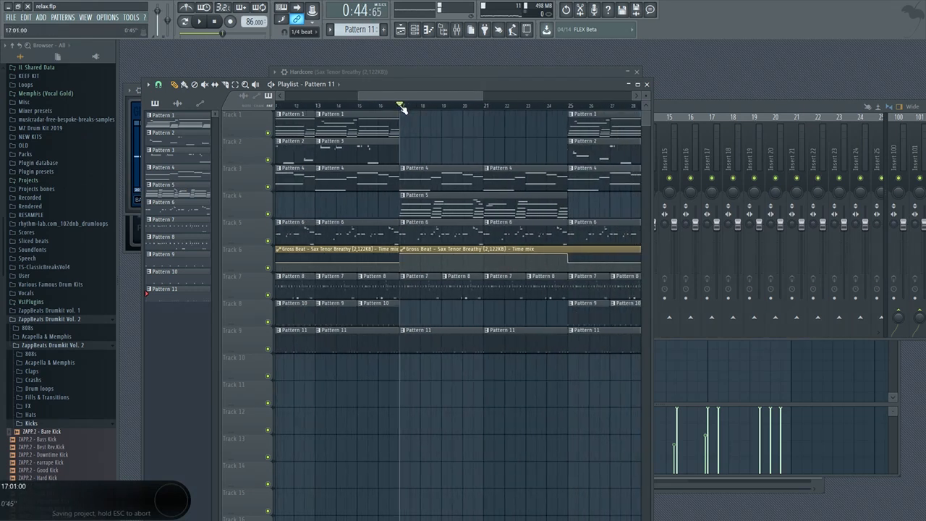
pyautogui.scroll(2, 411, 183)
pyautogui.click(391, 223)
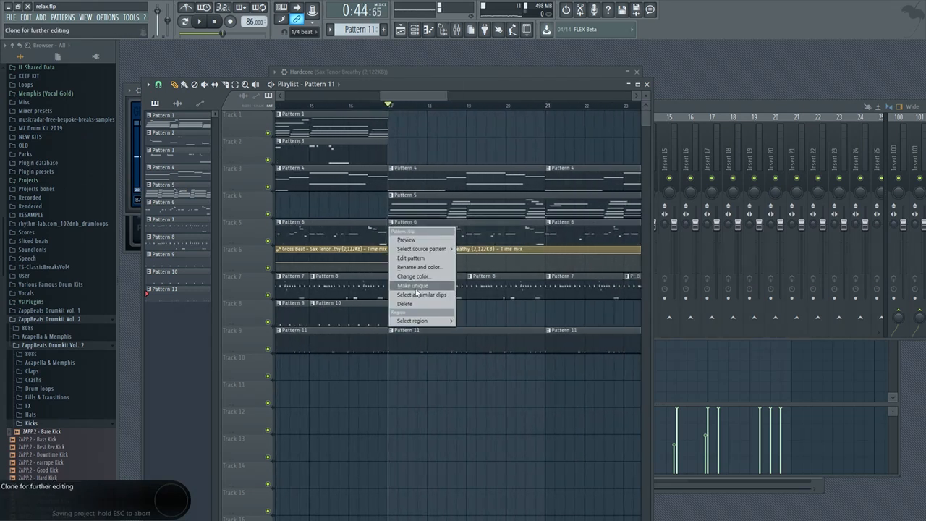
pyautogui.click(419, 289)
# Add a Nexus instrument channel in Pattern 7 and load BA Basic Sine from its Bass category.
pyautogui.doubleClick(423, 224)
pyautogui.click(343, 295)
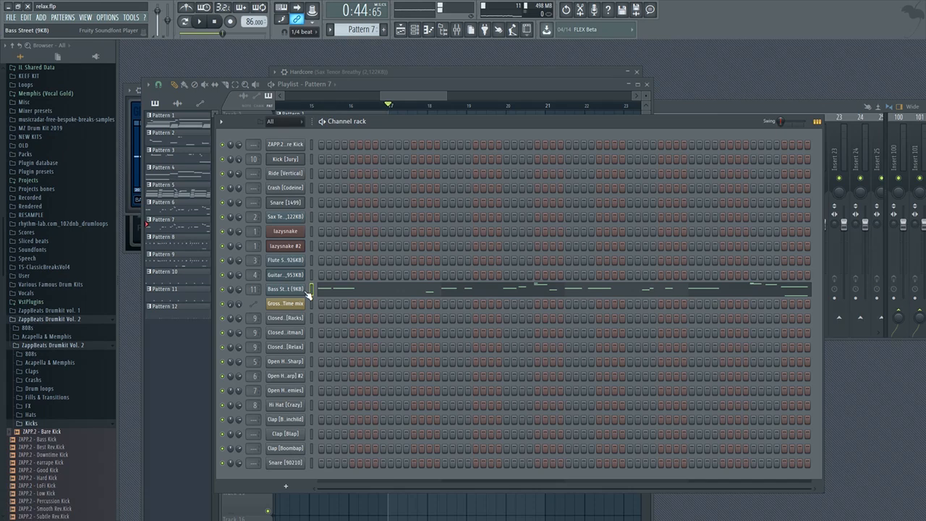
pyautogui.click(293, 485)
pyautogui.click(431, 386)
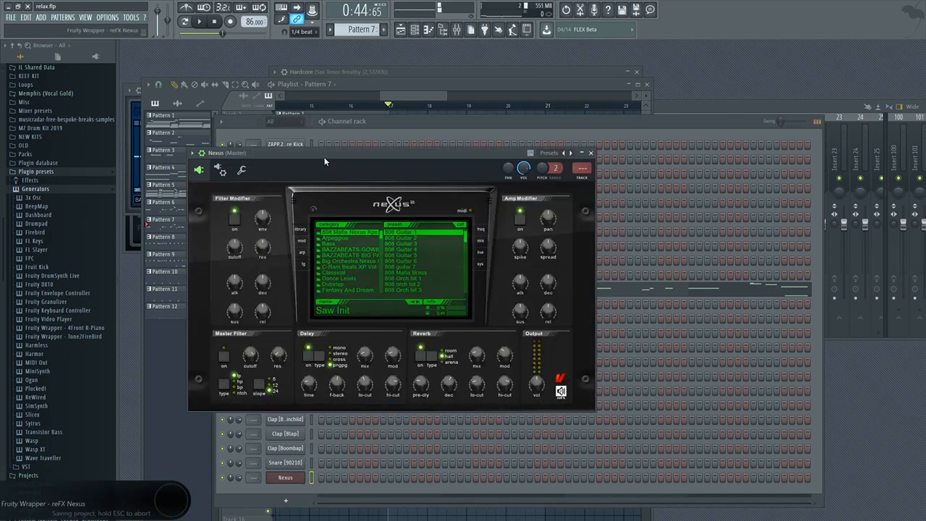
pyautogui.moveTo(325, 161); pyautogui.dragTo(429, 161)
pyautogui.click(445, 246)
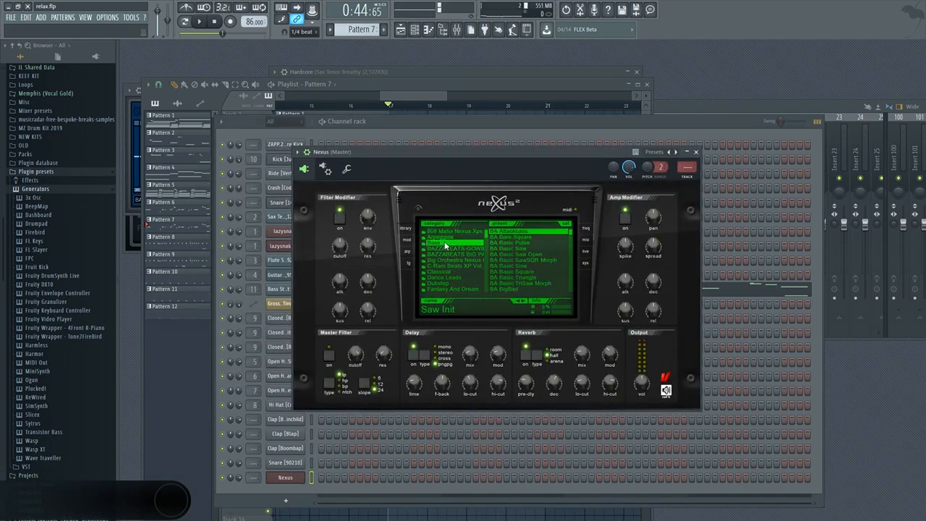
pyautogui.click(528, 267)
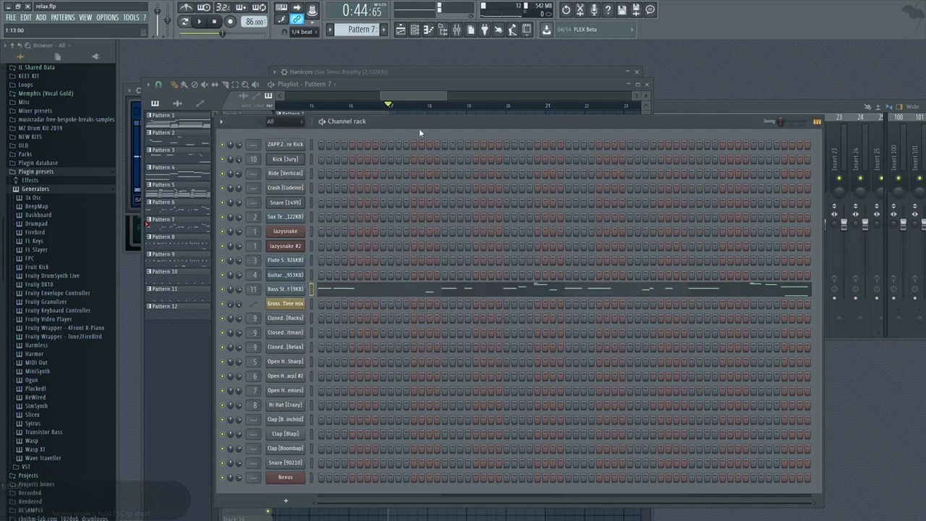
# Try to make the Pattern 7 clip at bar 17 unique again and open its Bass Street notes in the piano roll.
pyautogui.press('F5')
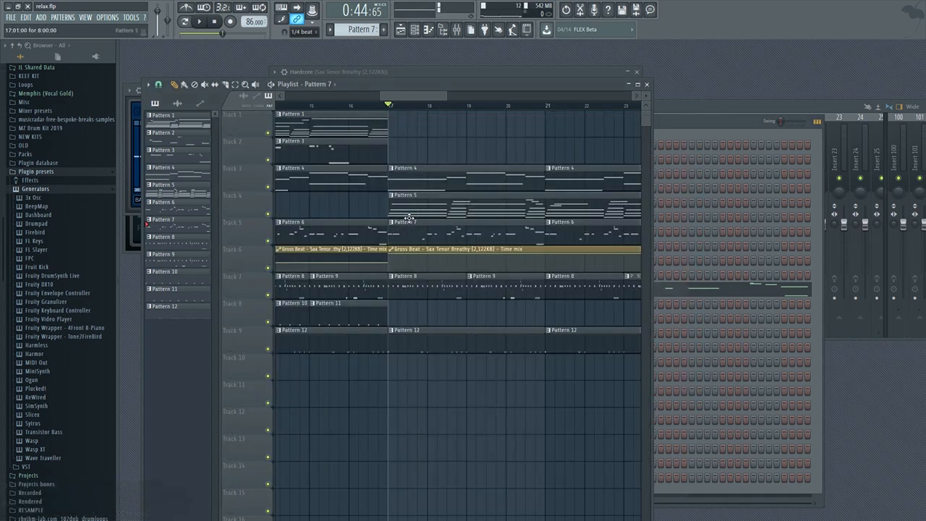
pyautogui.rightClick(390, 229)
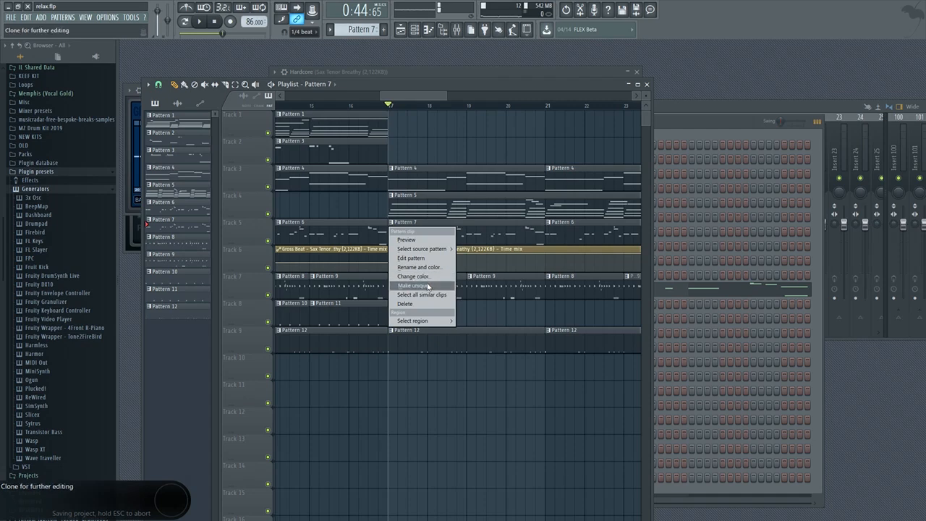
pyautogui.click(412, 285)
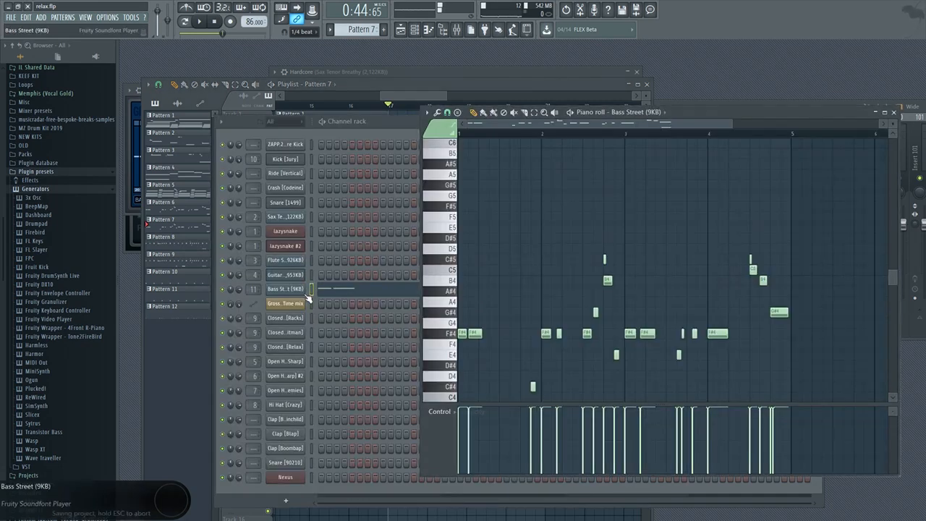
pyautogui.click(292, 420)
pyautogui.click(293, 419)
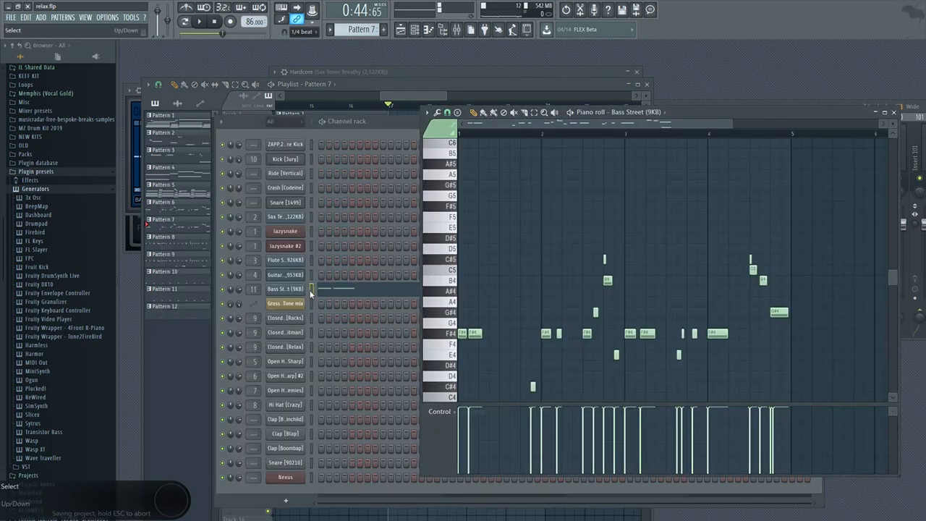
# Undo the stray Nexus step, move Pattern 7's notes from Bass Street to Nexus, and open them in the piano roll.
pyautogui.click(311, 477)
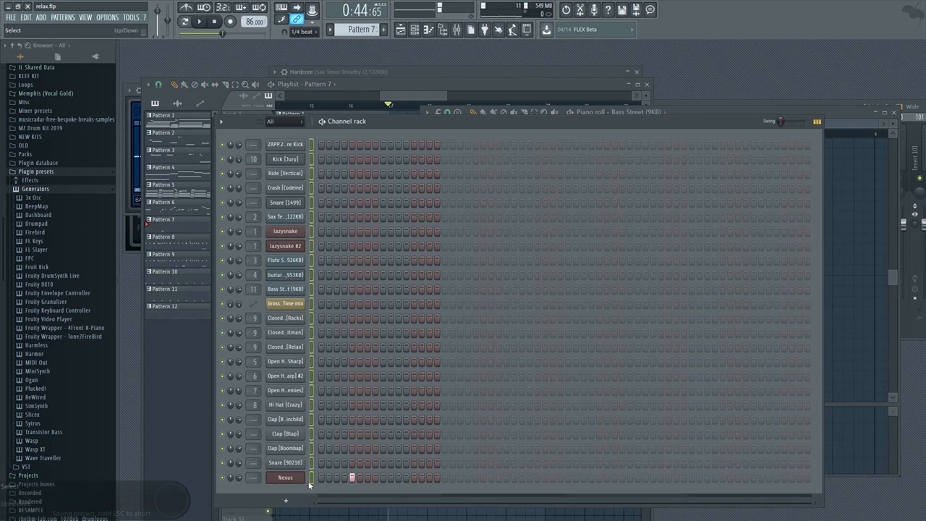
pyautogui.hotkey('ctrl', 'z')
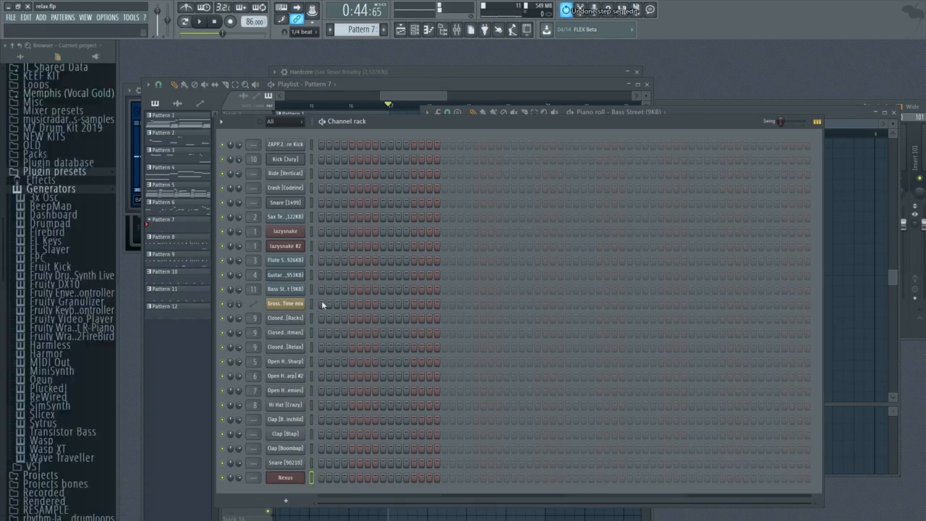
pyautogui.click(312, 289)
pyautogui.hotkey('ctrl', 'x')
pyautogui.click(313, 479)
pyautogui.hotkey('ctrl', 'v')
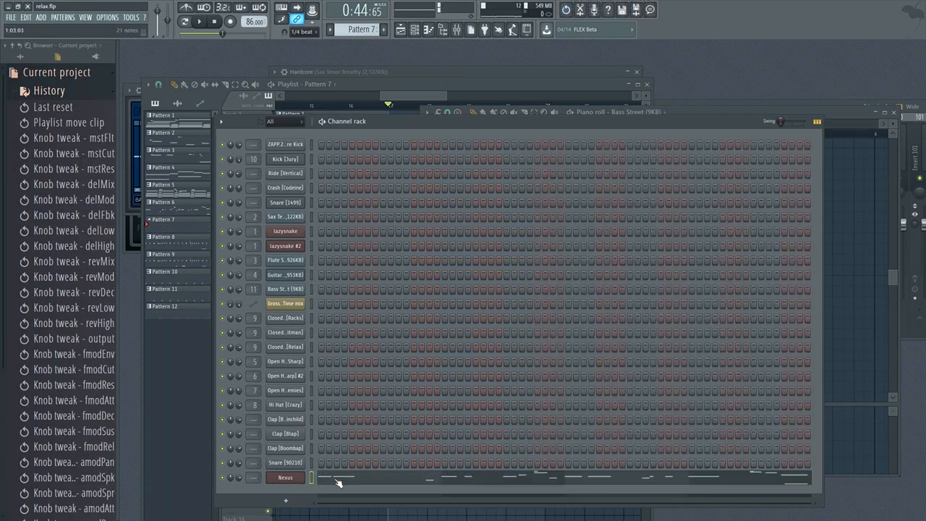
pyautogui.click(340, 478)
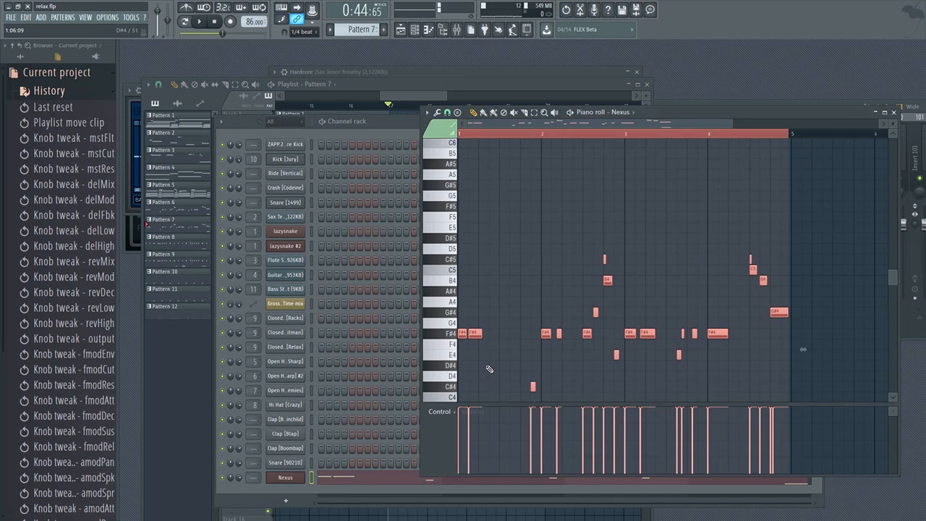
# Extend the Nexus notes to legato, glue the touching F#4 notes into longer ones, and deselect them.
pyautogui.hotkey('ctrl', 'l')
pyautogui.scroll(-3, 482, 316)
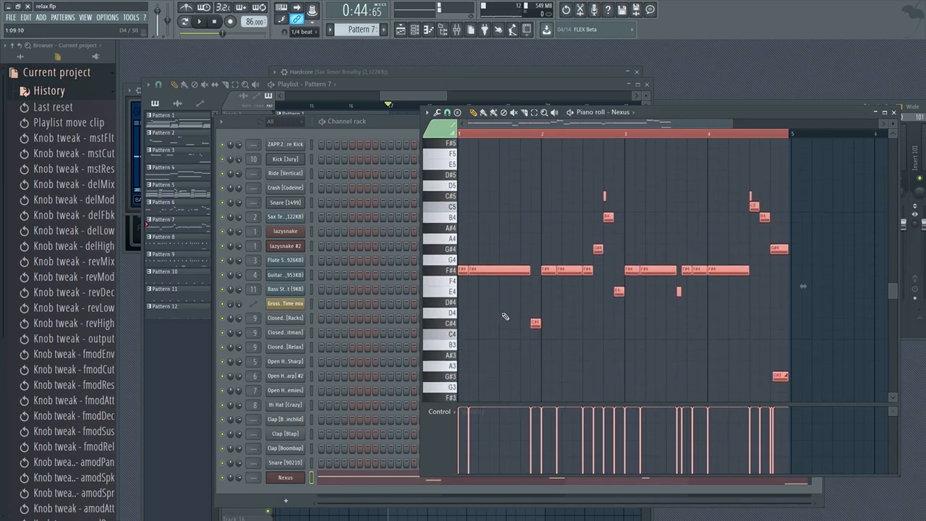
pyautogui.hotkey('ctrl', 'g')
pyautogui.hotkey('ctrl', 'd')
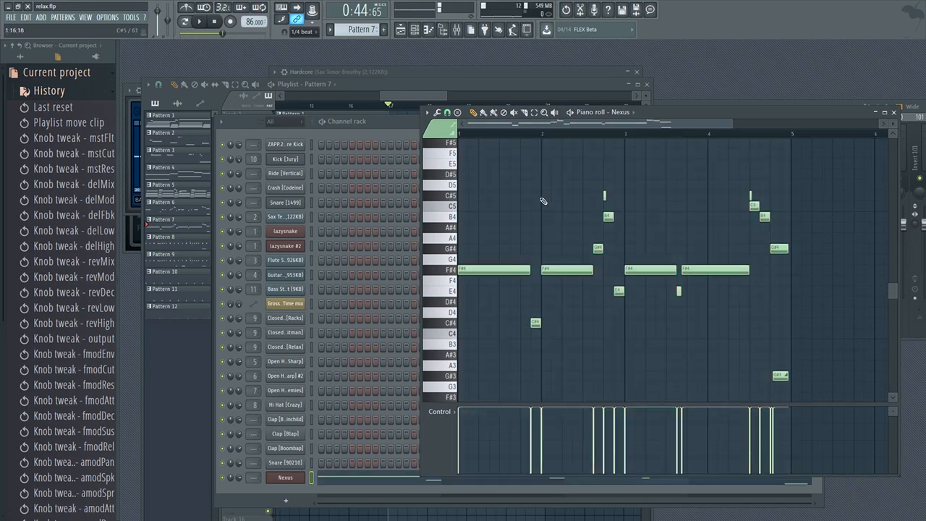
# Transpose all Nexus notes down one octave and play the song from bar 17 to check the bassline.
pyautogui.hotkey('ctrl', 'a')
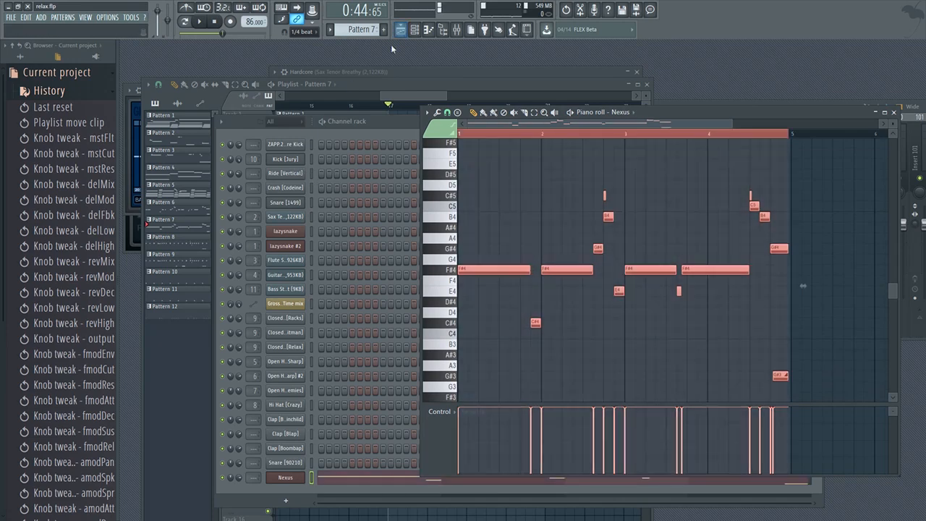
pyautogui.hotkey('ctrl', 'Down')
pyautogui.hotkey('ctrl', 'd')
pyautogui.press('space')
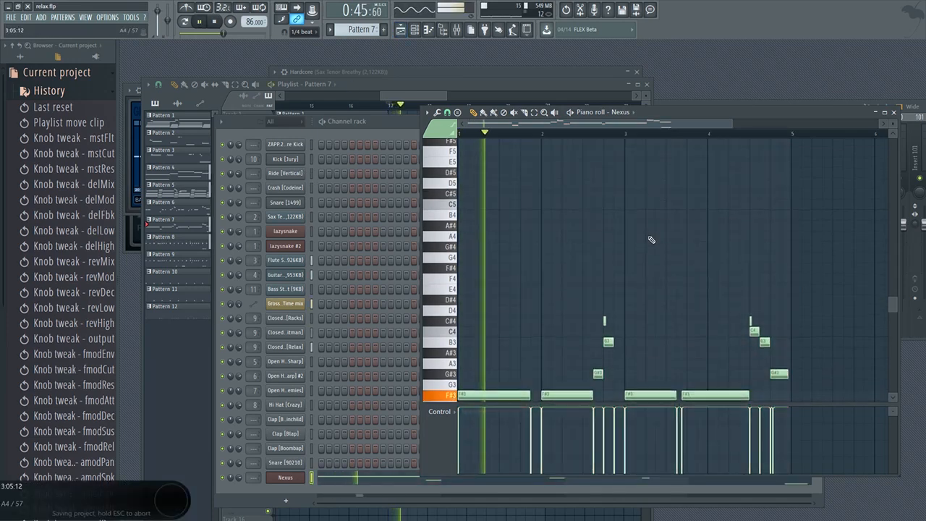
pyautogui.scroll(-5, 636, 237)
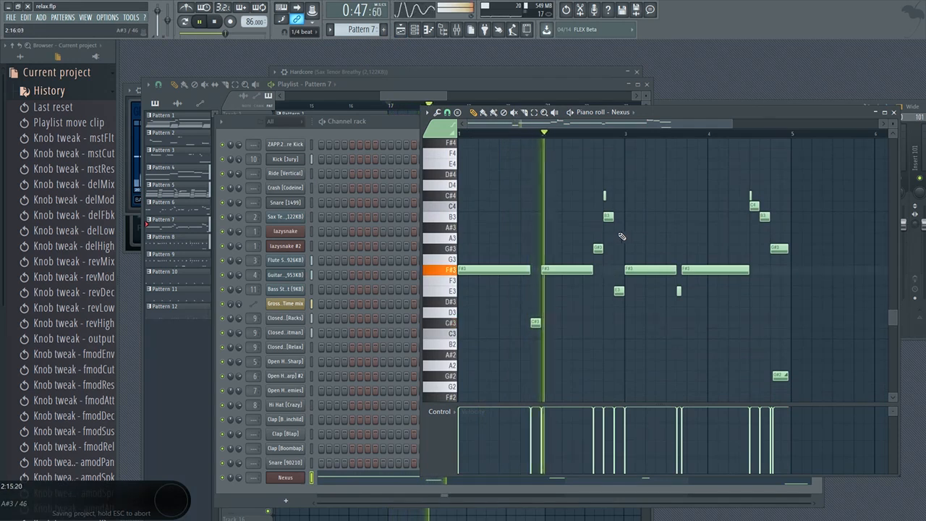
pyautogui.scroll(2, 587, 222)
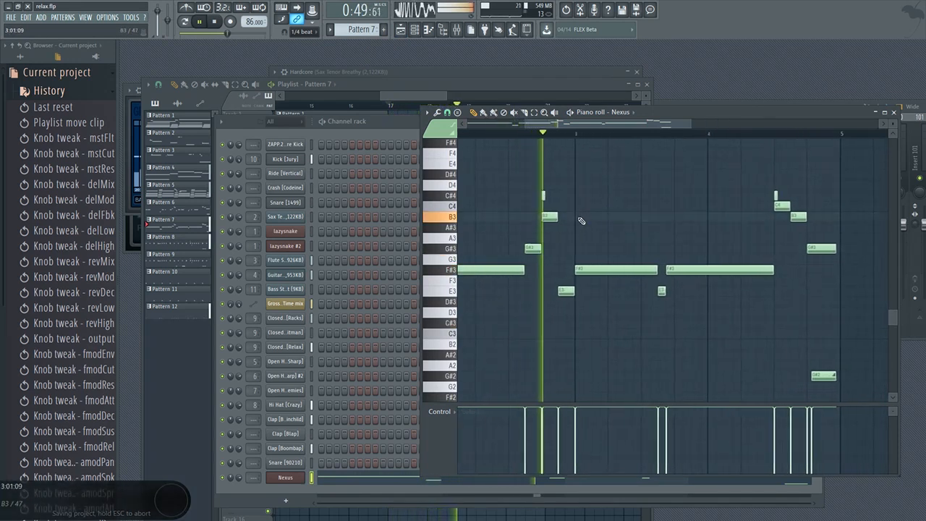
pyautogui.press('space')
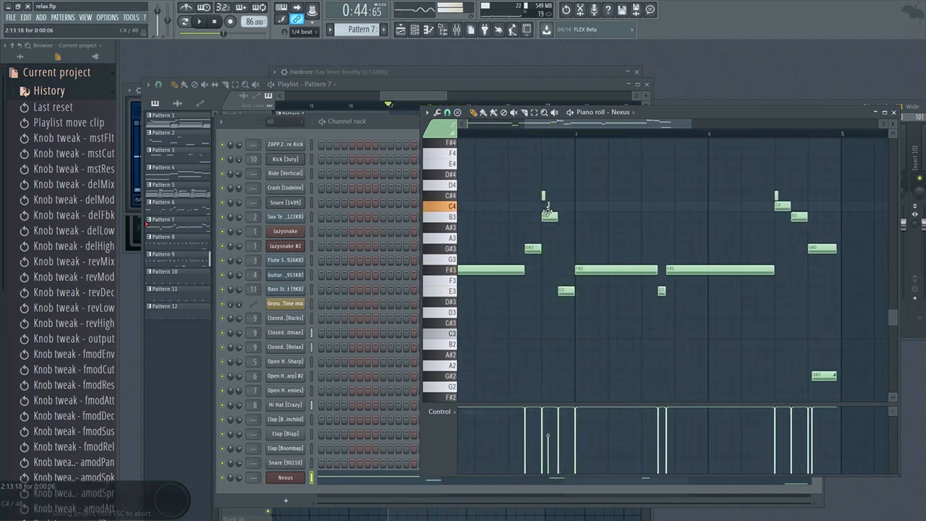
# Raise the B3 note late in bar 2 to C#4 and play the bassline from just before it.
pyautogui.scroll(2, 544, 195)
pyautogui.scroll(1, 543, 195)
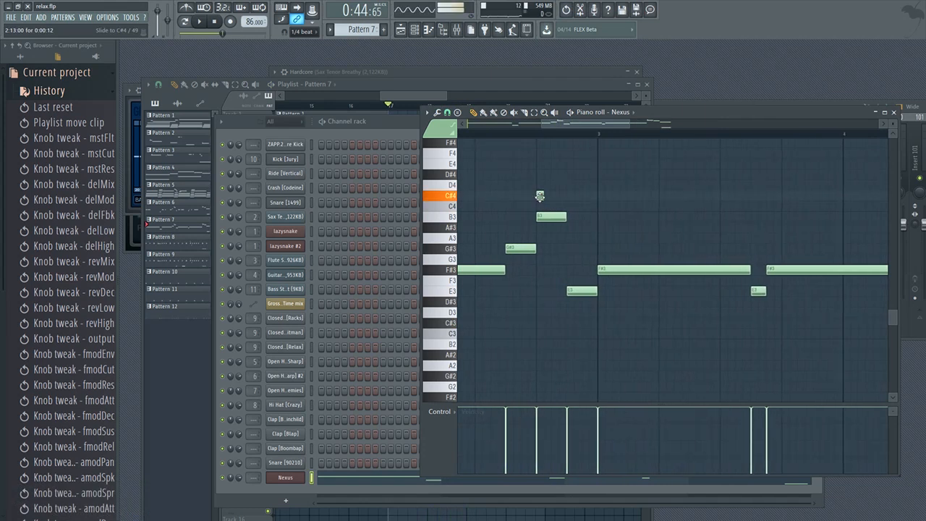
pyautogui.moveTo(543, 215); pyautogui.dragTo(543, 194)
pyautogui.scroll(-3, 539, 194)
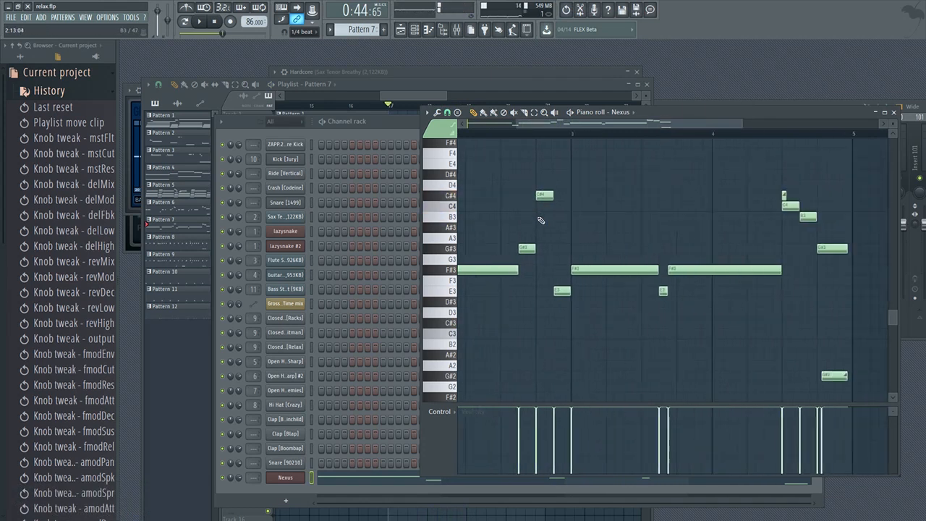
pyautogui.click(526, 133)
pyautogui.press('space')
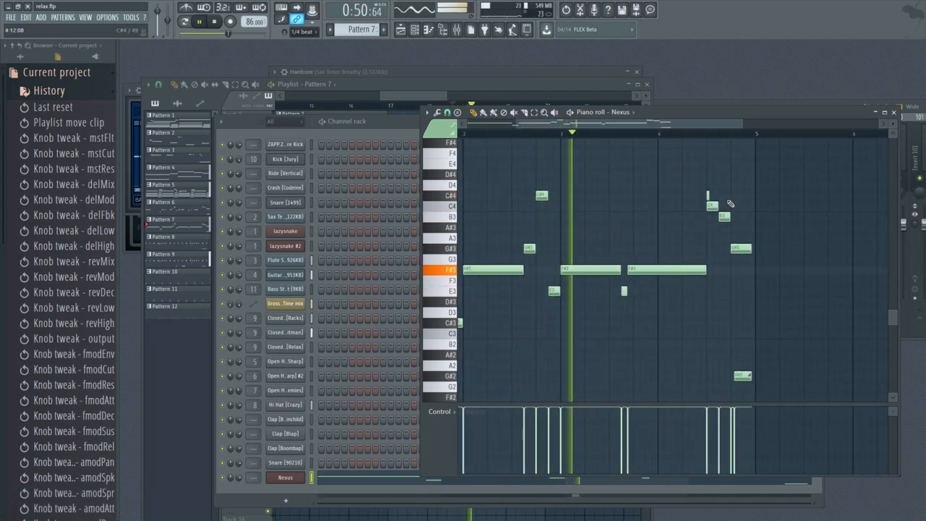
# Stop playback and raise the C4 note near the end of bar 4 to C#4.
pyautogui.scroll(2, 680, 203)
pyautogui.press('space')
pyautogui.moveTo(680, 203); pyautogui.dragTo(680, 193)
pyautogui.scroll(-4, 604, 246)
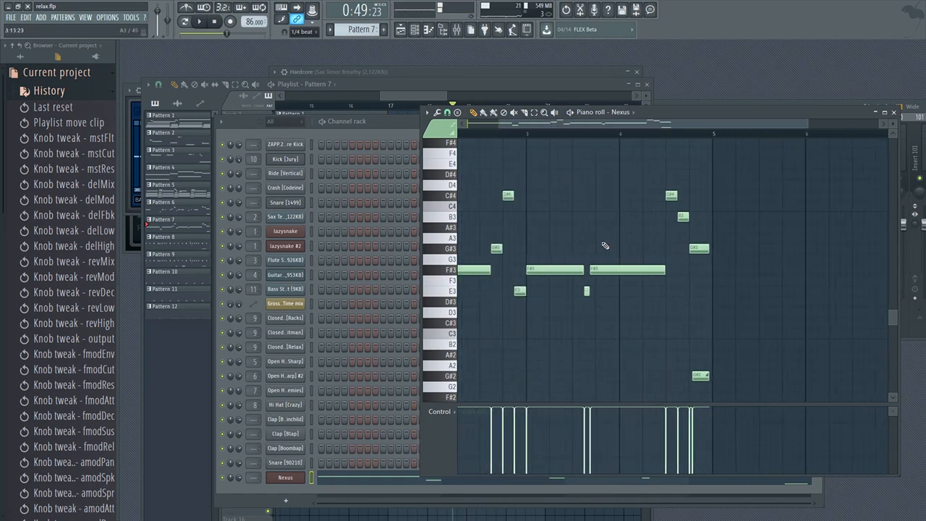
# Change the portamento speed on Nexus's modulation page and return to the Nexus piano roll.
pyautogui.scroll(3, 486, 130)
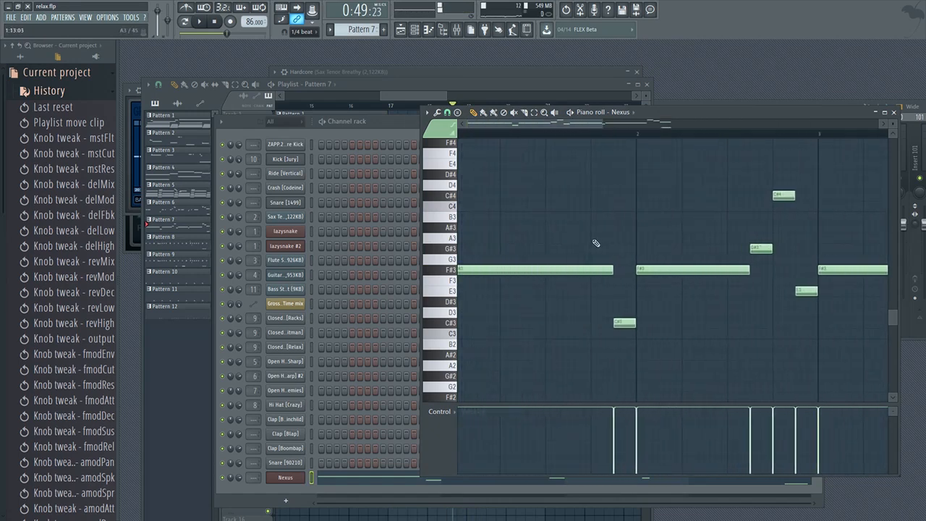
pyautogui.scroll(-4, 608, 251)
pyautogui.scroll(2, 637, 289)
pyautogui.scroll(2, 648, 318)
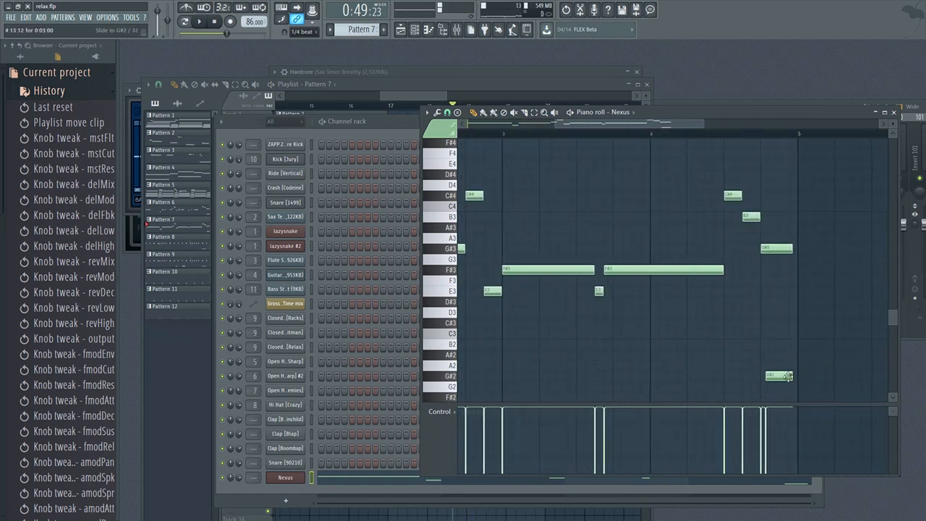
pyautogui.press('F7')
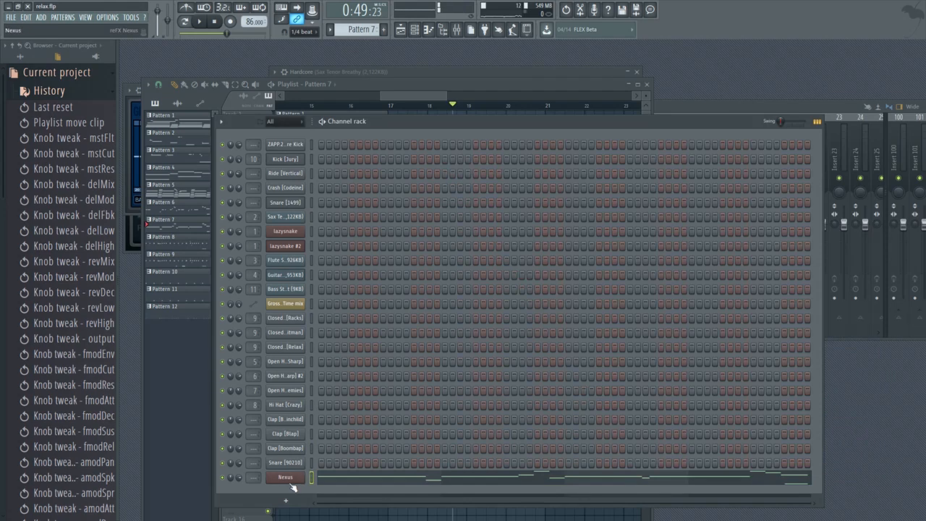
pyautogui.click(287, 479)
pyautogui.click(408, 240)
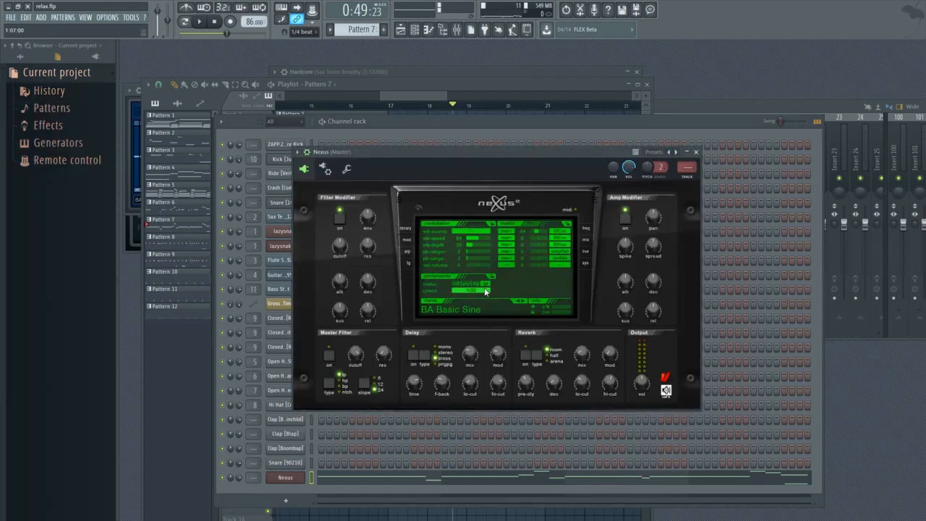
pyautogui.click(486, 291)
pyautogui.click(481, 333)
pyautogui.press('F7')
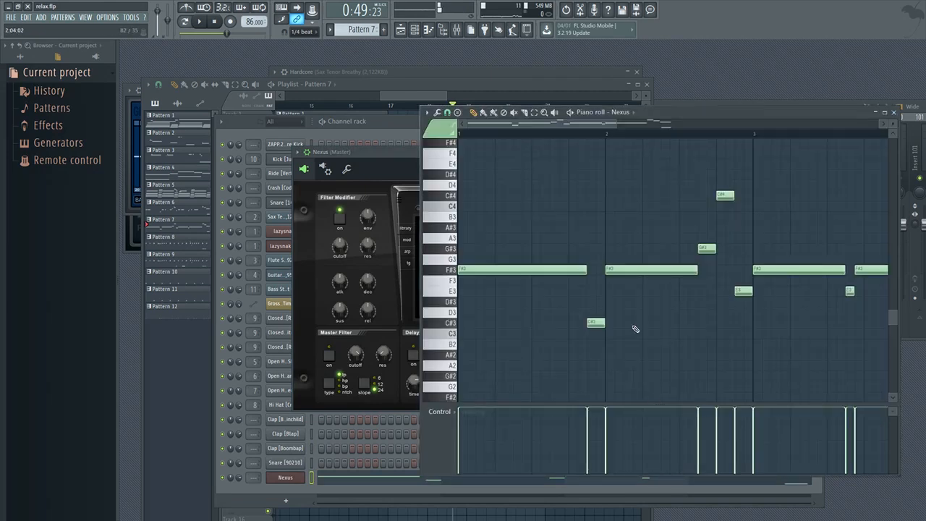
# Add a B3 note beneath the C#4 note late in bar 2 and play the bassline.
pyautogui.click(674, 216)
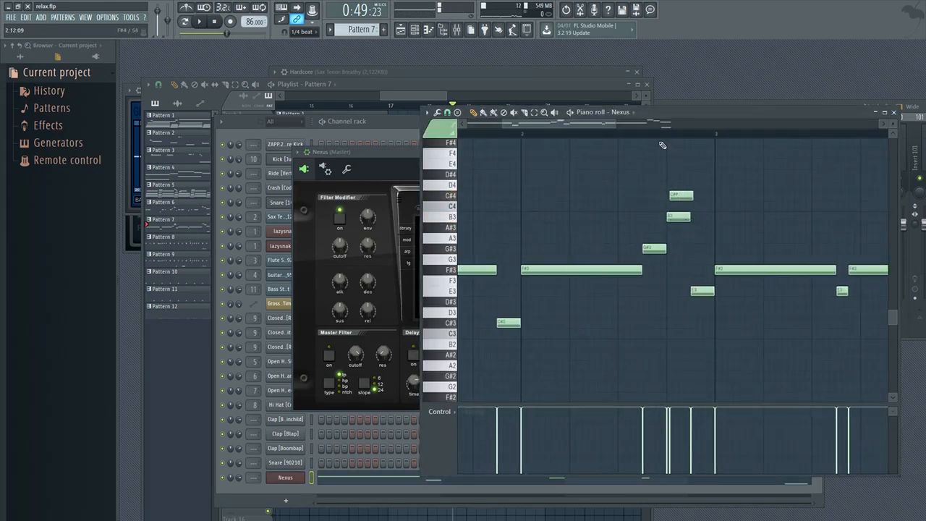
pyautogui.press('space')
pyautogui.scroll(-2, 709, 258)
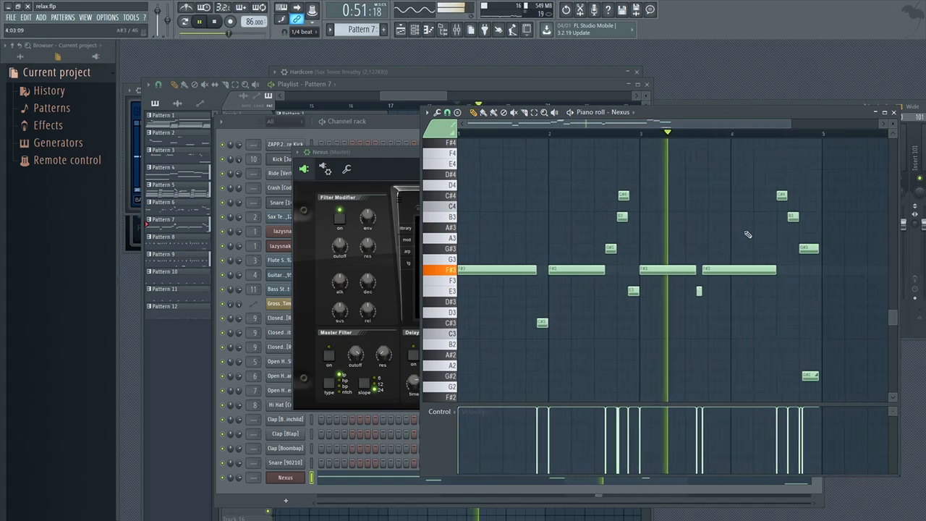
pyautogui.scroll(2, 747, 234)
pyautogui.press('space')
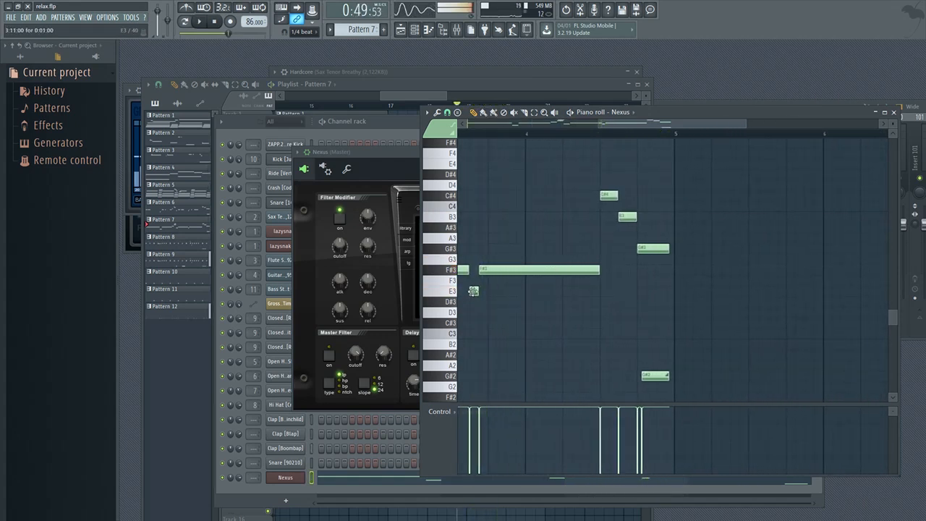
# Delete the short E3 note between the two F#3 notes in bar 3 and play the bassline again.
pyautogui.rightClick(473, 291)
pyautogui.press('space')
pyautogui.scroll(-2, 484, 289)
pyautogui.scroll(3, 521, 288)
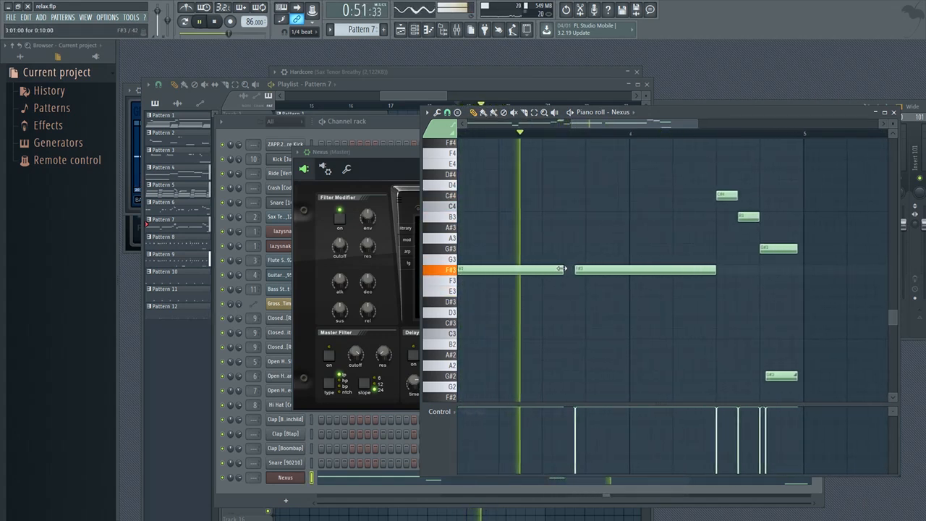
# Shorten the F#3 note at the start of bar 3 and shift the following F#3 note slightly earlier.
pyautogui.moveTo(561, 269); pyautogui.dragTo(496, 275)
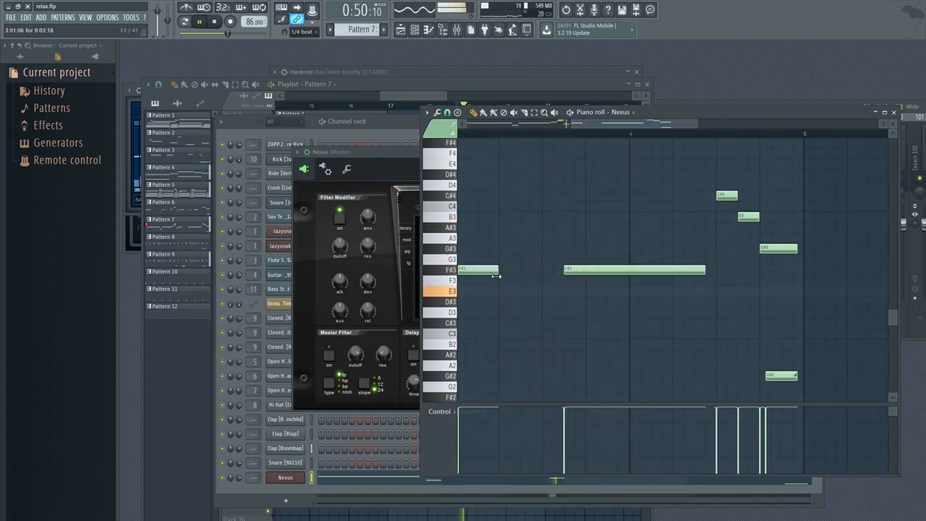
pyautogui.scroll(-4, 516, 278)
pyautogui.scroll(3, 516, 285)
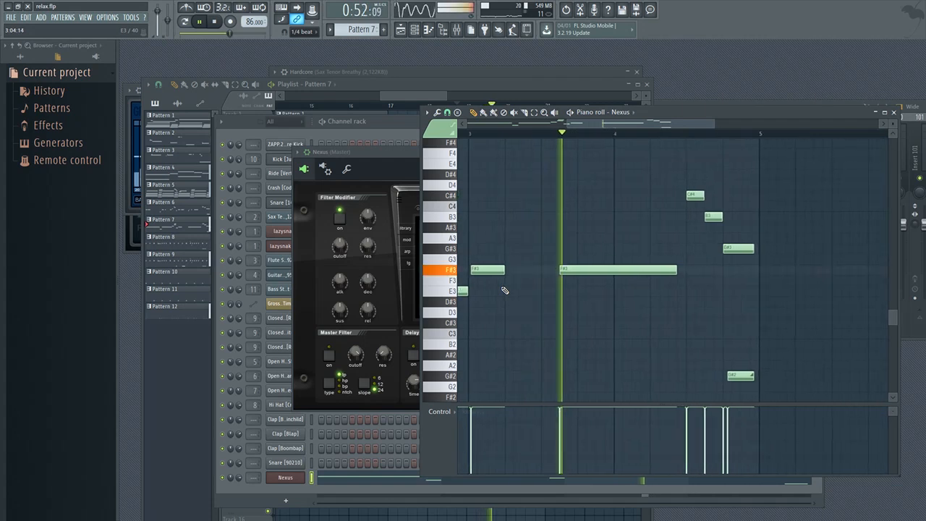
pyautogui.scroll(-3, 510, 261)
pyautogui.scroll(4, 664, 295)
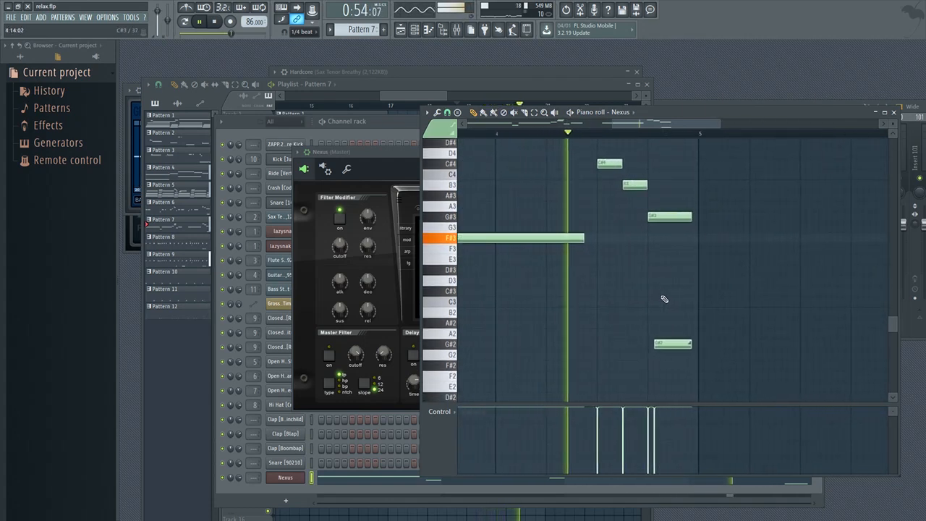
# Lengthen the F#3 note ending in bar 4 and the closing G#2 slide note slightly, and save the project.
pyautogui.moveTo(583, 239); pyautogui.dragTo(590, 238)
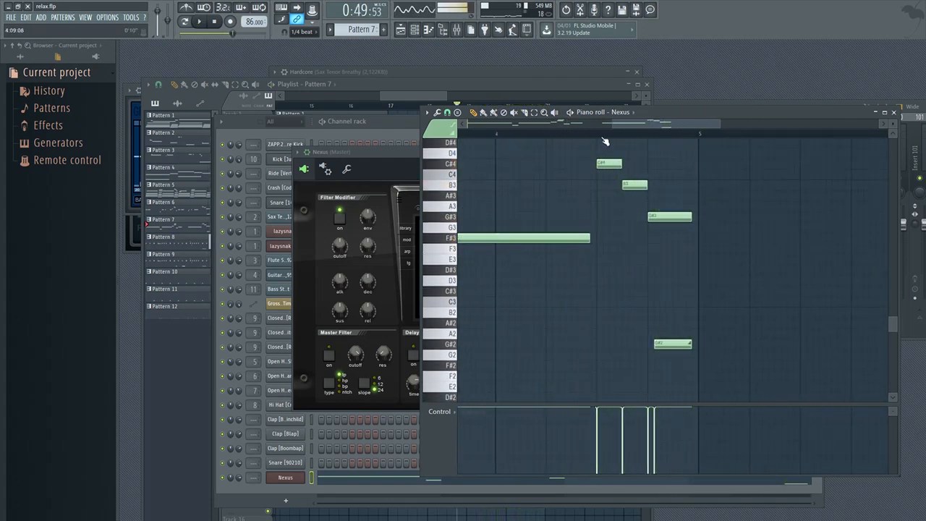
pyautogui.press('space')
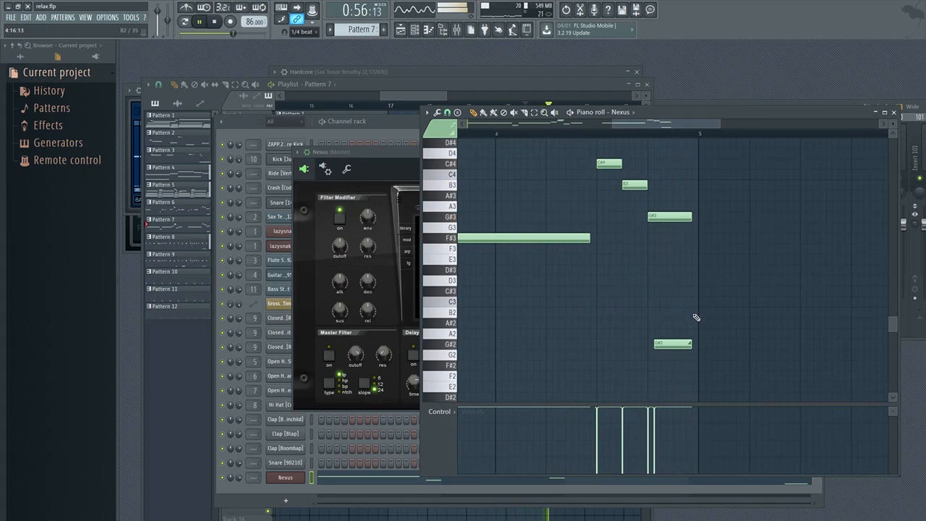
pyautogui.moveTo(691, 344)
pyautogui.mouseDown()
pyautogui.moveTo(835, 345)
pyautogui.moveTo(695, 352)
pyautogui.mouseUp()
pyautogui.hotkey('ctrl', 's')
# Replace the Pattern 6 clips on playlist Track 5 at bars 21, 25 and 29 with Pattern 7 clips.
pyautogui.press('F5')
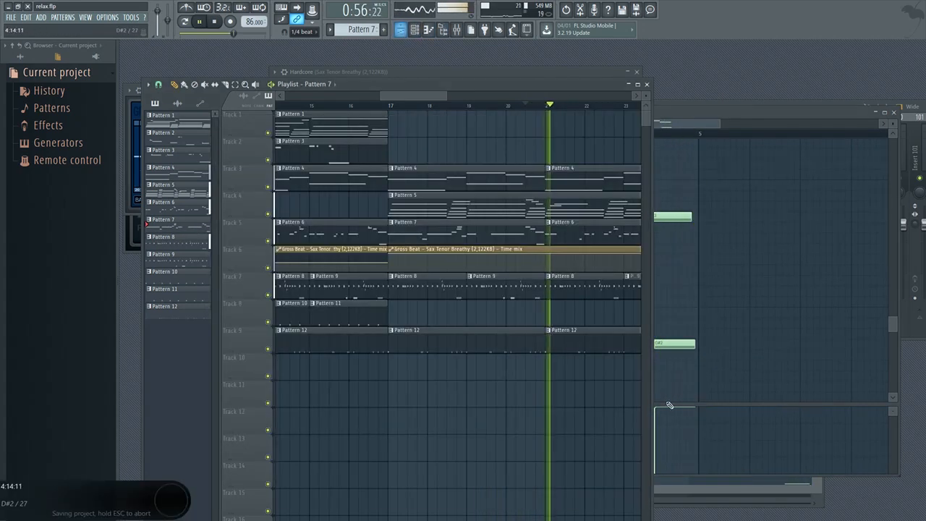
pyautogui.press('space')
pyautogui.scroll(-3, 534, 304)
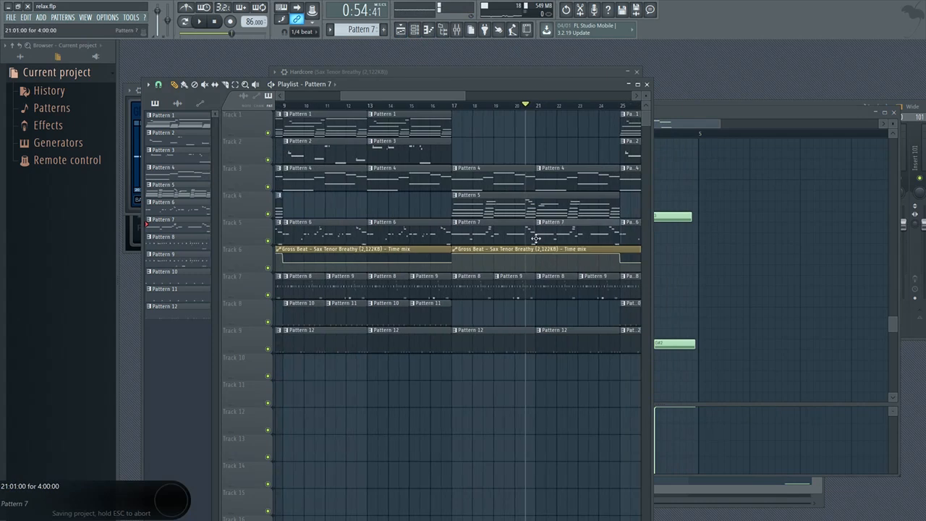
pyautogui.scroll(4, 535, 238)
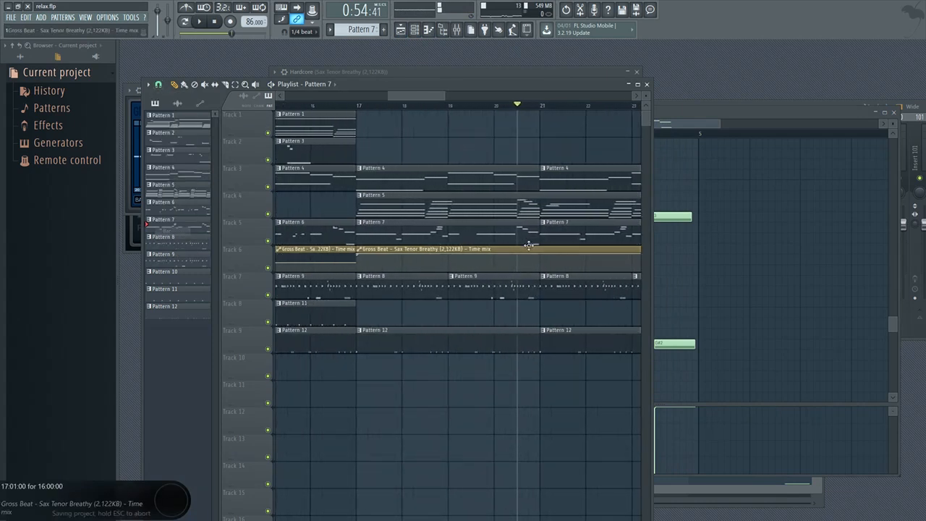
pyautogui.scroll(-6, 529, 246)
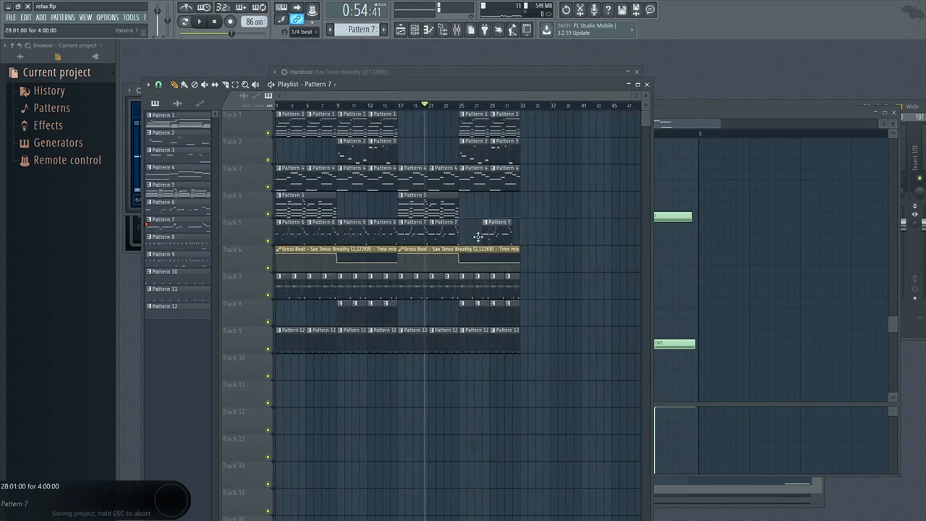
pyautogui.moveTo(479, 236); pyautogui.dragTo(460, 243)
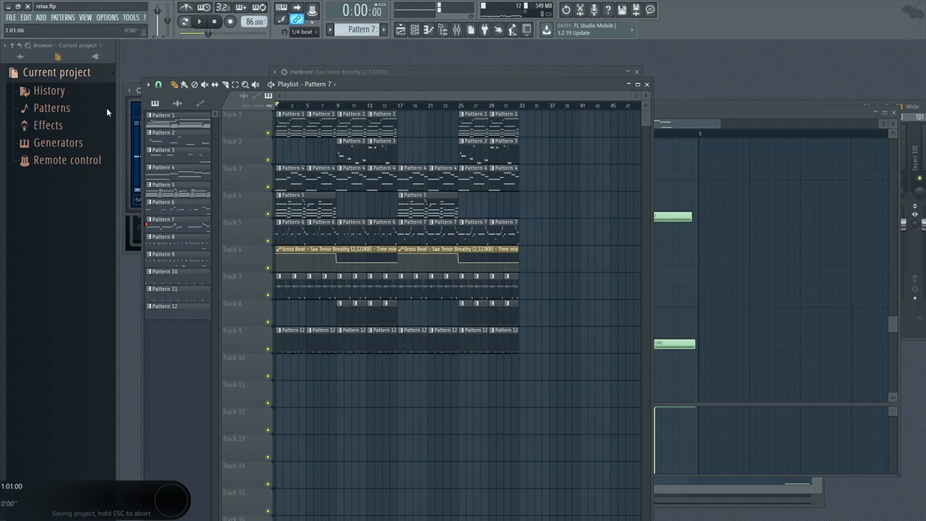
# Load Maximus into effect slot 7 of the mixer's Master track.
pyautogui.click(34, 73)
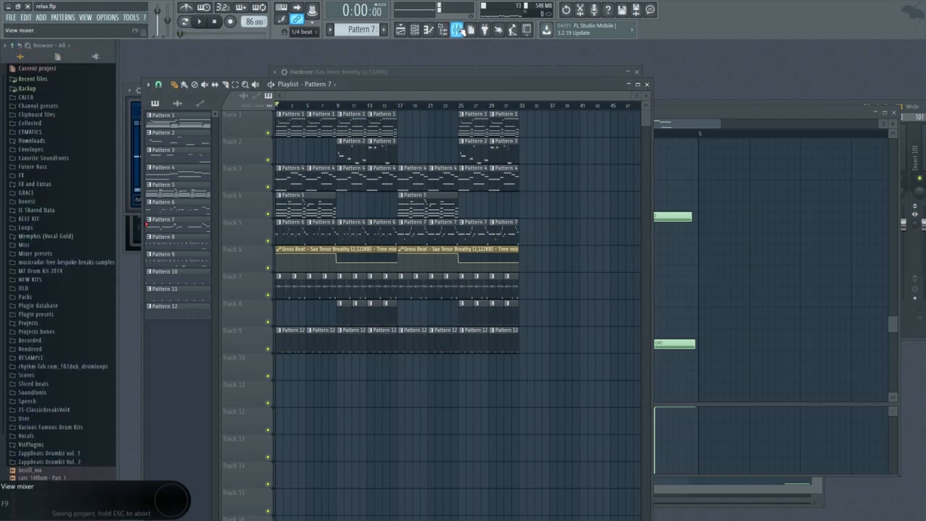
pyautogui.click(458, 30)
pyautogui.click(282, 185)
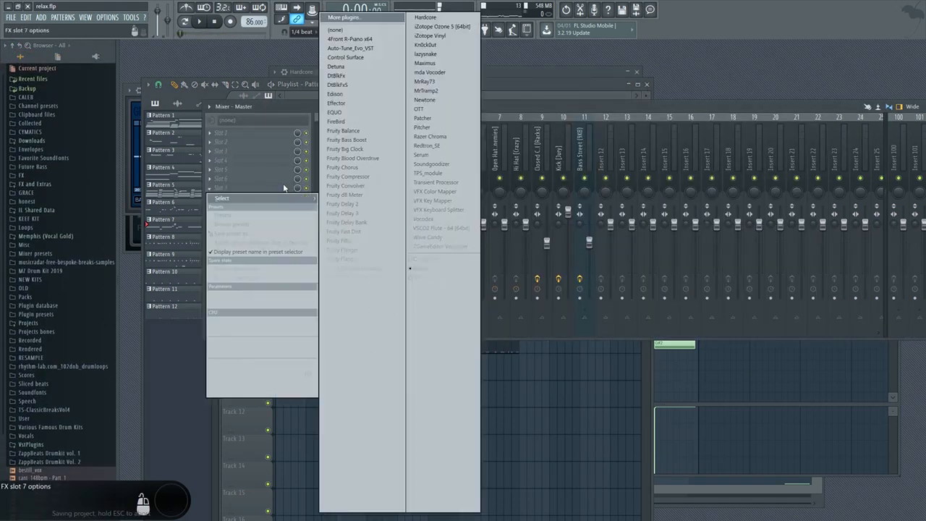
pyautogui.click(426, 63)
# Apply the Clear master preset in Maximus and play the song from the start with the playlist in front.
pyautogui.click(130, 90)
pyautogui.moveTo(180, 118)
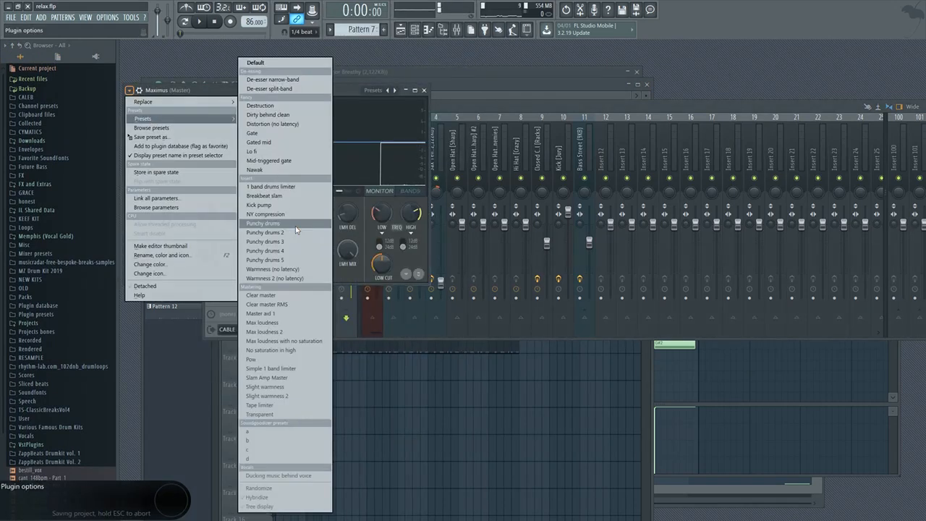
pyautogui.click(299, 296)
pyautogui.press('space')
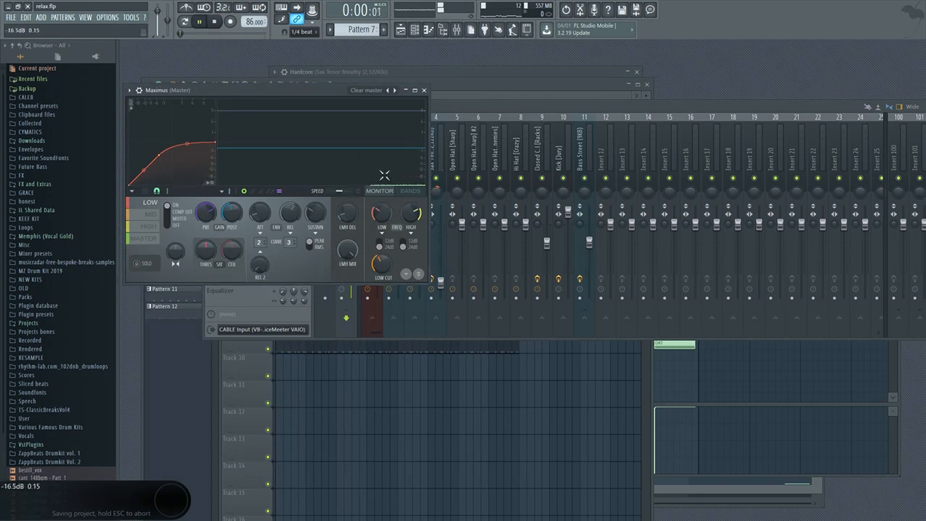
pyautogui.click(241, 423)
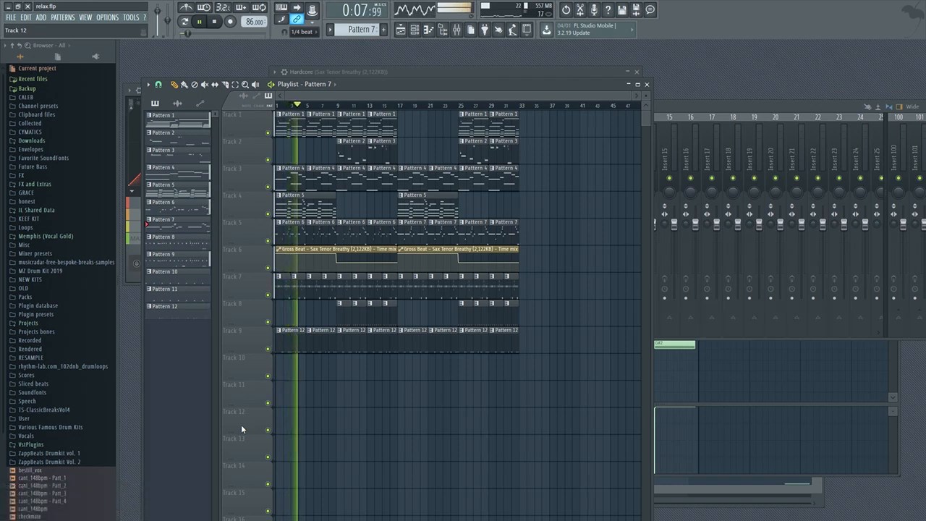
# Stop playback in the mixer, route the Kick track to the lazysnake track with a send, and select lazysnake.
pyautogui.click(657, 148)
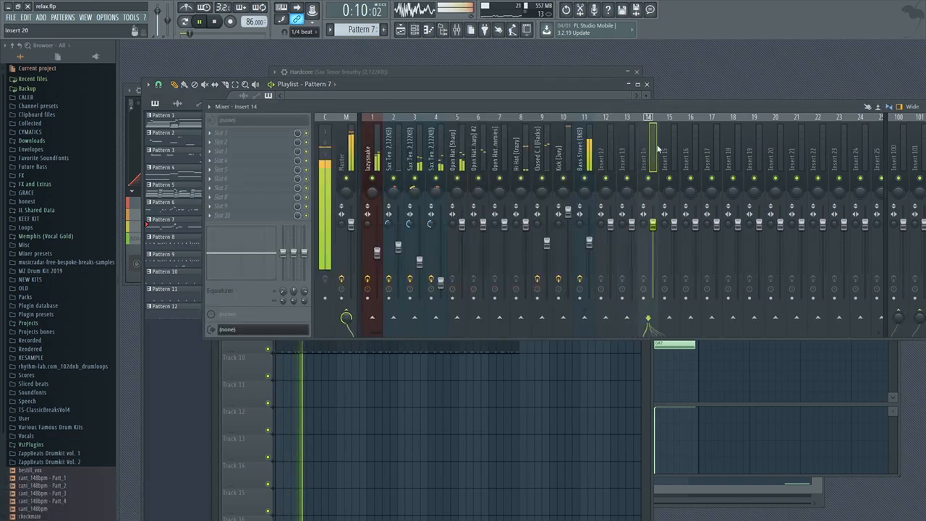
pyautogui.click(564, 148)
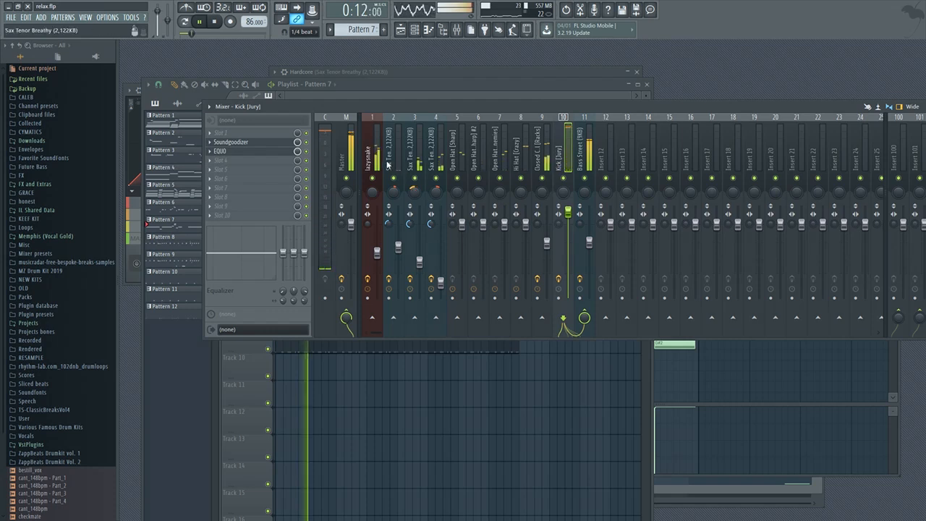
pyautogui.press('space')
pyautogui.click(372, 316)
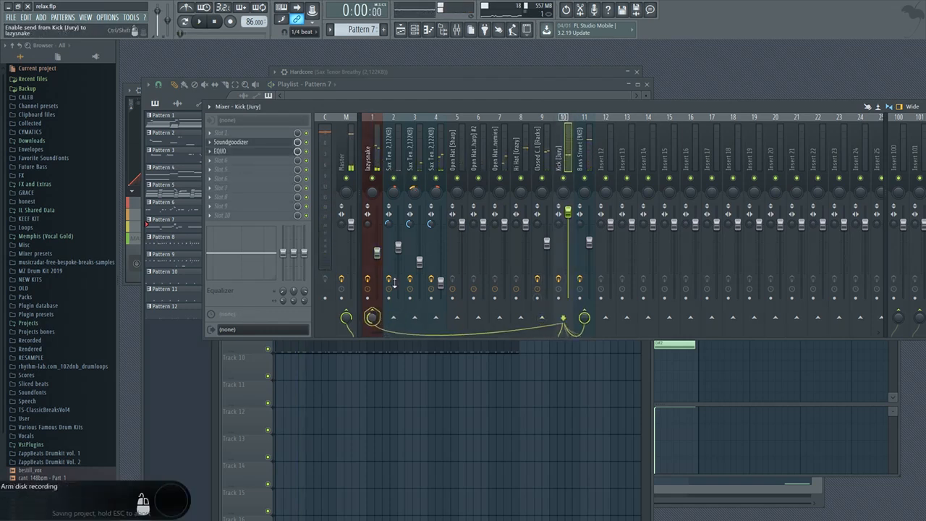
pyautogui.click(384, 233)
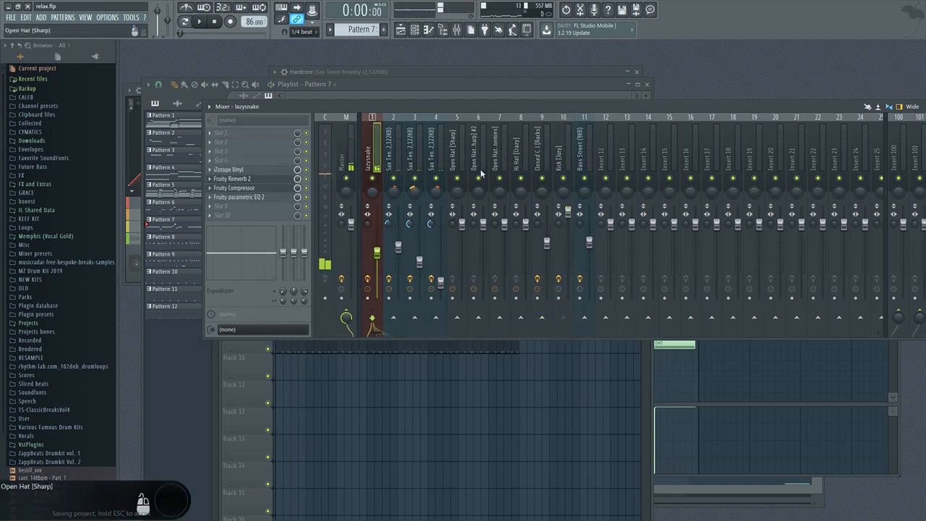
# Copy the Fruity Limiter from the Bass Street mixer track to the lazysnake track, placing it ahead of iZotope Vinyl.
pyautogui.click(542, 161)
pyautogui.click(564, 161)
pyautogui.click(579, 160)
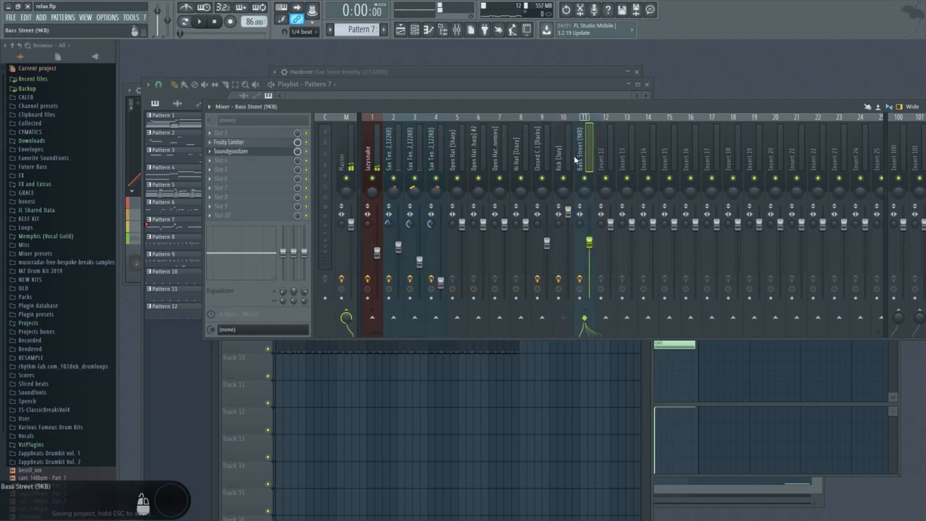
pyautogui.click(225, 142)
pyautogui.click(232, 151)
pyautogui.click(236, 154)
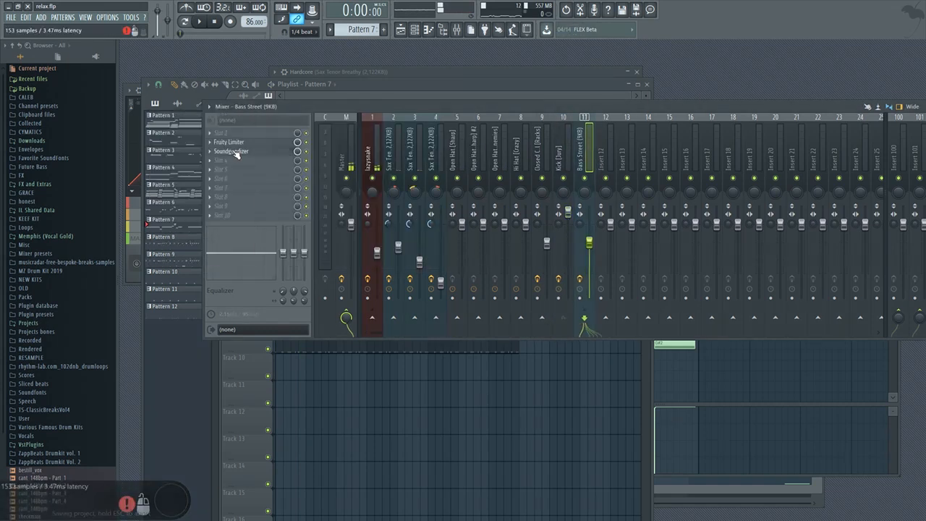
pyautogui.click(211, 143)
pyautogui.moveTo(250, 188); pyautogui.dragTo(371, 168)
pyautogui.press('pagedown')
pyautogui.press('pagedown')
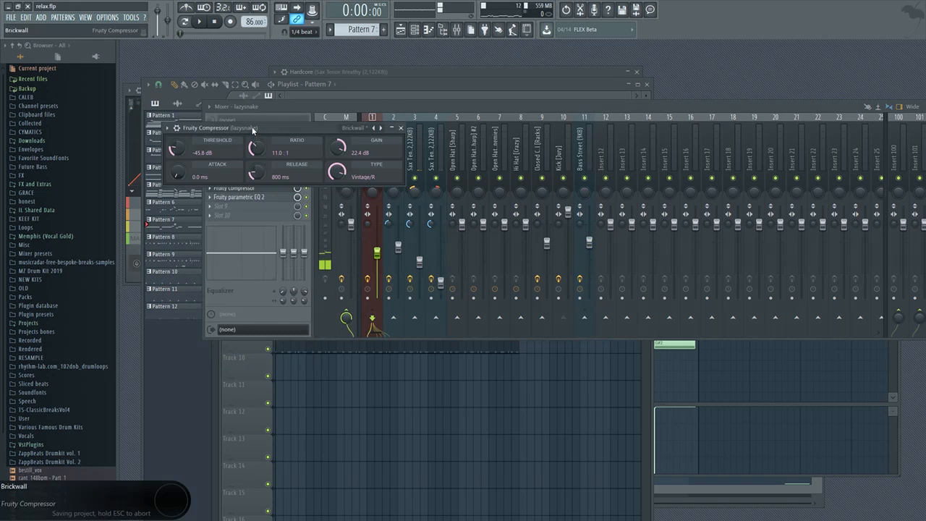
pyautogui.press('Escape')
pyautogui.click(581, 165)
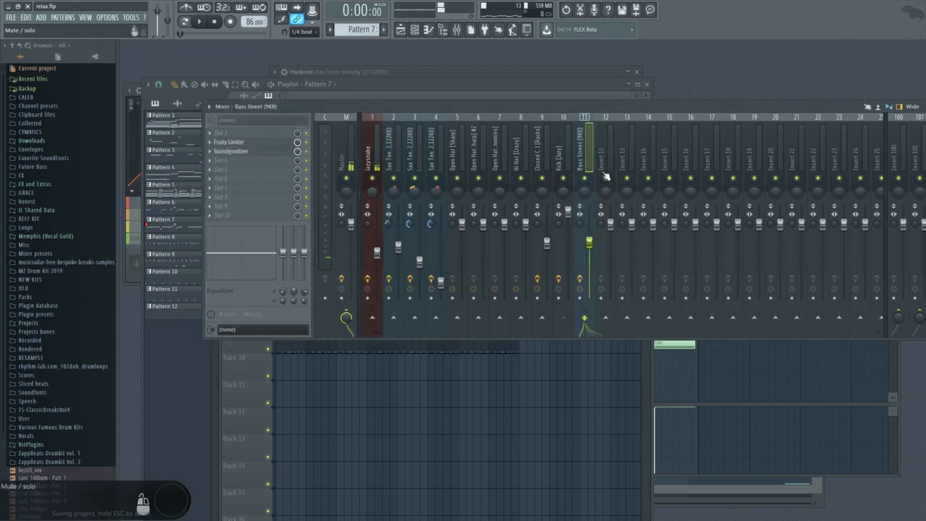
pyautogui.click(381, 166)
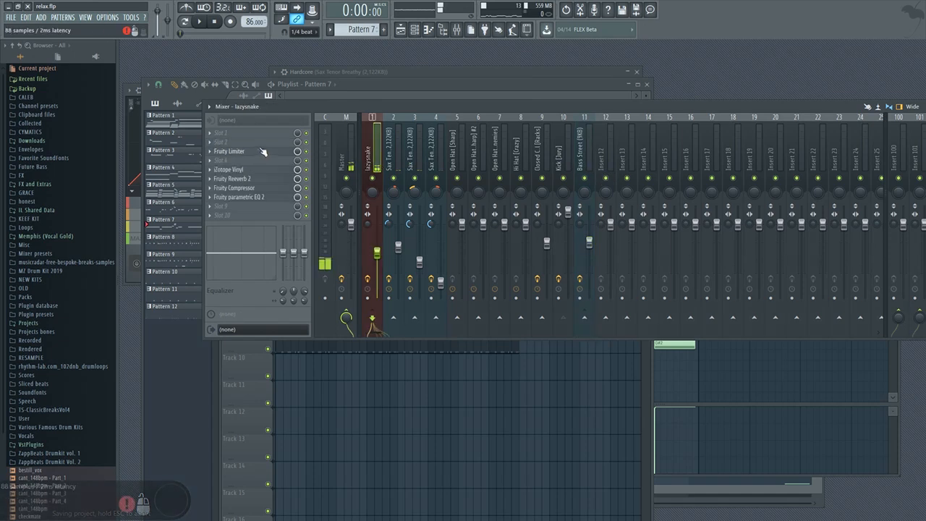
# Play the song, lower the Kick track's fader slightly, and initialize the song with that position.
pyautogui.press('space')
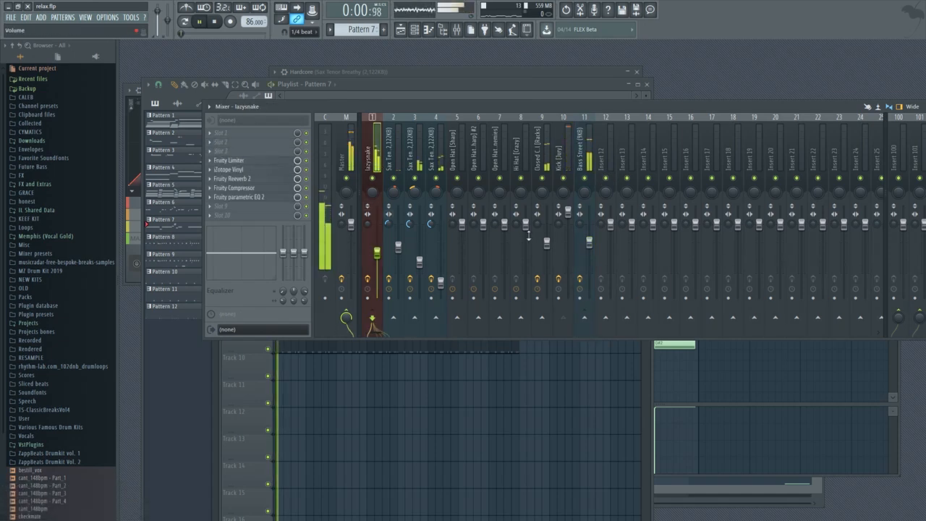
pyautogui.click(569, 209)
pyautogui.moveTo(568, 210); pyautogui.dragTo(568, 221)
pyautogui.rightClick(566, 217)
pyautogui.click(596, 269)
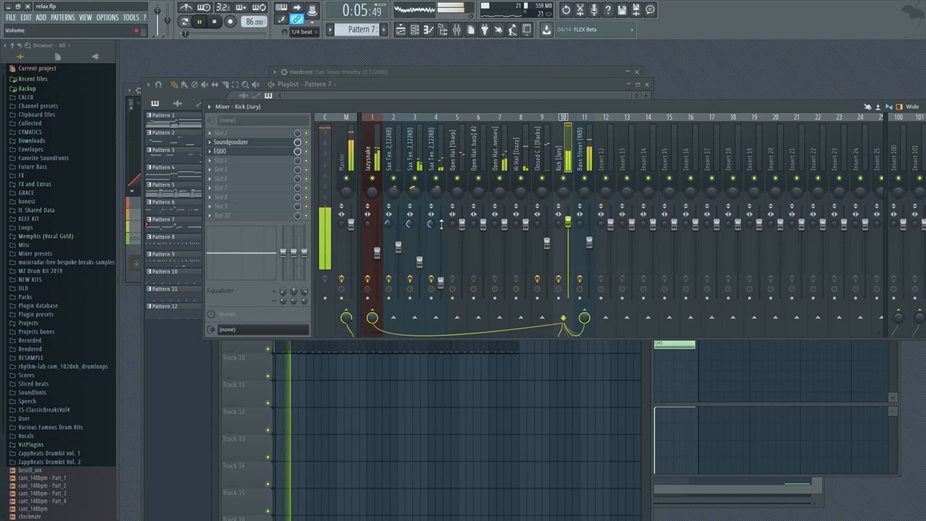
# Lower the Sax Tenor Breathy fader on mixer insert 3 to 44% and initialize the song with that position.
pyautogui.rightClick(402, 324)
pyautogui.click(570, 157)
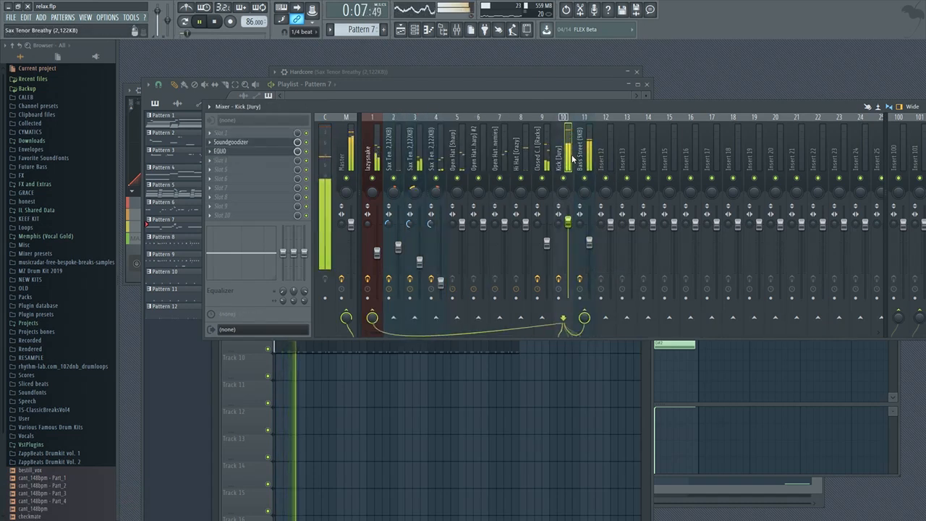
pyautogui.rightClick(420, 263)
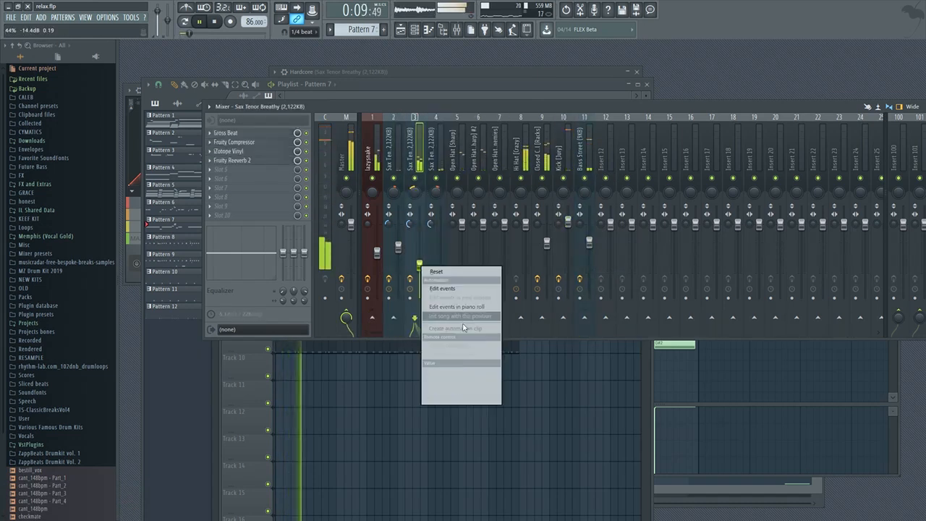
pyautogui.click(582, 251)
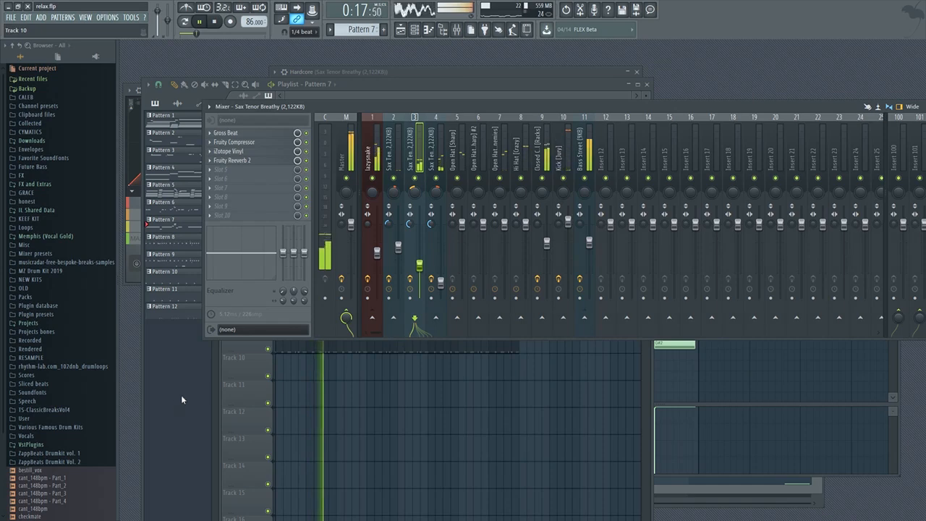
# Stop playback, save the project, and return to the playlist.
pyautogui.click(225, 365)
pyautogui.press('space')
pyautogui.hotkey('ctrl', 's')
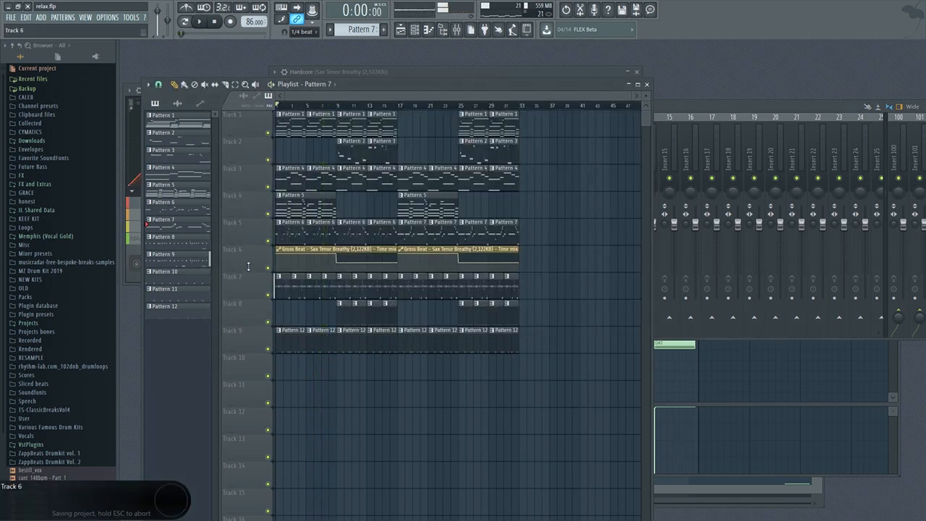
pyautogui.scroll(3, 242, 221)
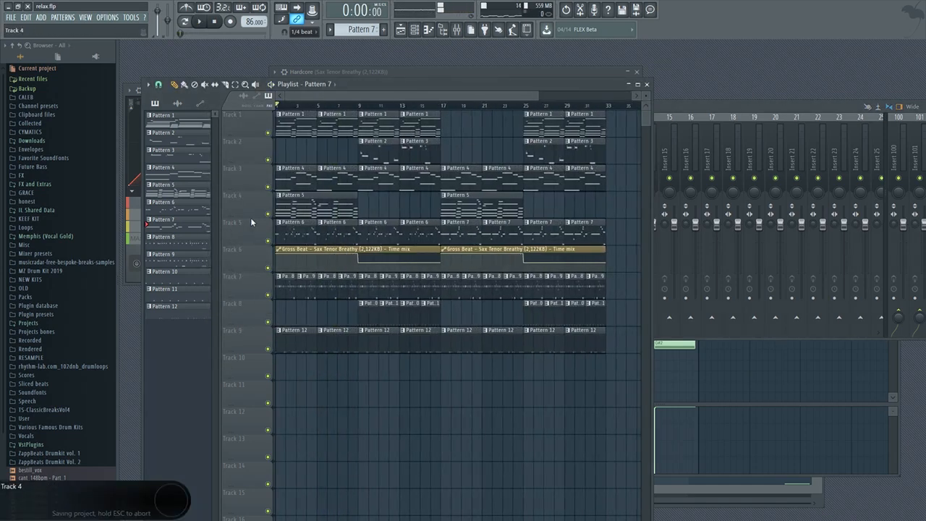
pyautogui.click(687, 155)
pyautogui.click(567, 160)
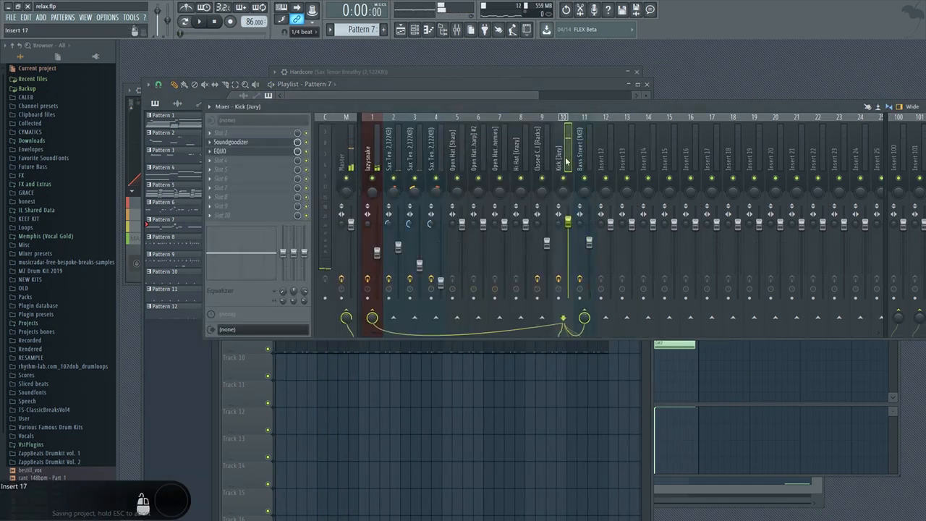
pyautogui.click(293, 382)
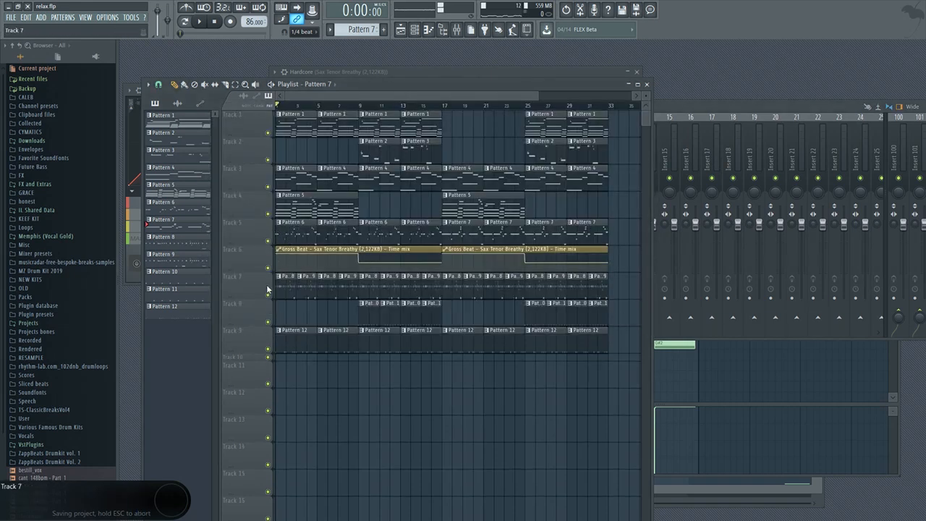
# Mute playlist Tracks 5, 7, 8 and 9, leaving only the melodic tracks active, and briefly check the playback.
pyautogui.click(268, 293)
pyautogui.click(270, 350)
pyautogui.click(270, 241)
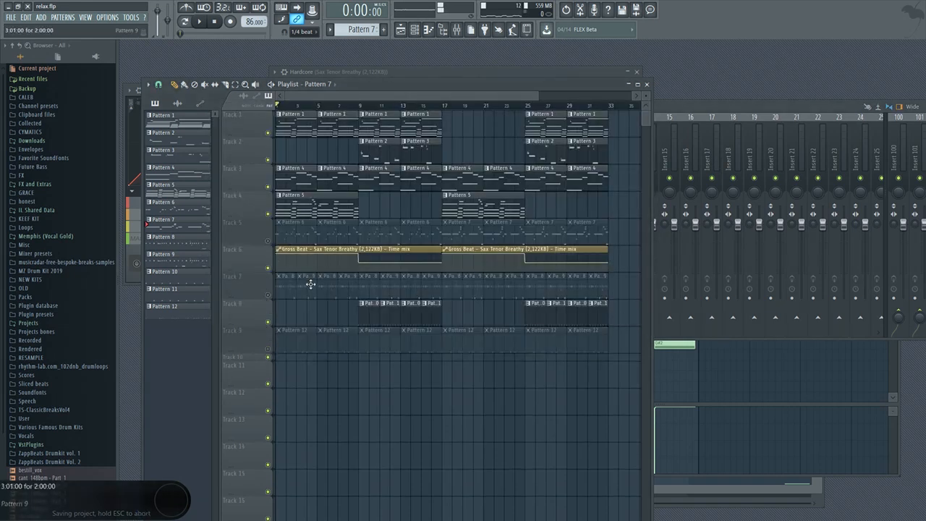
pyautogui.click(268, 322)
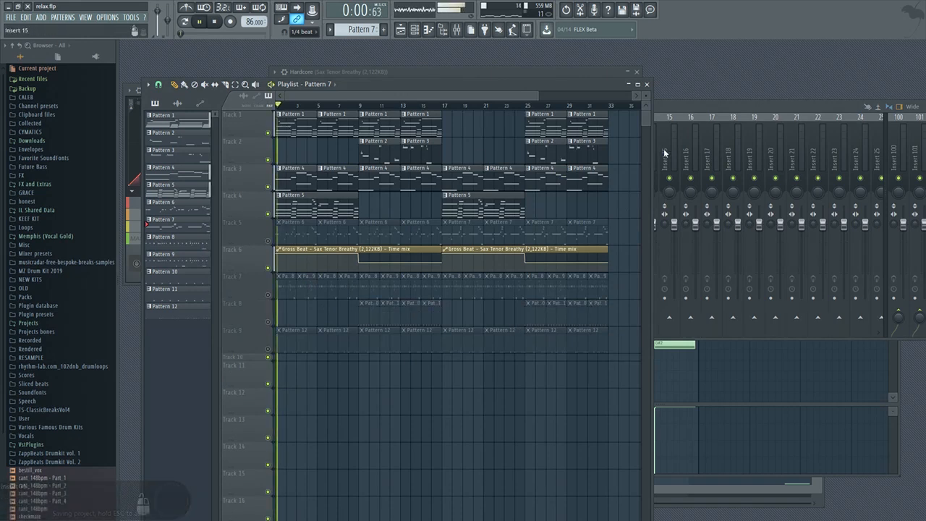
pyautogui.click(215, 22)
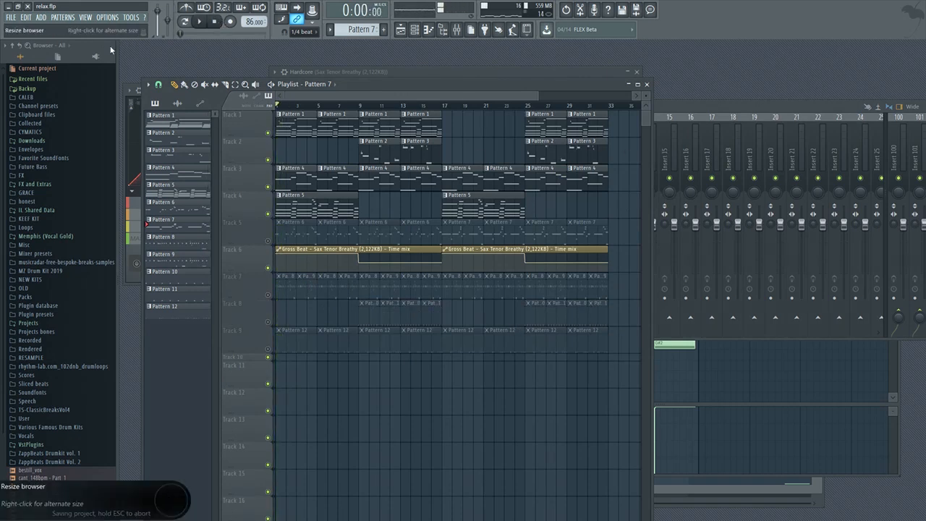
# Export the full song as the wave file relax into the Patches folder and start the render.
pyautogui.click(10, 16)
pyautogui.moveTo(48, 99)
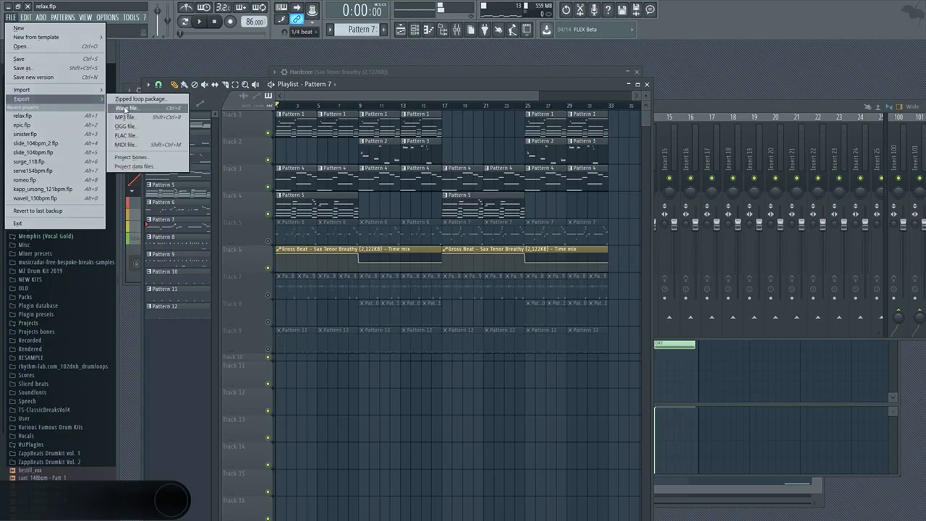
pyautogui.click(123, 93)
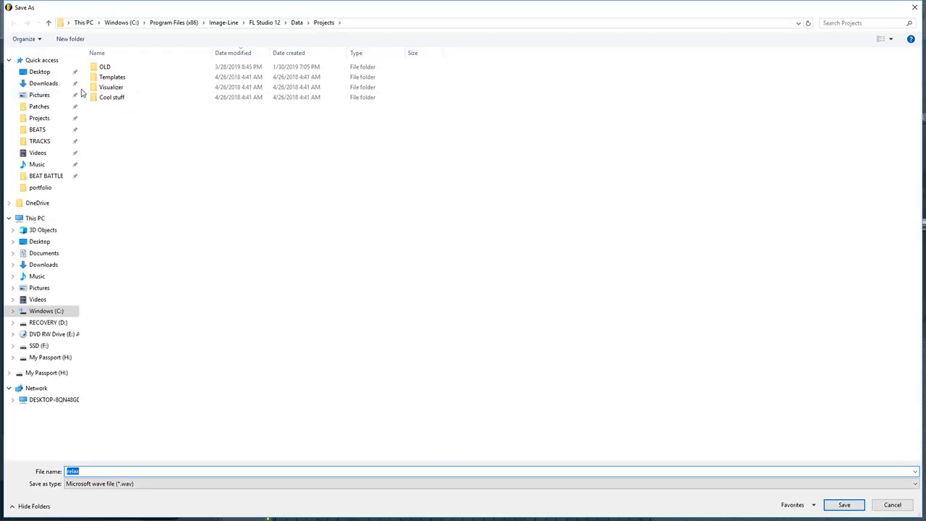
pyautogui.click(304, 18)
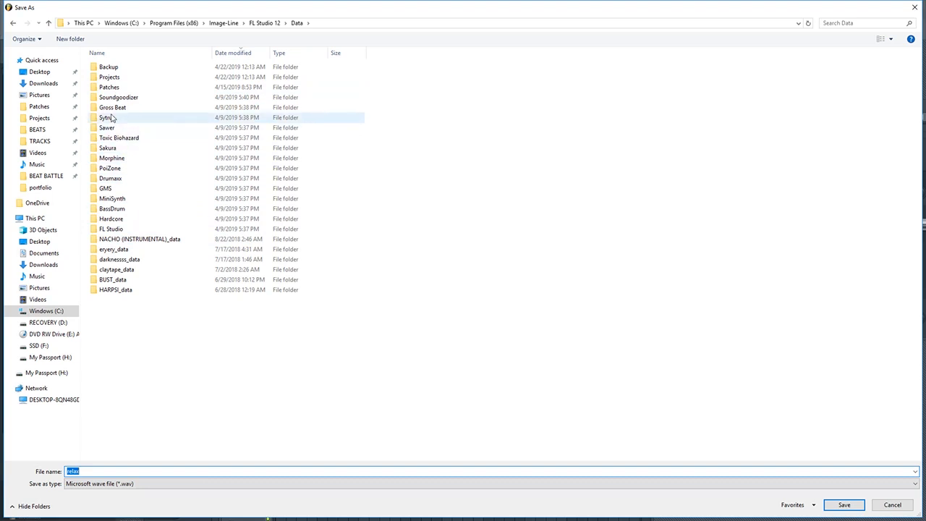
pyautogui.doubleClick(110, 87)
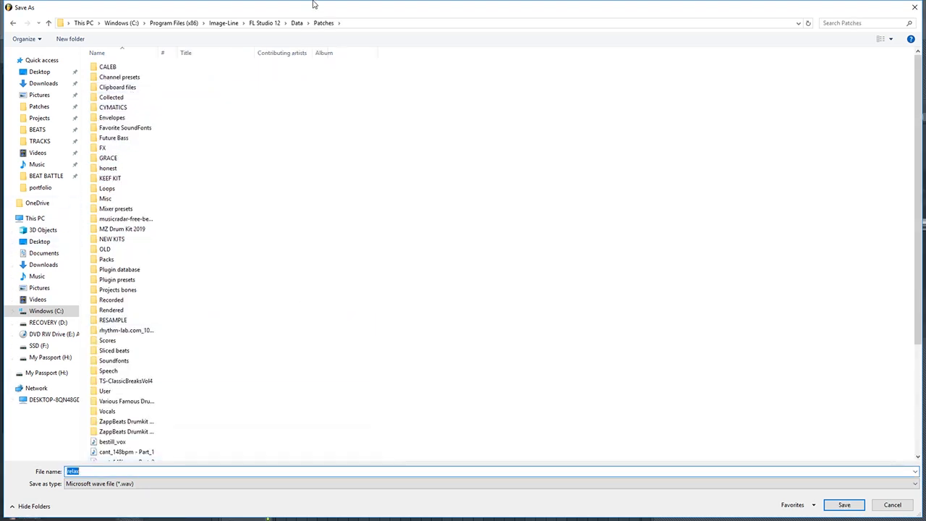
pyautogui.press('Return')
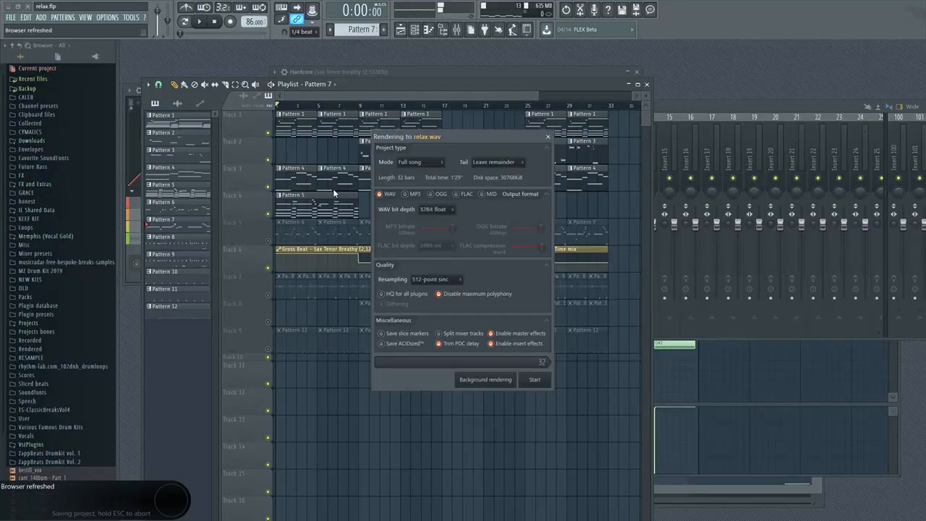
pyautogui.click(536, 379)
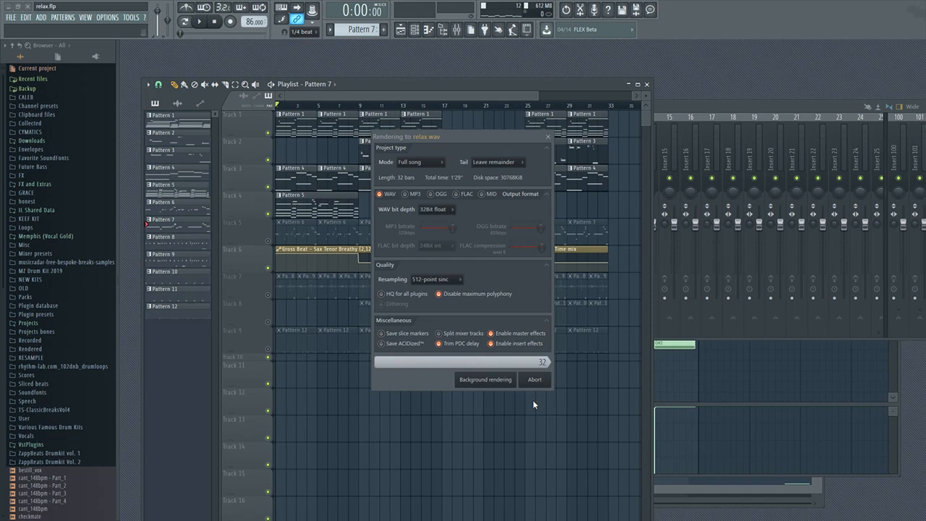
# Bring the playlist forward, refresh the browser, and place the rendered relax audio on Track 11 from bar 1.
pyautogui.click(357, 109)
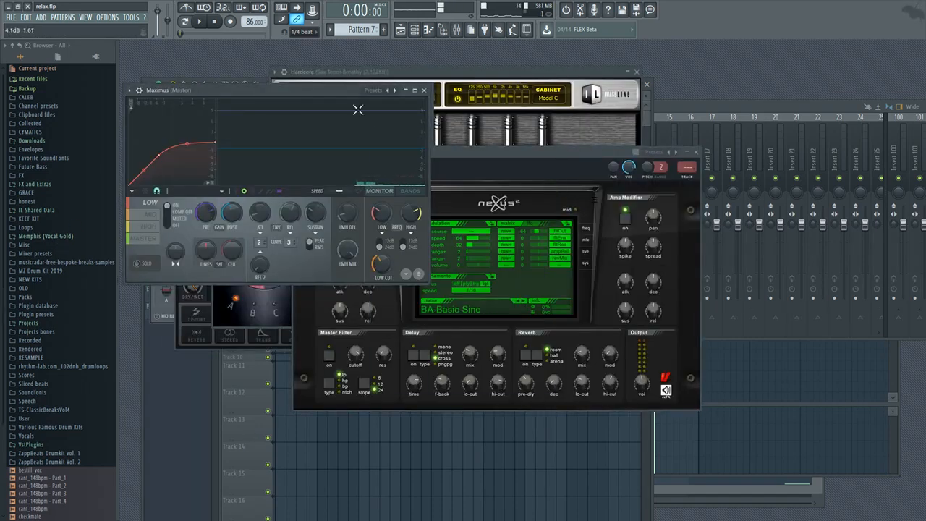
pyautogui.click(217, 424)
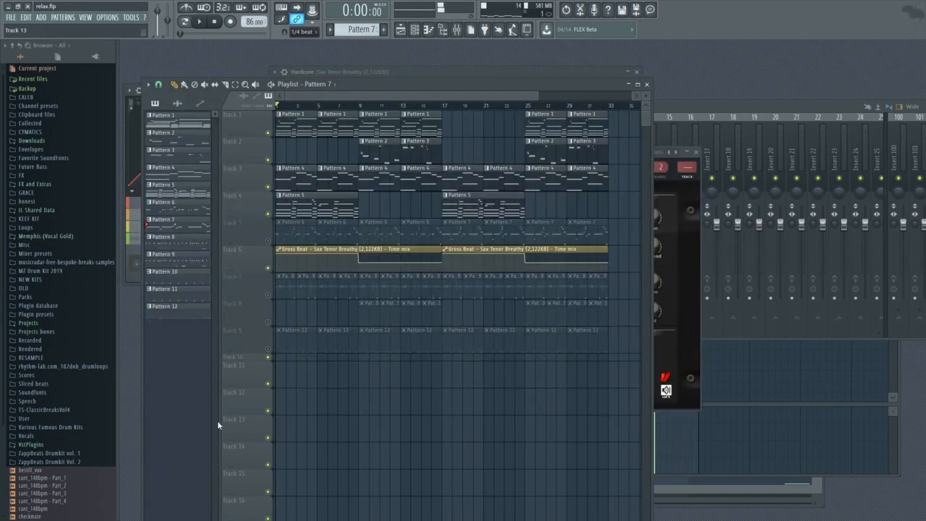
pyautogui.click(14, 49)
pyautogui.click(14, 50)
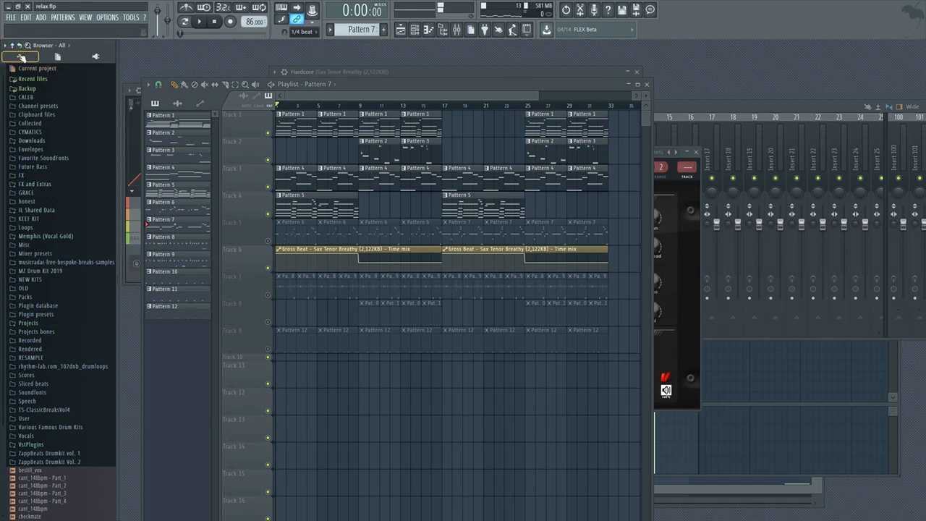
pyautogui.scroll(-4, 61, 473)
pyautogui.moveTo(59, 474); pyautogui.dragTo(254, 376)
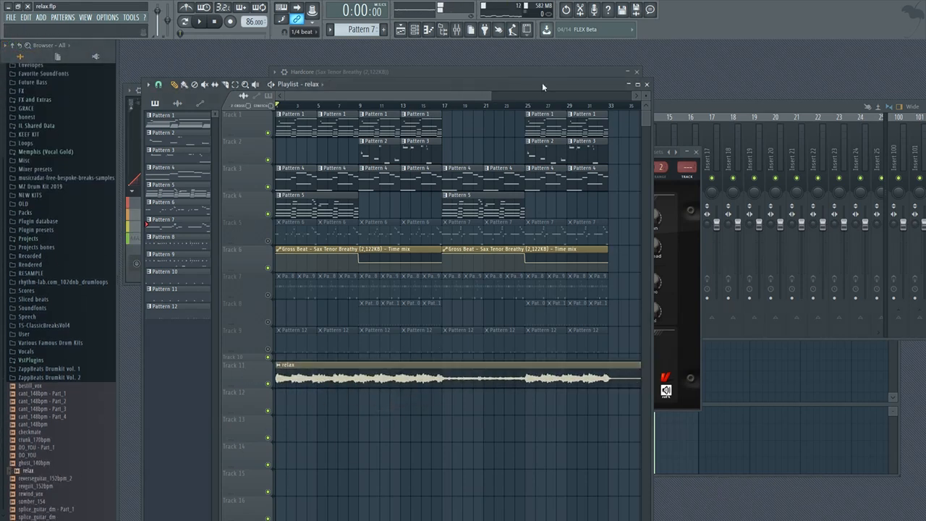
pyautogui.scroll(-3, 554, 110)
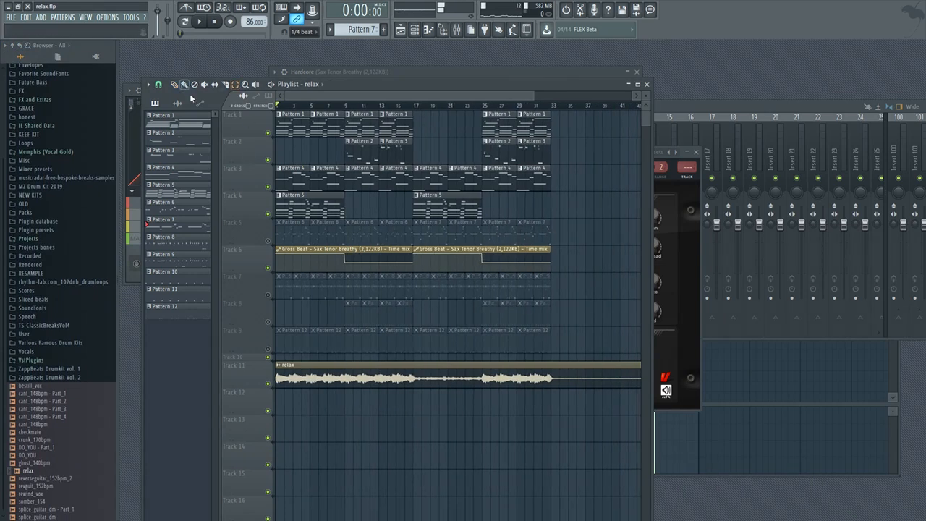
# Save the project as a new file named relax_2.
pyautogui.hotkey('ctrl', 'shift', 's')
pyautogui.write('relax_2')
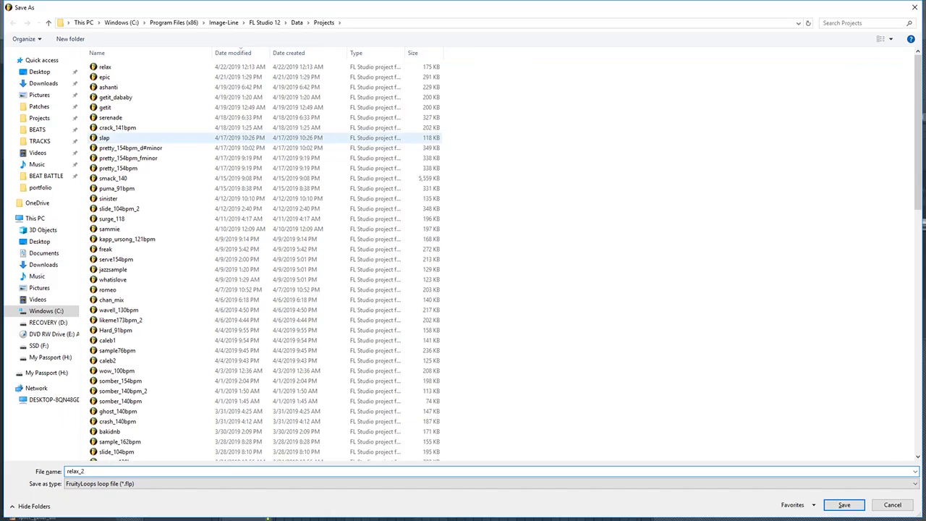
pyautogui.press('Return')
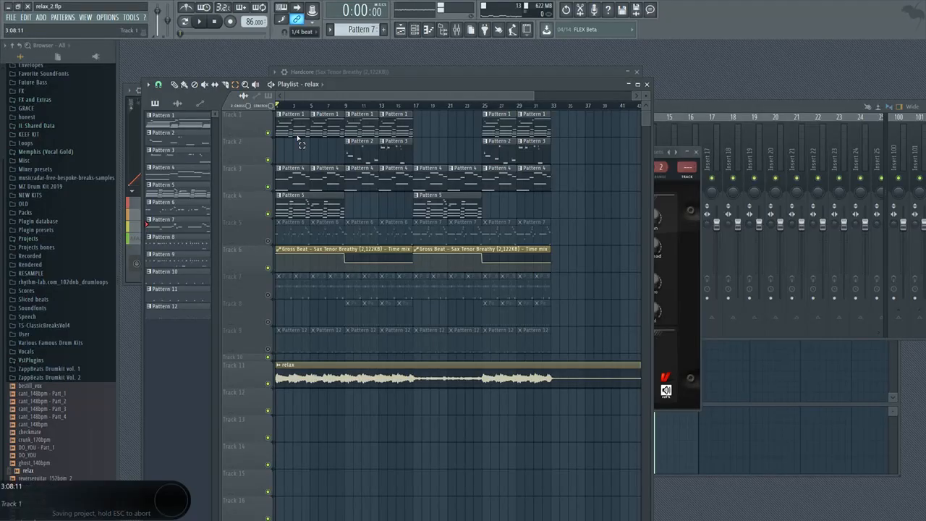
# Delete all the melody pattern clips on playlist Tracks 1 to 4.
pyautogui.moveTo(566, 226); pyautogui.dragTo(275, 112)
pyautogui.press('Delete')
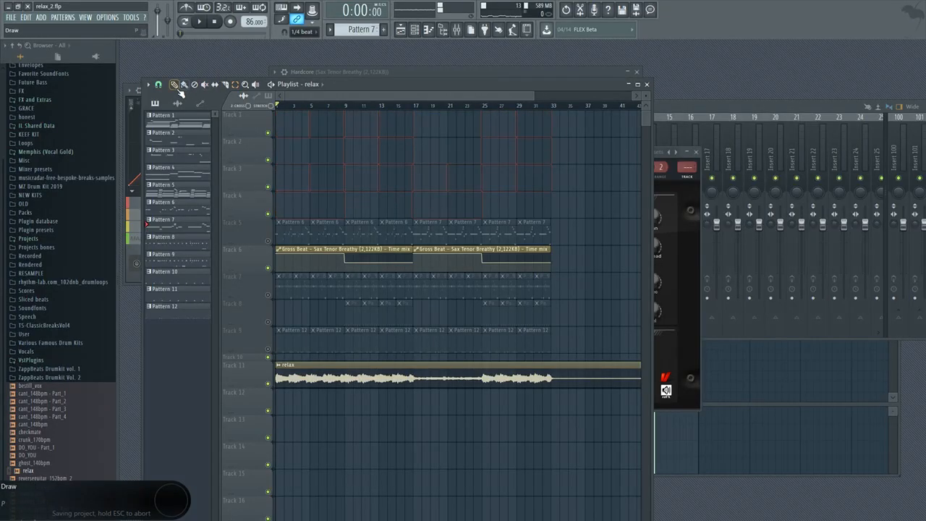
# Move the relax audio clip to playlist Track 1 and shift the remaining pattern and automation clips up to Tracks 2 to 6.
pyautogui.moveTo(377, 380); pyautogui.dragTo(370, 115)
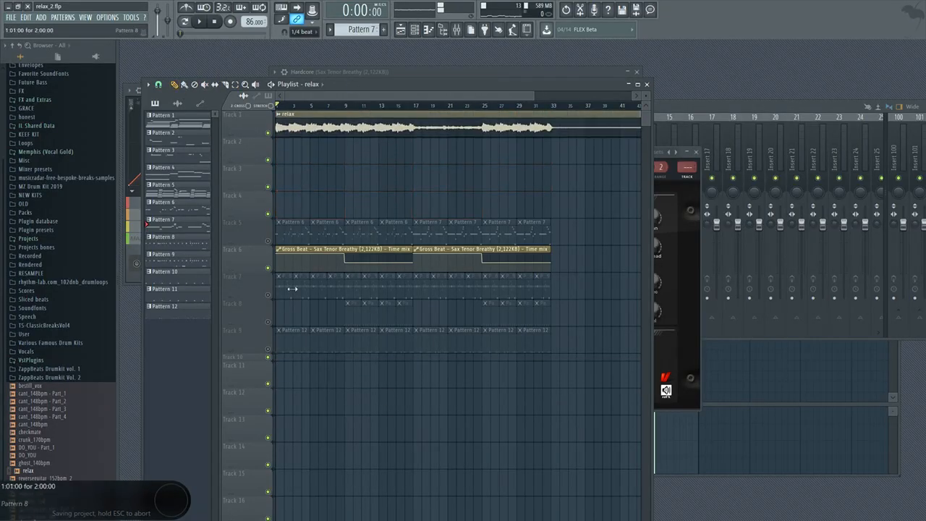
pyautogui.click(237, 82)
pyautogui.moveTo(554, 342); pyautogui.dragTo(250, 209)
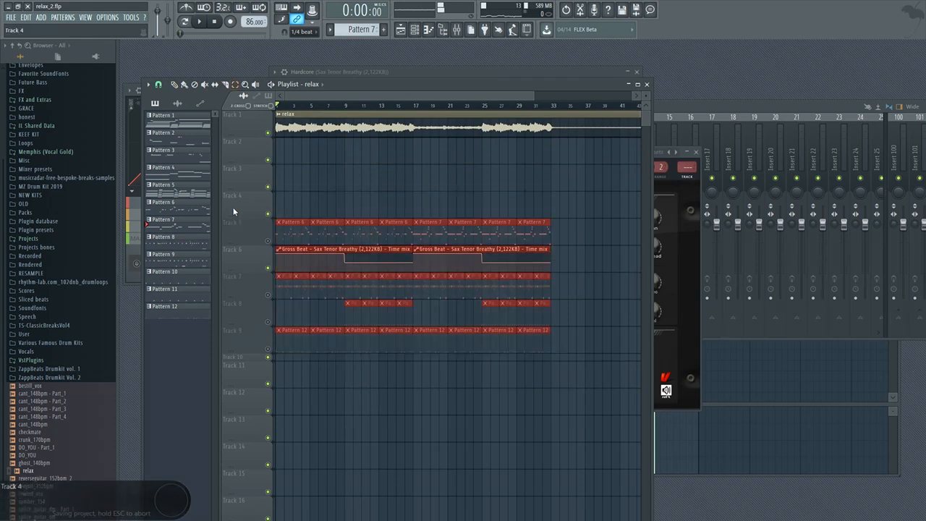
pyautogui.hotkey('shift', 'Up')
pyautogui.hotkey('shift', 'Up')
pyautogui.hotkey('shift', 'Up')
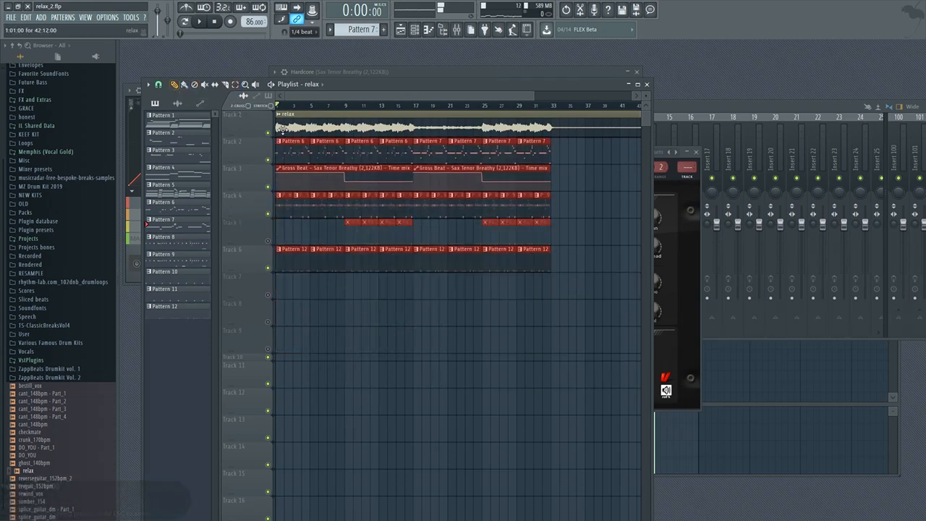
# Route the relax audio clip's channel to mixer insert 12.
pyautogui.doubleClick(281, 128)
pyautogui.press('F9')
pyautogui.click(604, 163)
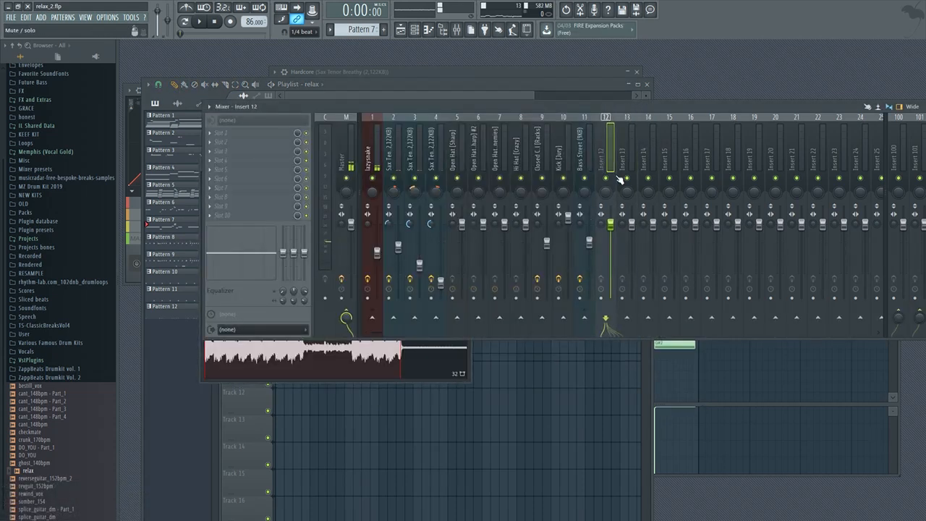
pyautogui.hotkey('ctrl', 'l')
# Turn off the iZotope Vinyl effect on the lazysnake and the three Sax Tenor mixer tracks.
pyautogui.click(557, 159)
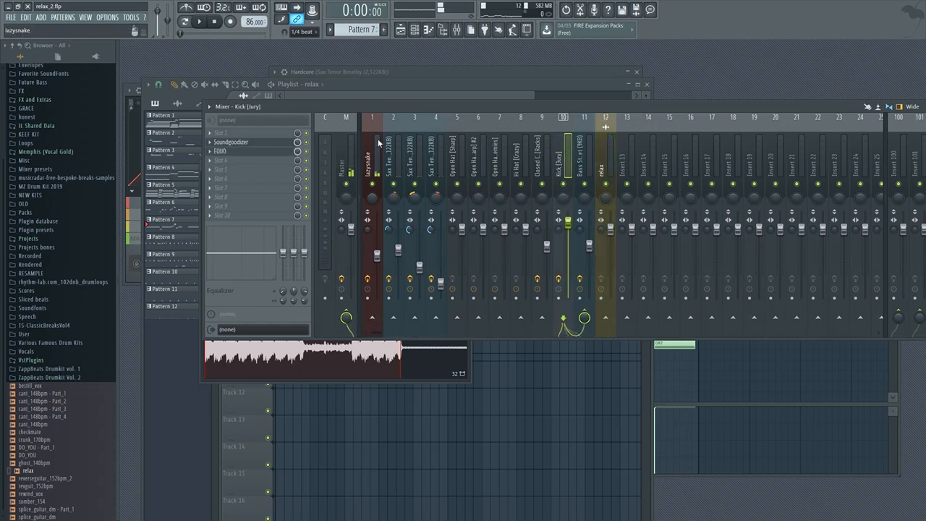
pyautogui.click(373, 159)
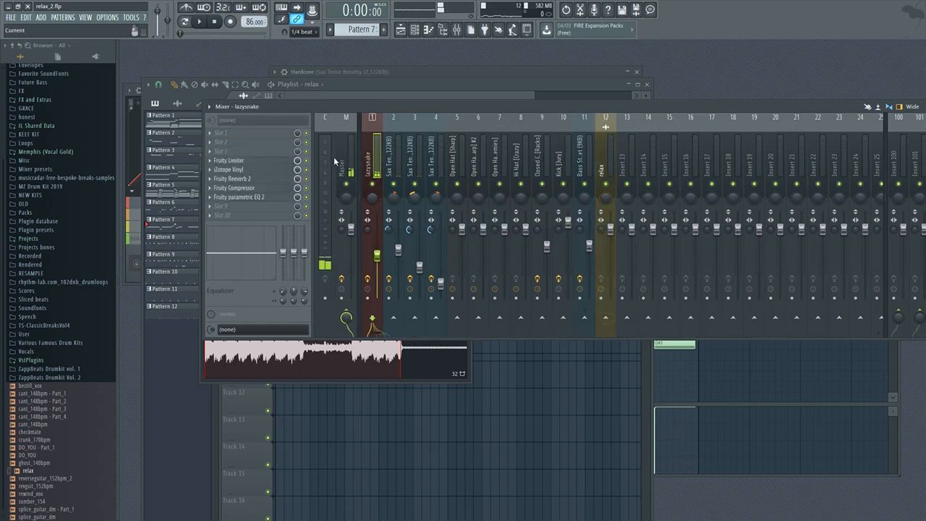
pyautogui.press('Right')
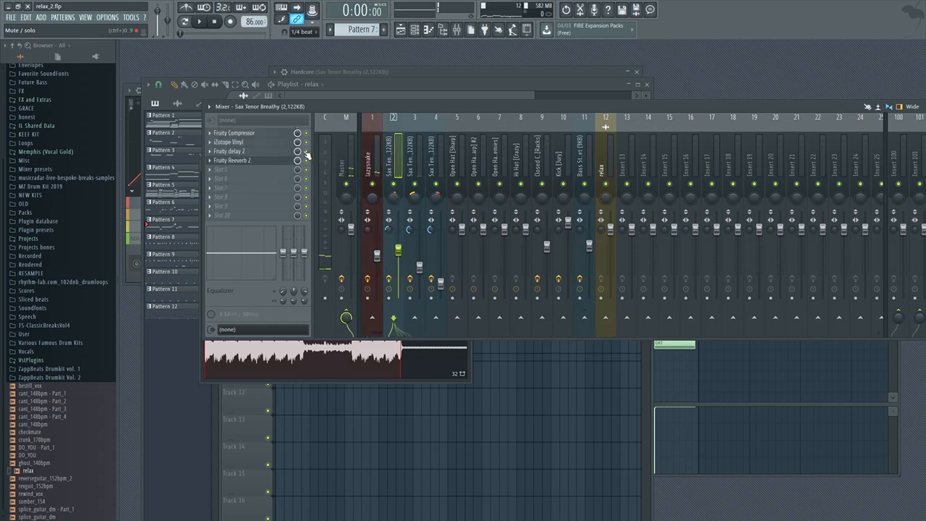
pyautogui.press('Right')
pyautogui.press('Right')
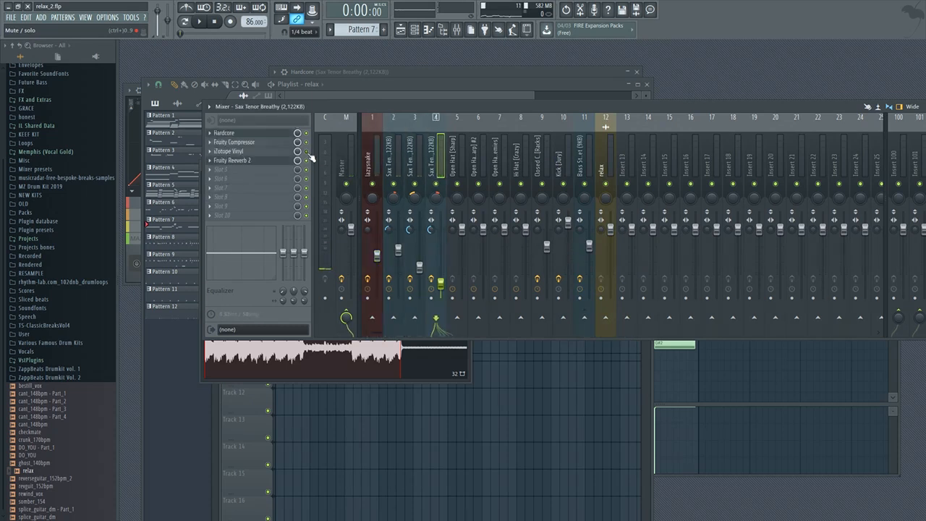
# Copy the Fruity Limiter from the Bass Street mixer track onto the relax track and sidechain the kick to relax.
pyautogui.click(561, 168)
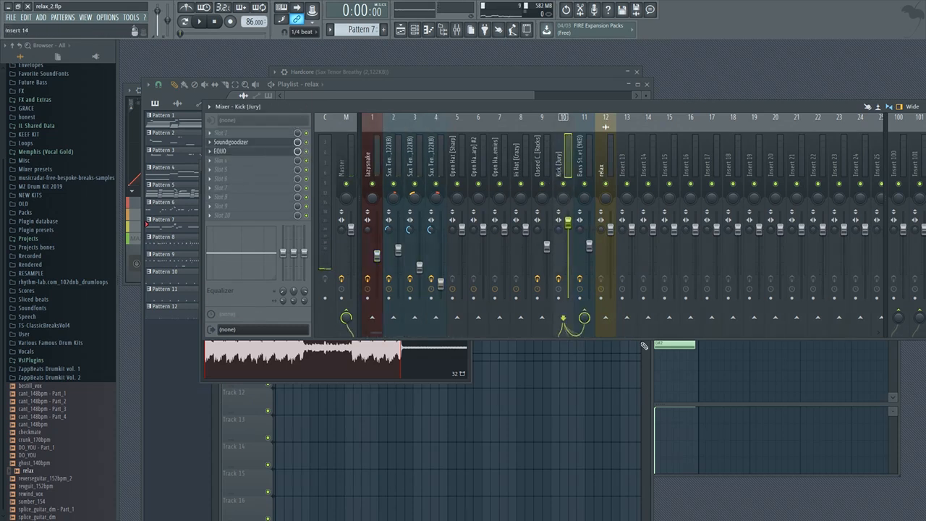
pyautogui.press('Right')
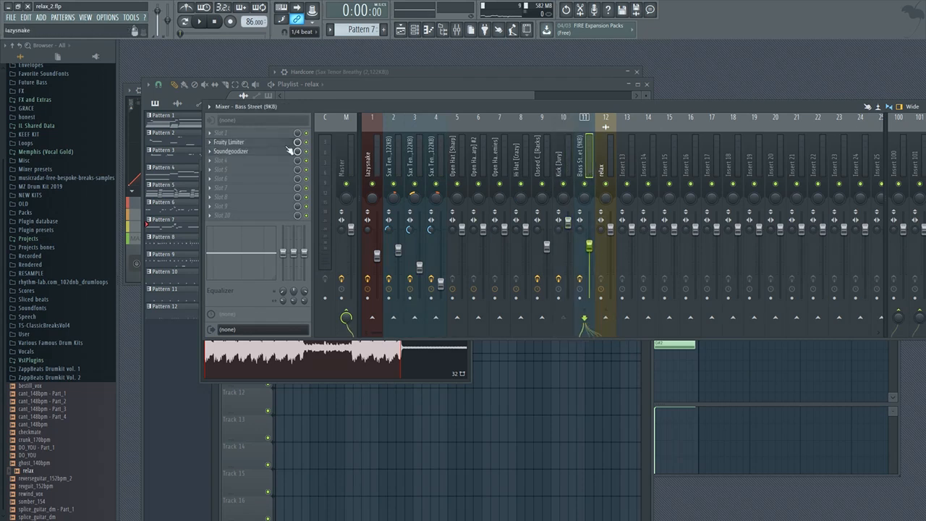
pyautogui.click(212, 144)
pyautogui.moveTo(248, 187); pyautogui.dragTo(610, 166)
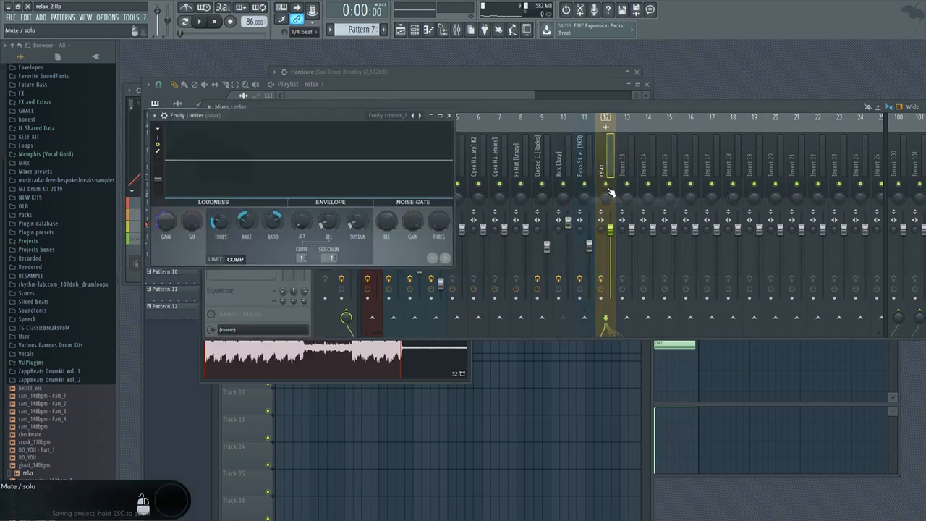
pyautogui.click(612, 162)
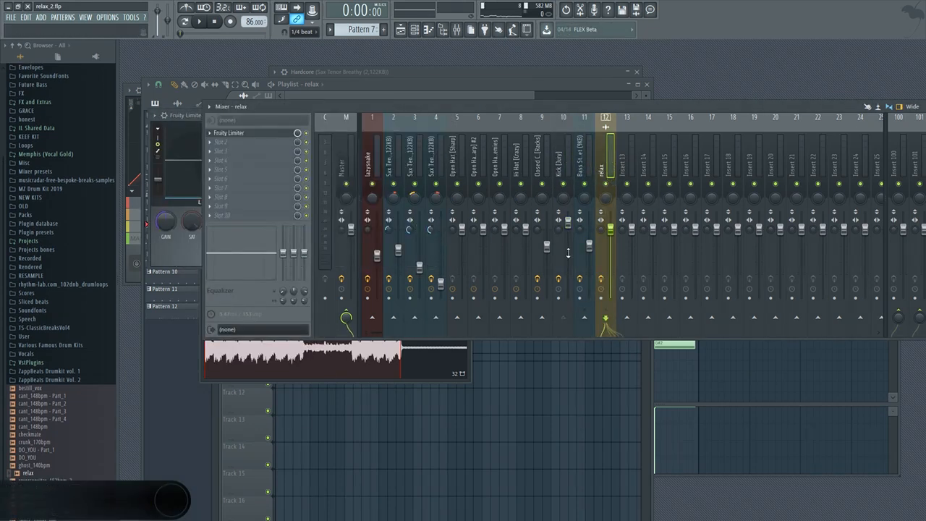
# Play the song, balance relax against the bass, and store a relax volume of 80% (-4.7 dB) as its initial song position.
pyautogui.press('space')
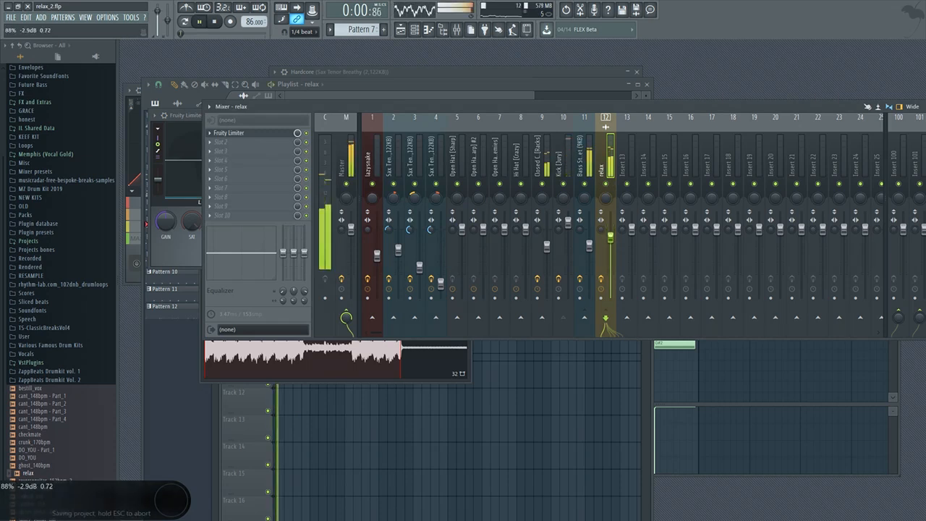
pyautogui.click(589, 247)
pyautogui.rightClick(589, 249)
pyautogui.click(611, 248)
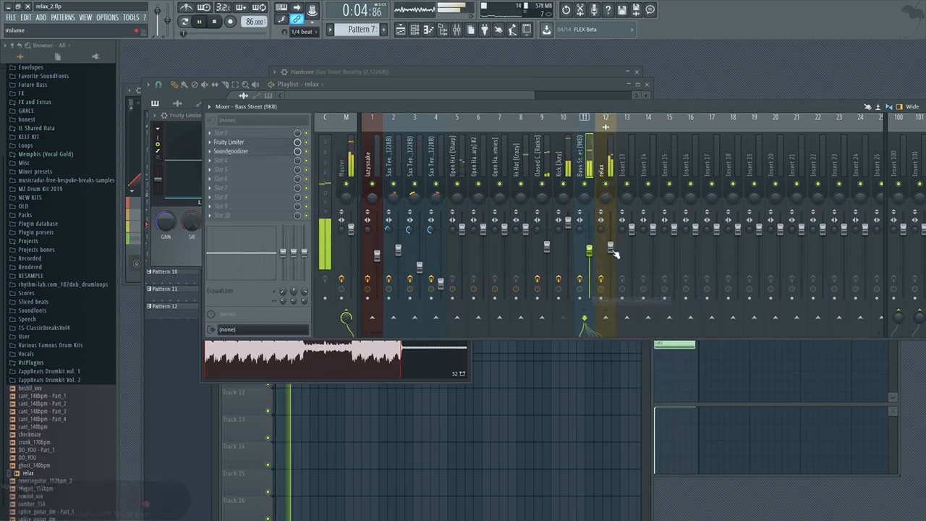
pyautogui.click(612, 247)
pyautogui.moveTo(611, 242); pyautogui.dragTo(612, 246)
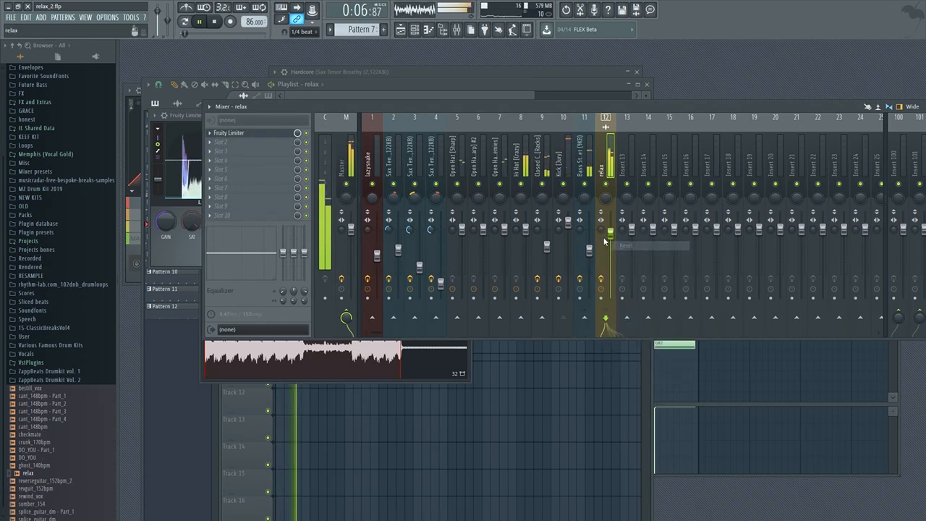
pyautogui.rightClick(611, 246)
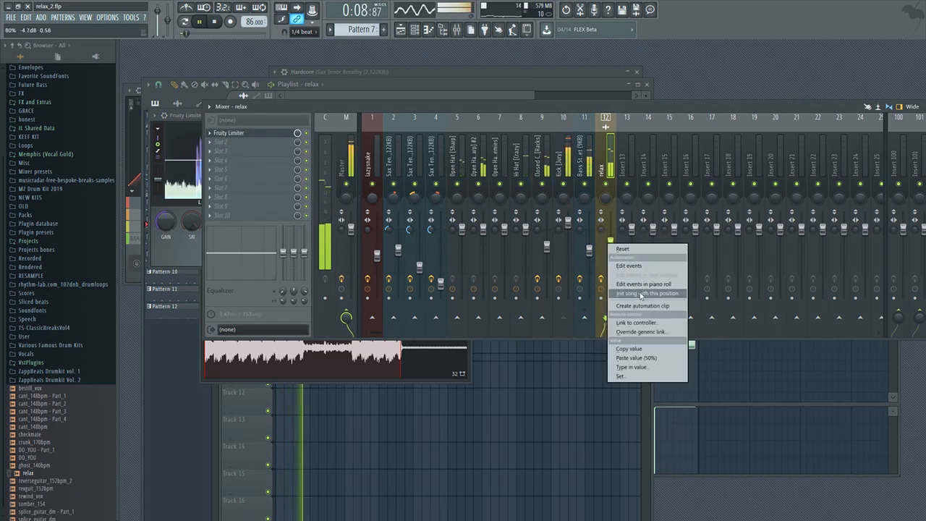
pyautogui.click(611, 246)
# Set the Bass Street volume to 64% and the kick volume to 112%, initializing the song with both positions.
pyautogui.click(589, 250)
pyautogui.rightClick(589, 253)
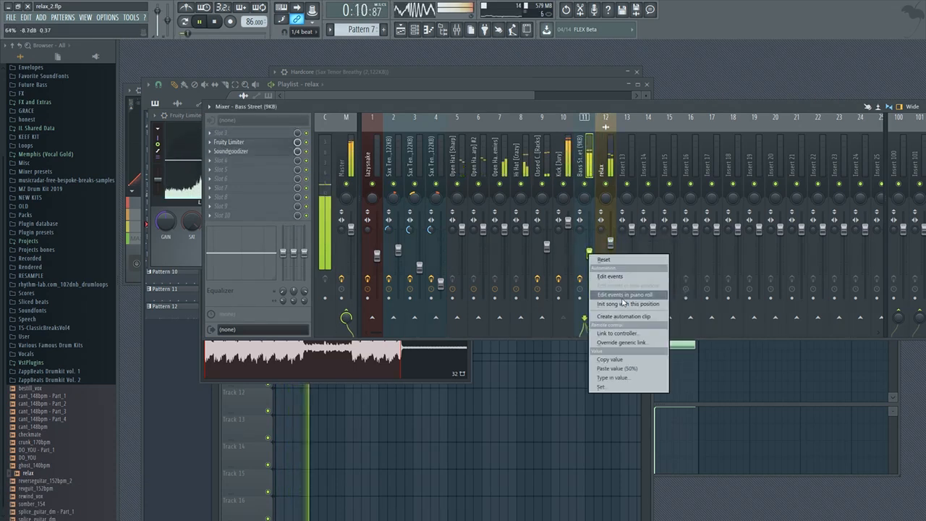
pyautogui.click(609, 306)
pyautogui.click(569, 220)
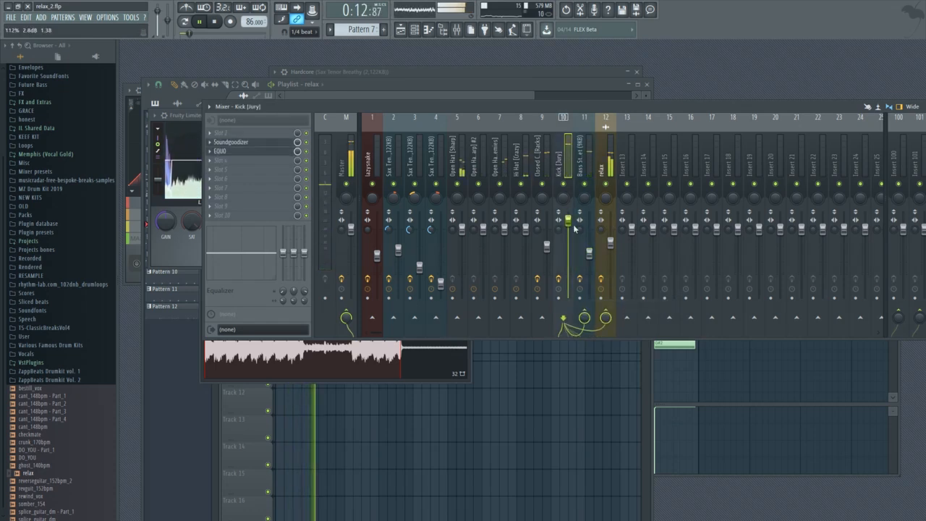
pyautogui.rightClick(568, 219)
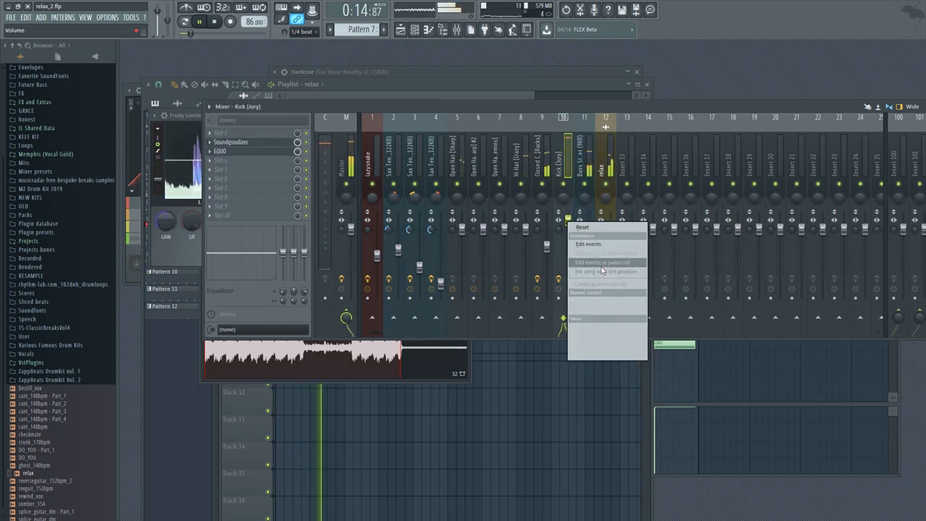
pyautogui.click(590, 275)
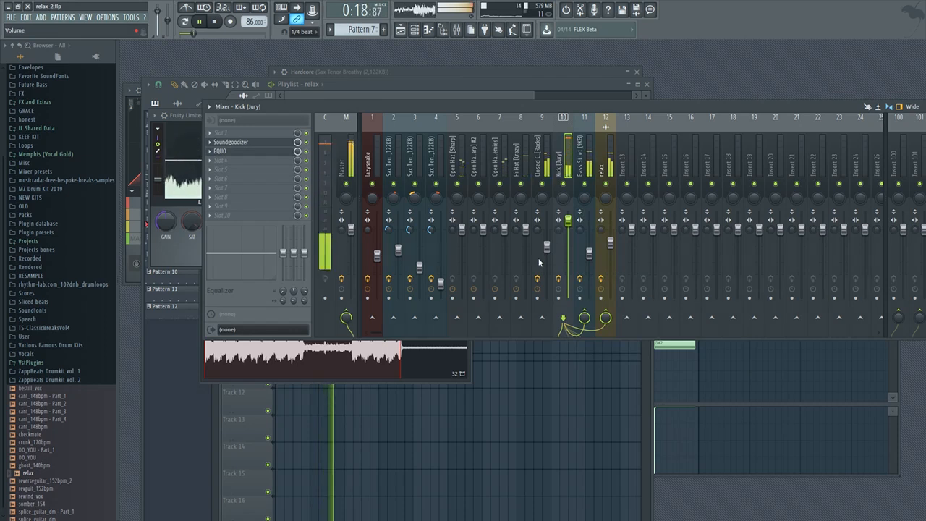
# Bring the playlist forward, unmute Track 5 while listening to the arrangement, and stop playback at its end.
pyautogui.click(457, 166)
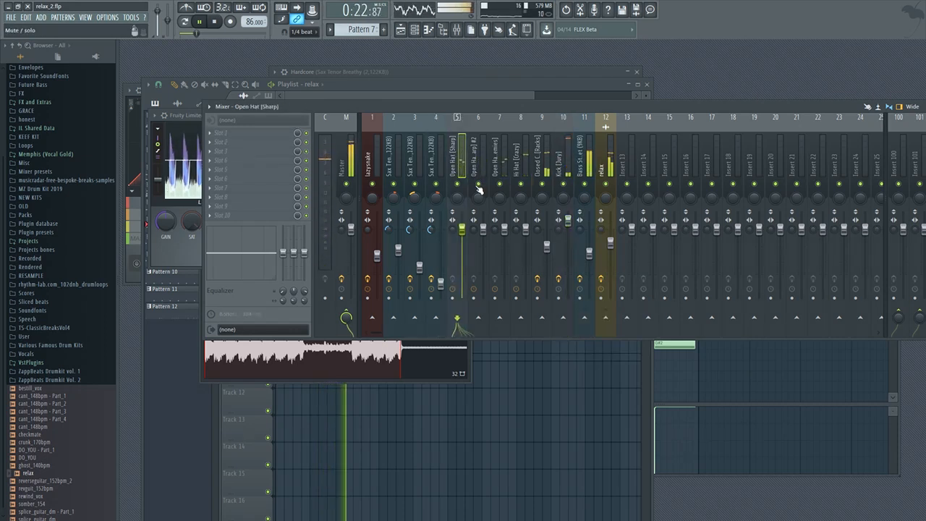
pyautogui.click(611, 244)
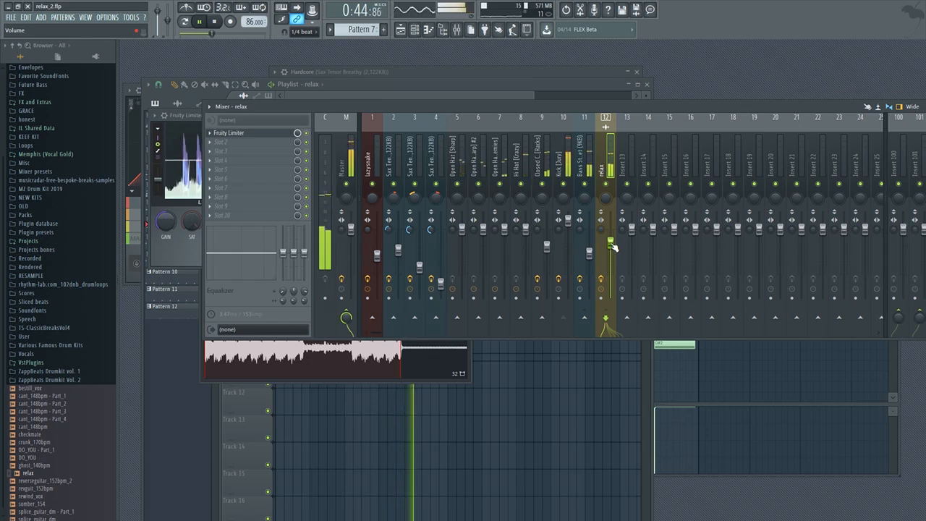
pyautogui.click(507, 87)
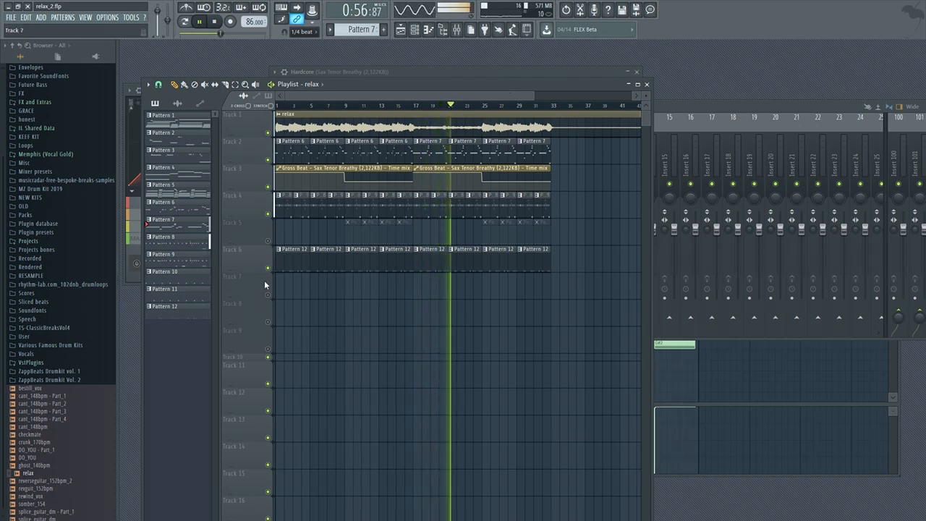
pyautogui.click(268, 241)
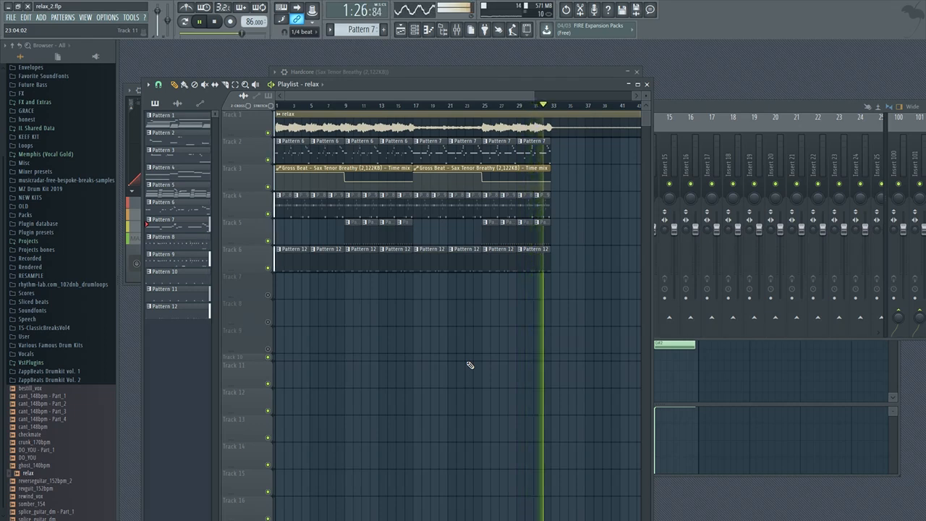
pyautogui.scroll(-2, 499, 370)
pyautogui.scroll(-1, 492, 340)
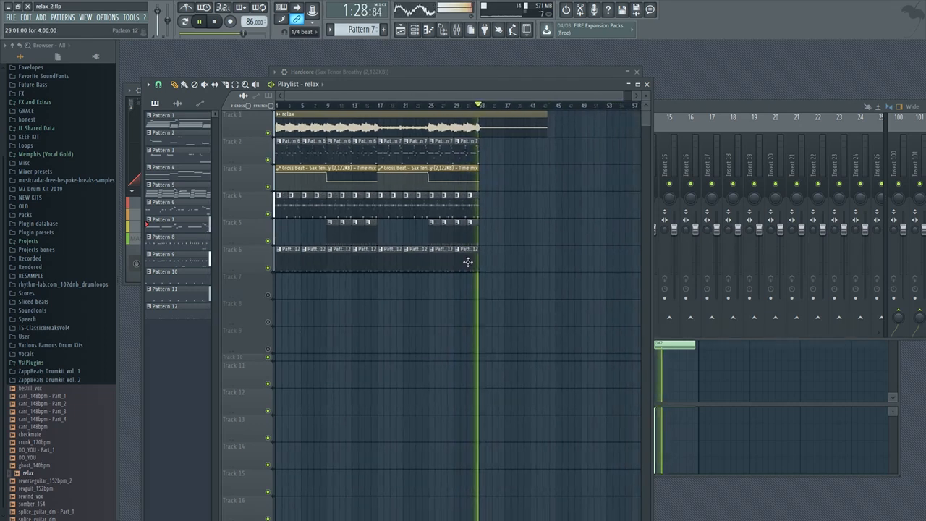
pyautogui.press('space')
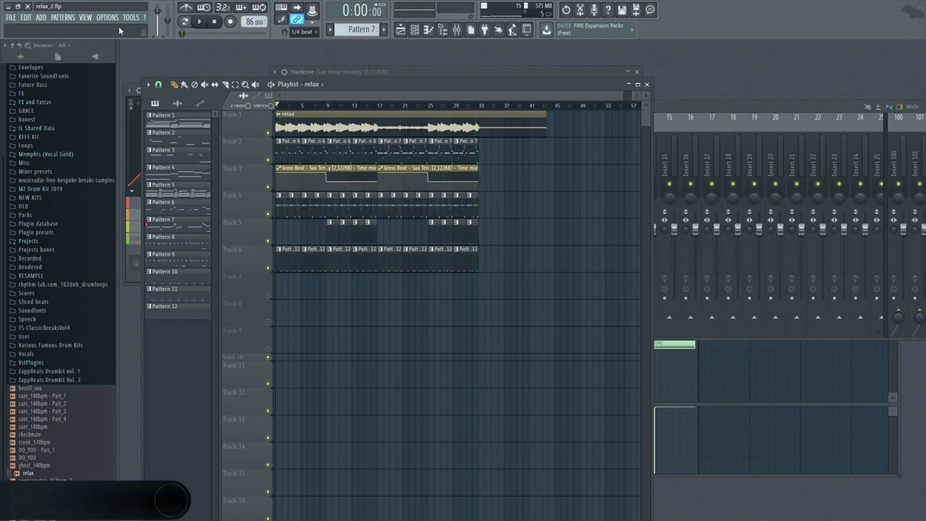
# Check the project's start date and total working time in the project info settings, and close the settings window.
pyautogui.click(109, 17)
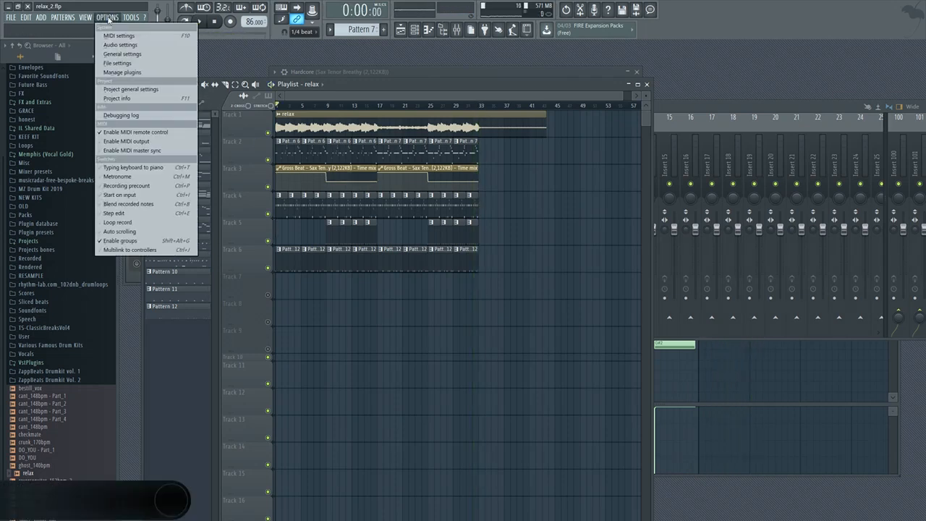
pyautogui.click(136, 63)
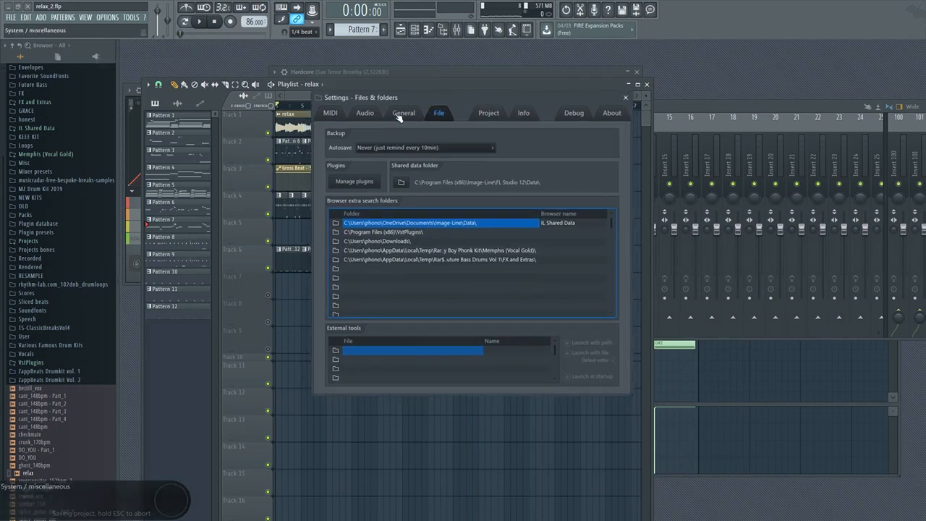
pyautogui.click(505, 114)
pyautogui.click(518, 114)
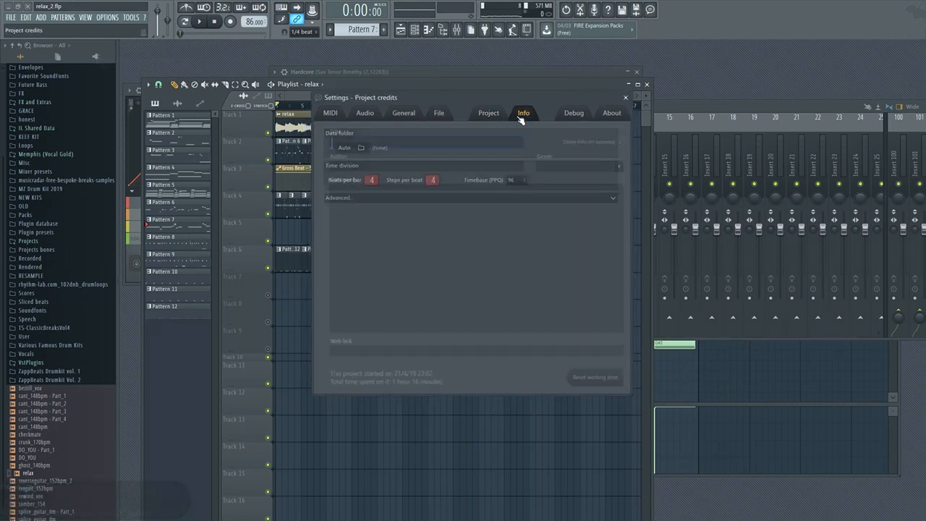
pyautogui.moveTo(505, 93); pyautogui.dragTo(501, 72)
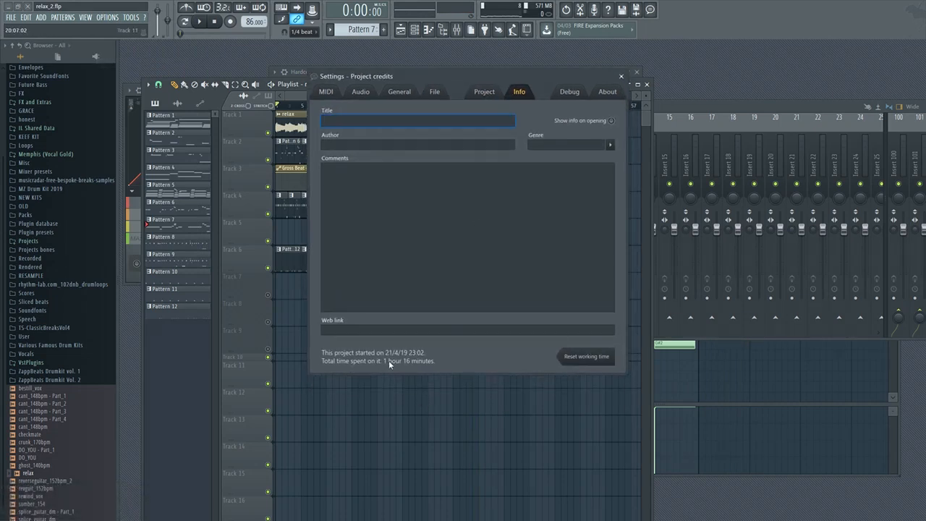
pyautogui.moveTo(545, 95); pyautogui.dragTo(648, 85)
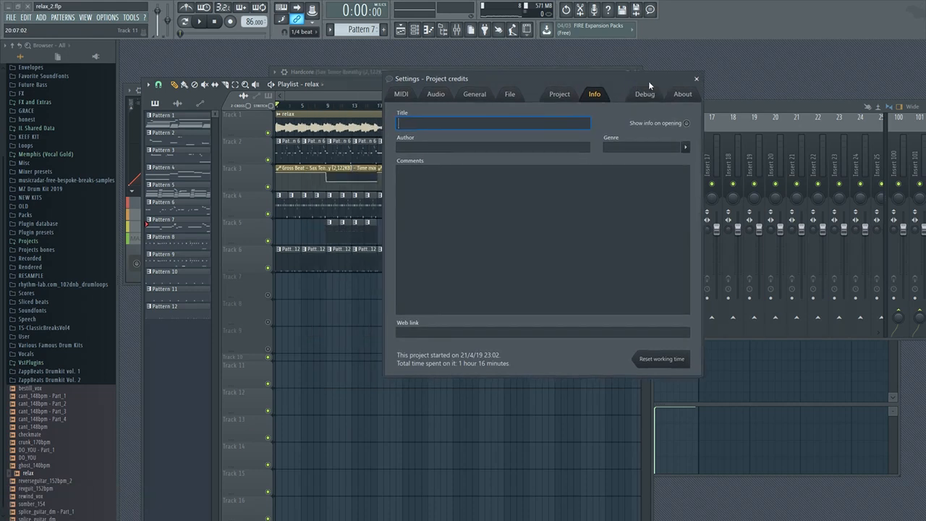
pyautogui.click(697, 78)
pyautogui.scroll(3, 363, 95)
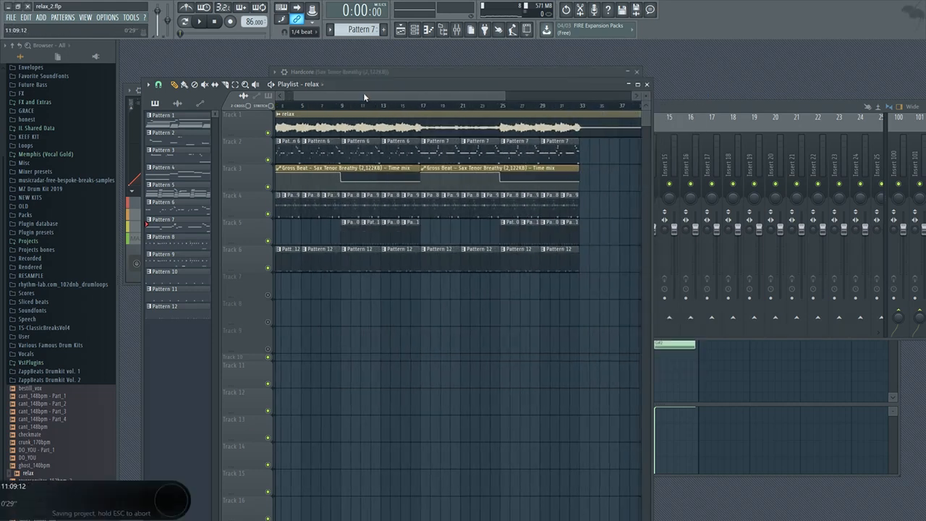
pyautogui.scroll(-3, 274, 304)
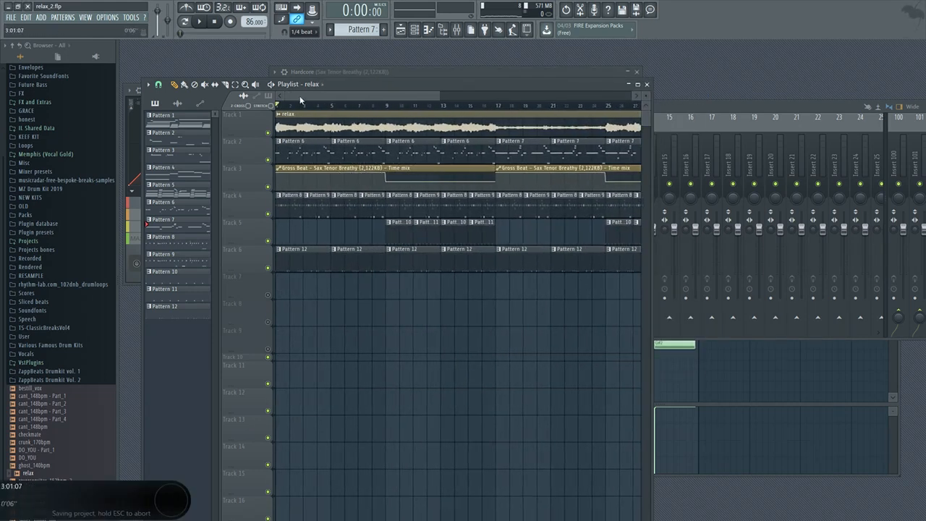
pyautogui.scroll(-1, 287, 203)
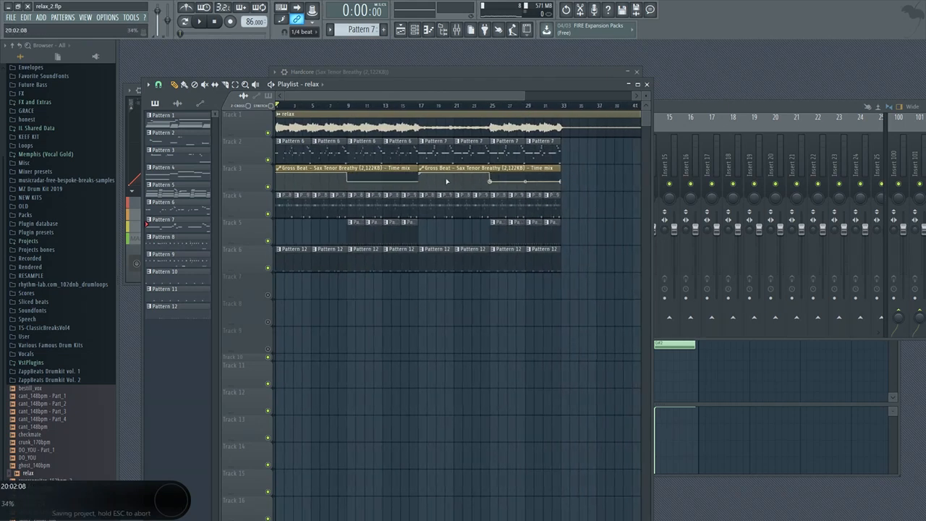